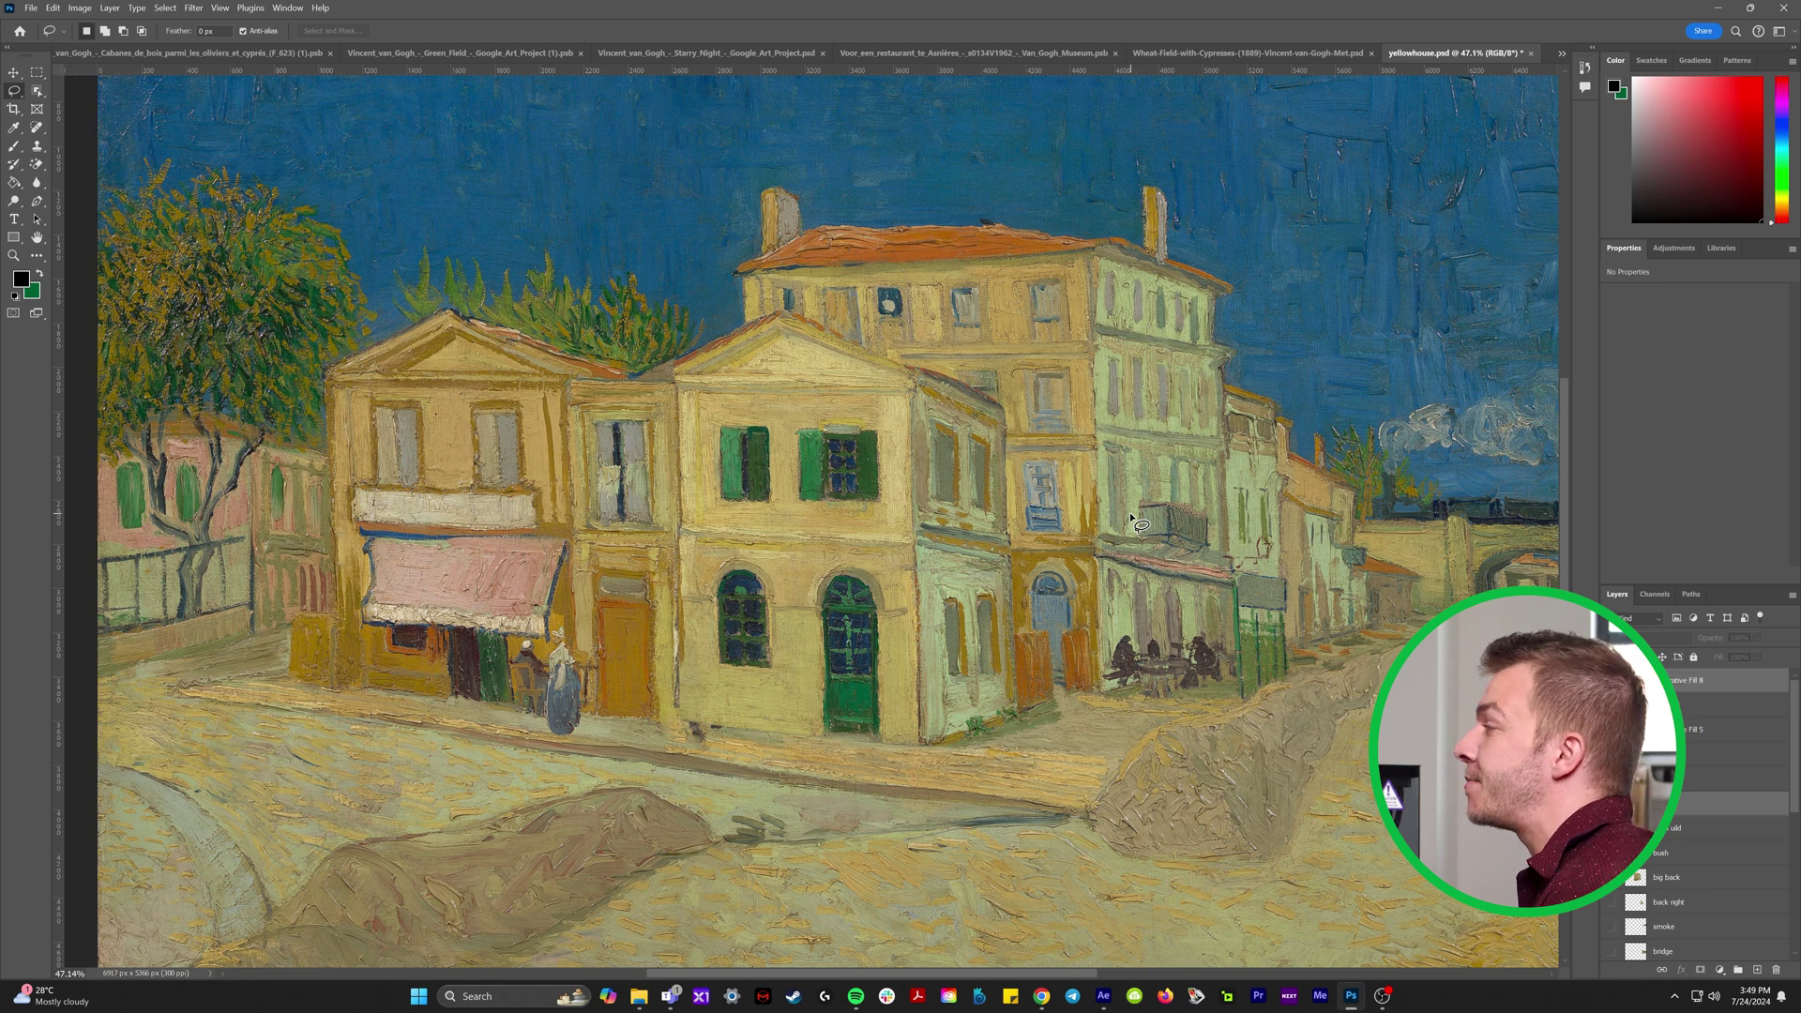
Lower the ground layer to the base of the buildings in the After Effects 3D scene.
scroll(1095, 549, up, 2)
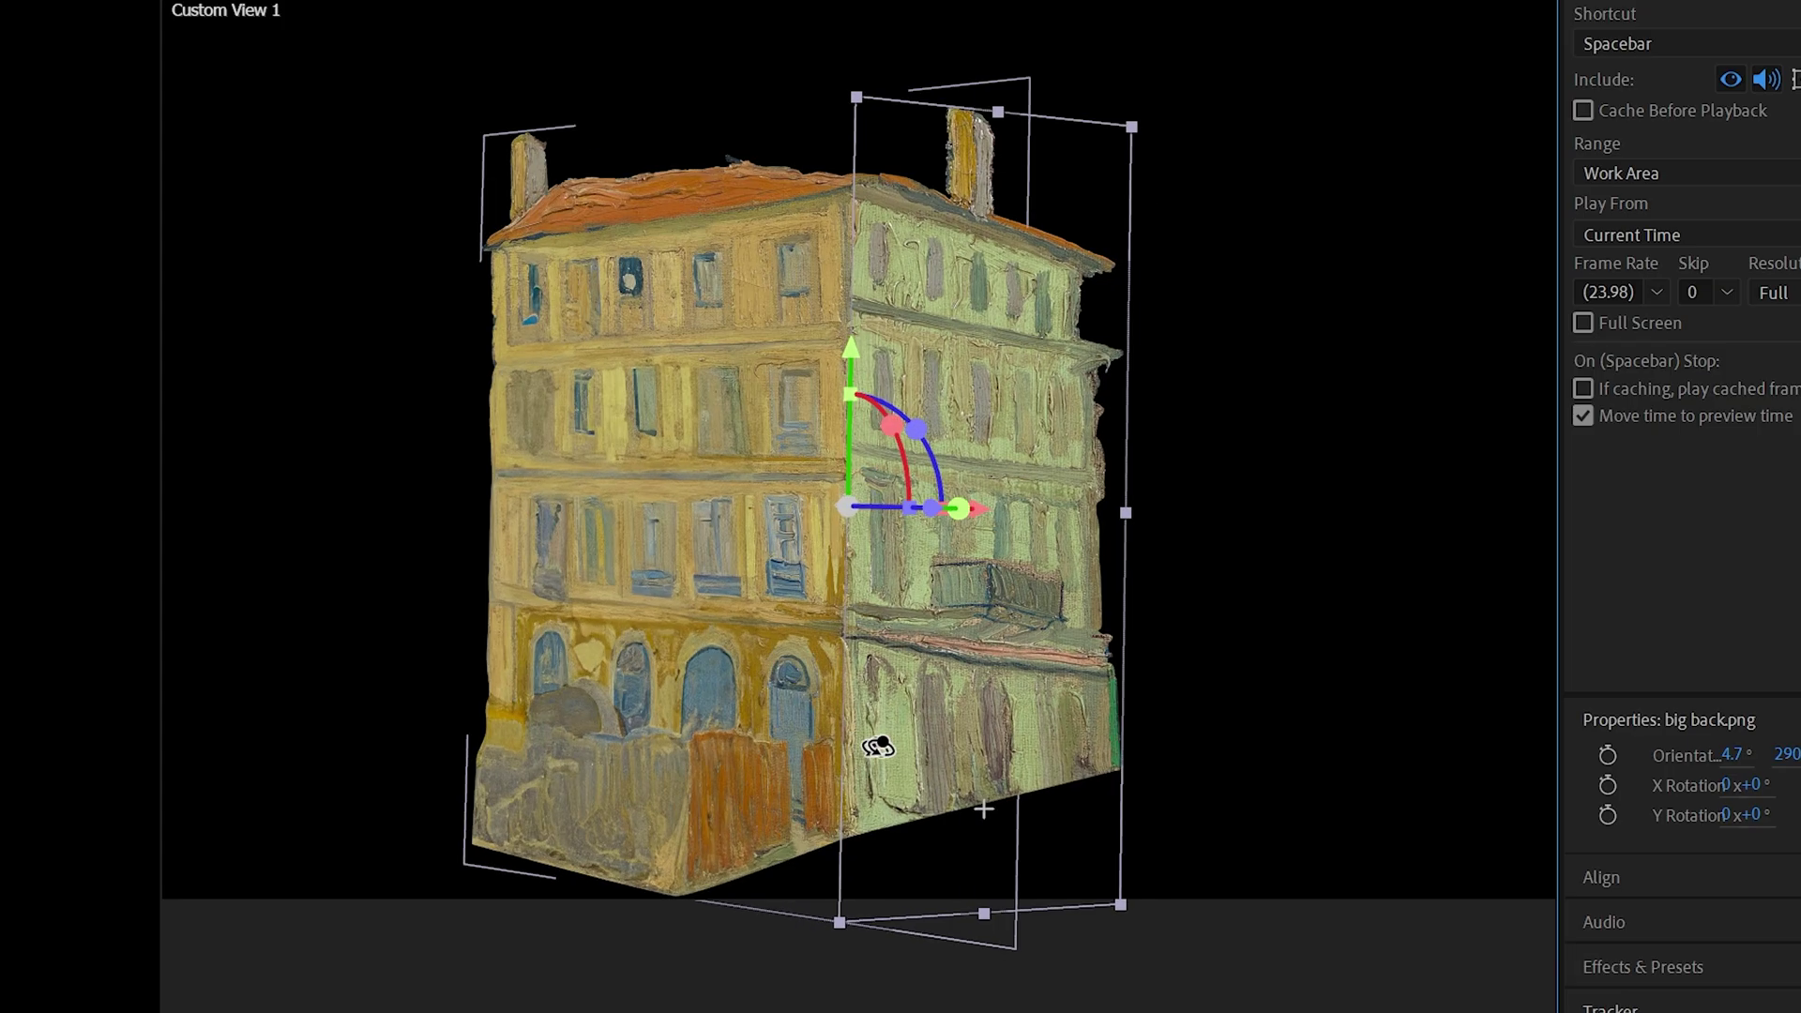
mouse_move(873, 743)
mouse_down()
mouse_move(1065, 748)
mouse_move(994, 712)
mouse_move(638, 748)
mouse_move(1002, 738)
mouse_move(938, 735)
mouse_up()
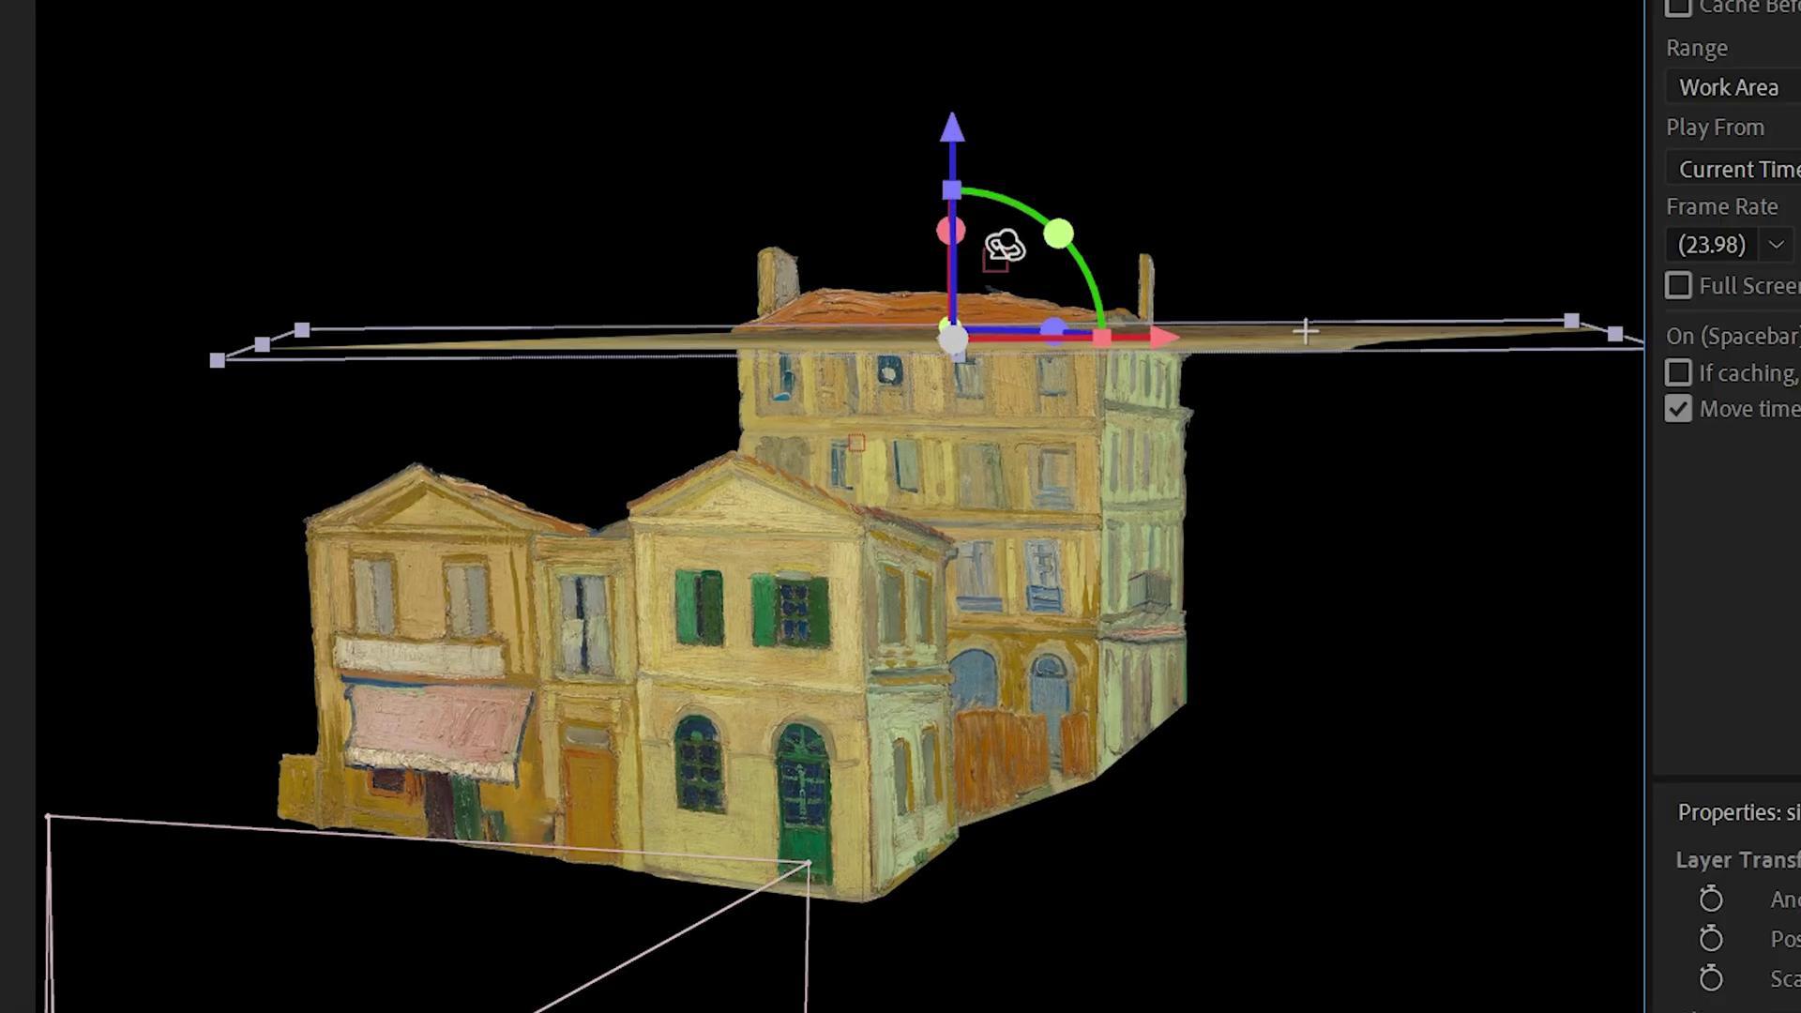
drag(1001, 245, 1026, 294)
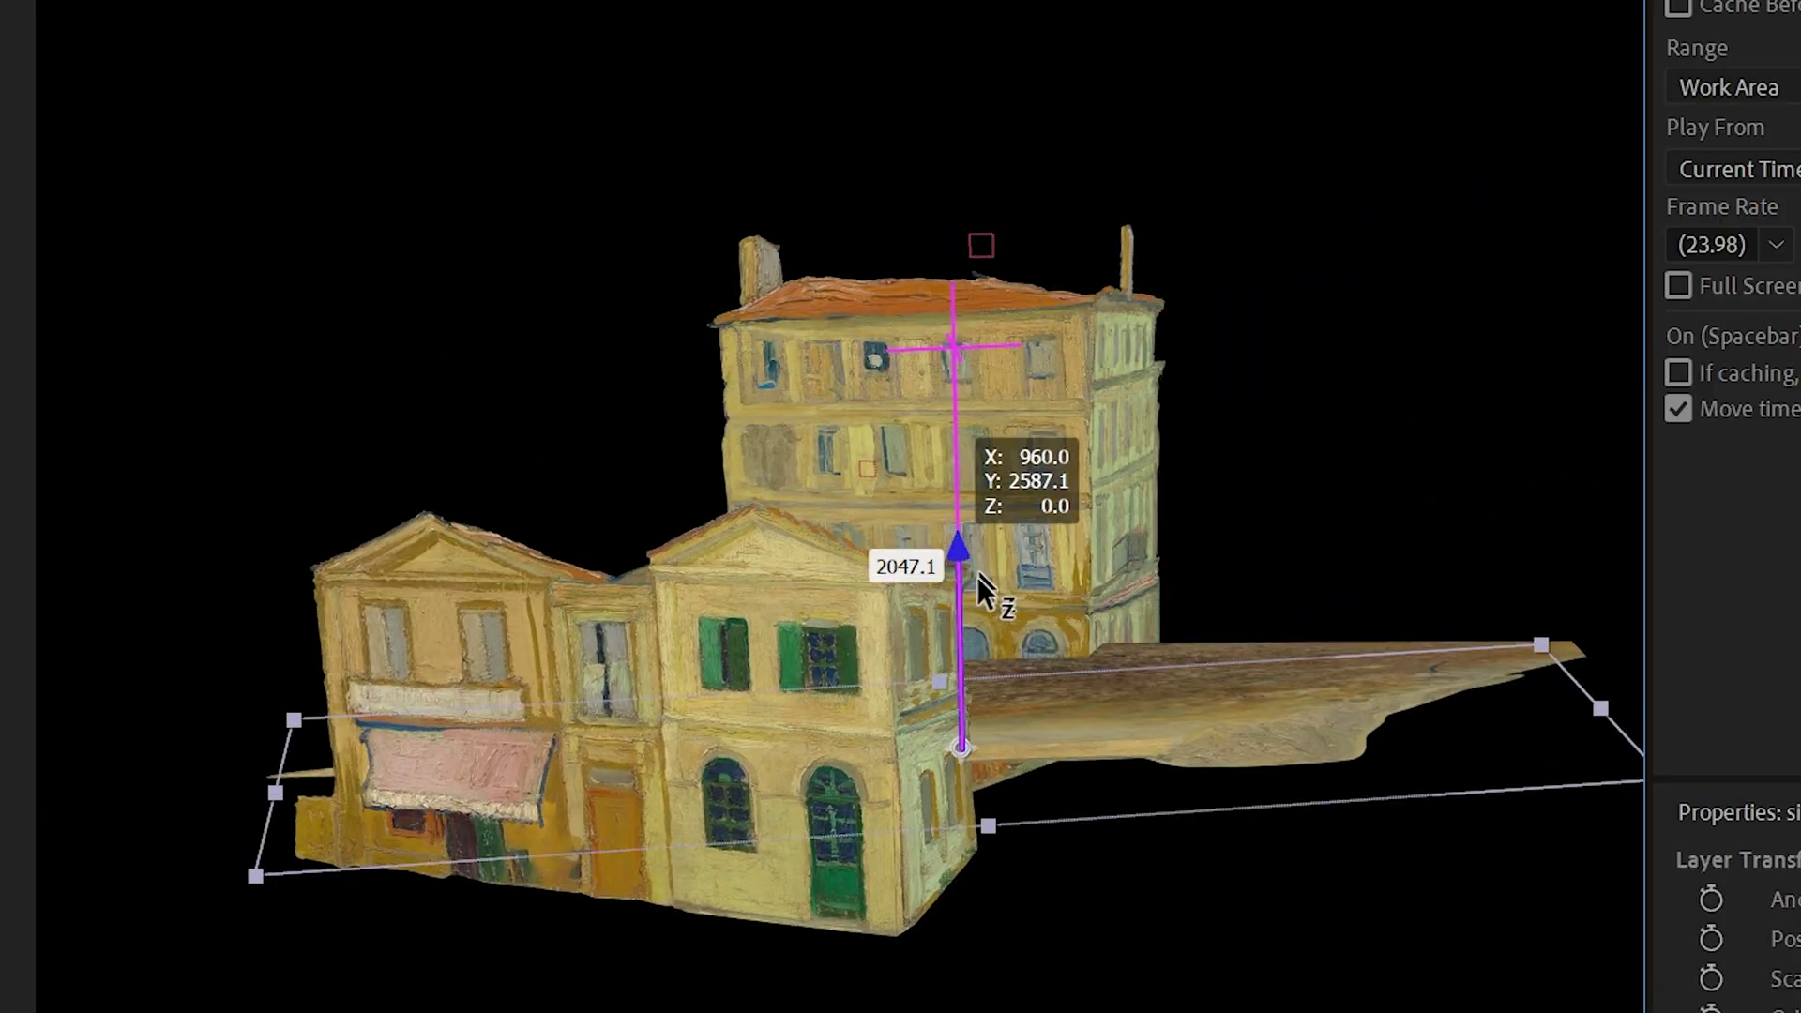
drag(976, 576, 970, 610)
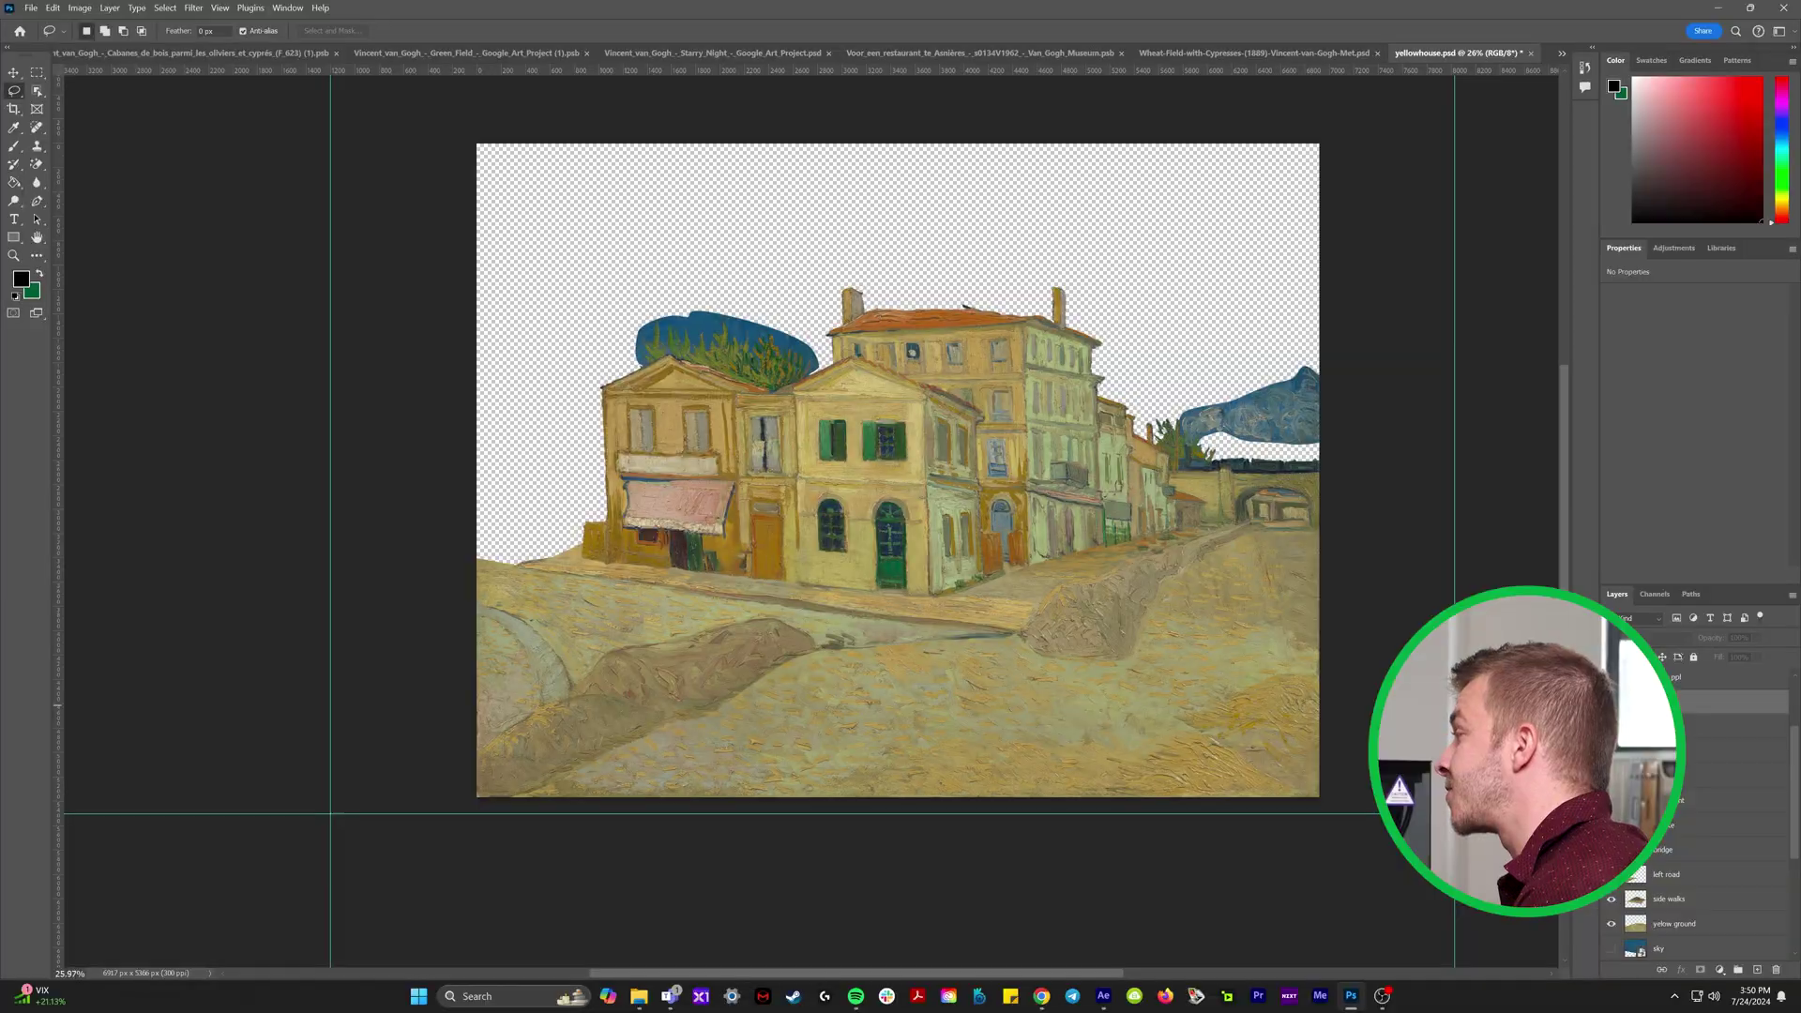
Switch to Photoshop and hide the building, bush, bridge, road, side walks and yellow ground layers one after another.
click(1612, 776)
click(1612, 800)
click(1612, 825)
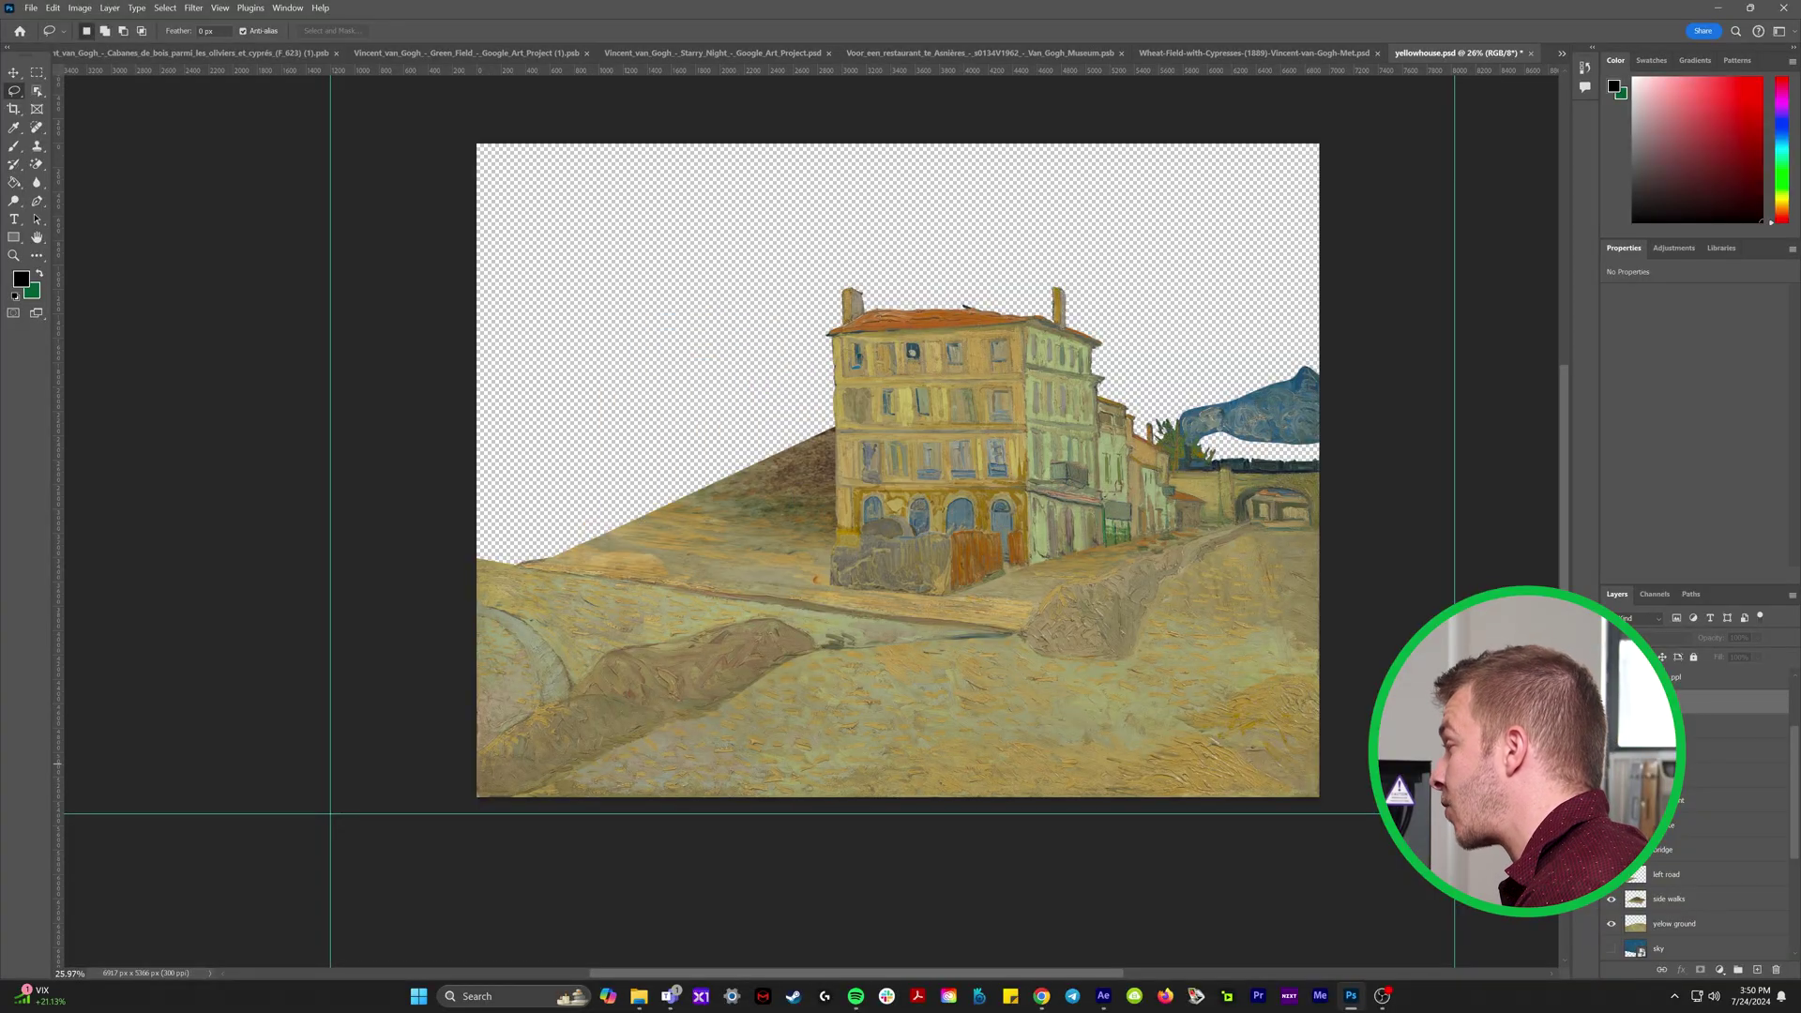
click(1611, 776)
click(1610, 800)
click(1610, 826)
click(1610, 850)
click(1611, 875)
click(1611, 899)
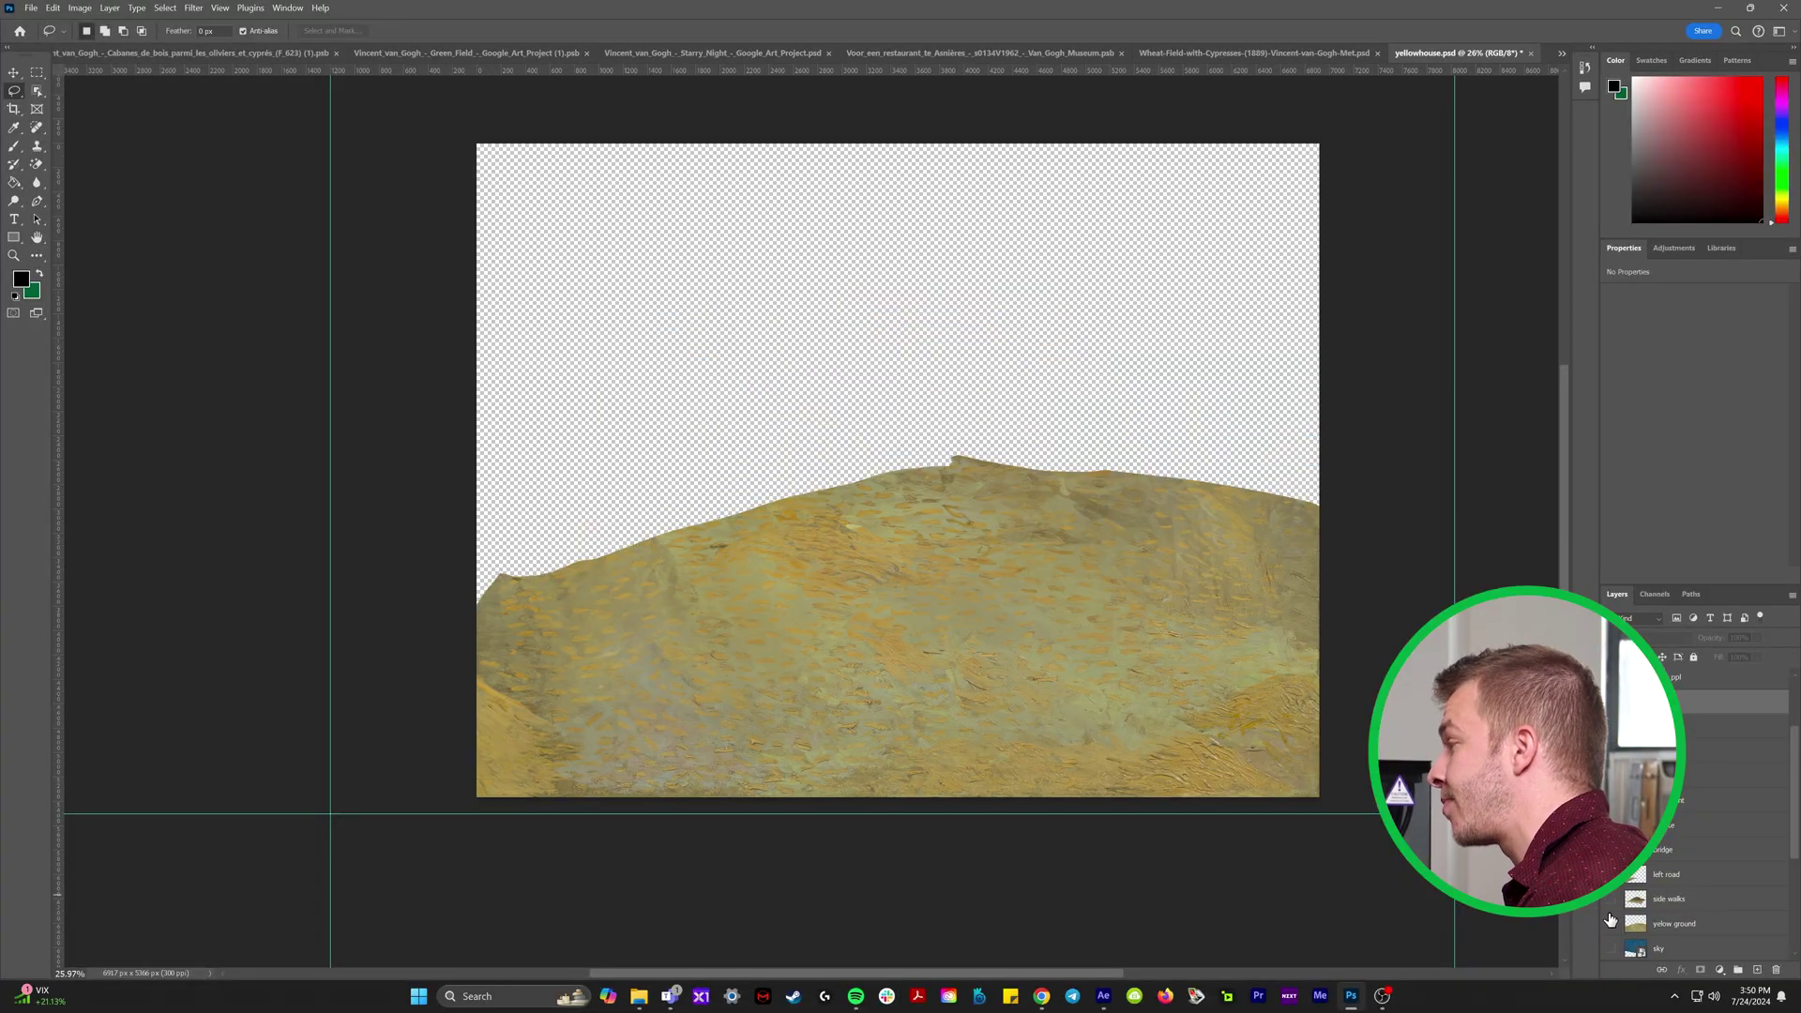
click(1612, 924)
Show the two front house layers, the bush and the big back building again.
click(1611, 776)
click(1612, 801)
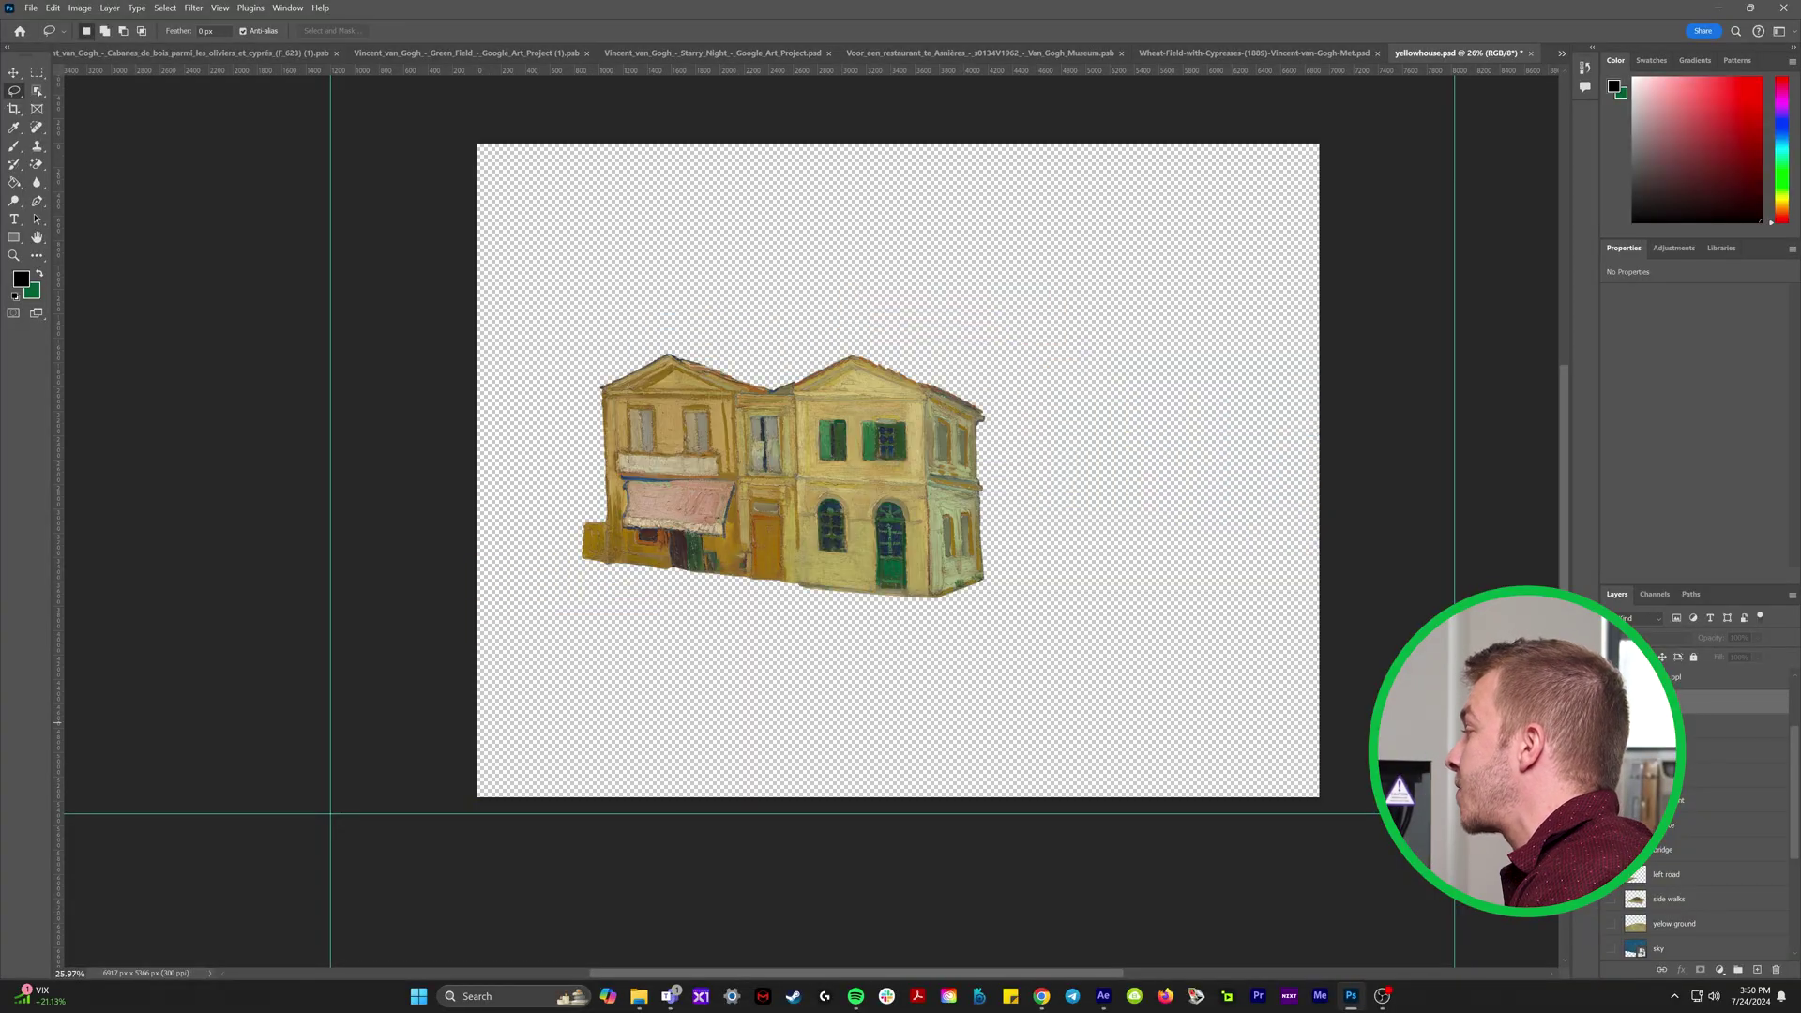
click(1612, 826)
click(1612, 850)
scroll(1008, 565, up, 3)
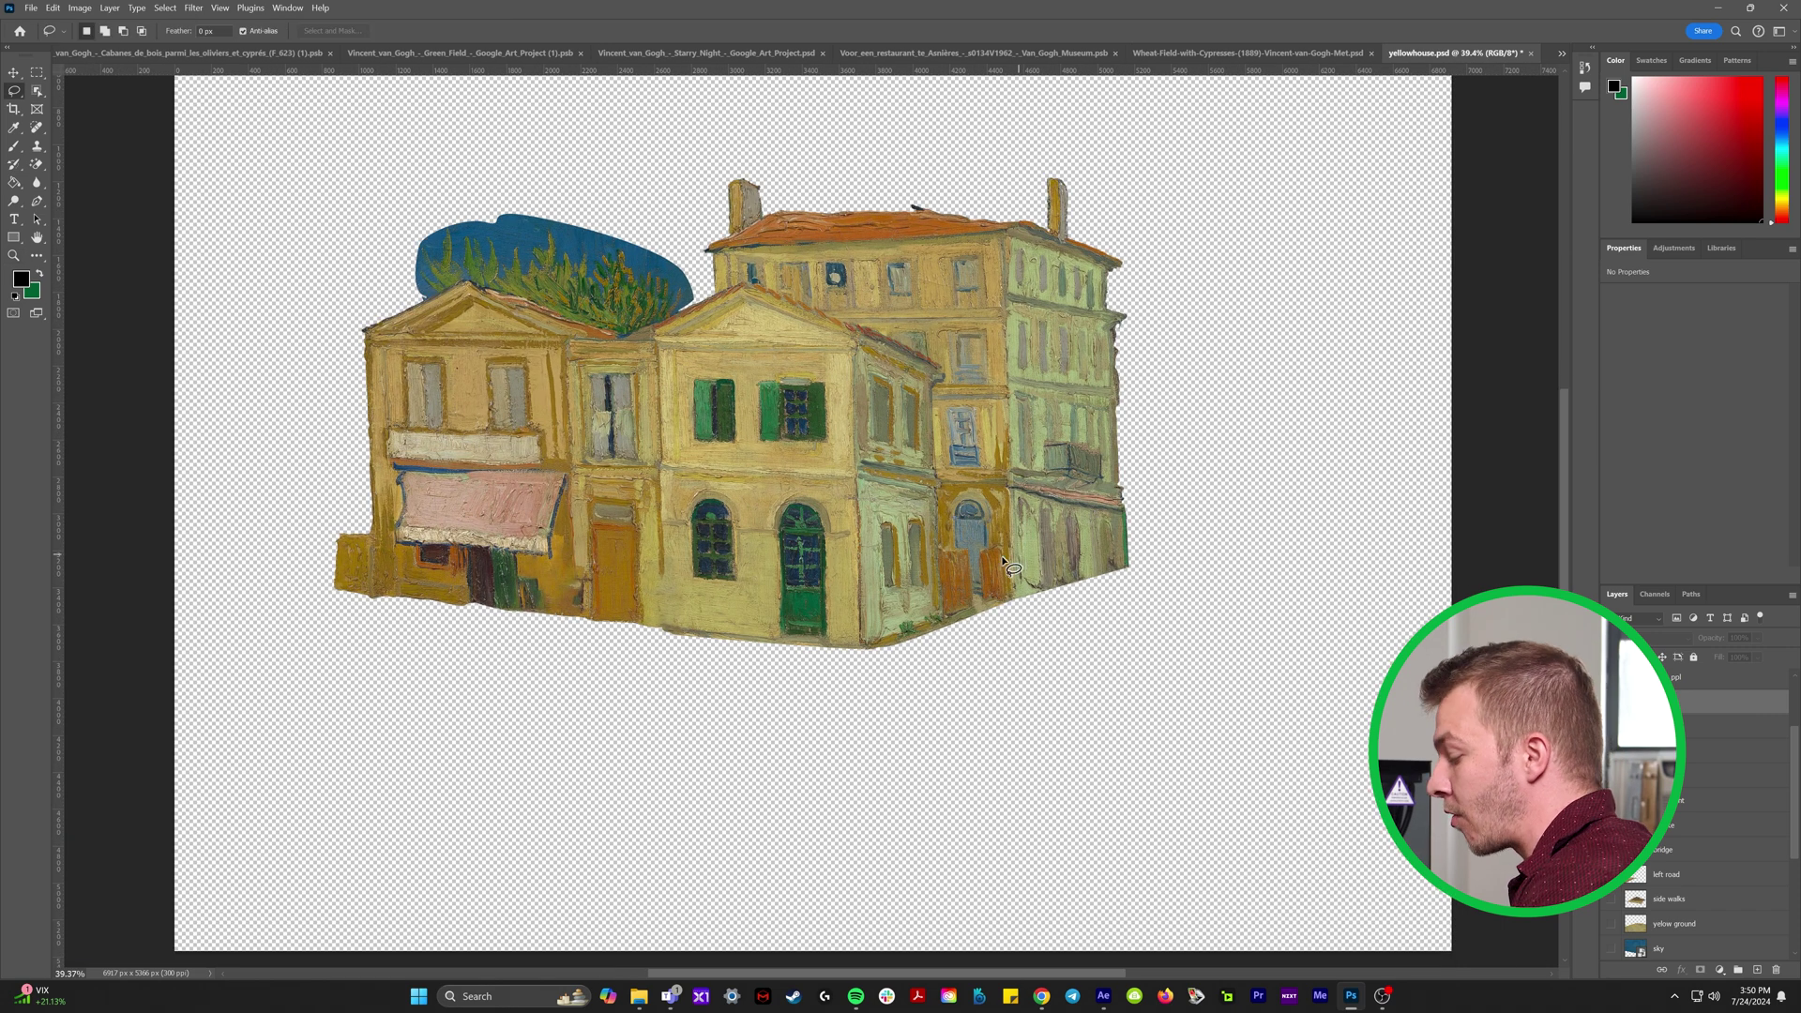
Try moving the front house and the big back building away from their places, and undo both moves.
key(v)
mouse_move(776, 491)
mouse_down()
mouse_move(983, 462)
mouse_move(745, 428)
mouse_move(722, 770)
mouse_up()
drag(874, 313, 994, 349)
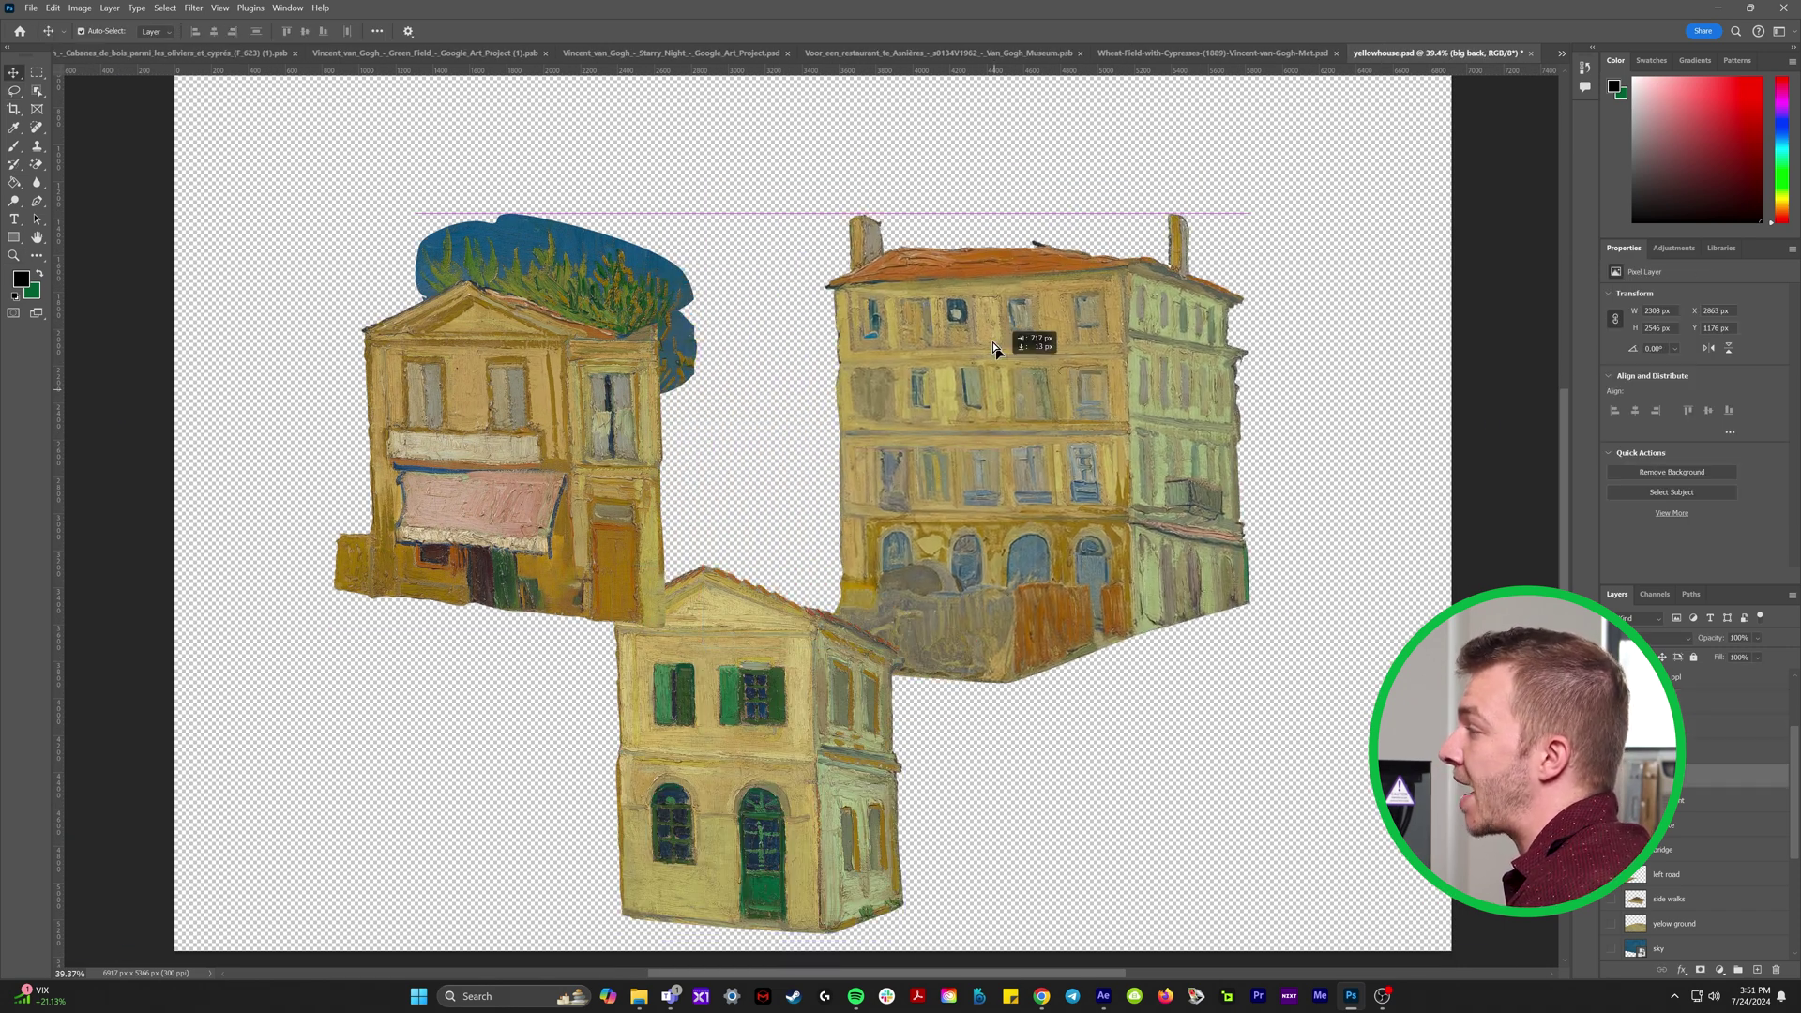
key(ctrl+z)
key(ctrl+z)
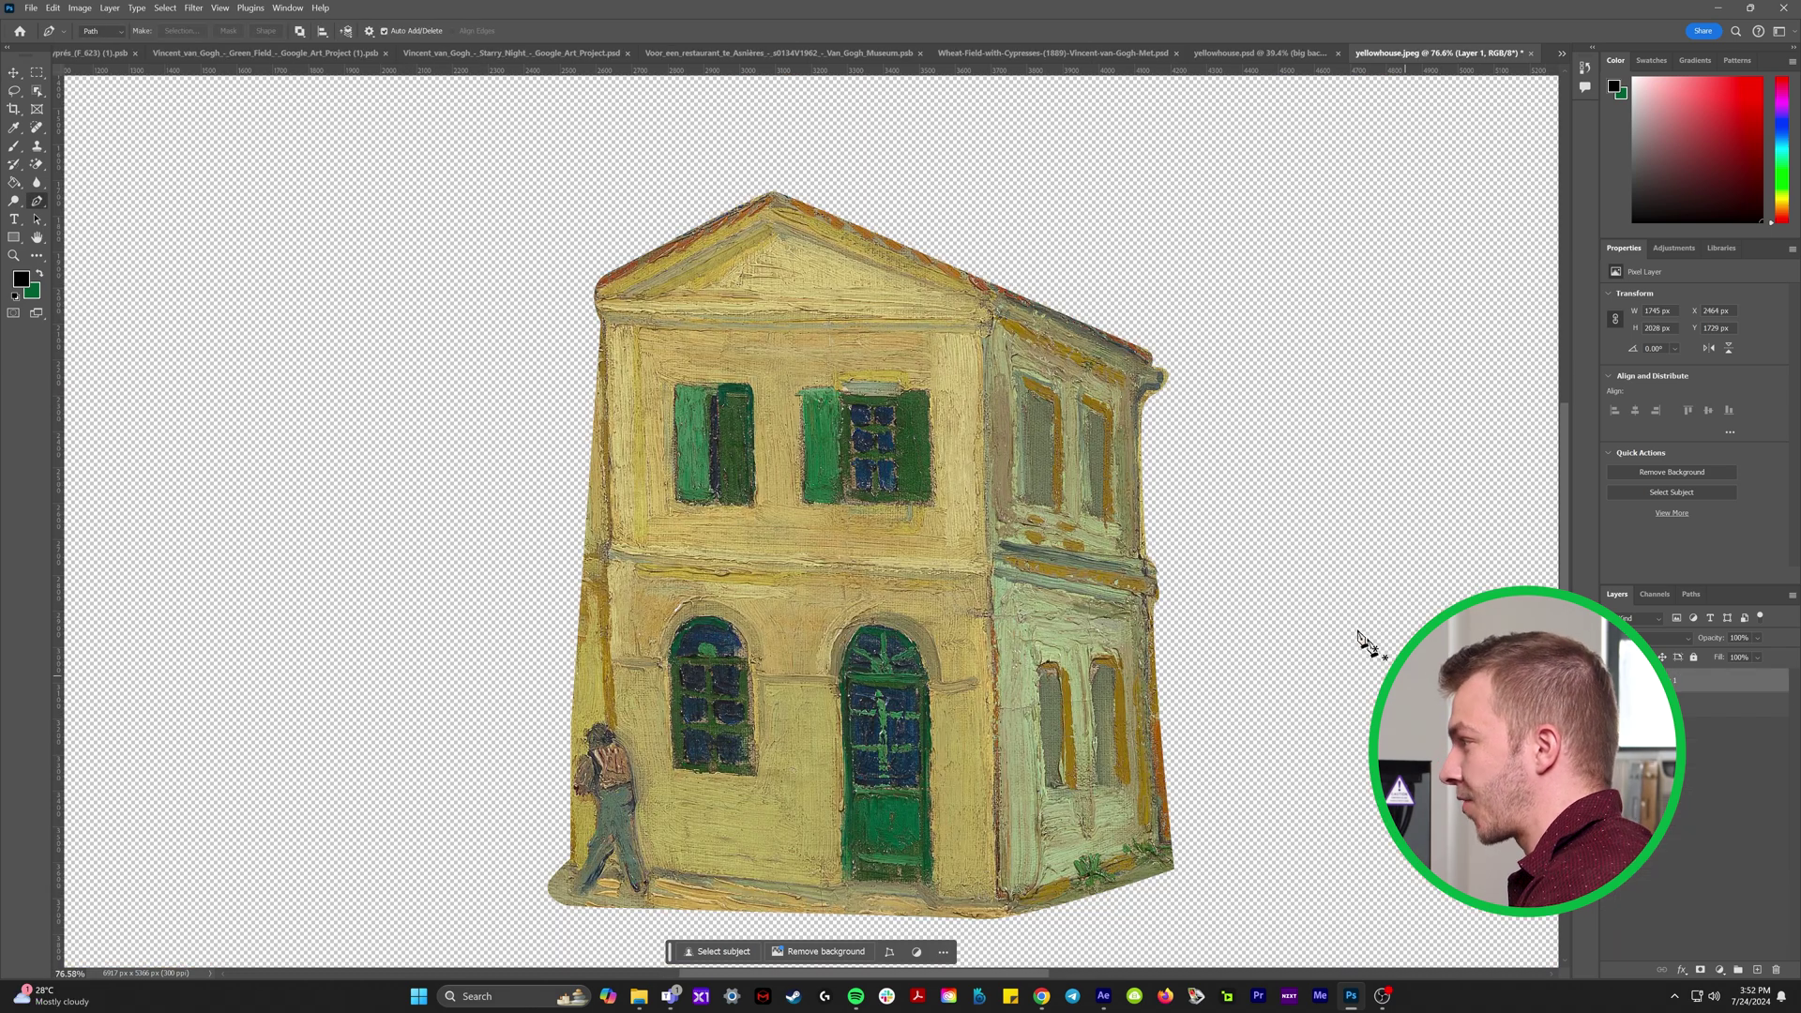
In yellowhouse.jpeg, show the full painting on Layer 0 beneath the cut-out front house.
key(z)
drag(1260, 535, 1221, 557)
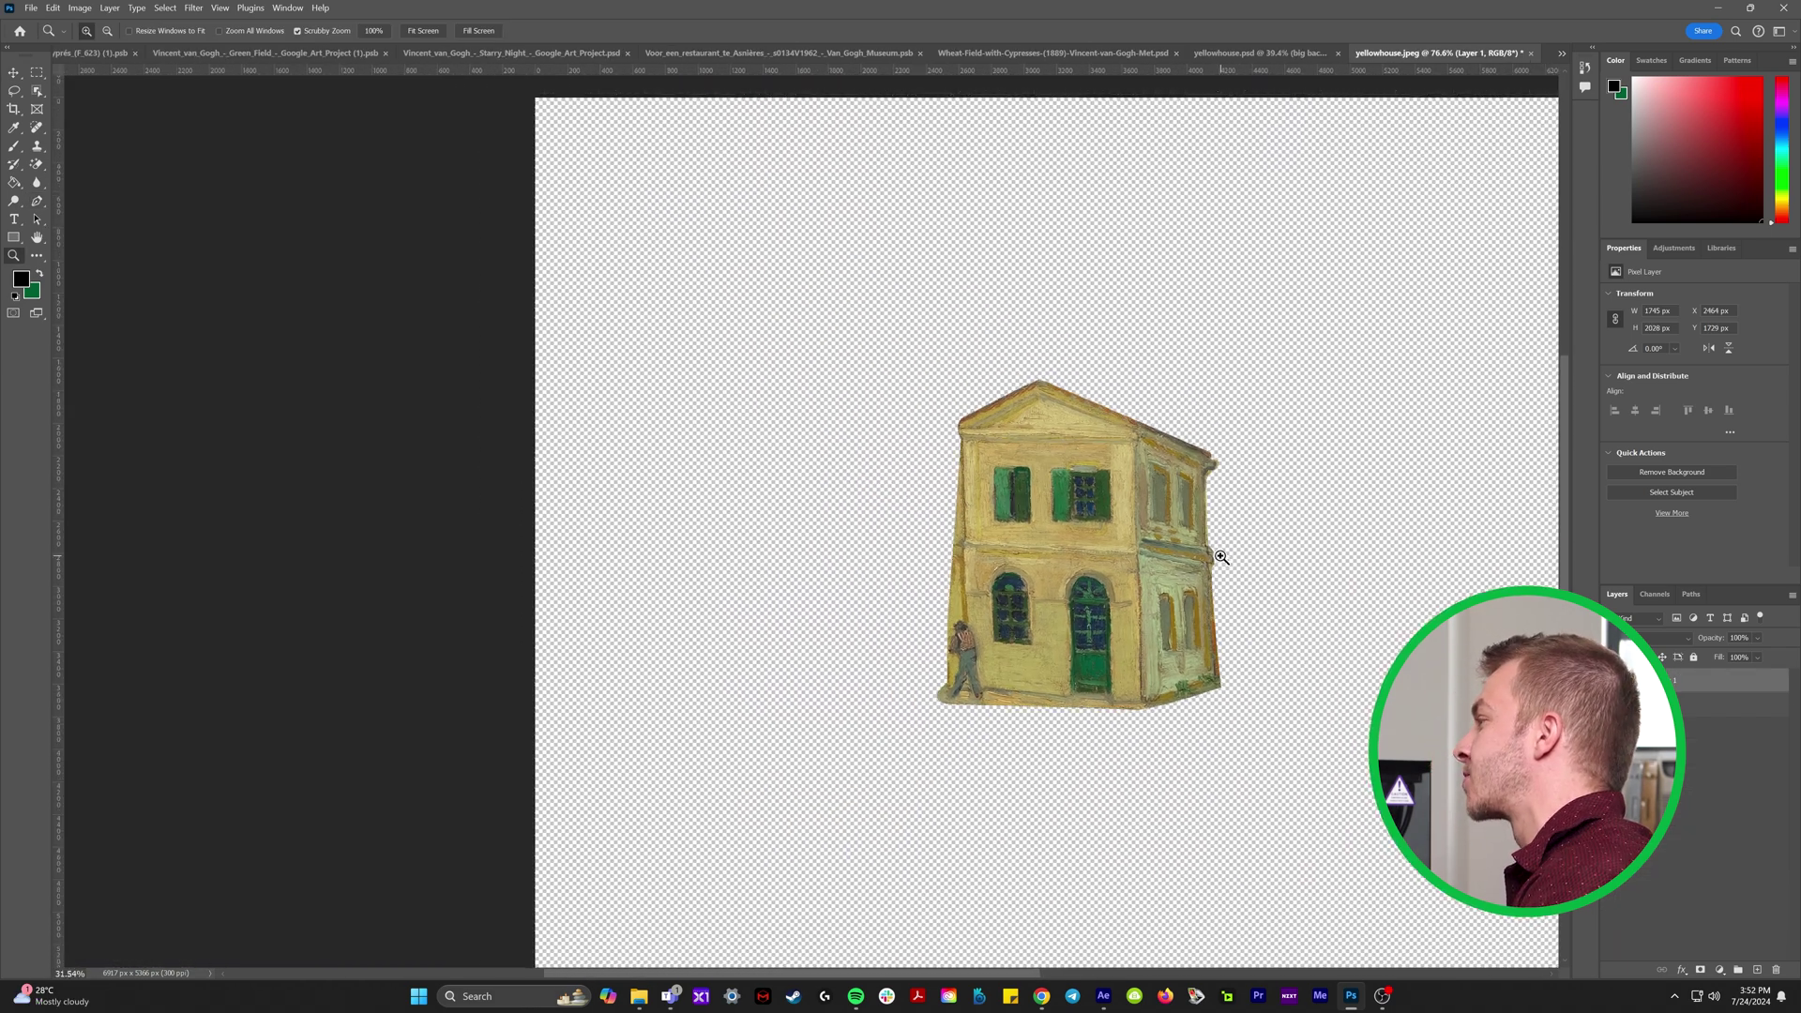
key(p)
click(1611, 680)
click(1610, 681)
click(1611, 705)
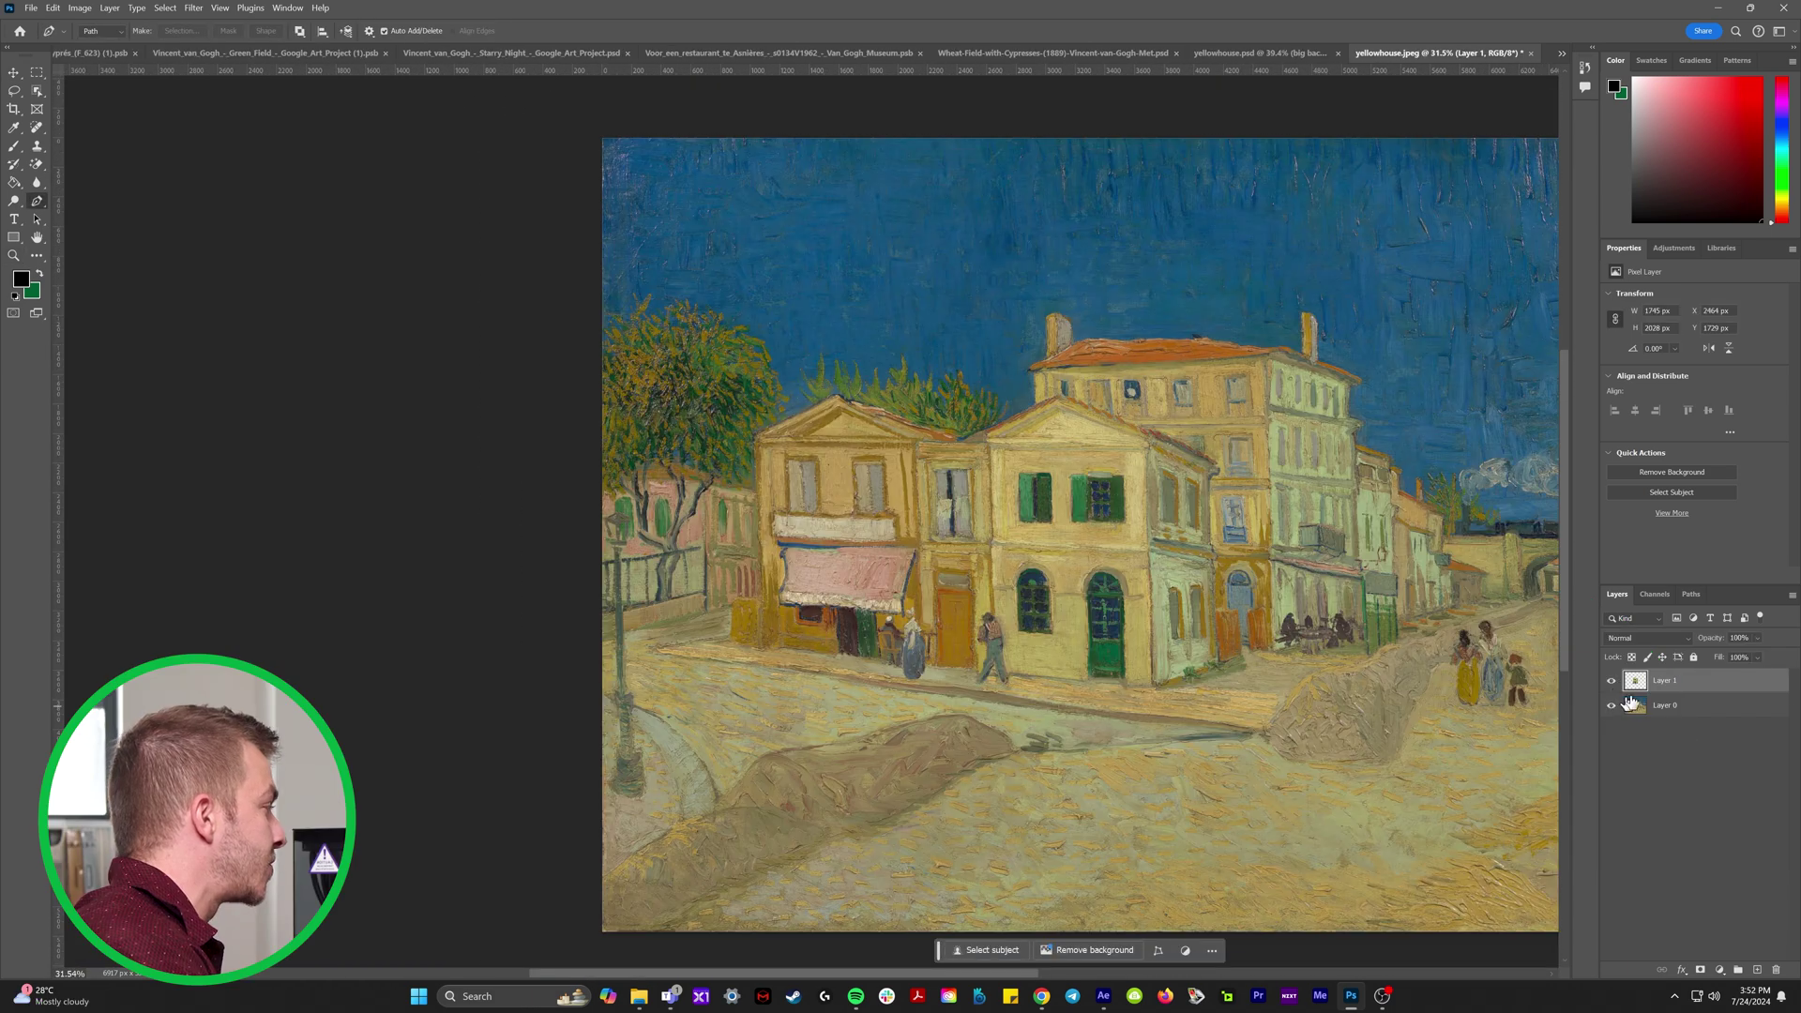
Load Layer 1's outline as a selection, hide that layer, delete the selected house area from Layer 0 and deselect.
ctrl+click(1638, 684)
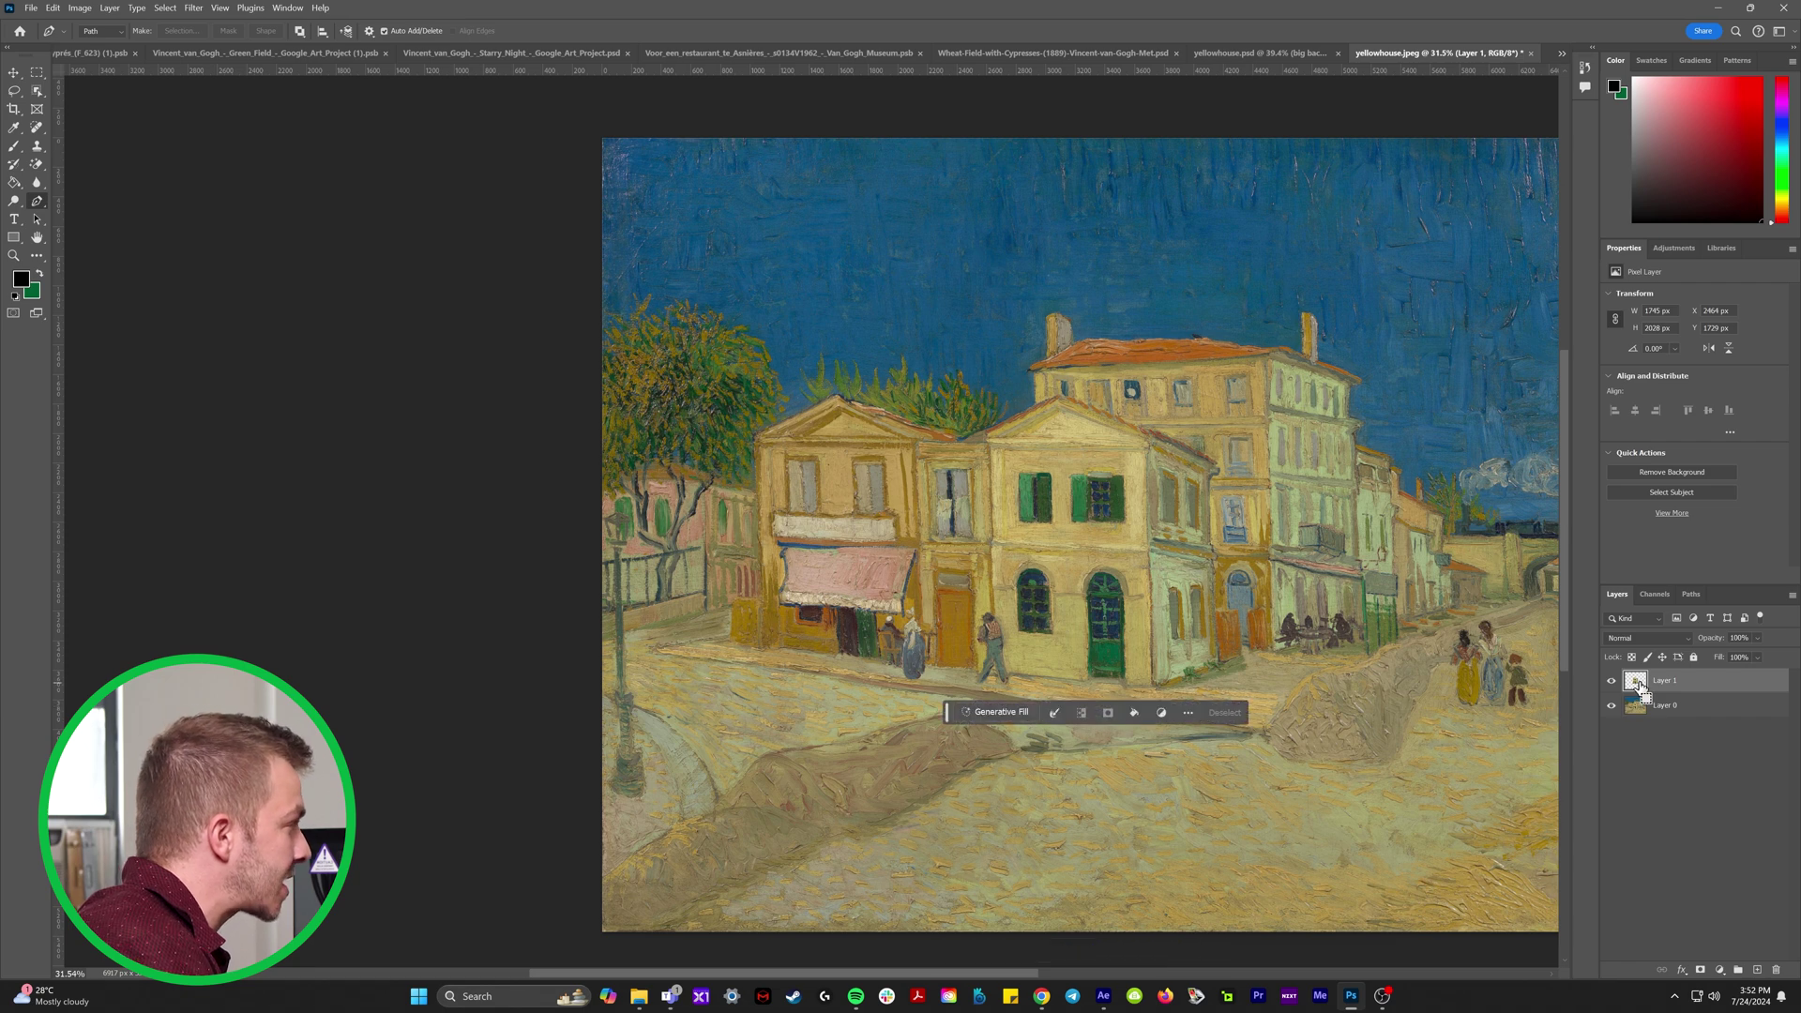
key(ctrl+space)
drag(1265, 488, 1304, 489)
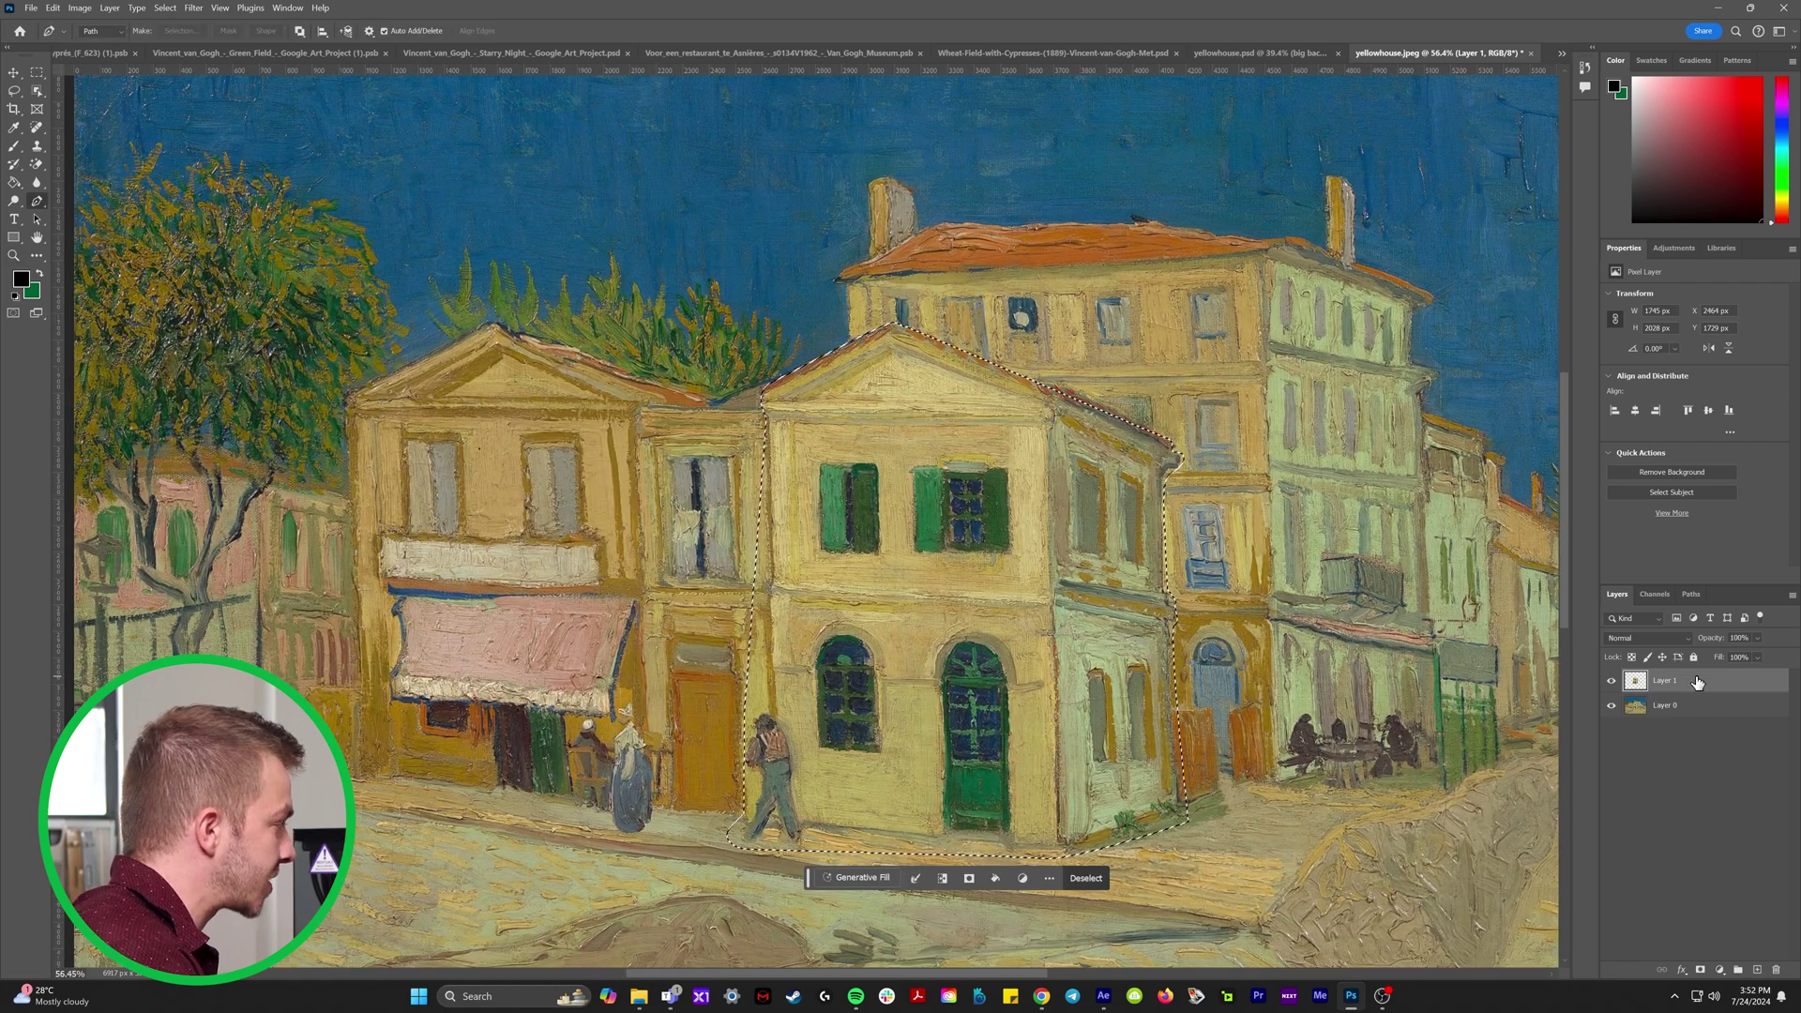
click(1675, 705)
click(1610, 681)
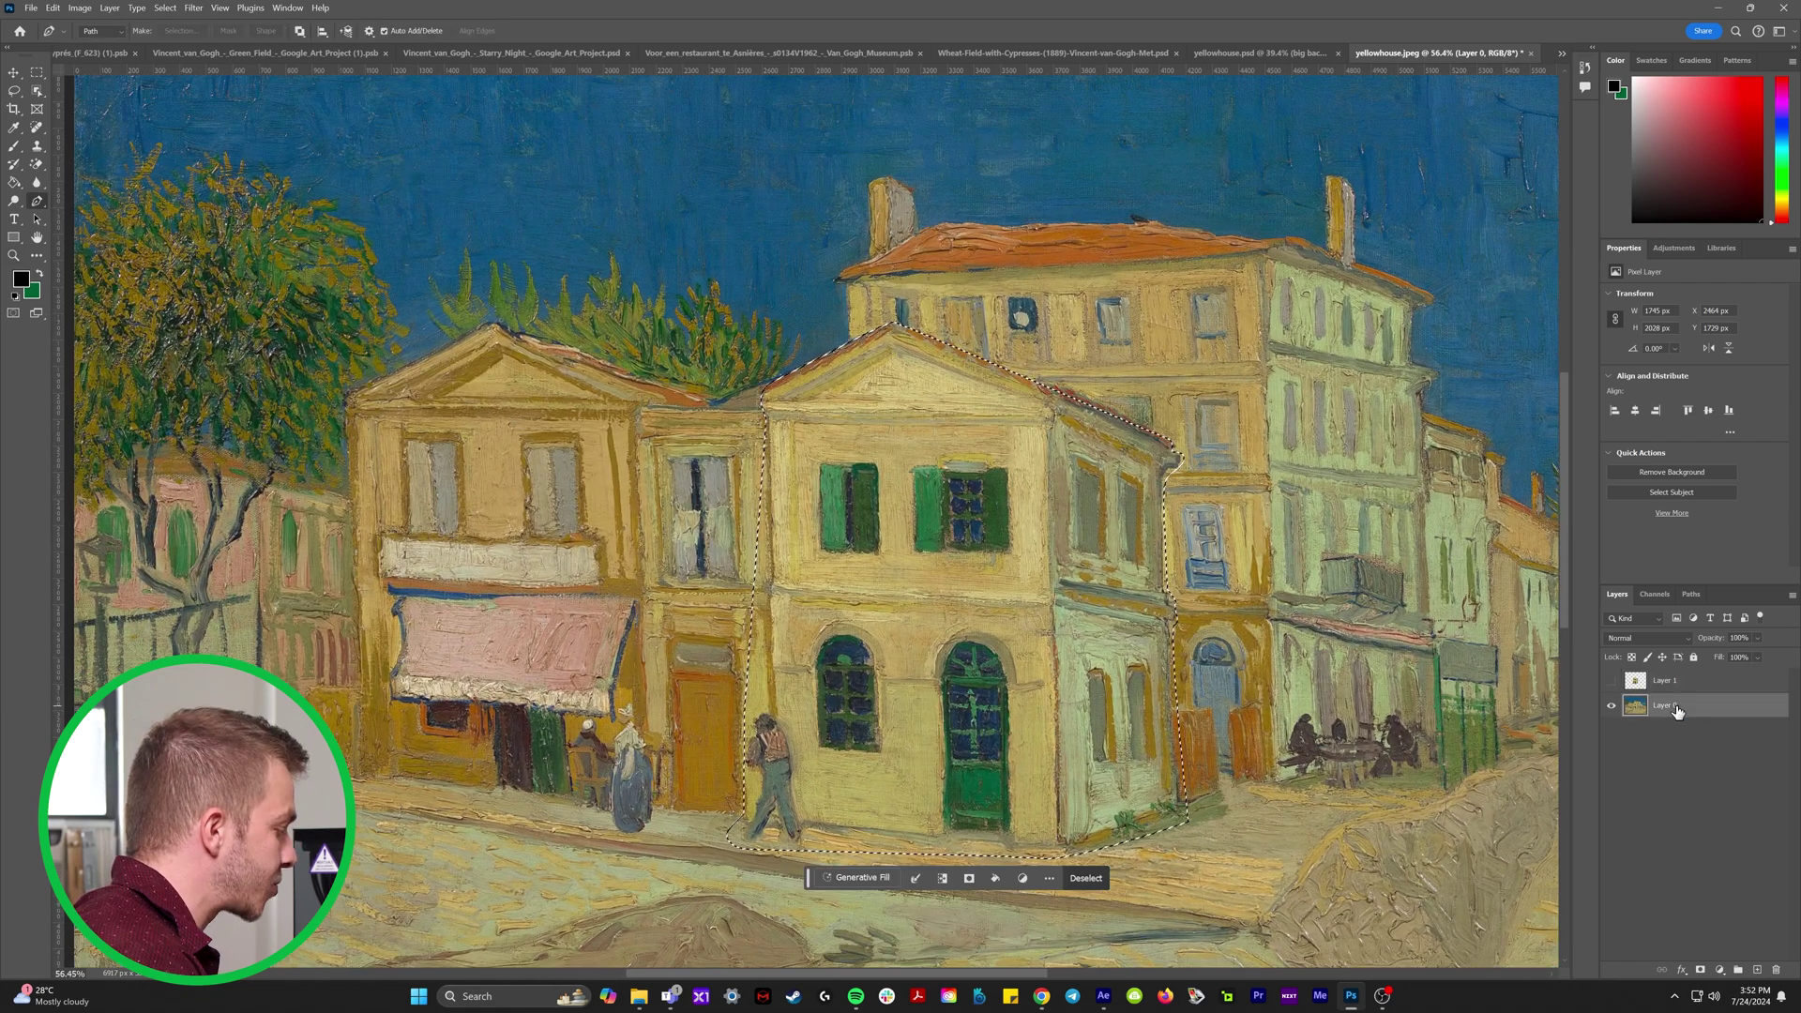
key(Delete)
key(ctrl+d)
key(ctrl+space)
mouse_move(1180, 568)
mouse_down()
mouse_move(1130, 567)
mouse_move(1175, 567)
mouse_up()
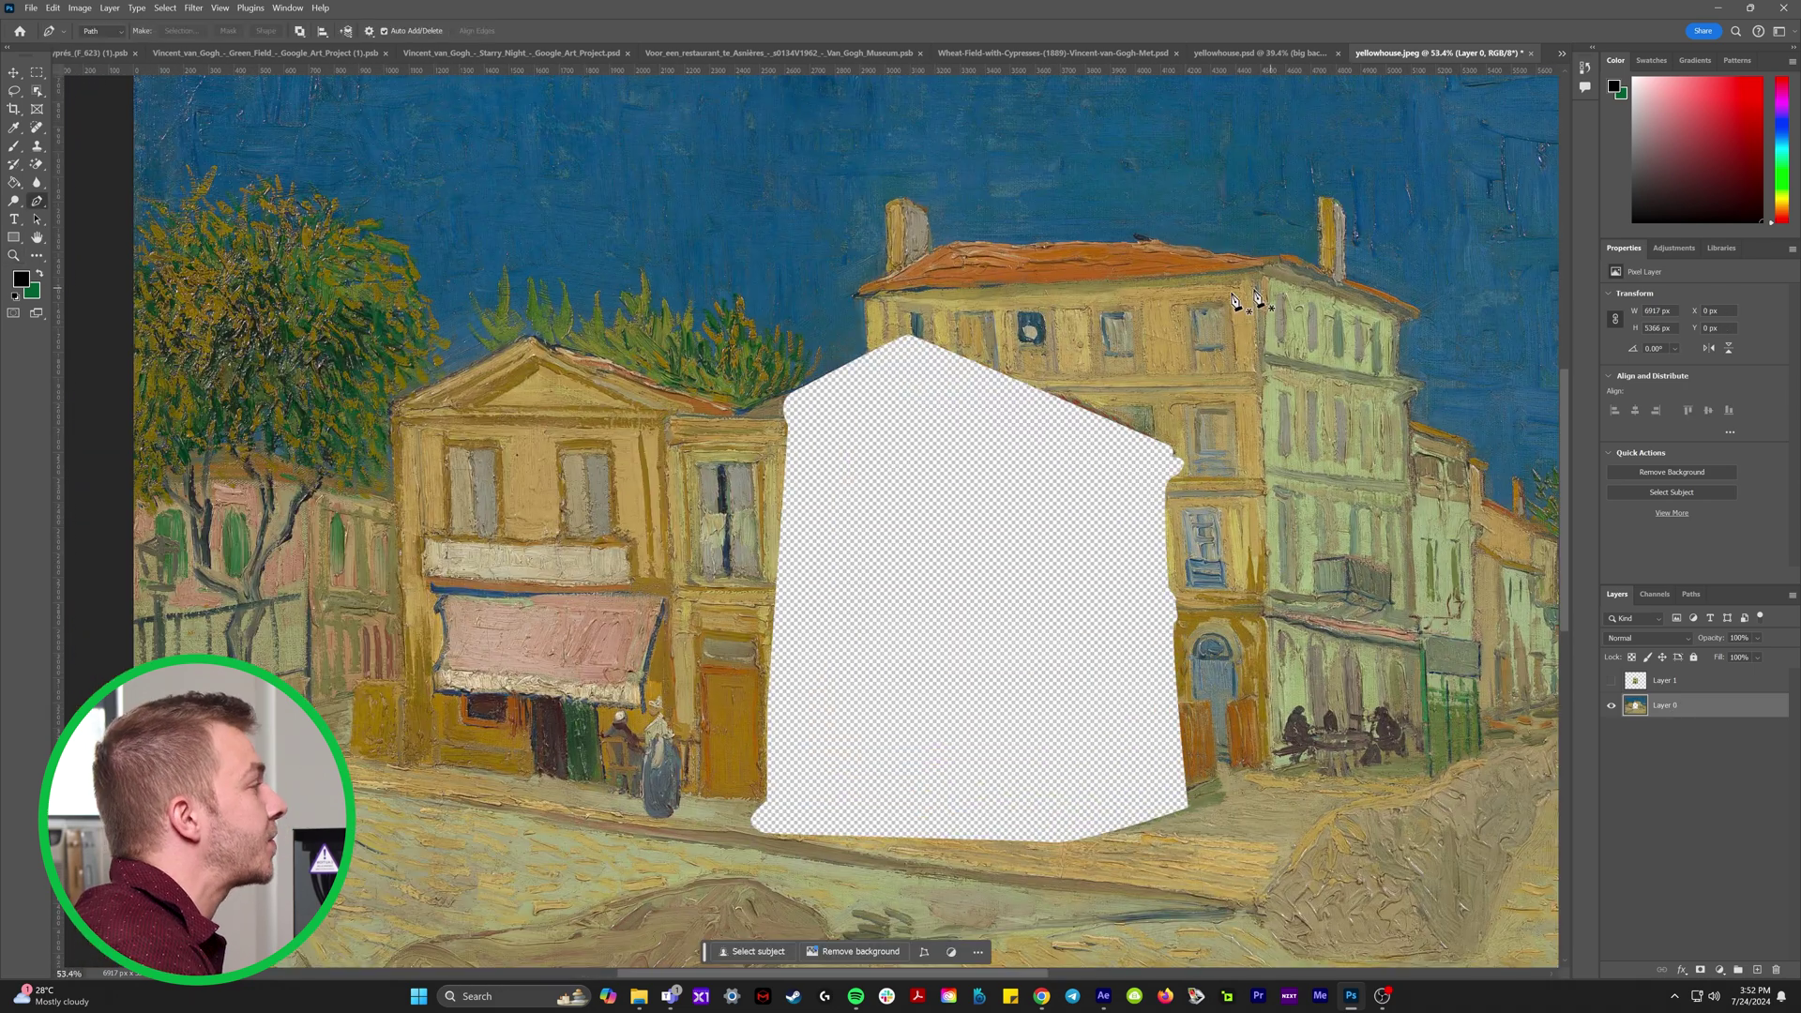
Trace a Pen path slightly outside the edge of the empty house area and convert it into a selection.
key(ctrl+space)
drag(1144, 350, 1191, 349)
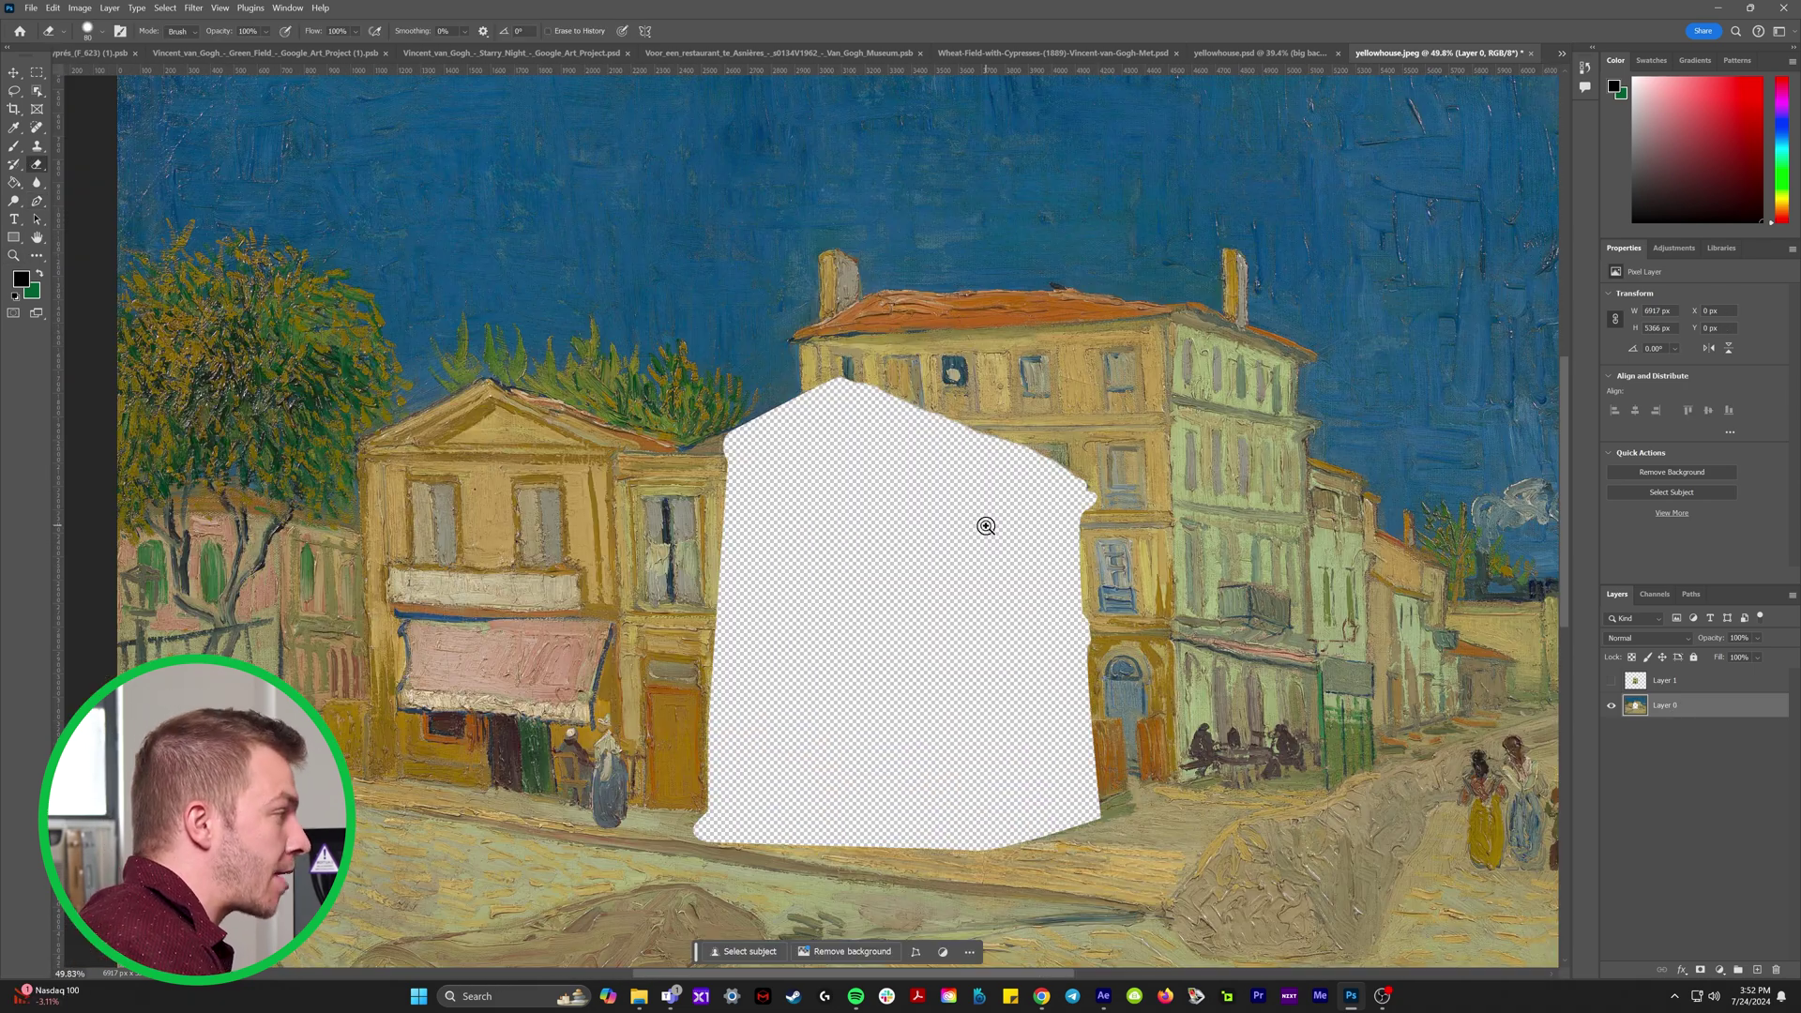
scroll(986, 527, up, 2)
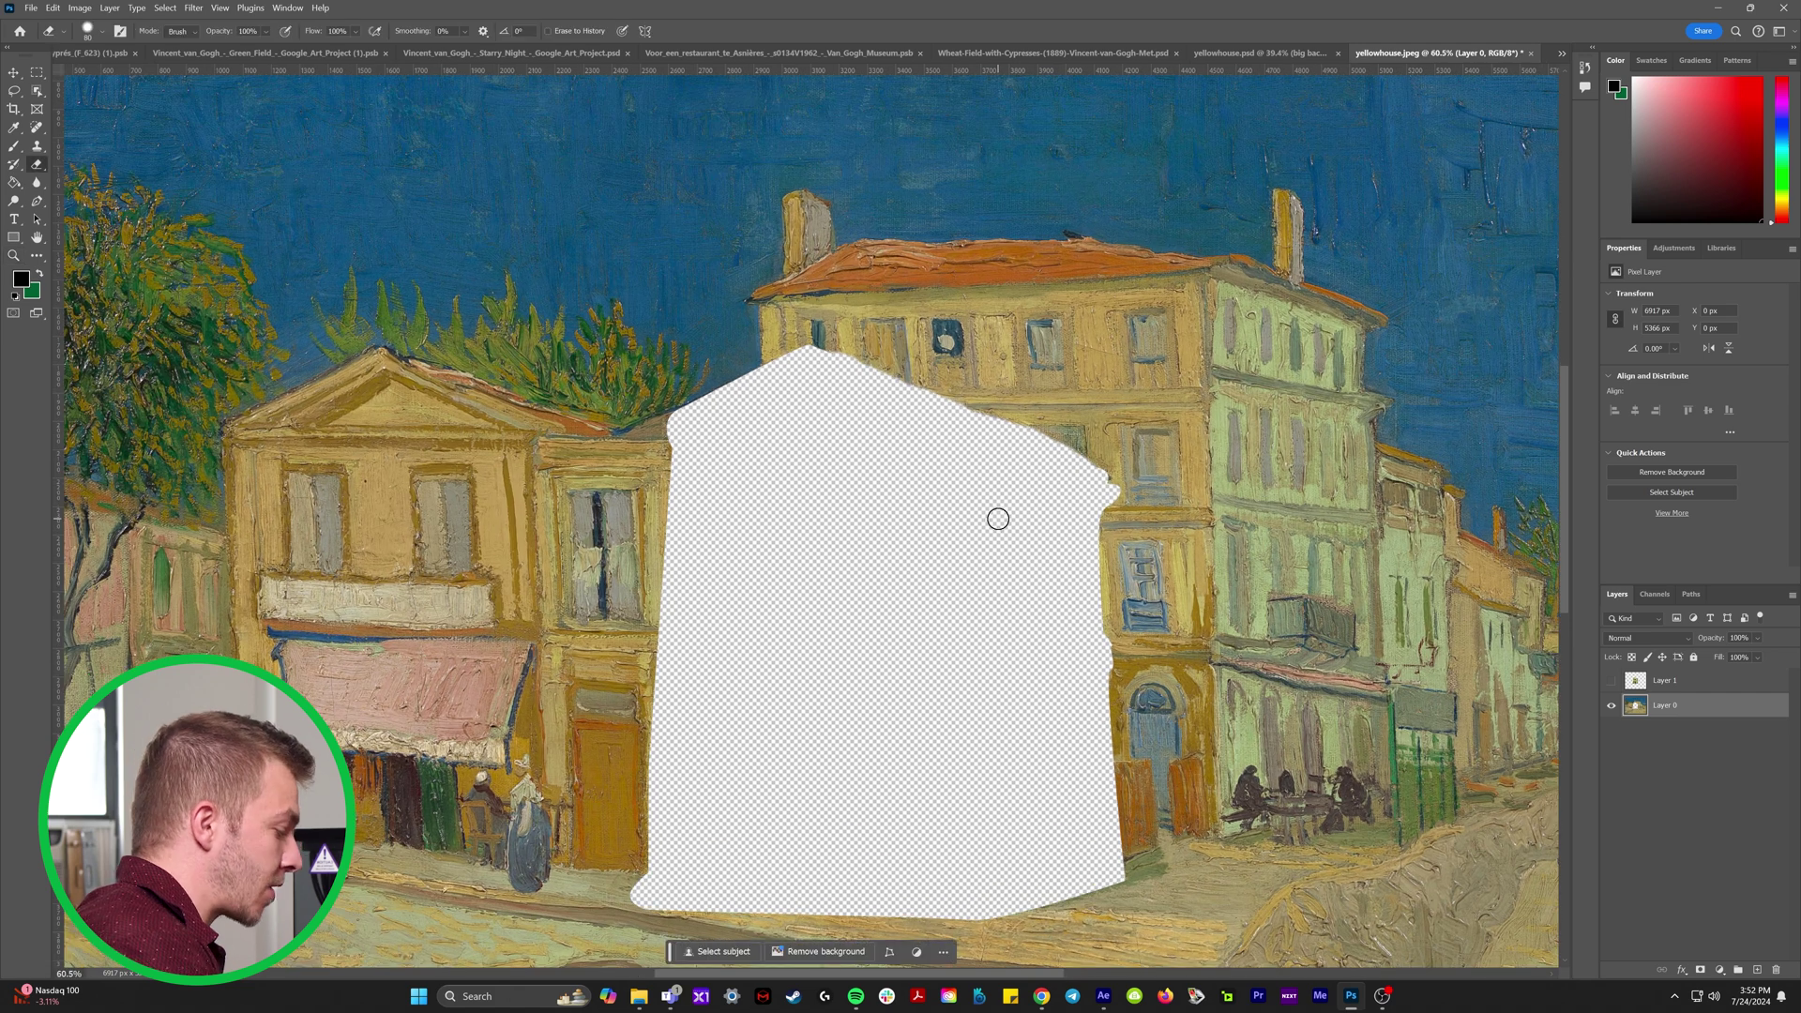
key(l)
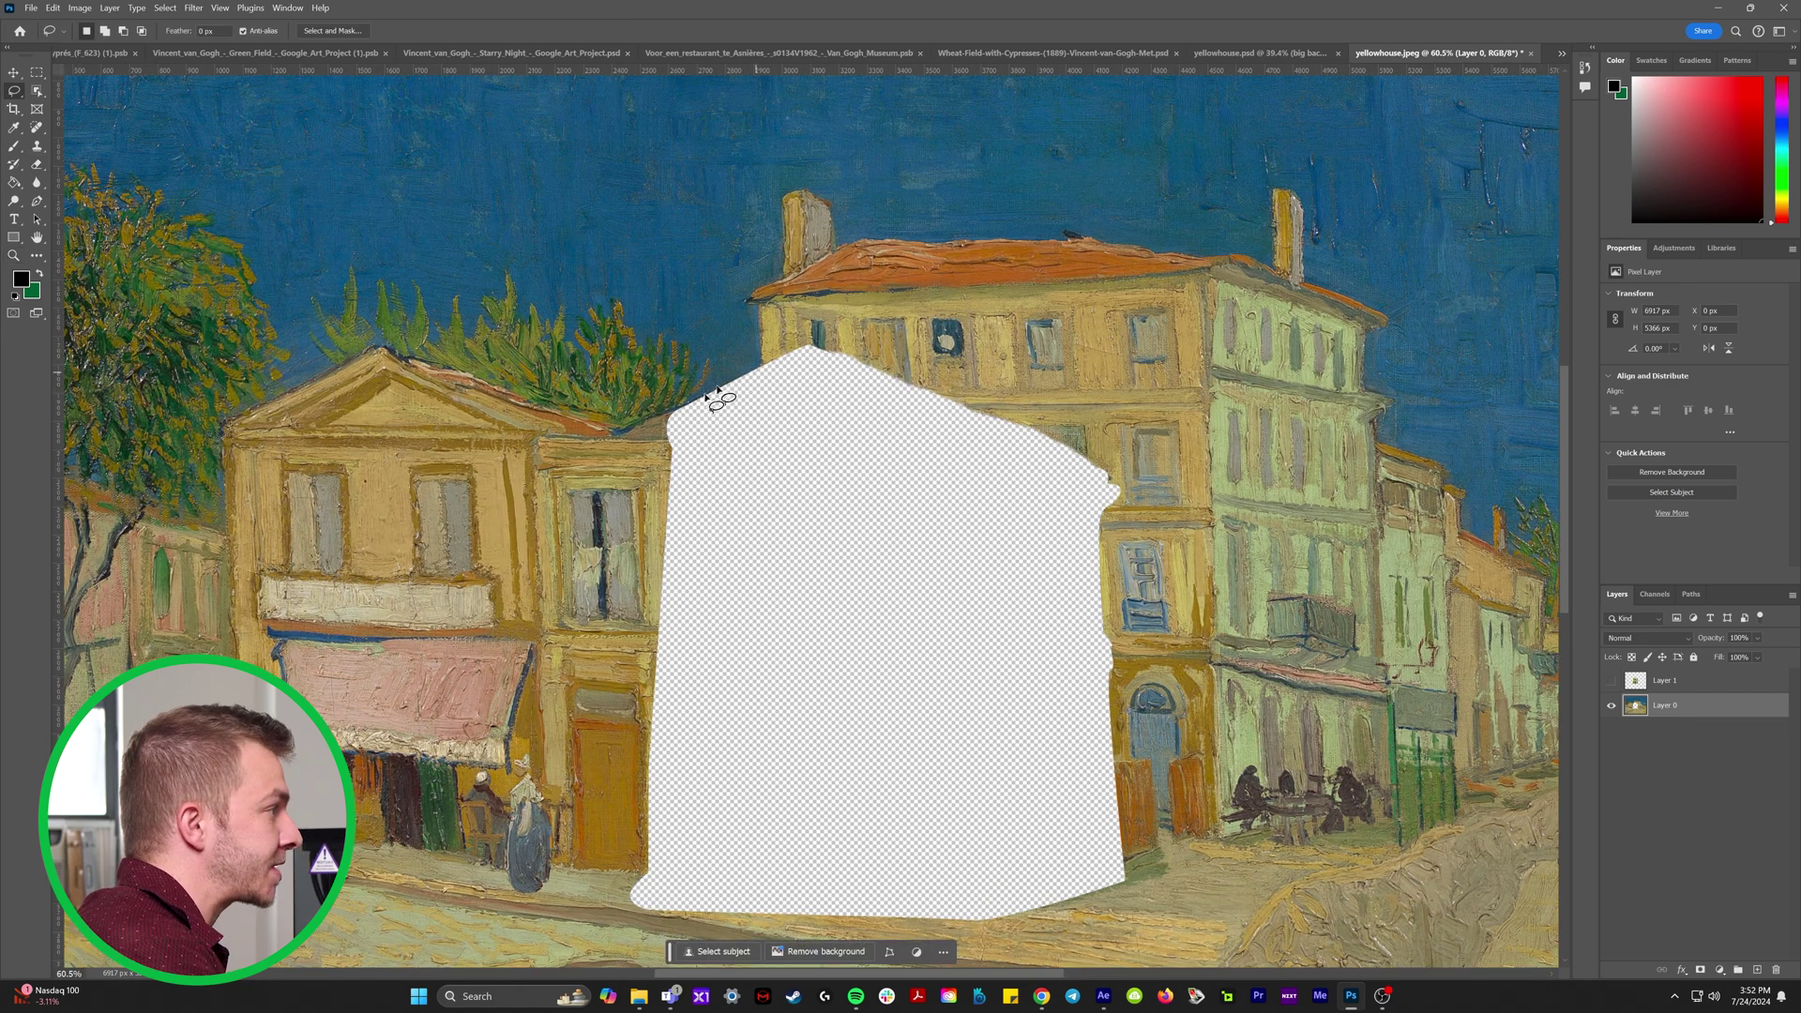
key(p)
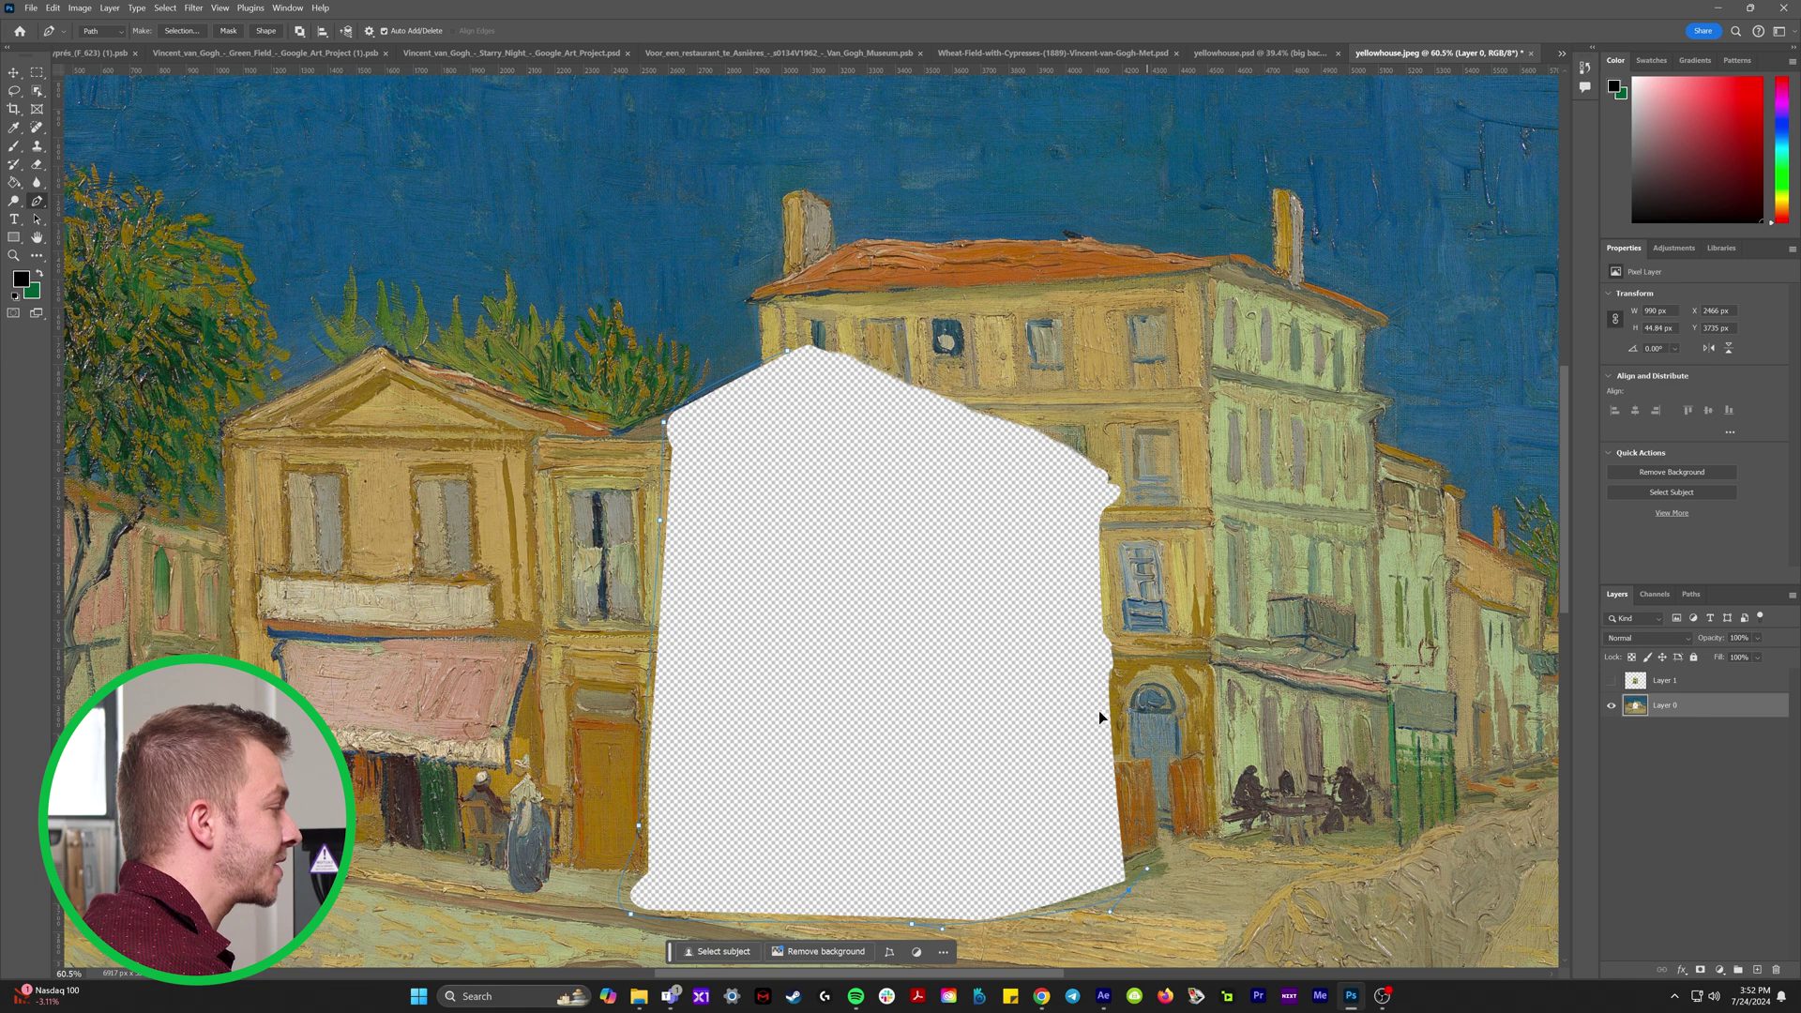
right_click(820, 398)
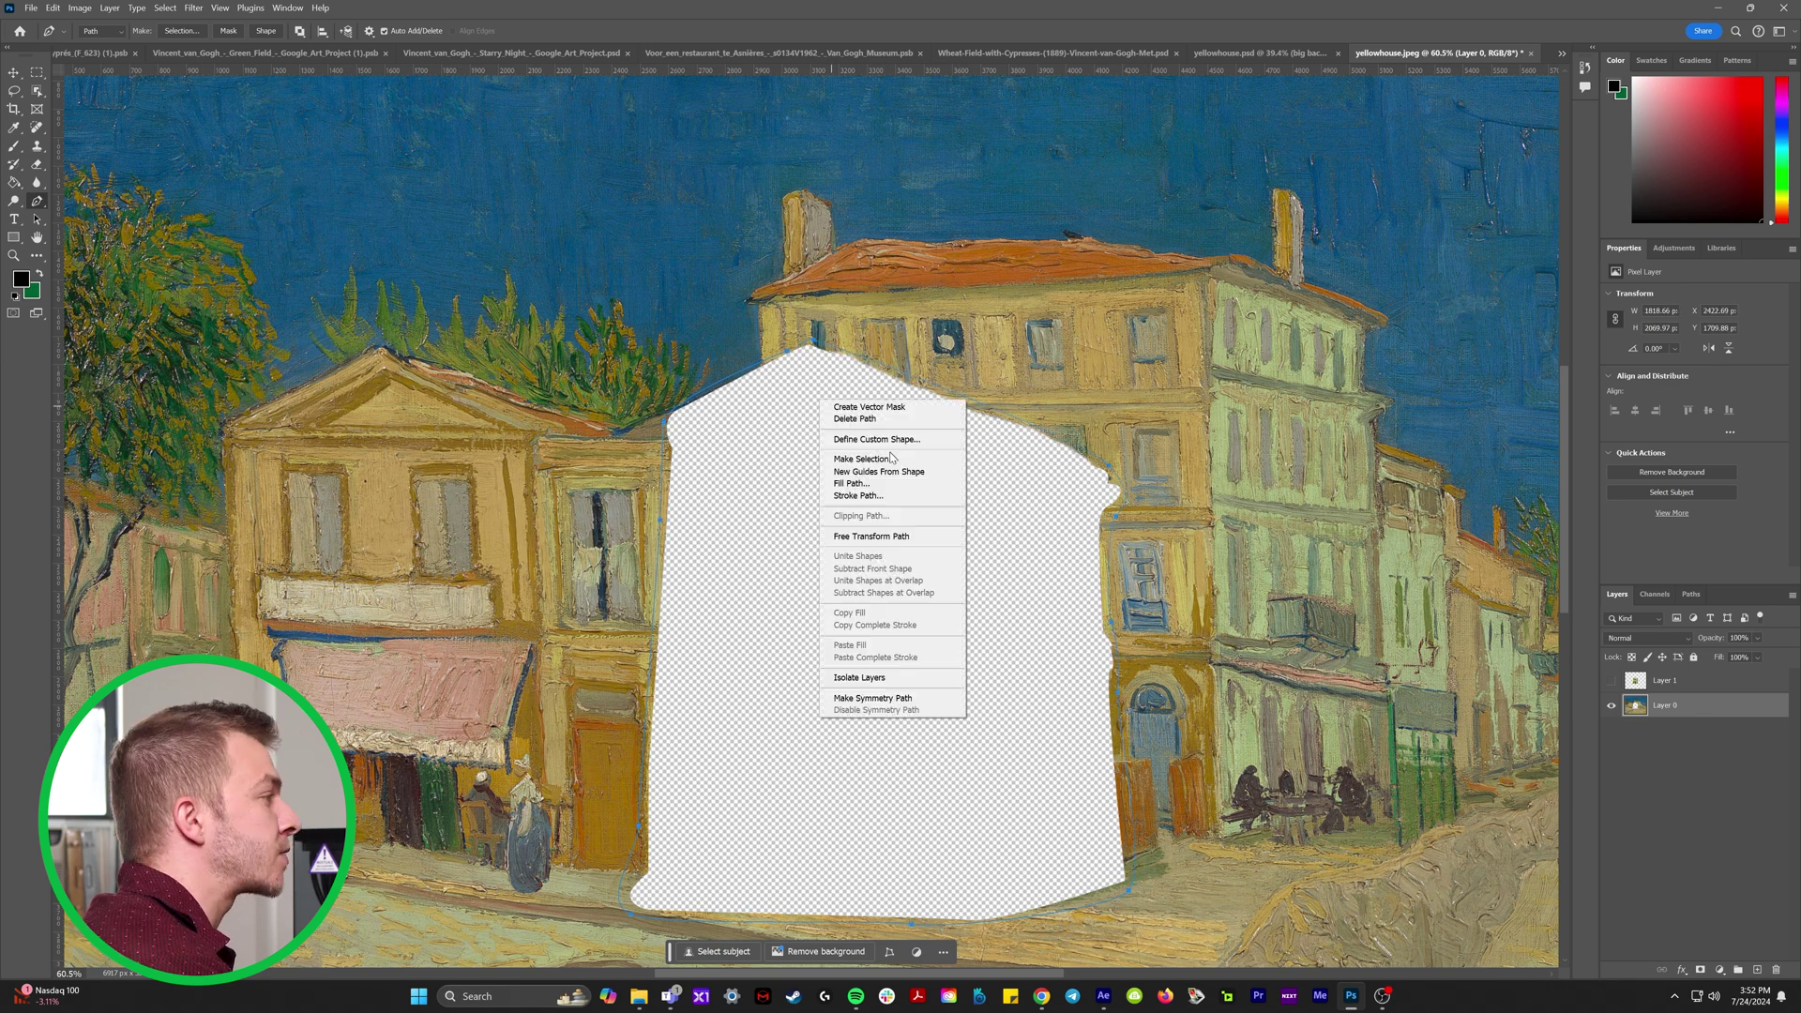
click(888, 459)
key(Return)
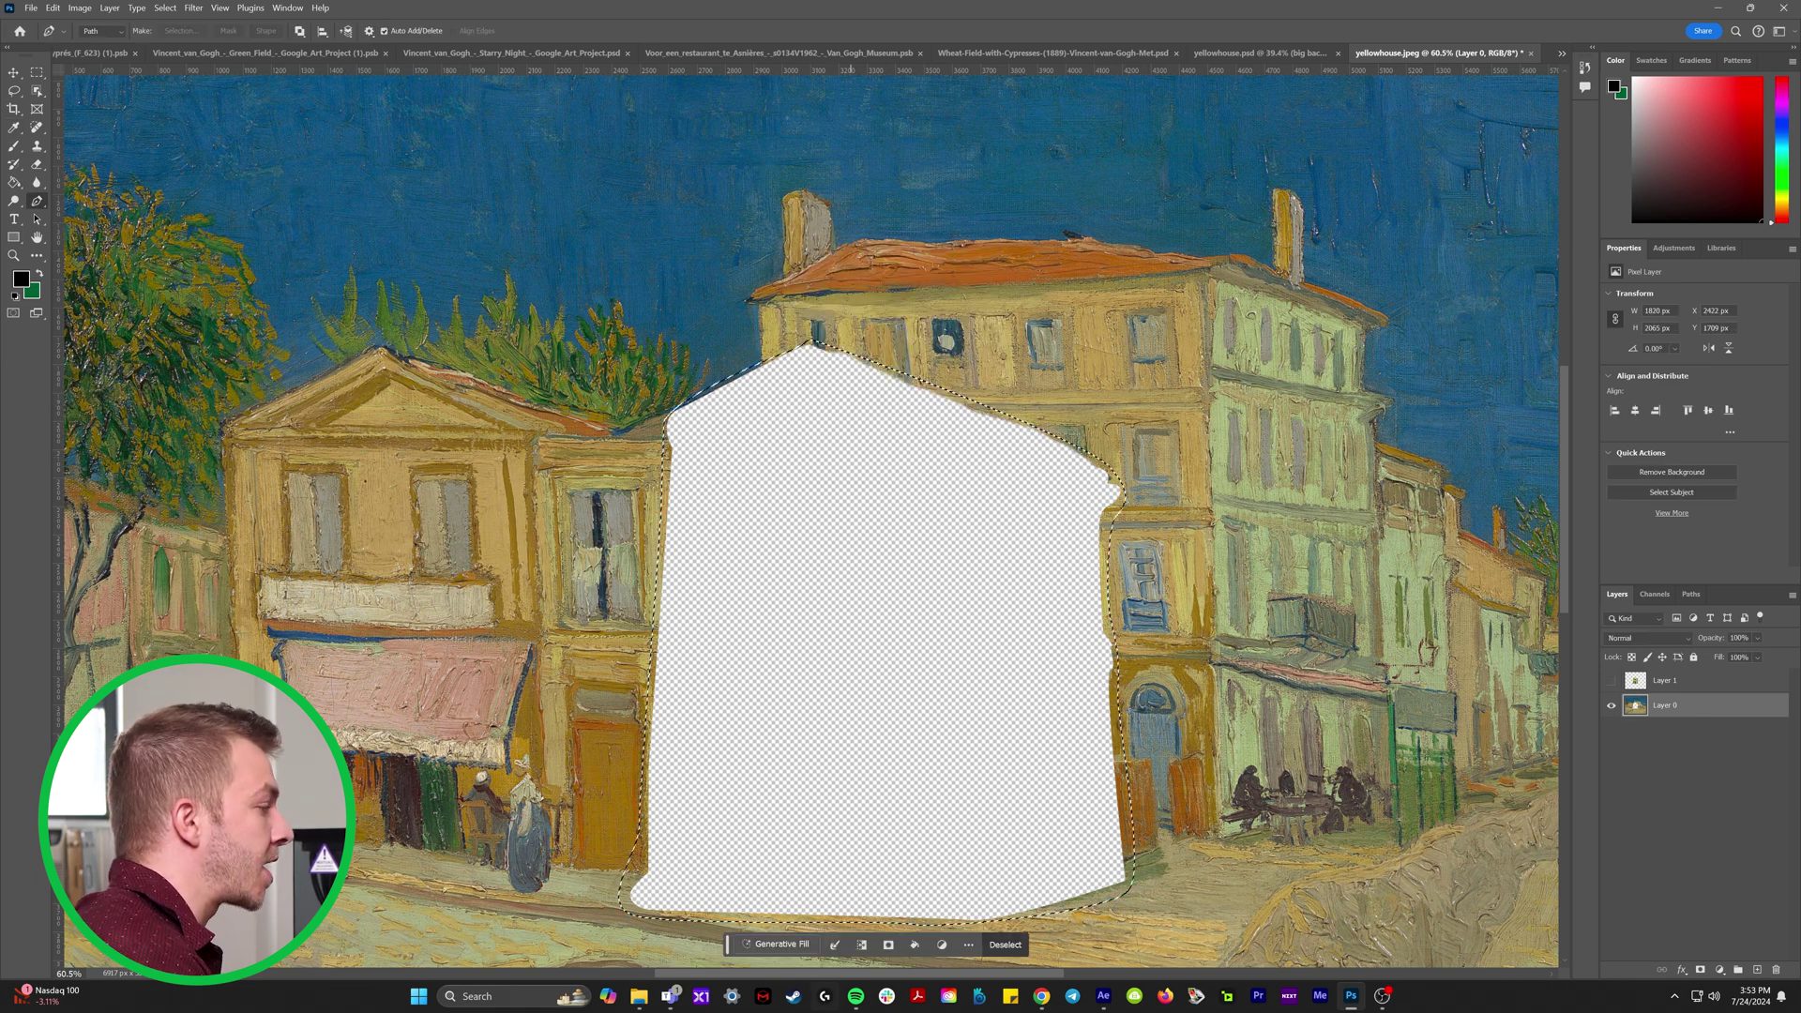
Fill the selected hole with Generative Fill without a prompt and choose the third variation.
drag(698, 542, 741, 595)
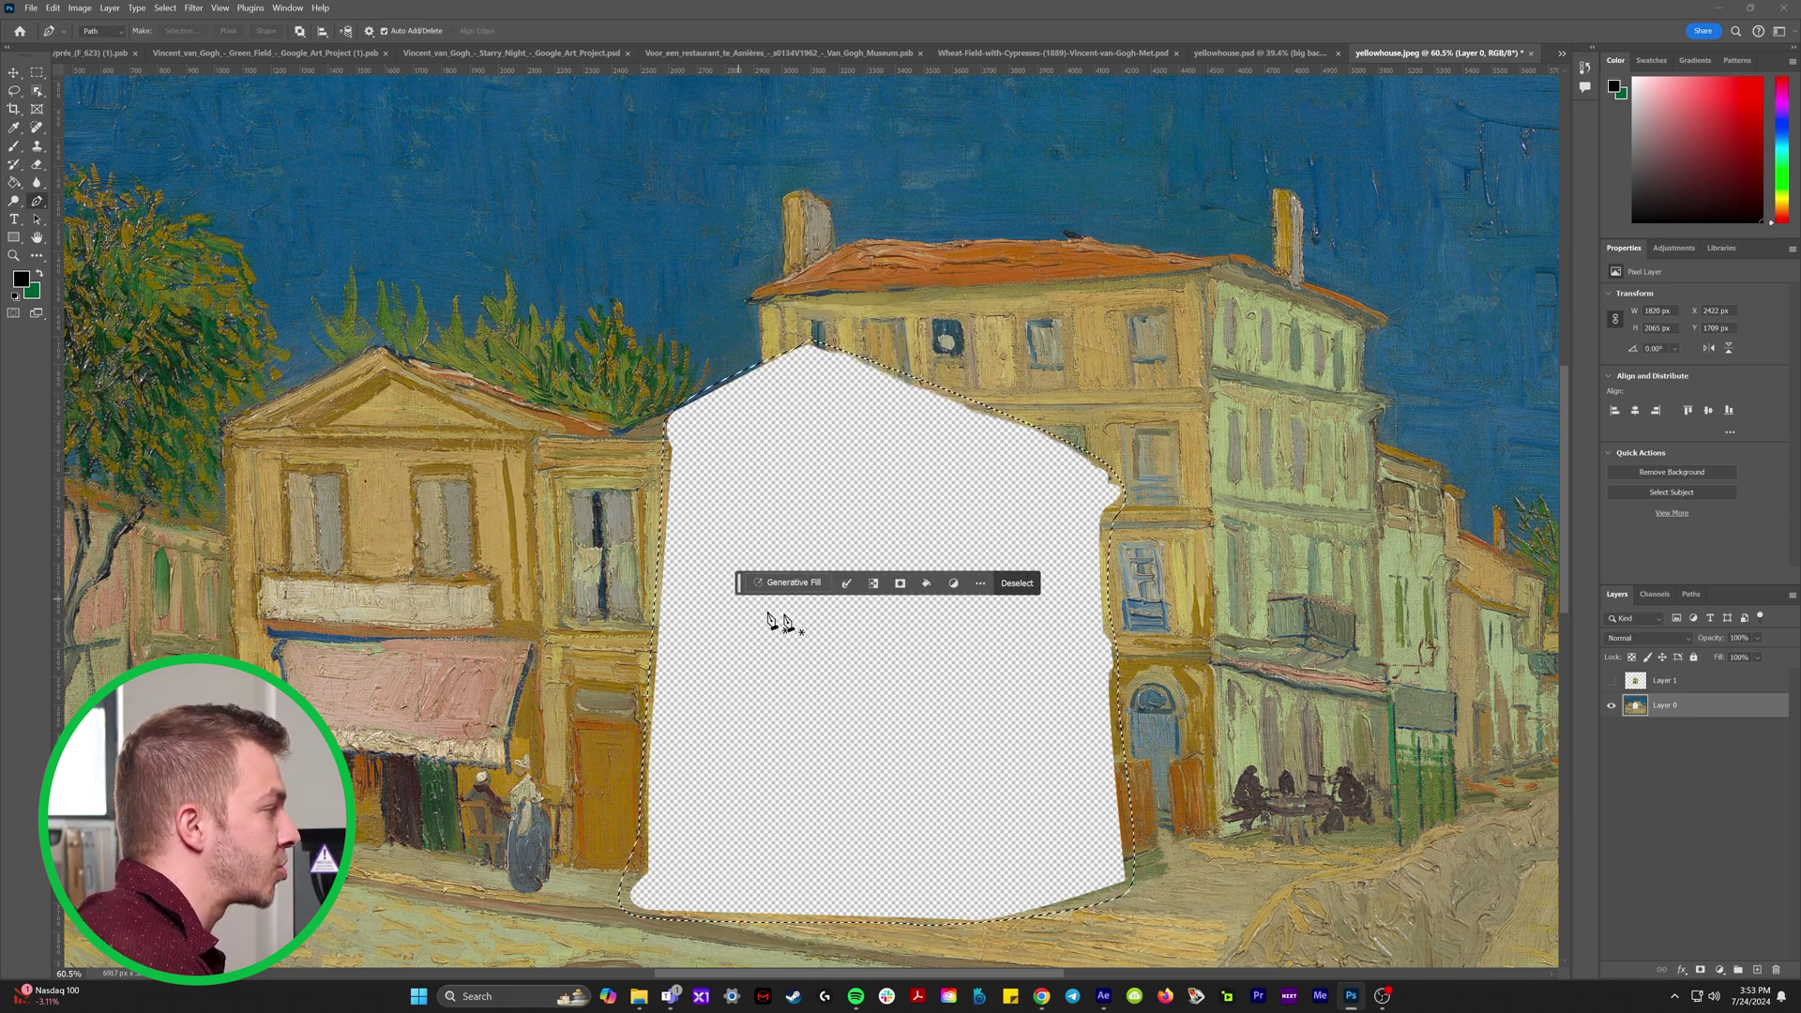
click(799, 588)
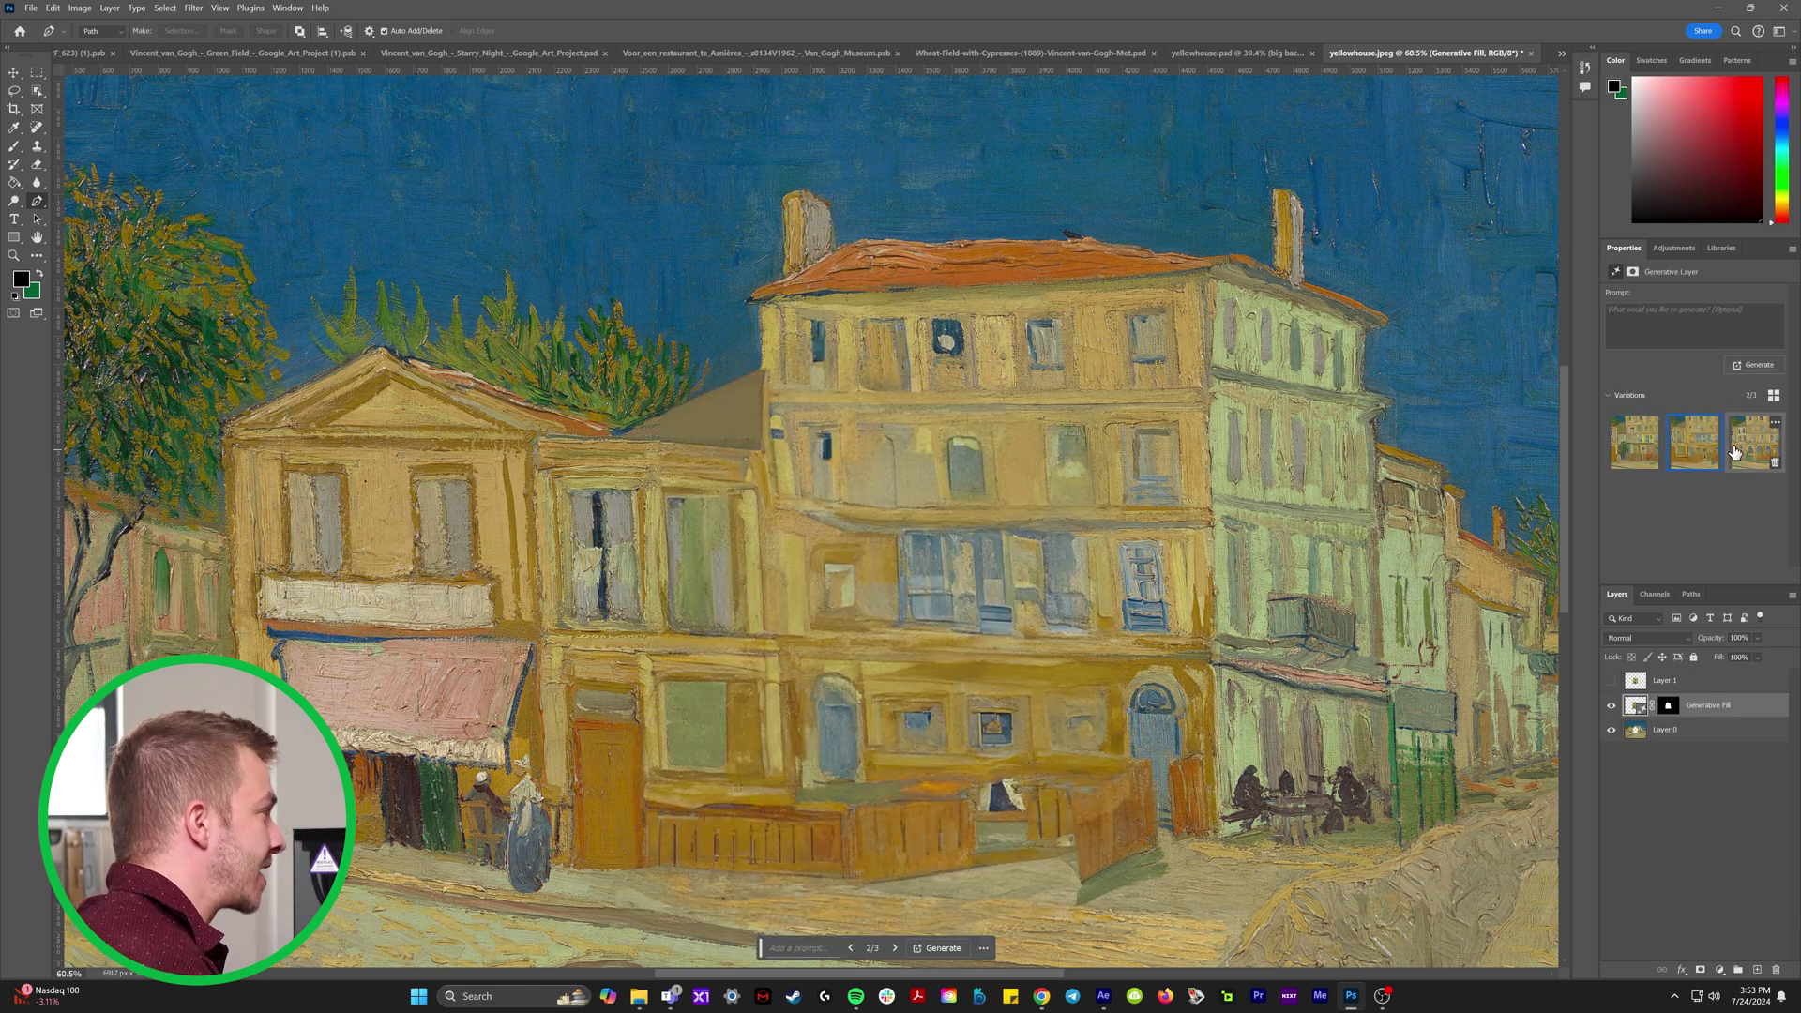
click(1763, 457)
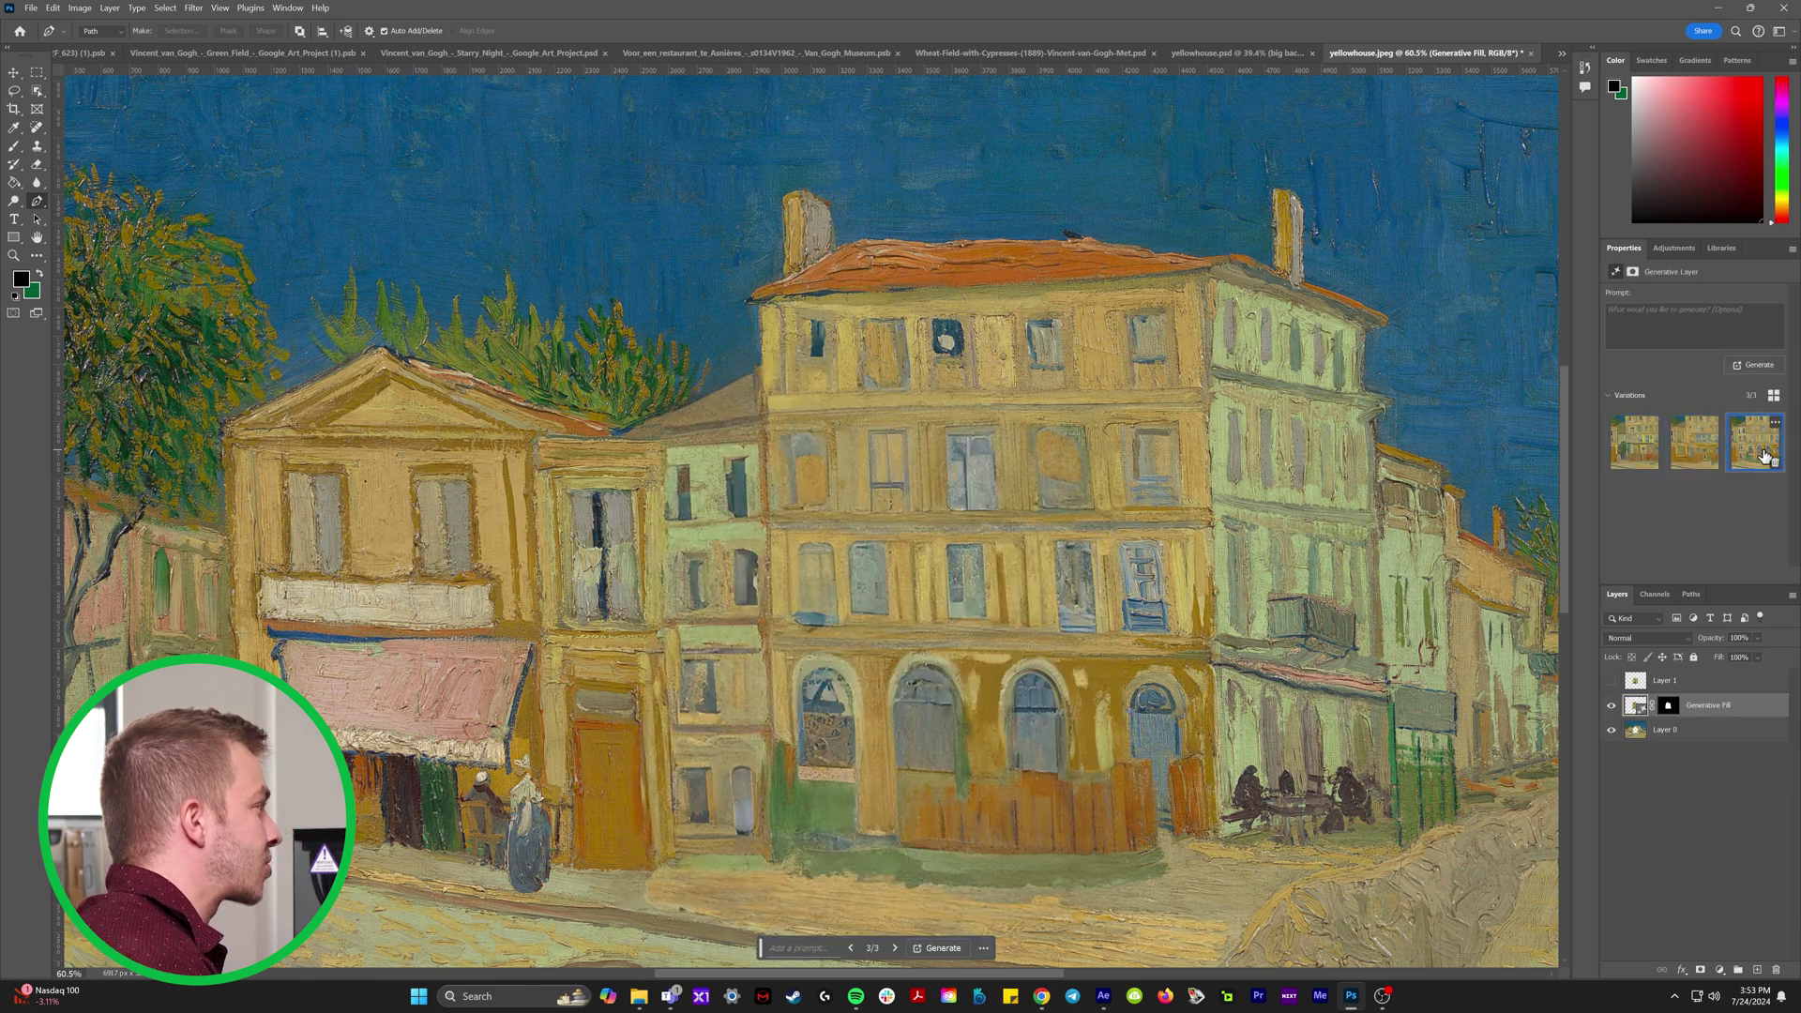
click(1694, 450)
click(1753, 447)
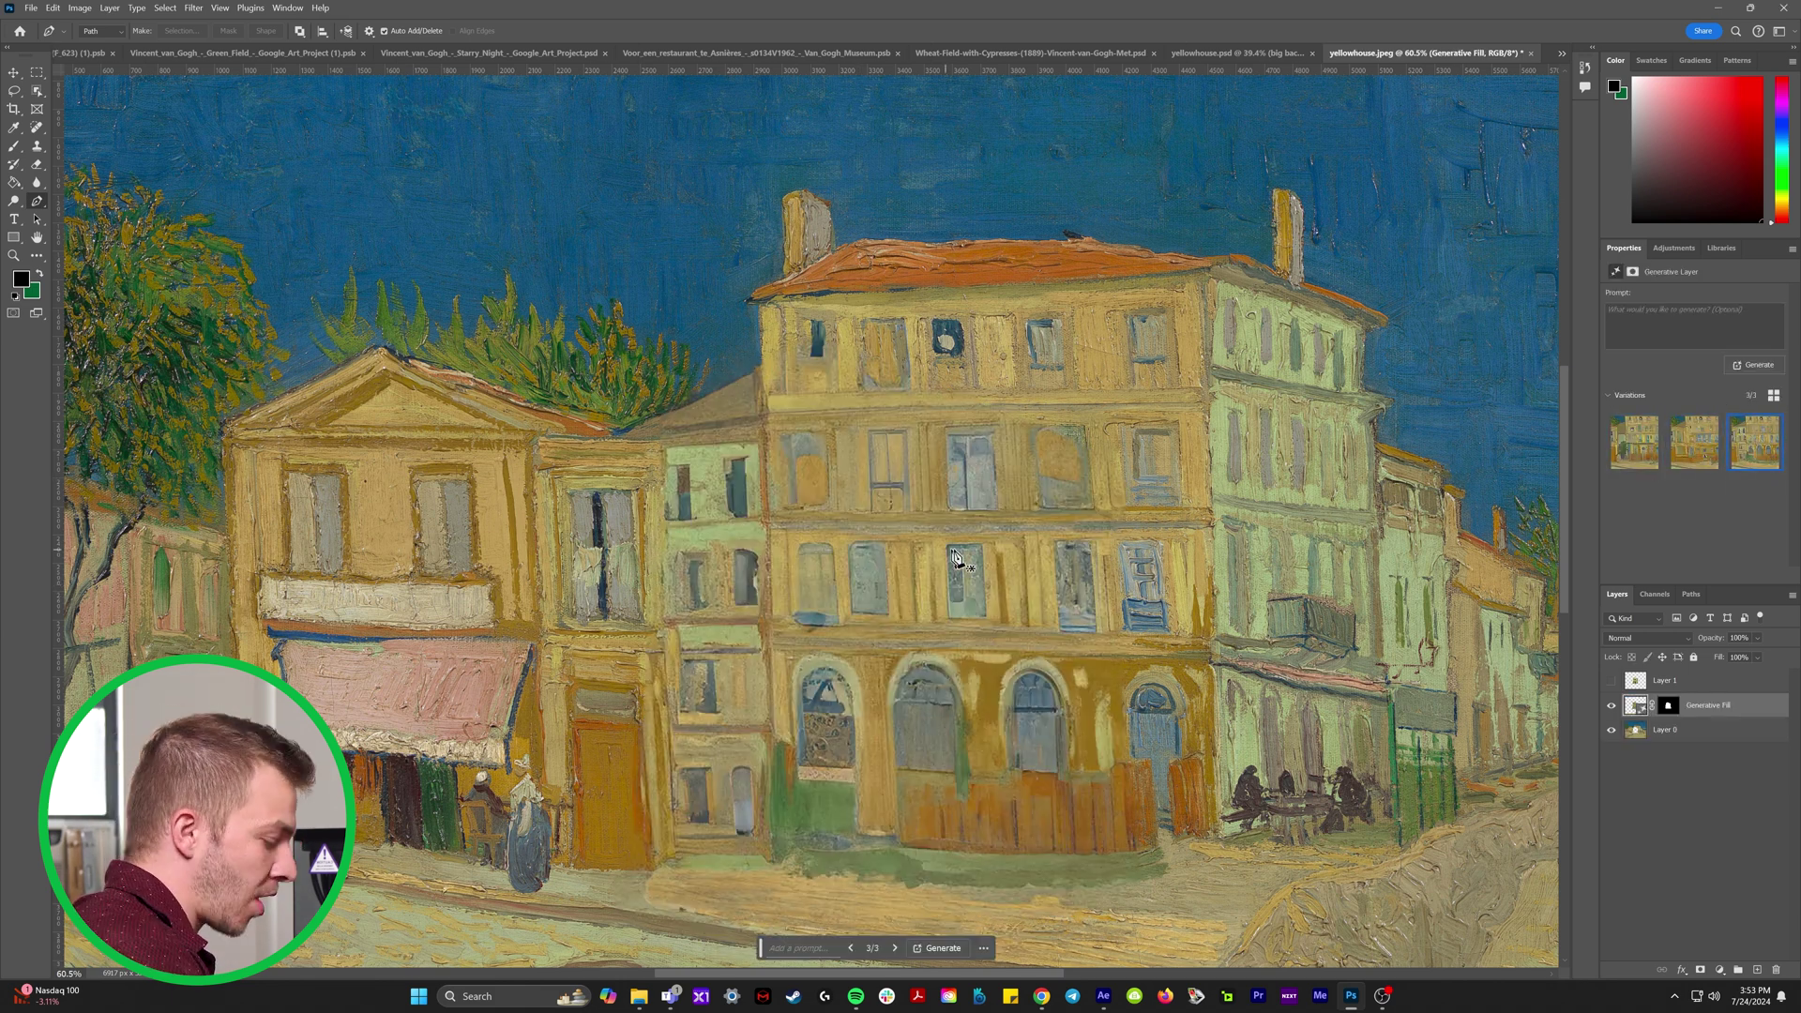
Merge the Generative Fill layer and Layer 0 into a single Smart Object.
key(z)
mouse_move(983, 541)
mouse_down()
mouse_move(956, 541)
mouse_move(984, 540)
mouse_up()
key(p)
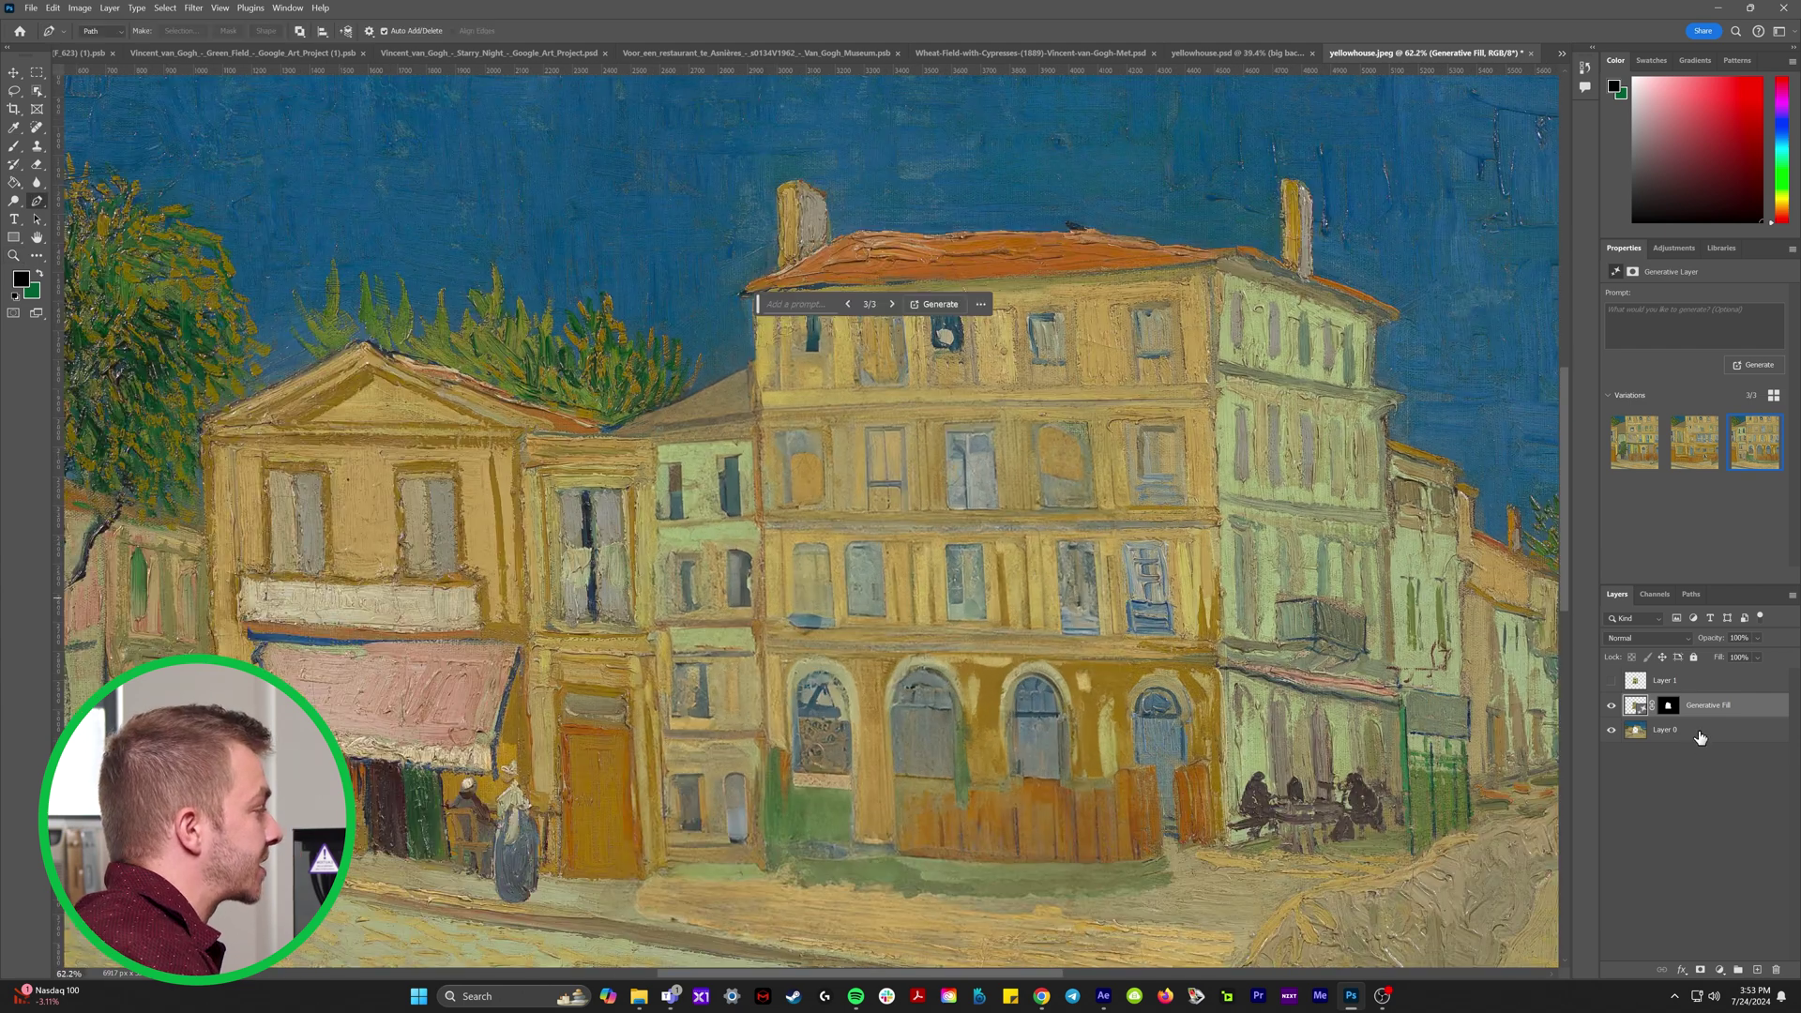
shift+click(1698, 733)
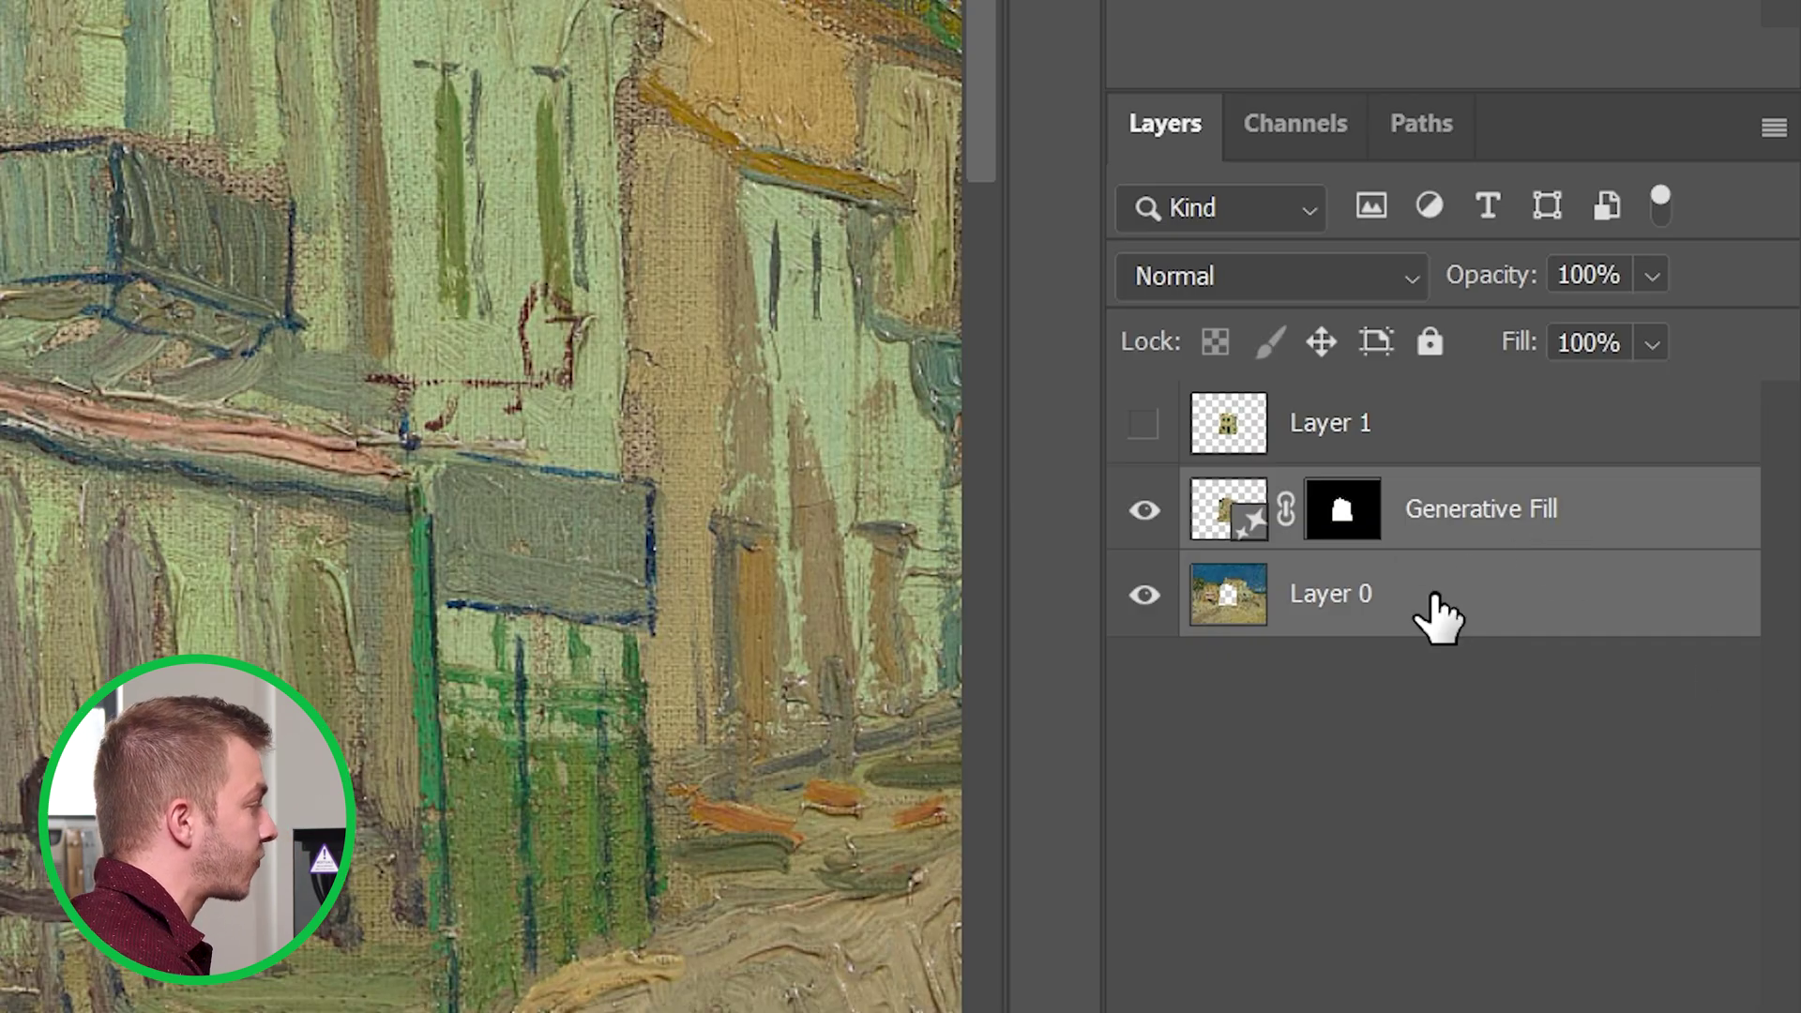
right_click(1433, 596)
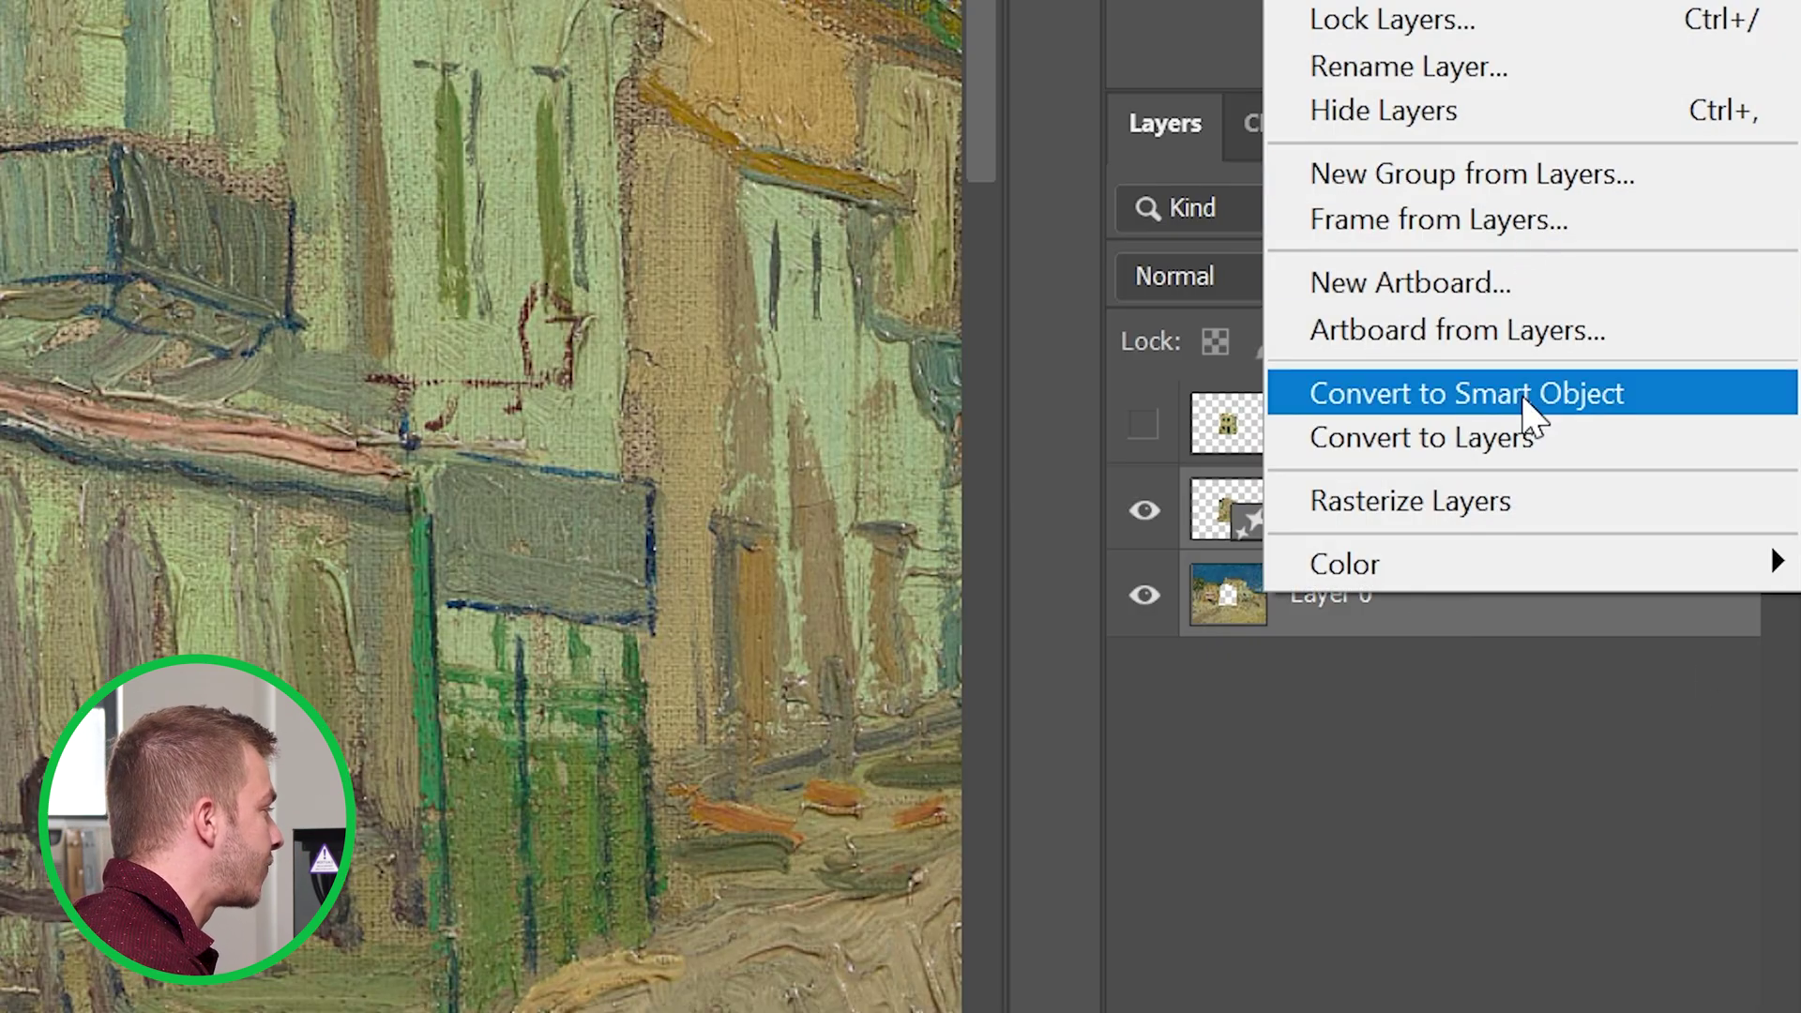
click(1524, 395)
Compare the filled background with and without the cut-out front house by toggling layer visibility, leaving Layer 1 hidden.
drag(1174, 591, 1131, 591)
click(1611, 706)
click(1612, 706)
click(1612, 705)
click(1612, 706)
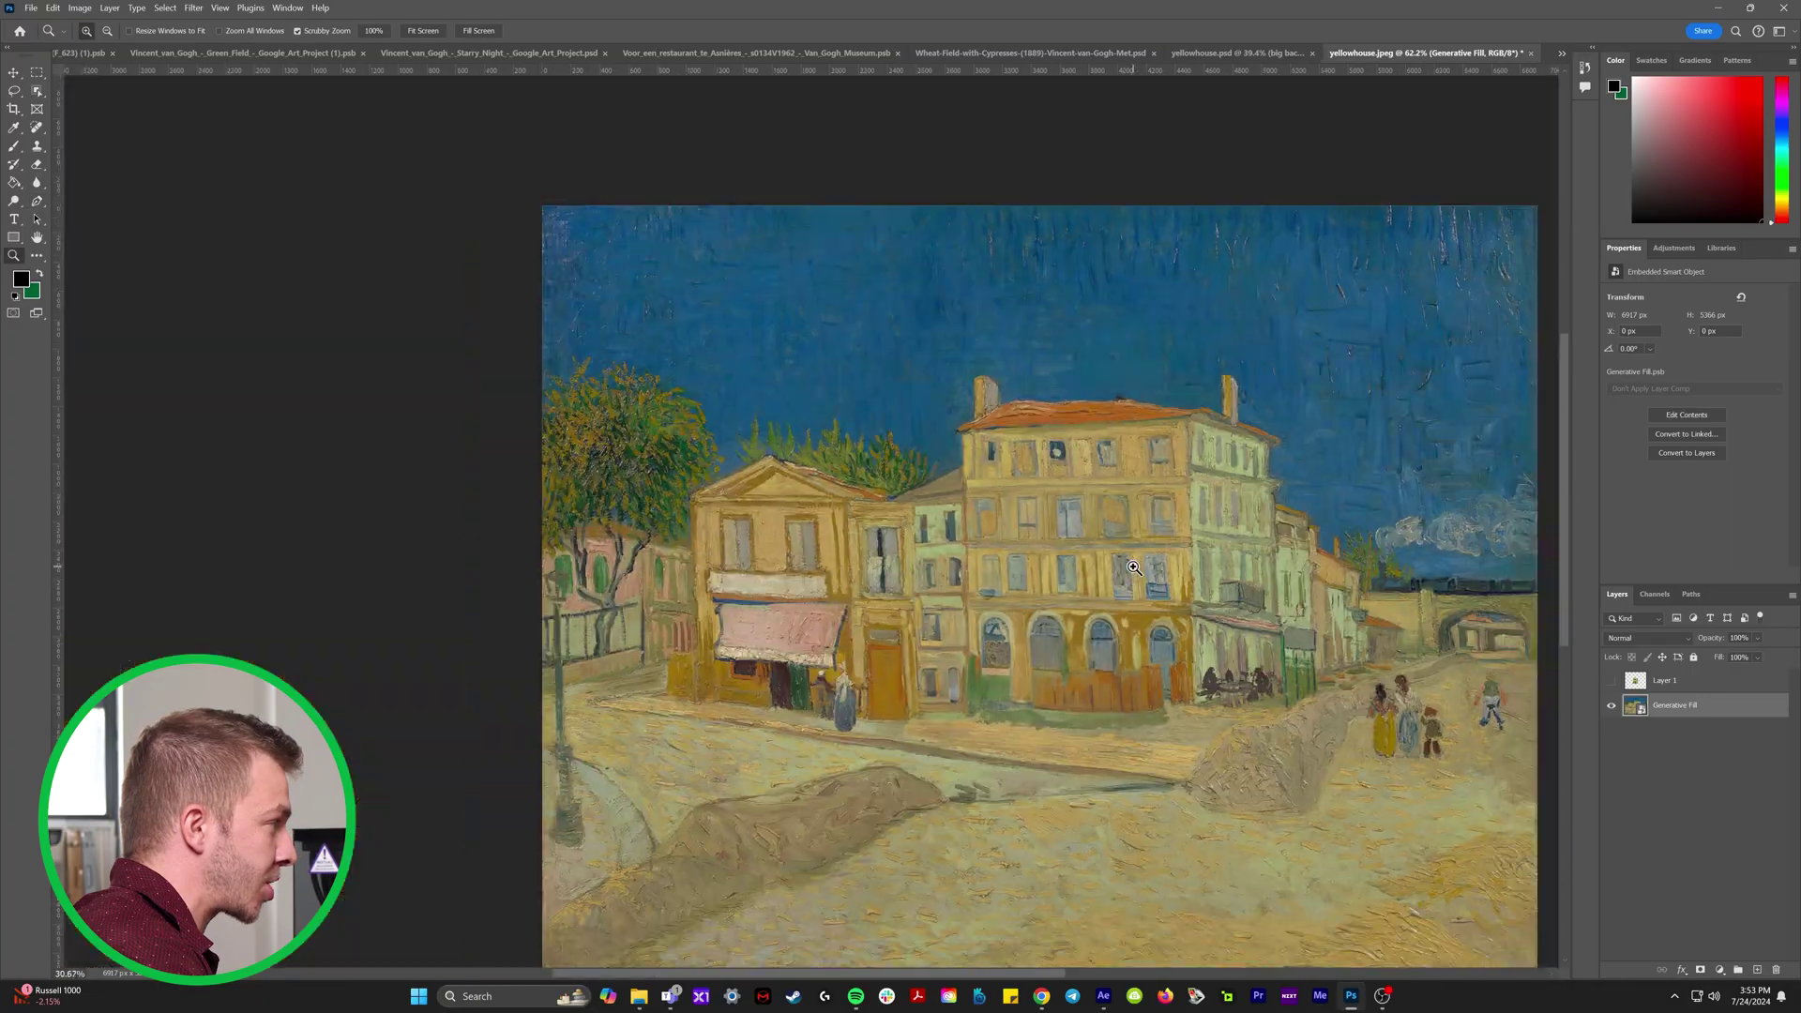
scroll(1357, 723, up, 1)
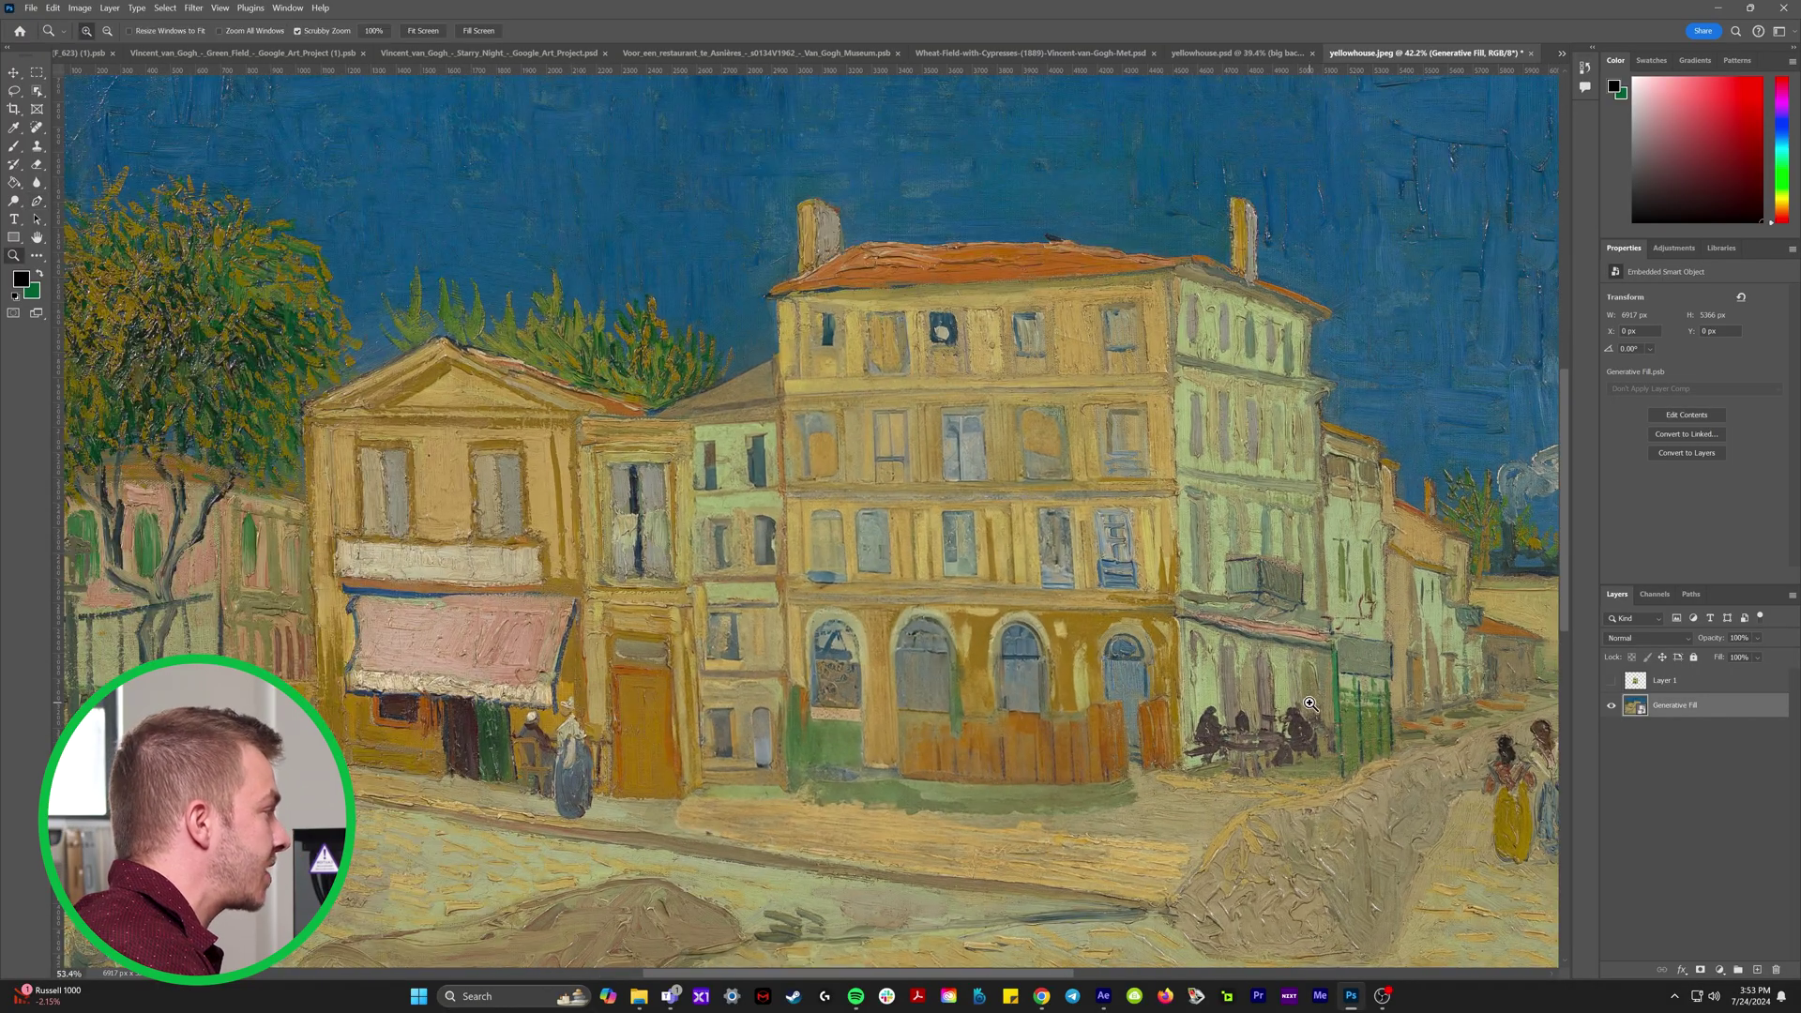
click(1612, 682)
click(1613, 682)
click(1613, 682)
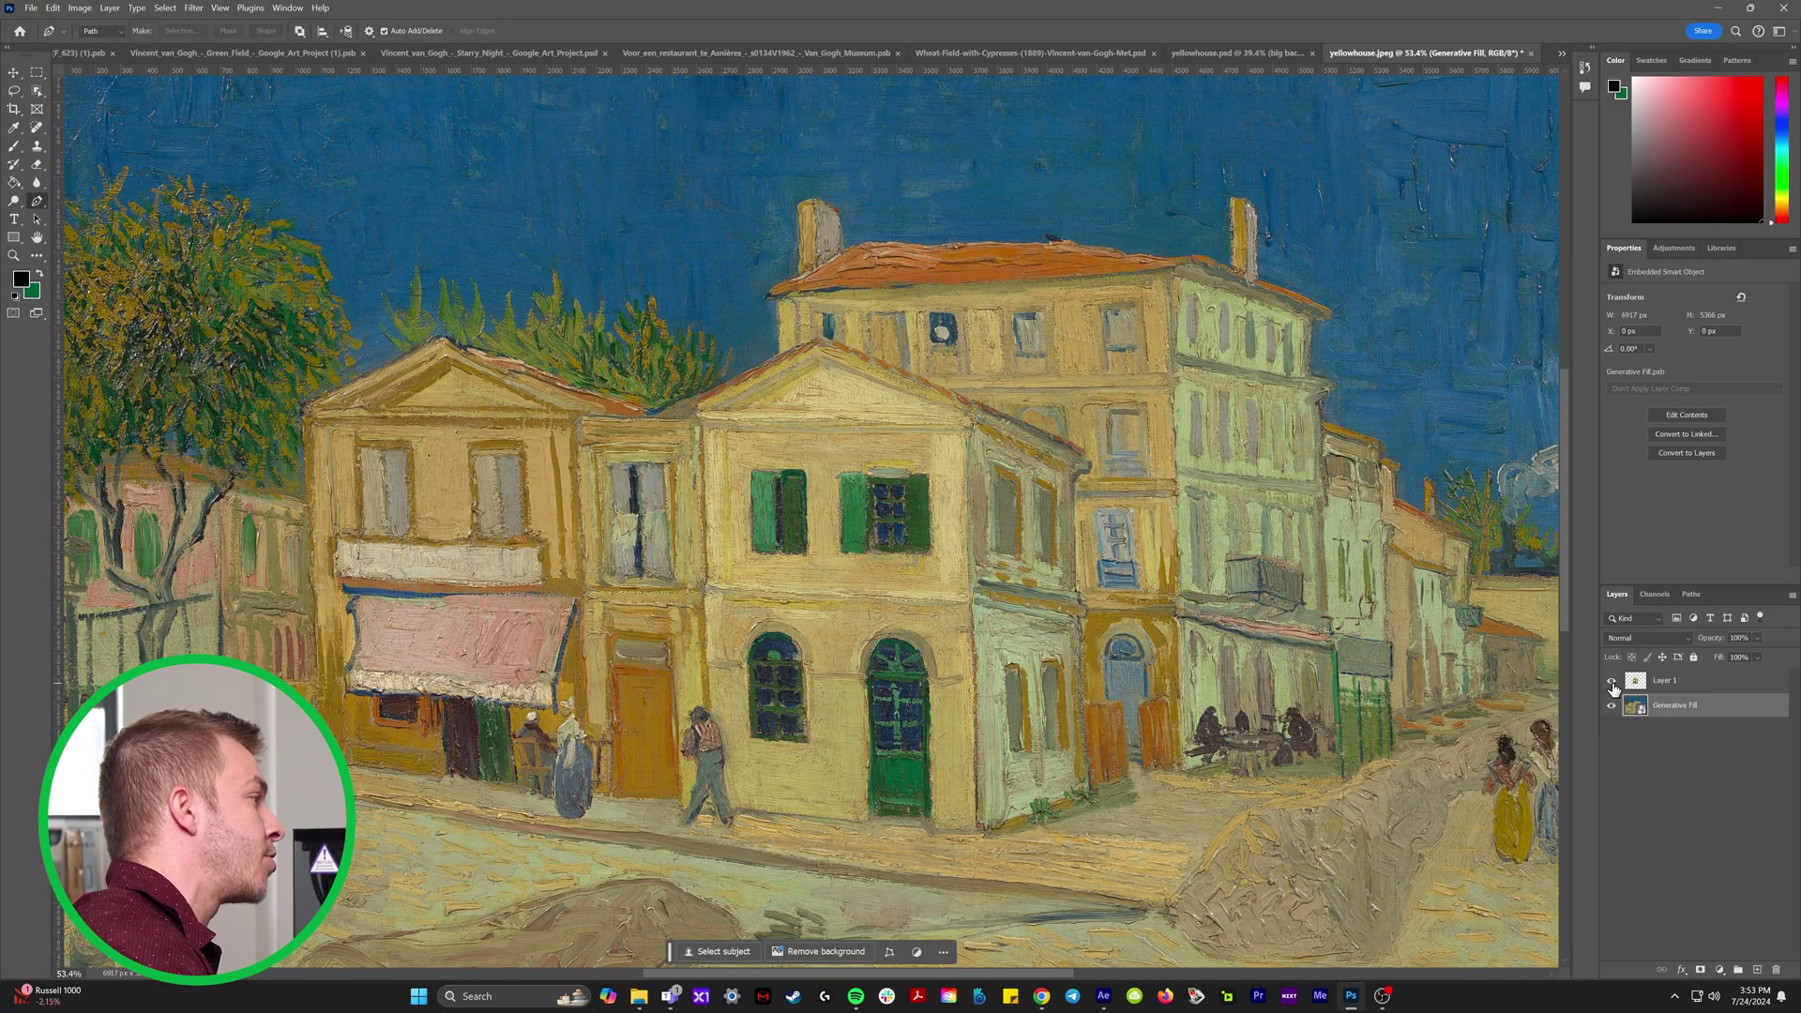
click(1613, 682)
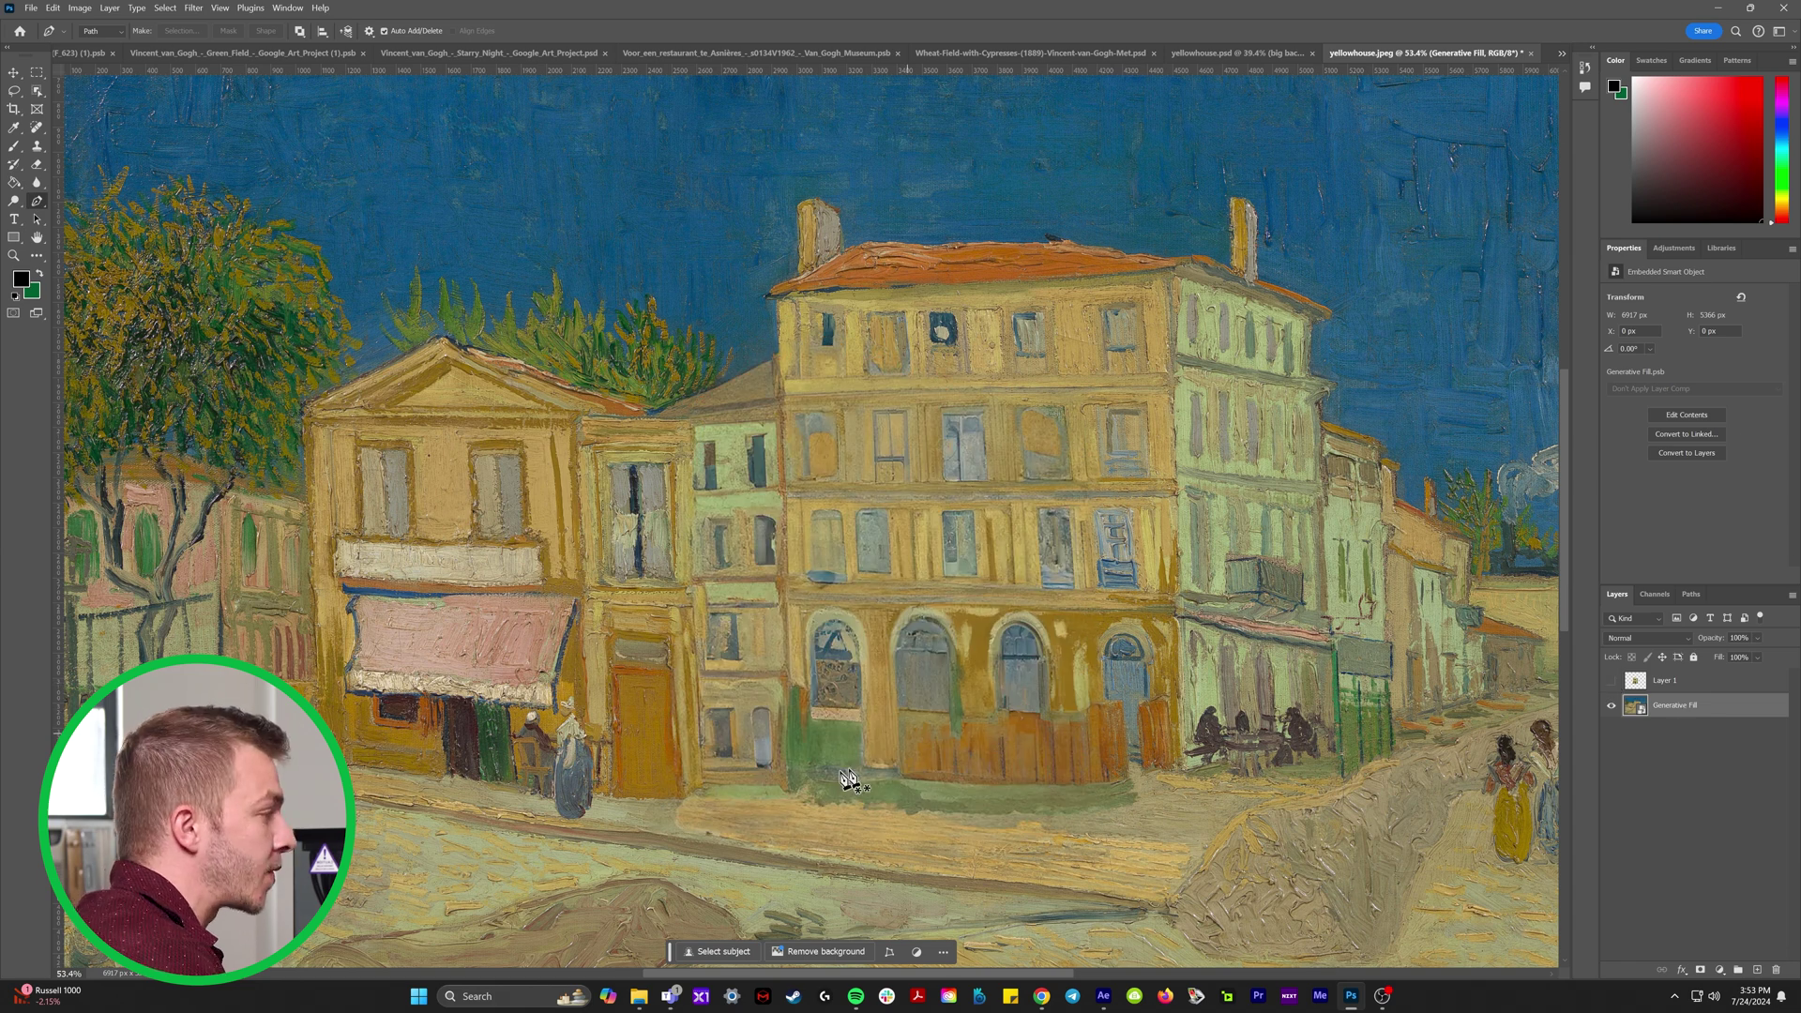
Trace the big back building, including its roof and chimneys, with the Pen tool and turn the path into a selection.
click(791, 786)
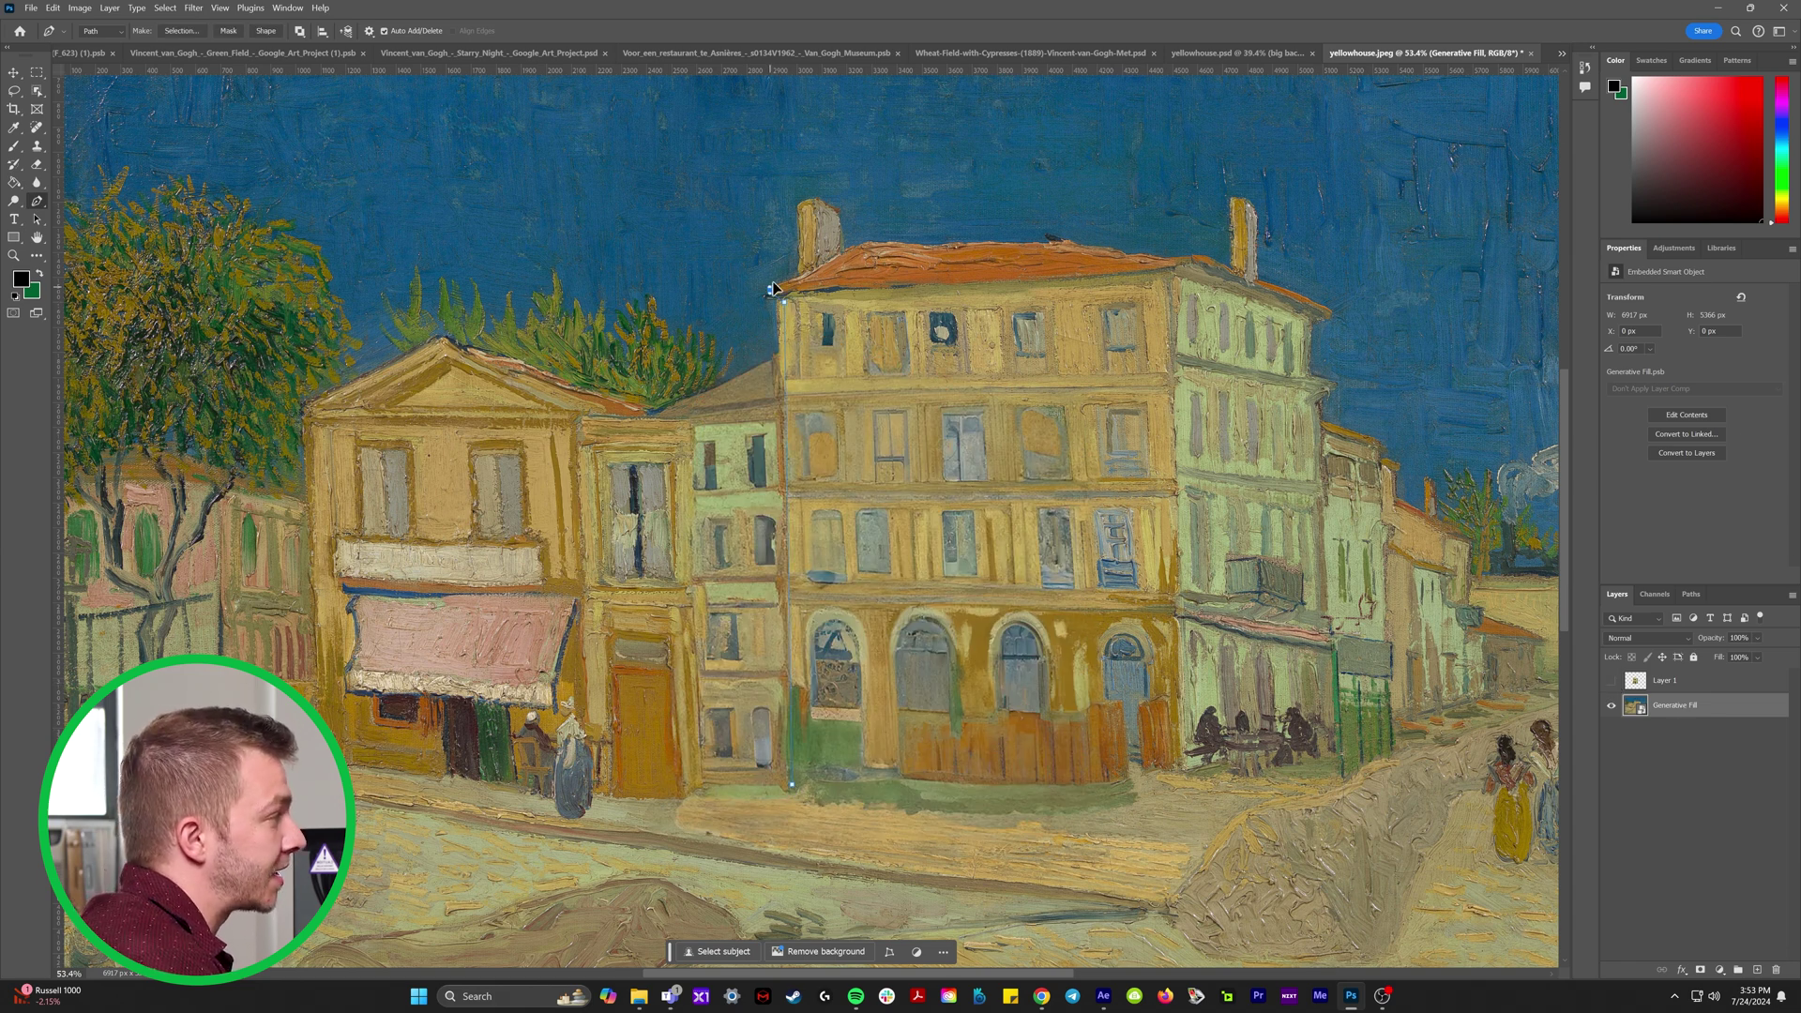
key(Return)
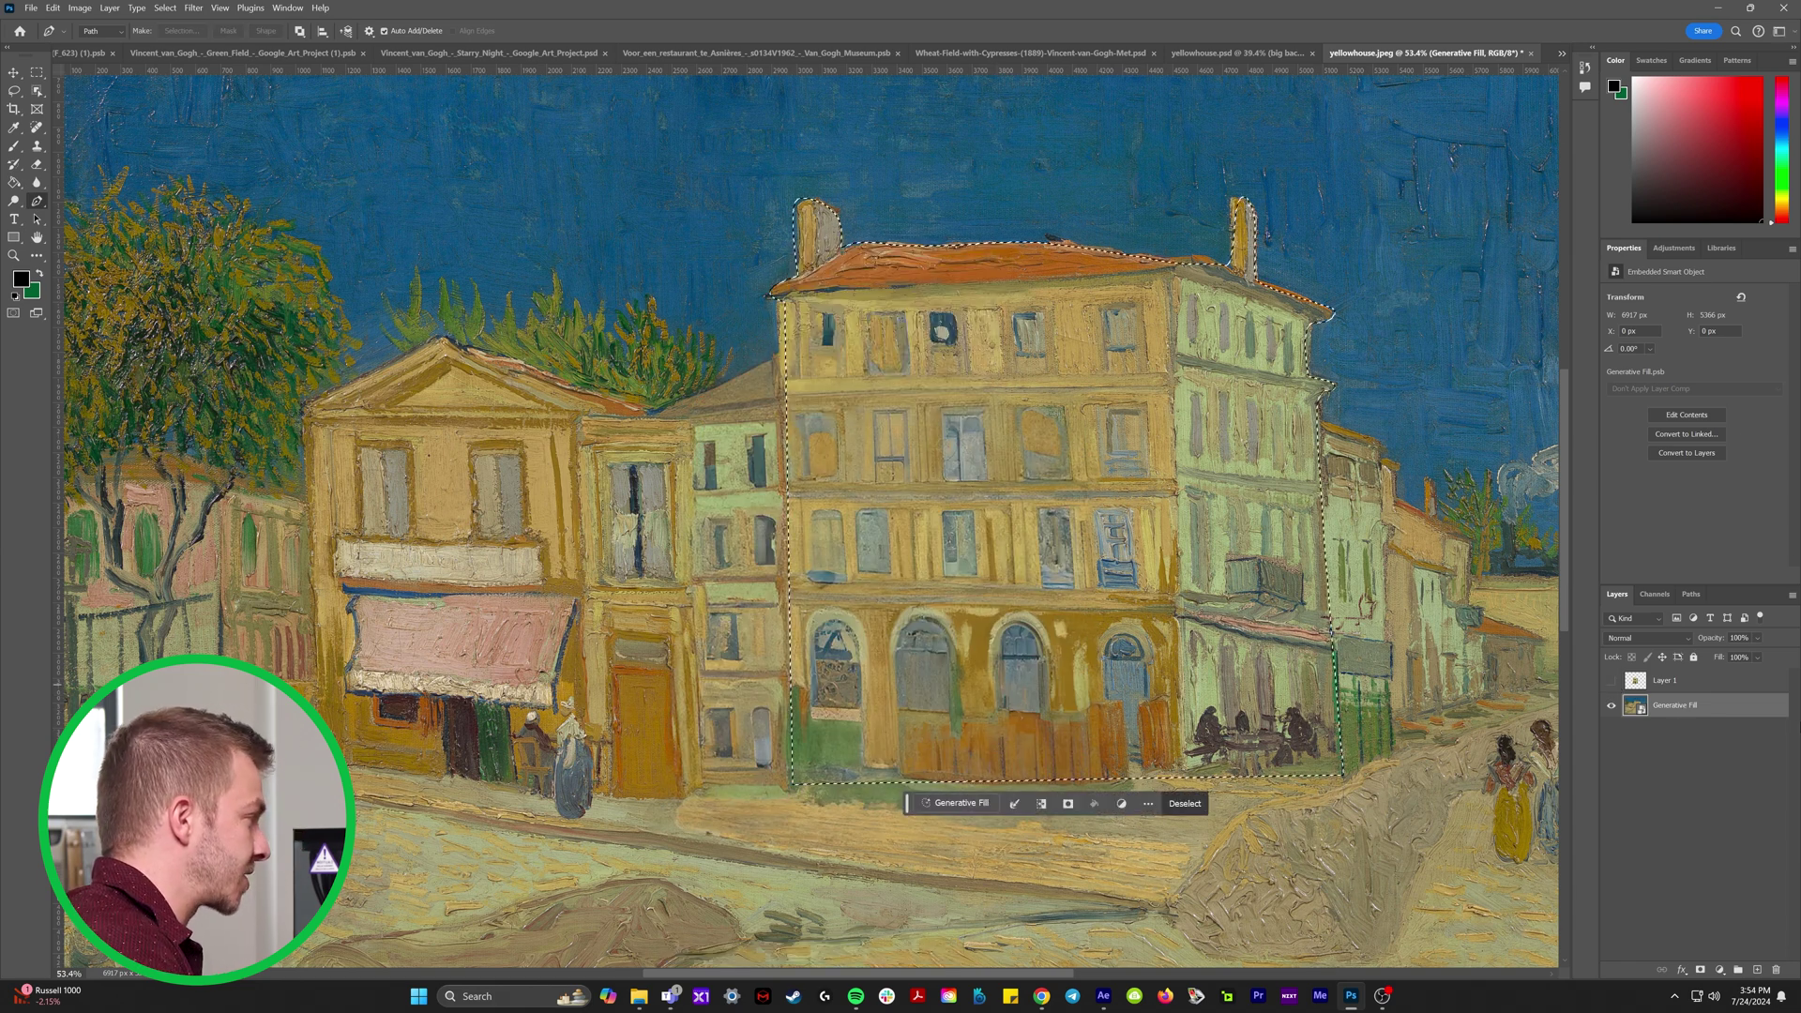
Copy the selected big back building to its own layer and hide the Generative Fill layer beneath it.
key(ctrl+j)
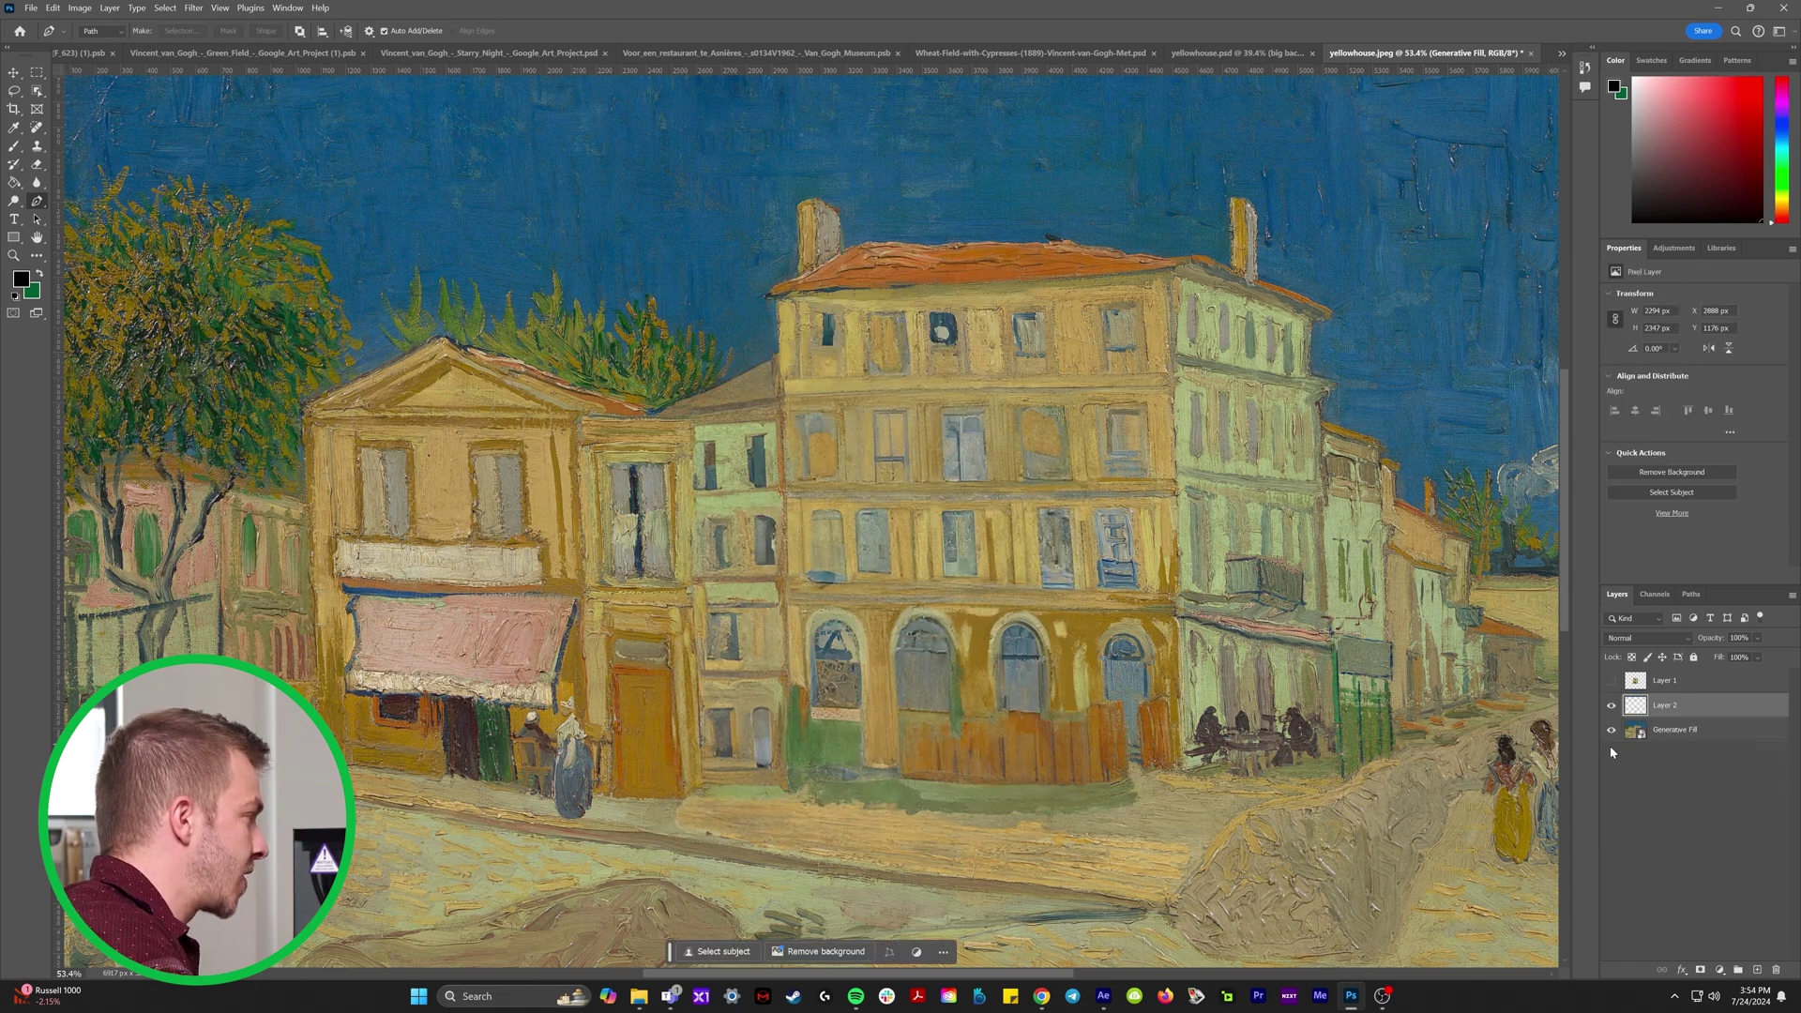
click(1611, 731)
scroll(1281, 663, down, 3)
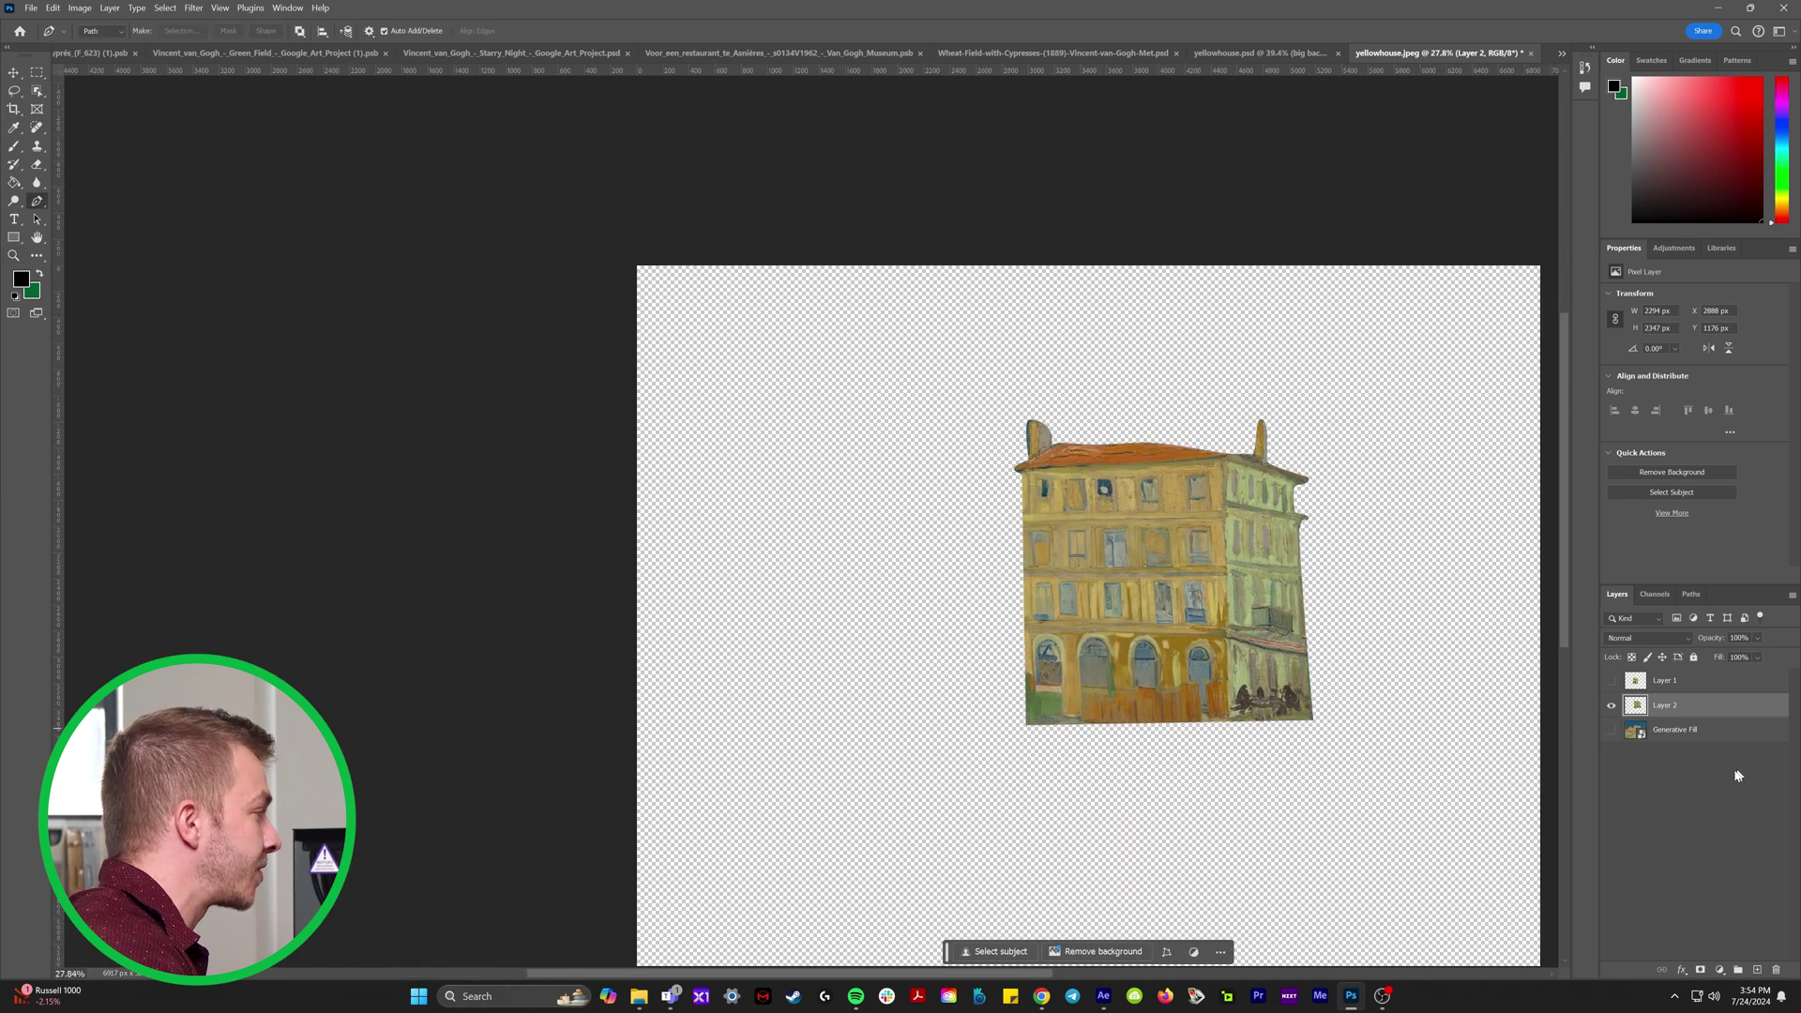
Compare the two cut-out buildings by toggling the visibility of Layer 1.
click(1612, 683)
click(1612, 683)
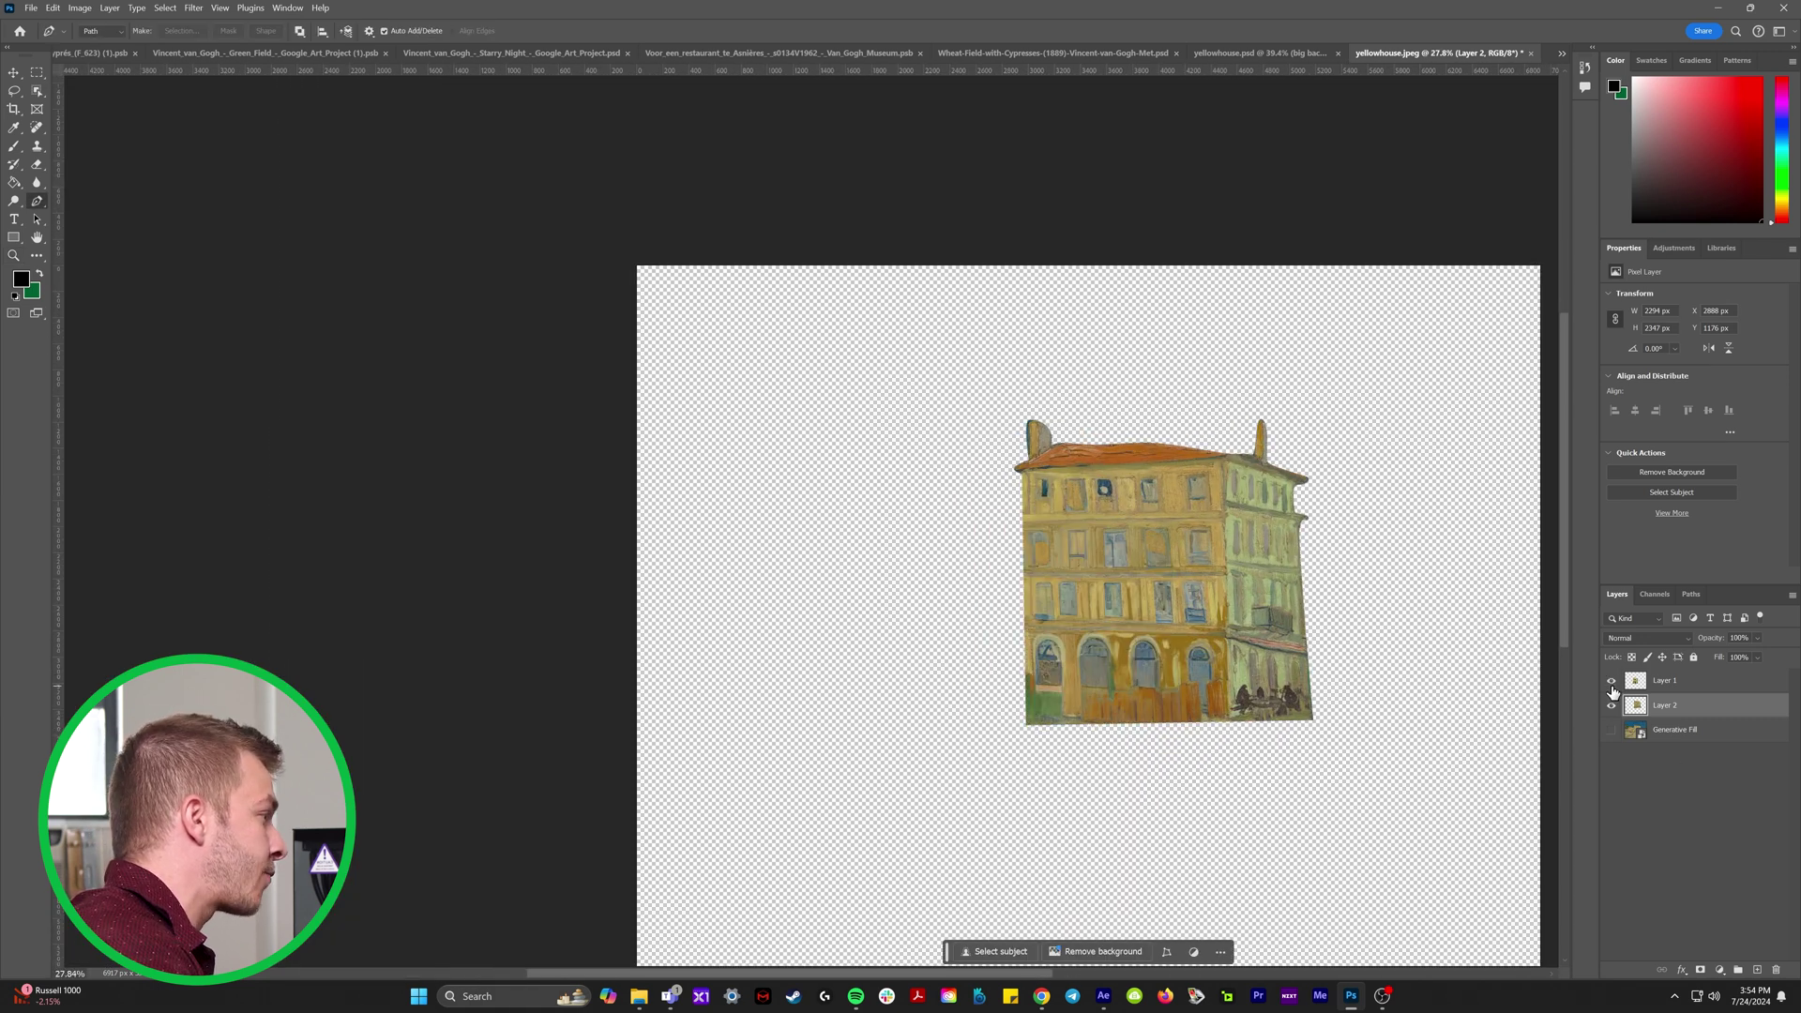
click(1612, 683)
click(1612, 683)
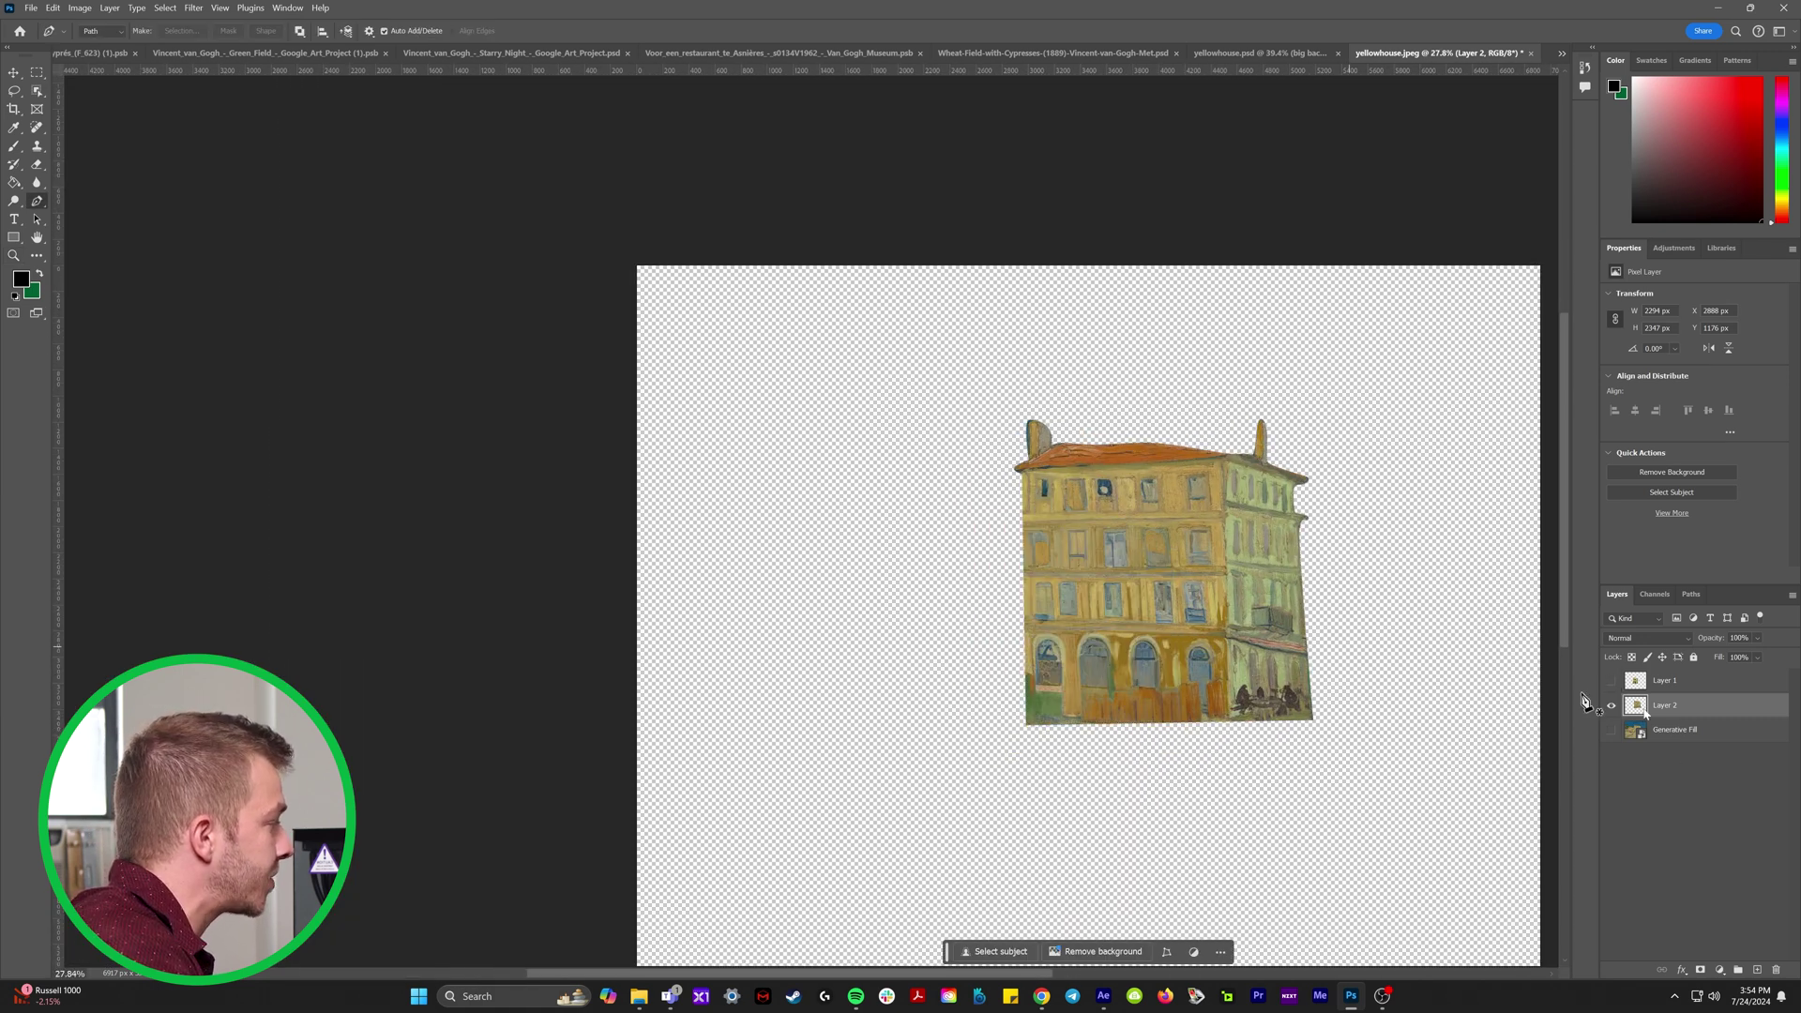
click(1612, 683)
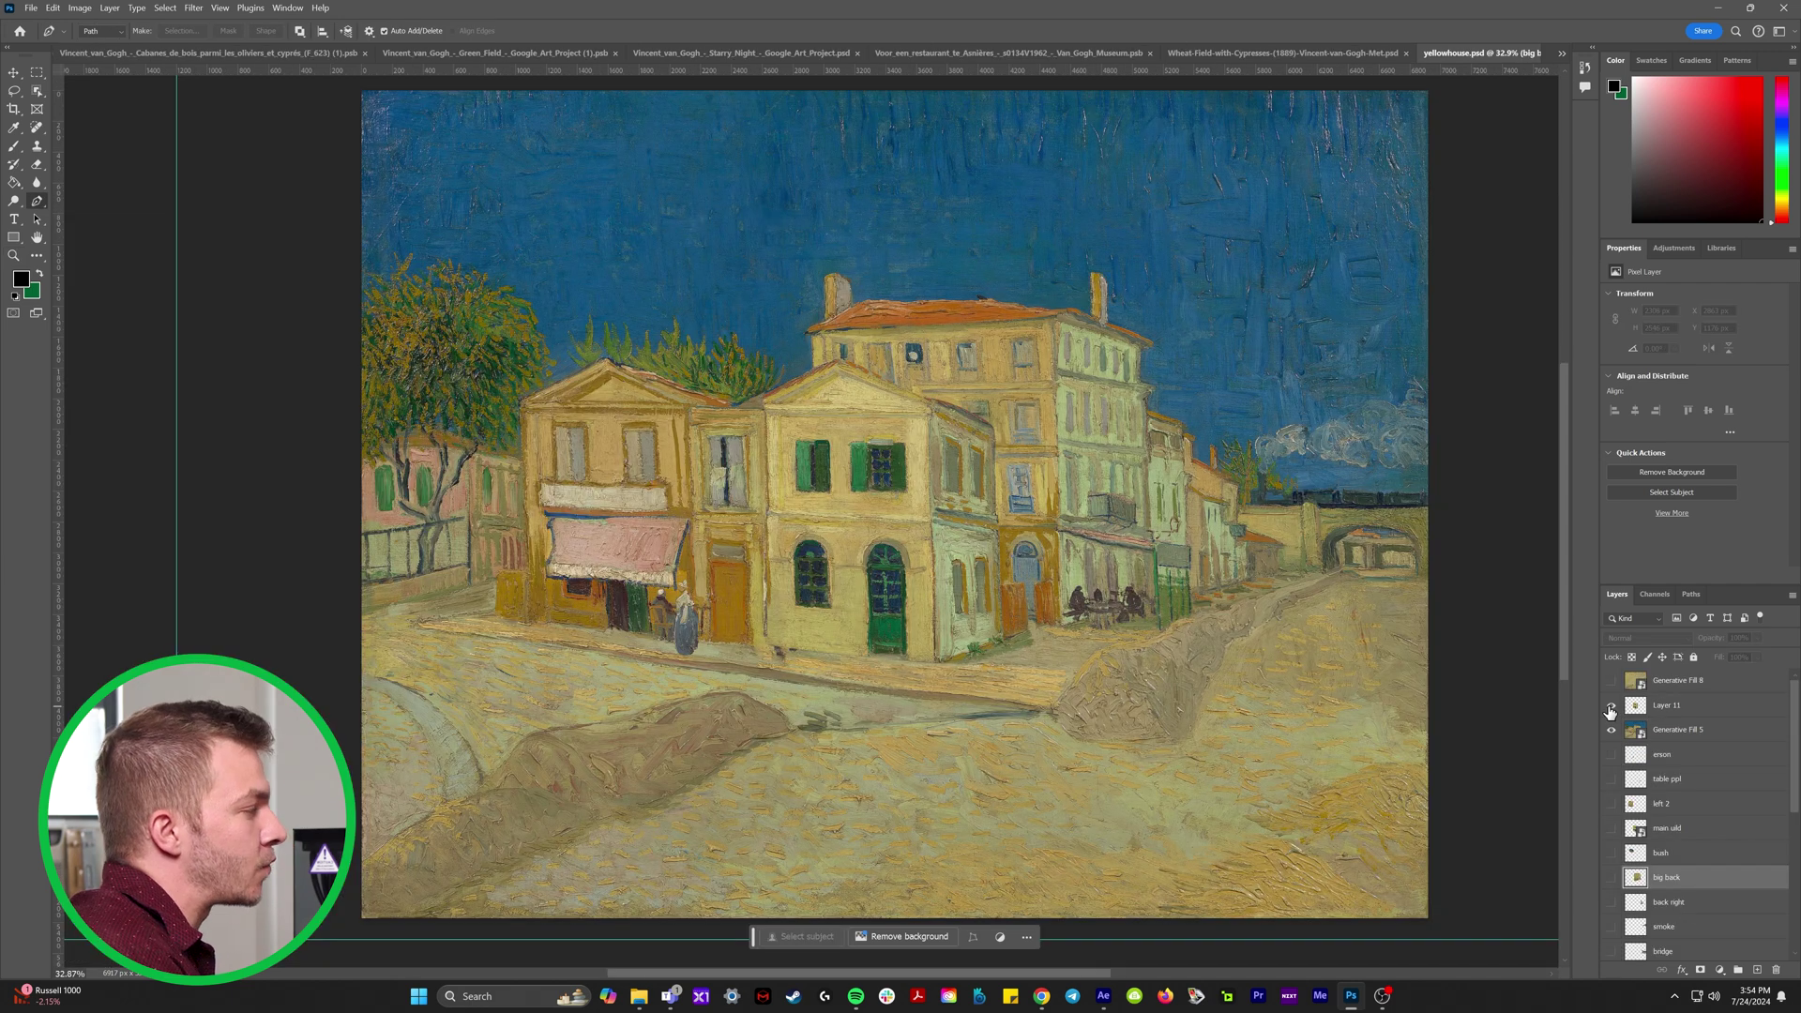
On the Generative Fill 5 layer in yellowhouse.psd, trace the ground below the buildings with the Pen tool and turn the path into a selection.
click(1679, 730)
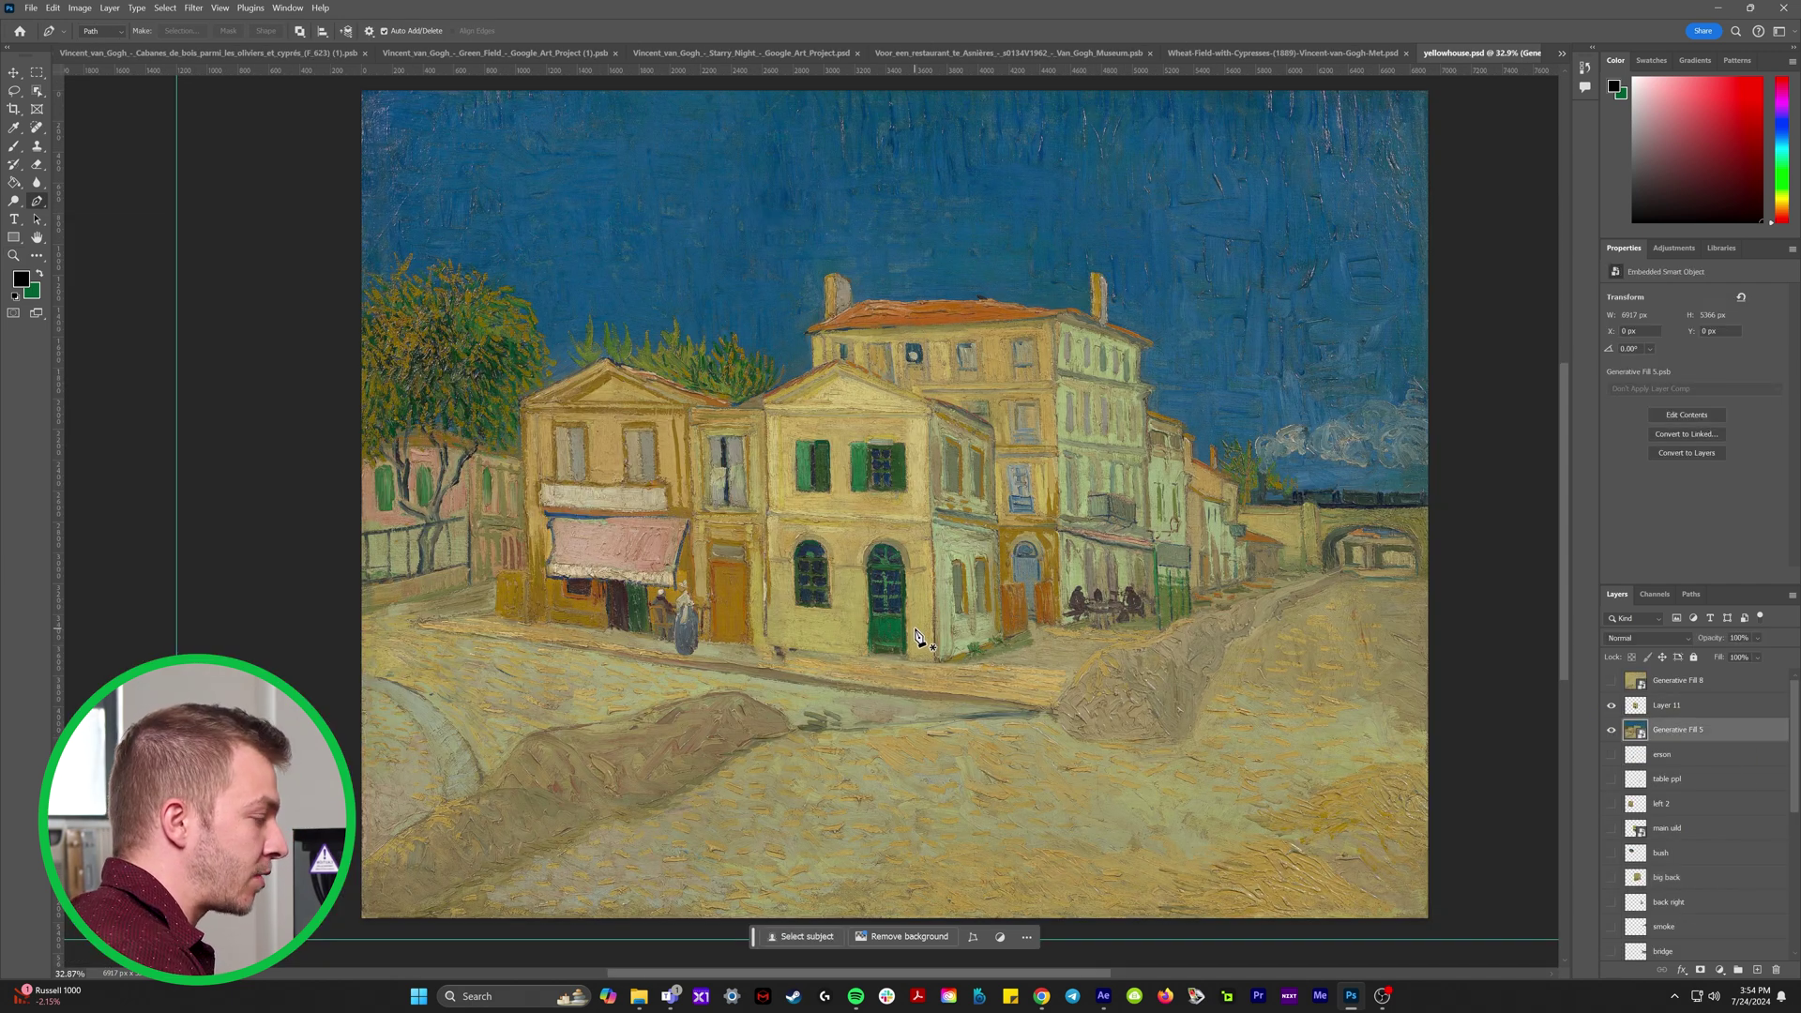
drag(915, 631, 850, 630)
drag(1037, 706, 1088, 705)
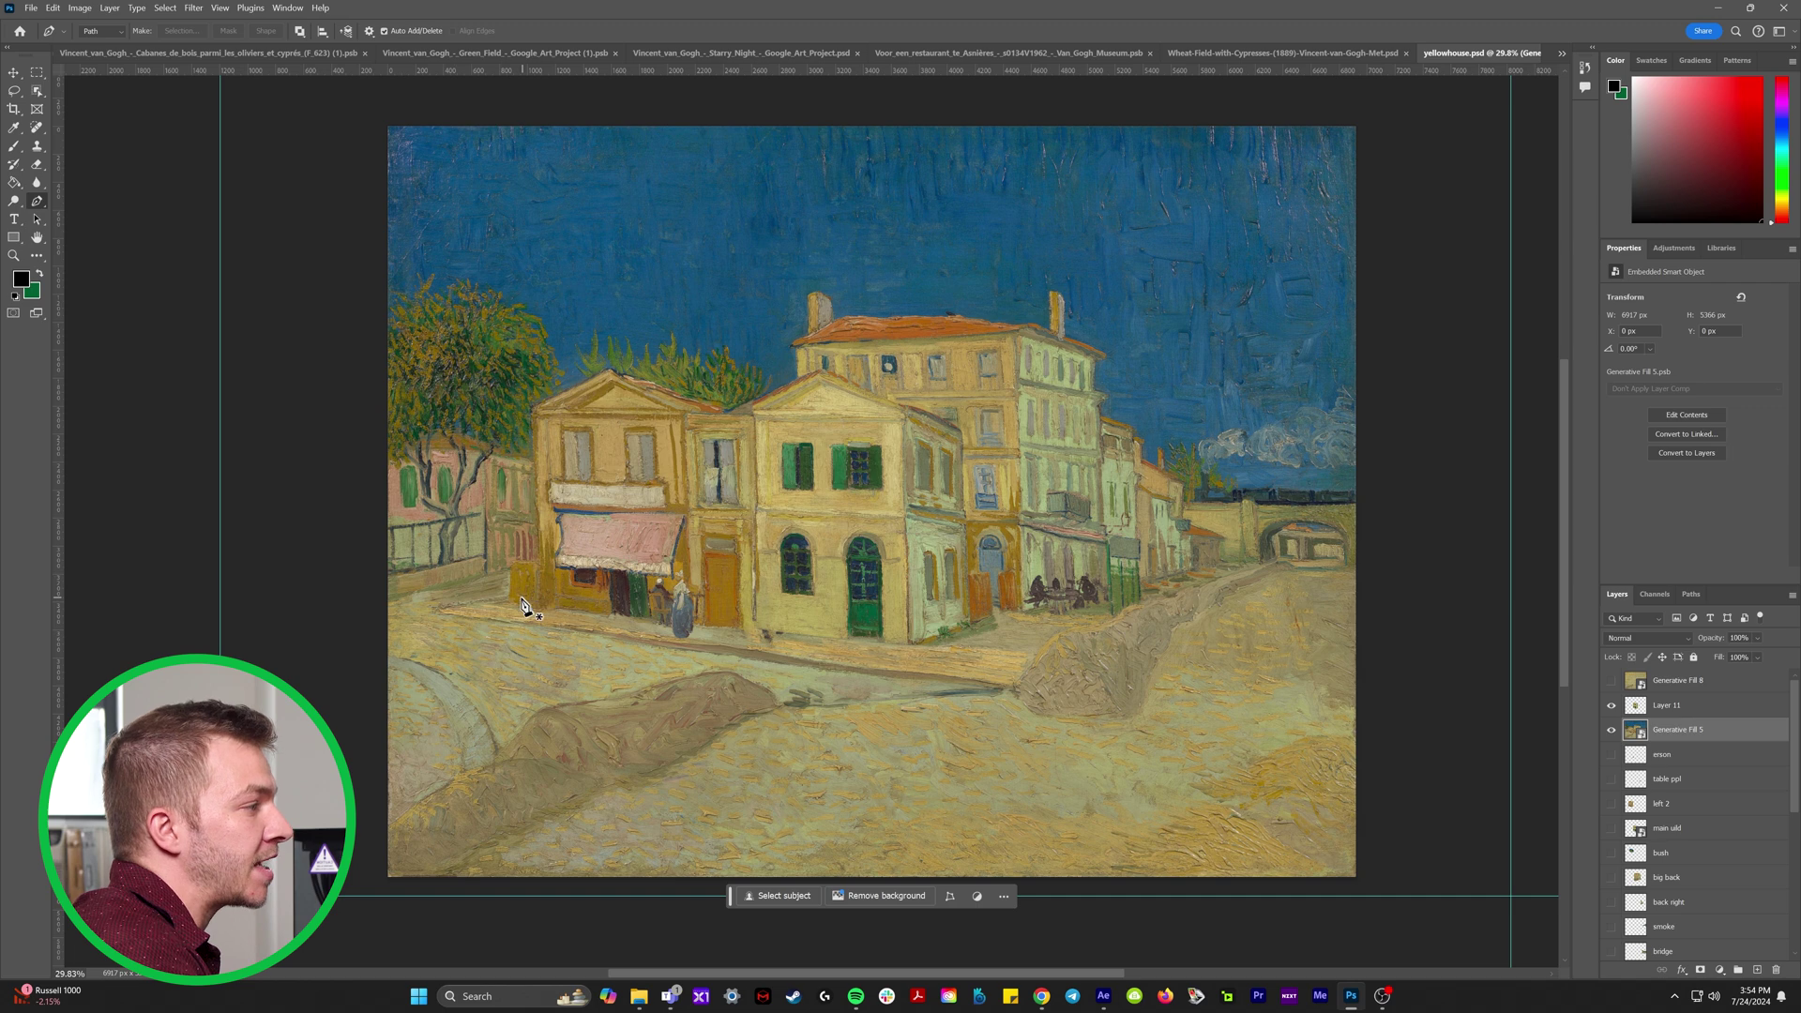
drag(502, 573, 573, 620)
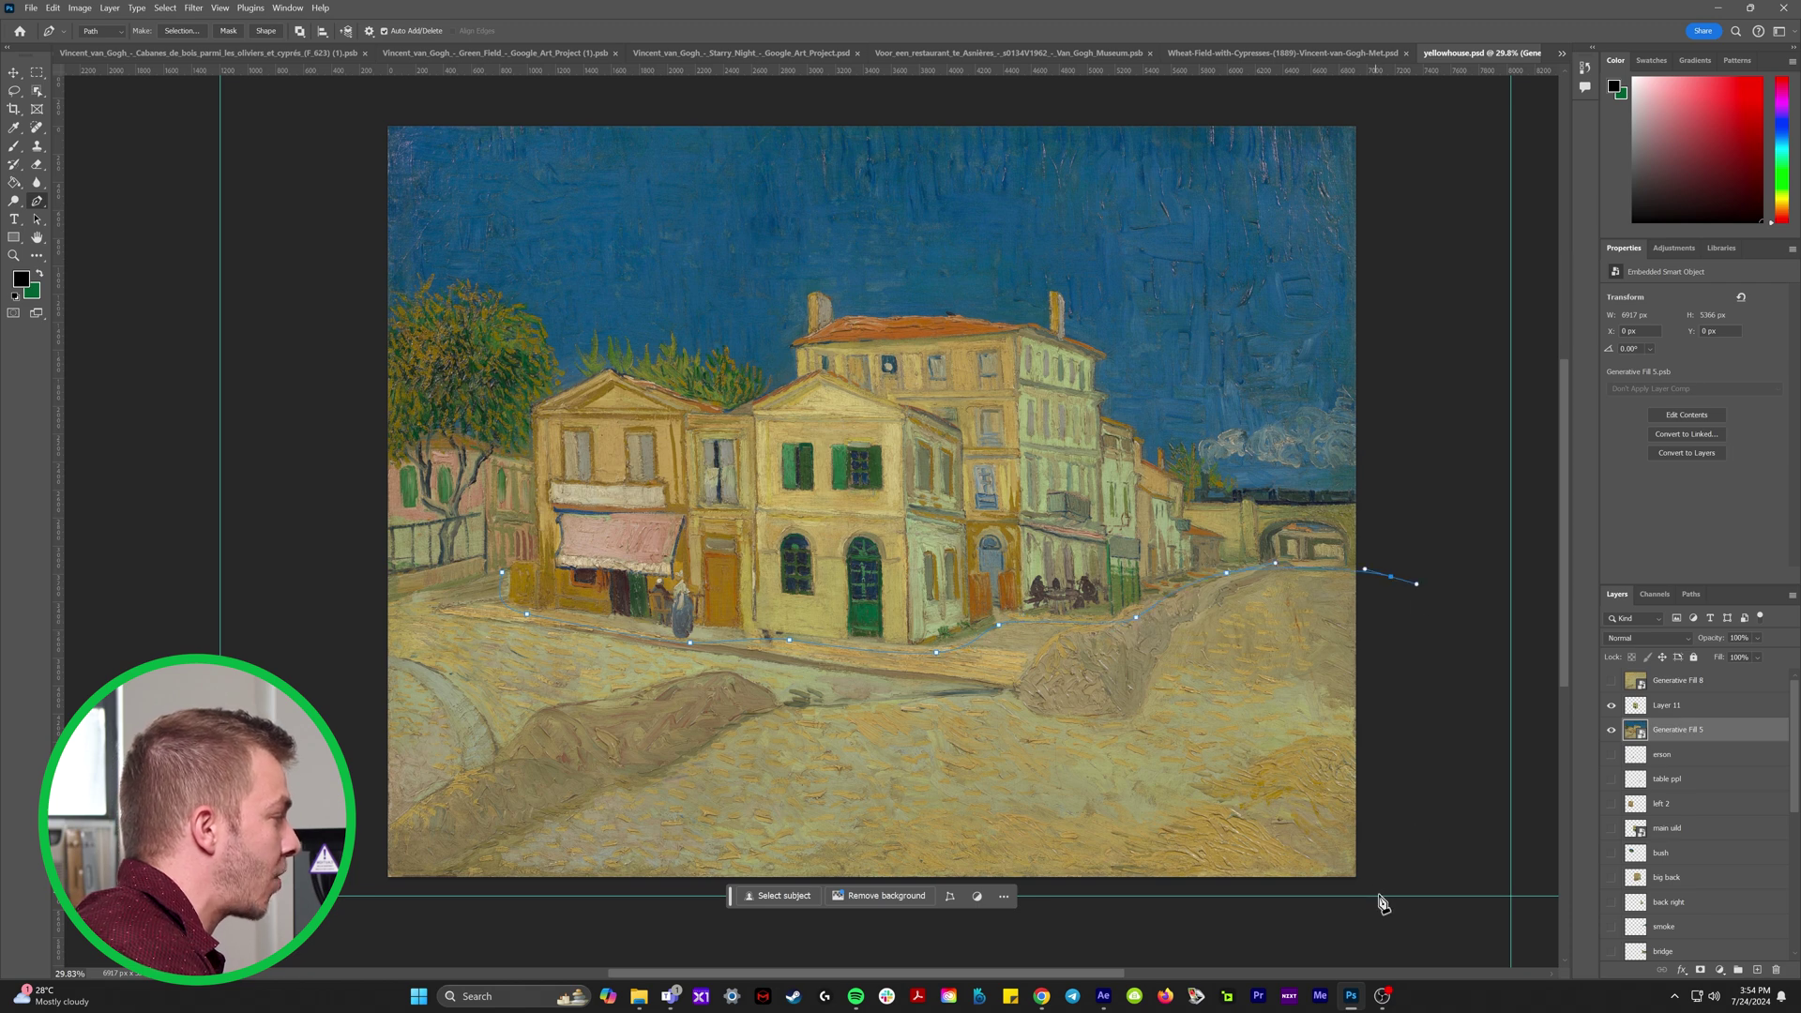
drag(1379, 896, 1323, 909)
drag(309, 938, 226, 924)
drag(313, 671, 322, 615)
click(502, 572)
key(ctrl+Return)
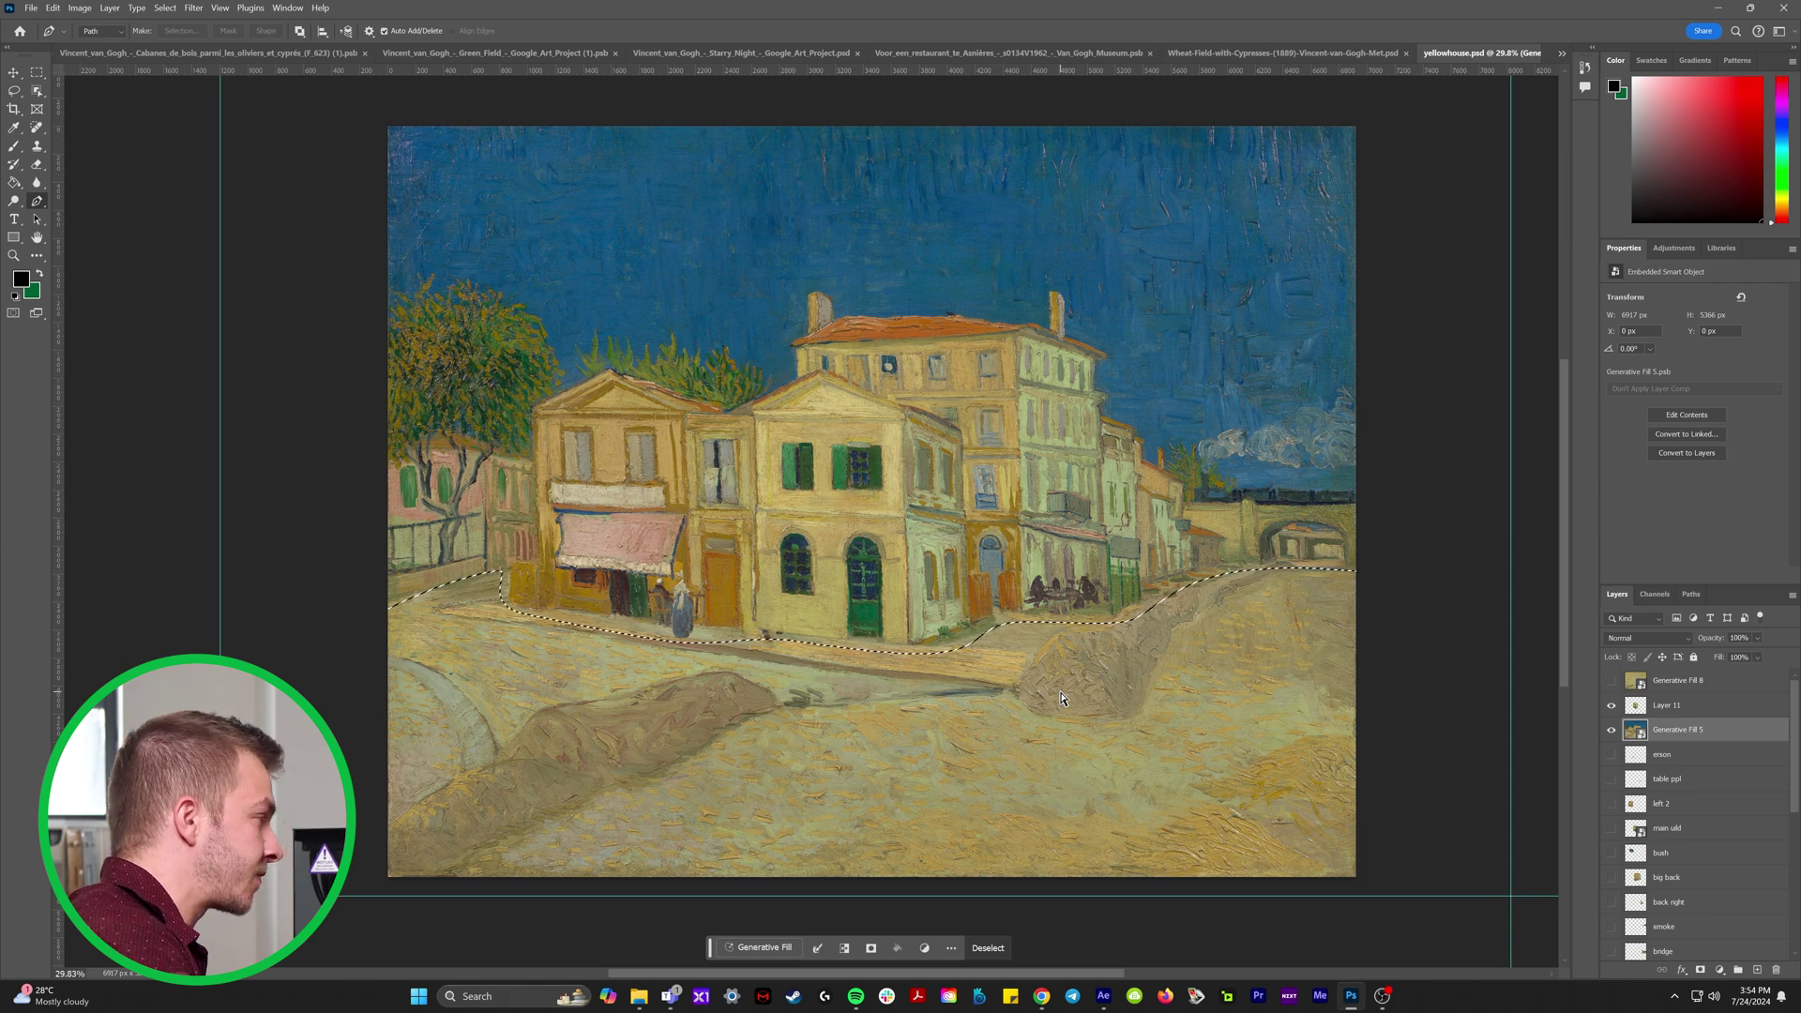
Copy the selected ground to a new layer and show only that layer.
key(ctrl+j)
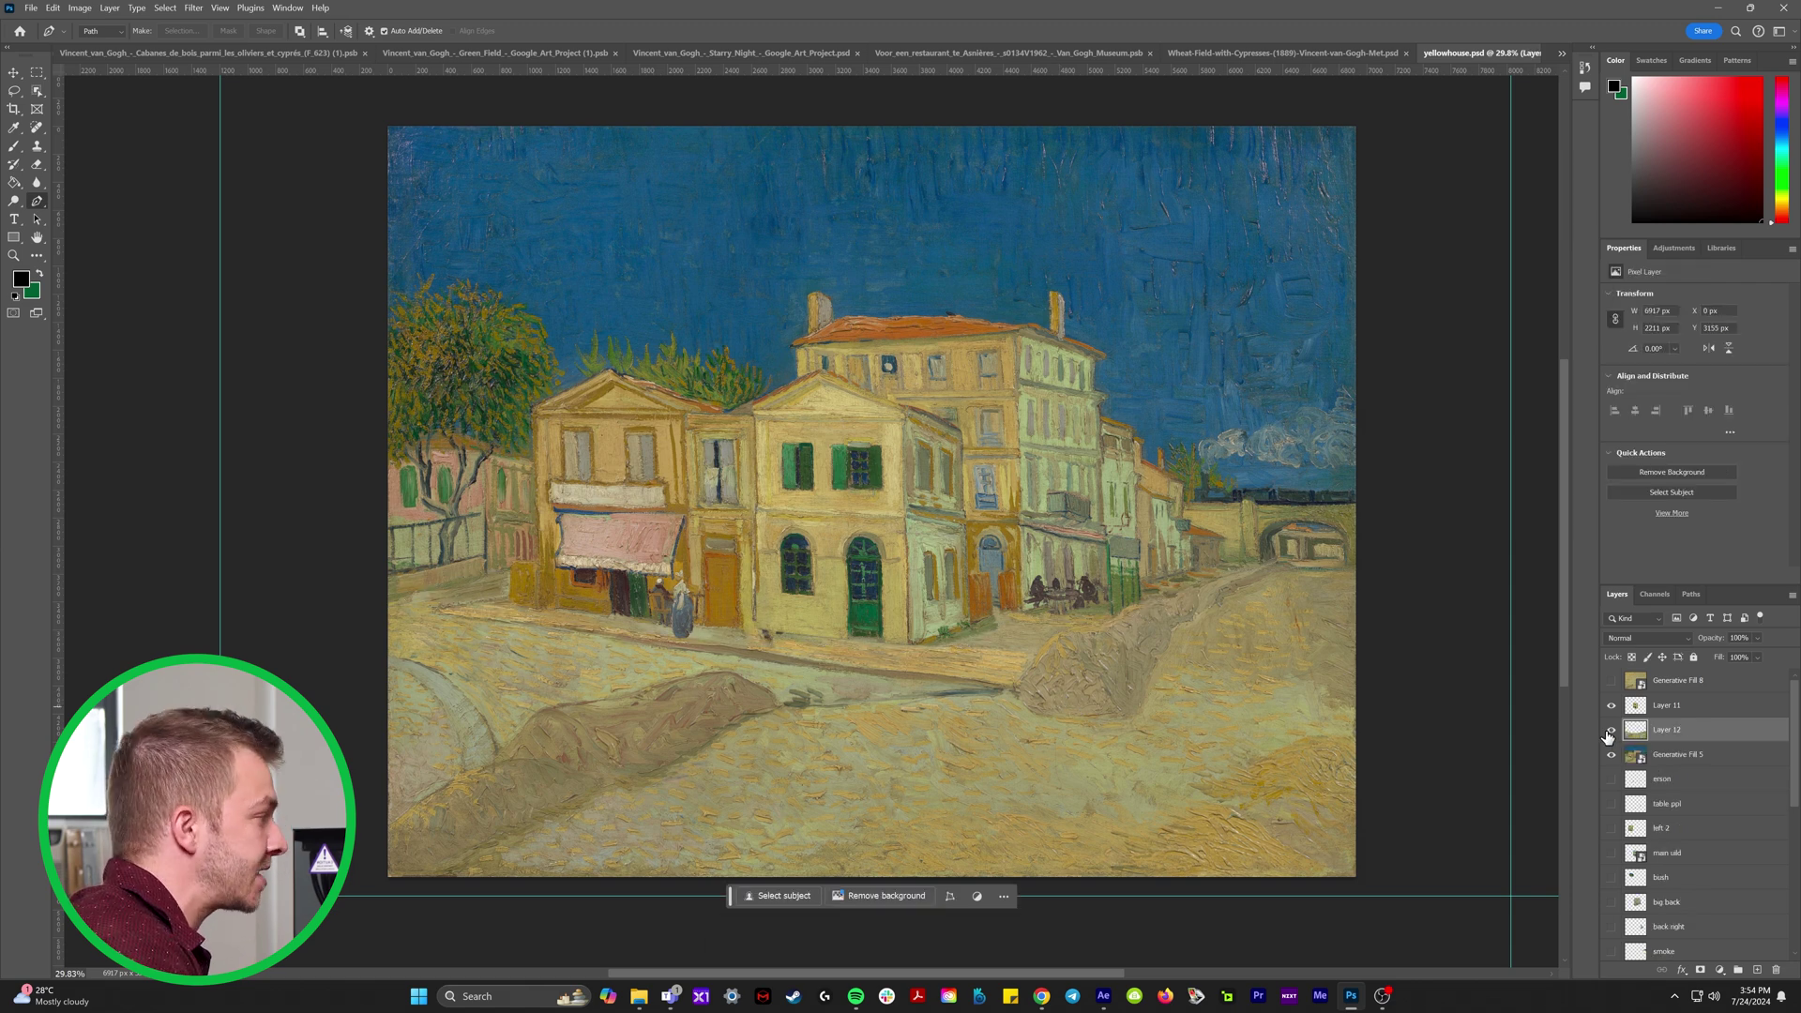
alt+click(1609, 732)
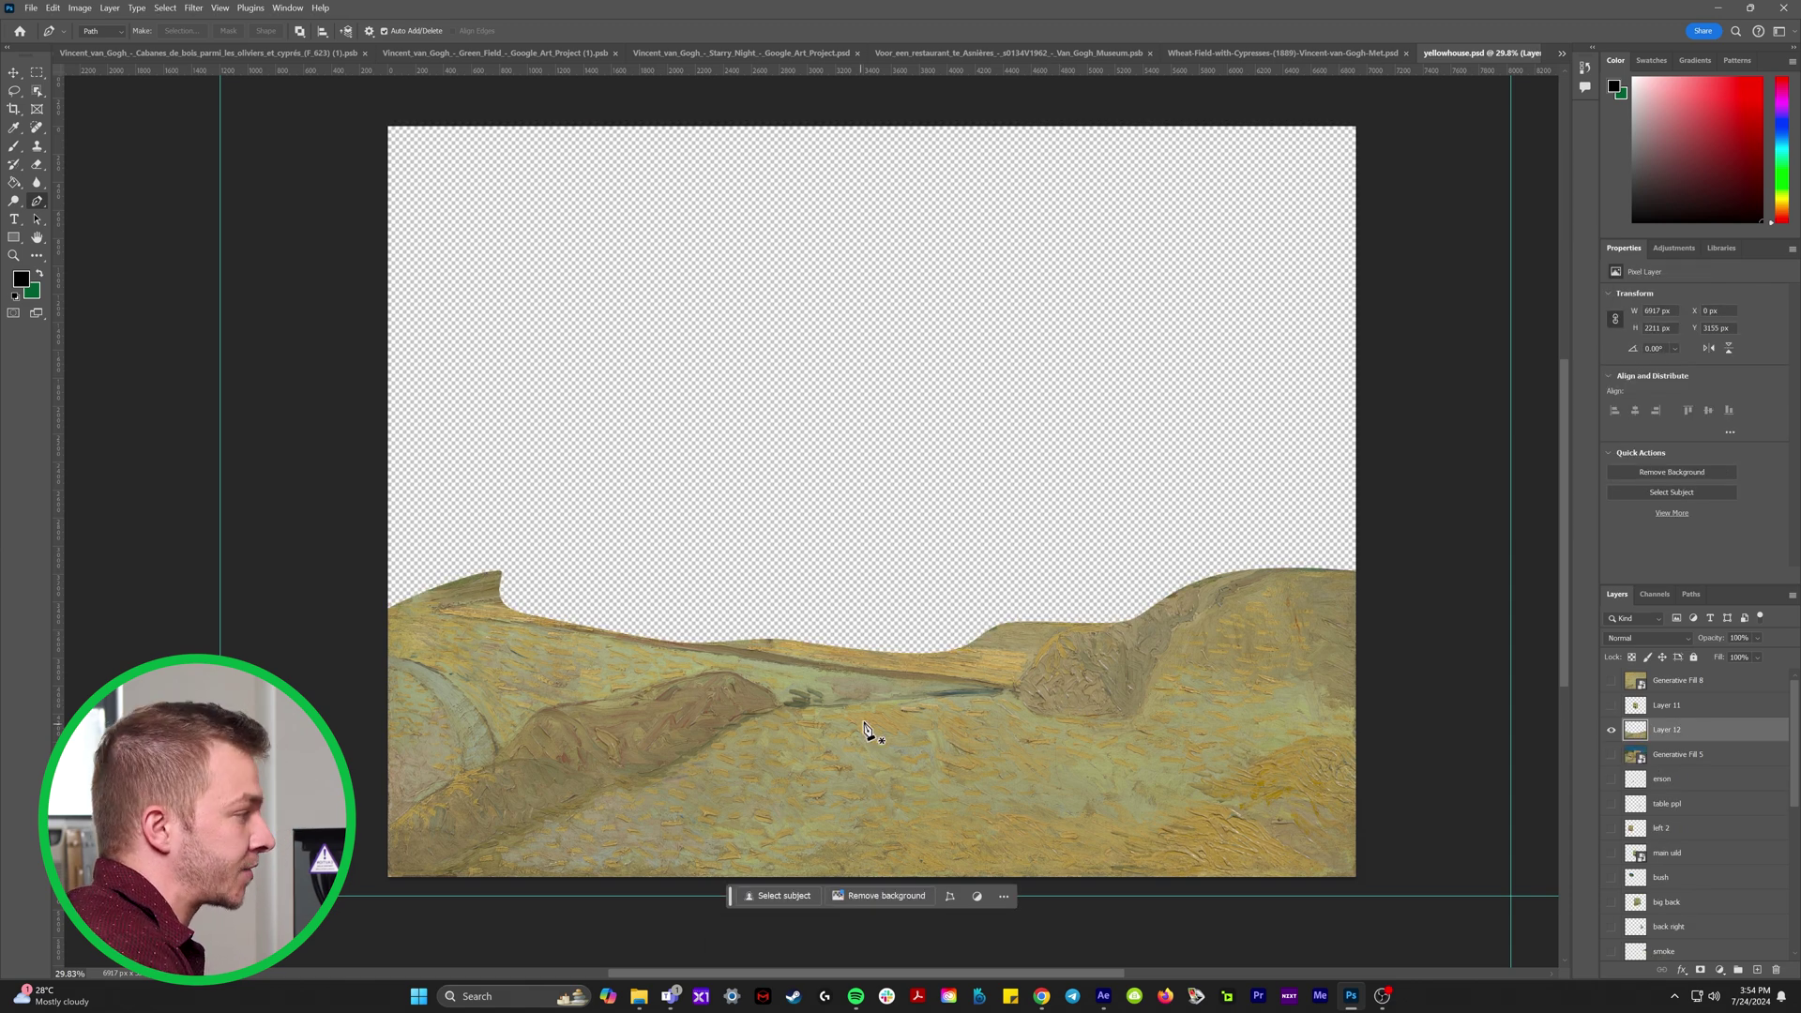
scroll(864, 724, down, 5)
scroll(855, 724, up, 5)
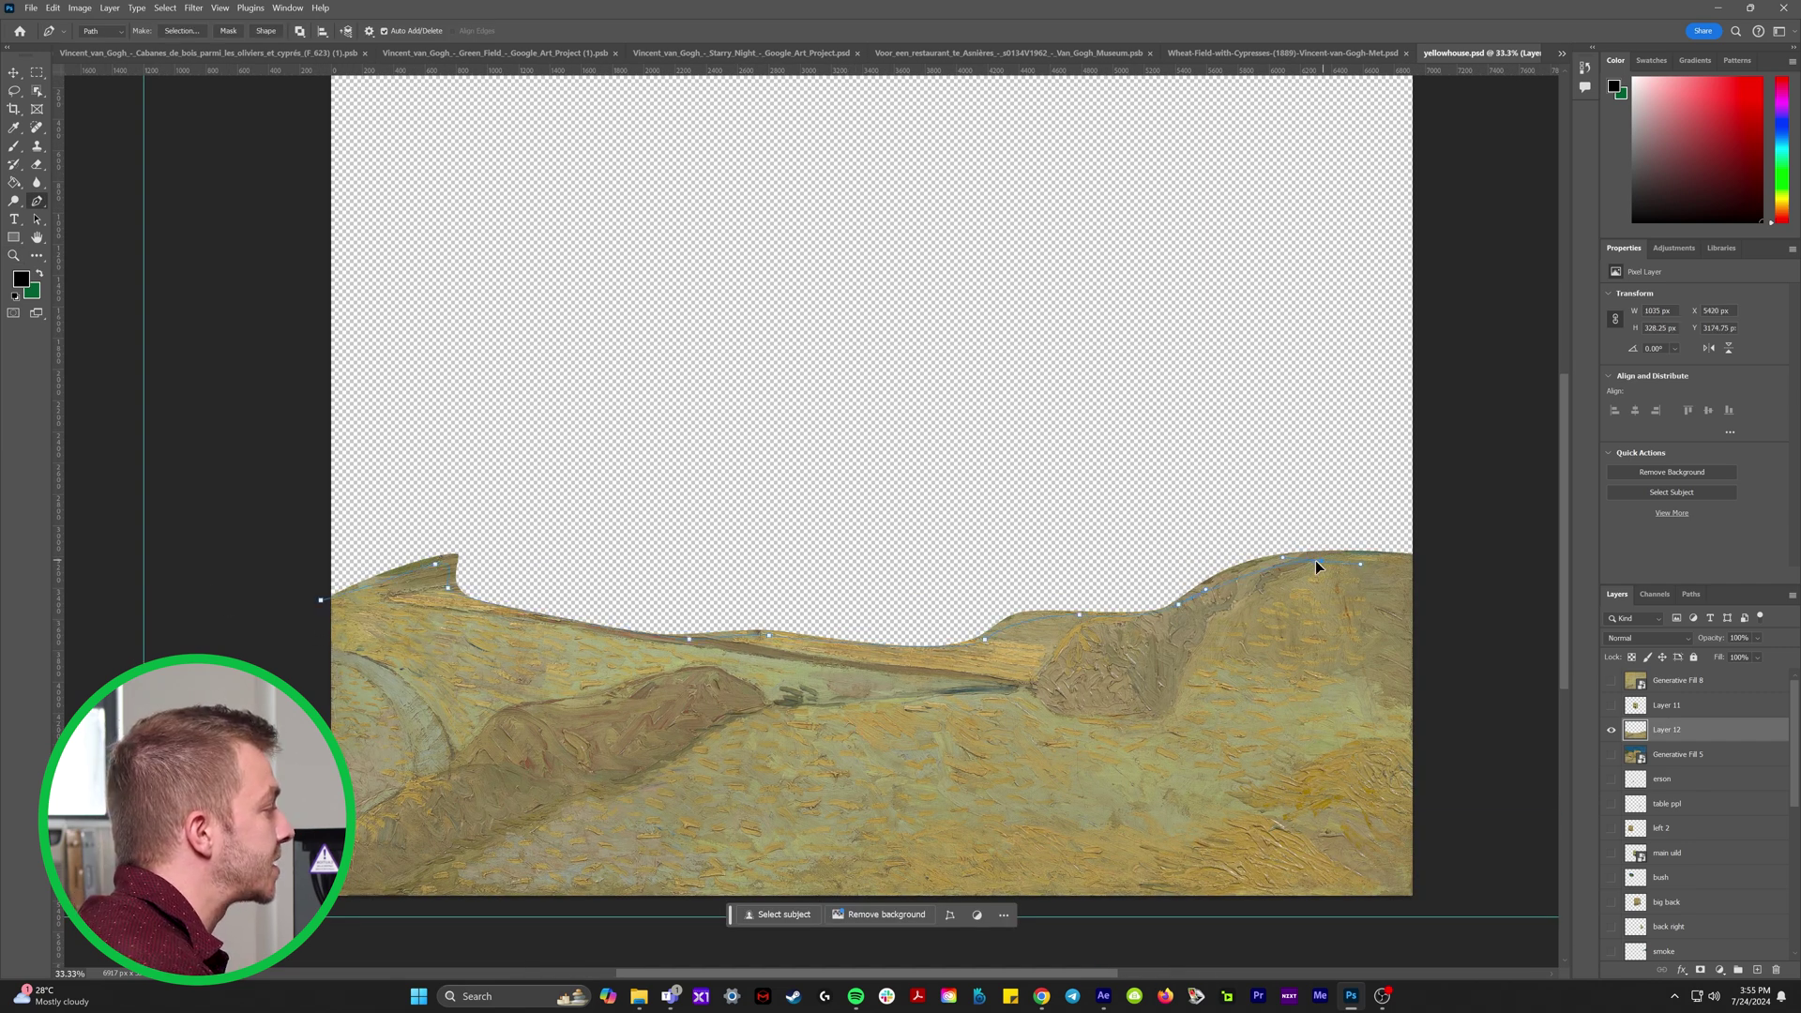
Trace the empty area above the ground with the Pen tool, slightly overlapping the ground's edge, and make a selection from the path.
scroll(1383, 563, down, 2)
drag(1398, 215, 1234, 192)
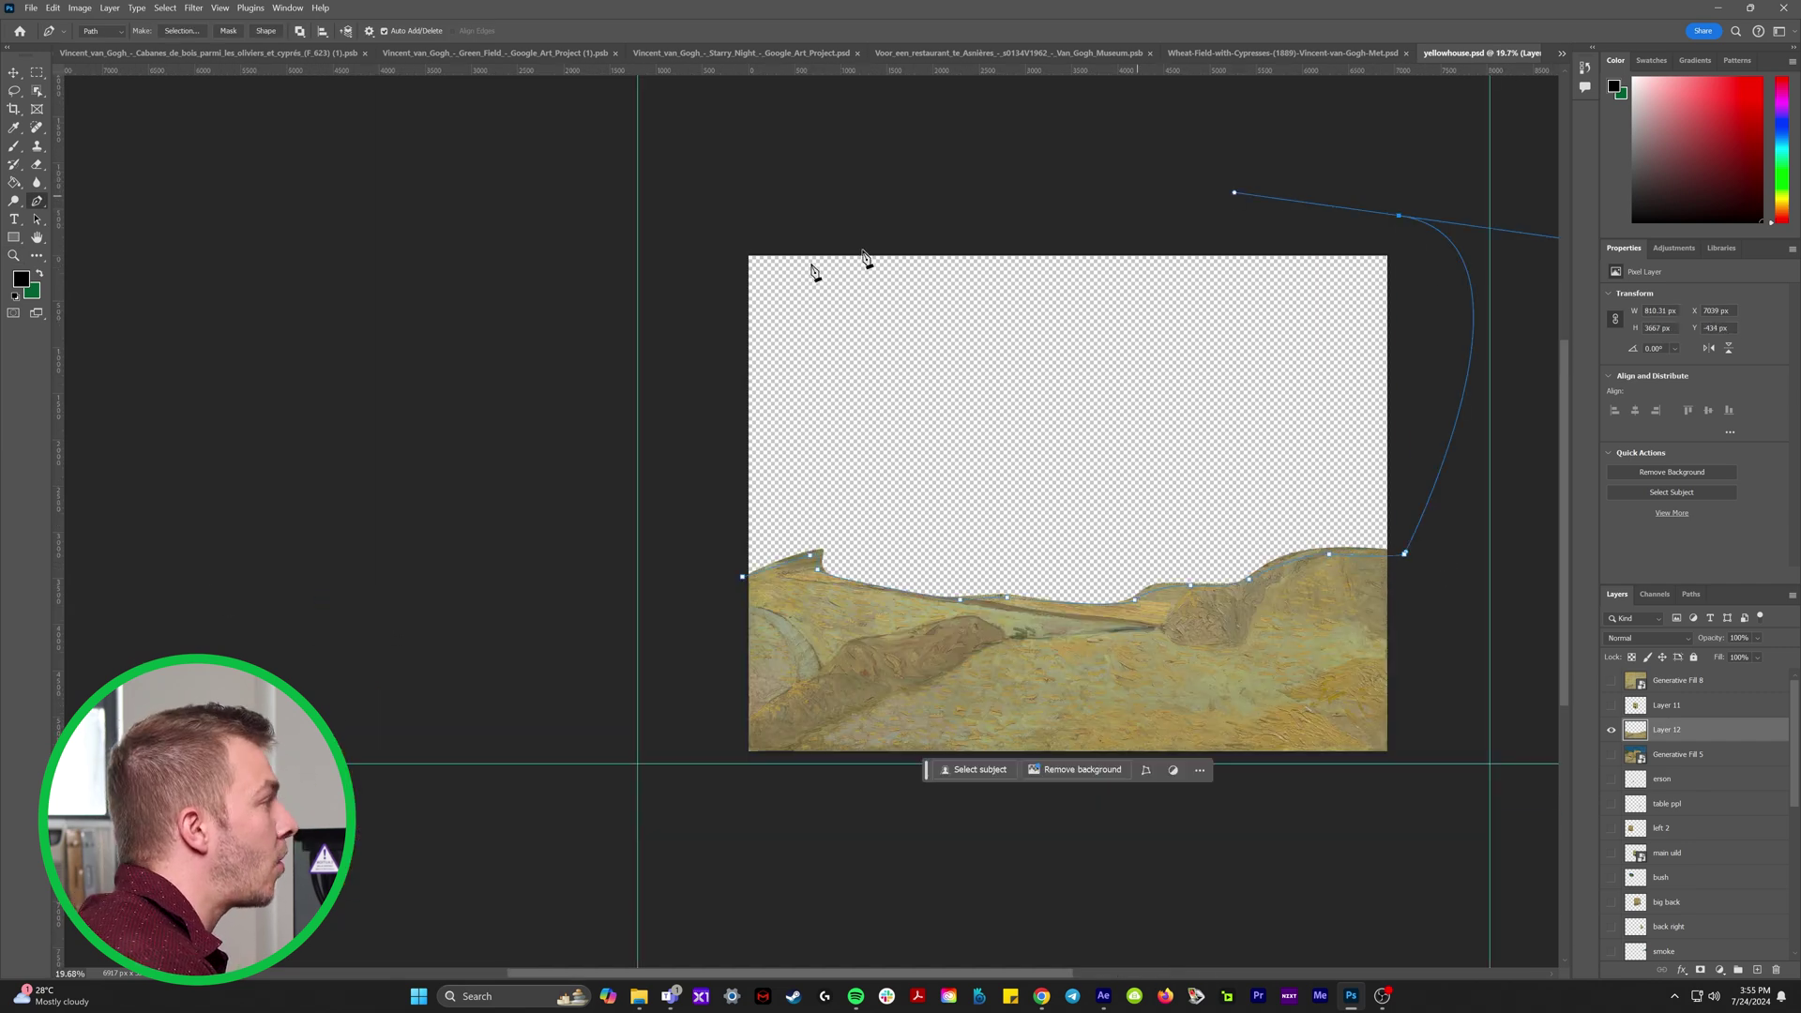
drag(731, 239, 703, 299)
click(743, 577)
right_click(908, 454)
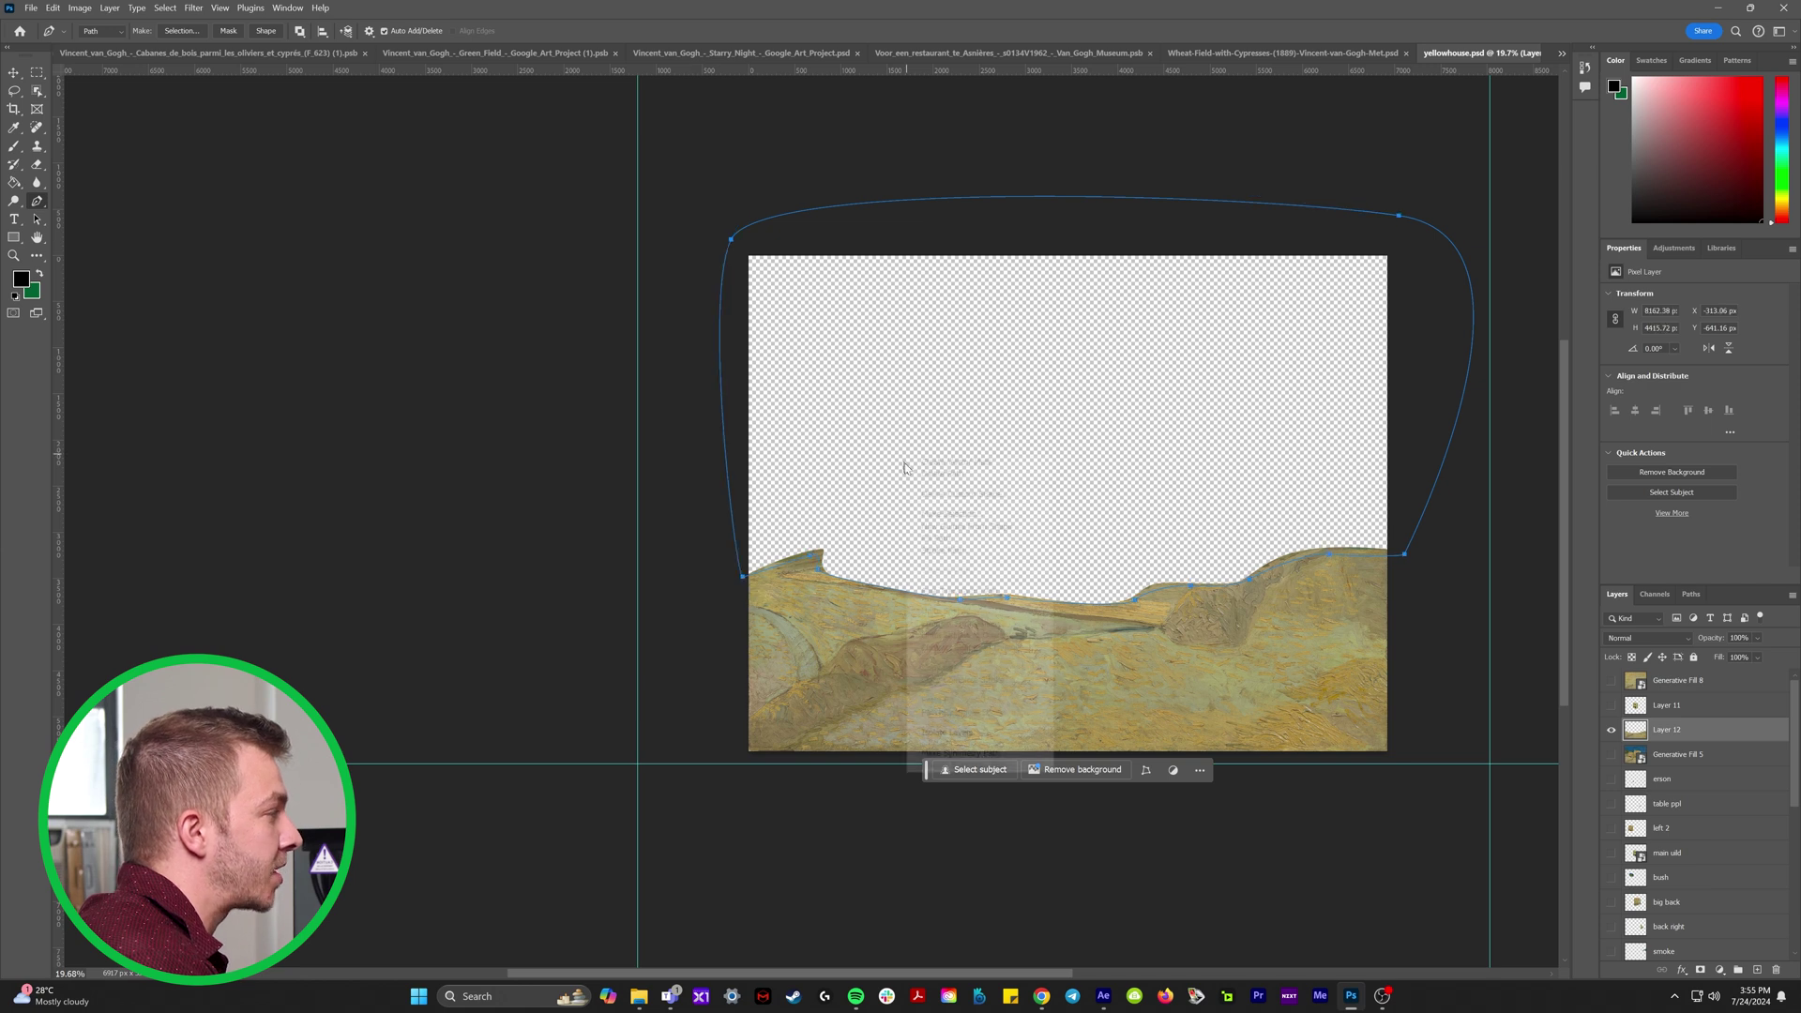
click(958, 515)
key(Return)
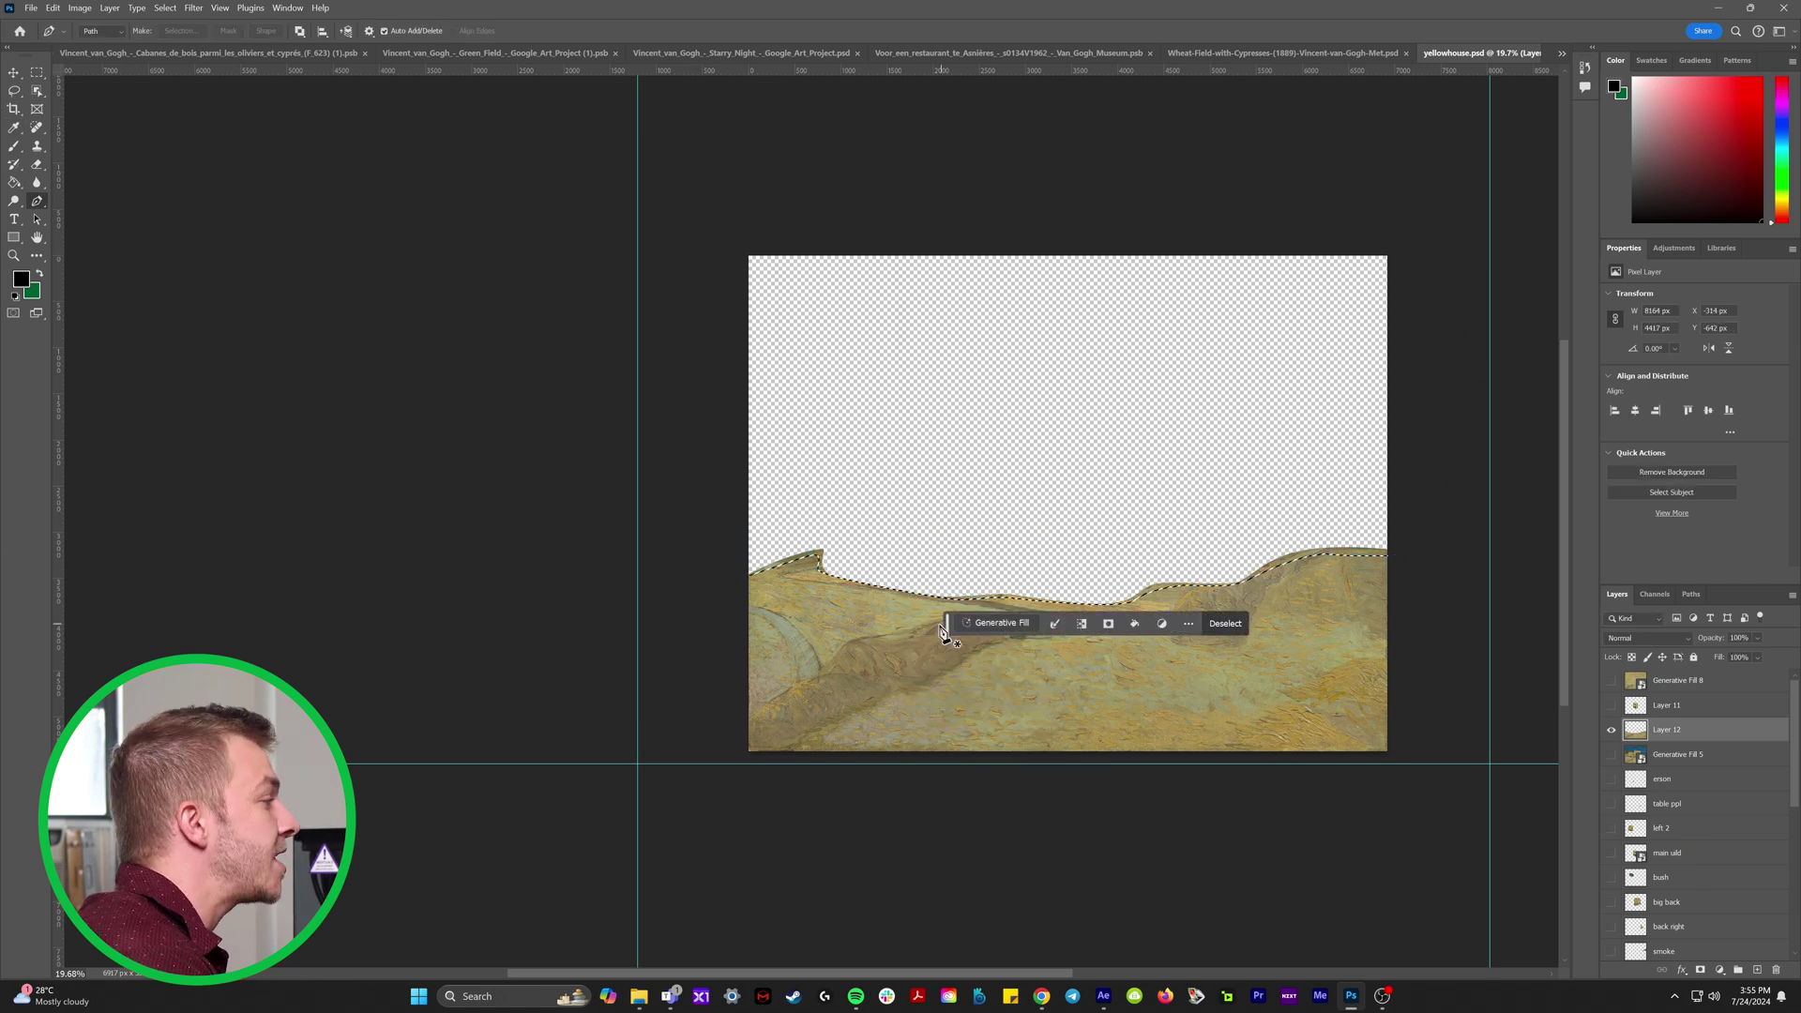
Fill the selected empty area with Generative Fill without a prompt, compare the variations and choose the third.
drag(948, 627, 889, 386)
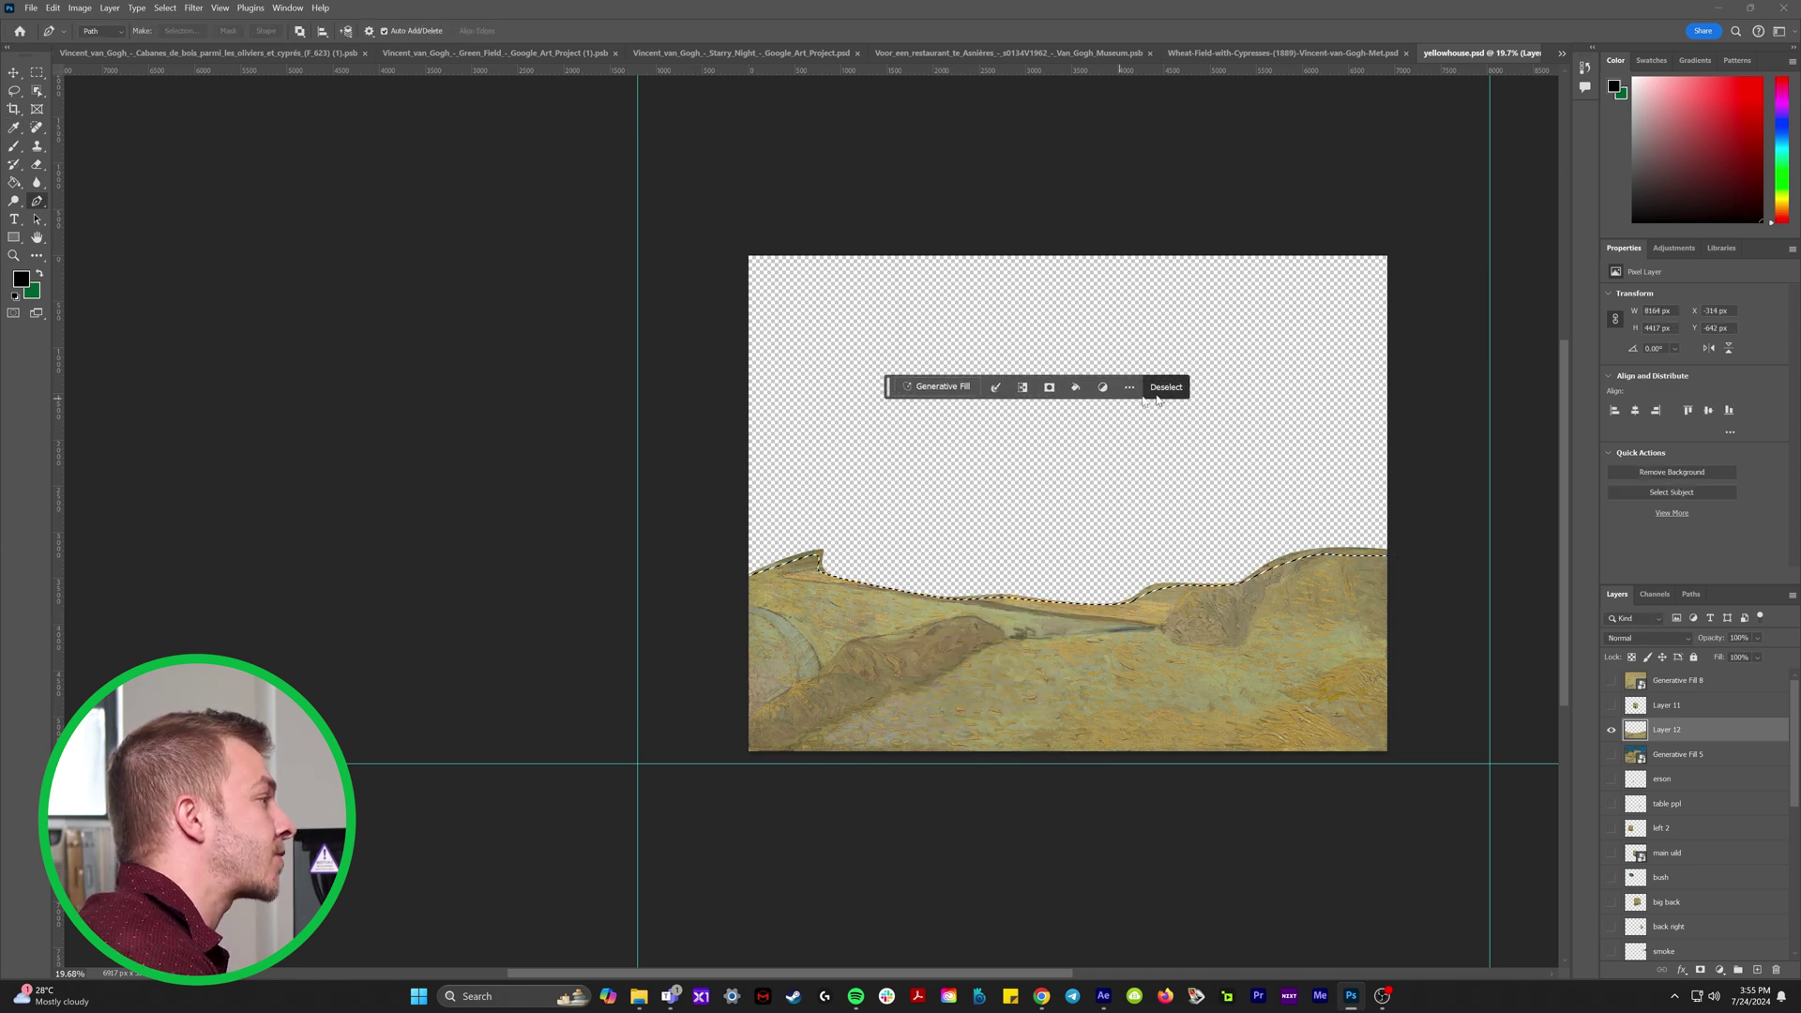
click(936, 387)
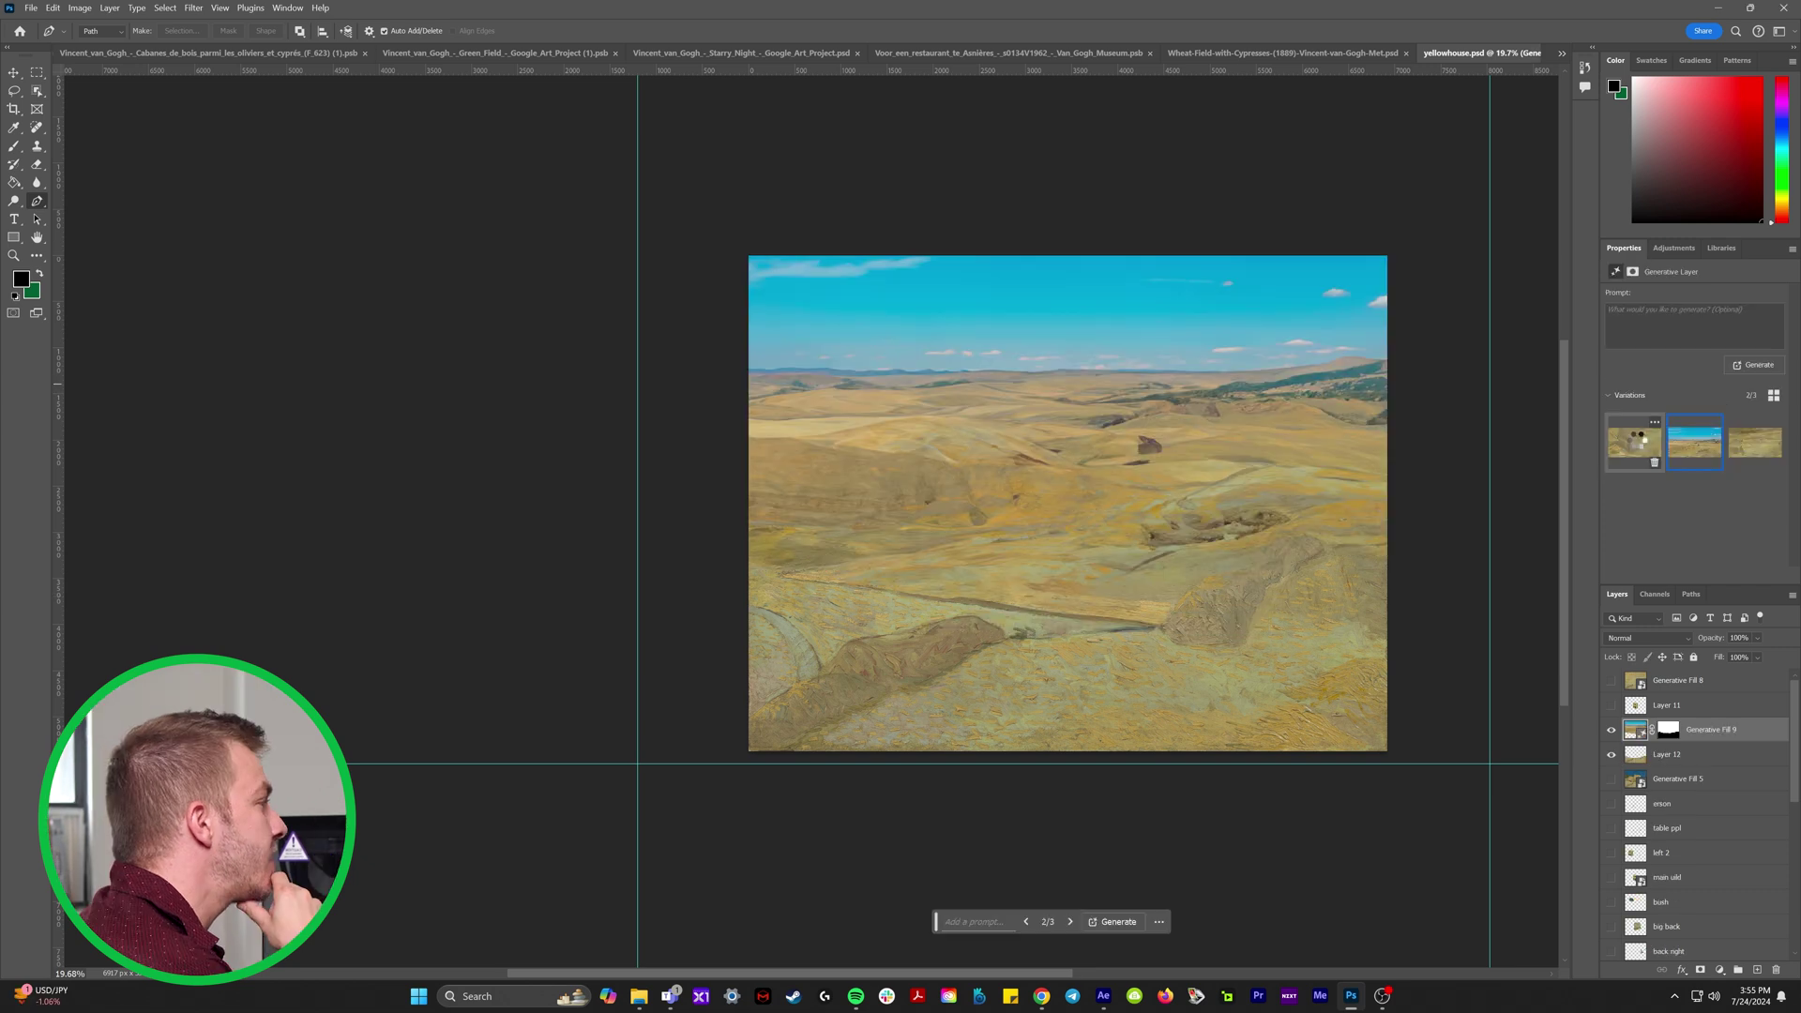
click(1634, 442)
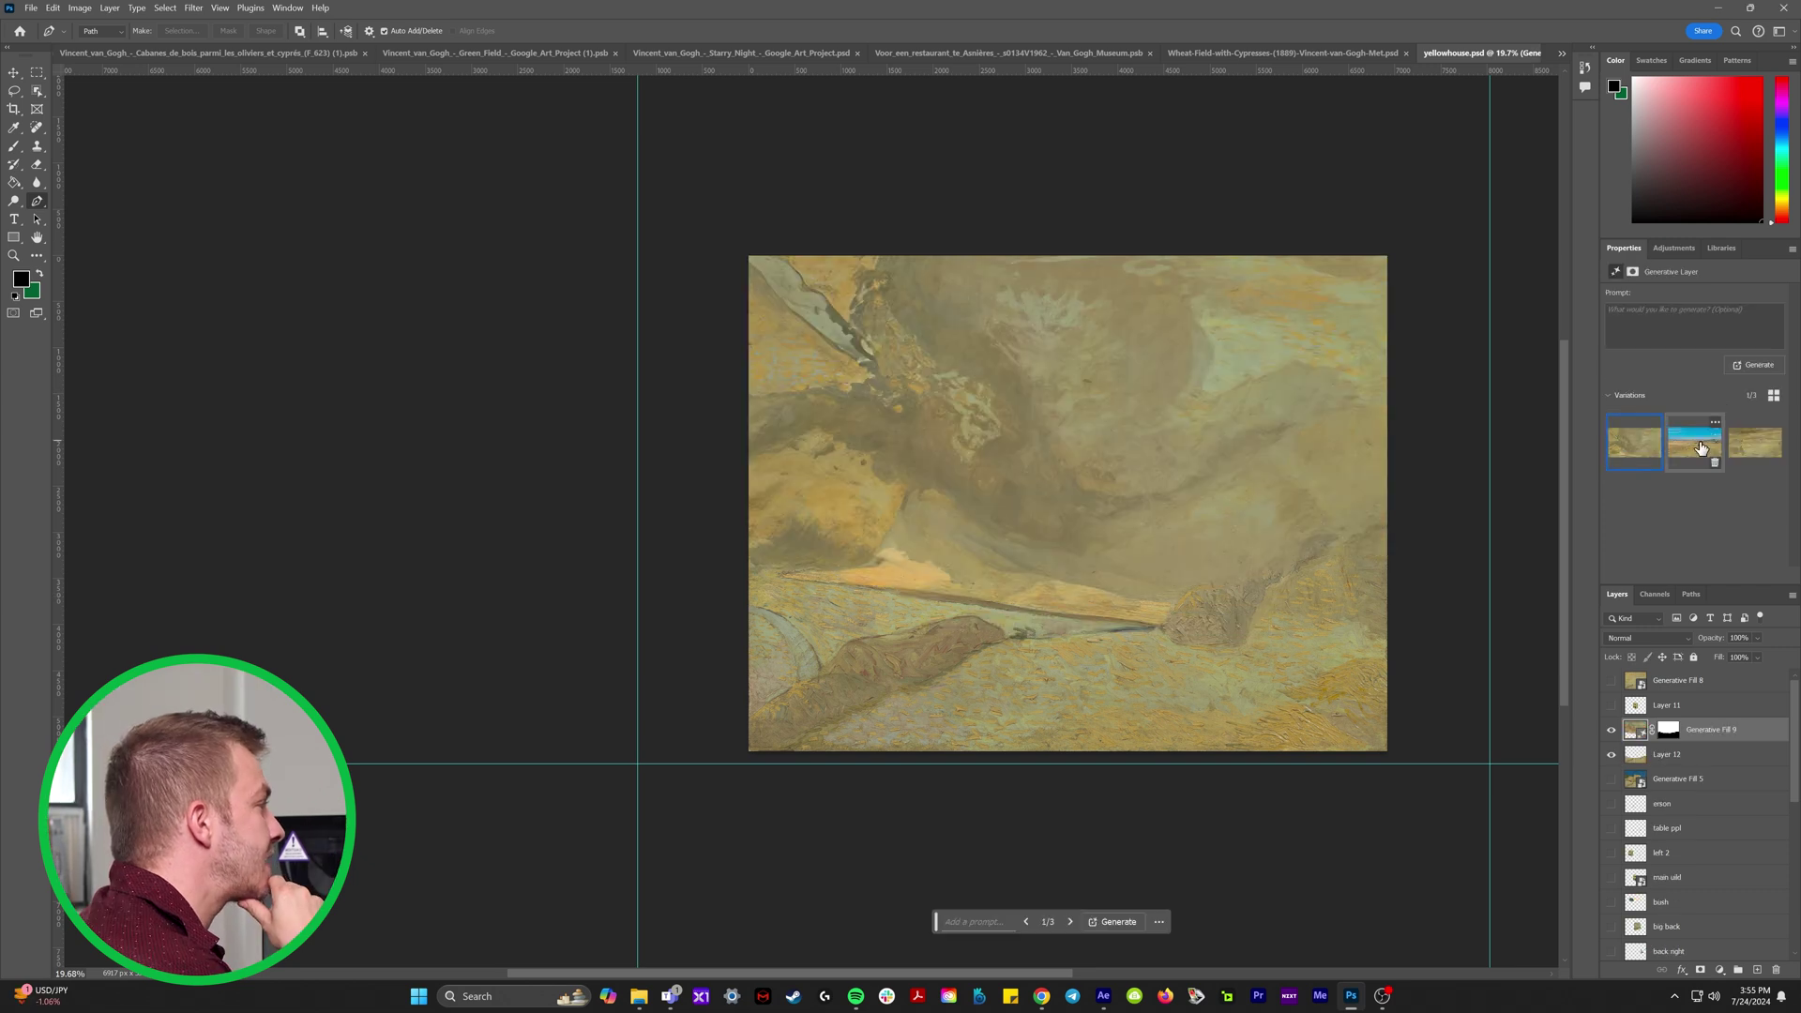
click(1701, 447)
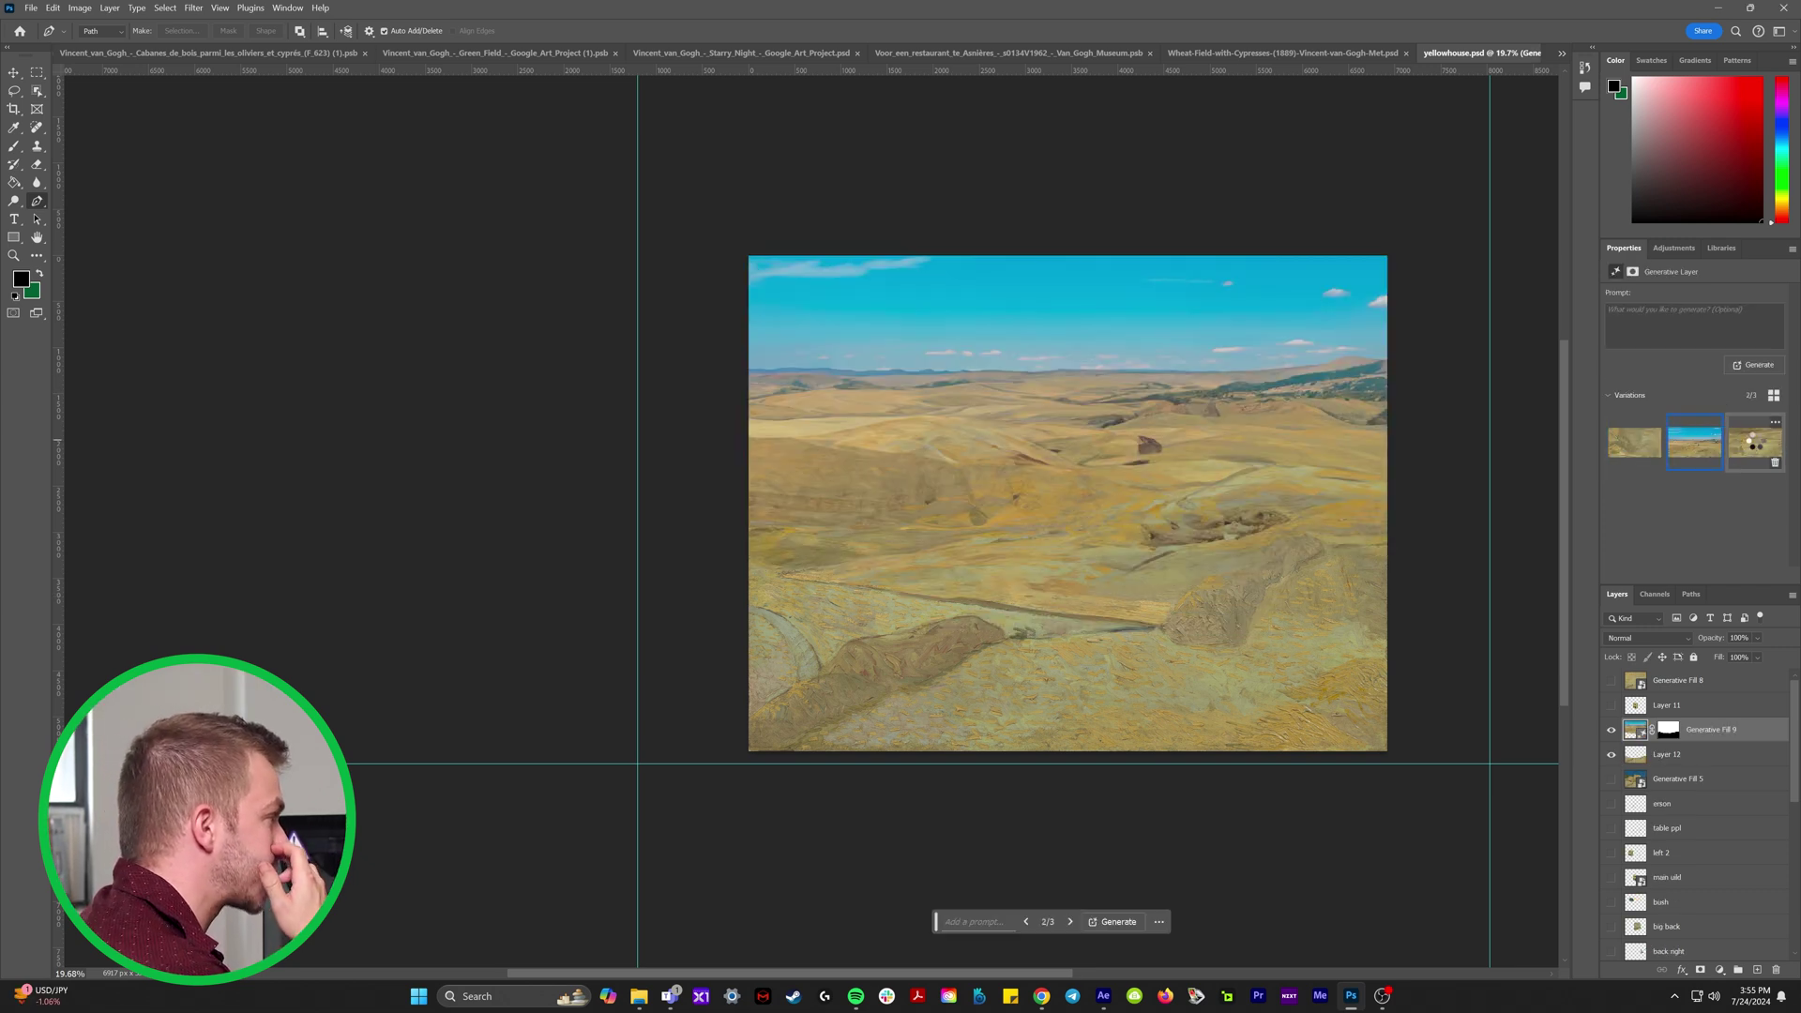
click(1756, 442)
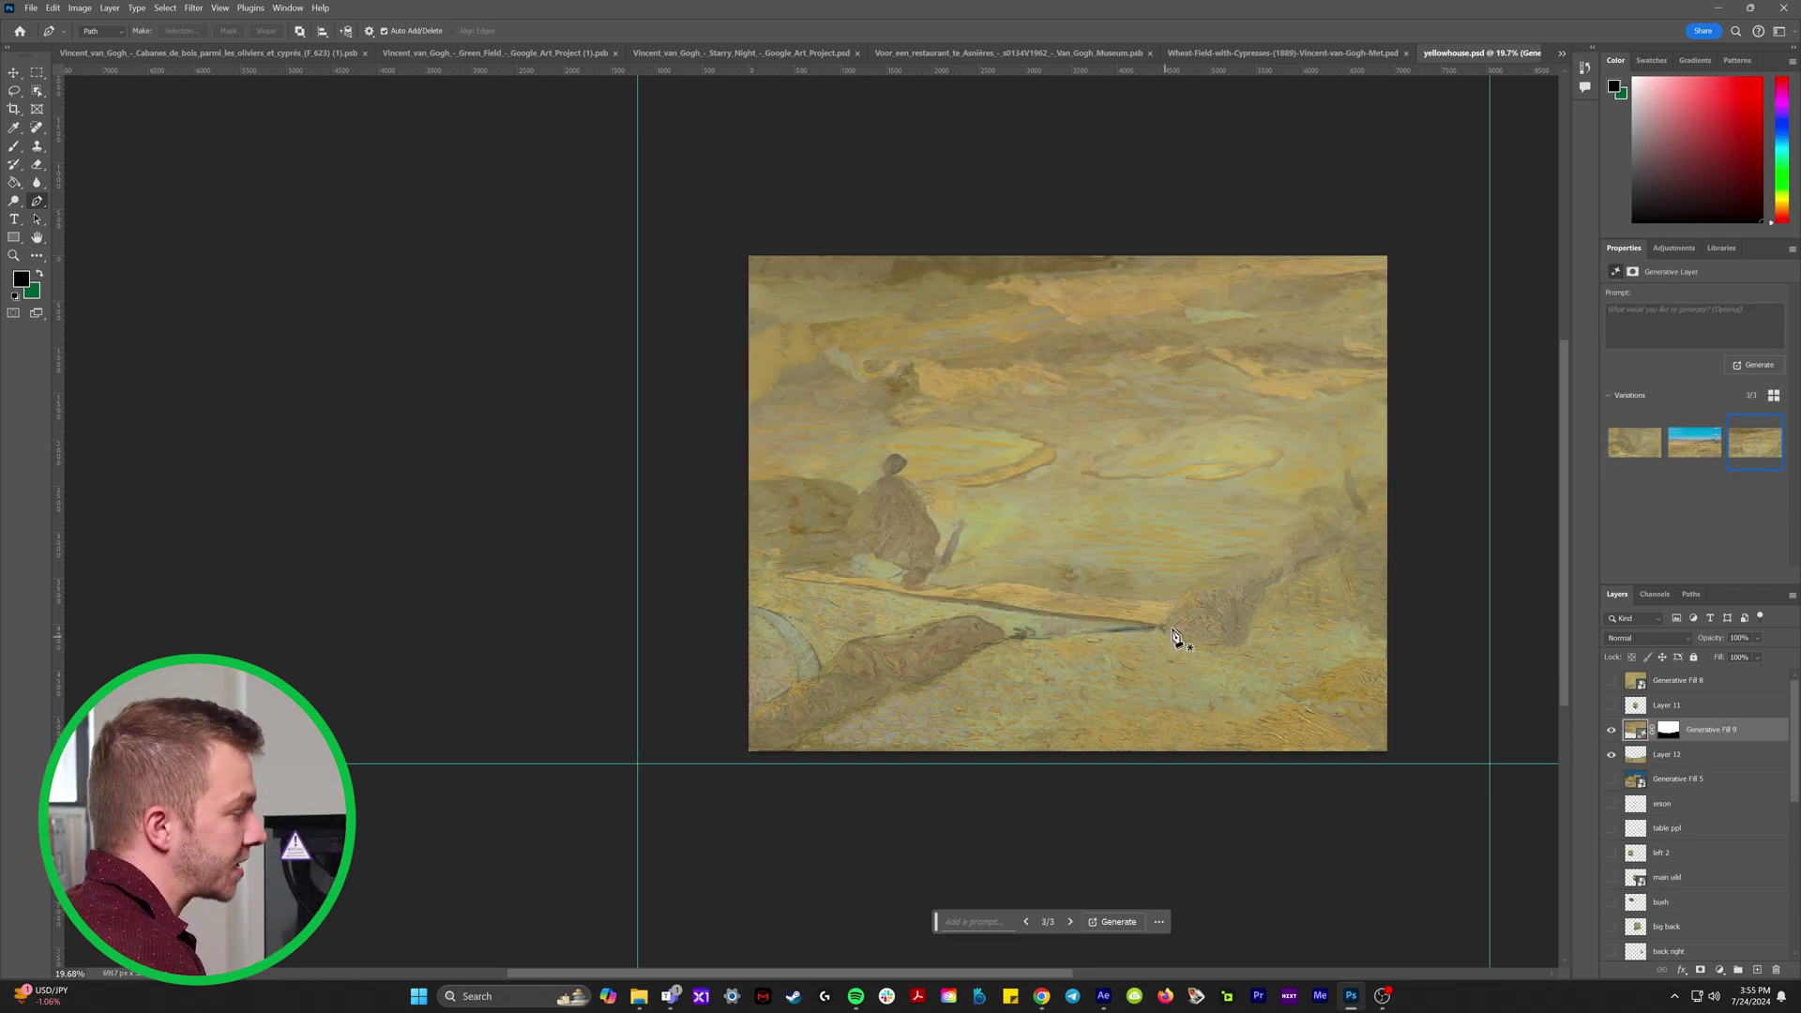
Lasso the dark mound and the figure-like shape beside it in the generated ground.
scroll(1159, 650, up, 2)
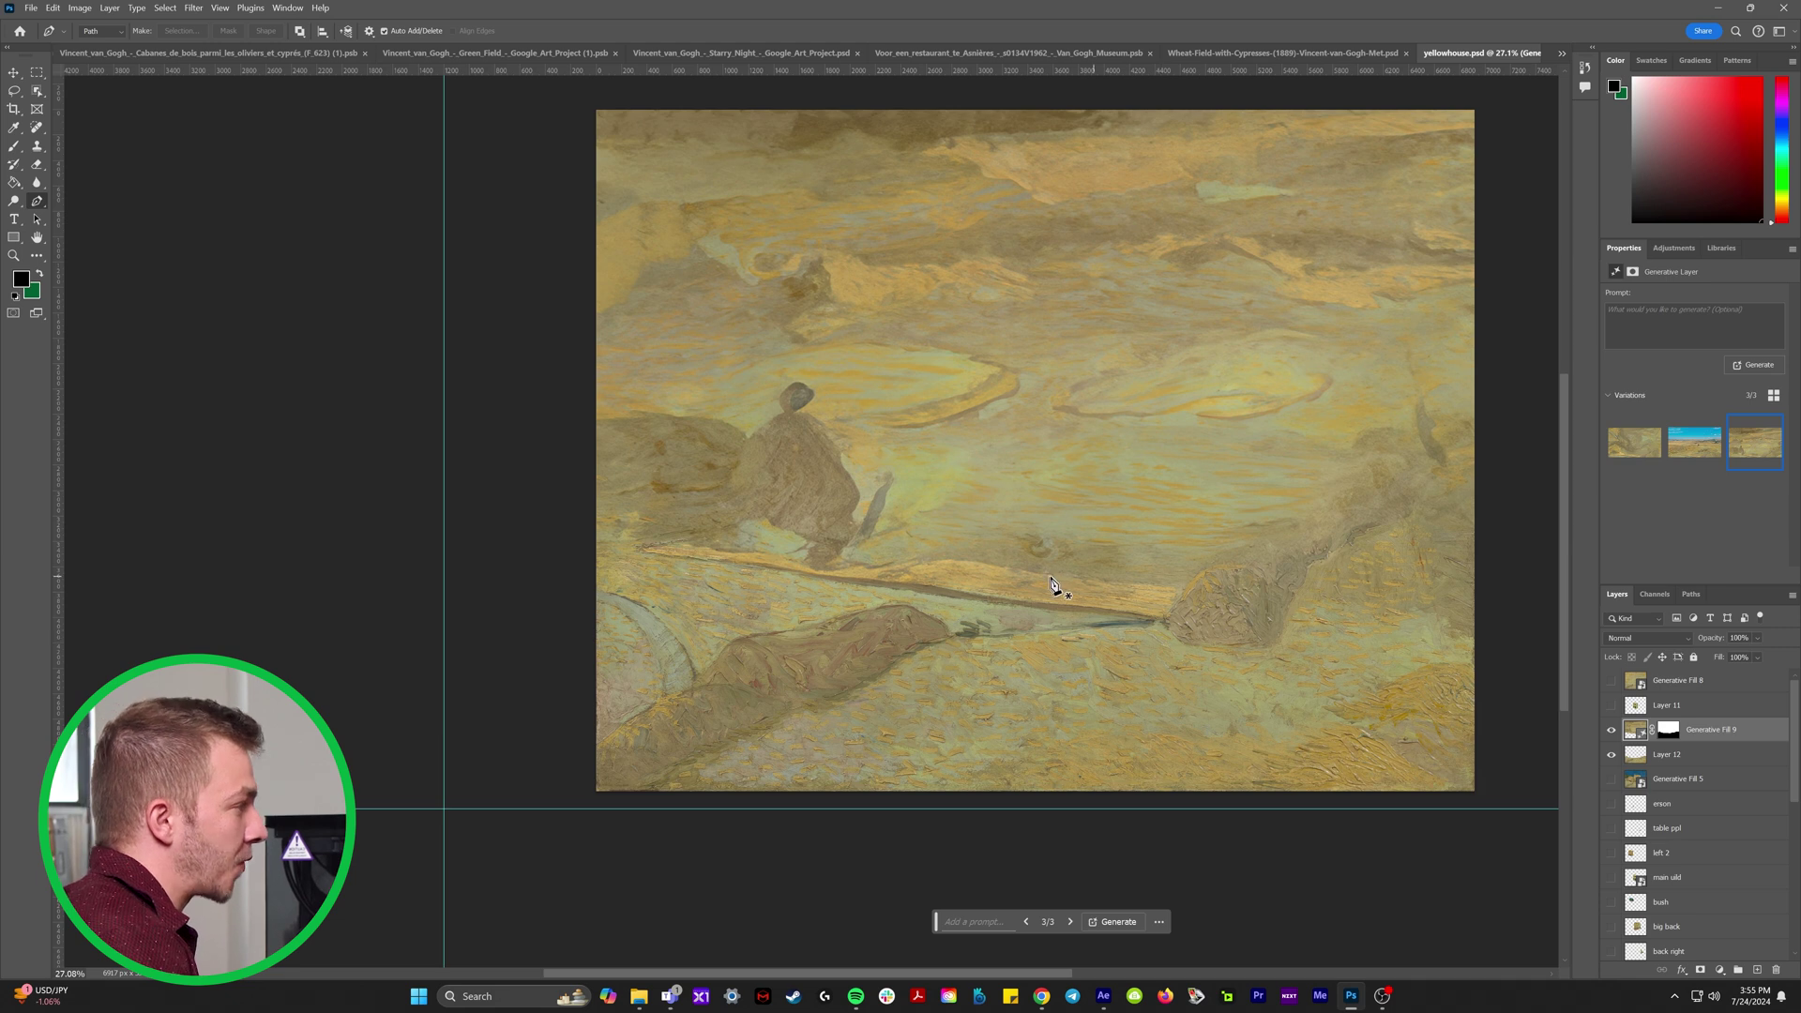
scroll(1054, 586, down, 1)
key(l)
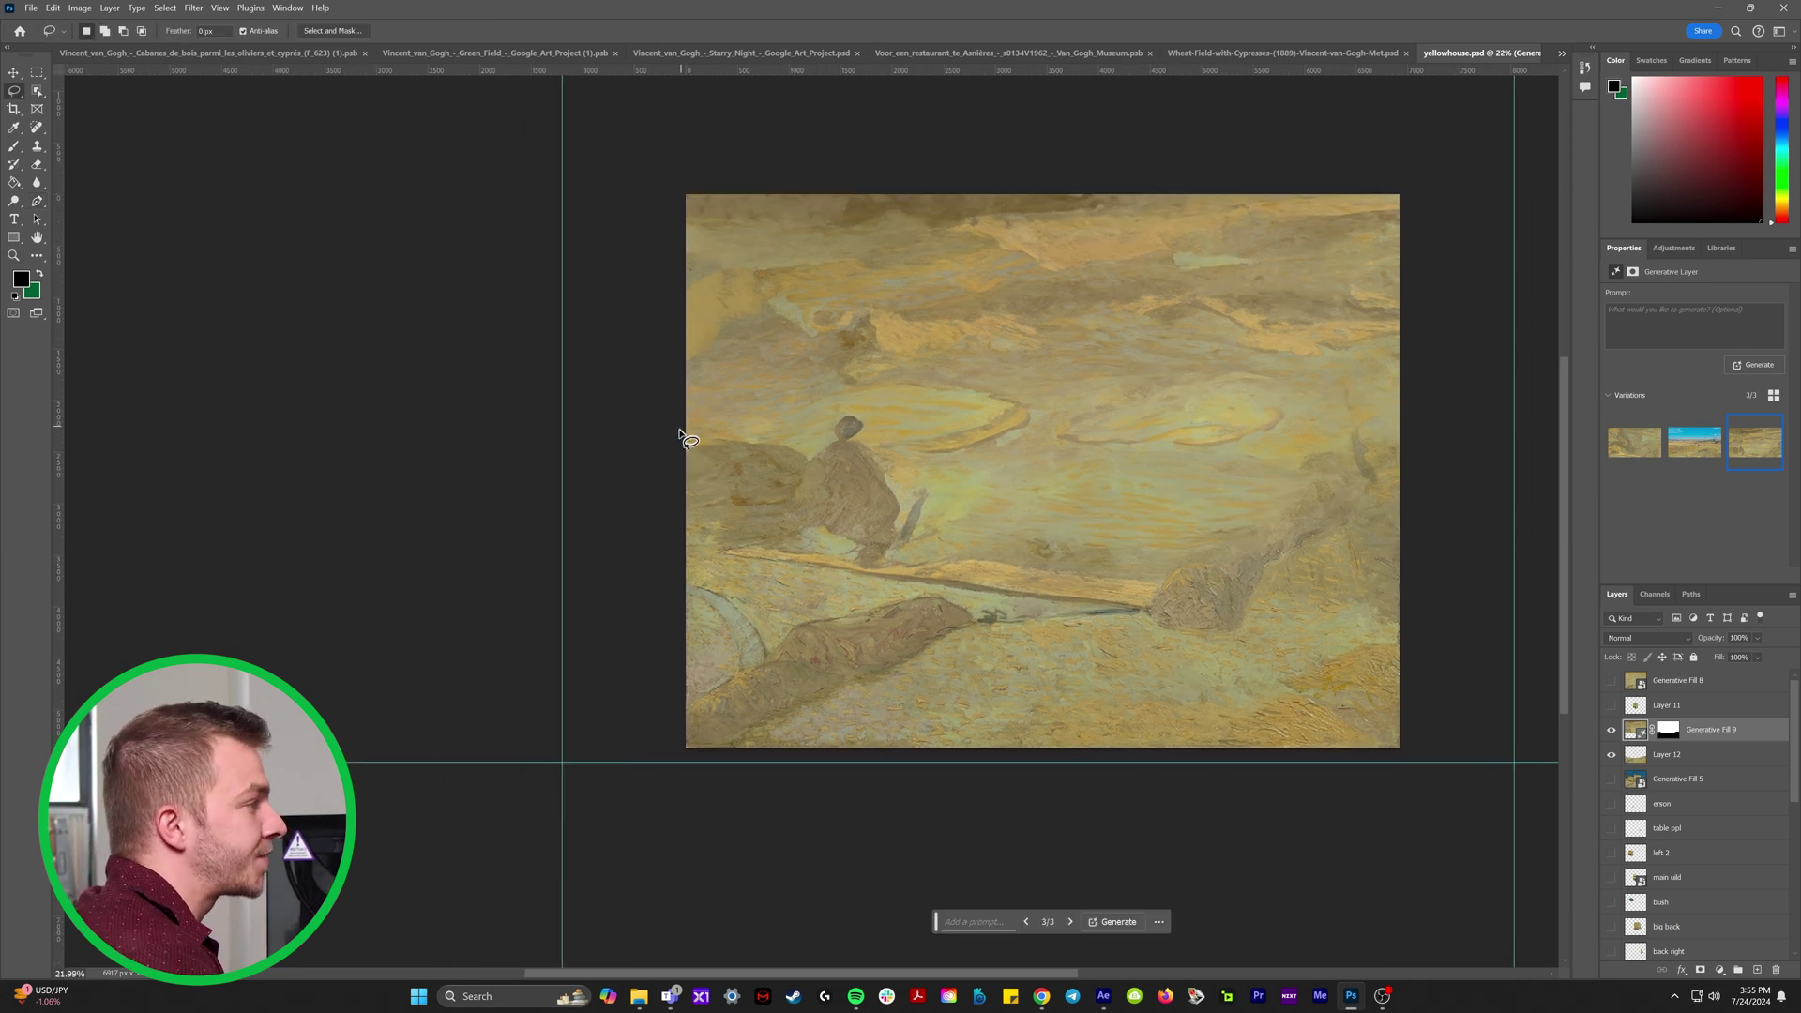
mouse_move(679, 430)
mouse_down()
mouse_move(895, 417)
mouse_move(896, 459)
mouse_up()
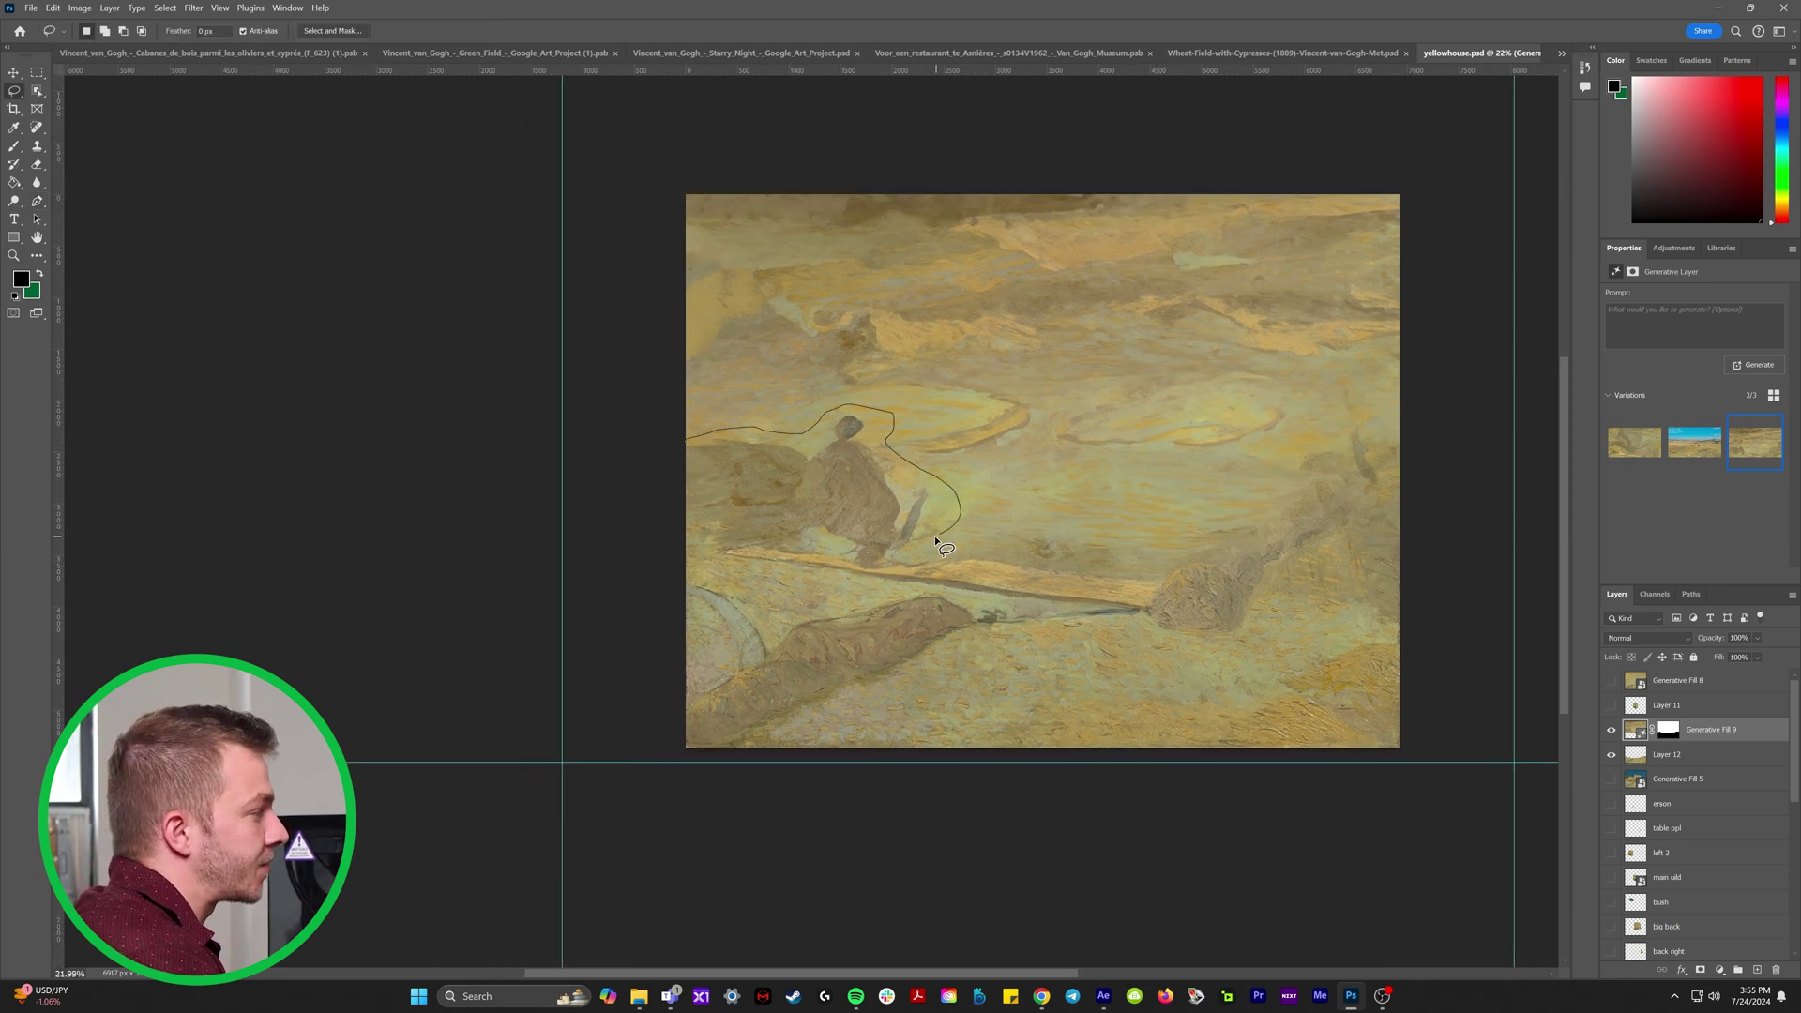
drag(786, 558, 611, 571)
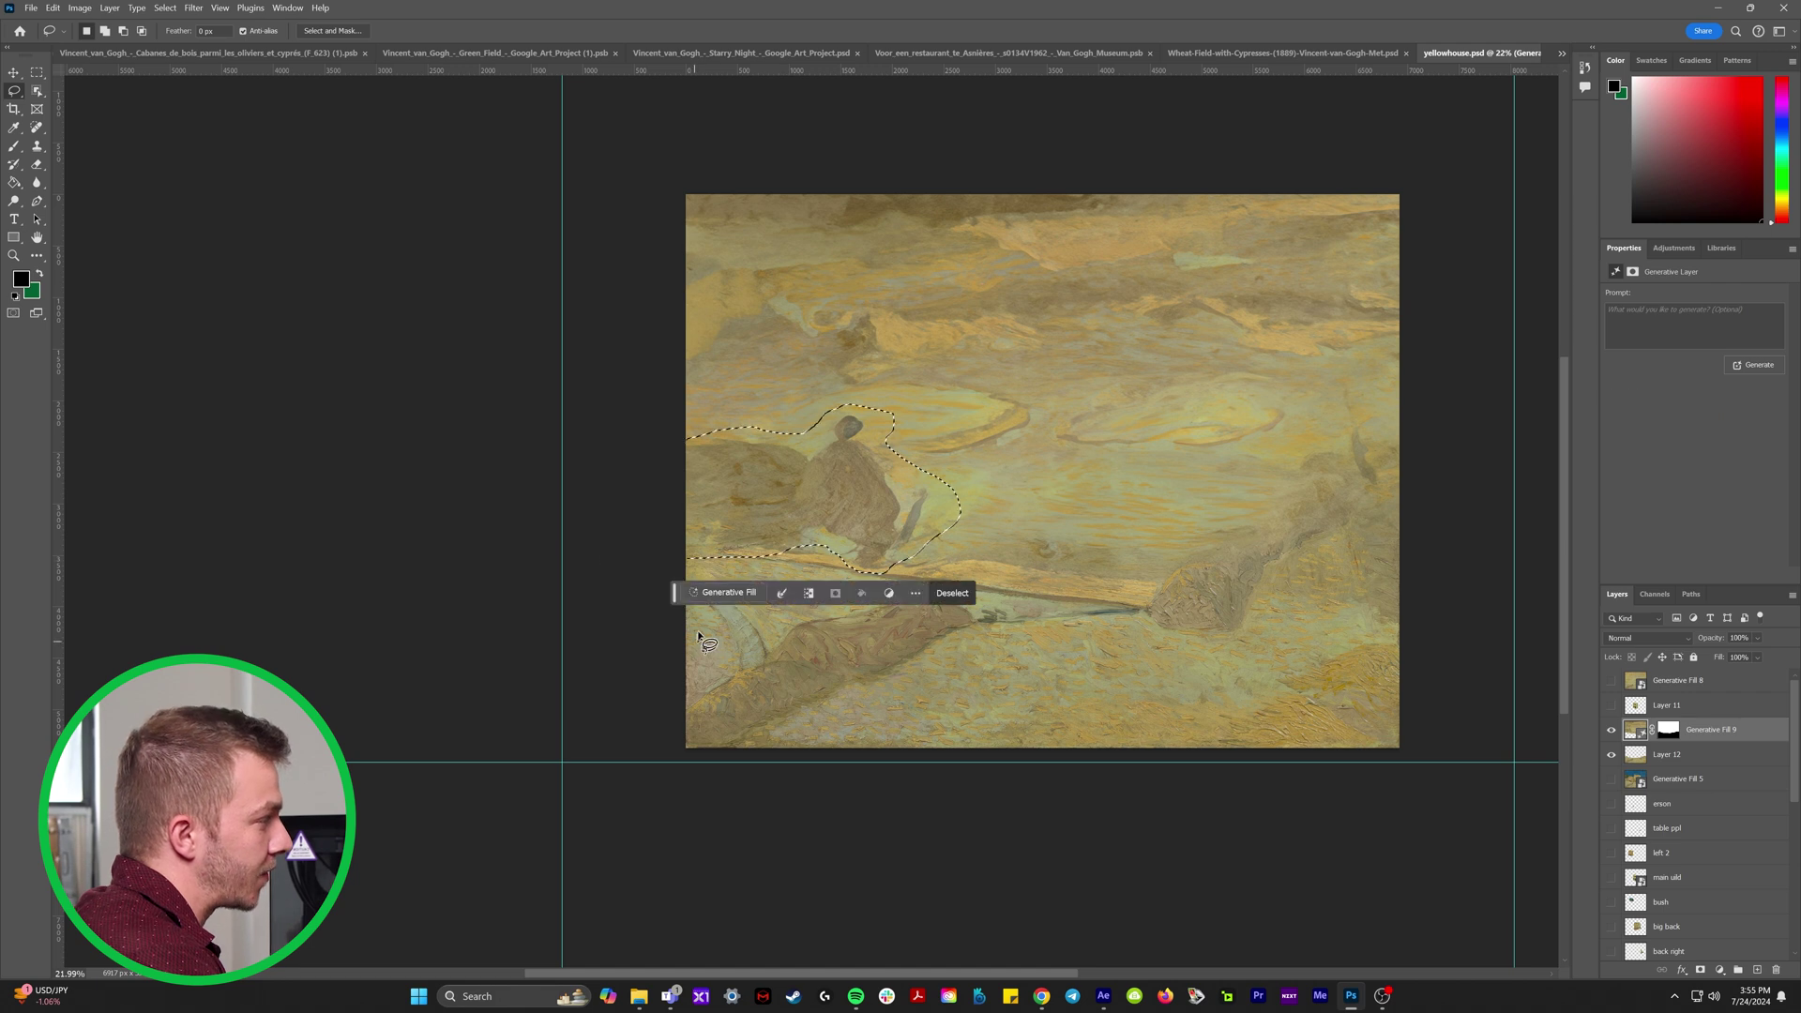
Replace the selected mound and figure with Generative Fill without a prompt and choose the first variation.
click(723, 593)
click(1134, 607)
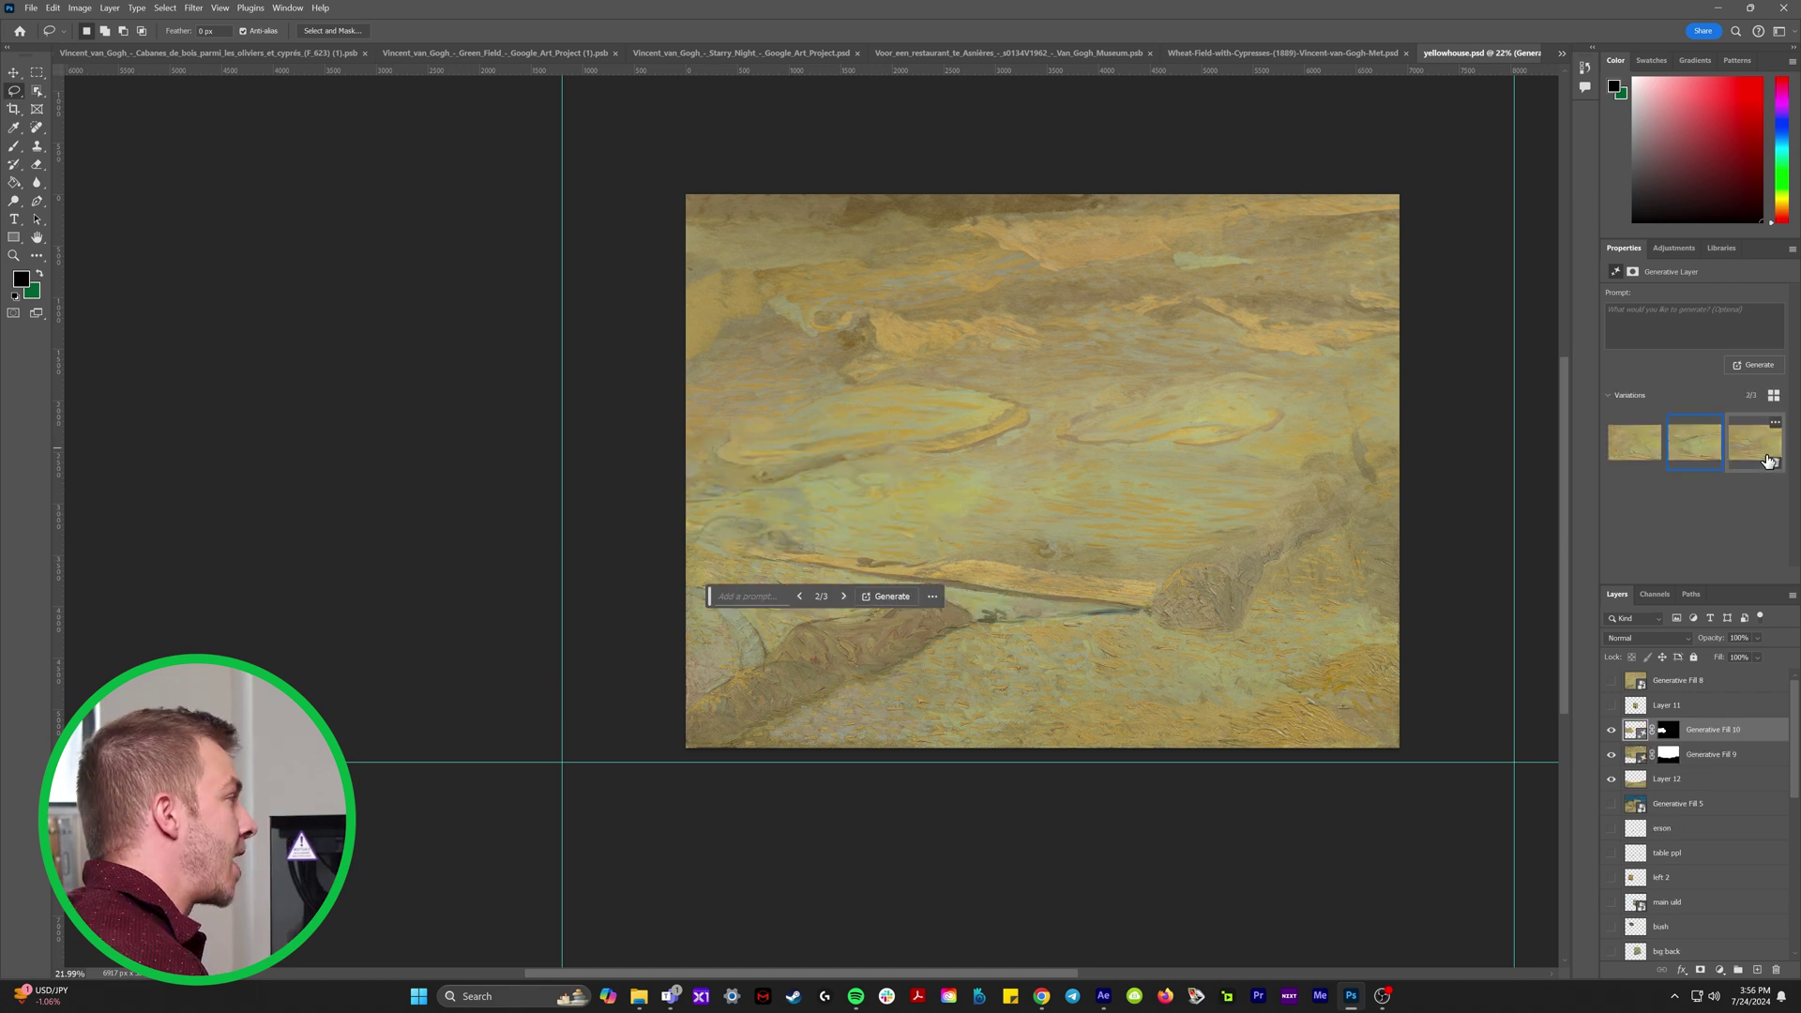
click(1768, 461)
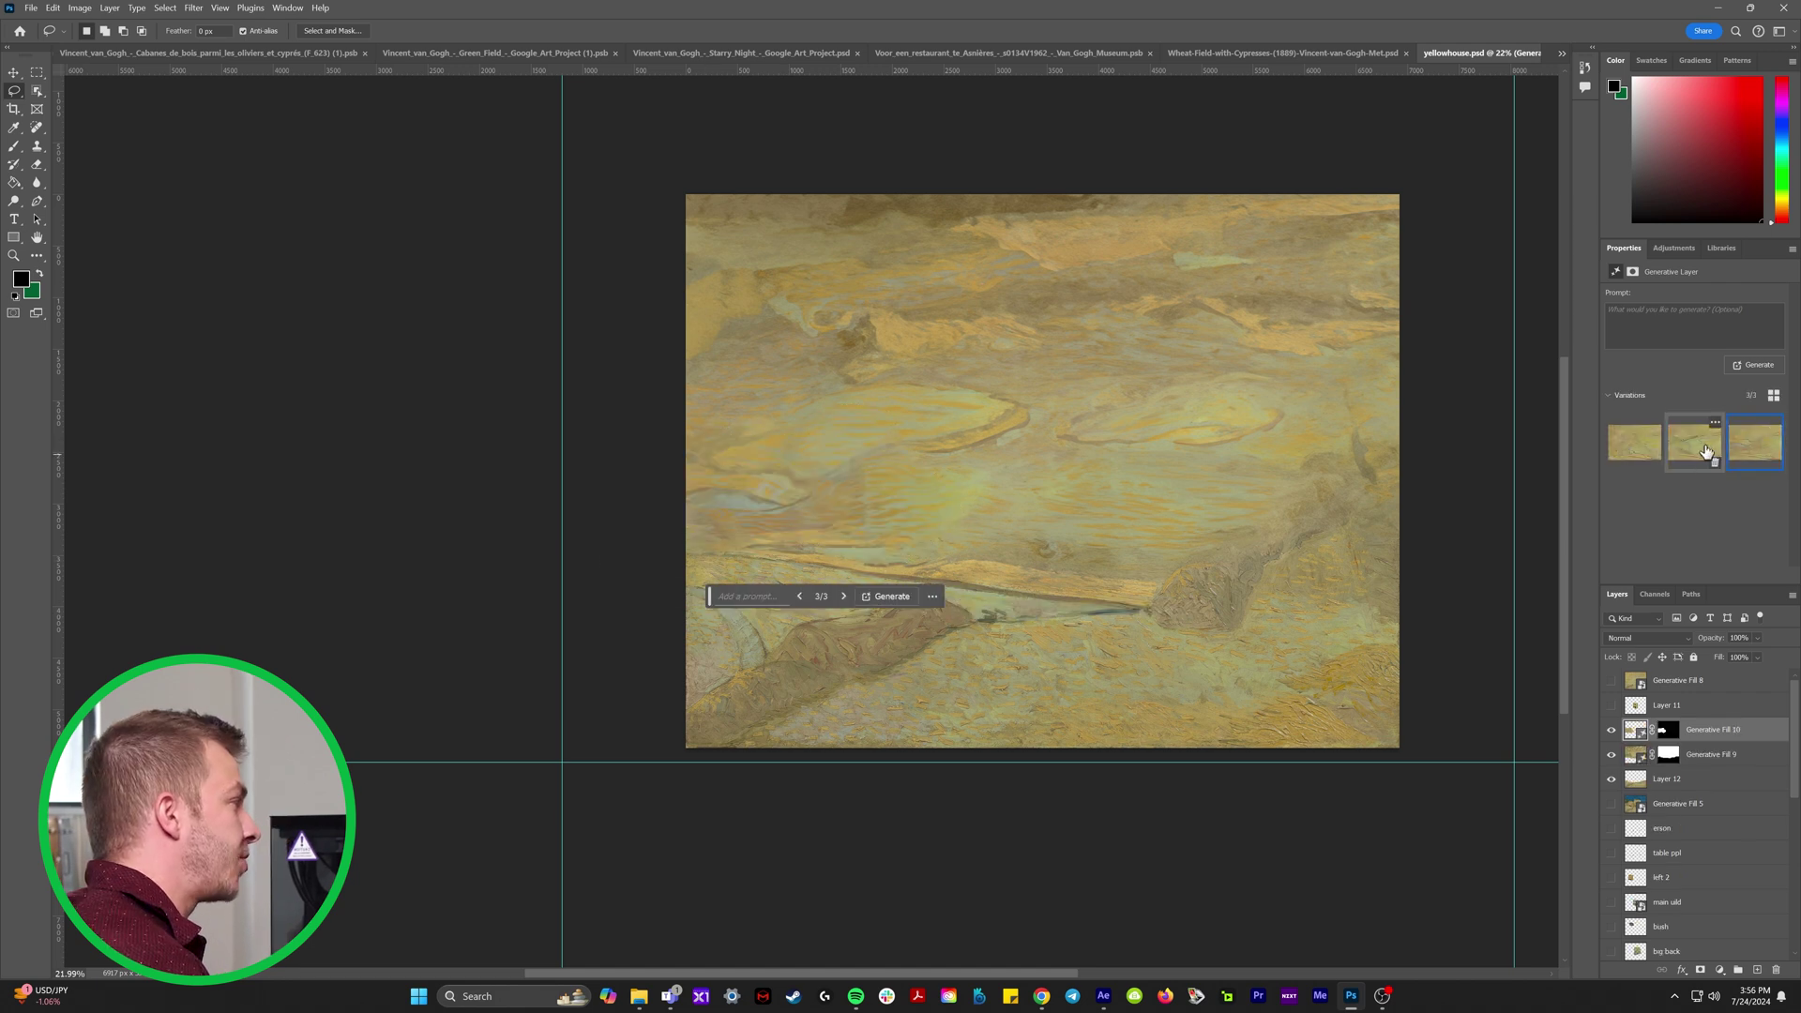
click(1637, 446)
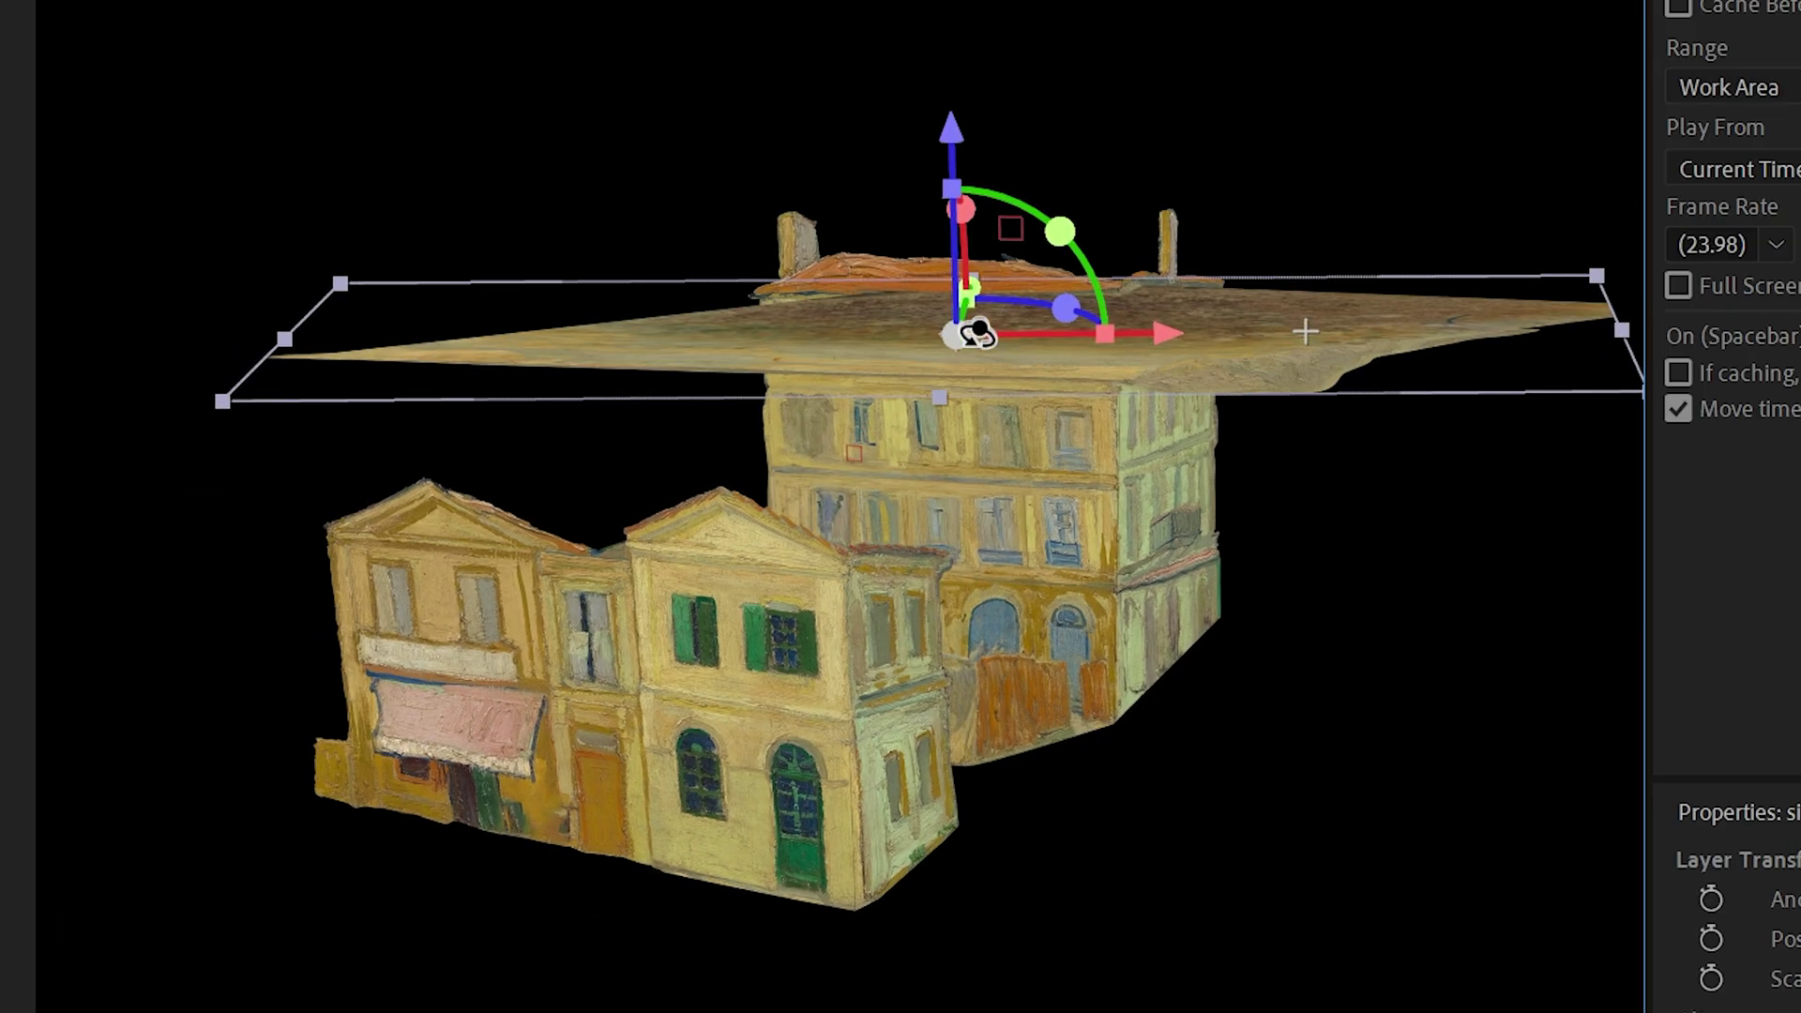
Switch to the After Effects scene and lower the flat ground layer vertically to the base of the buildings.
drag(977, 333, 1025, 322)
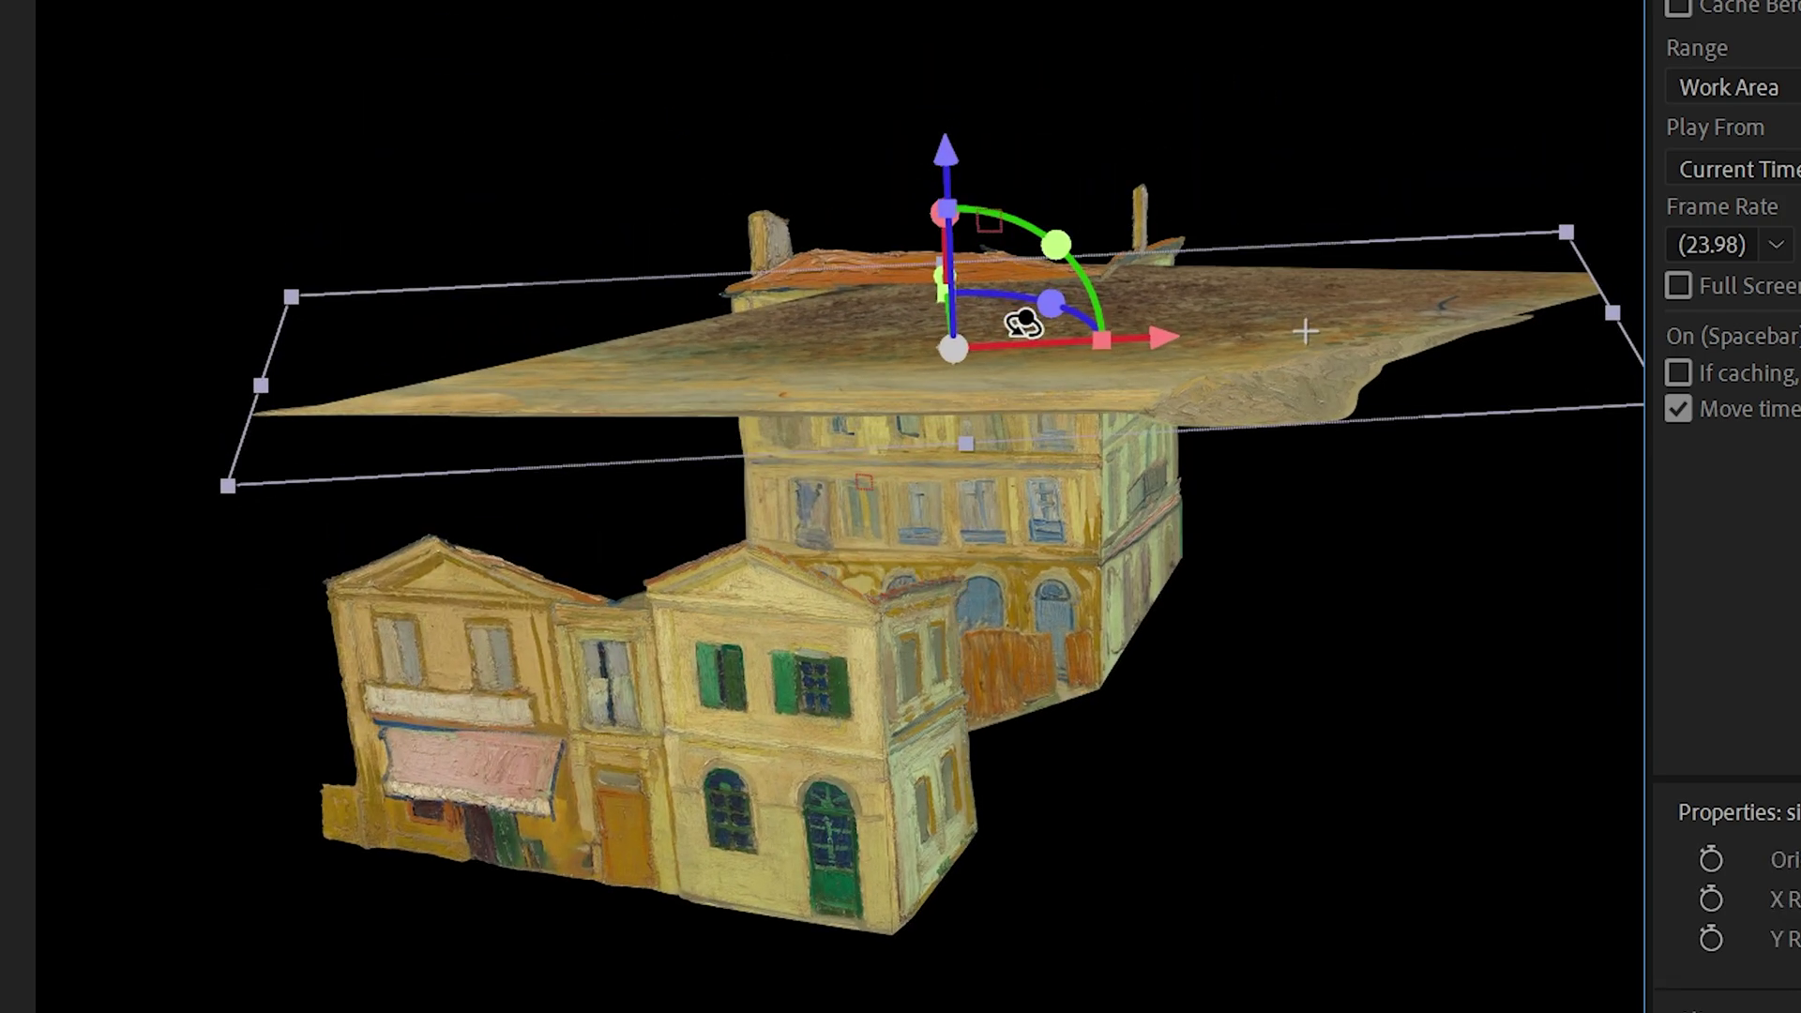
key(v)
drag(952, 188, 975, 627)
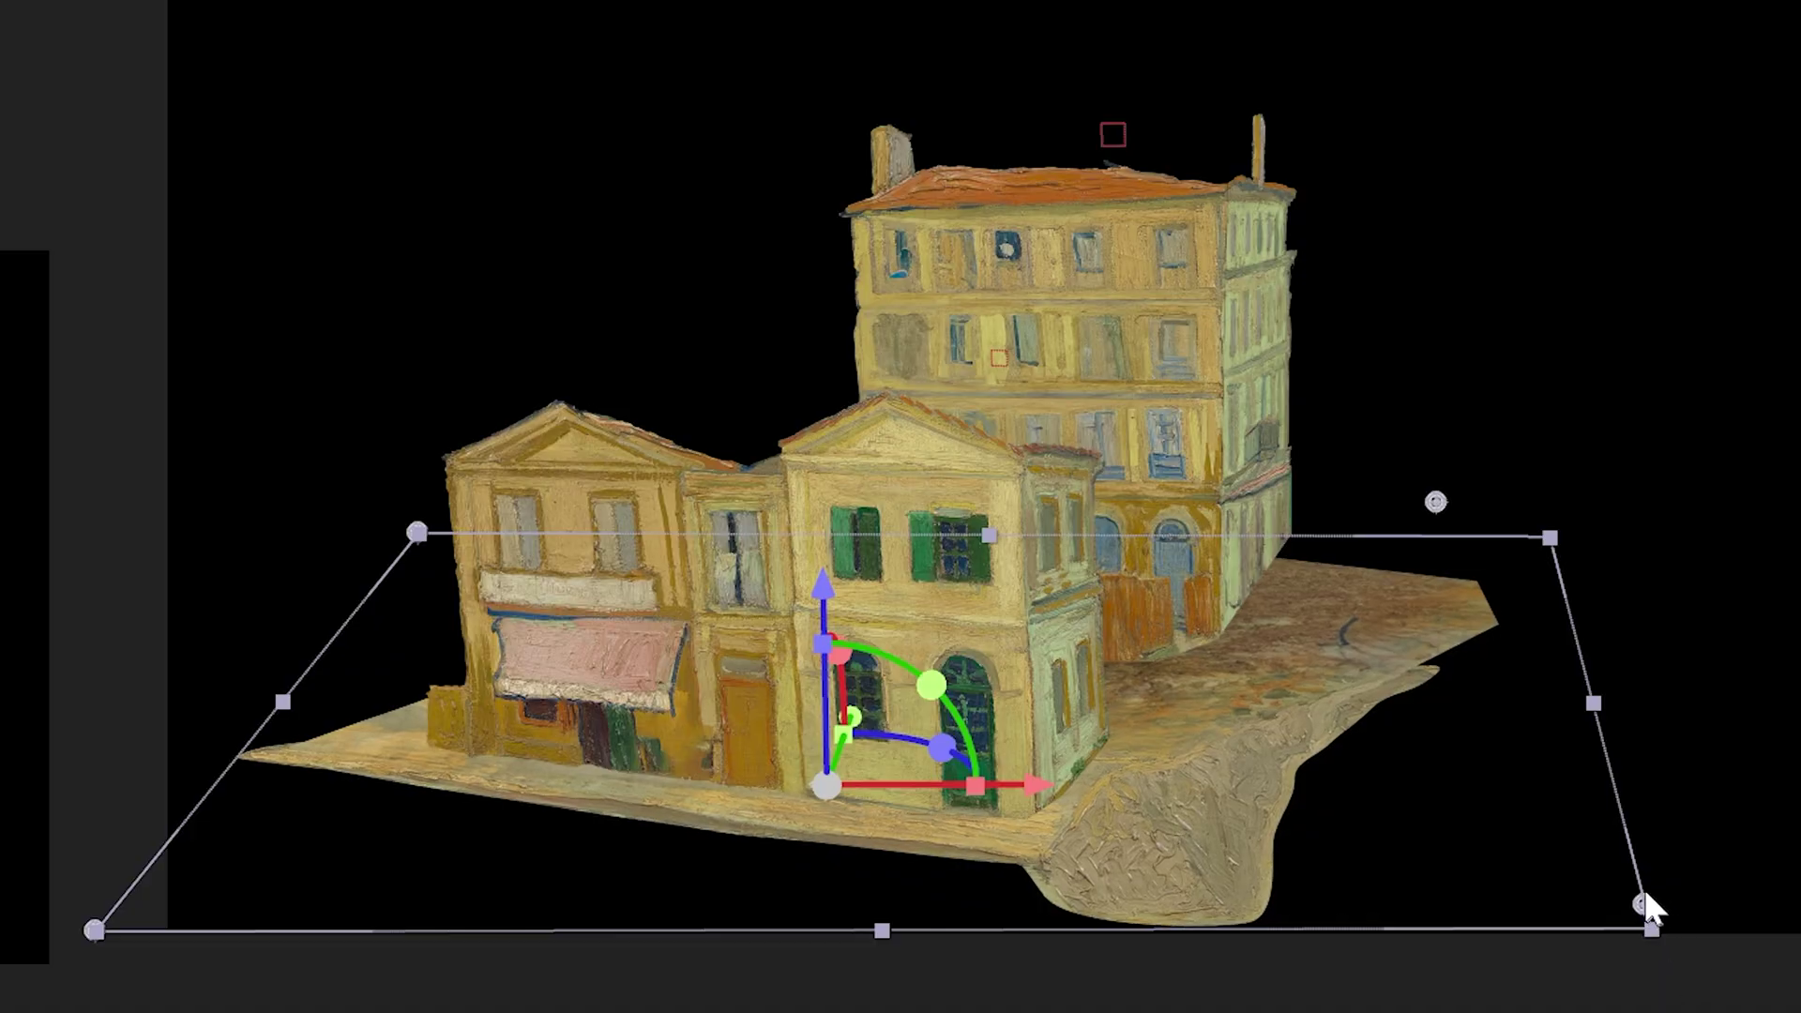
drag(1436, 503, 1338, 512)
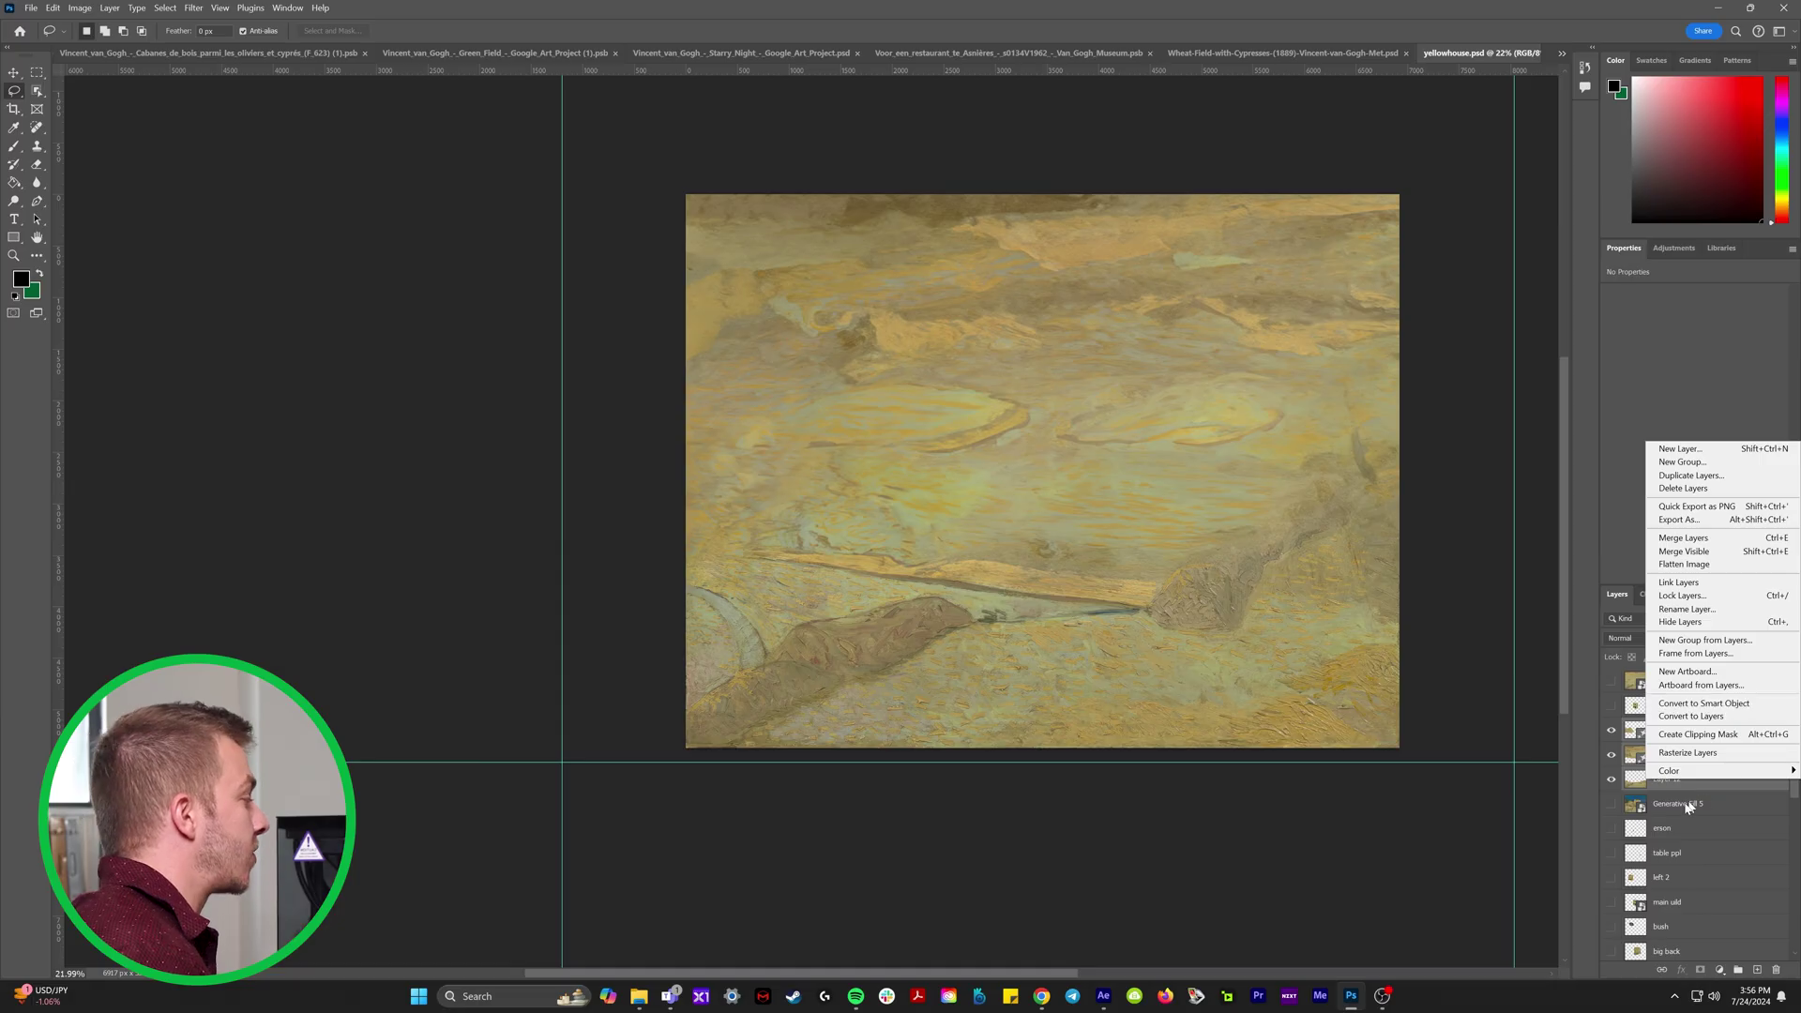
In Photoshop, convert Generative Fill 10, Generative Fill 9 and Layer 12 into one Smart Object and check it by toggling its visibility.
click(1687, 803)
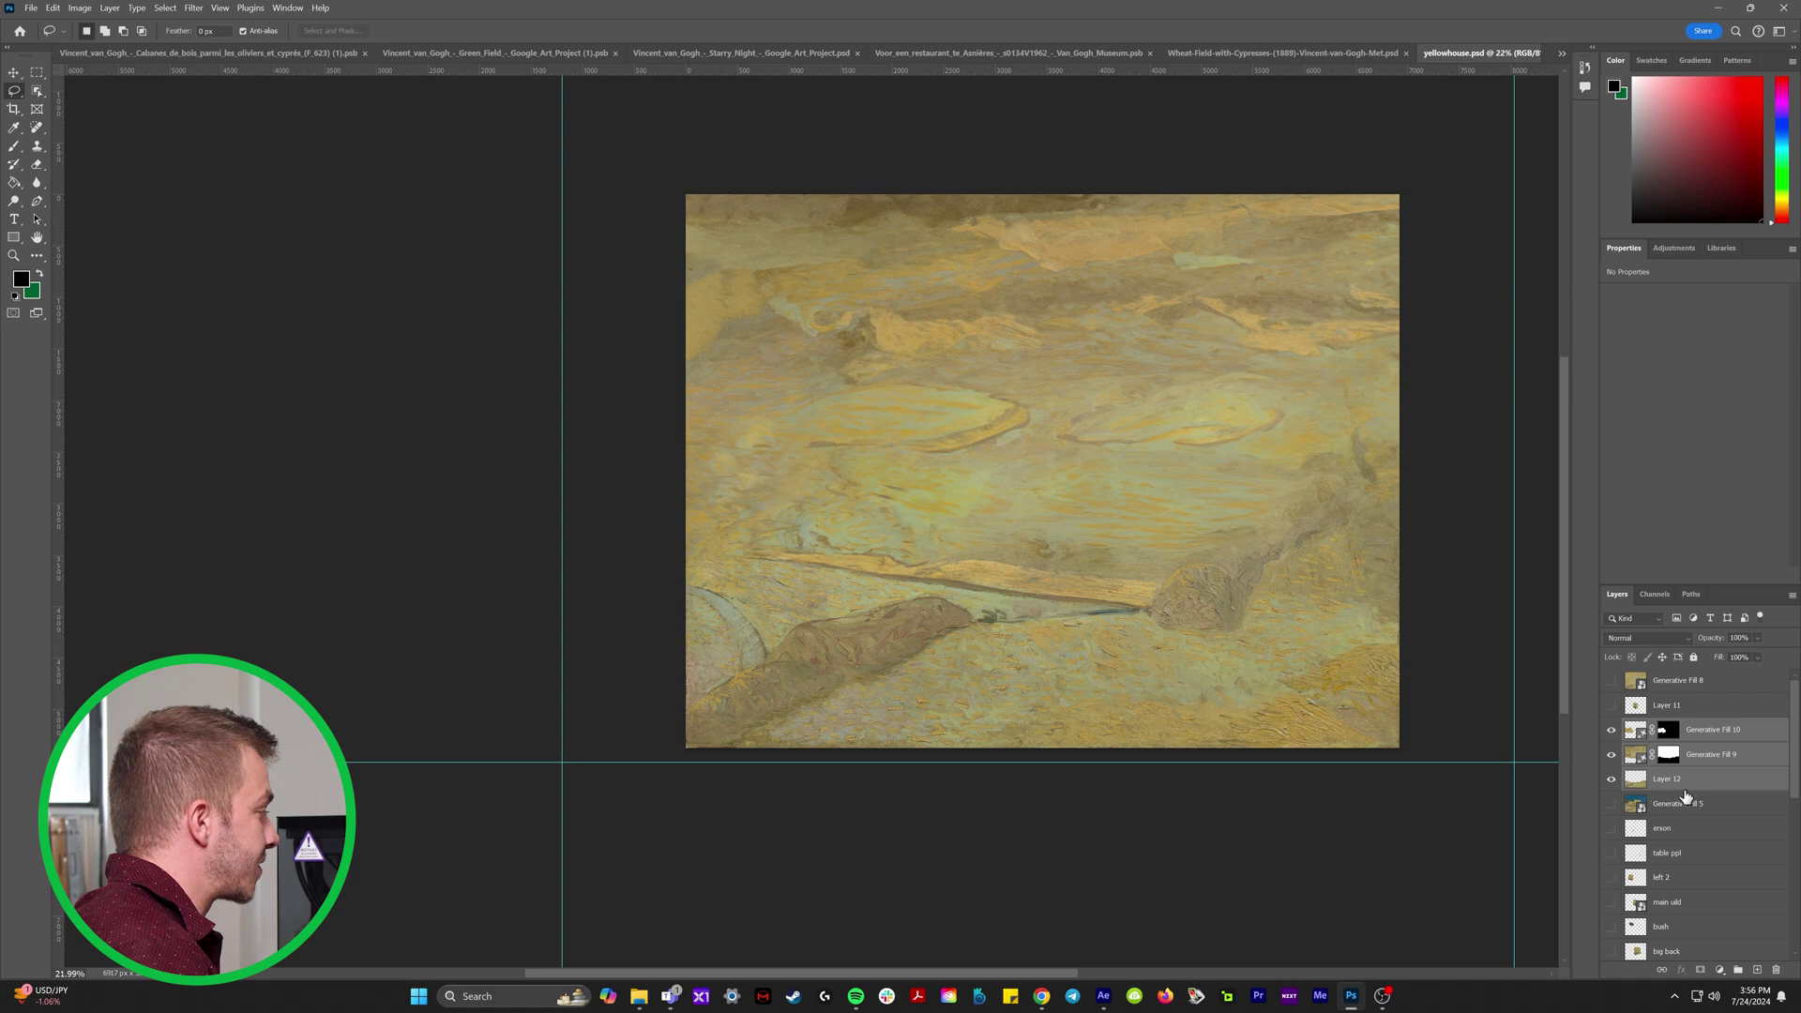
click(1696, 779)
shift+click(1723, 731)
right_click(1662, 632)
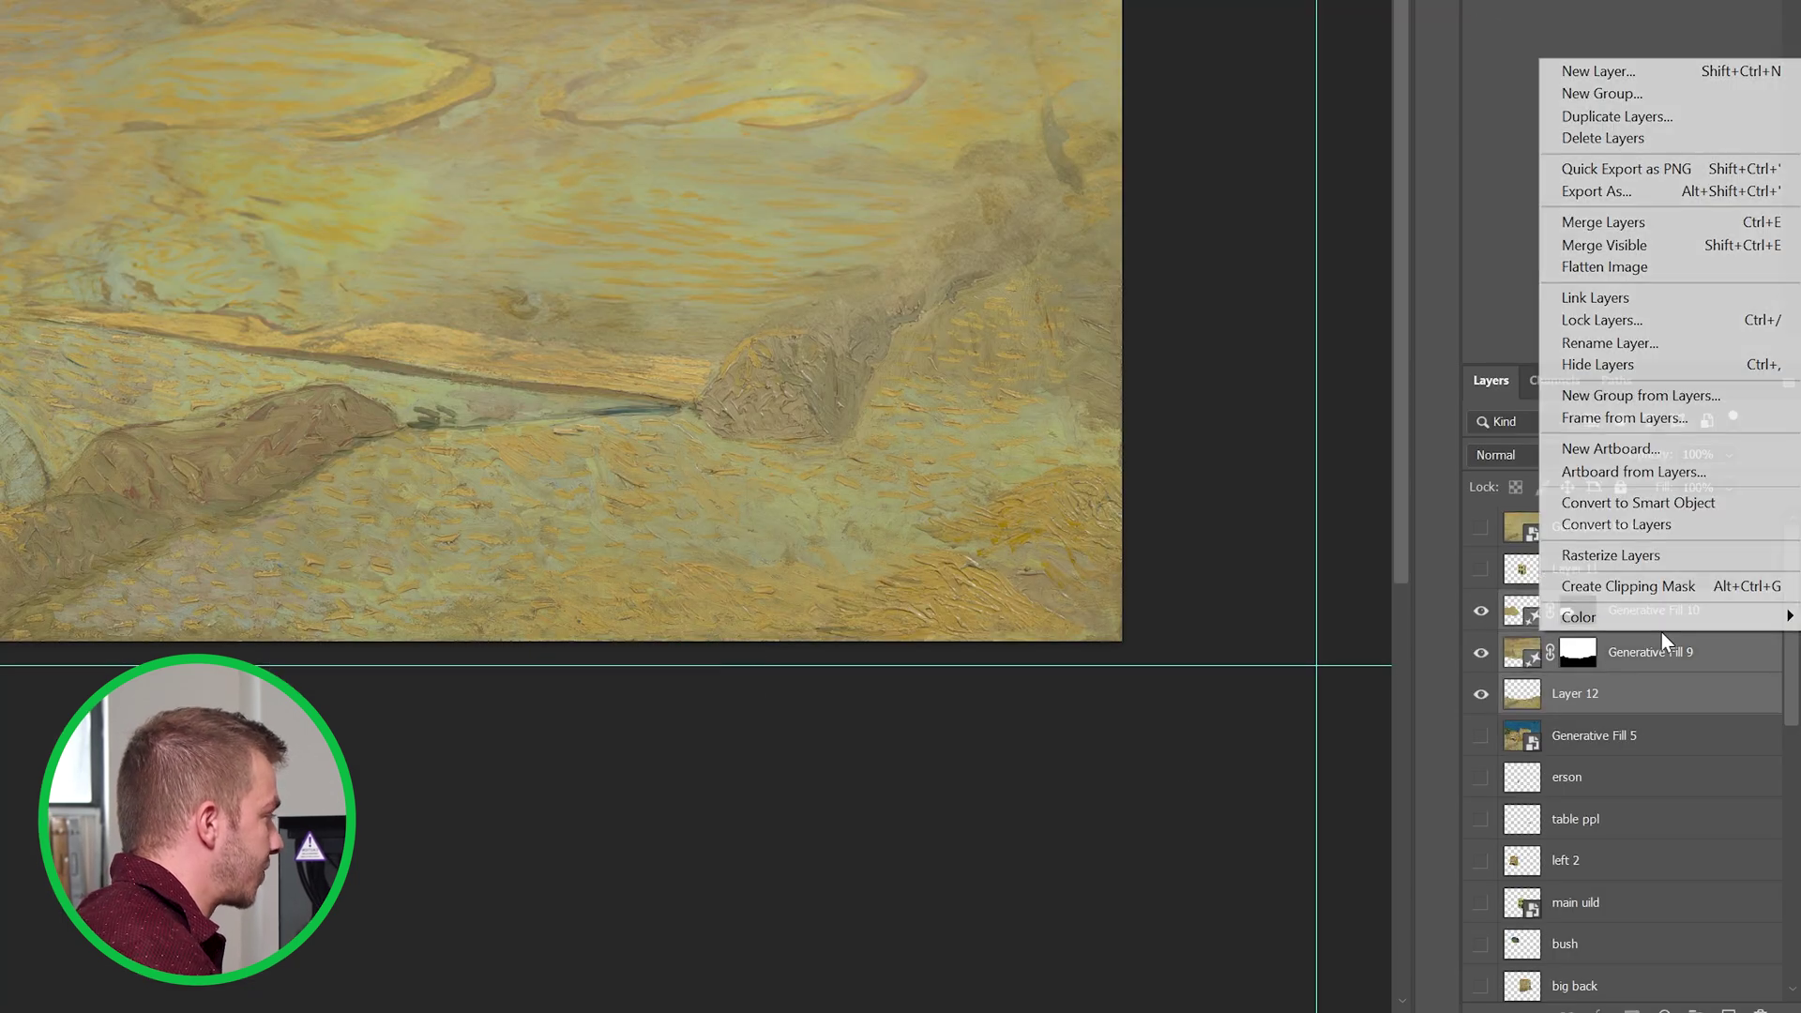
click(1694, 511)
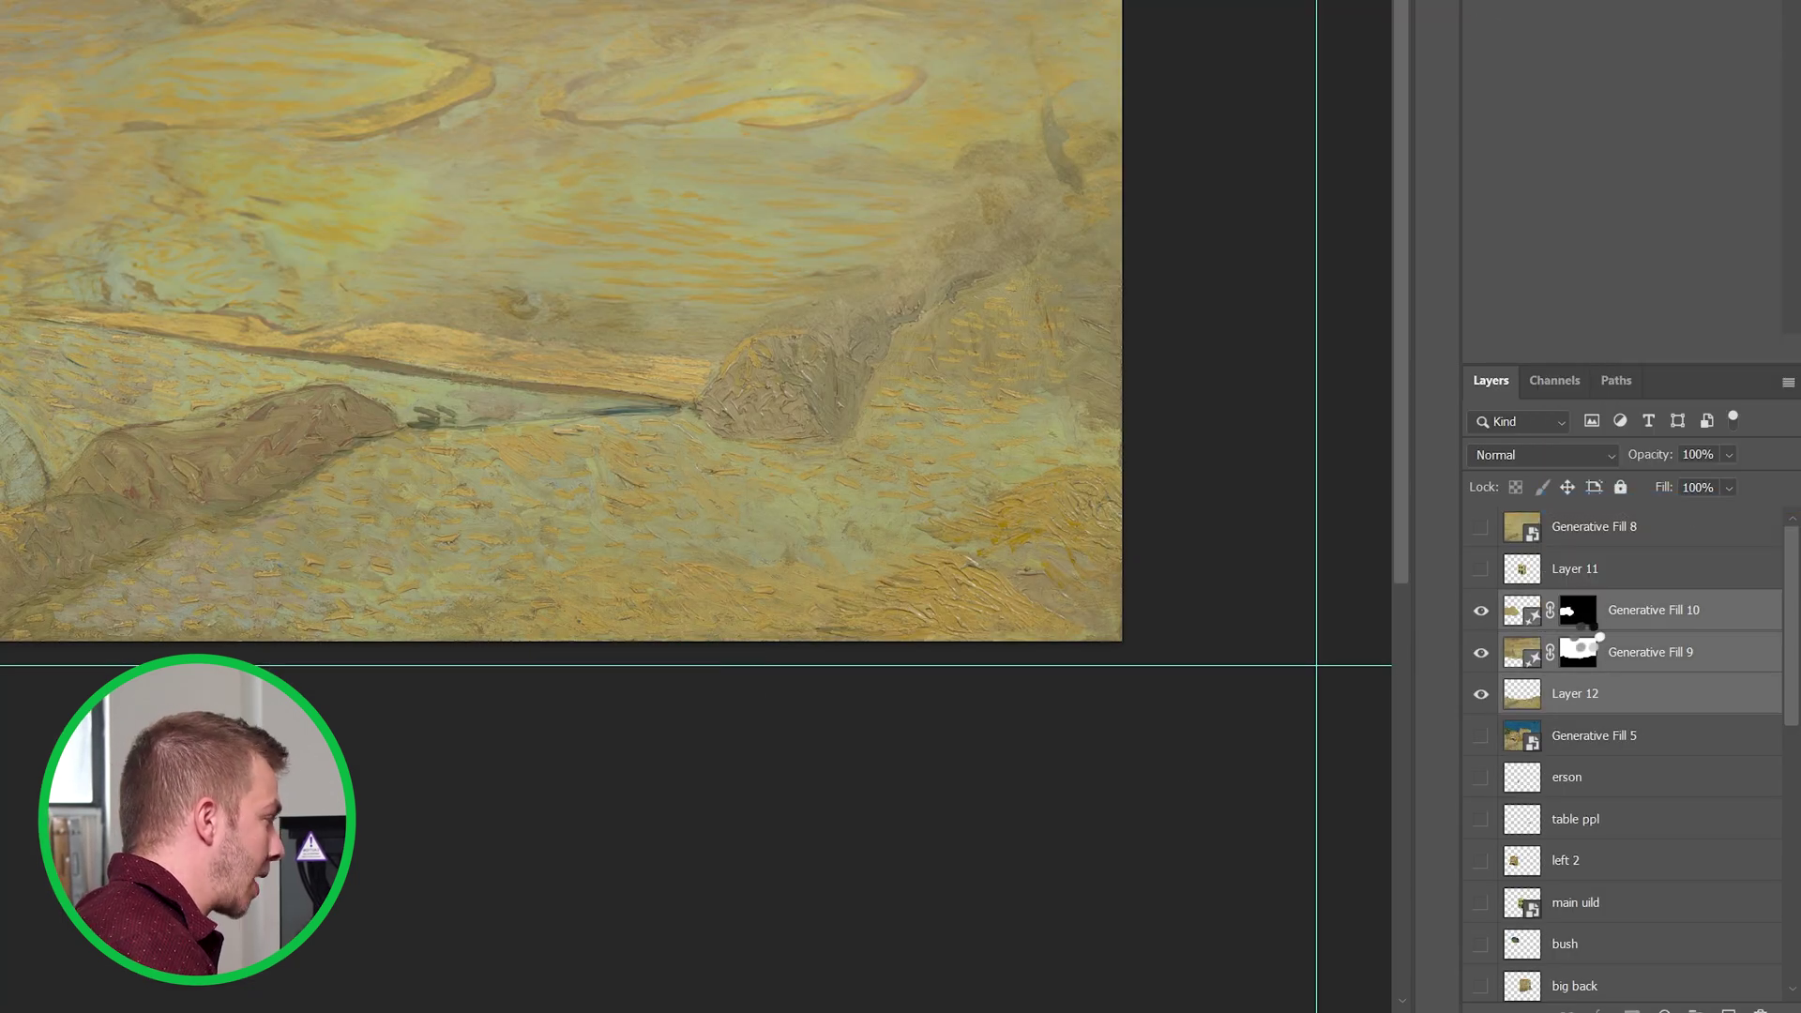
click(1481, 696)
click(1481, 696)
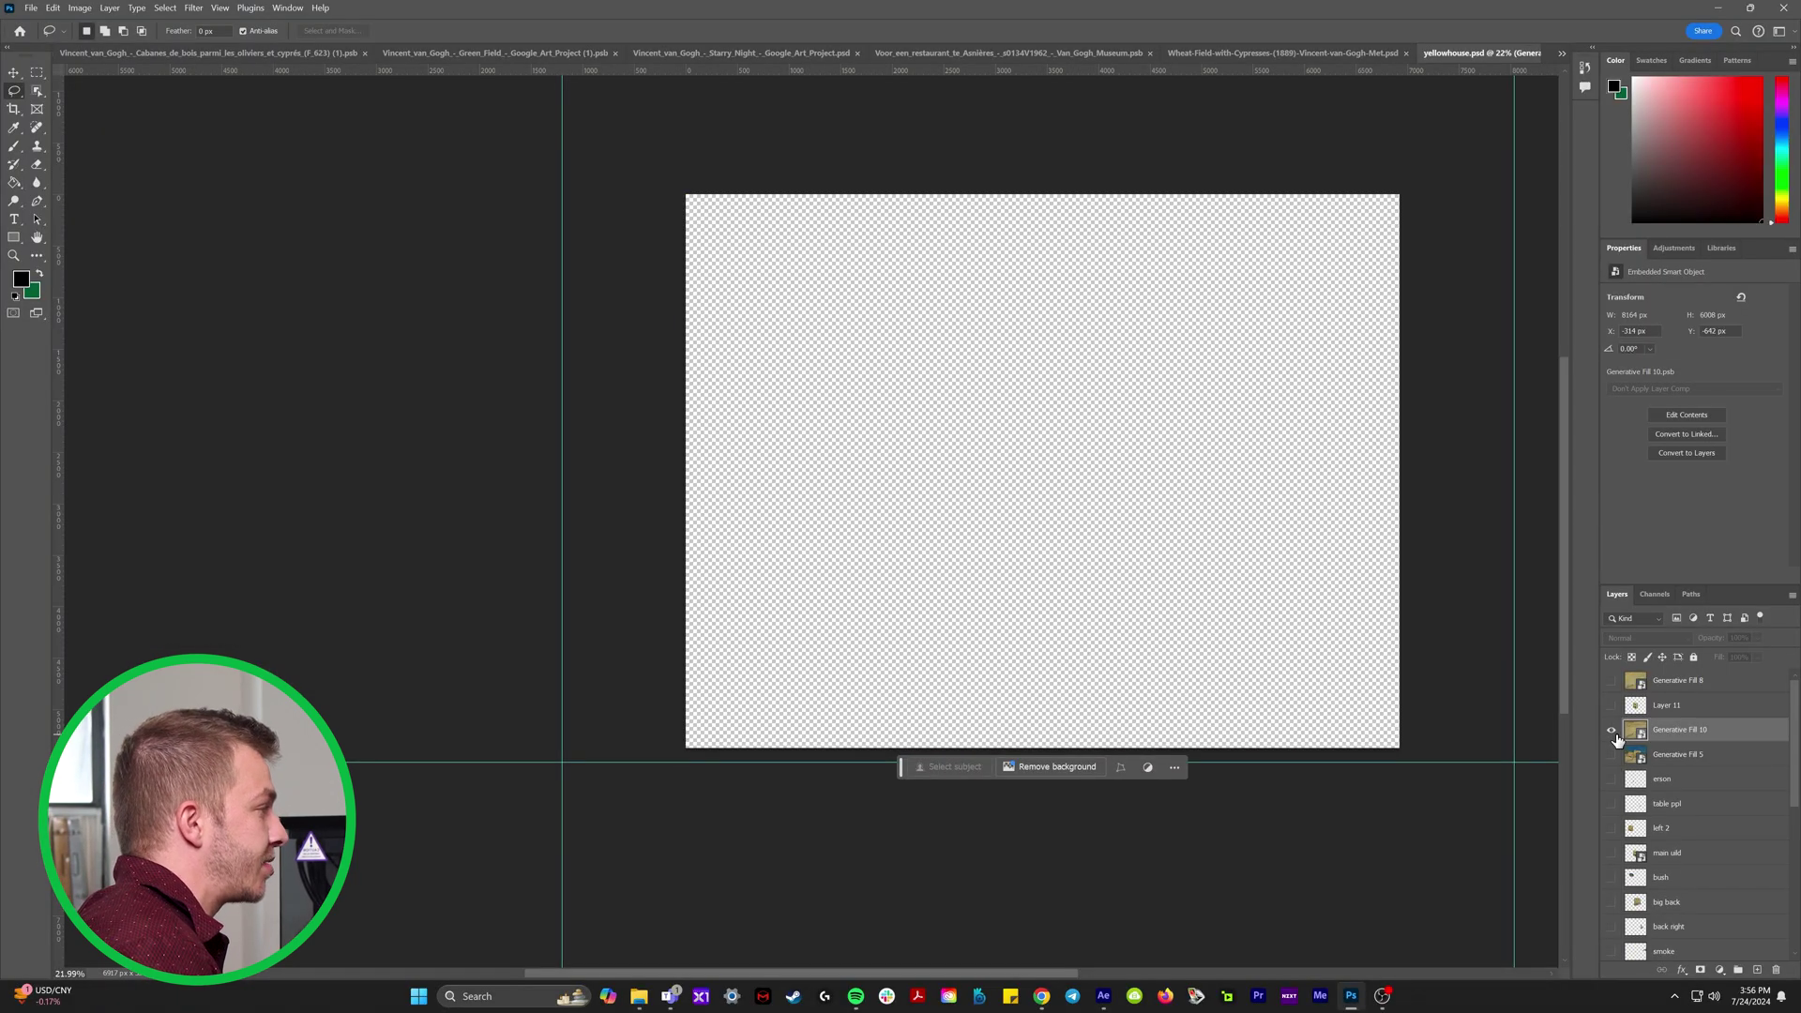
click(1611, 730)
Show the separate building and scenery layers and extend the layer selection from Generative Fill 10 down to the lower Generative Fill layer.
click(1611, 779)
mouse_move(1612, 832)
mouse_down()
mouse_move(1628, 907)
mouse_move(1610, 927)
mouse_up()
scroll(1627, 907, down, 1)
scroll(1634, 906, down, 1)
scroll(1679, 825, down, 3)
shift+click(1685, 945)
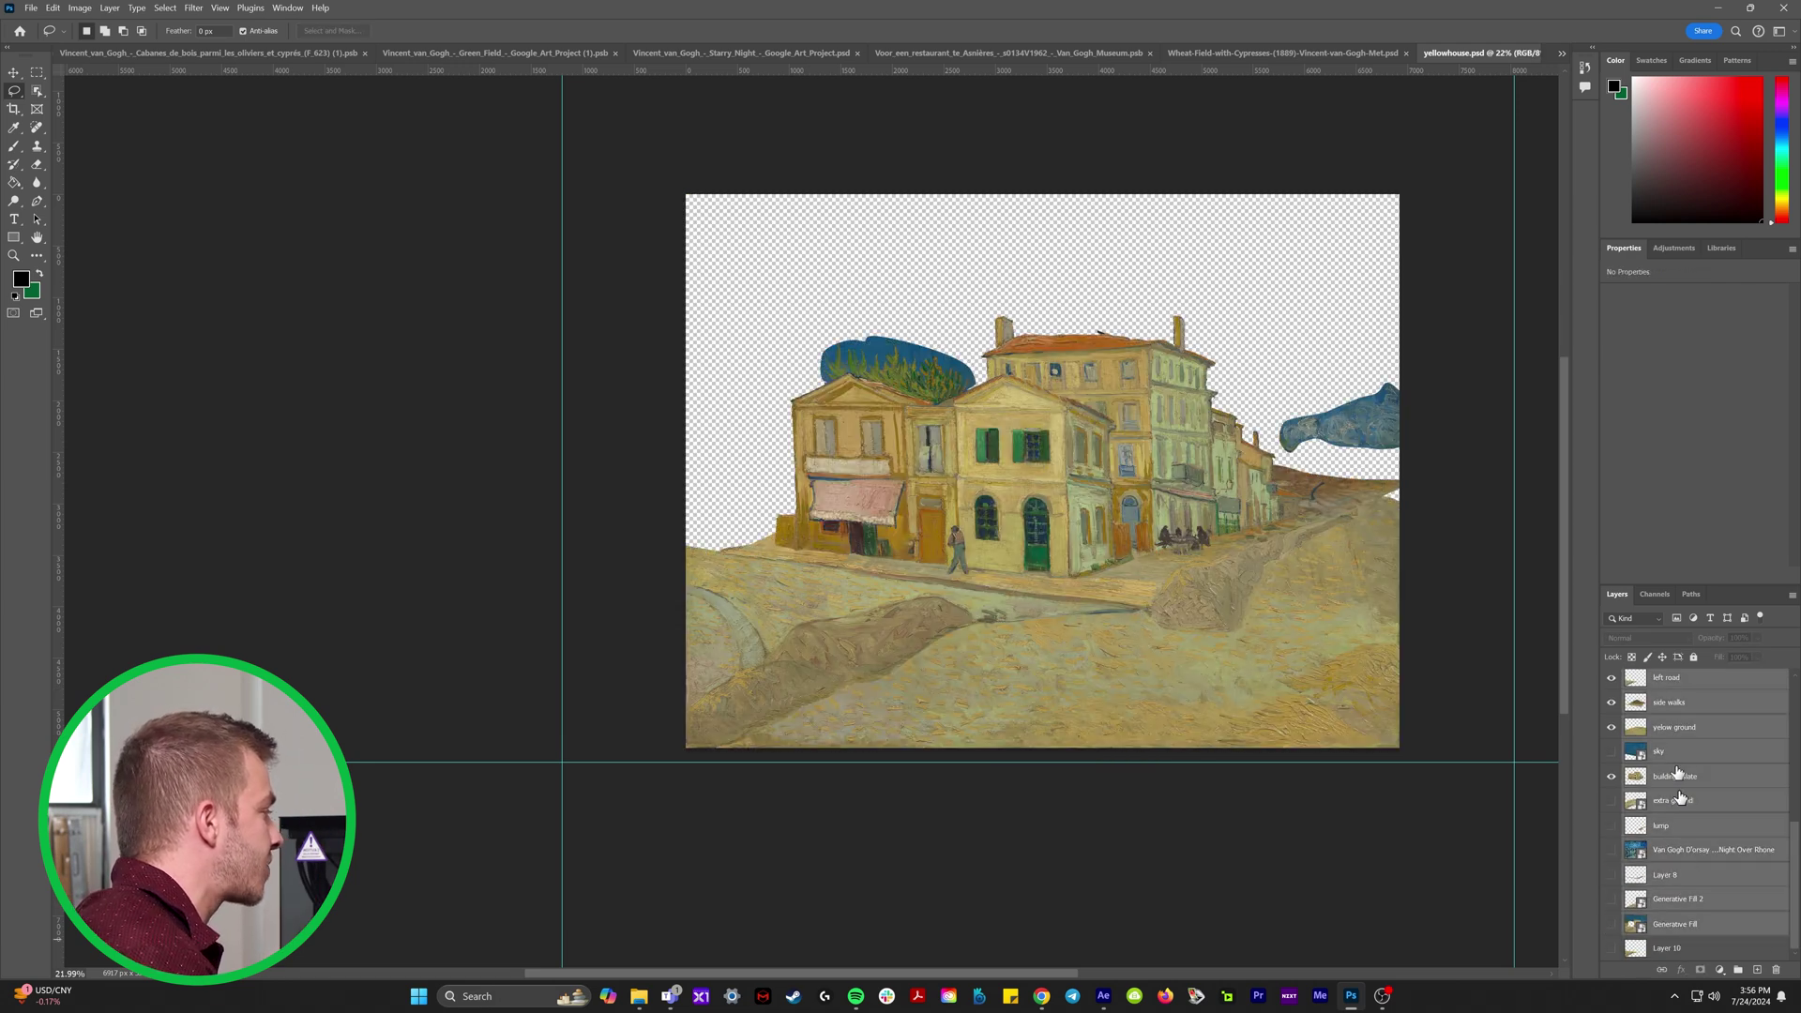
Quick-export the selected building and scenery layers as PNG files.
right_click(1679, 731)
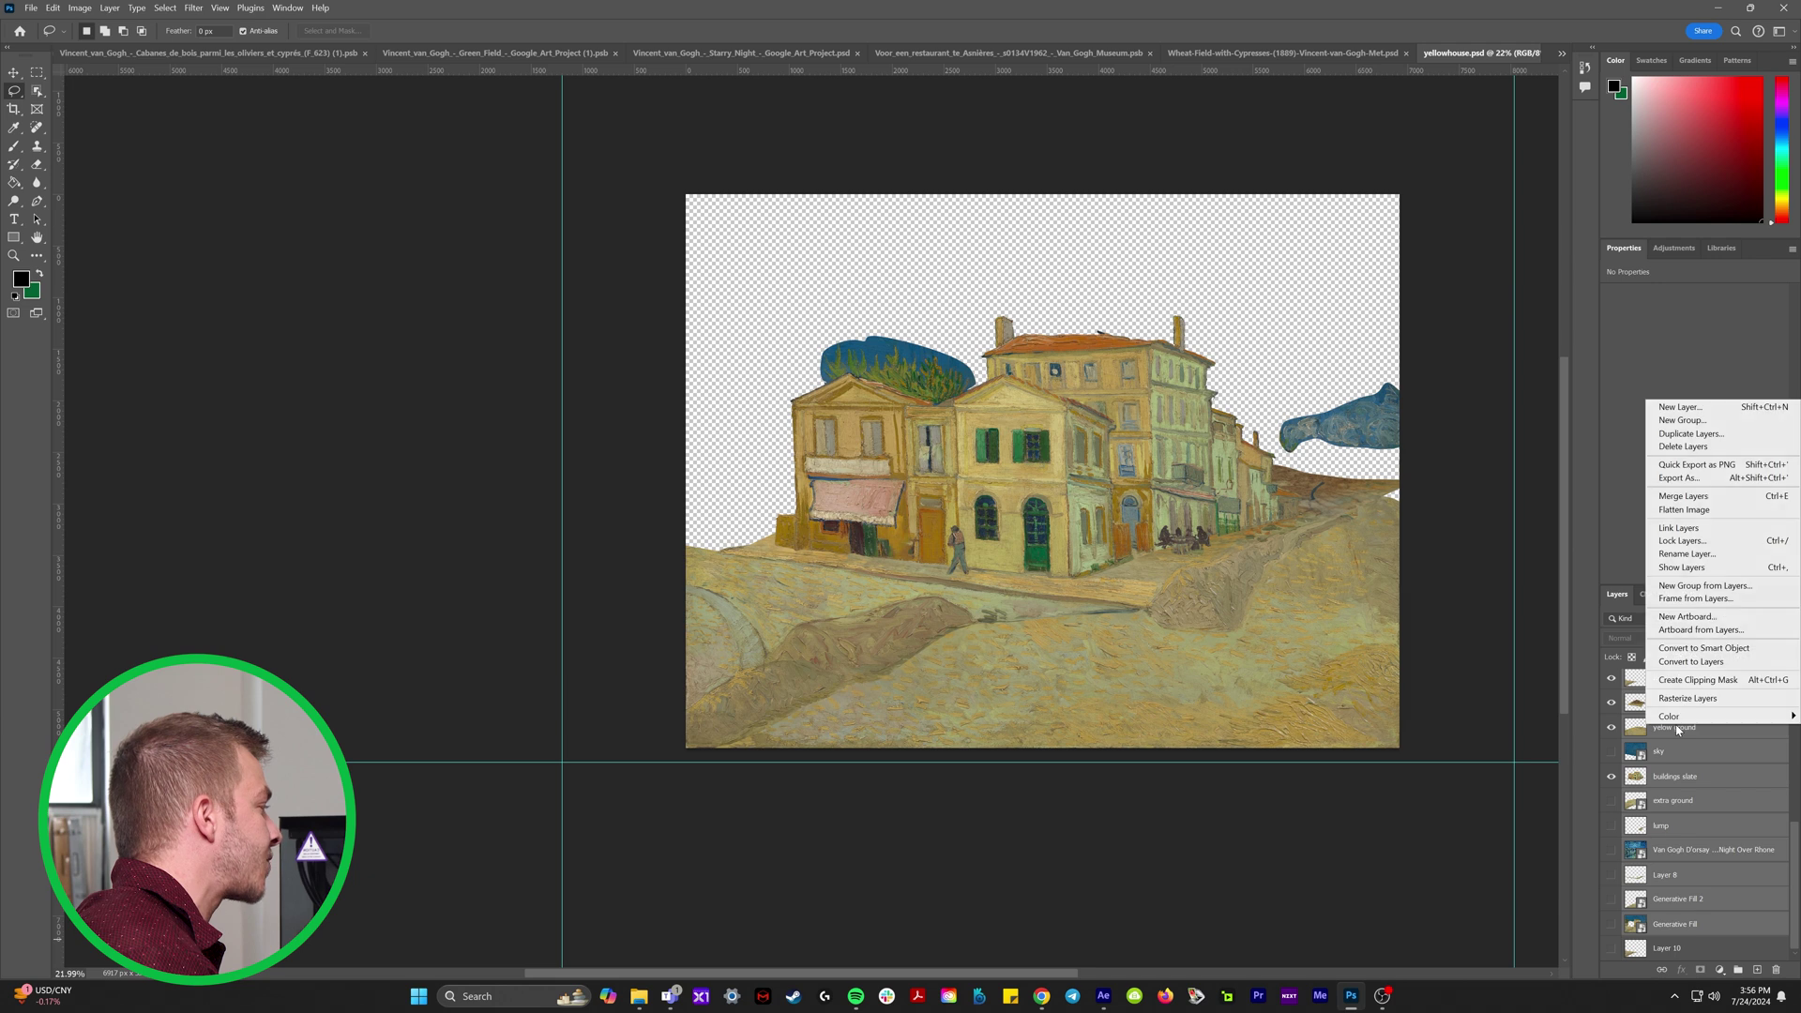
click(1694, 466)
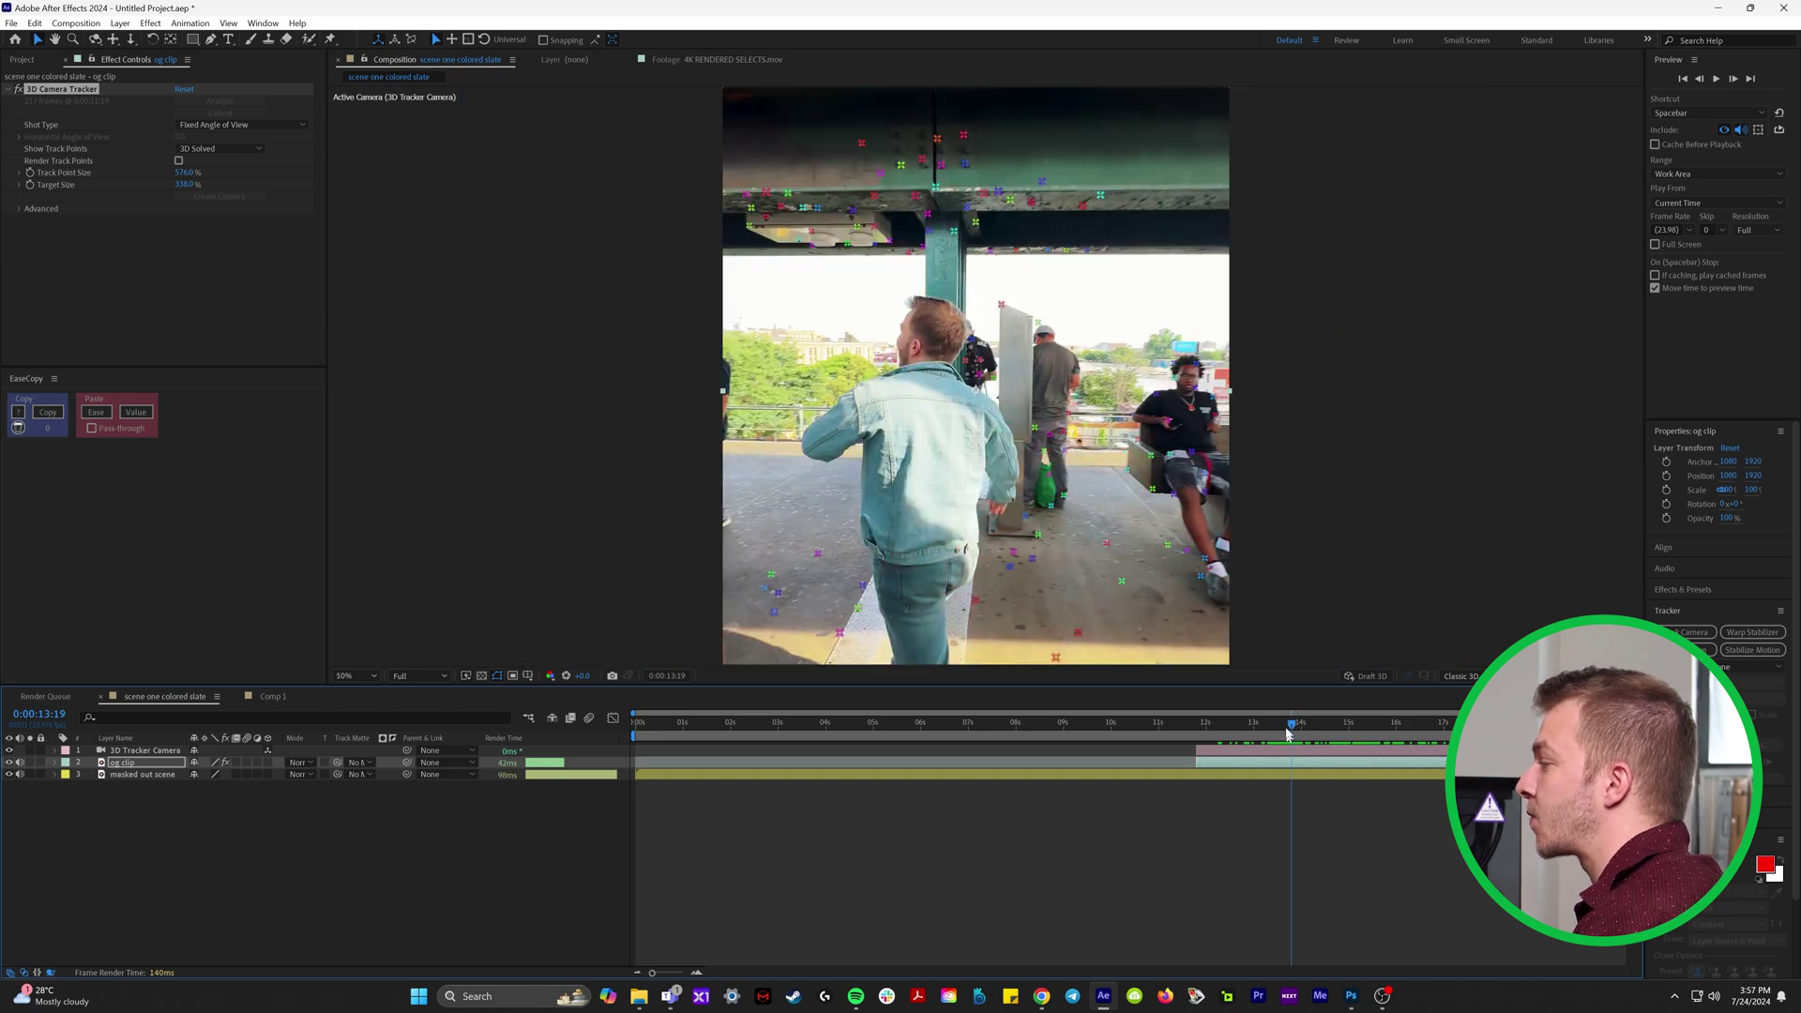
In After Effects, create a solid and camera from a track point beside the railway tracks and rotate the solid upright.
drag(1292, 724, 1440, 738)
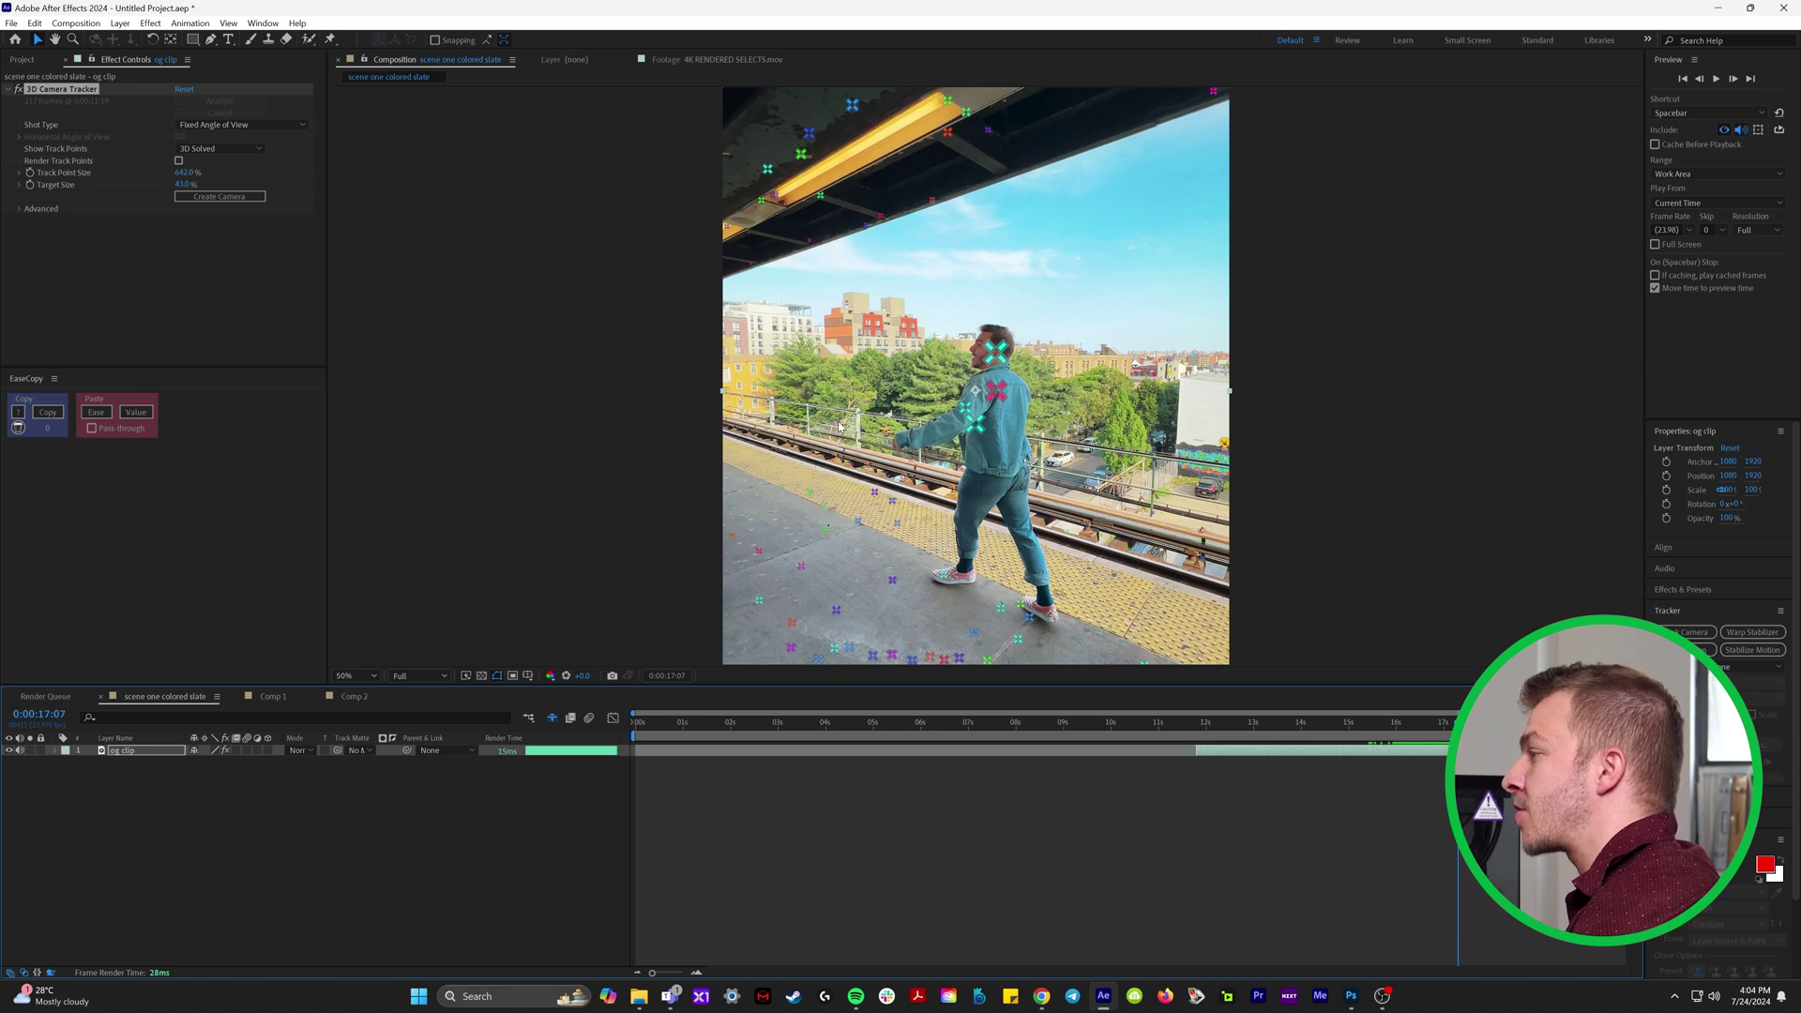
right_click(840, 427)
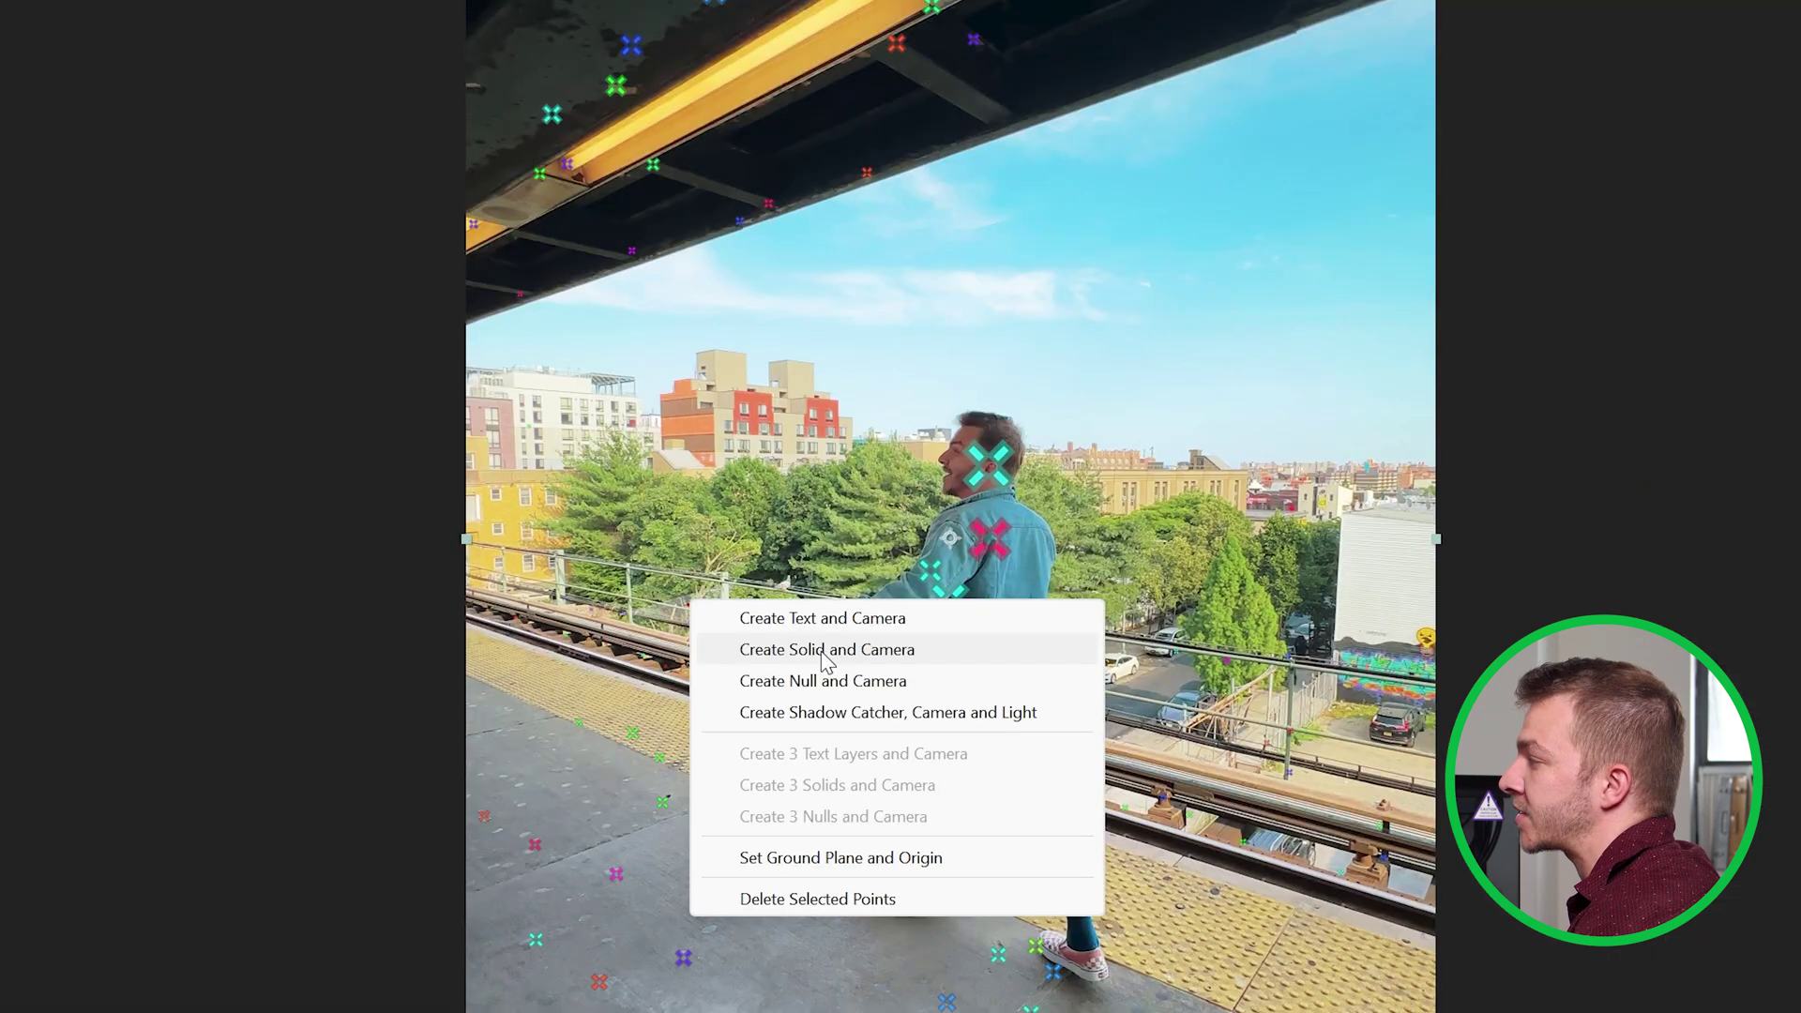
click(823, 652)
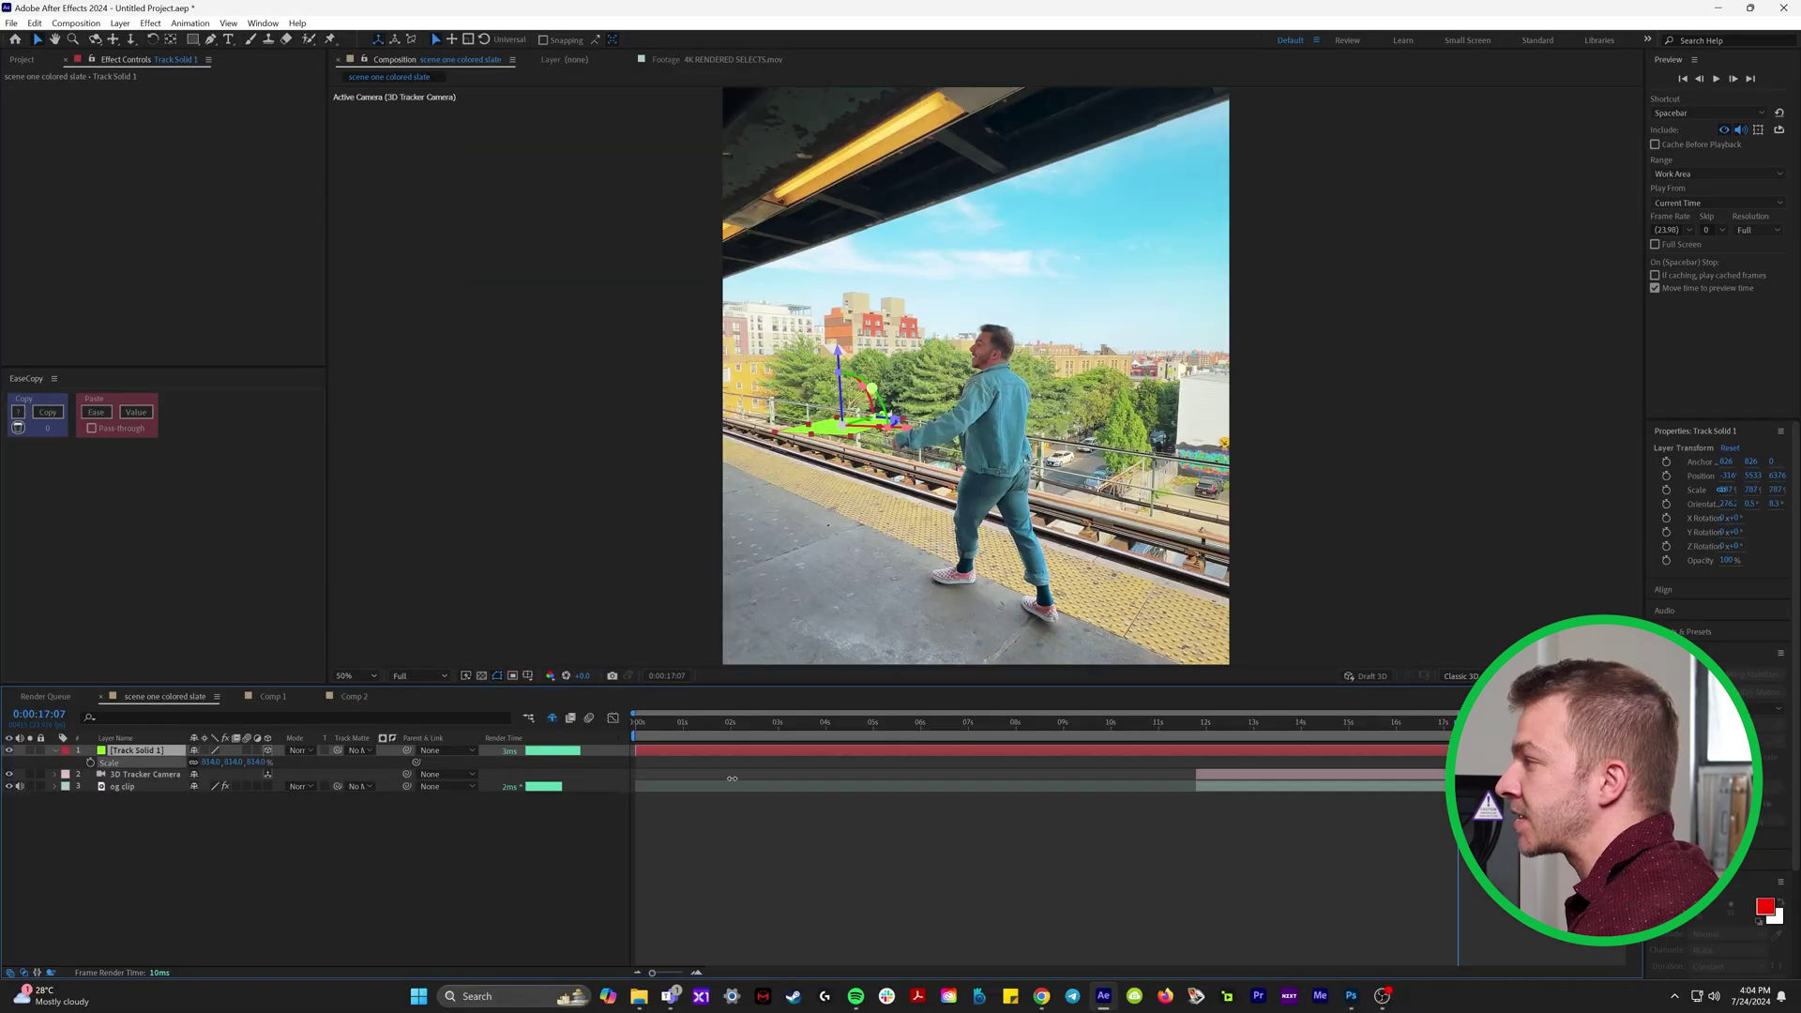
drag(860, 384, 816, 385)
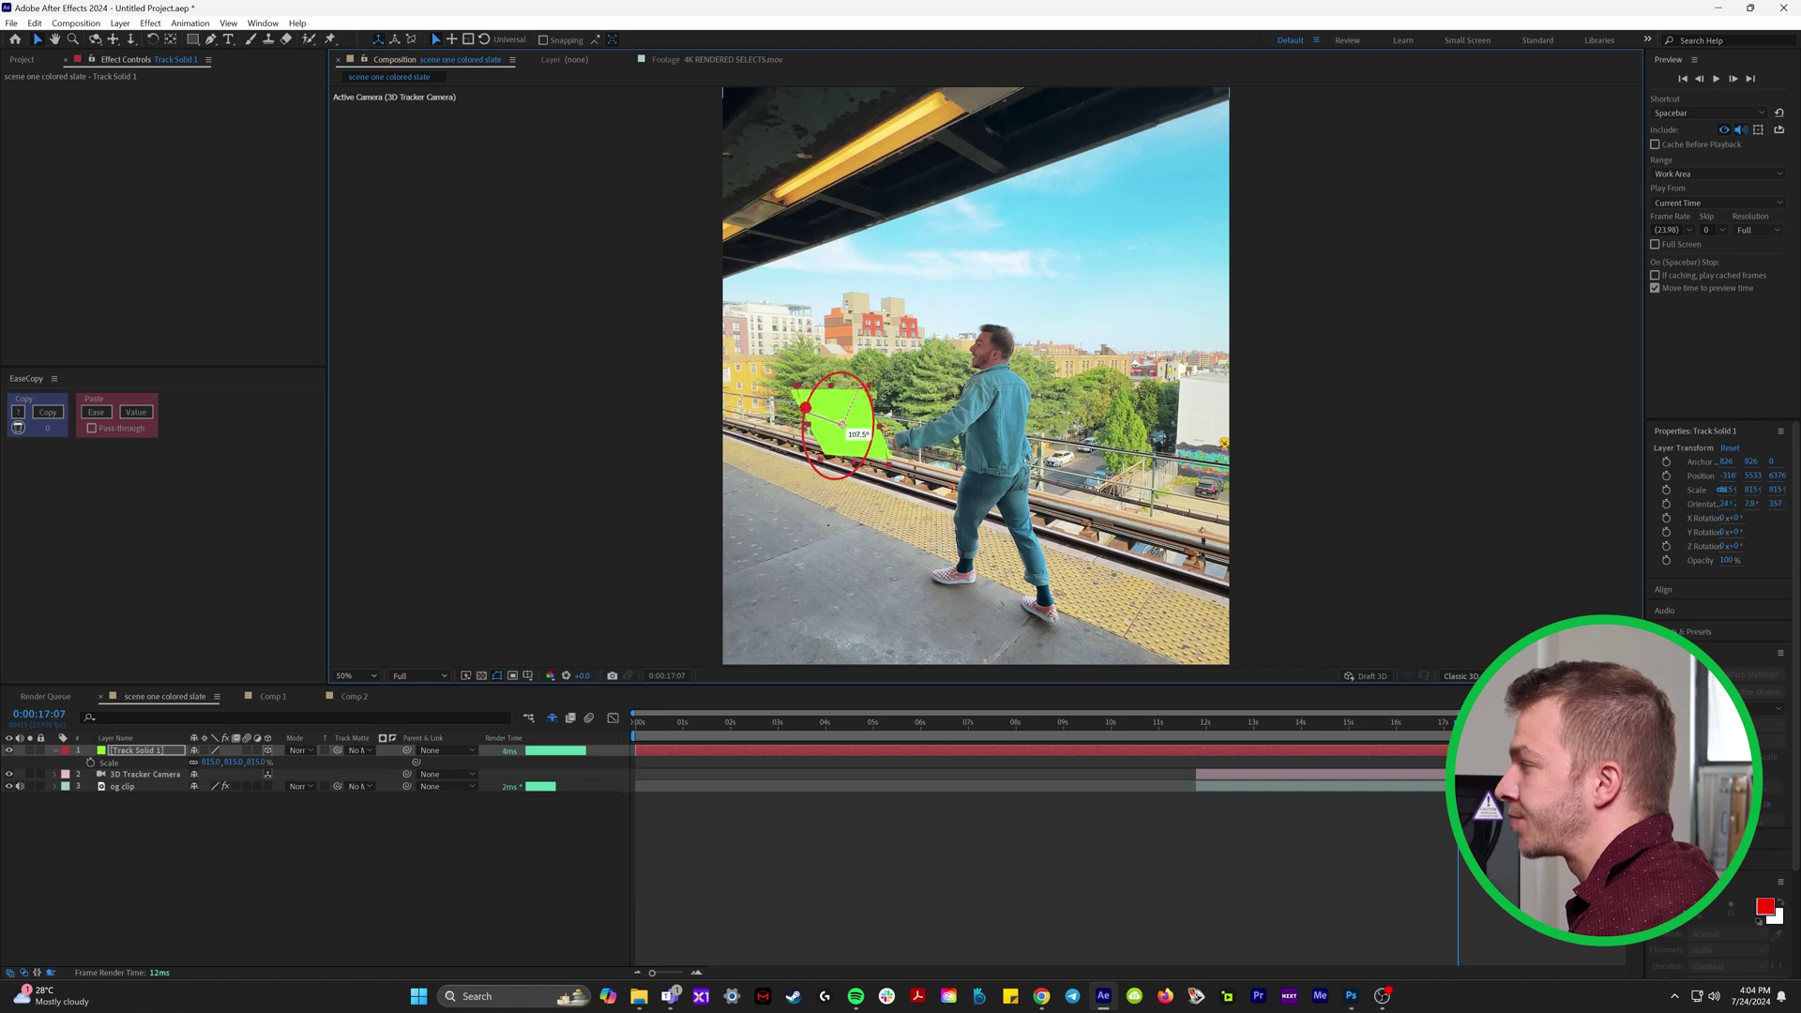
mouse_move(1452, 721)
mouse_down()
mouse_move(1393, 723)
mouse_move(1520, 723)
mouse_move(1448, 724)
mouse_move(1472, 723)
mouse_up()
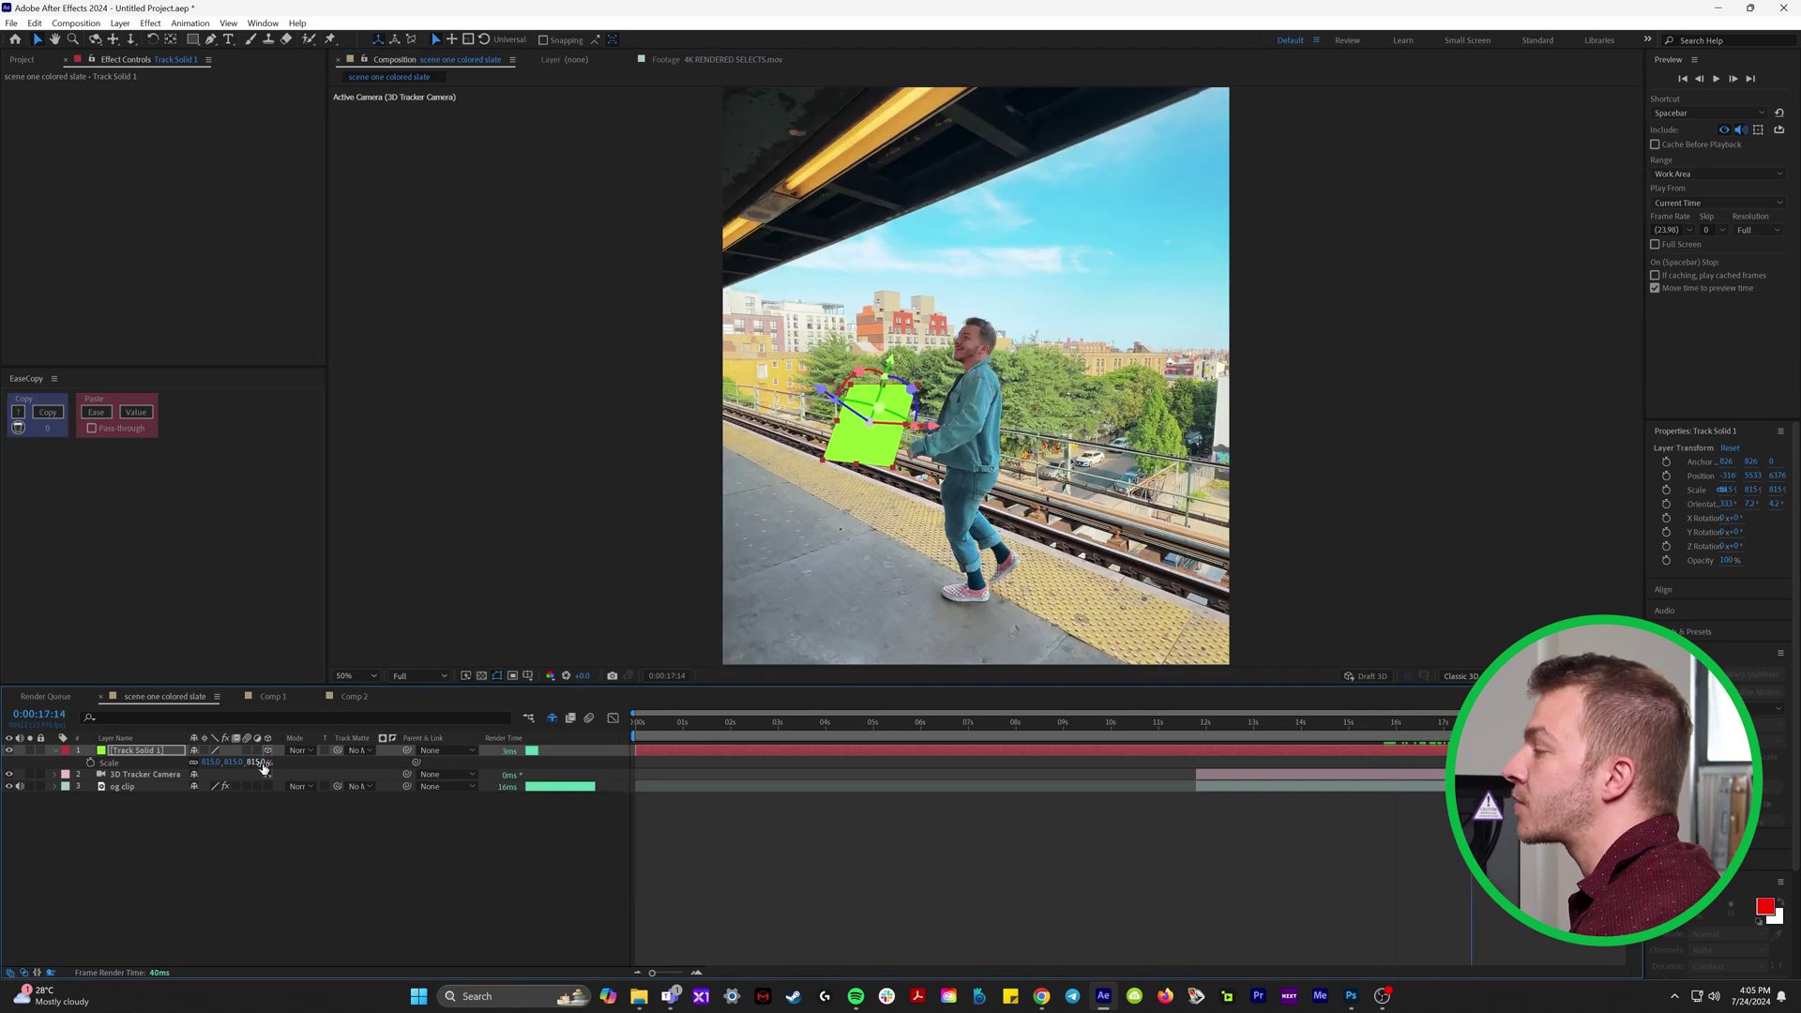
Open the 3D Tracker Camera's settings and look at its film size, focal length and lens preset.
click(134, 776)
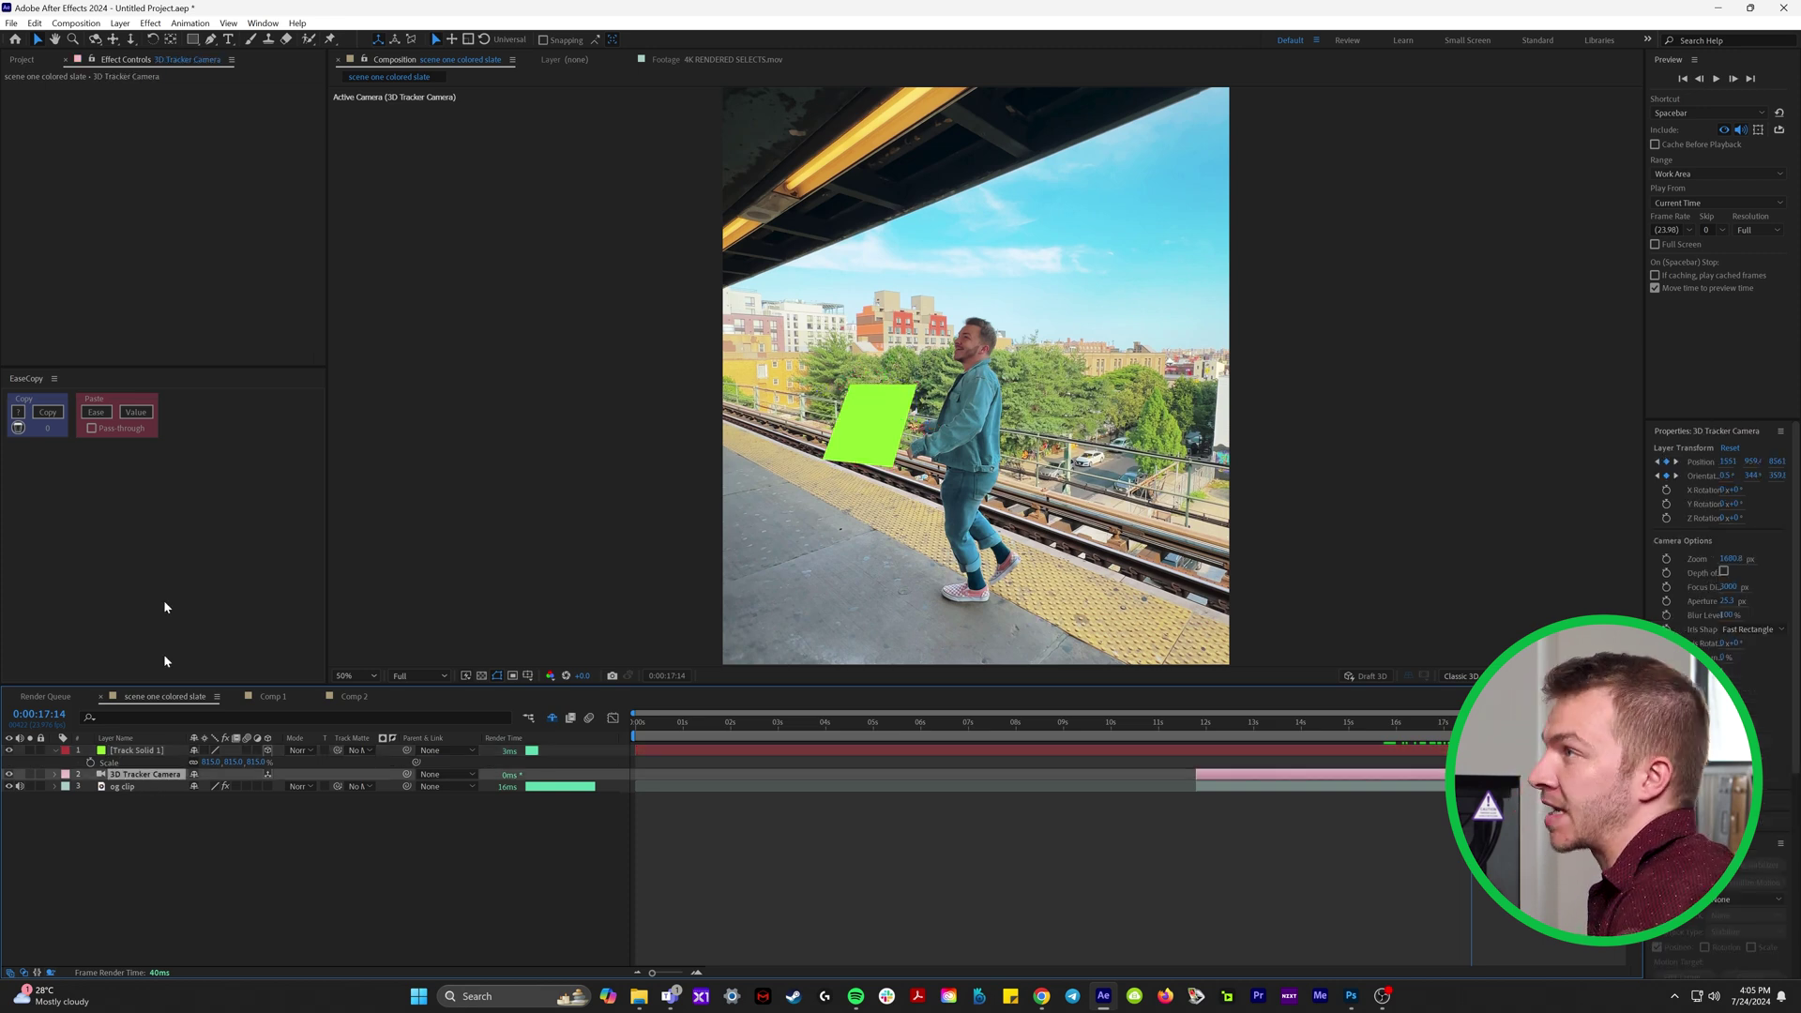
double_click(145, 775)
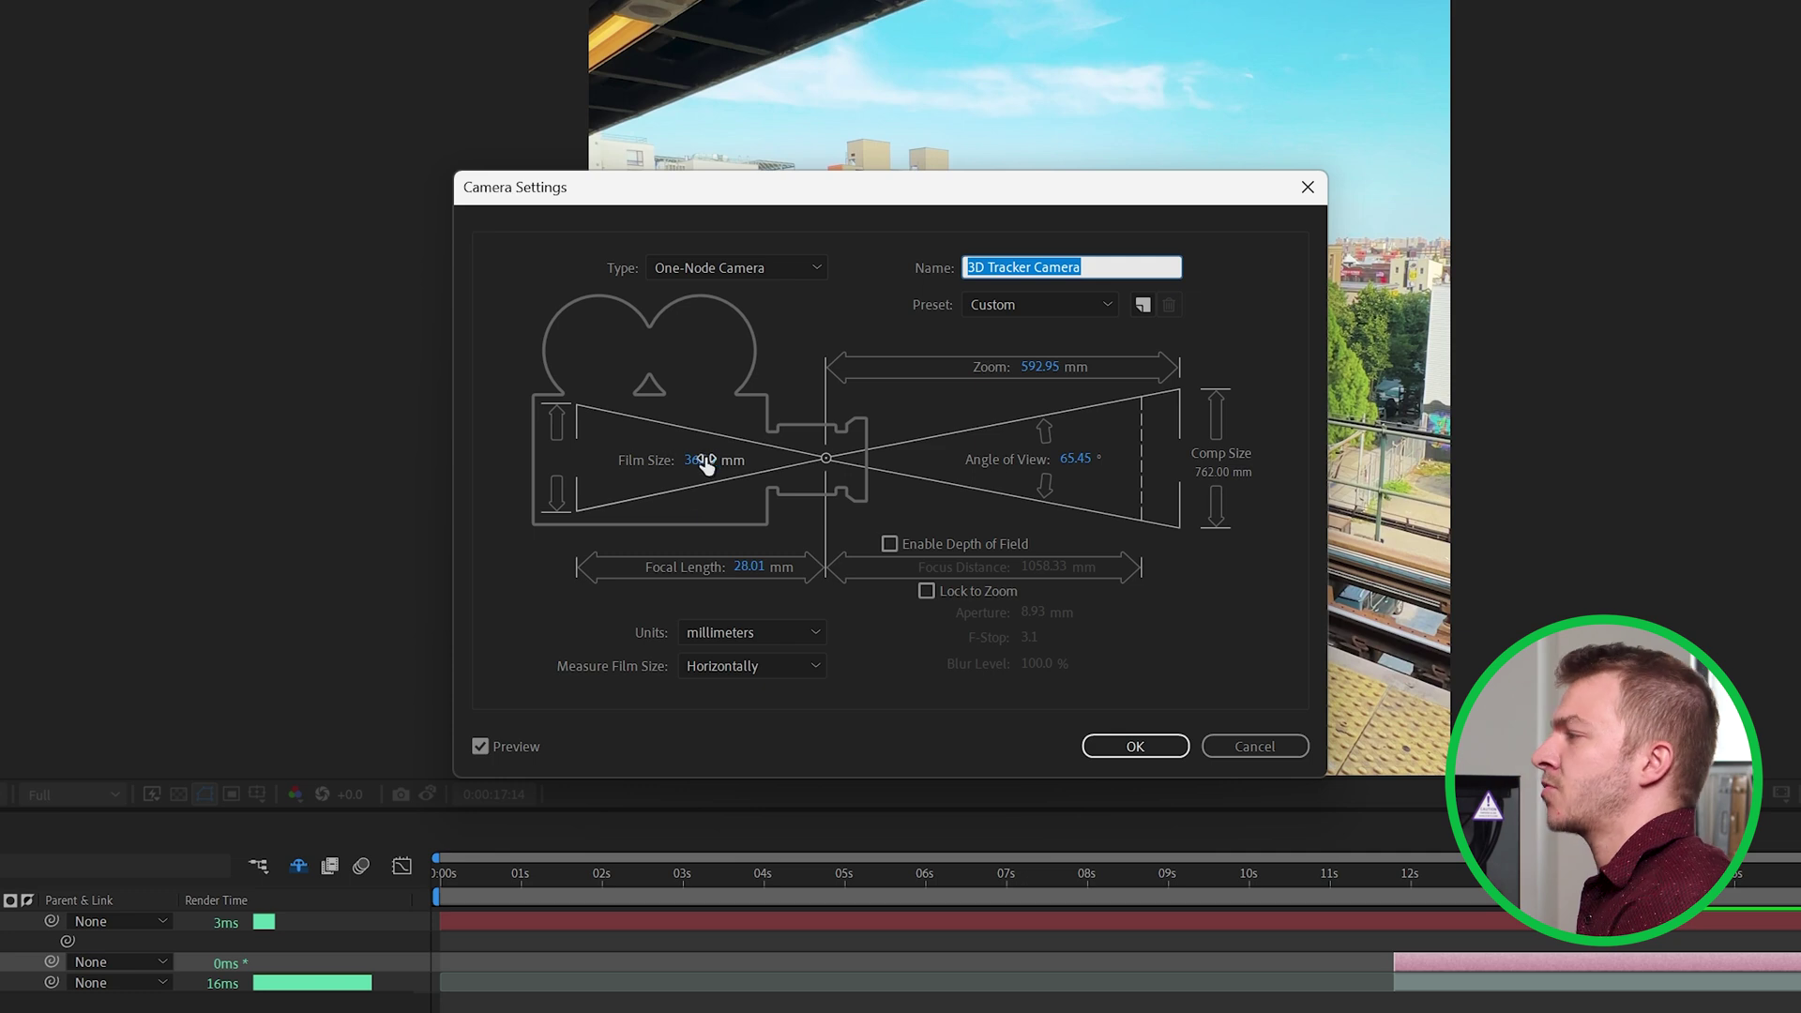
click(1030, 305)
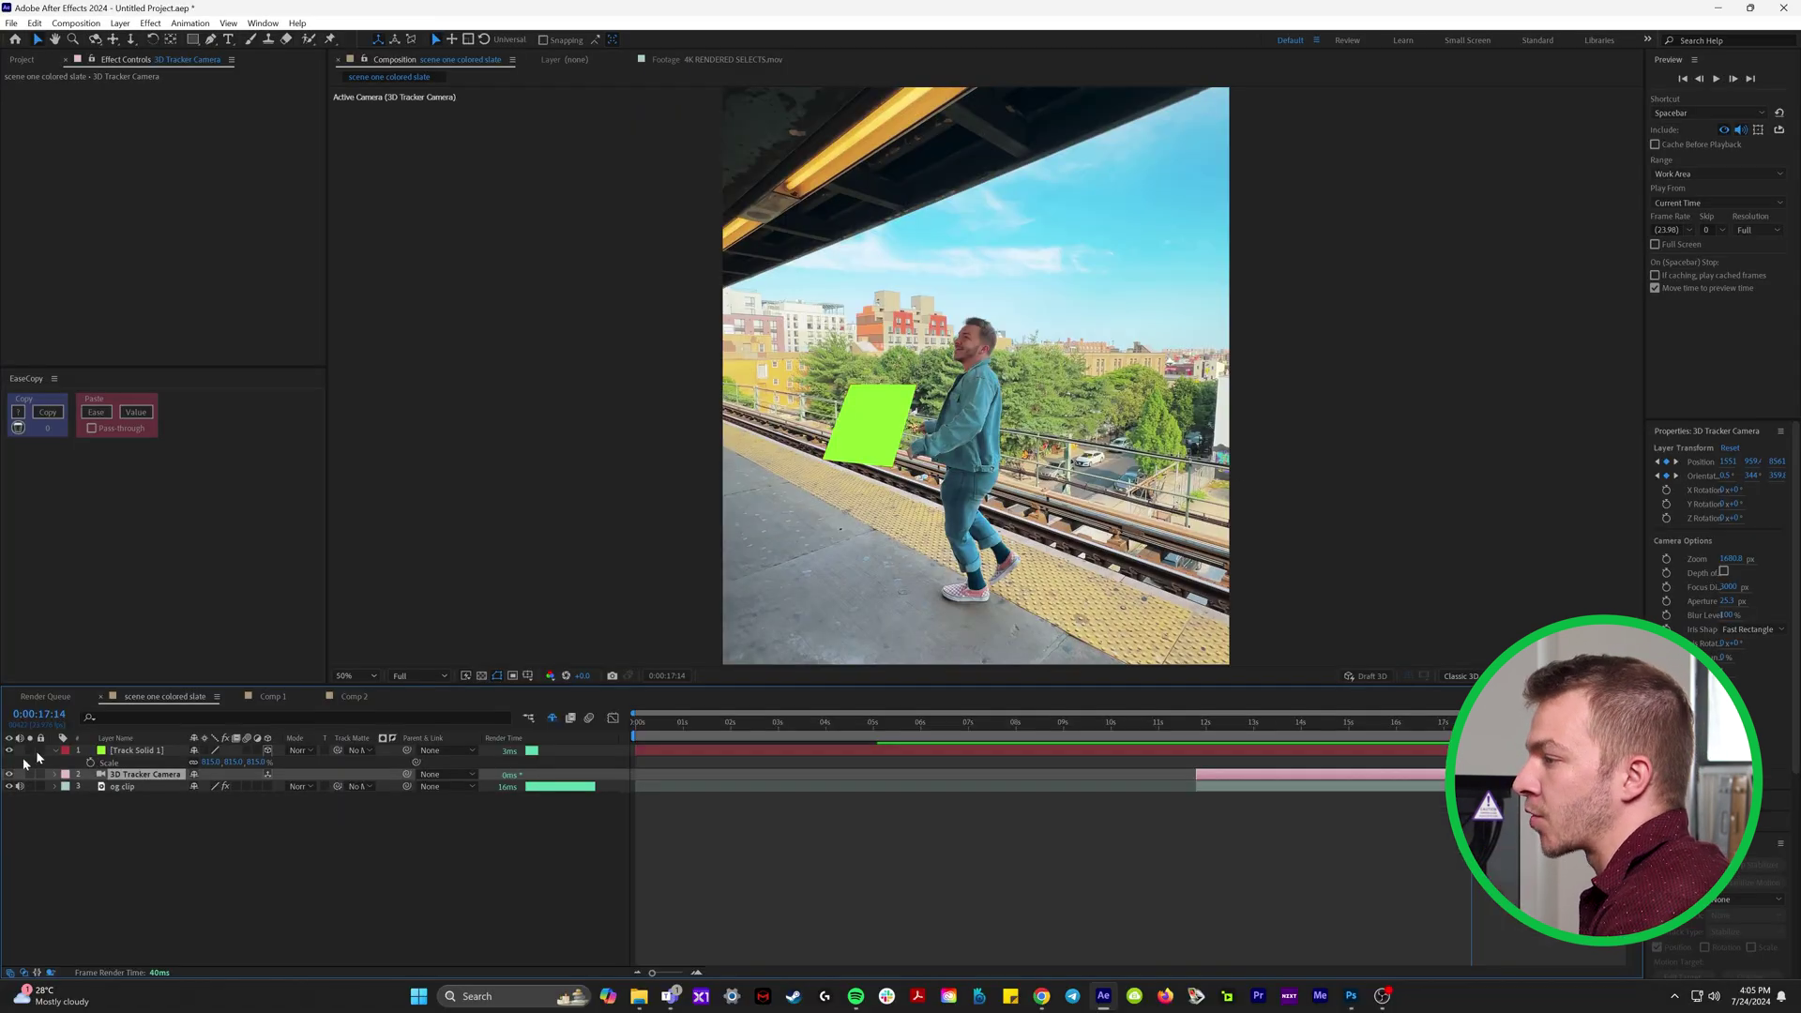
Select the 3D Tracker Camera and play back the shot to check how the green solid follows the footage.
click(121, 808)
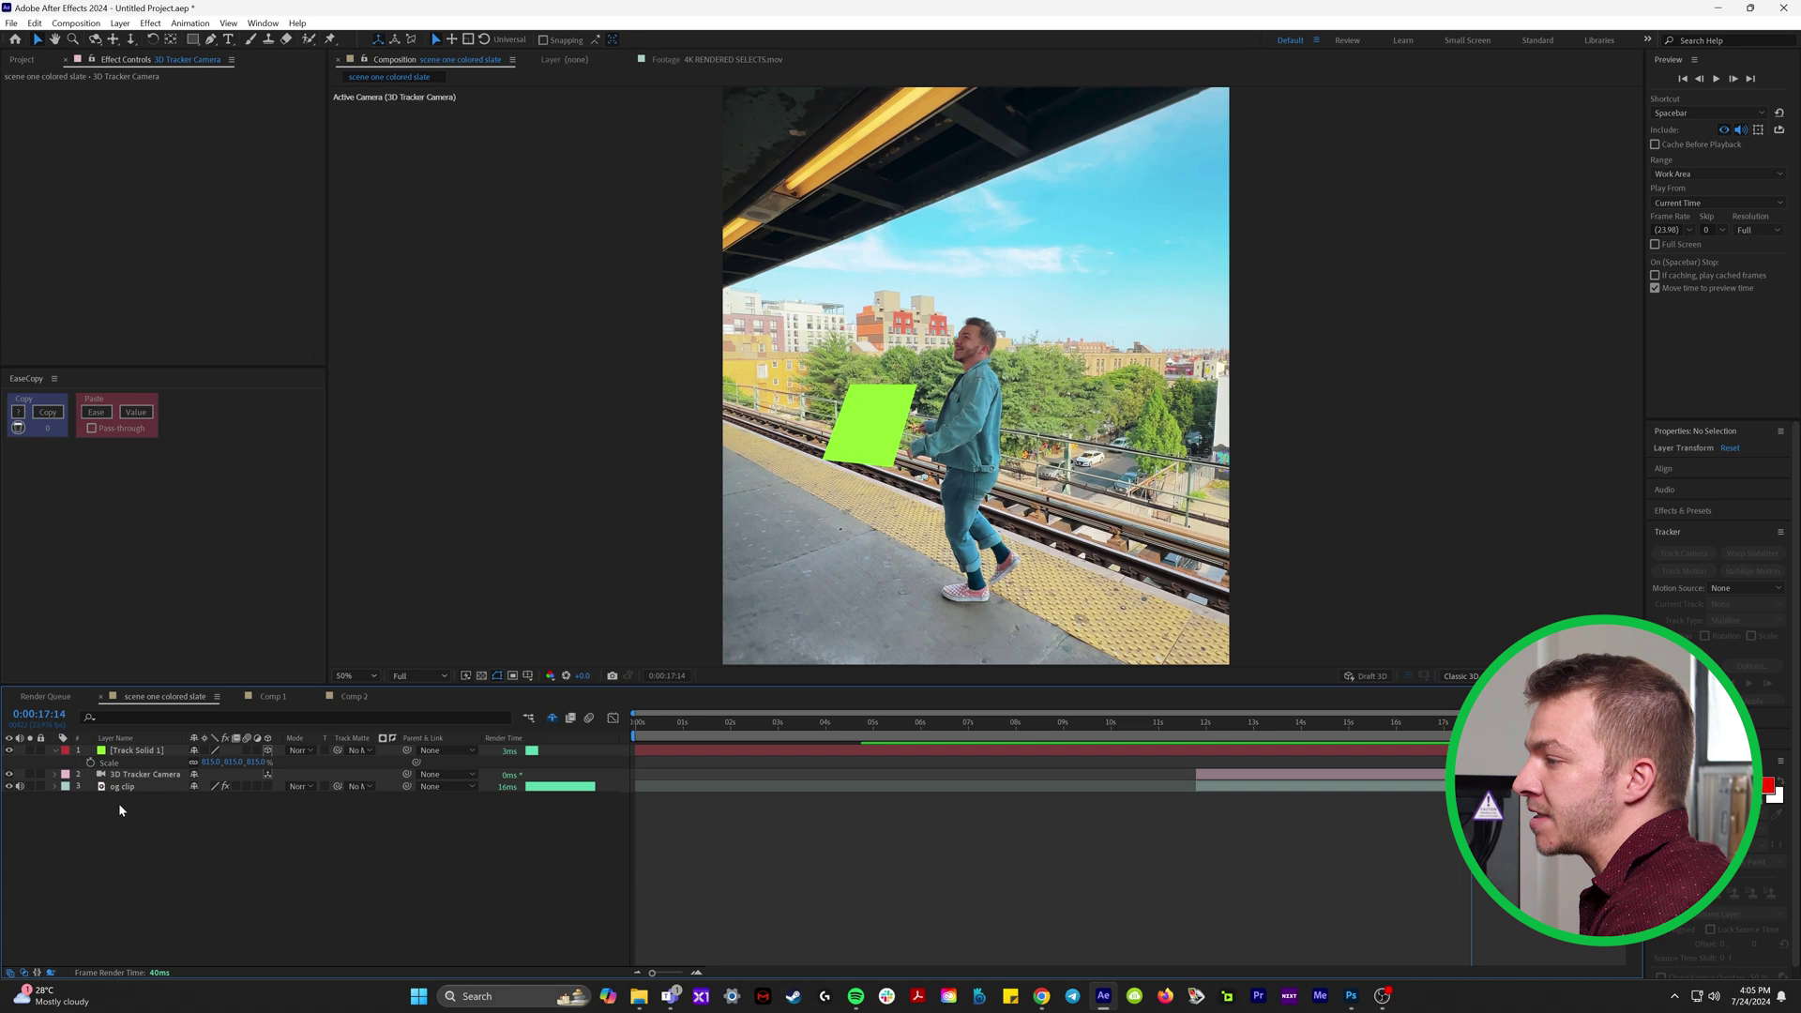
click(133, 751)
click(134, 775)
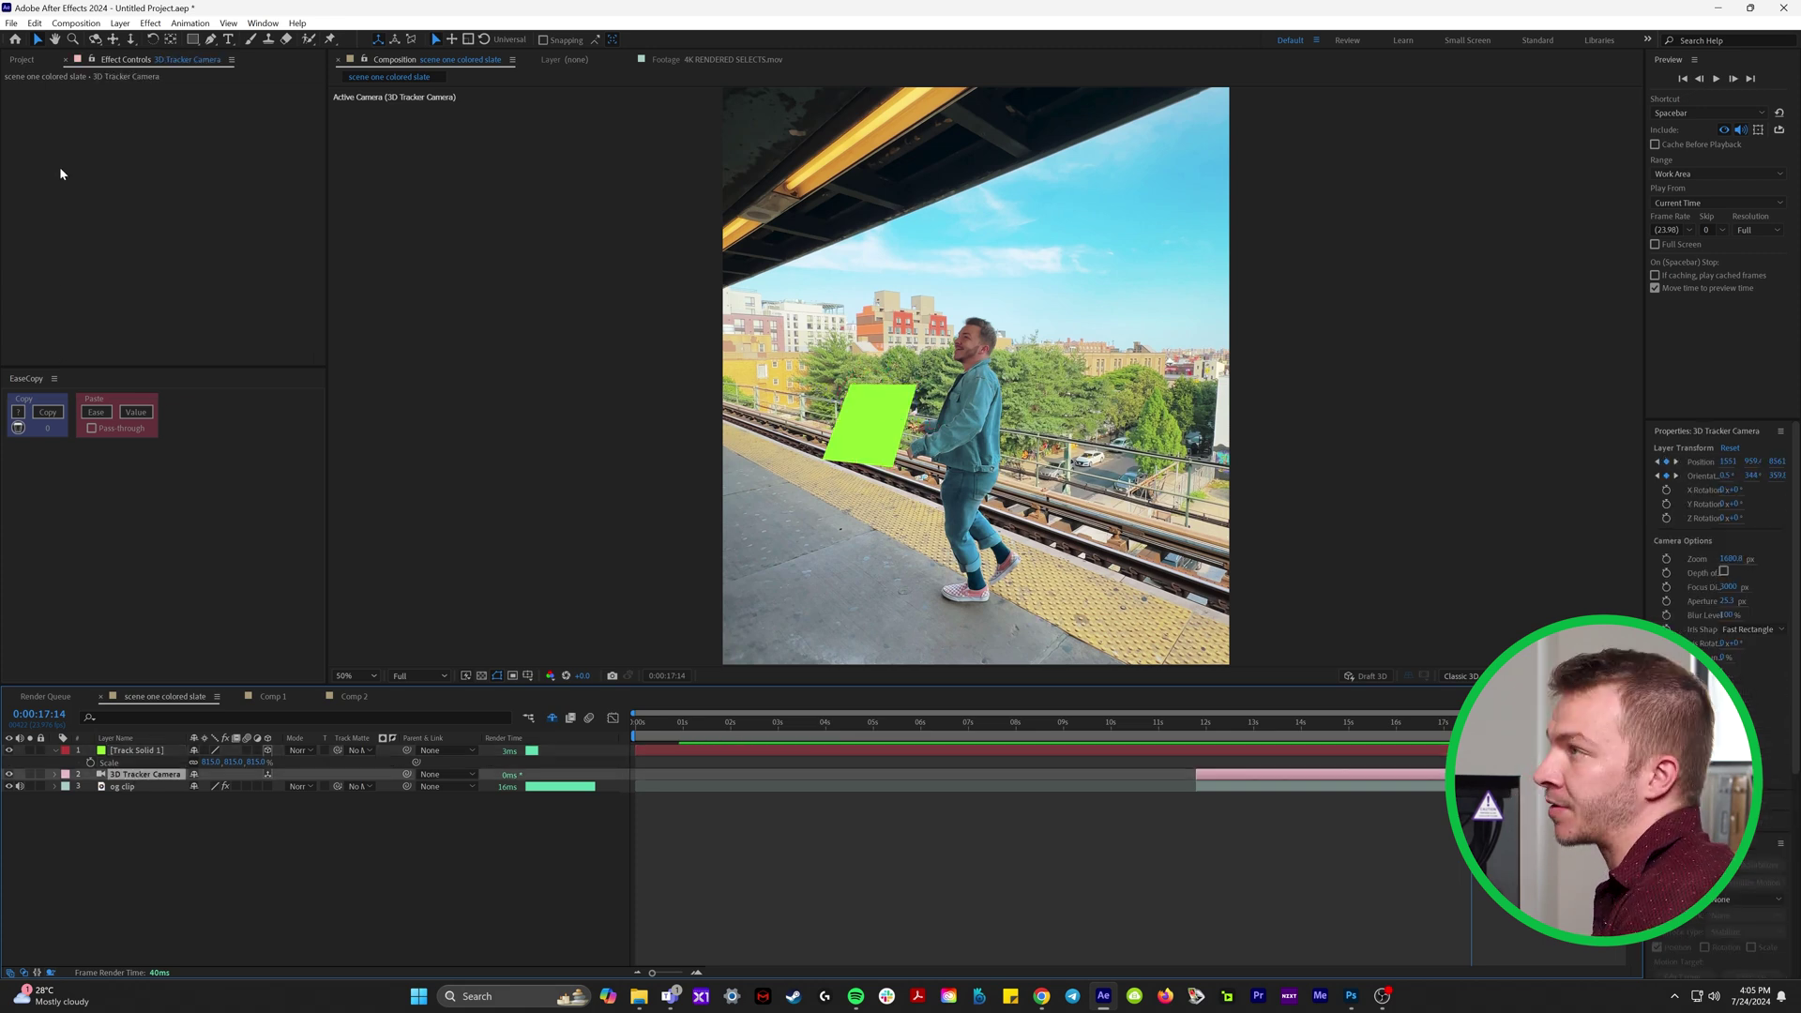
key(space)
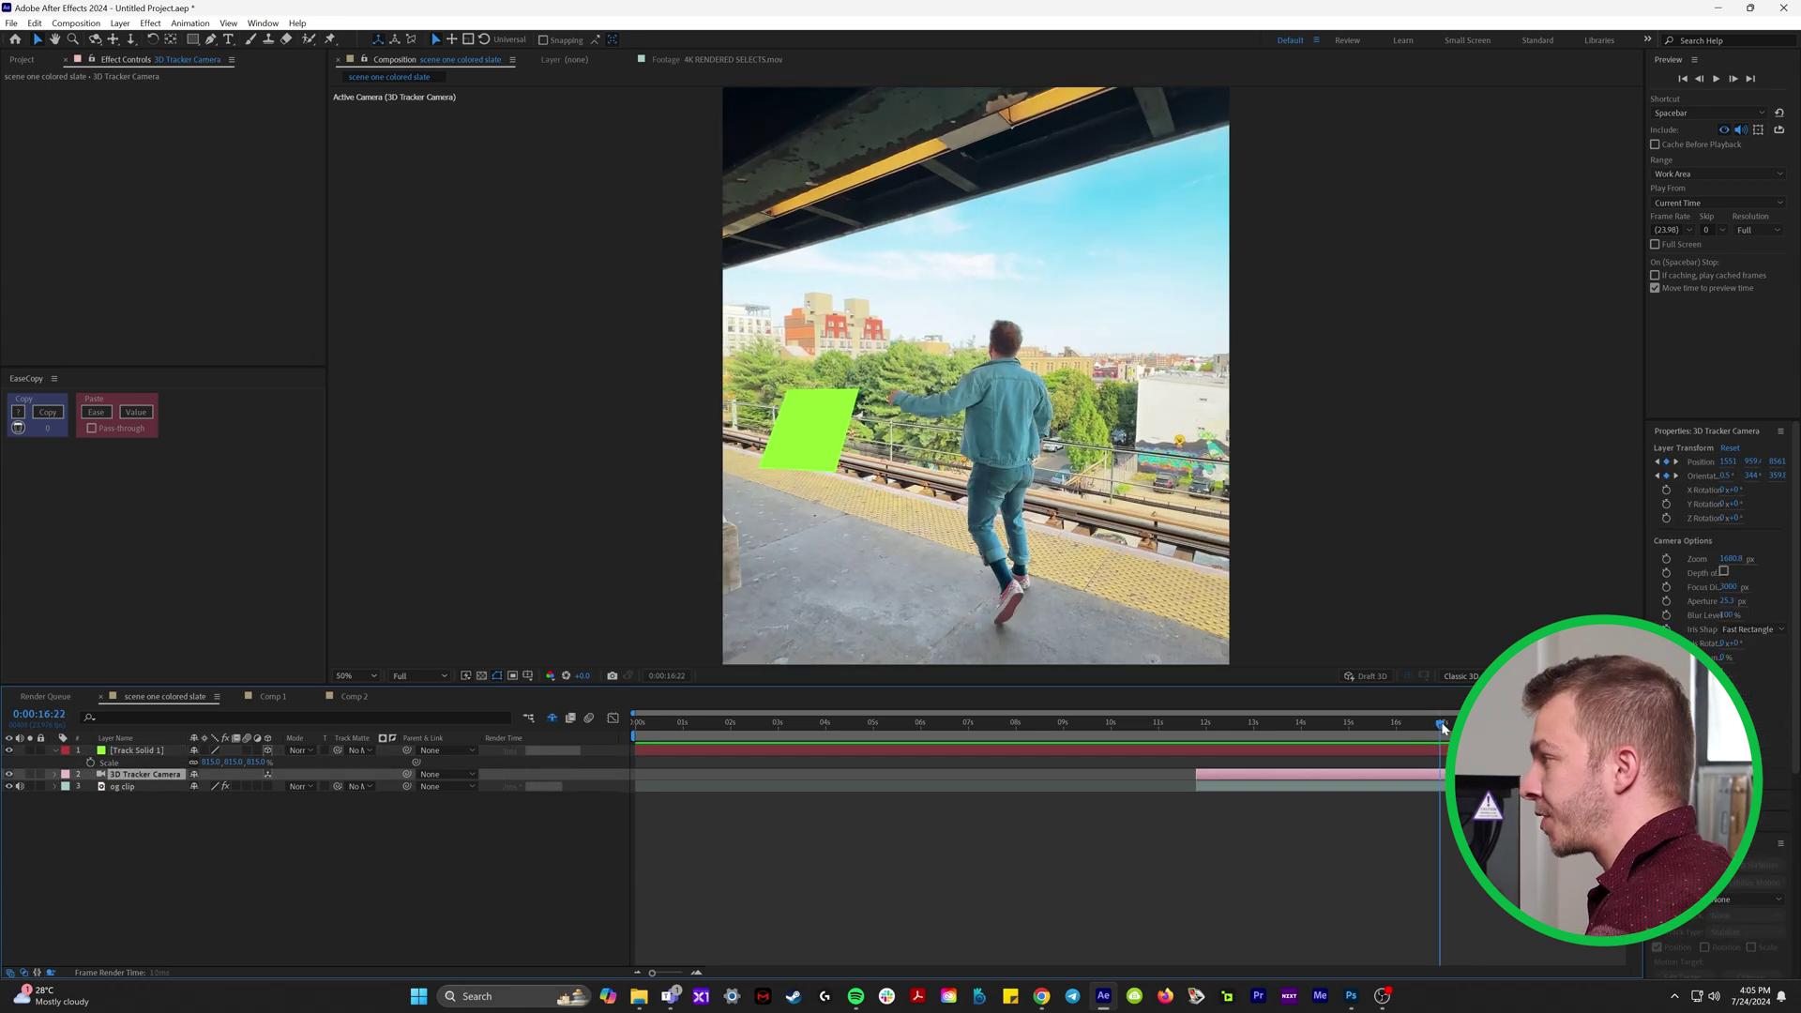
key(space)
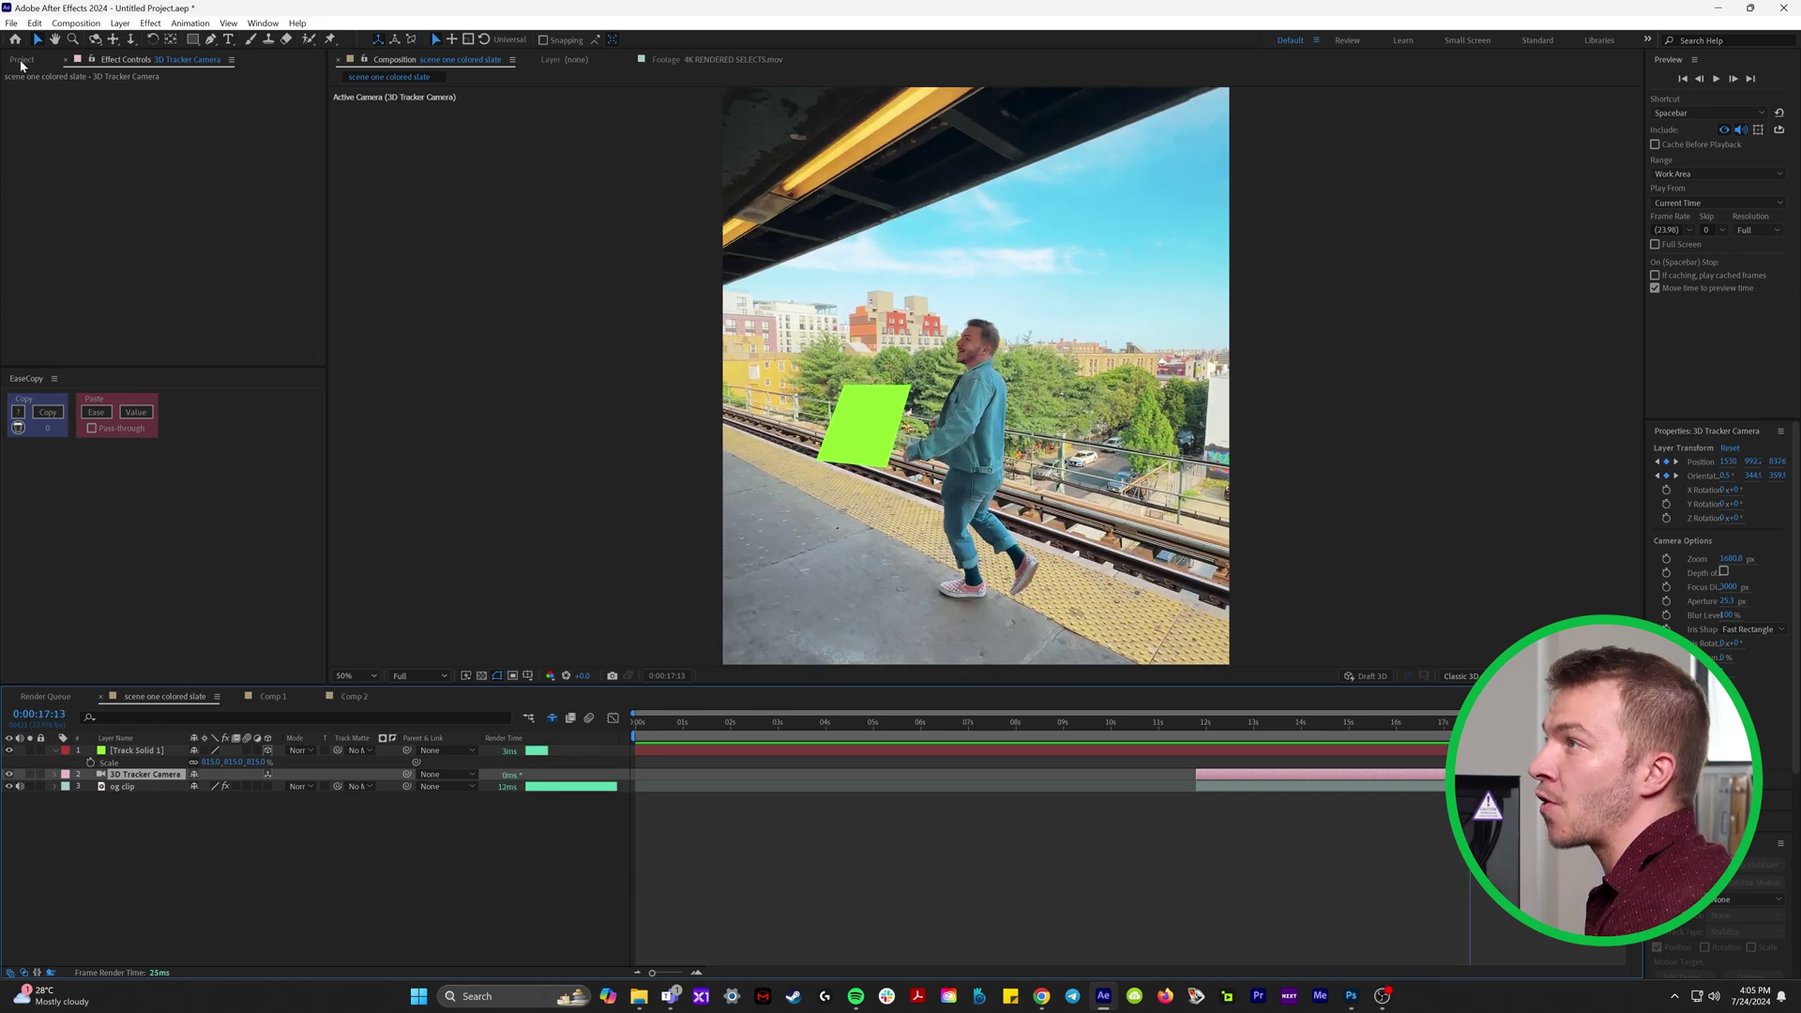
Create a composition named SCENE UILD and paste the 3D Tracker Camera into it.
click(21, 62)
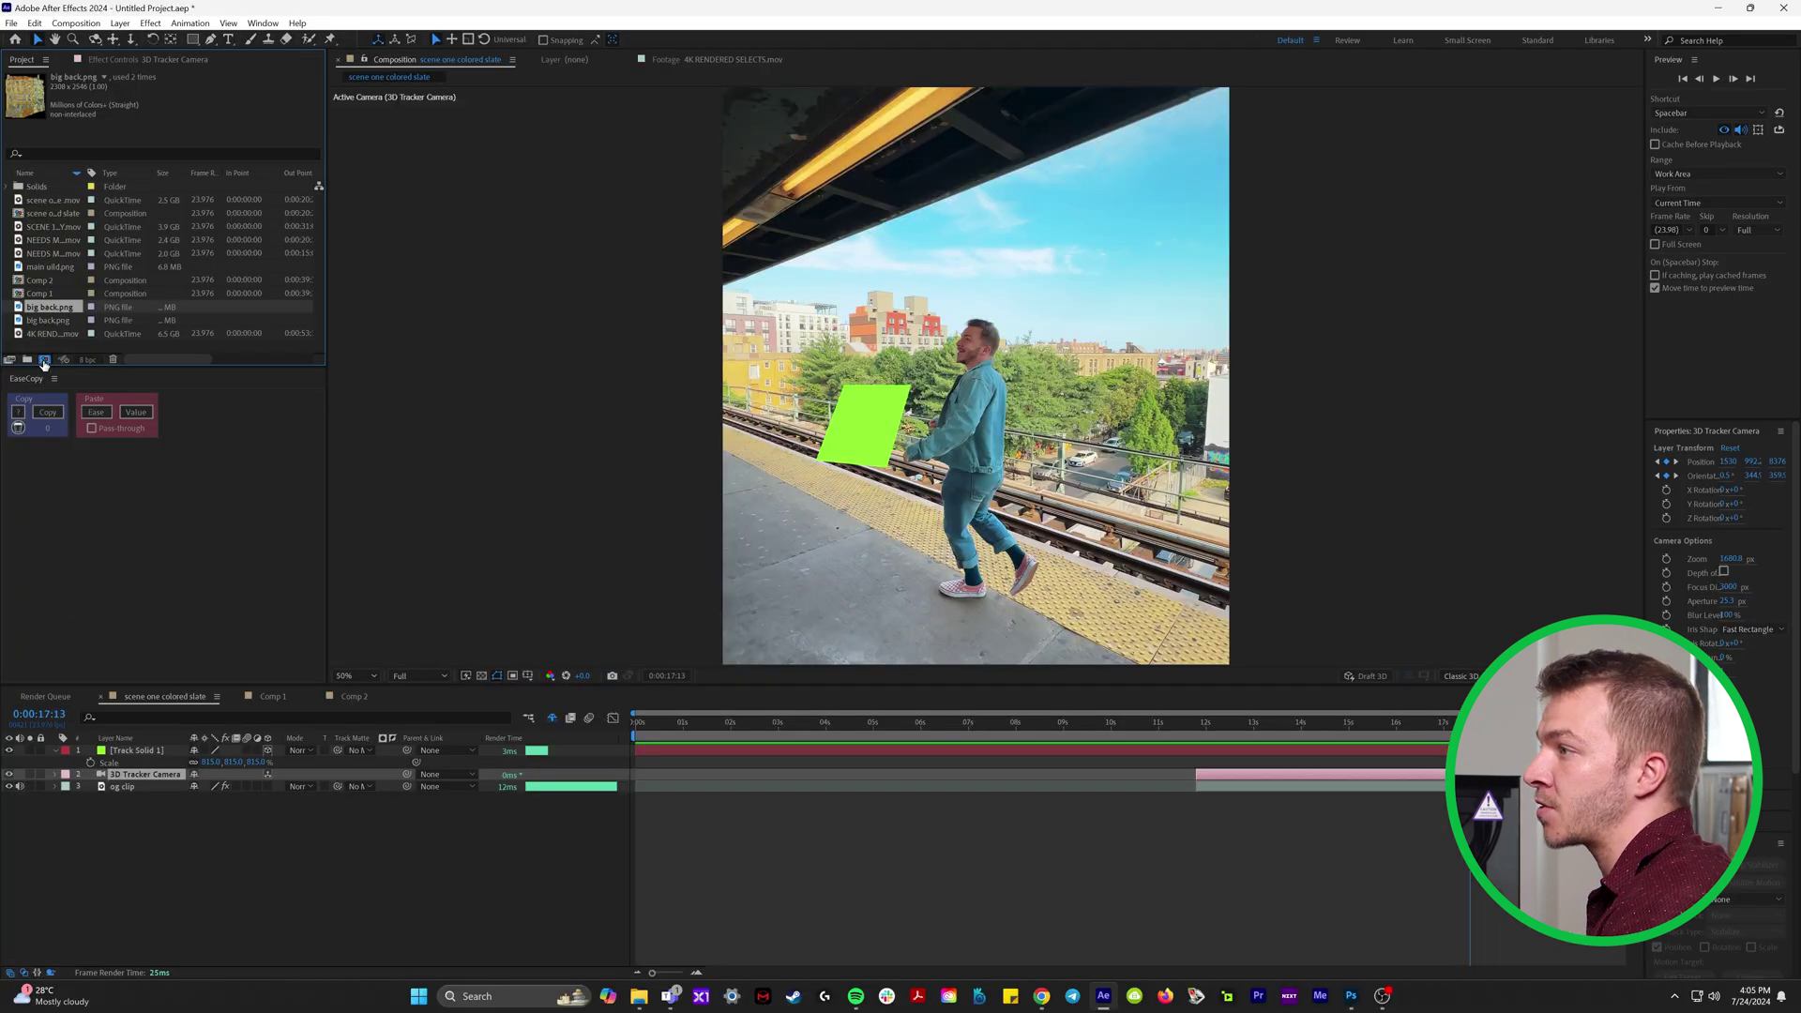
click(131, 544)
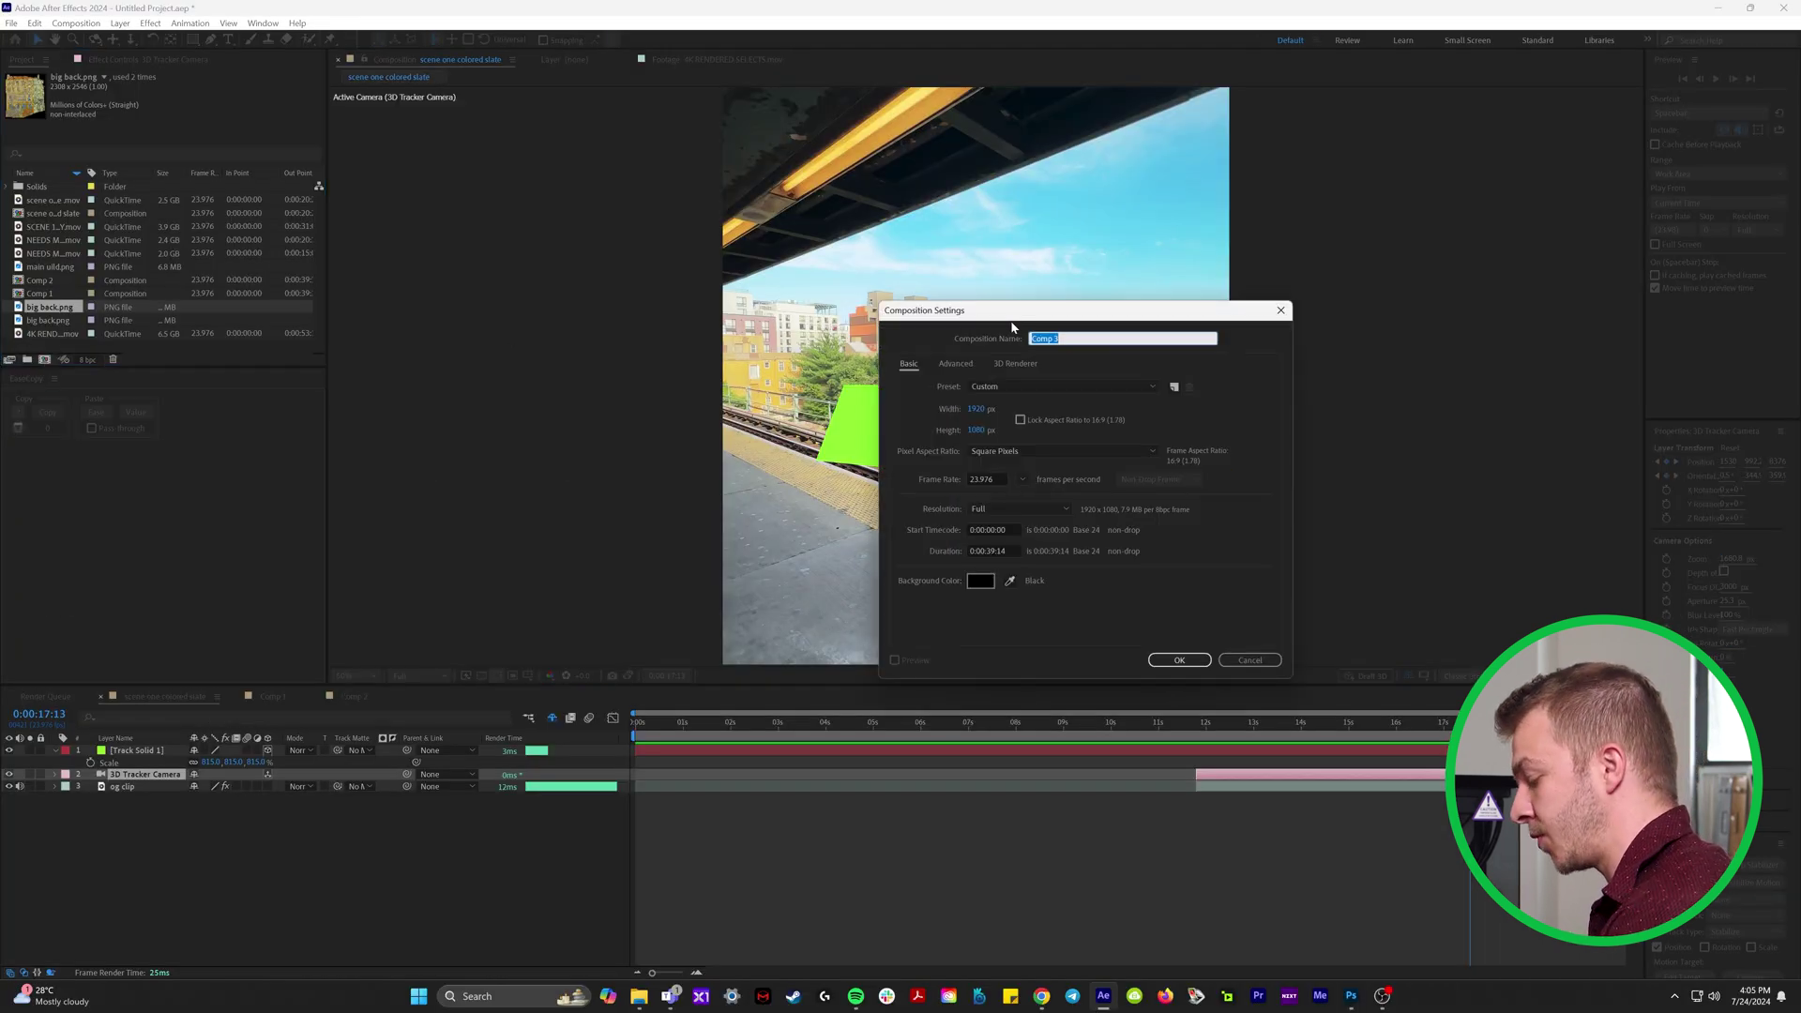
text(SCENE UILD)
key(Return)
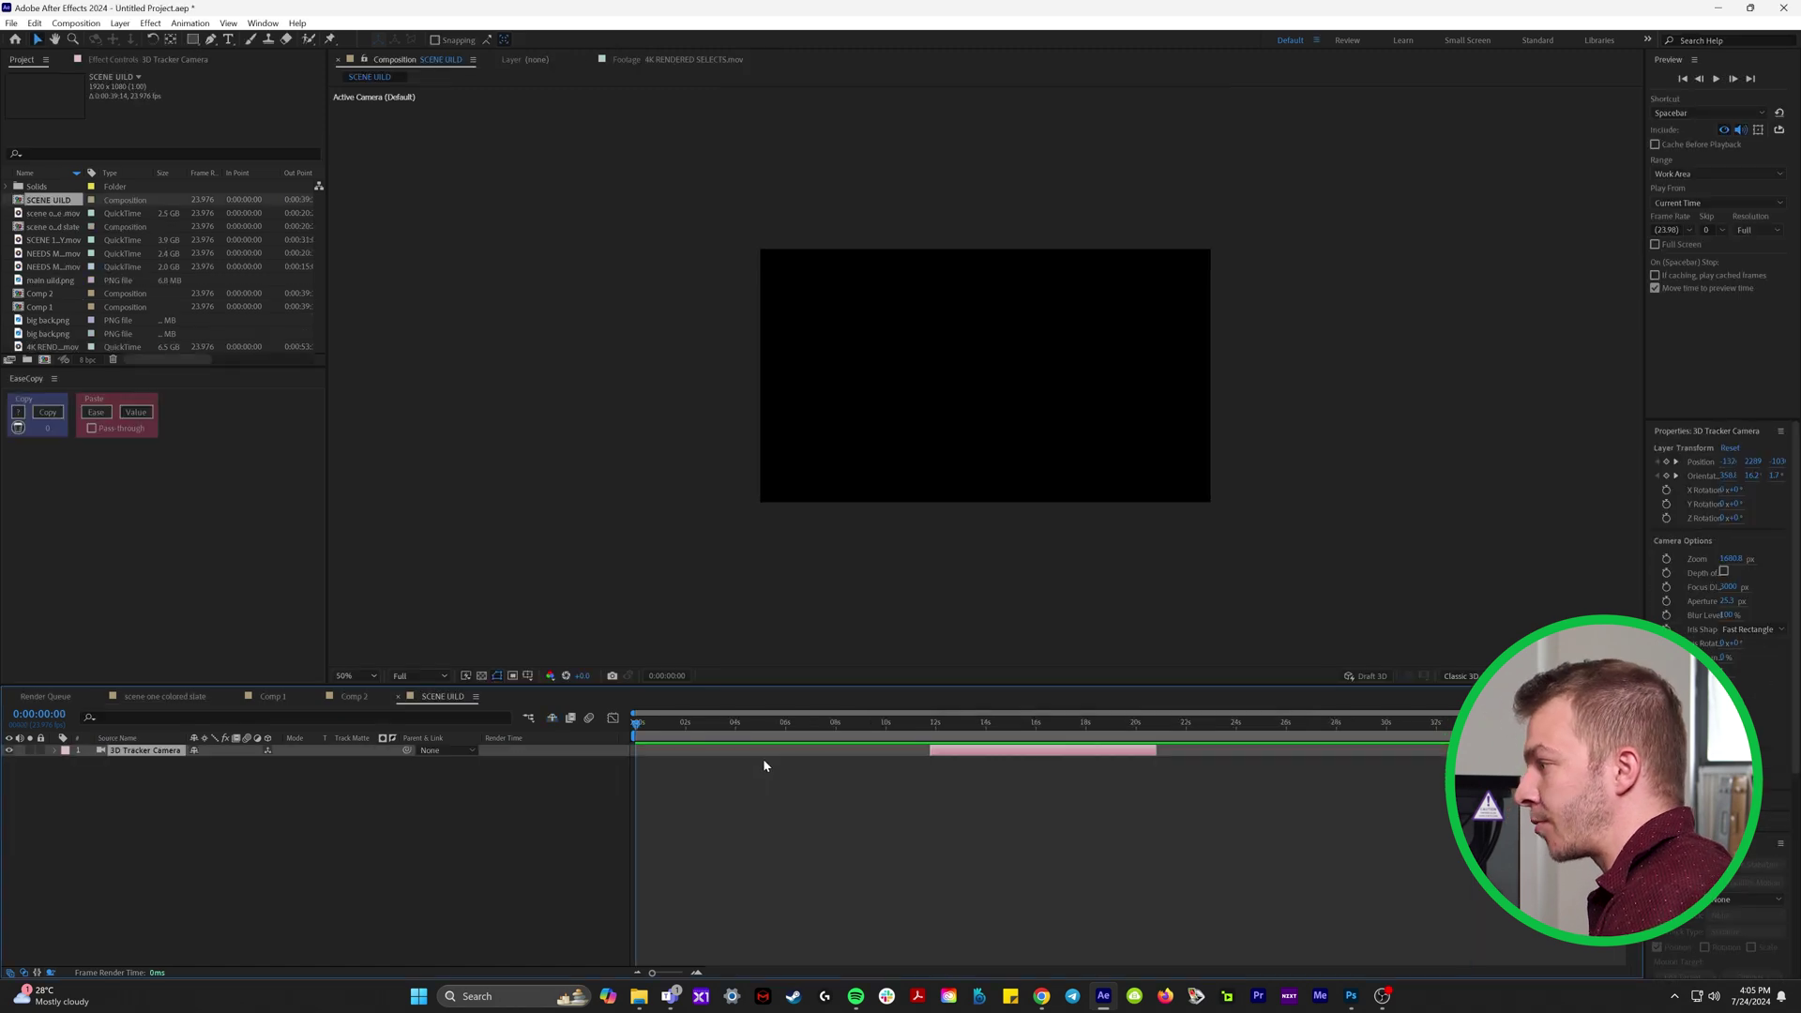
Extend the camera layer across the whole composition, delete its Position and Orientation keyframes, and go to 0:00:10:19.
drag(953, 750, 1404, 754)
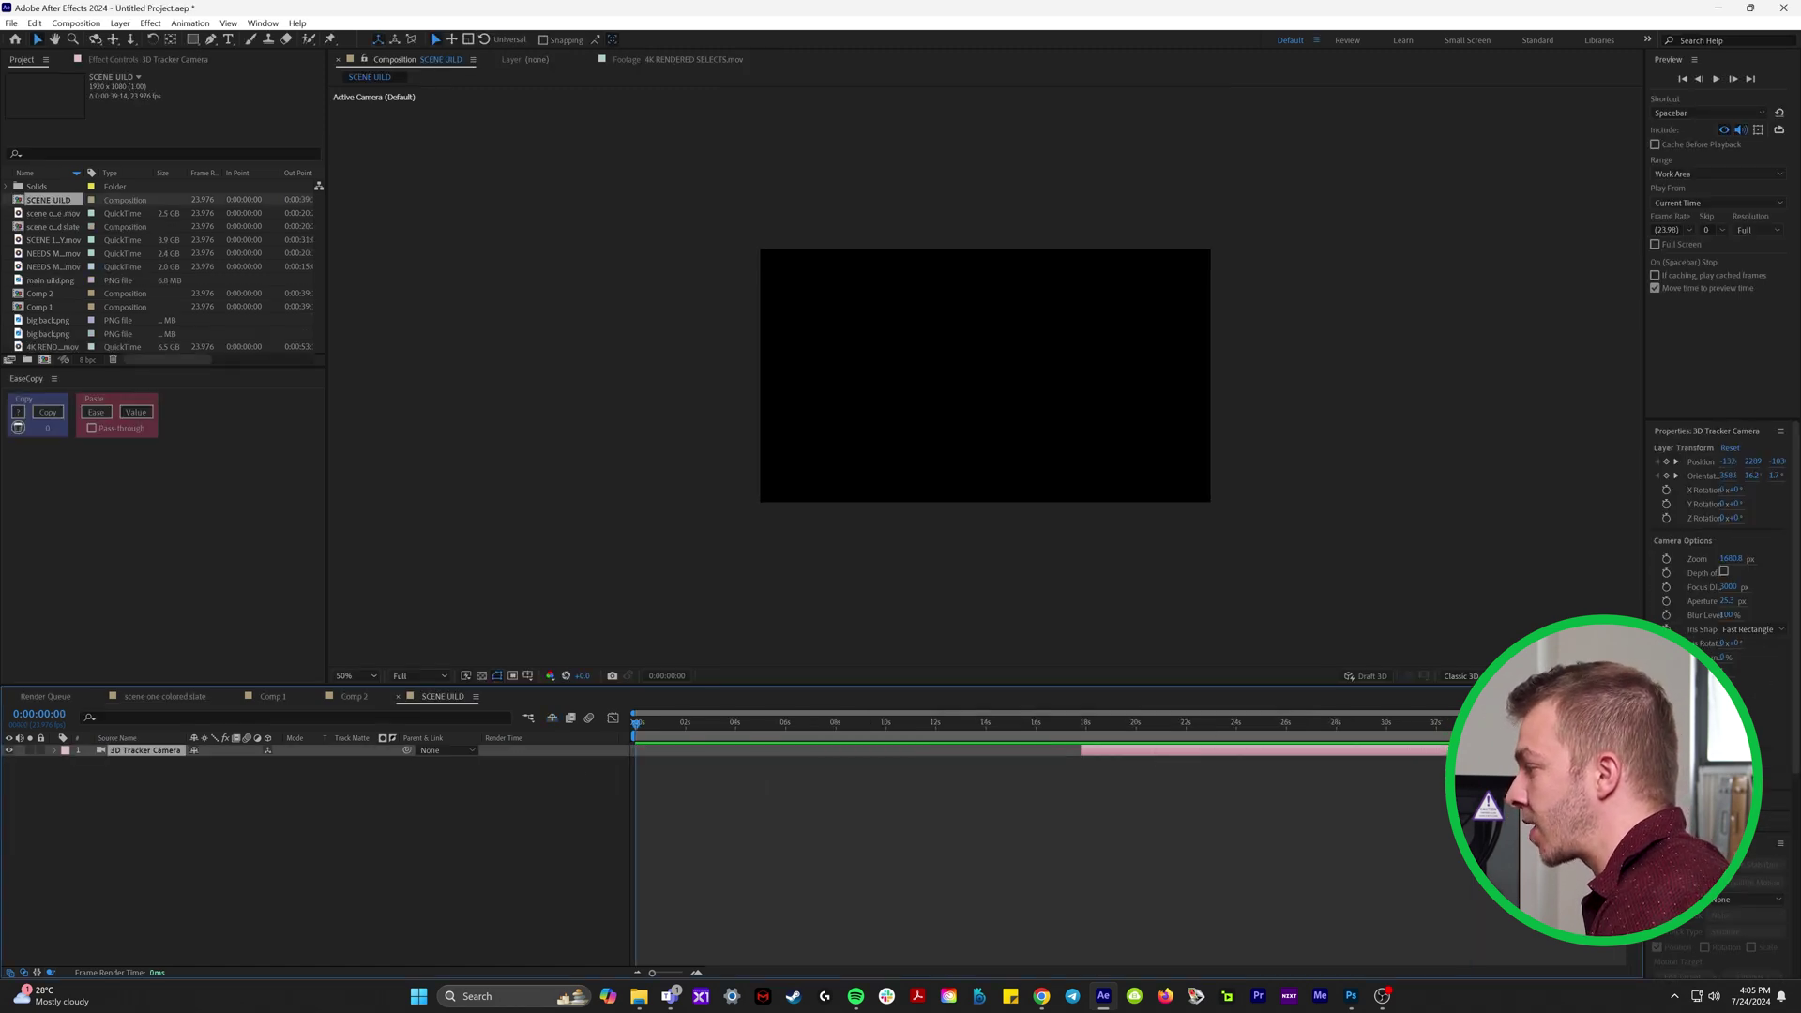
key(ctrl+z)
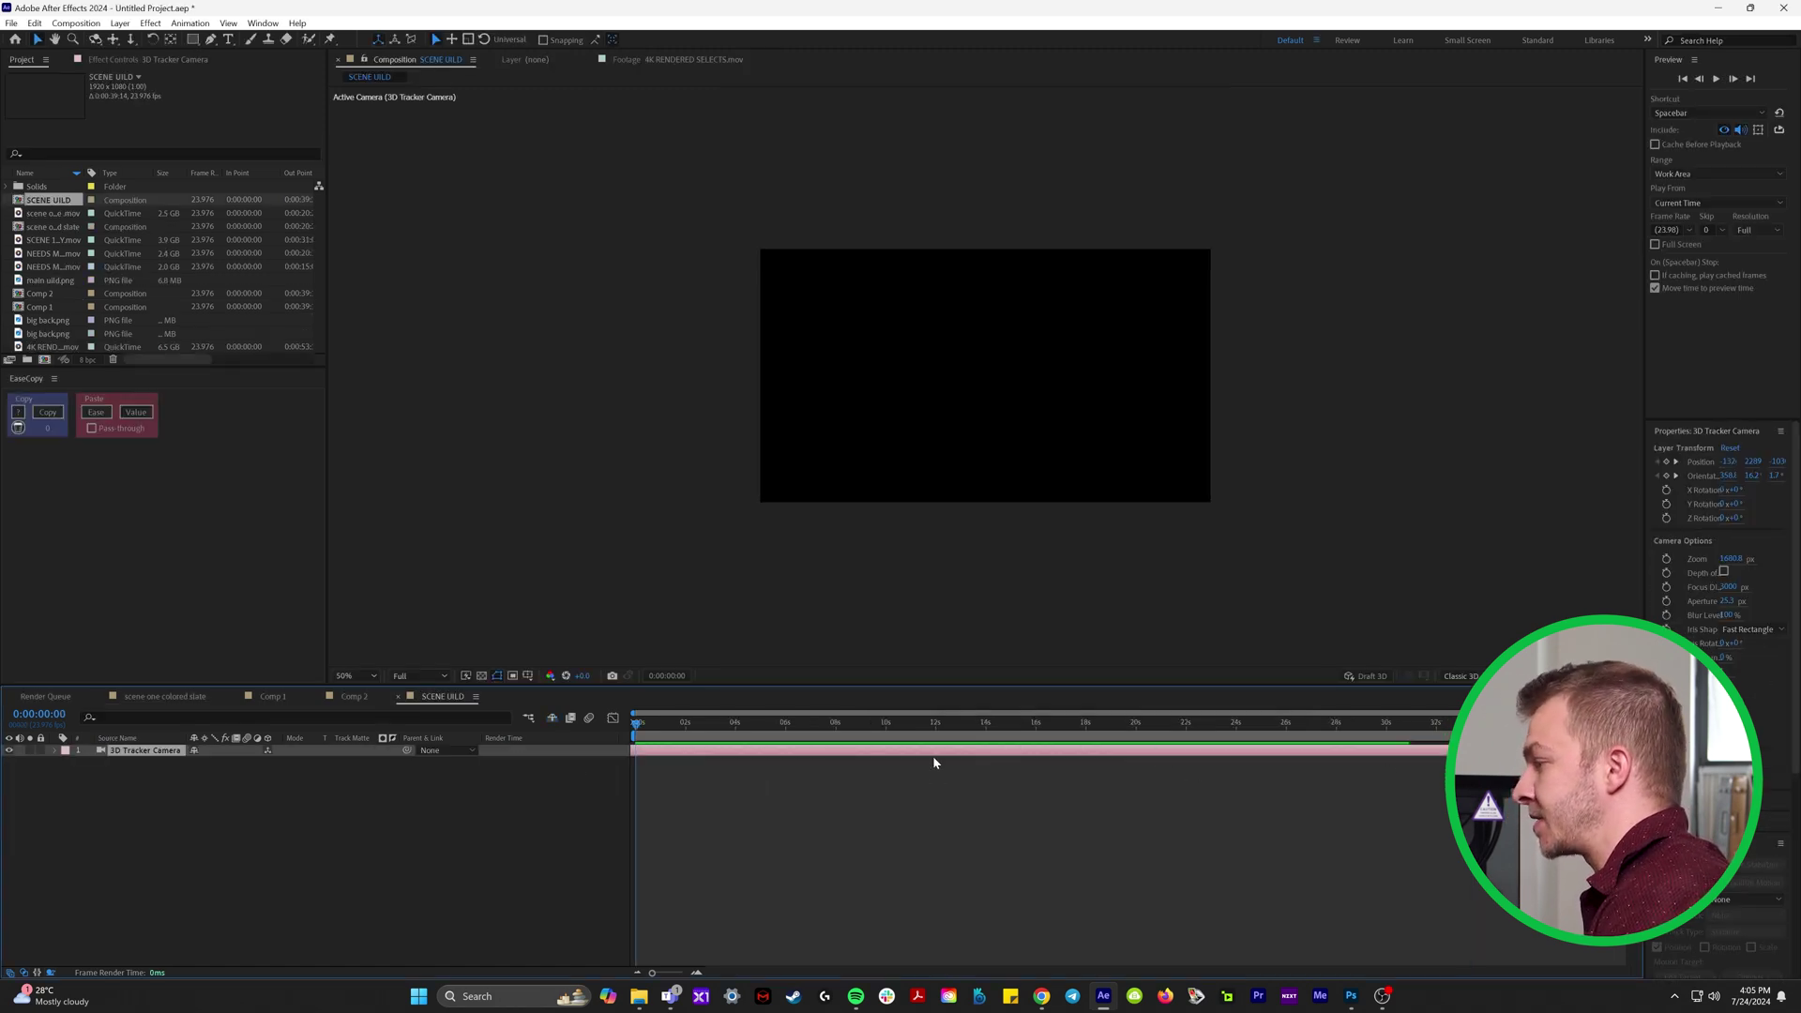
click(933, 758)
key(u)
drag(1170, 757, 902, 796)
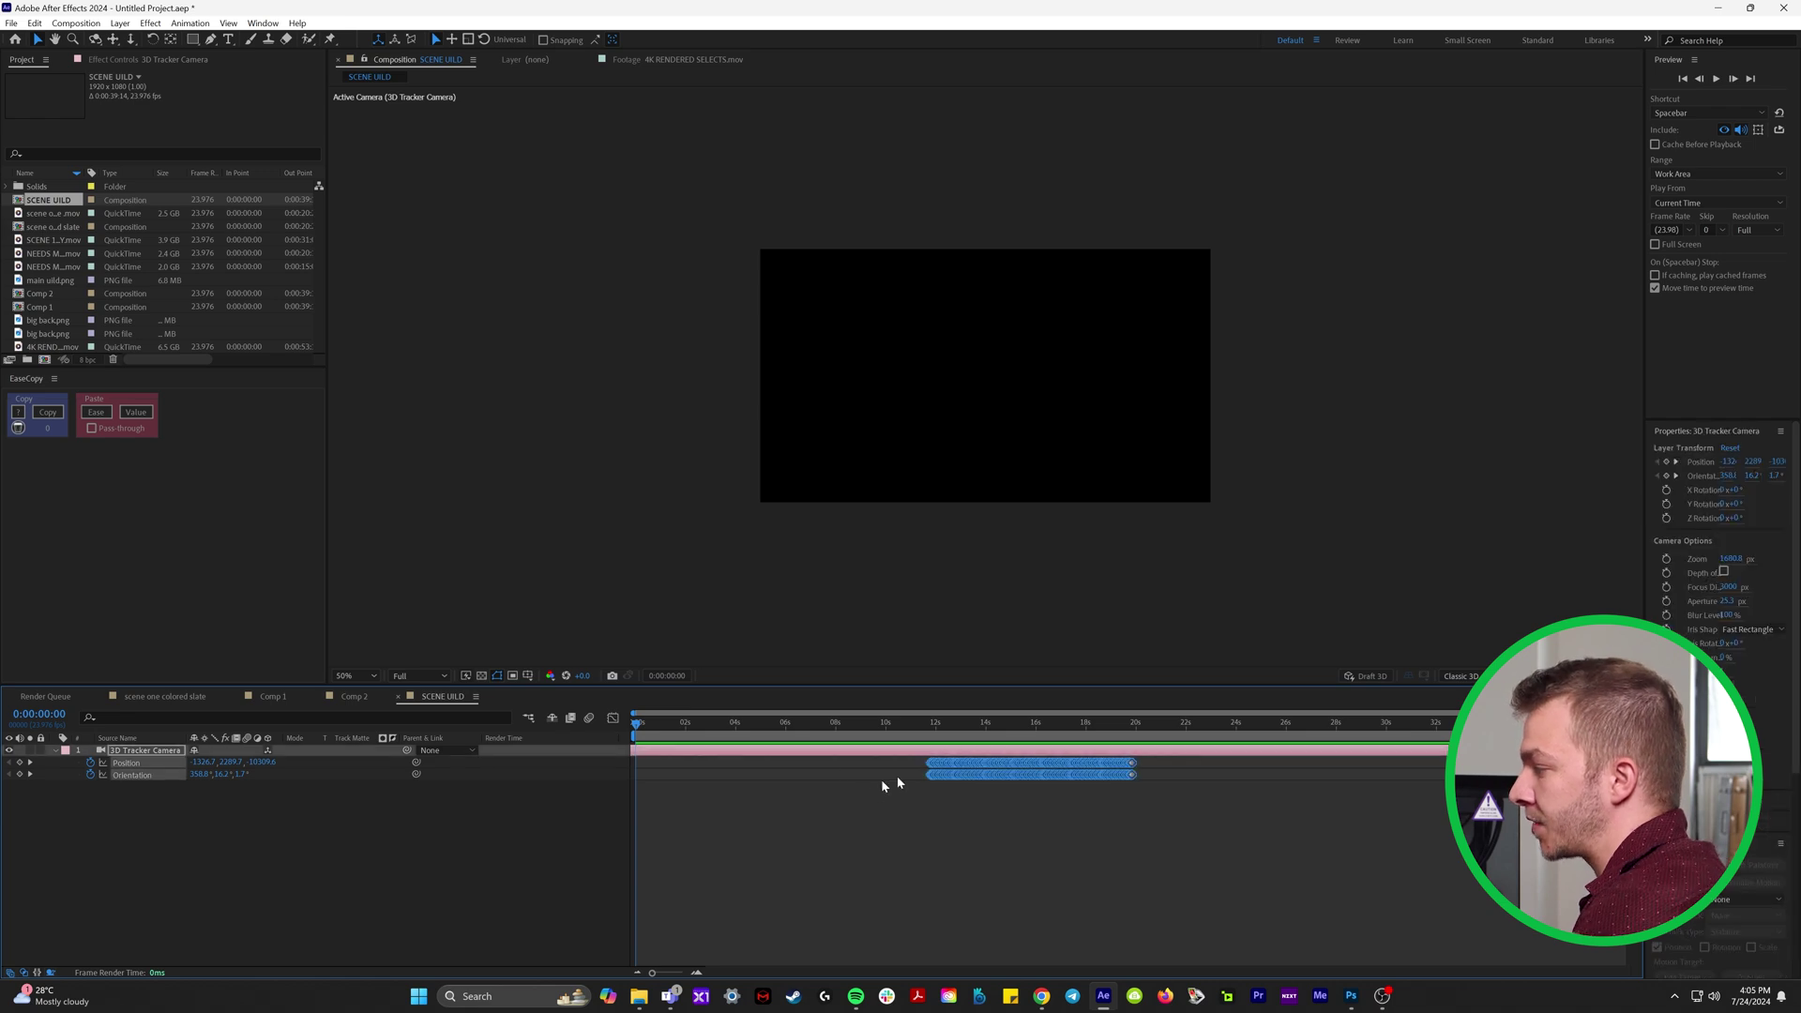
key(ctrl+x)
drag(873, 727, 908, 742)
Look through the exported painting pieces in the yellow houses folder, ending with big back.png.
key(alt+Tab)
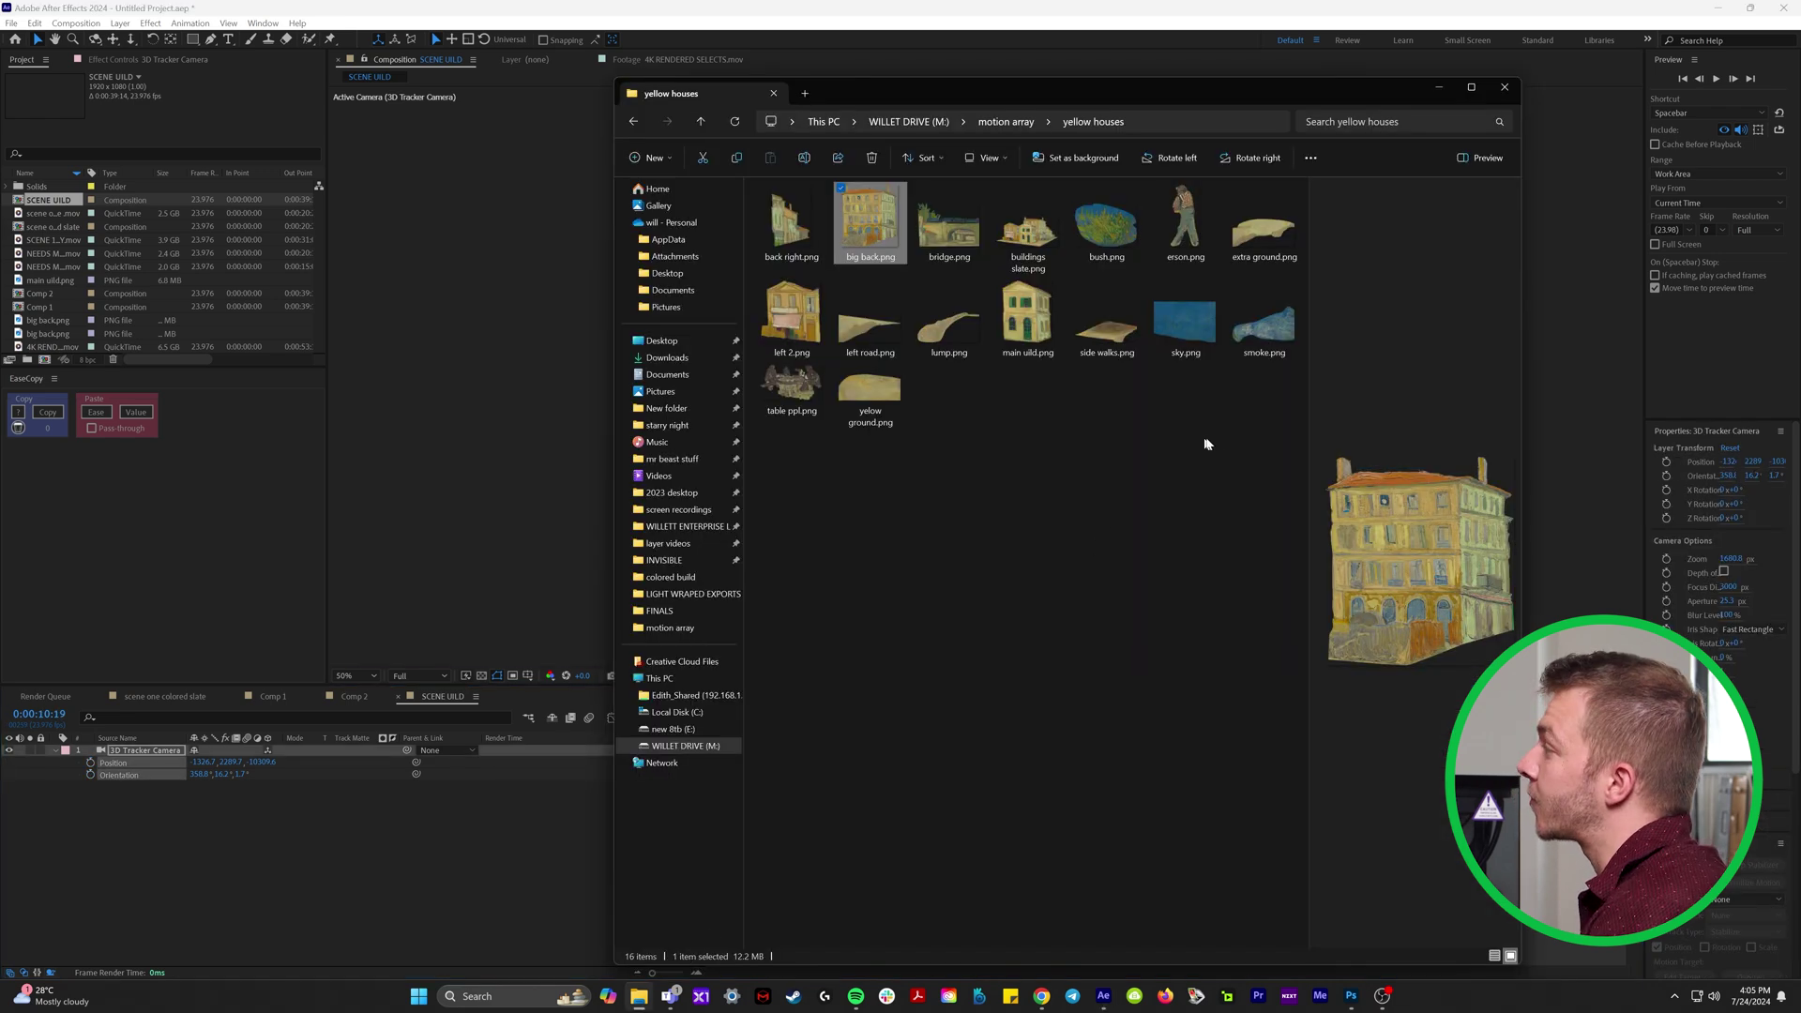
click(1207, 442)
click(1023, 309)
click(877, 242)
click(866, 387)
click(1277, 305)
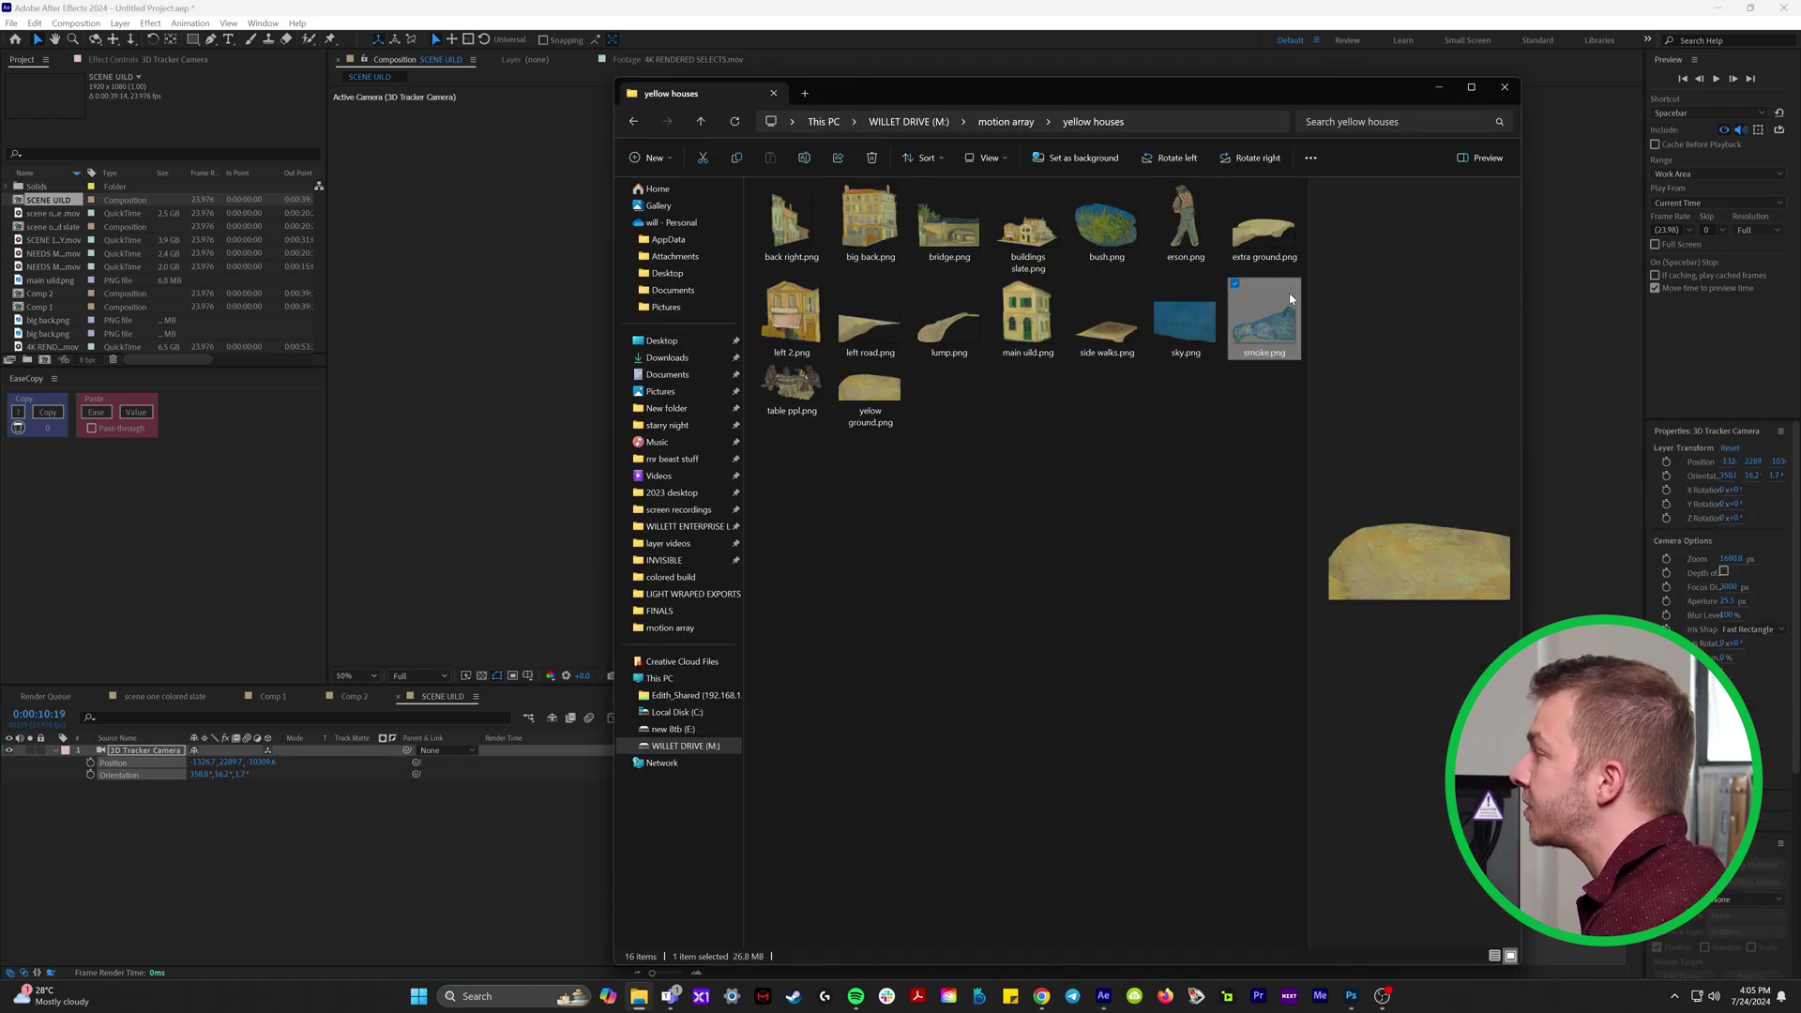
click(1235, 234)
click(986, 247)
click(858, 250)
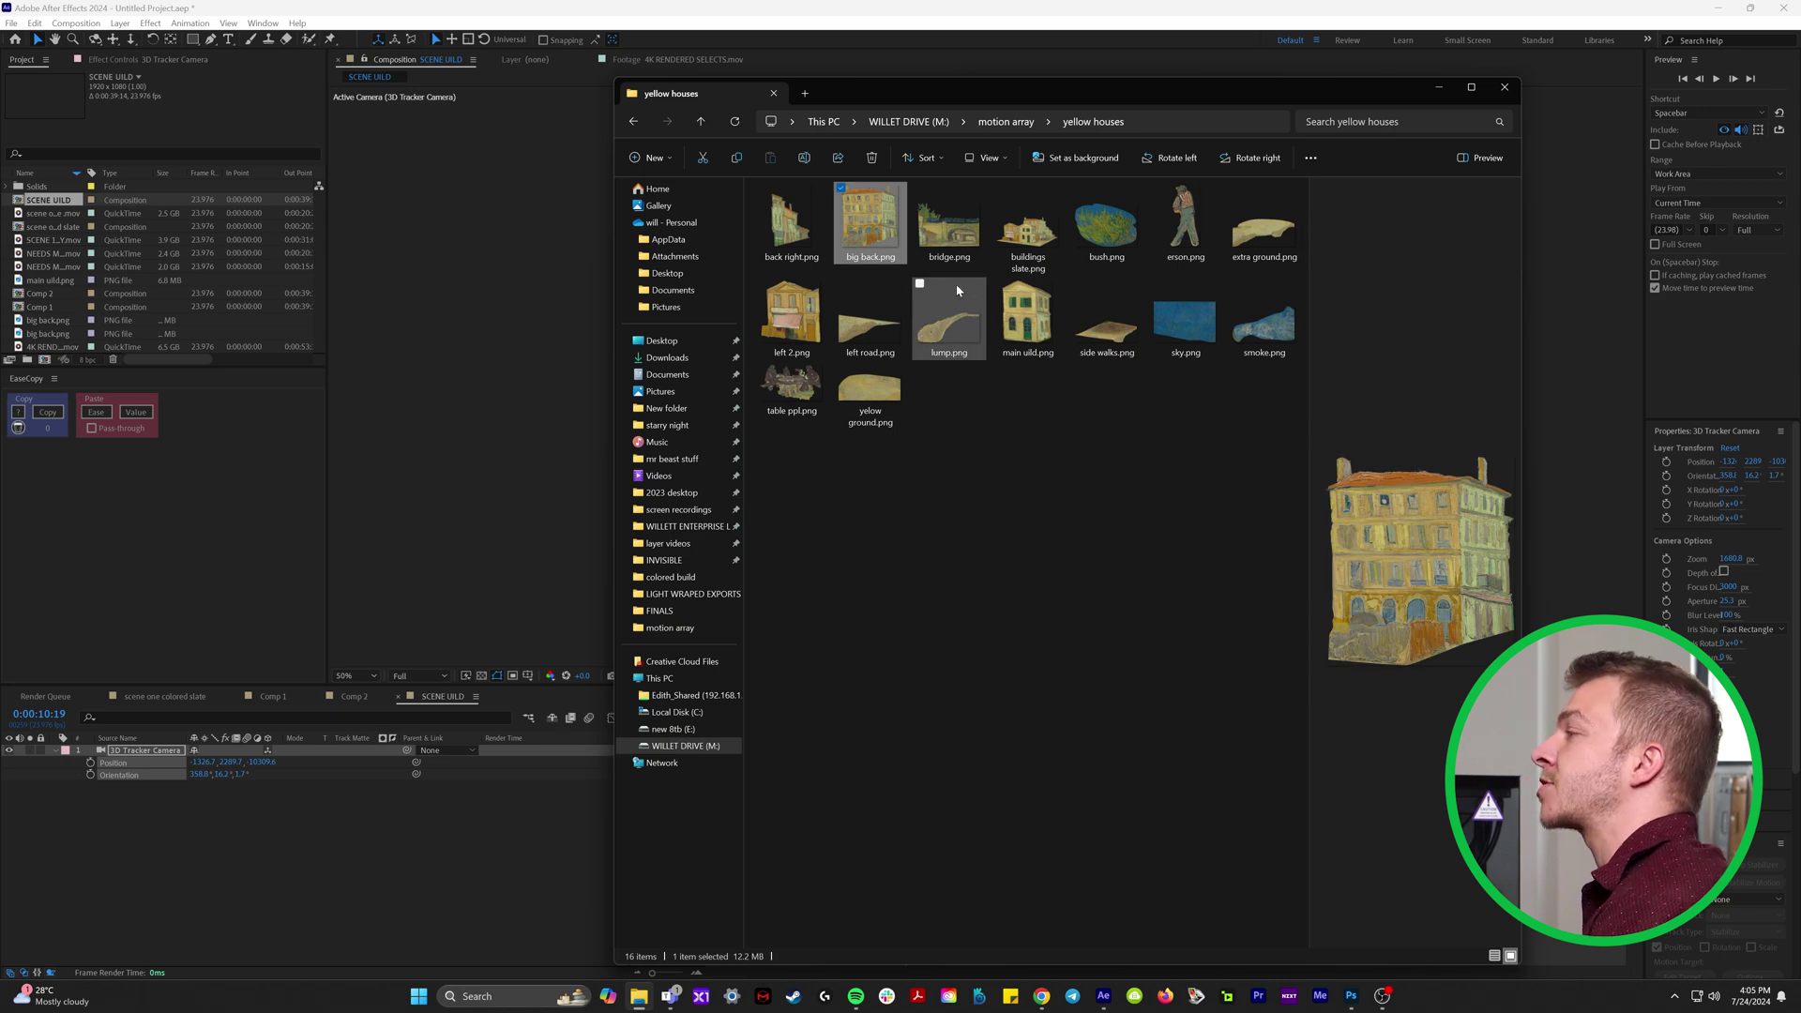
Add big back.png to SCENE UILD above the camera and make it a 3D layer.
drag(924, 92, 1135, 88)
drag(1093, 217, 707, 811)
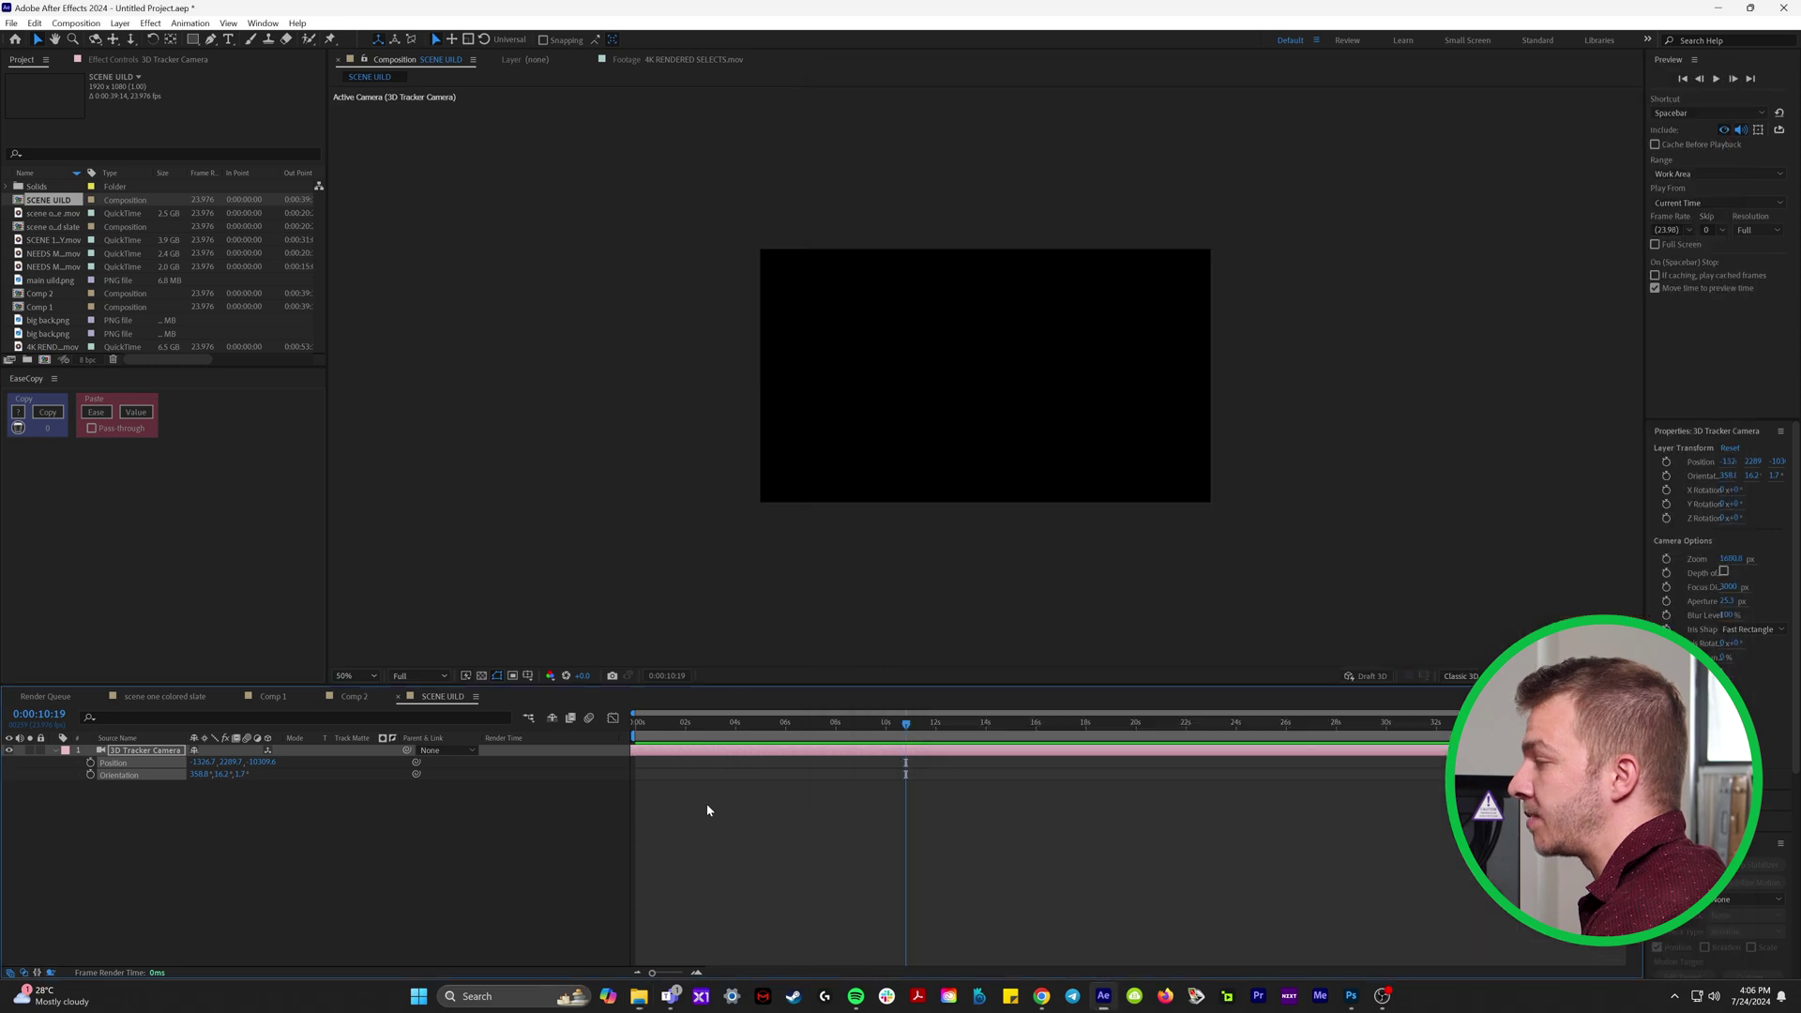
key(s)
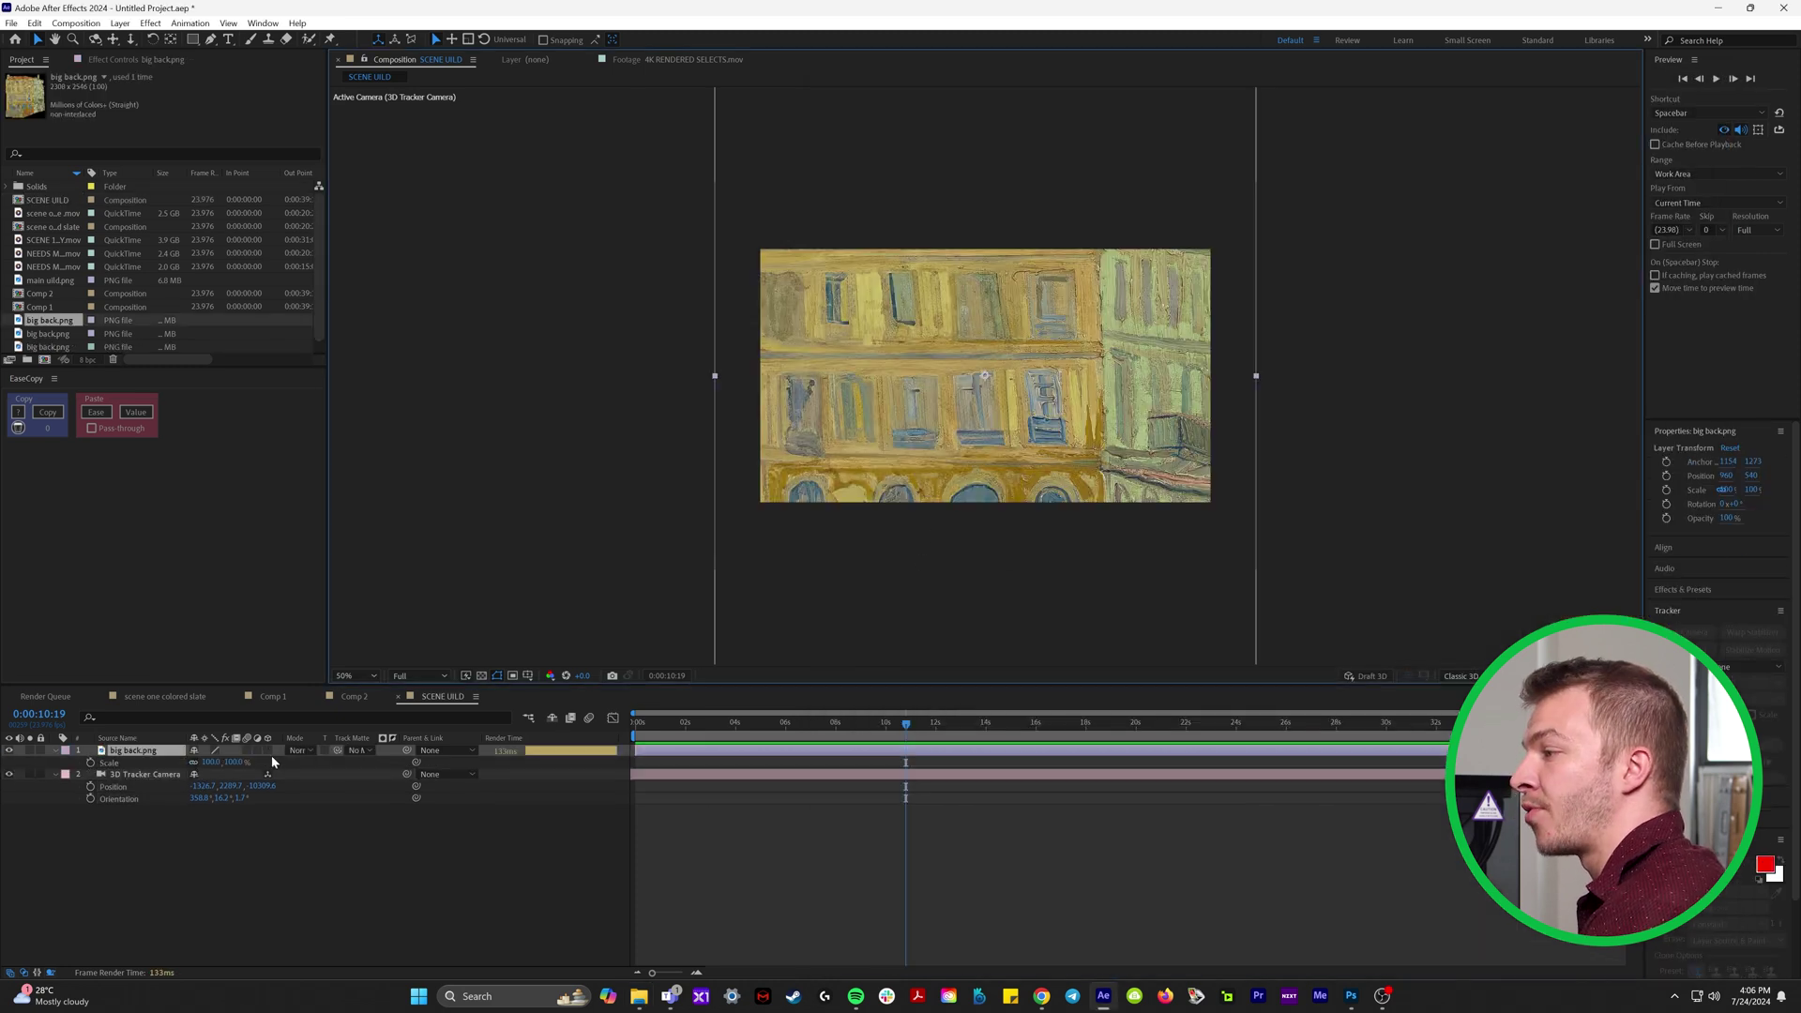
click(266, 750)
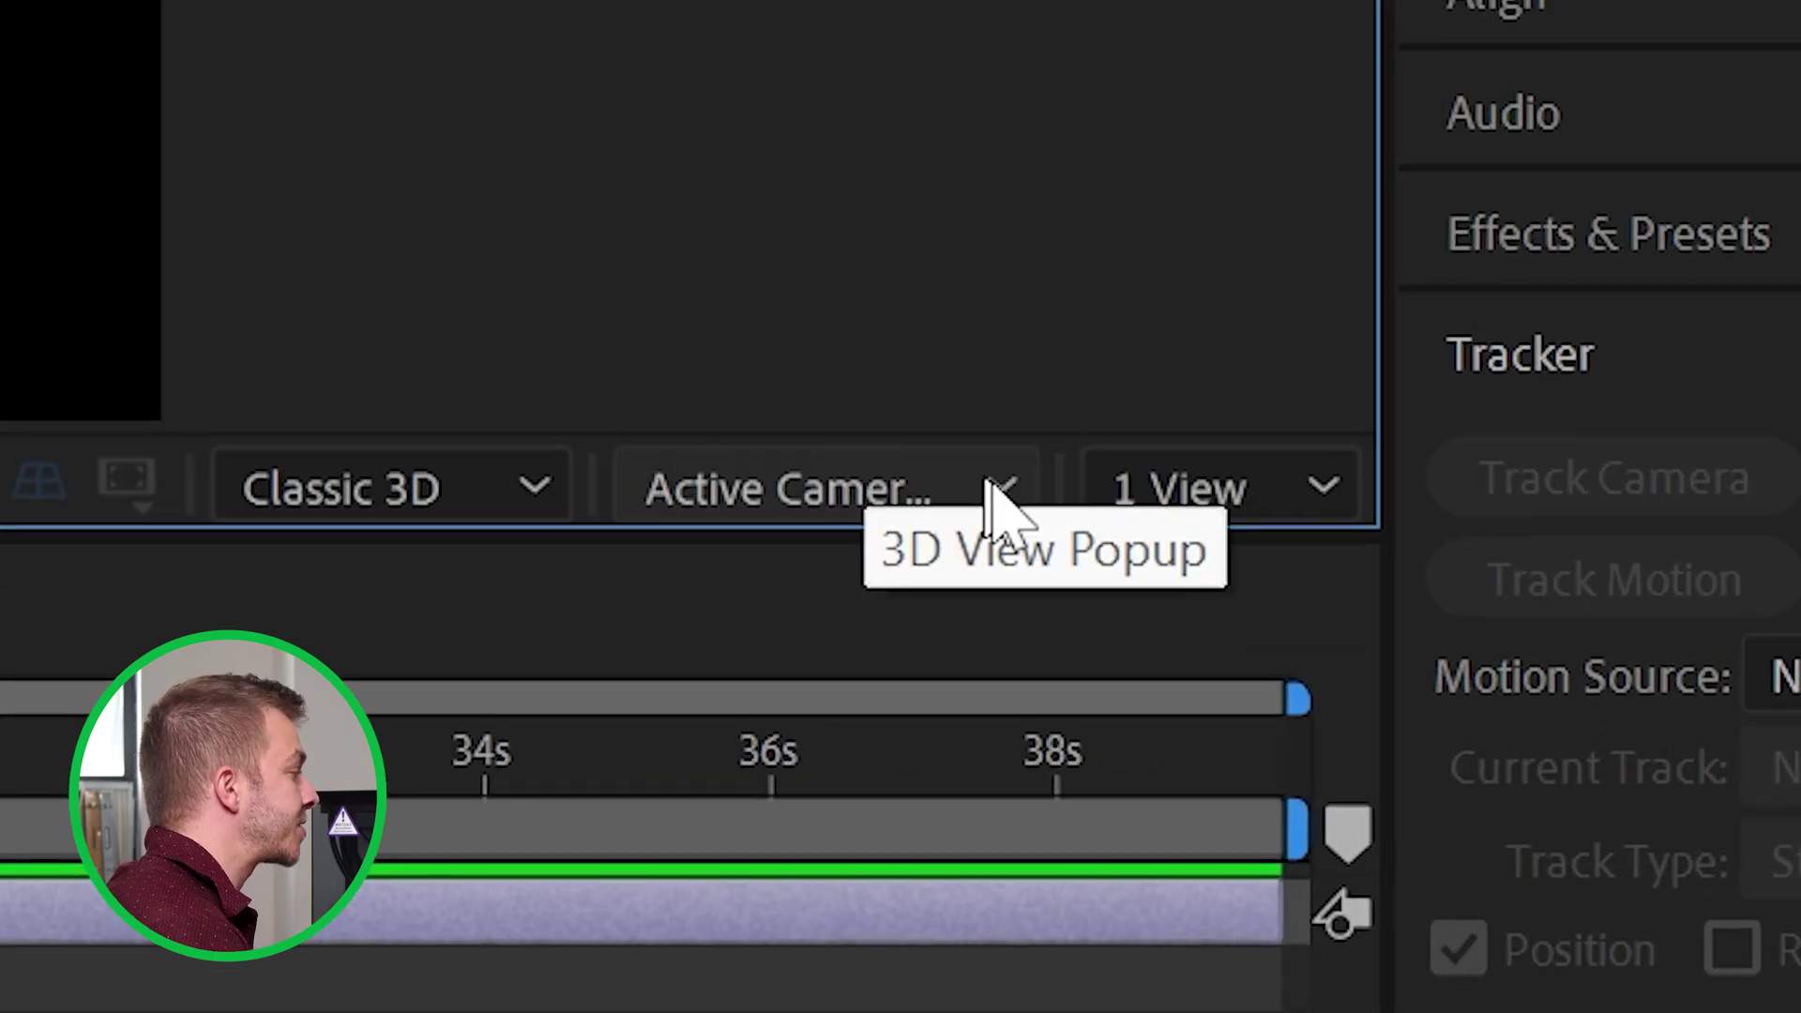
Switch the composition to two views and turn Custom View 1 to see the building layer edge-on.
click(1253, 514)
click(1276, 652)
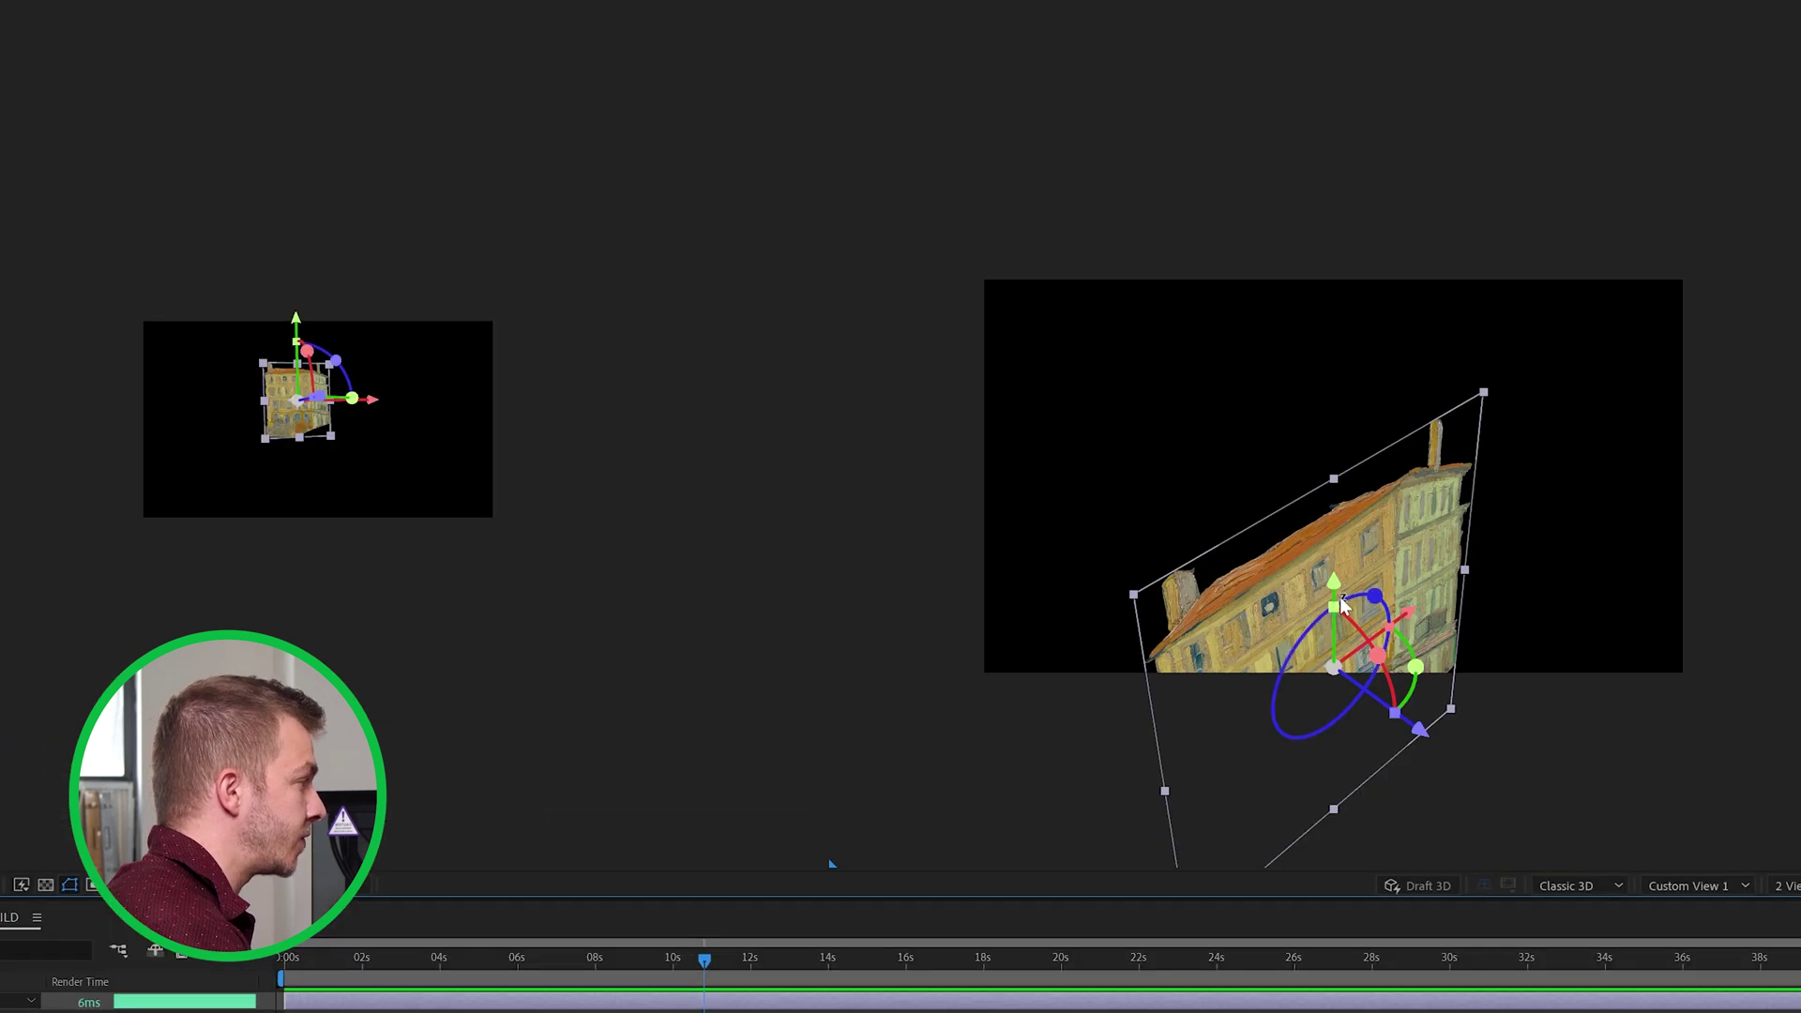
mouse_move(1323, 661)
mouse_down()
mouse_move(1274, 513)
mouse_move(1312, 521)
mouse_move(1242, 498)
mouse_move(1347, 543)
mouse_move(1094, 475)
mouse_move(1254, 470)
mouse_move(1113, 463)
mouse_up()
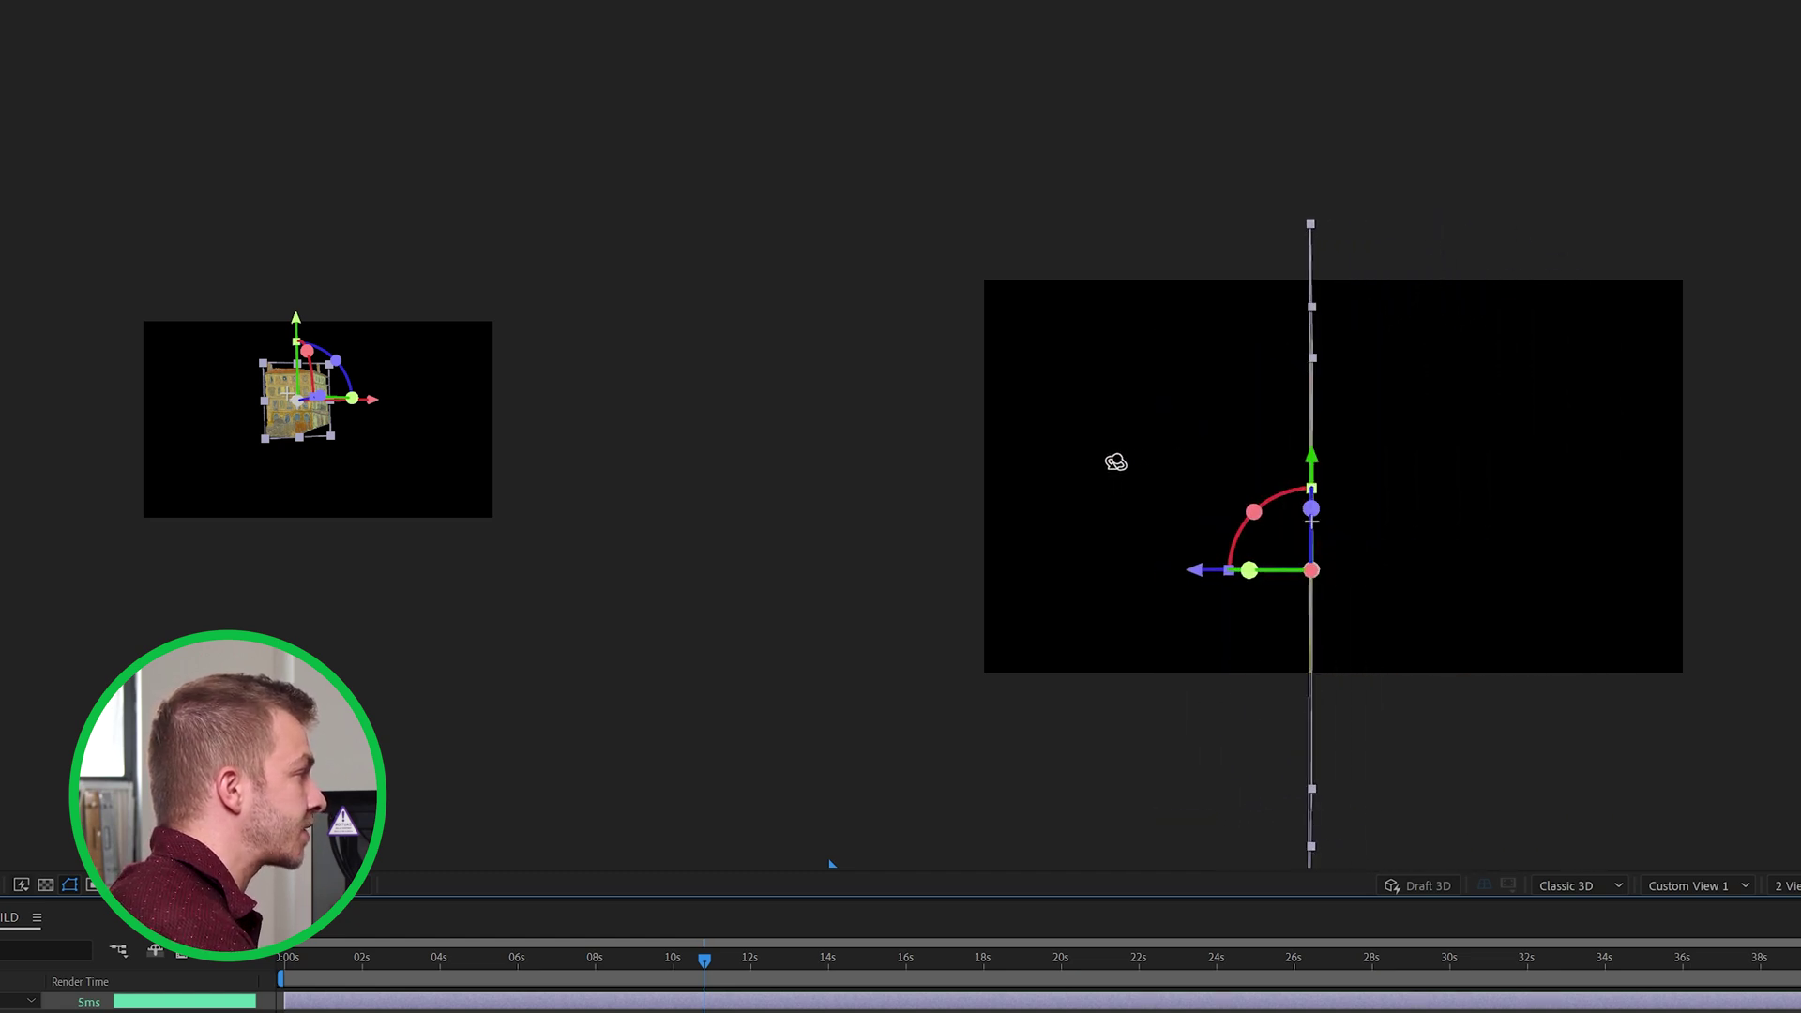
scroll(1302, 545, up, 1)
scroll(1335, 539, down, 1)
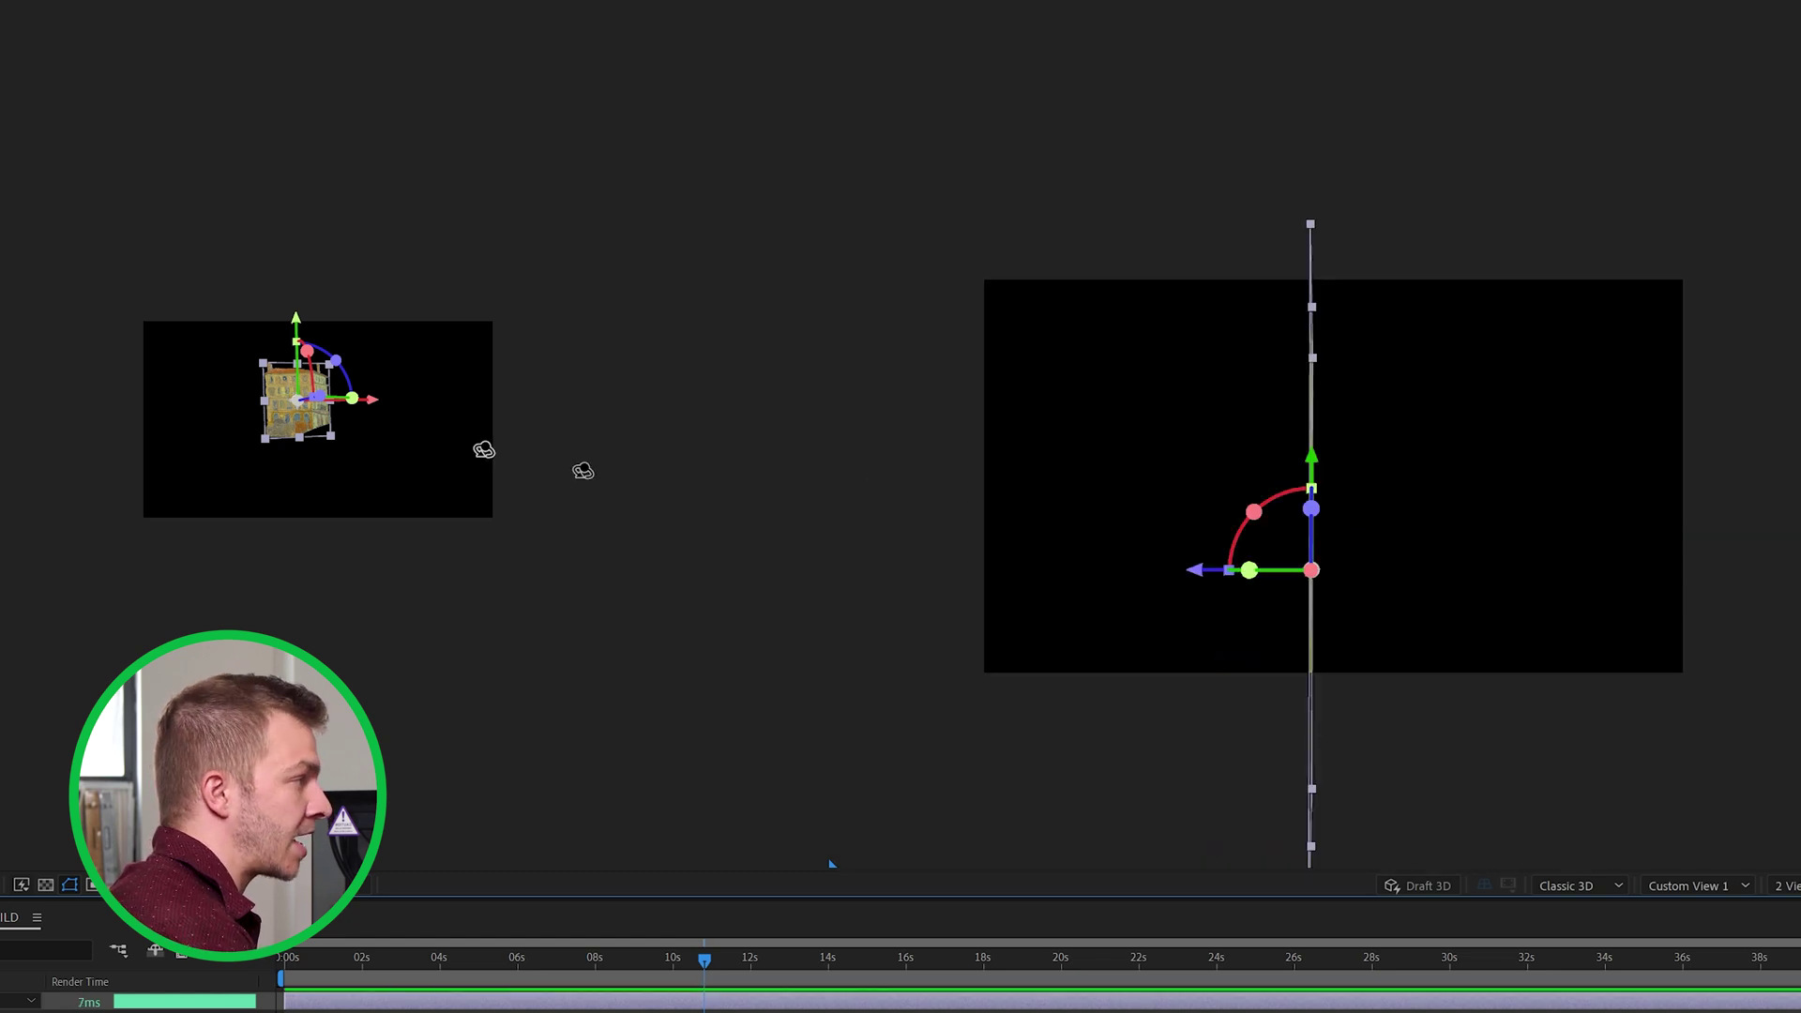
scroll(269, 398, up, 5)
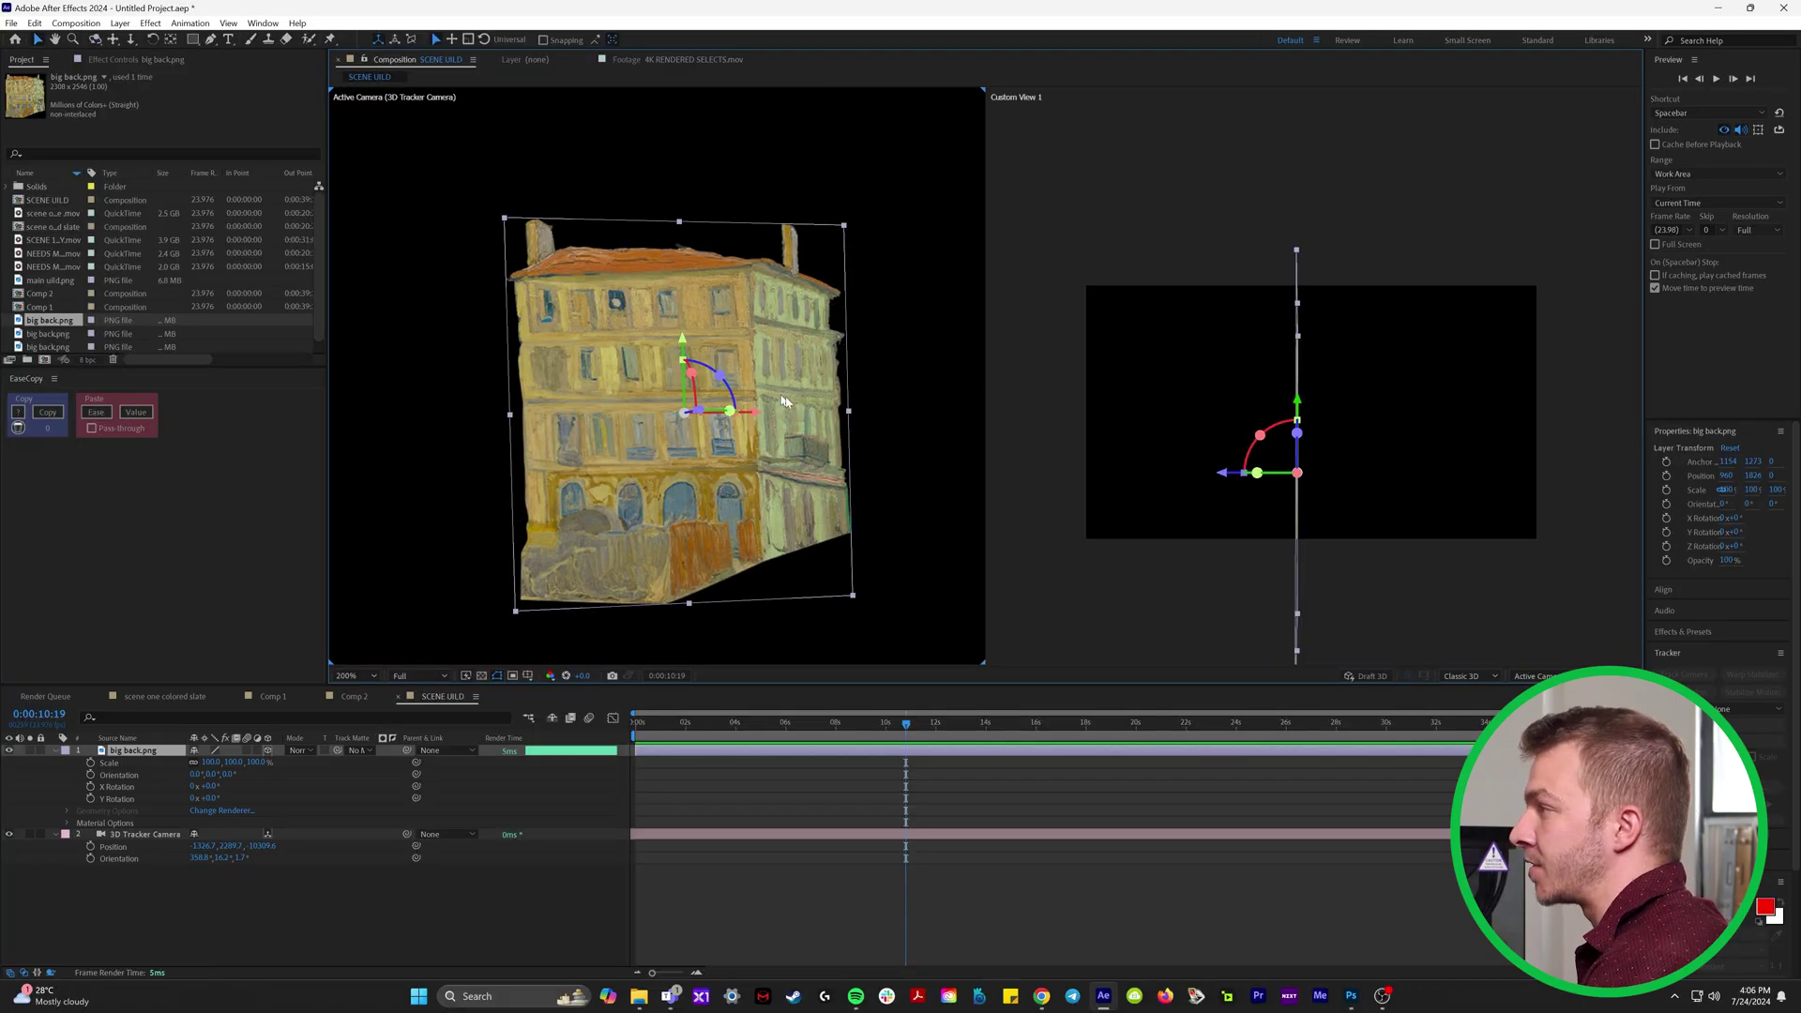
Rotate the big back.png layer slightly about its Z axis to straighten the building in the camera view.
click(888, 334)
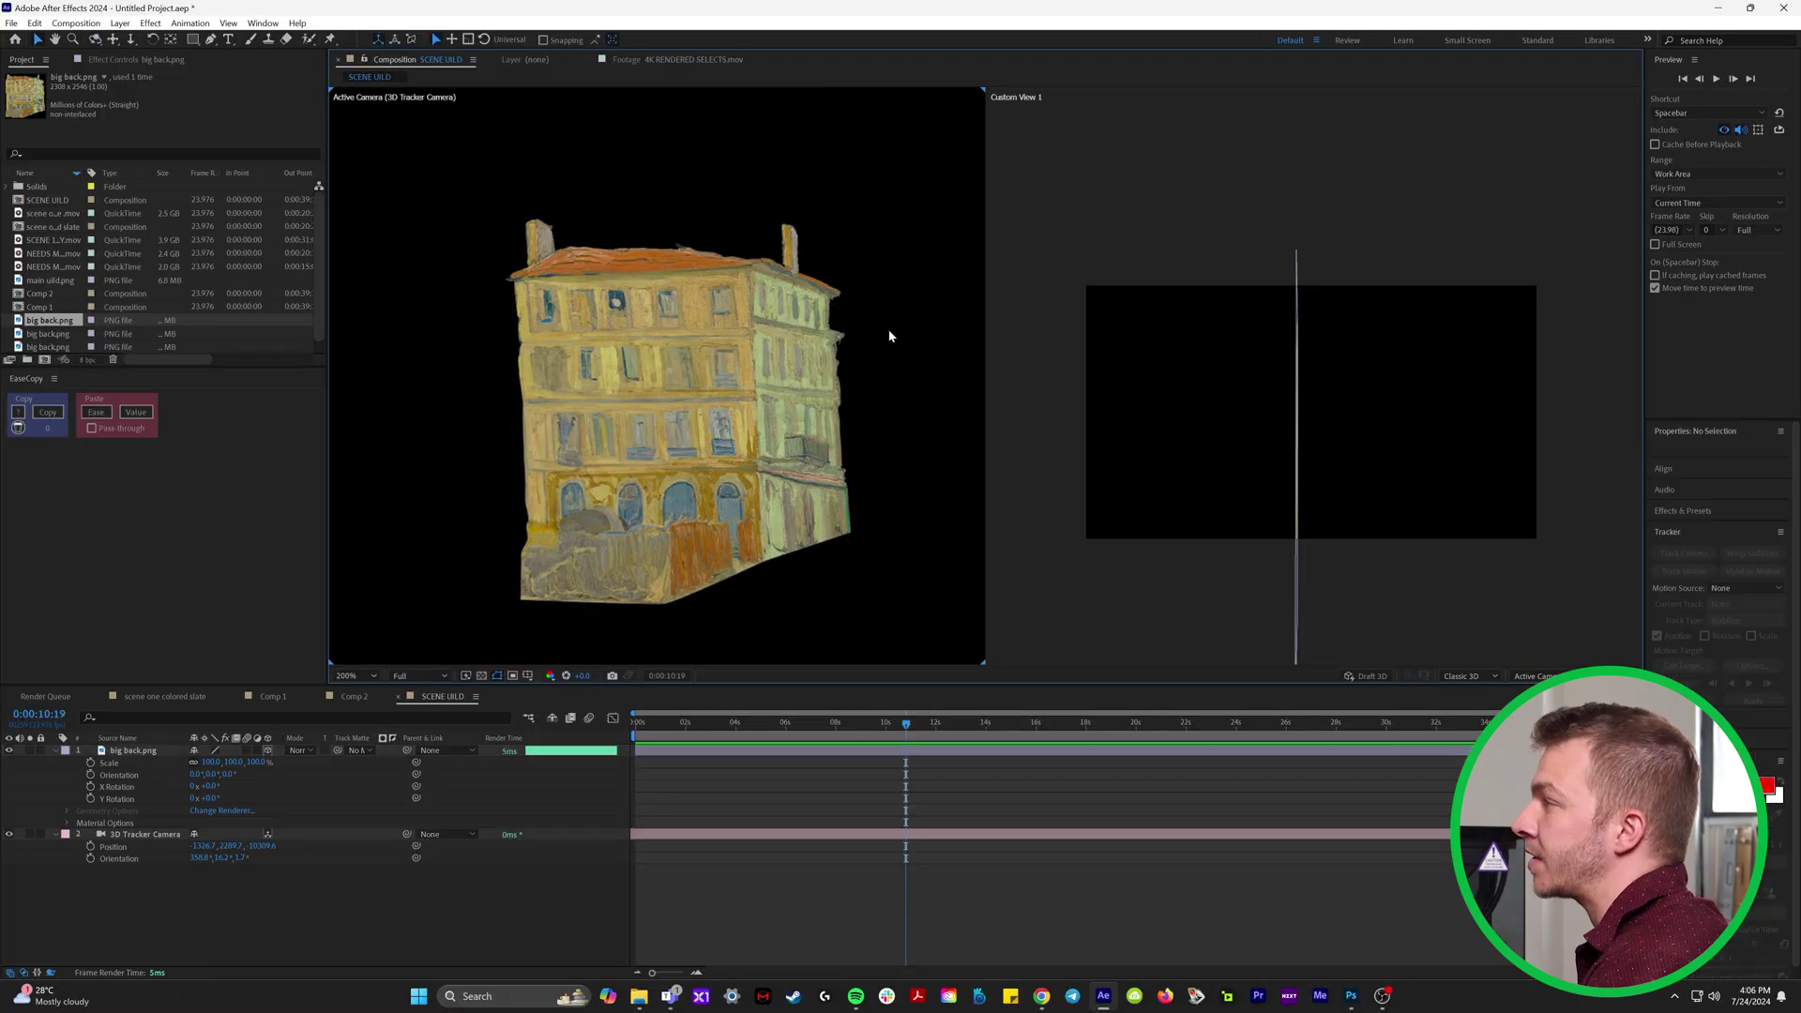
click(774, 376)
scroll(774, 376, up, 1)
scroll(774, 375, down, 1)
drag(720, 375, 720, 379)
Mask the building's narrow side face with a rectangle, duplicate the layer, and set the duplicate's mask to Subtract.
click(191, 40)
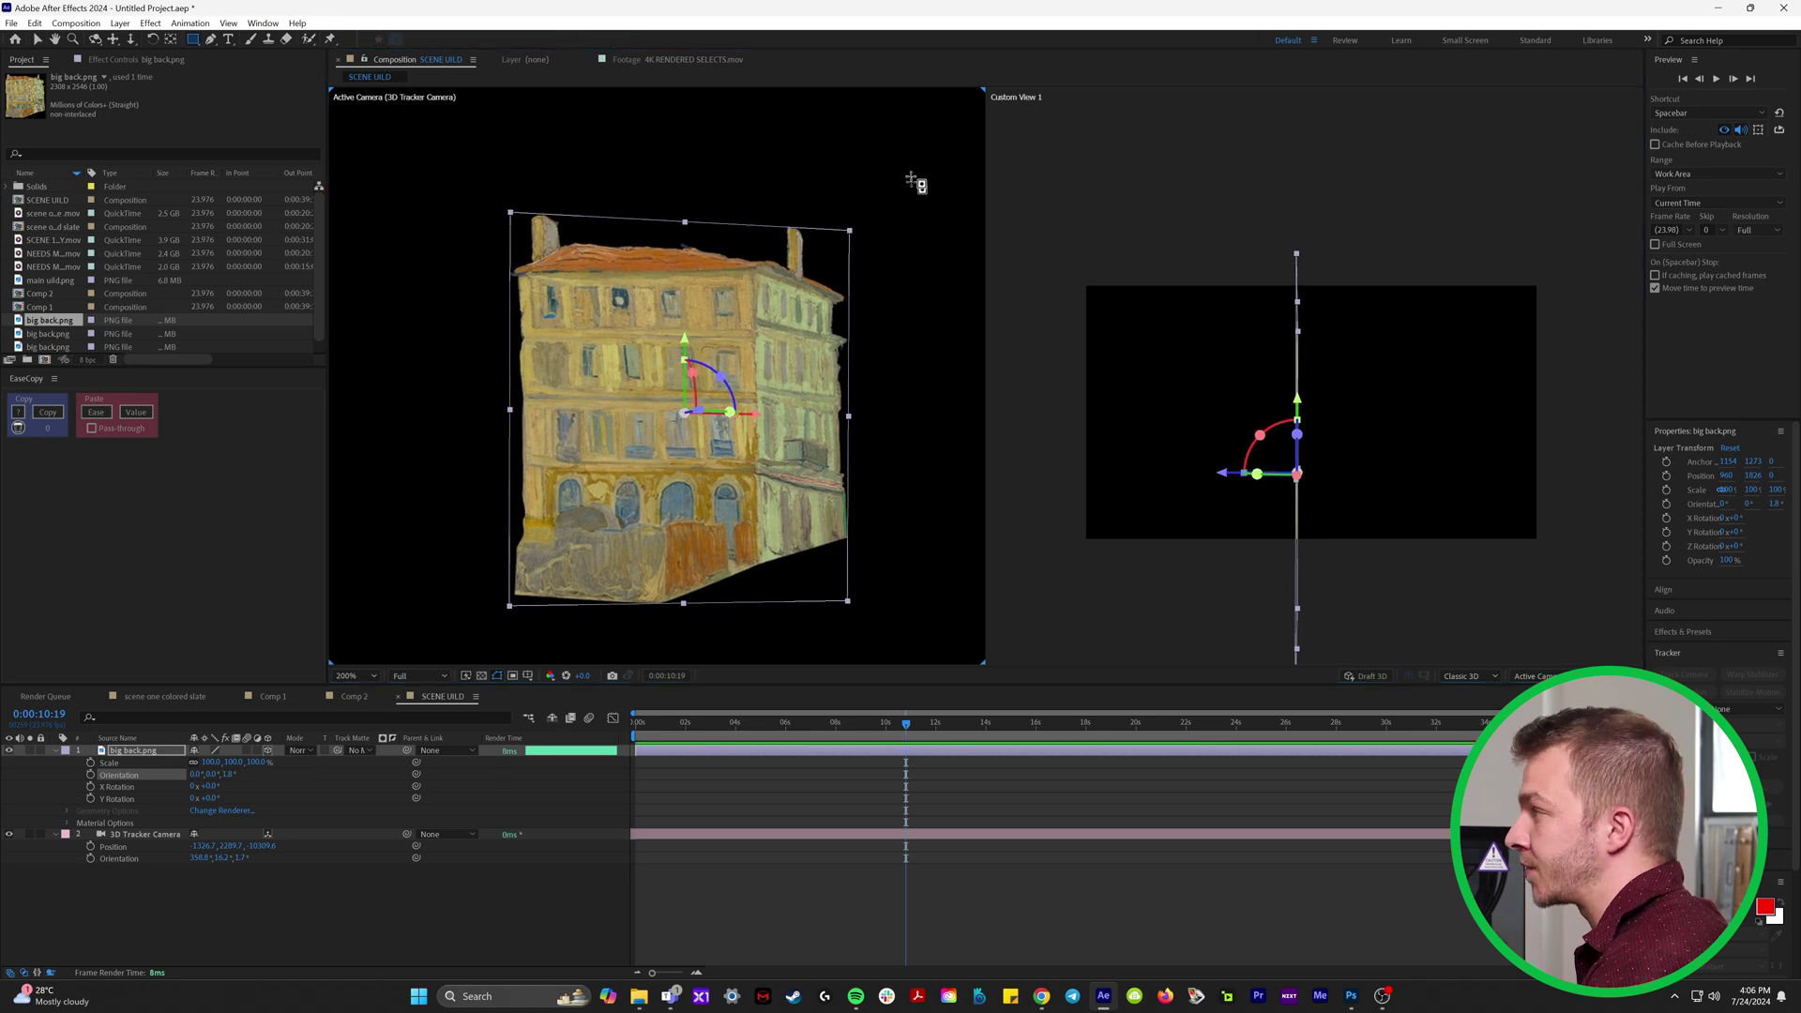
drag(913, 153, 742, 605)
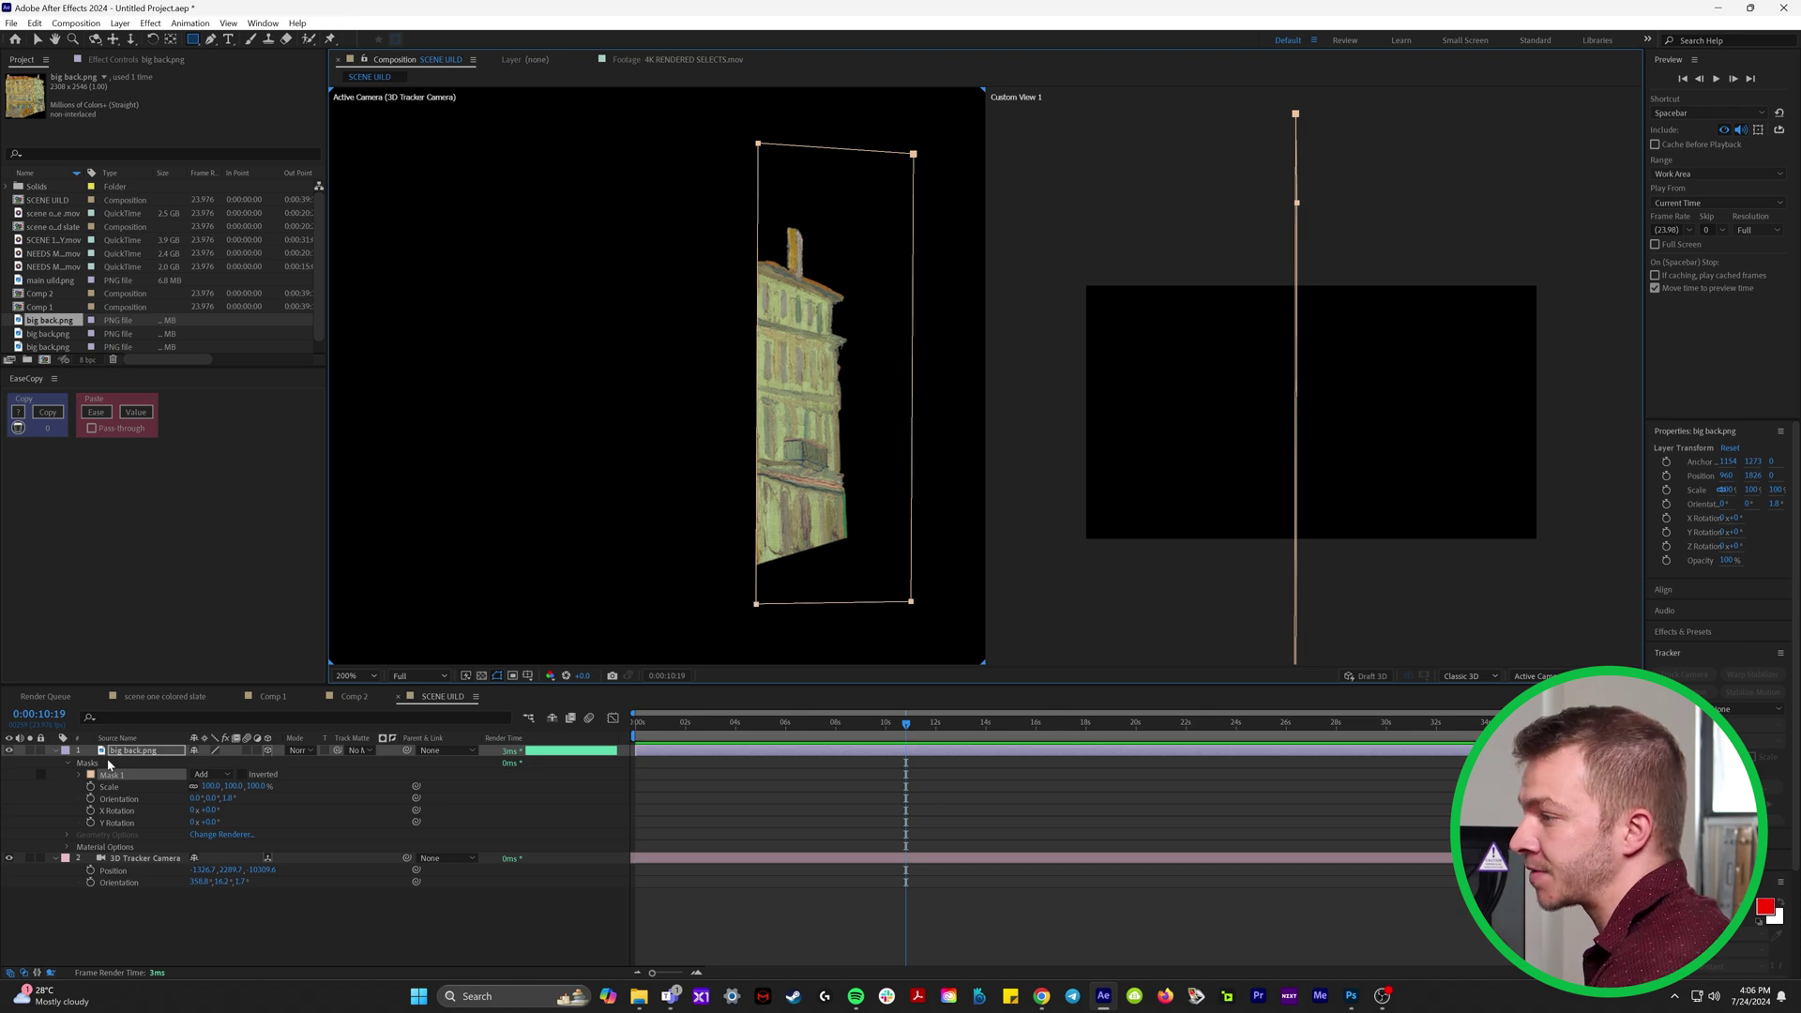
key(ctrl+d)
key(m)
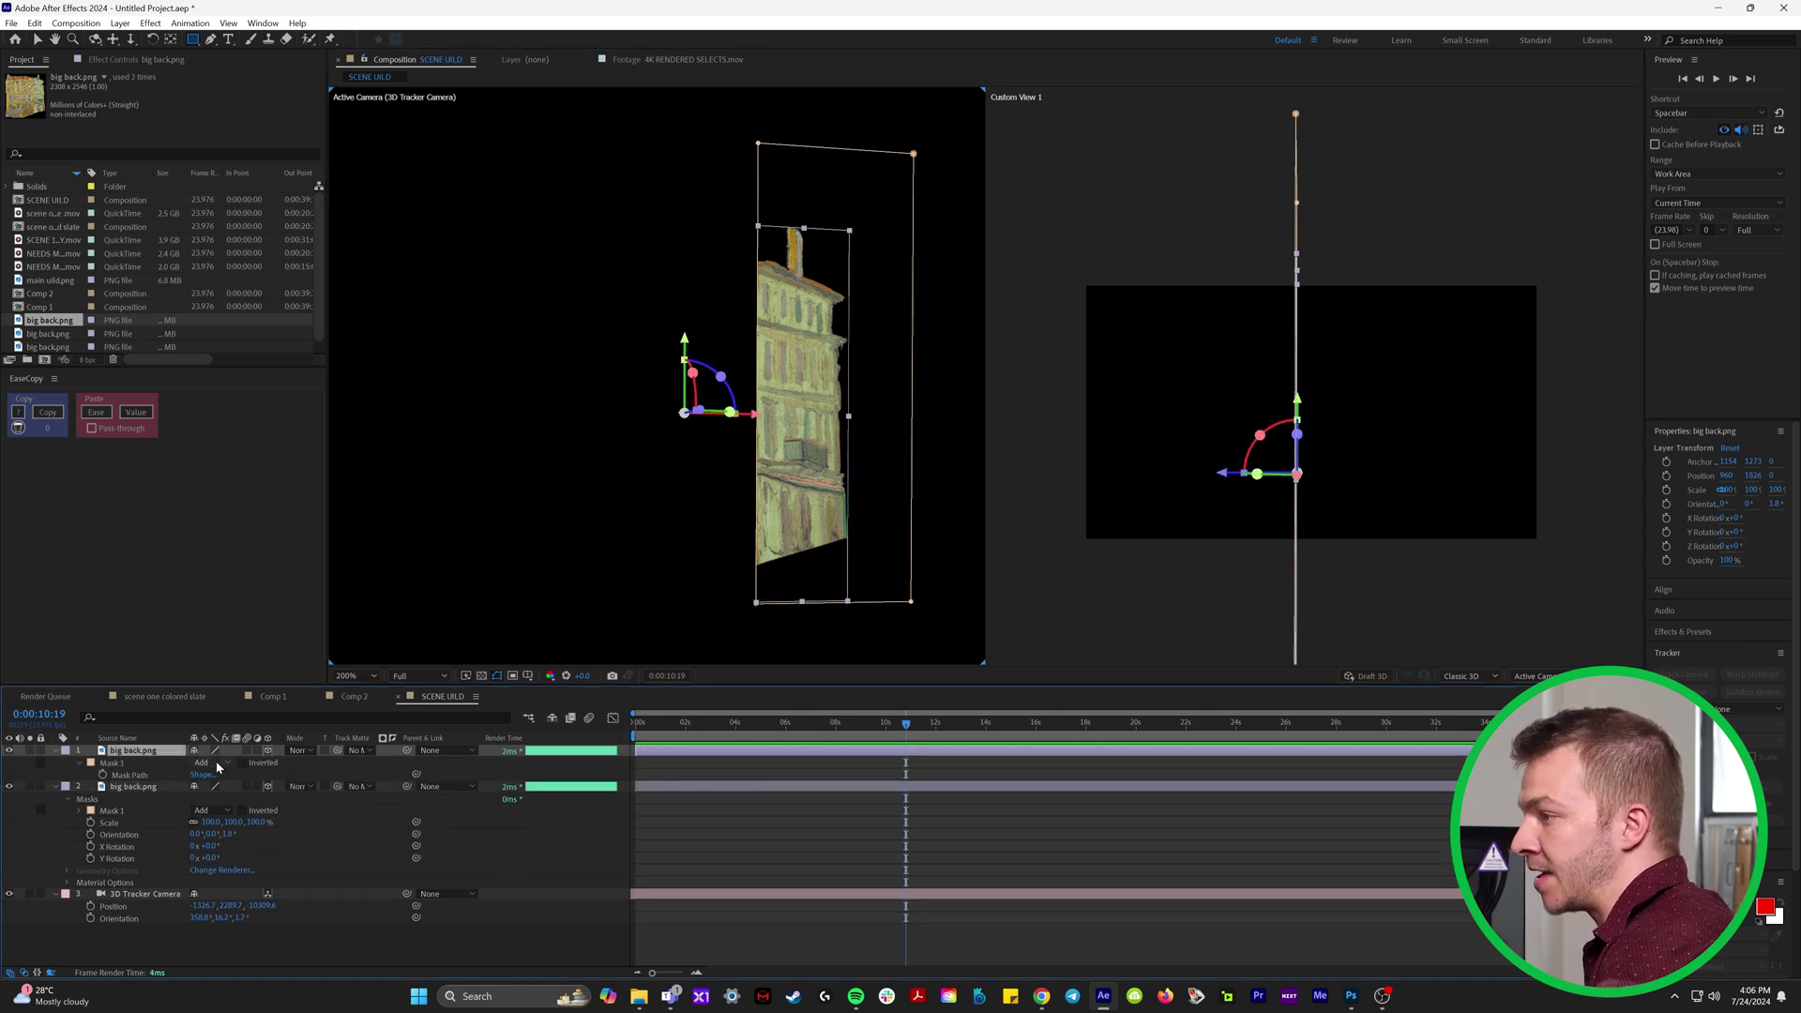
click(216, 764)
click(229, 810)
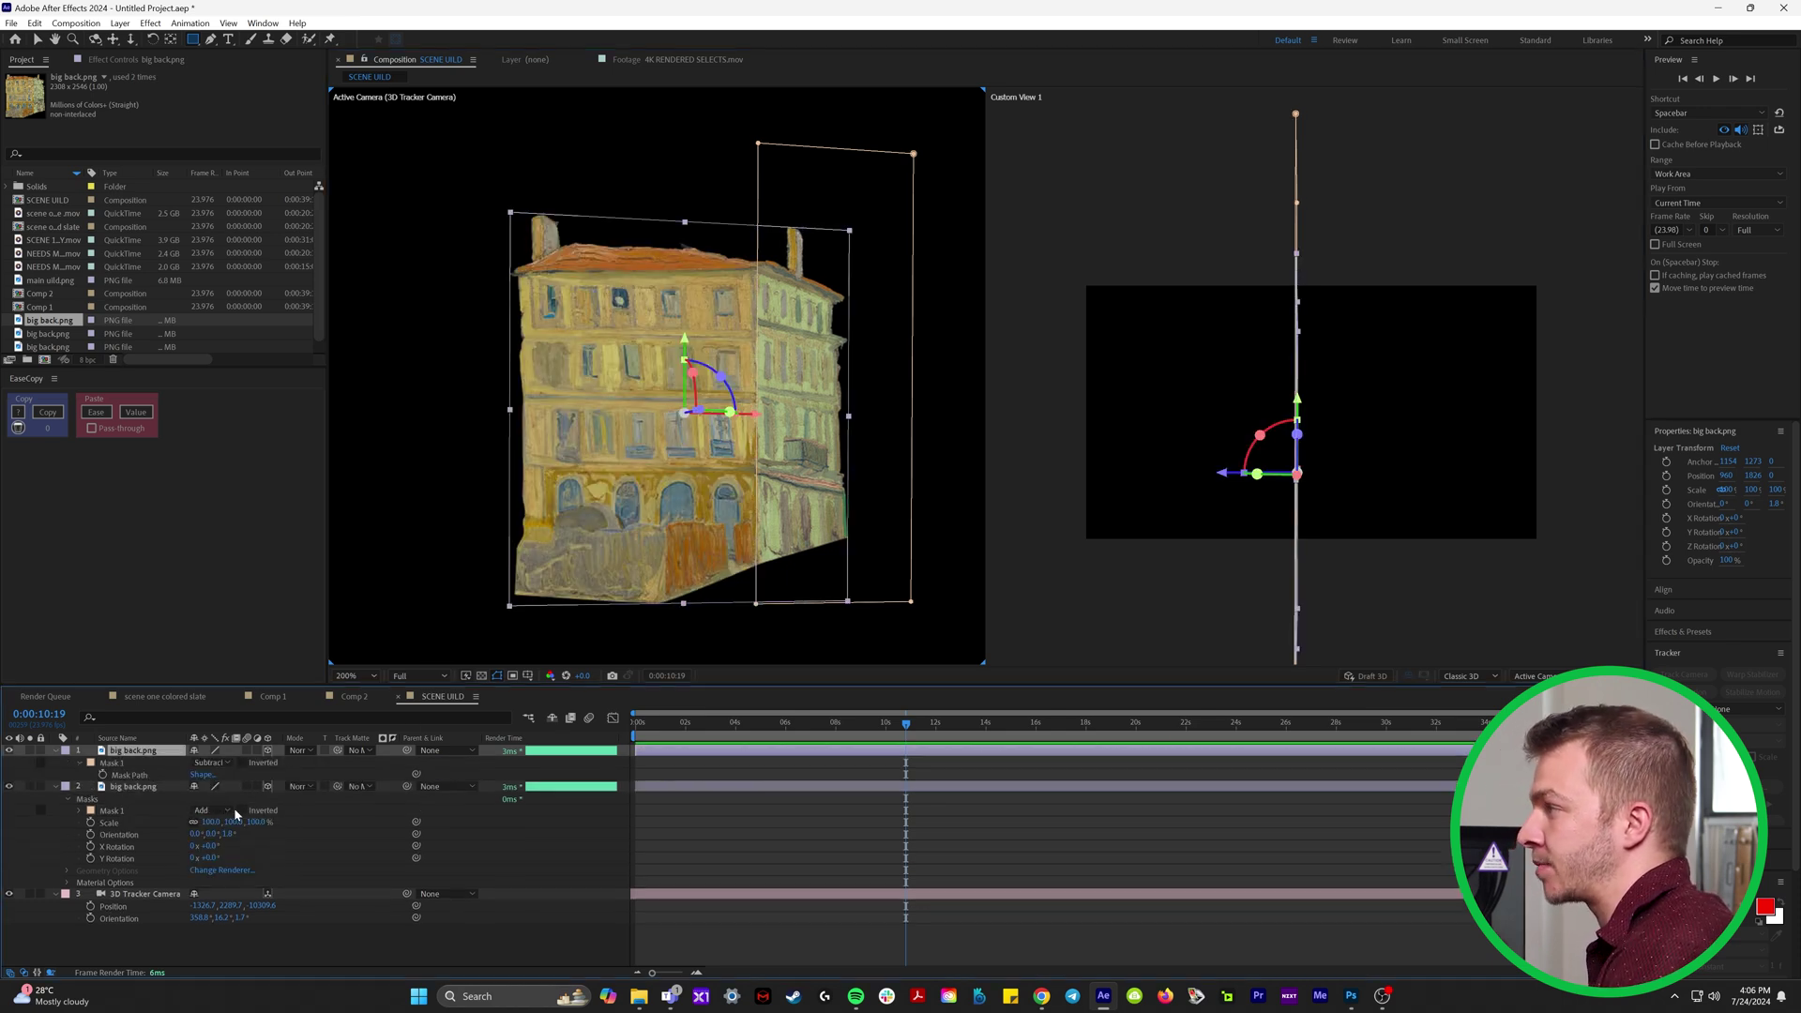
Solo each masked half of the big back building in turn to check the split between its faces.
click(367, 862)
click(28, 788)
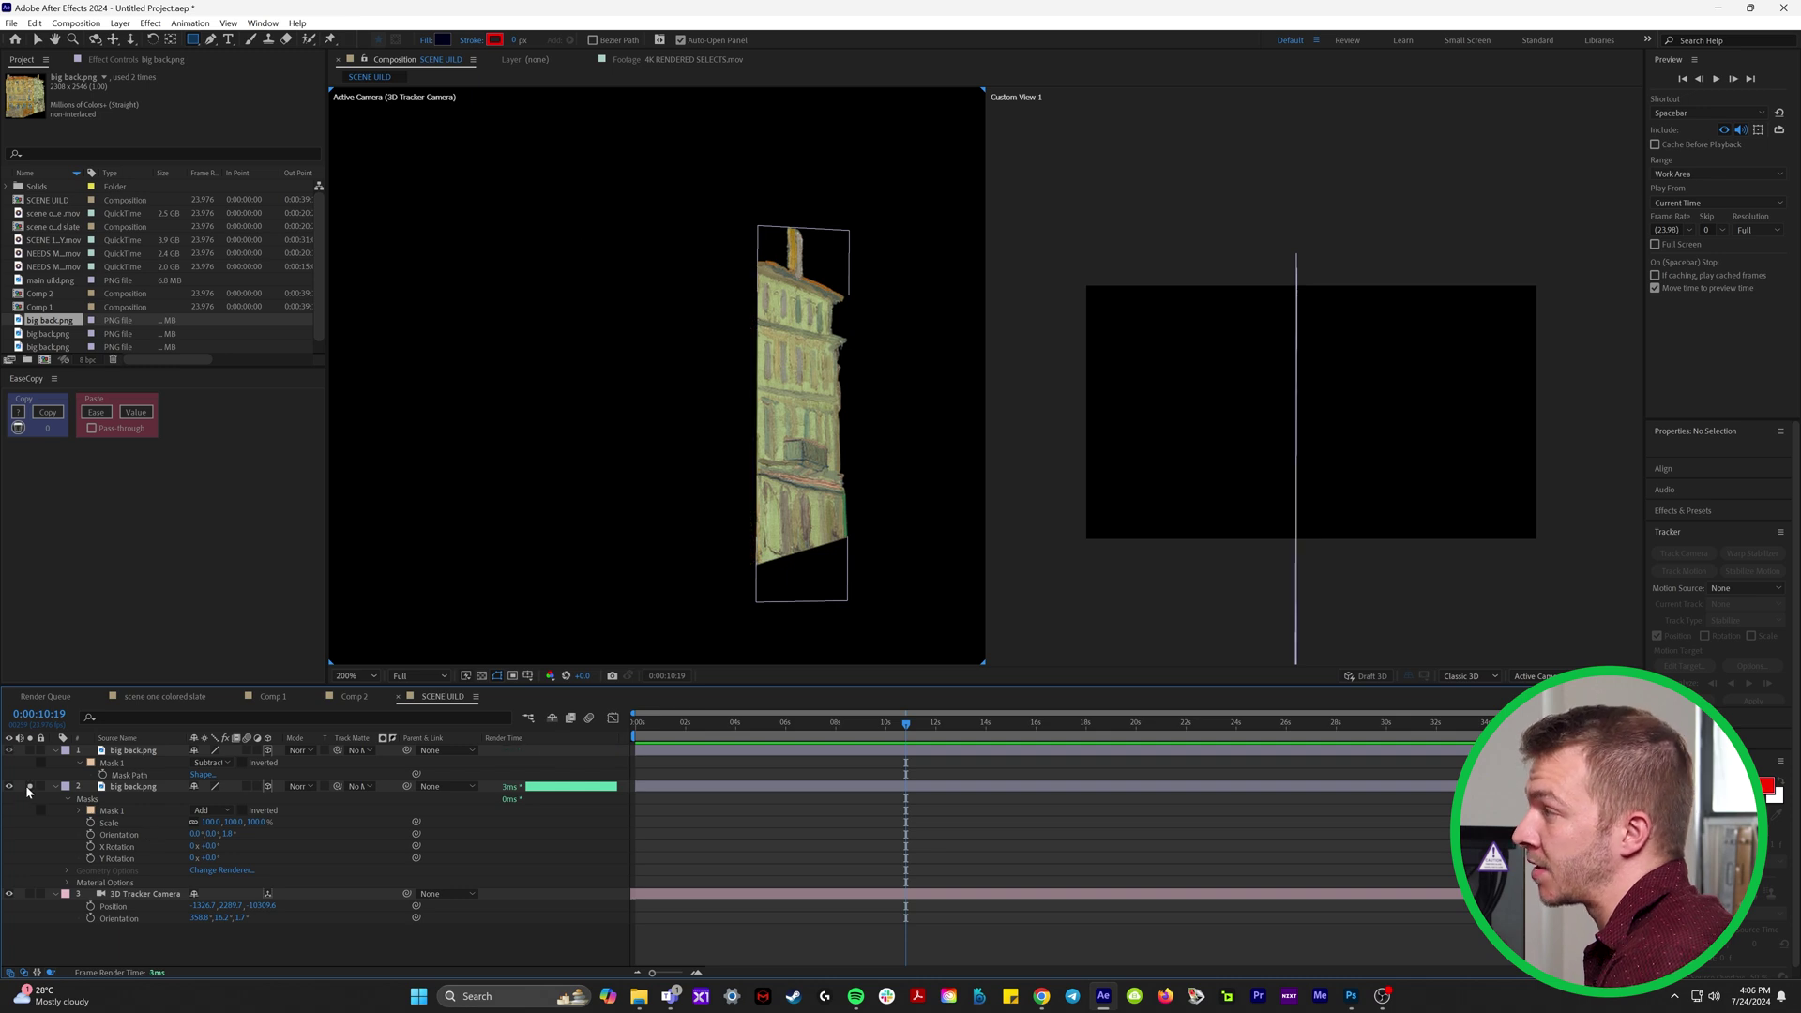
click(28, 788)
click(31, 751)
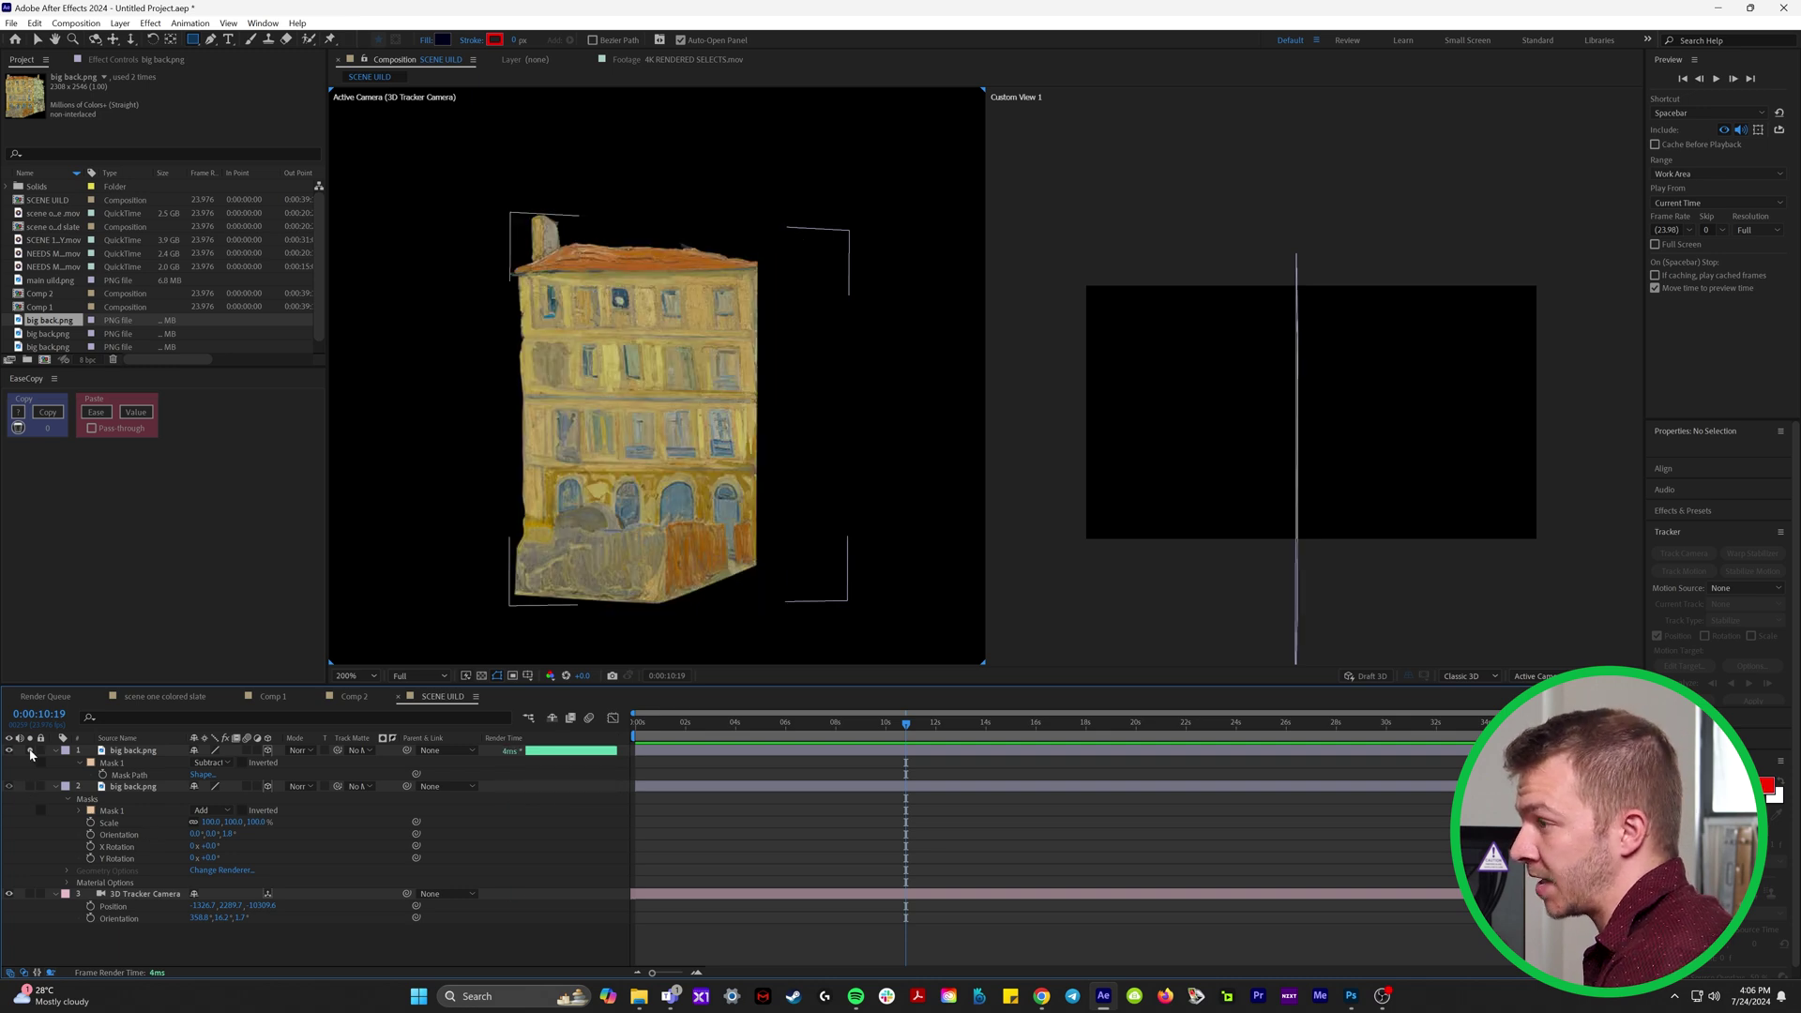
click(31, 751)
Isolate the big back building's side face and move its anchor point to the vertical edge shared with the front face.
click(141, 788)
click(28, 788)
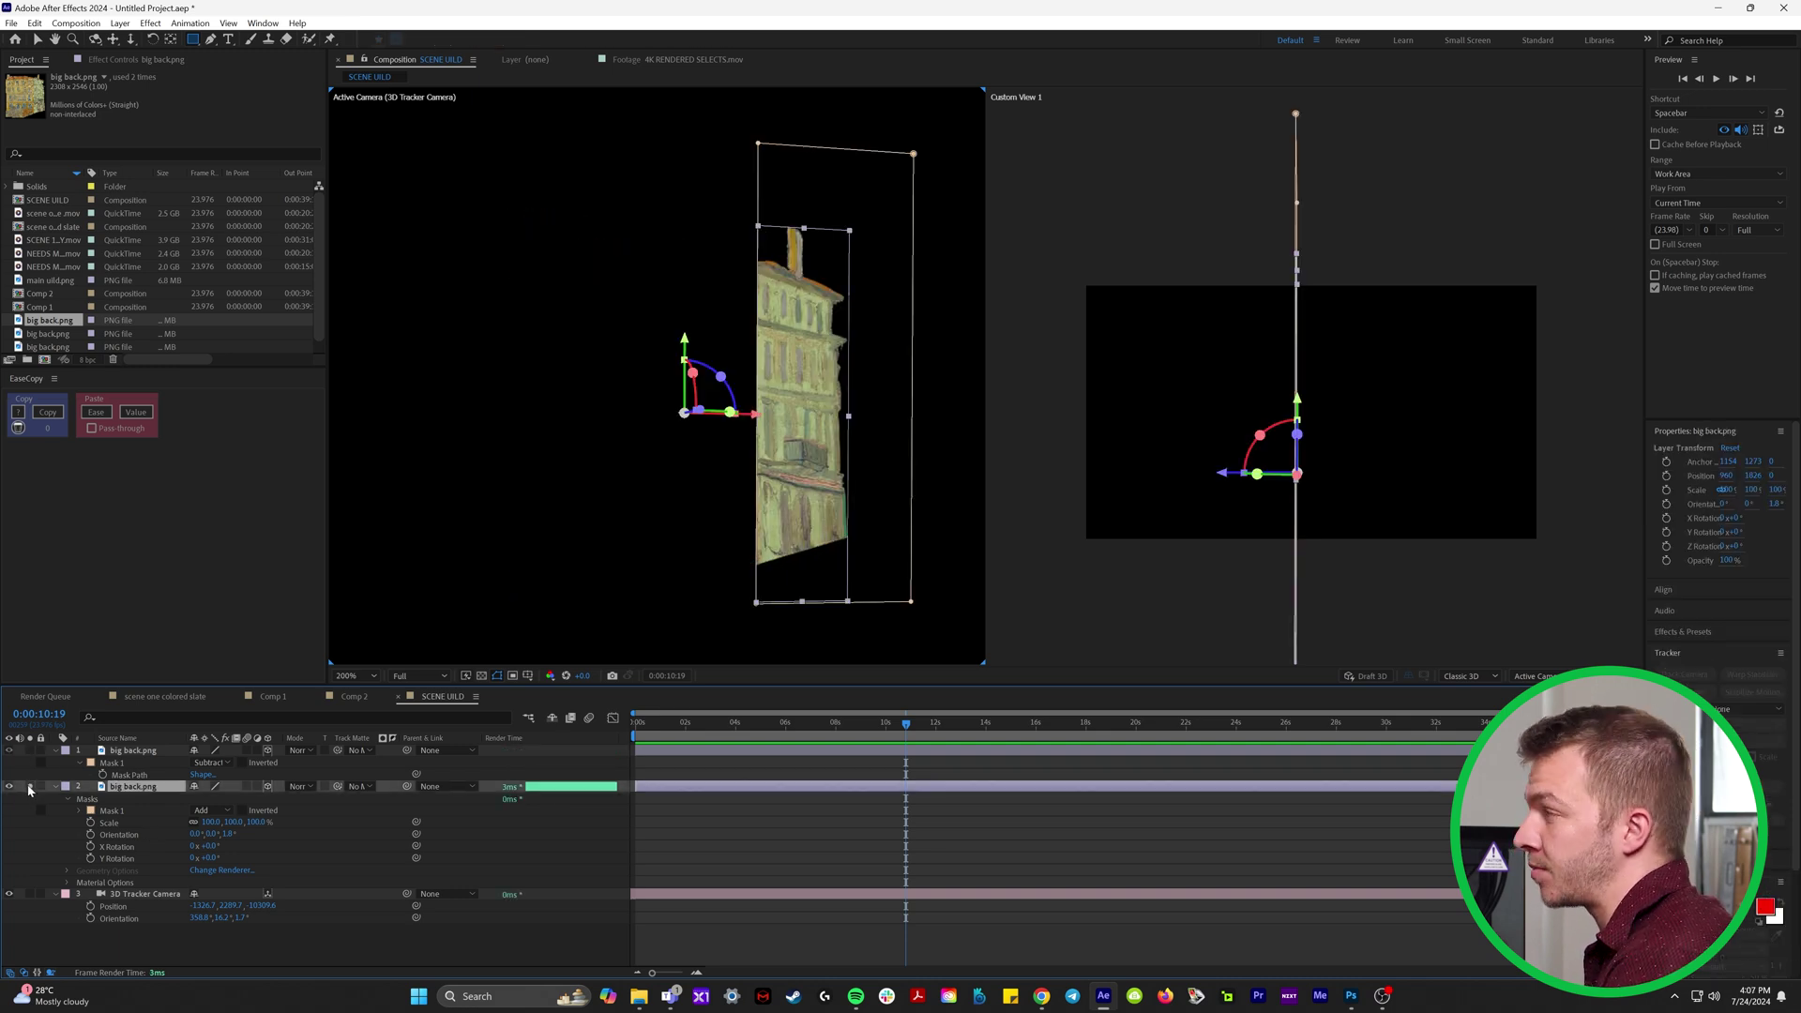
click(170, 40)
scroll(748, 443, up, 1)
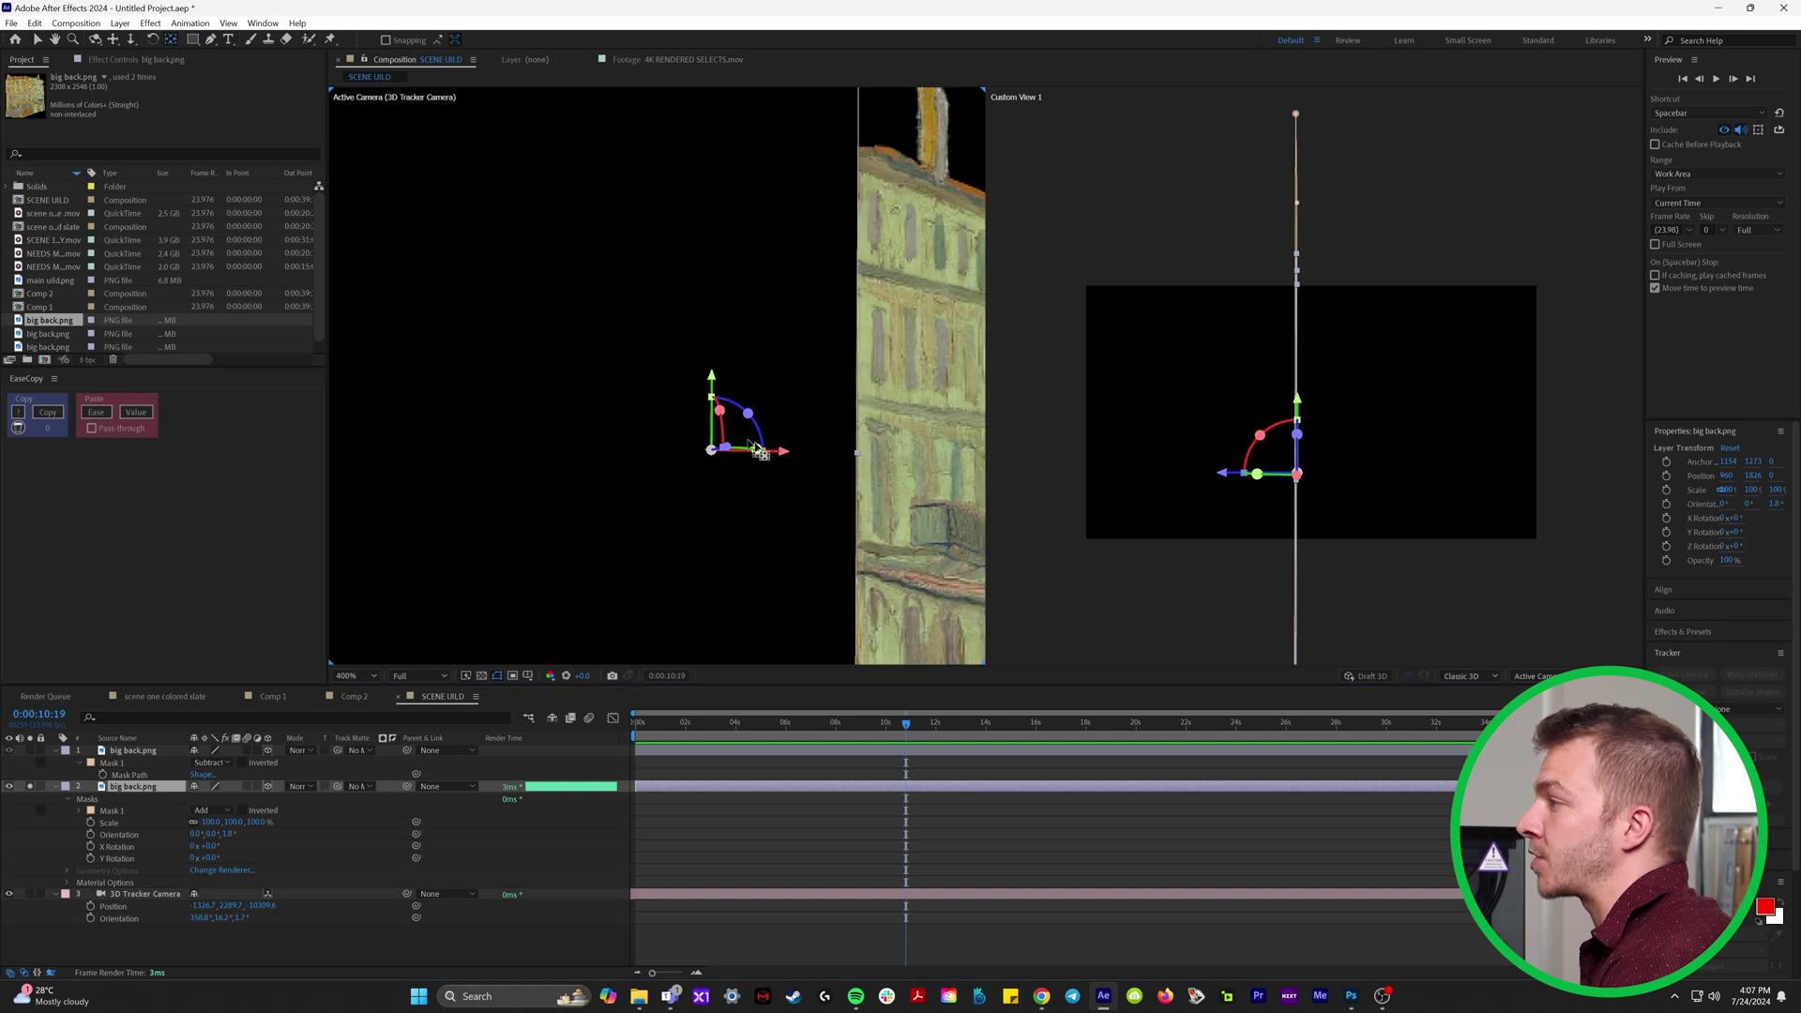
drag(801, 456, 666, 367)
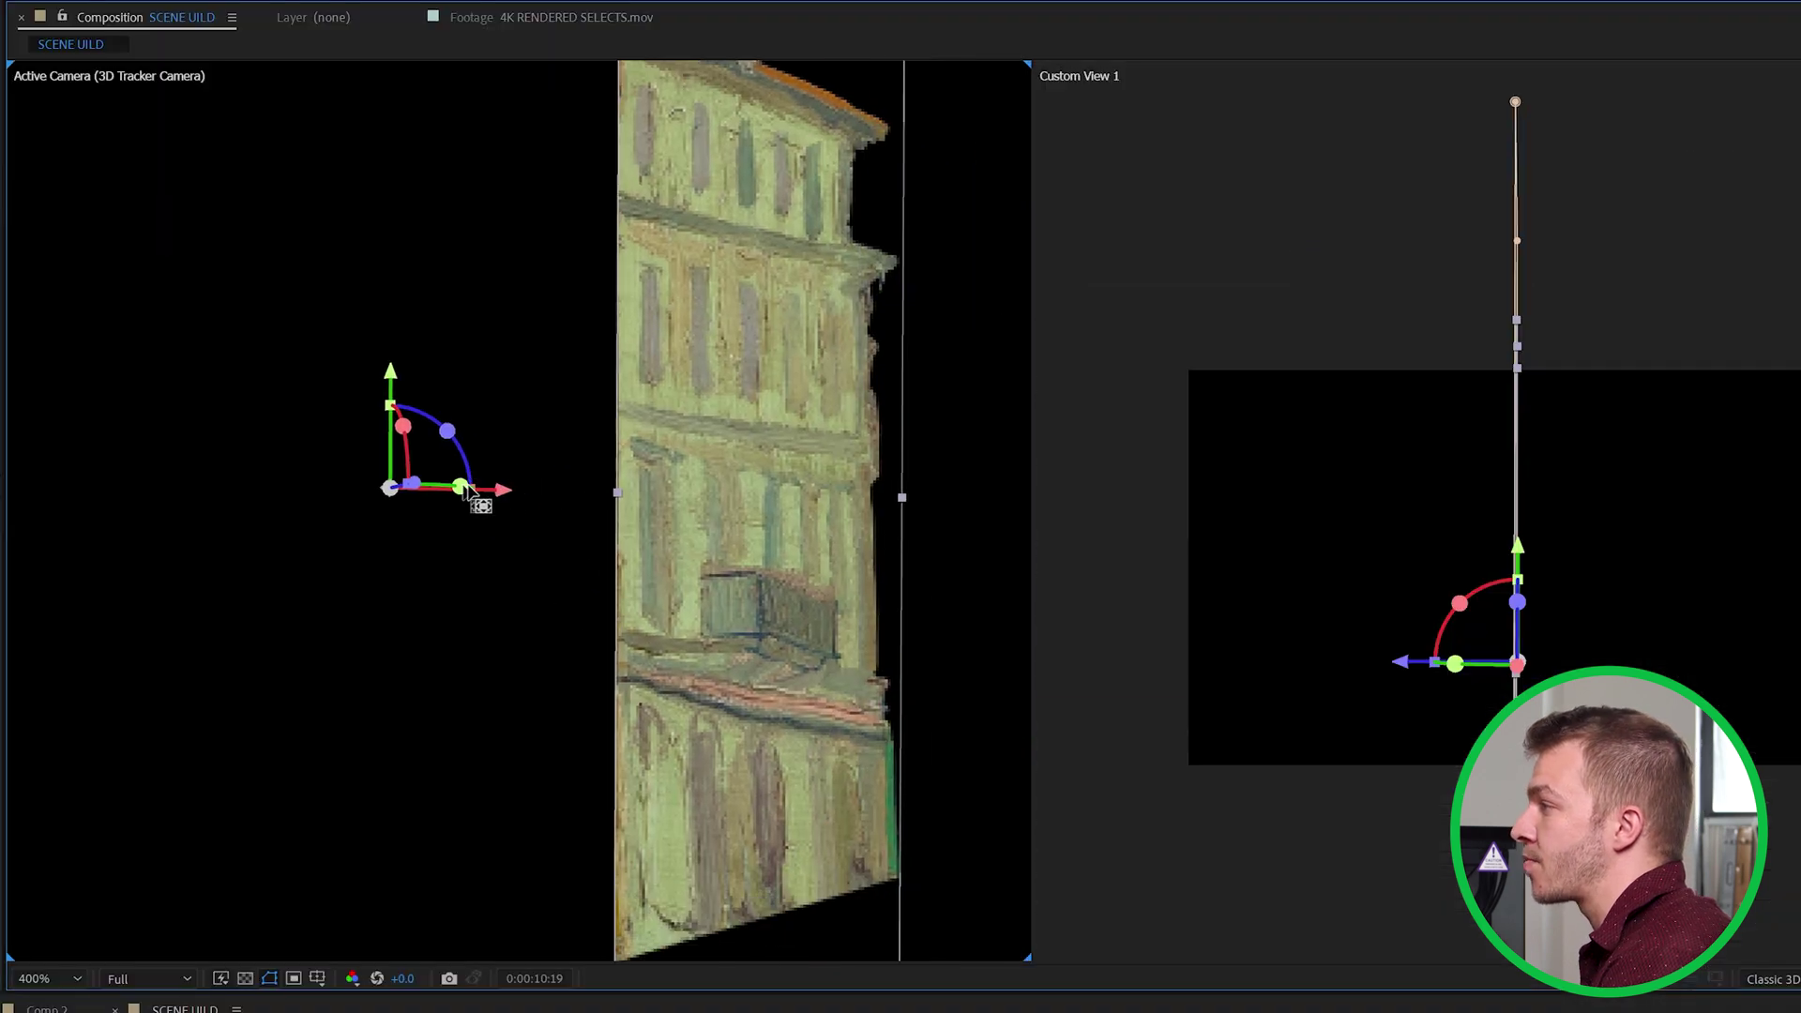
drag(466, 492, 693, 493)
scroll(751, 566, up, 2)
scroll(781, 571, down, 3)
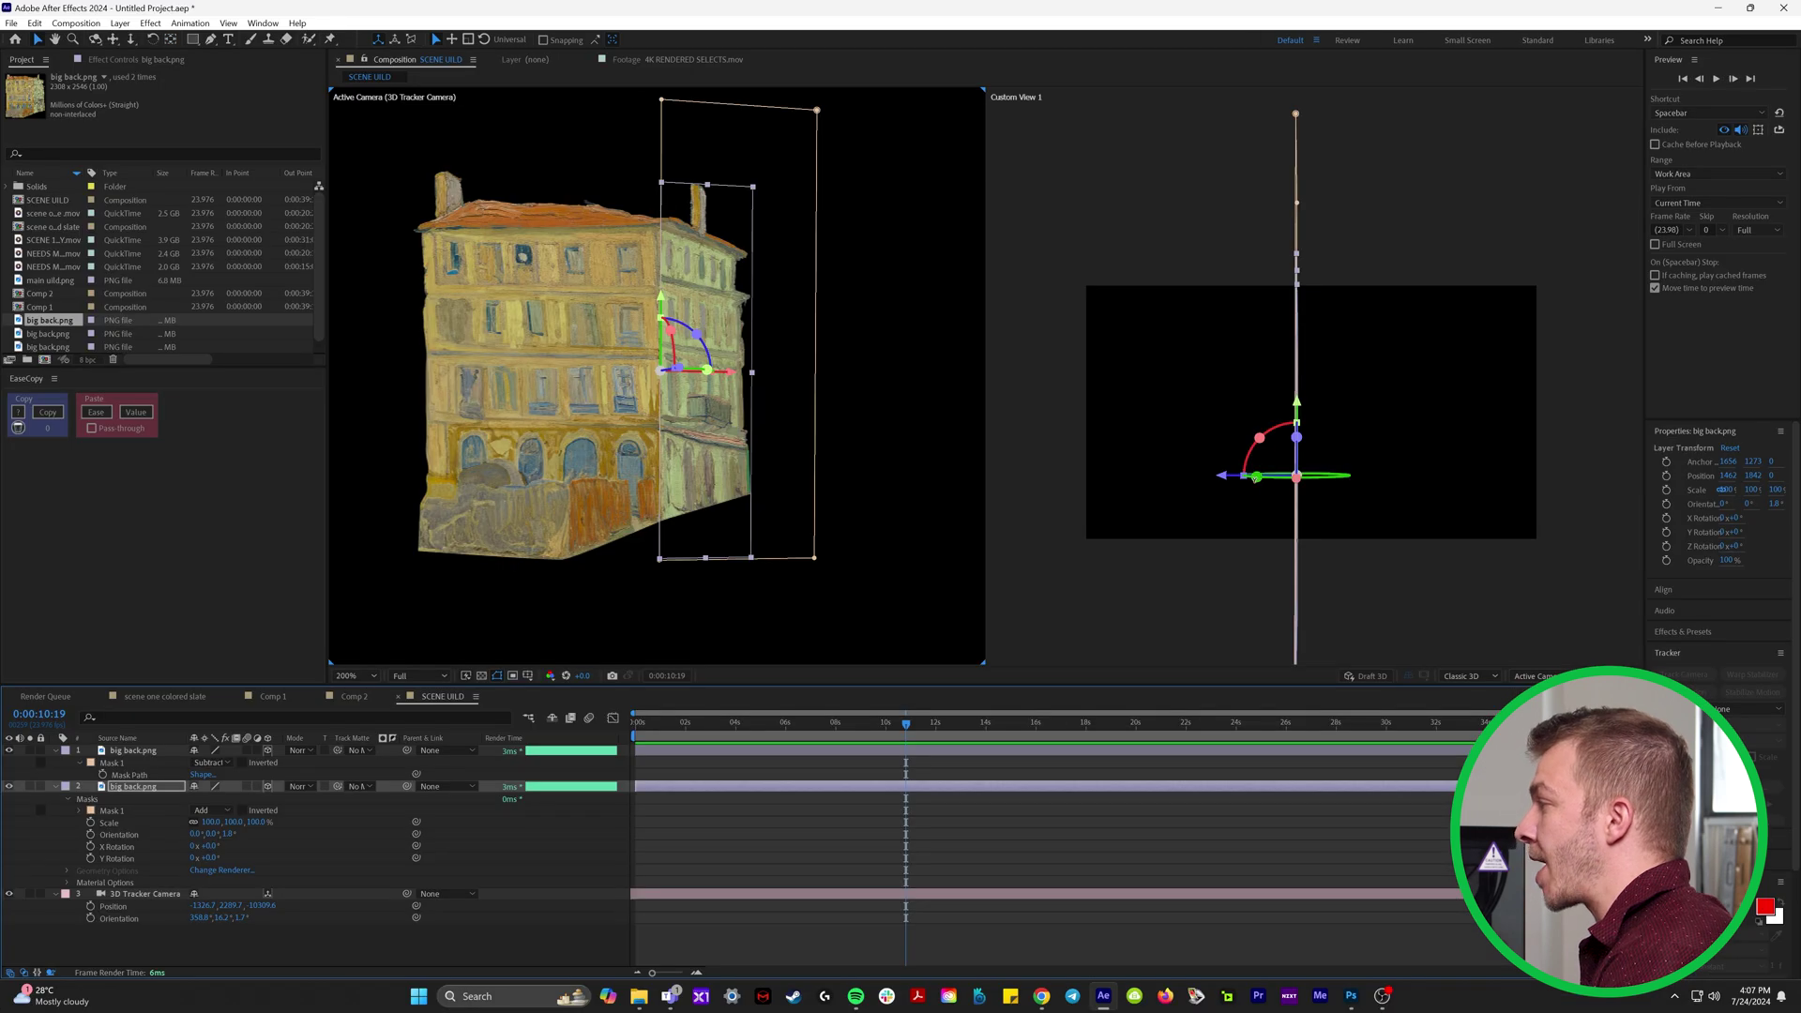
Rotate the big back building's side face about 70° backwards around its vertical hinge edge and stretch its width to about 164%.
drag(1256, 477, 1304, 472)
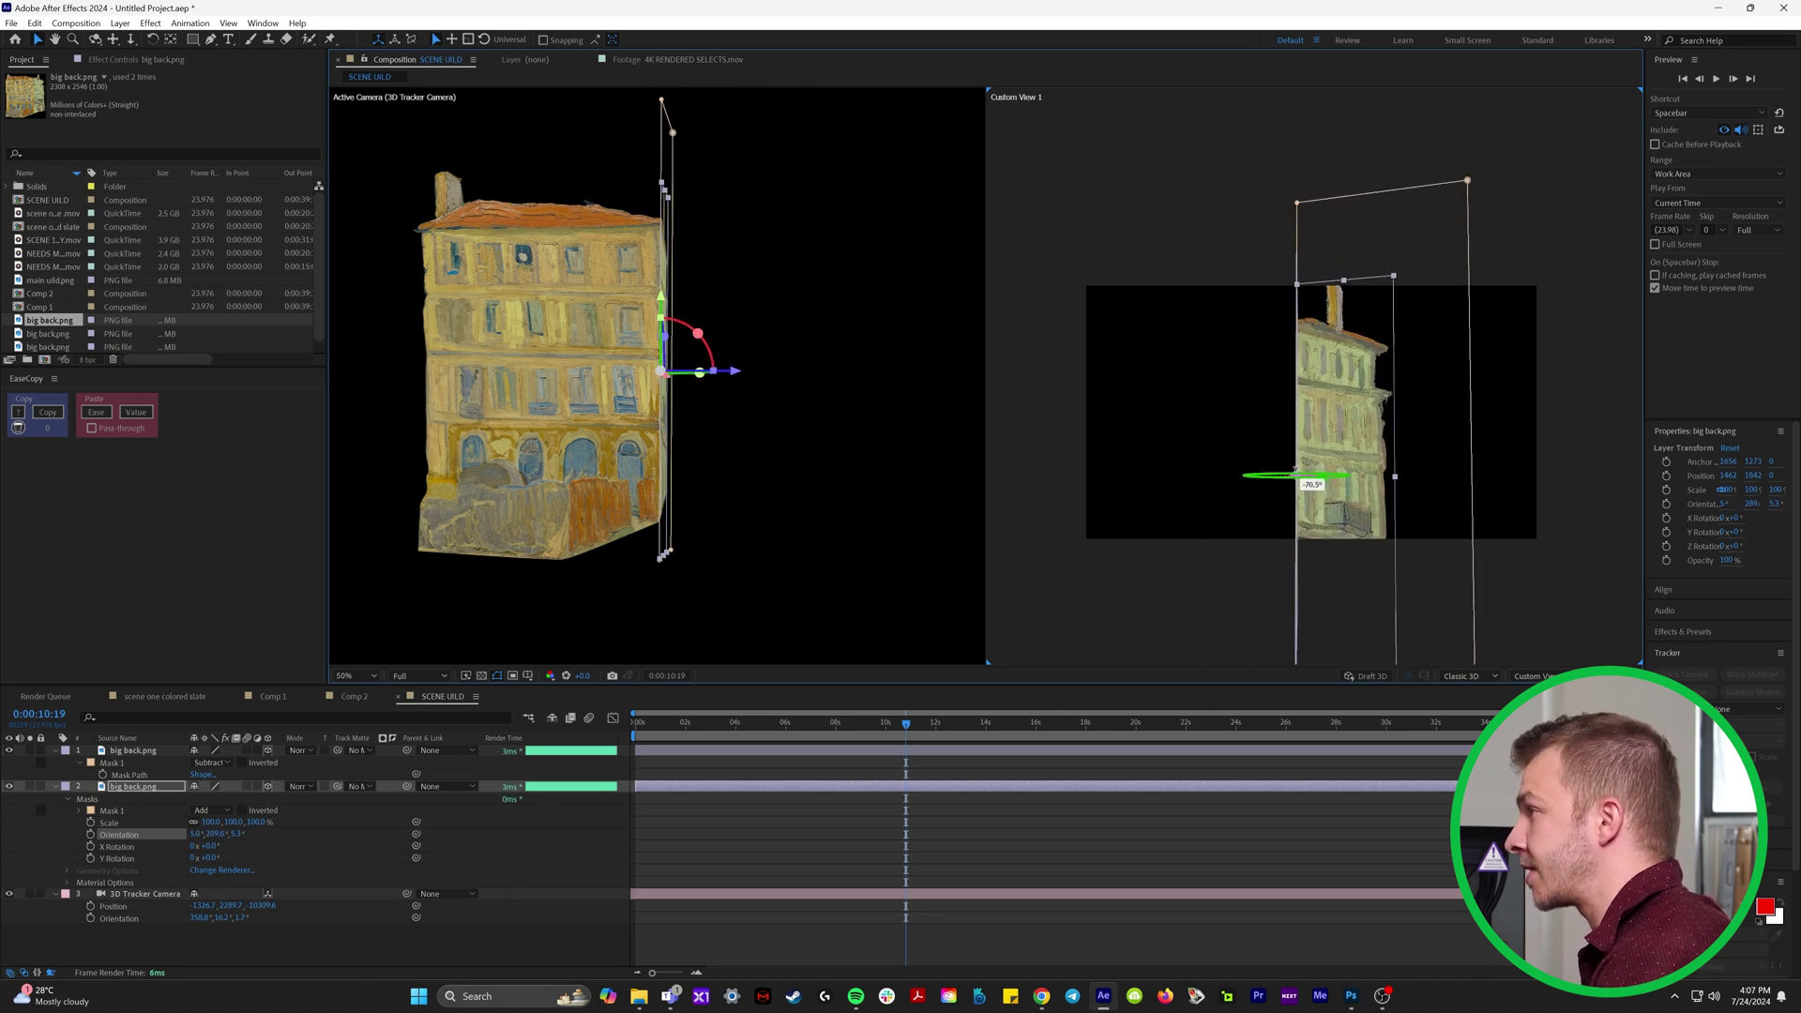
key(c)
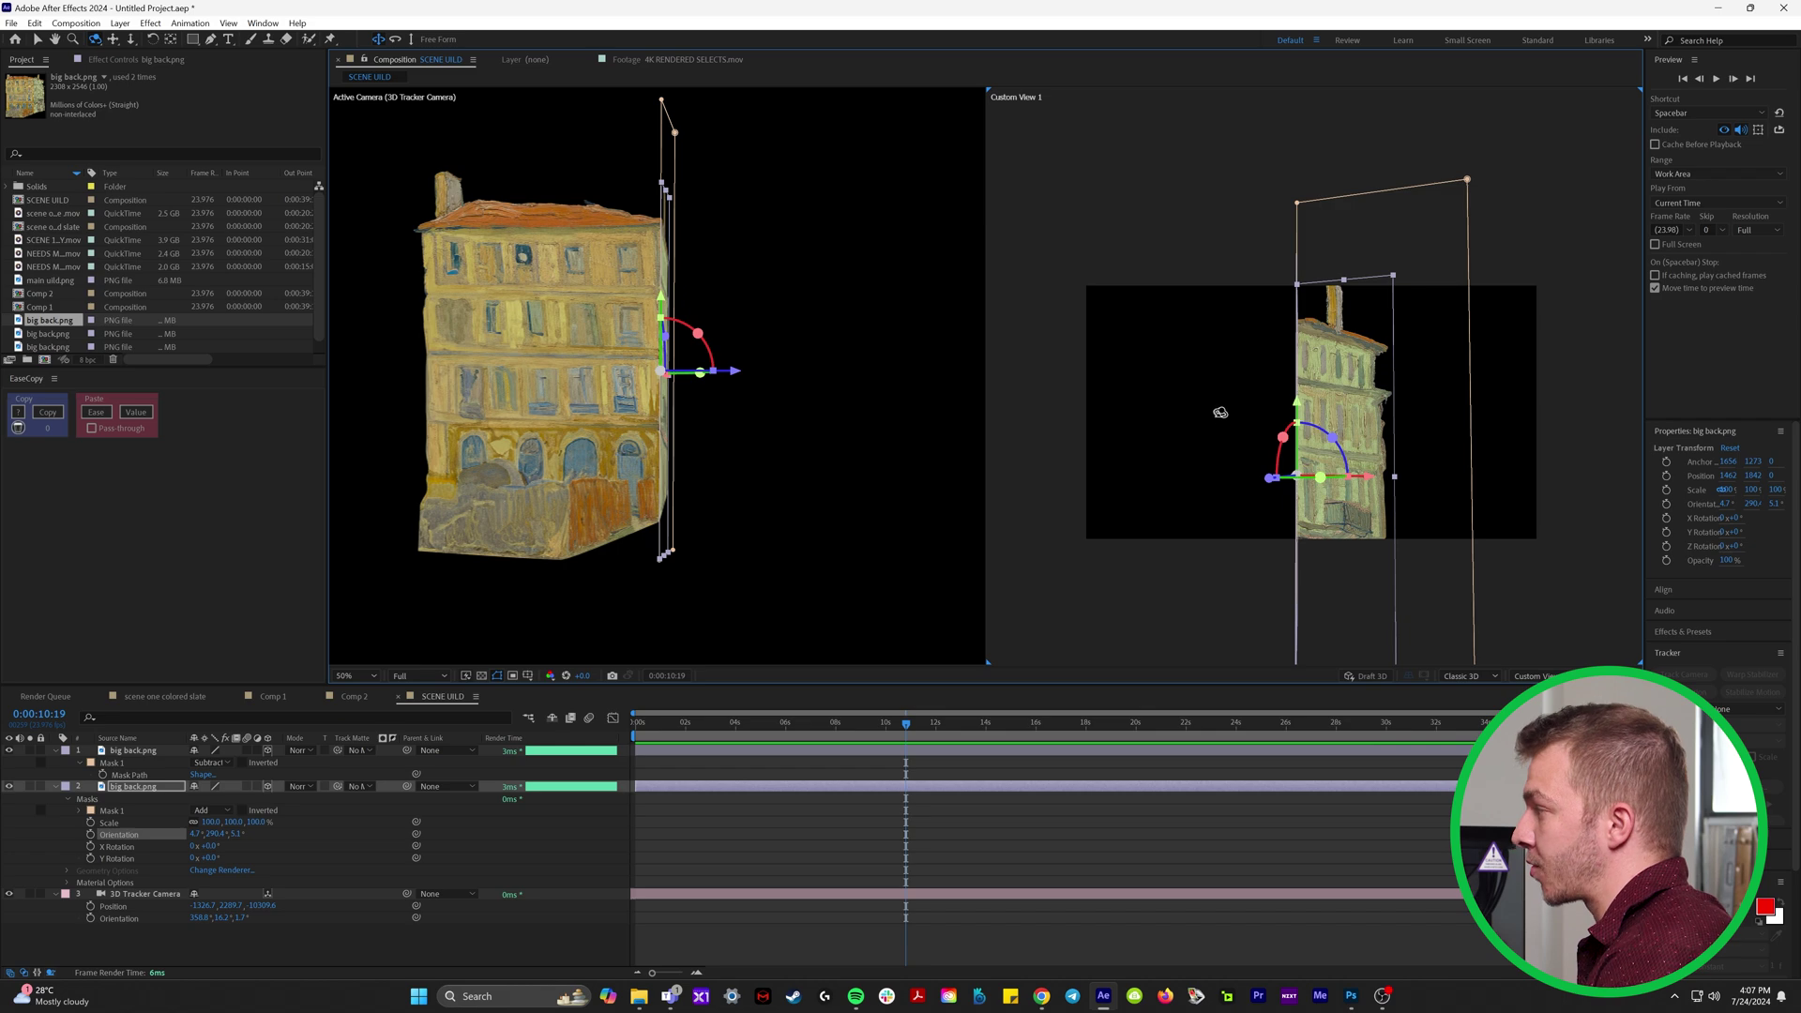
drag(1221, 413, 1264, 400)
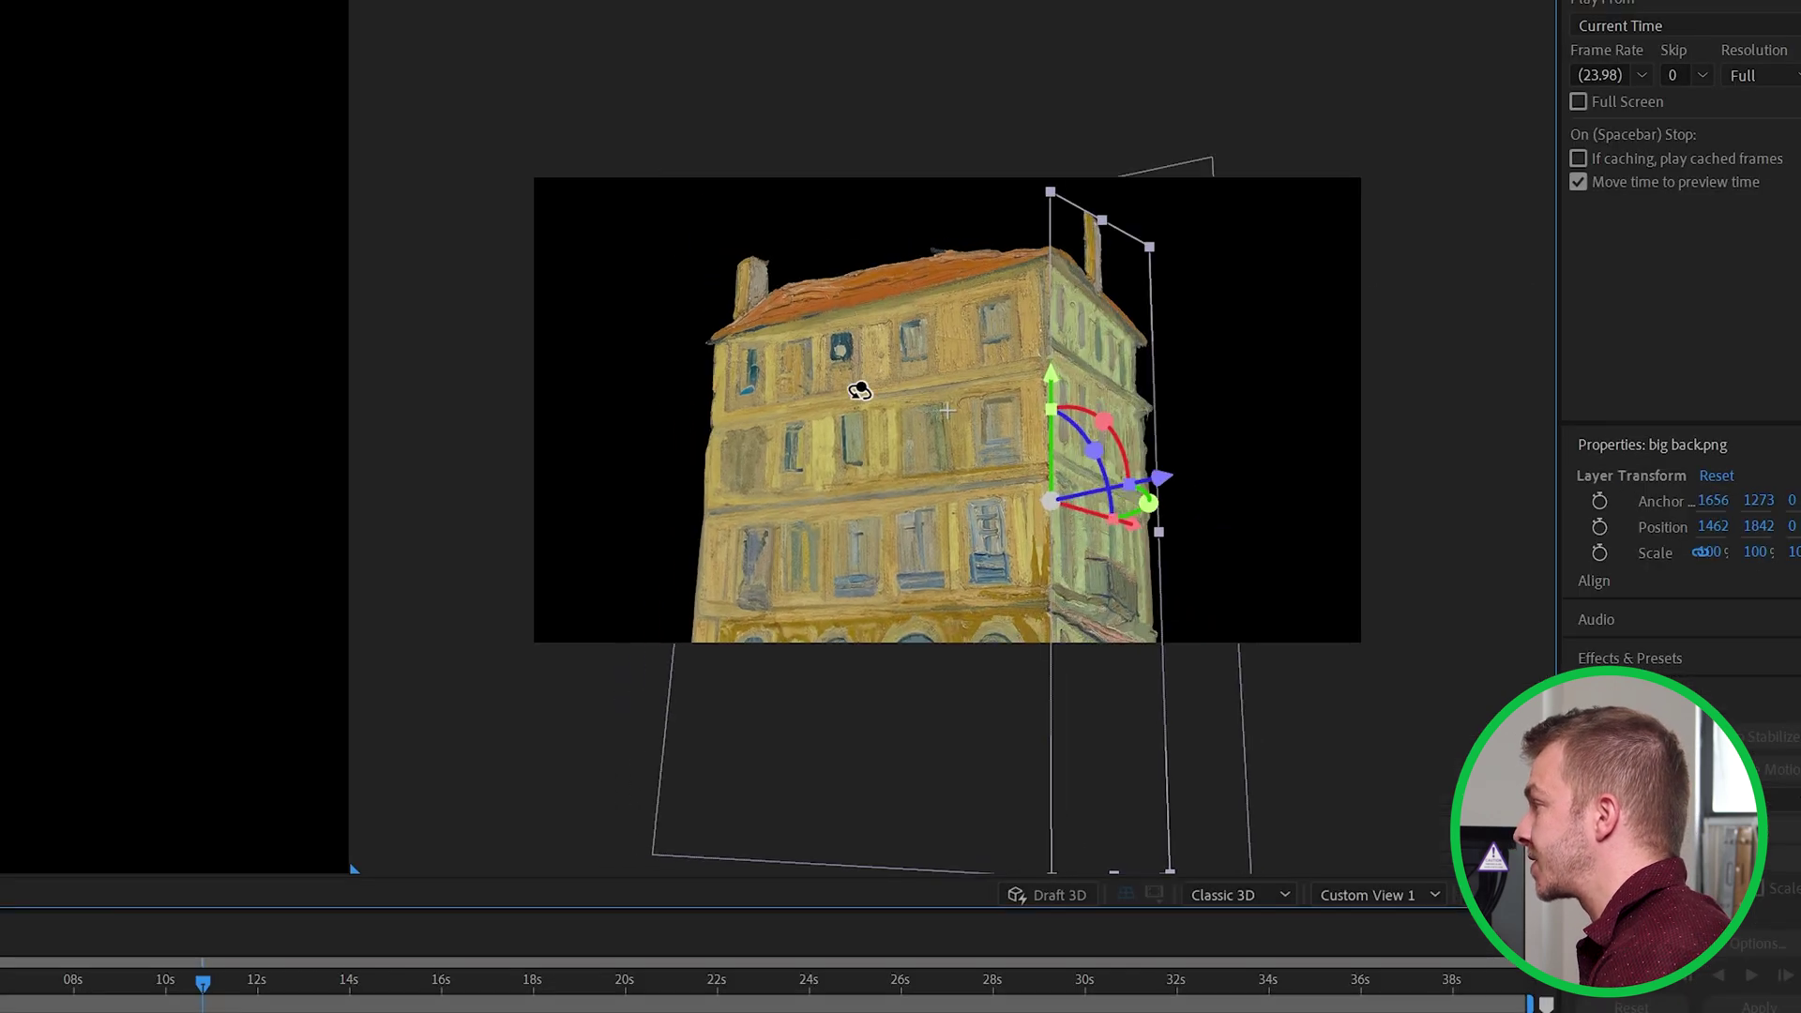
drag(860, 391, 1027, 473)
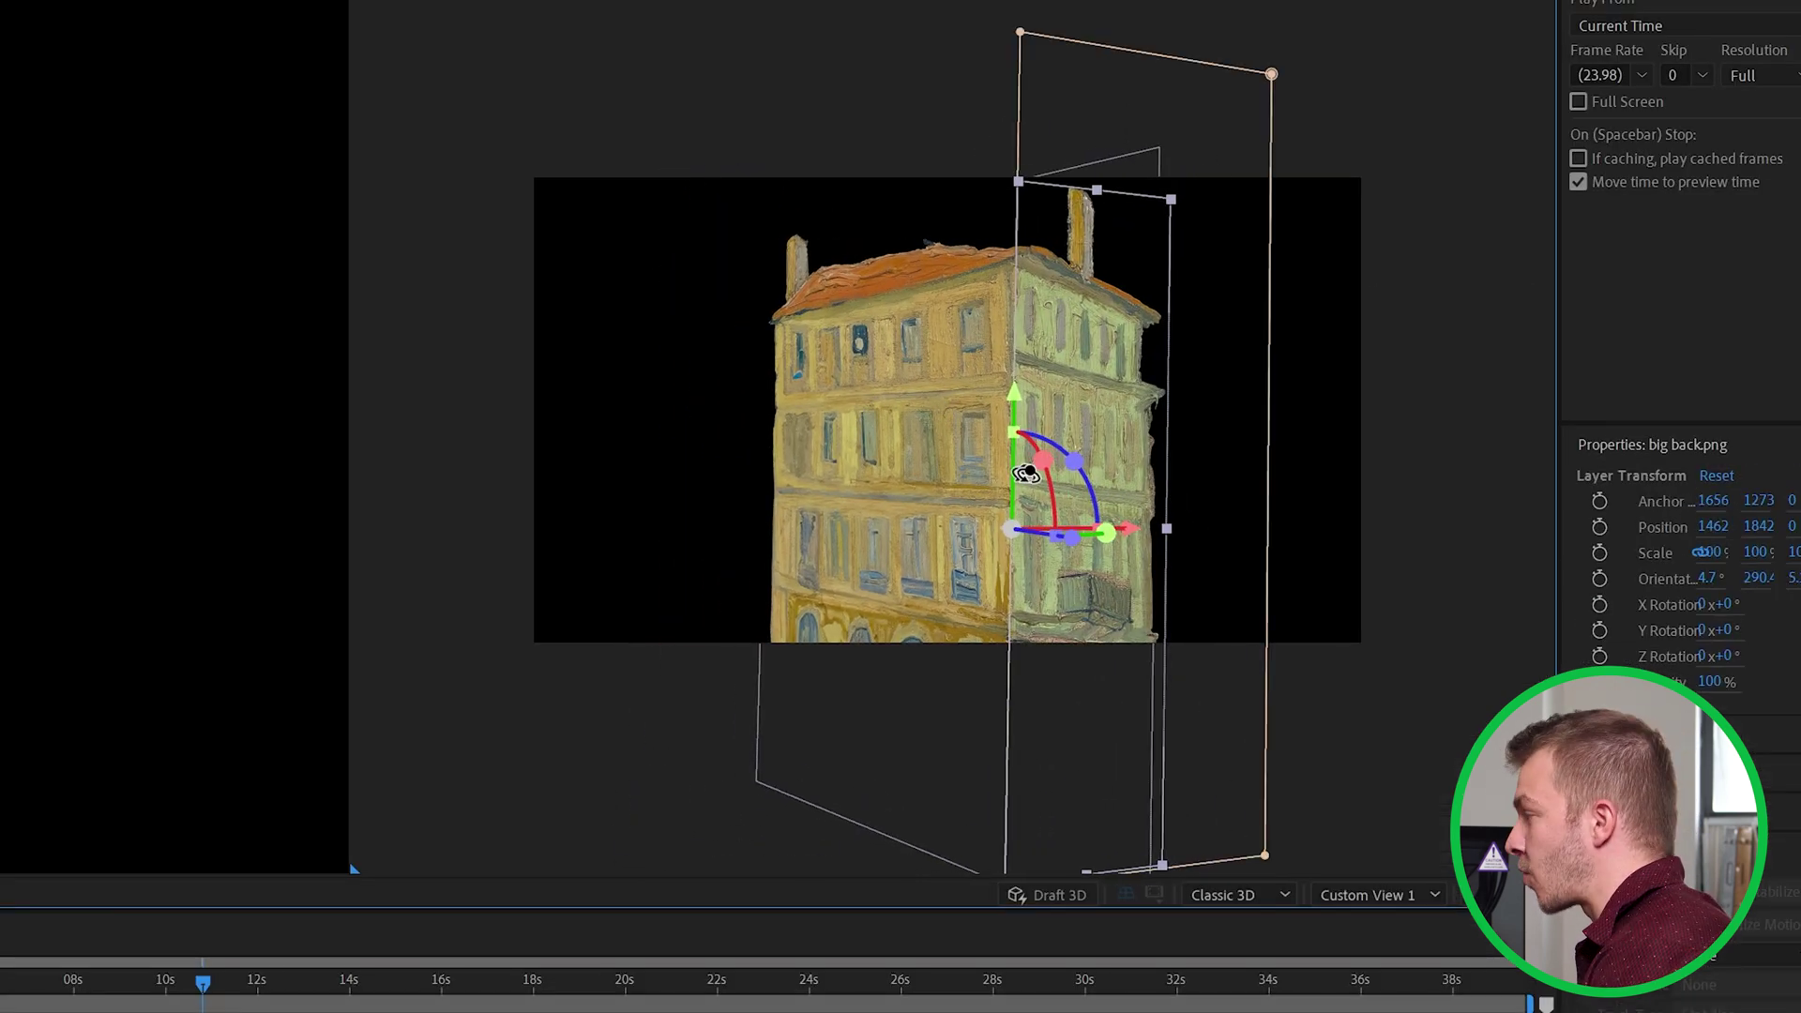
drag(1167, 527, 1252, 516)
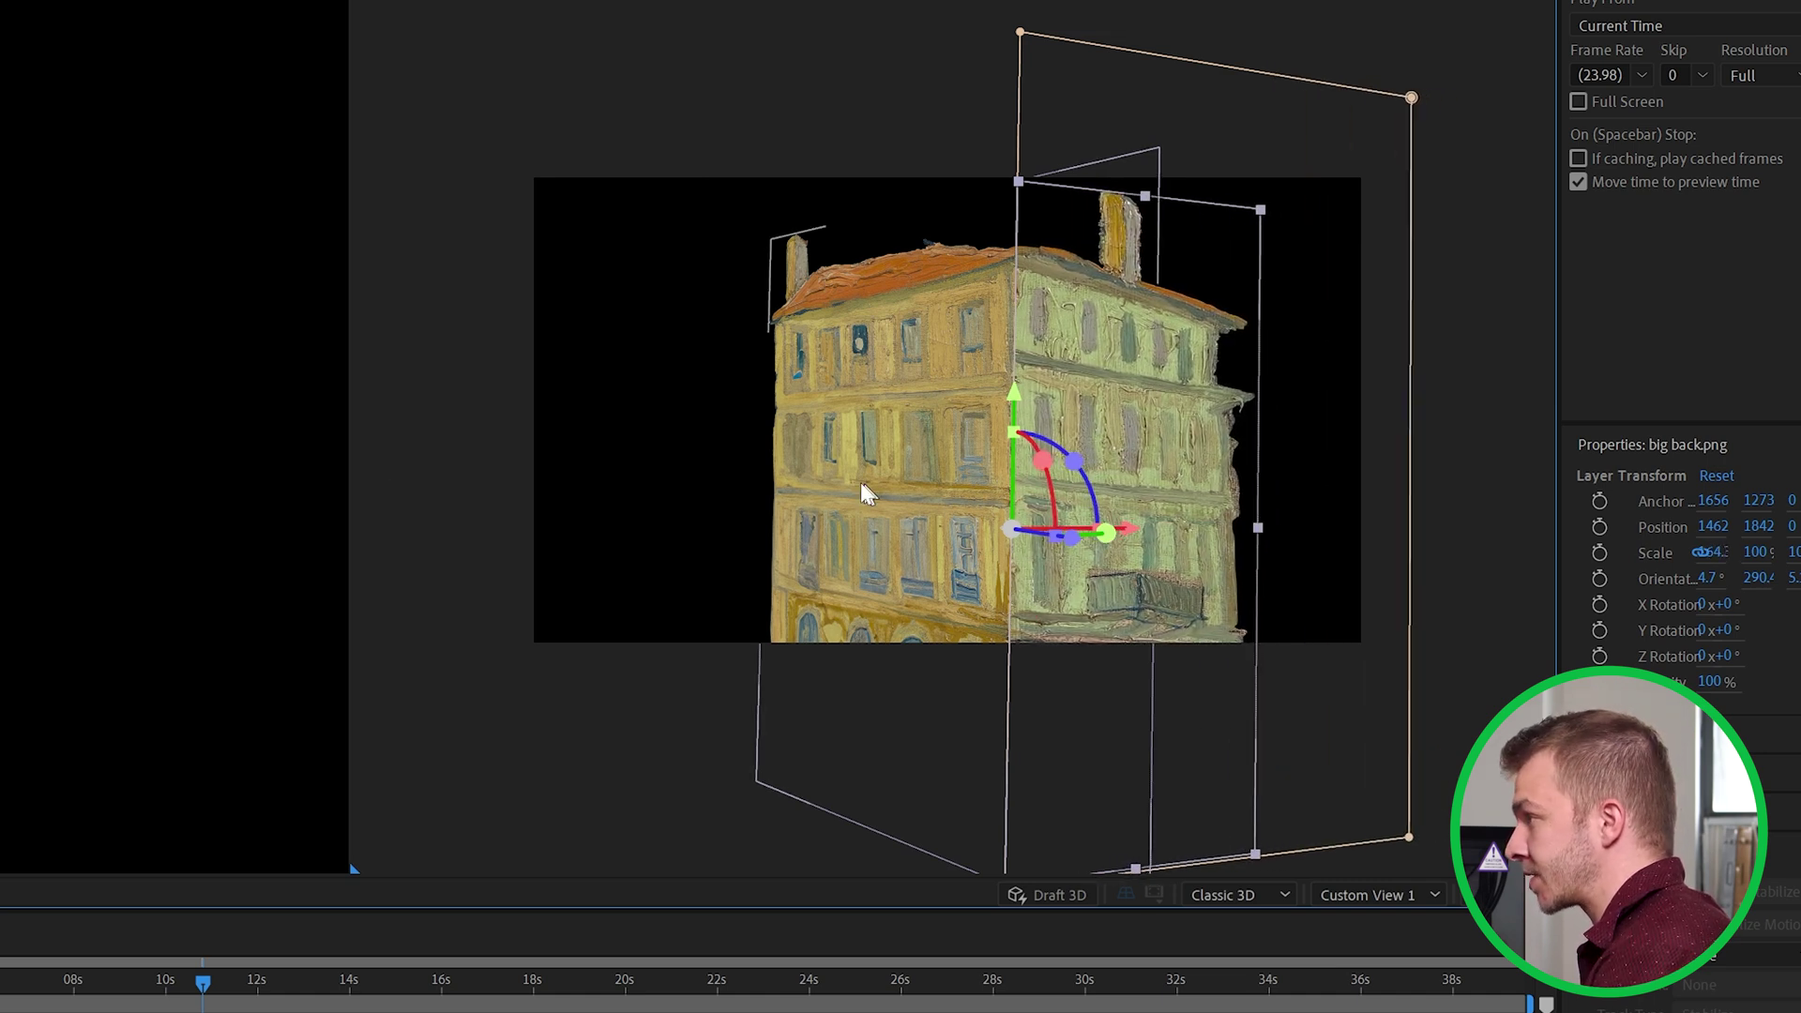
key(1)
drag(1004, 727, 1141, 723)
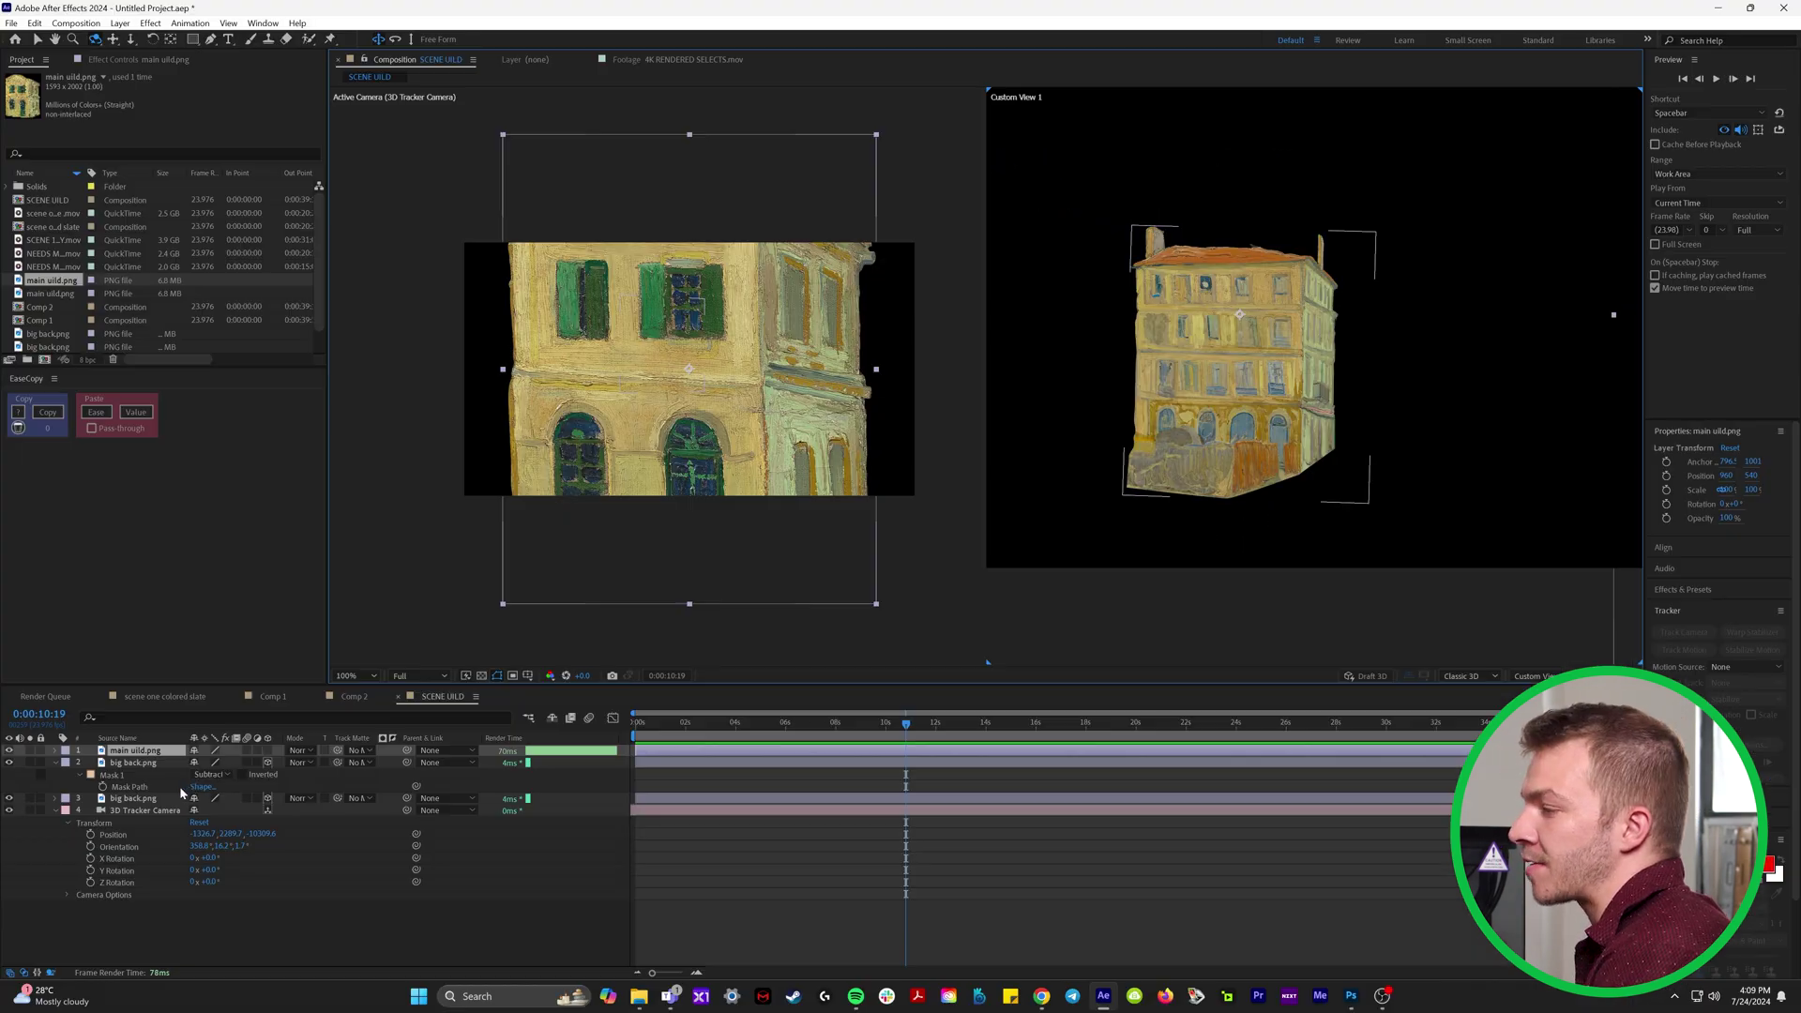
Make main uild.png a 3D layer and place it in front of the big back building at 137% scale.
click(268, 750)
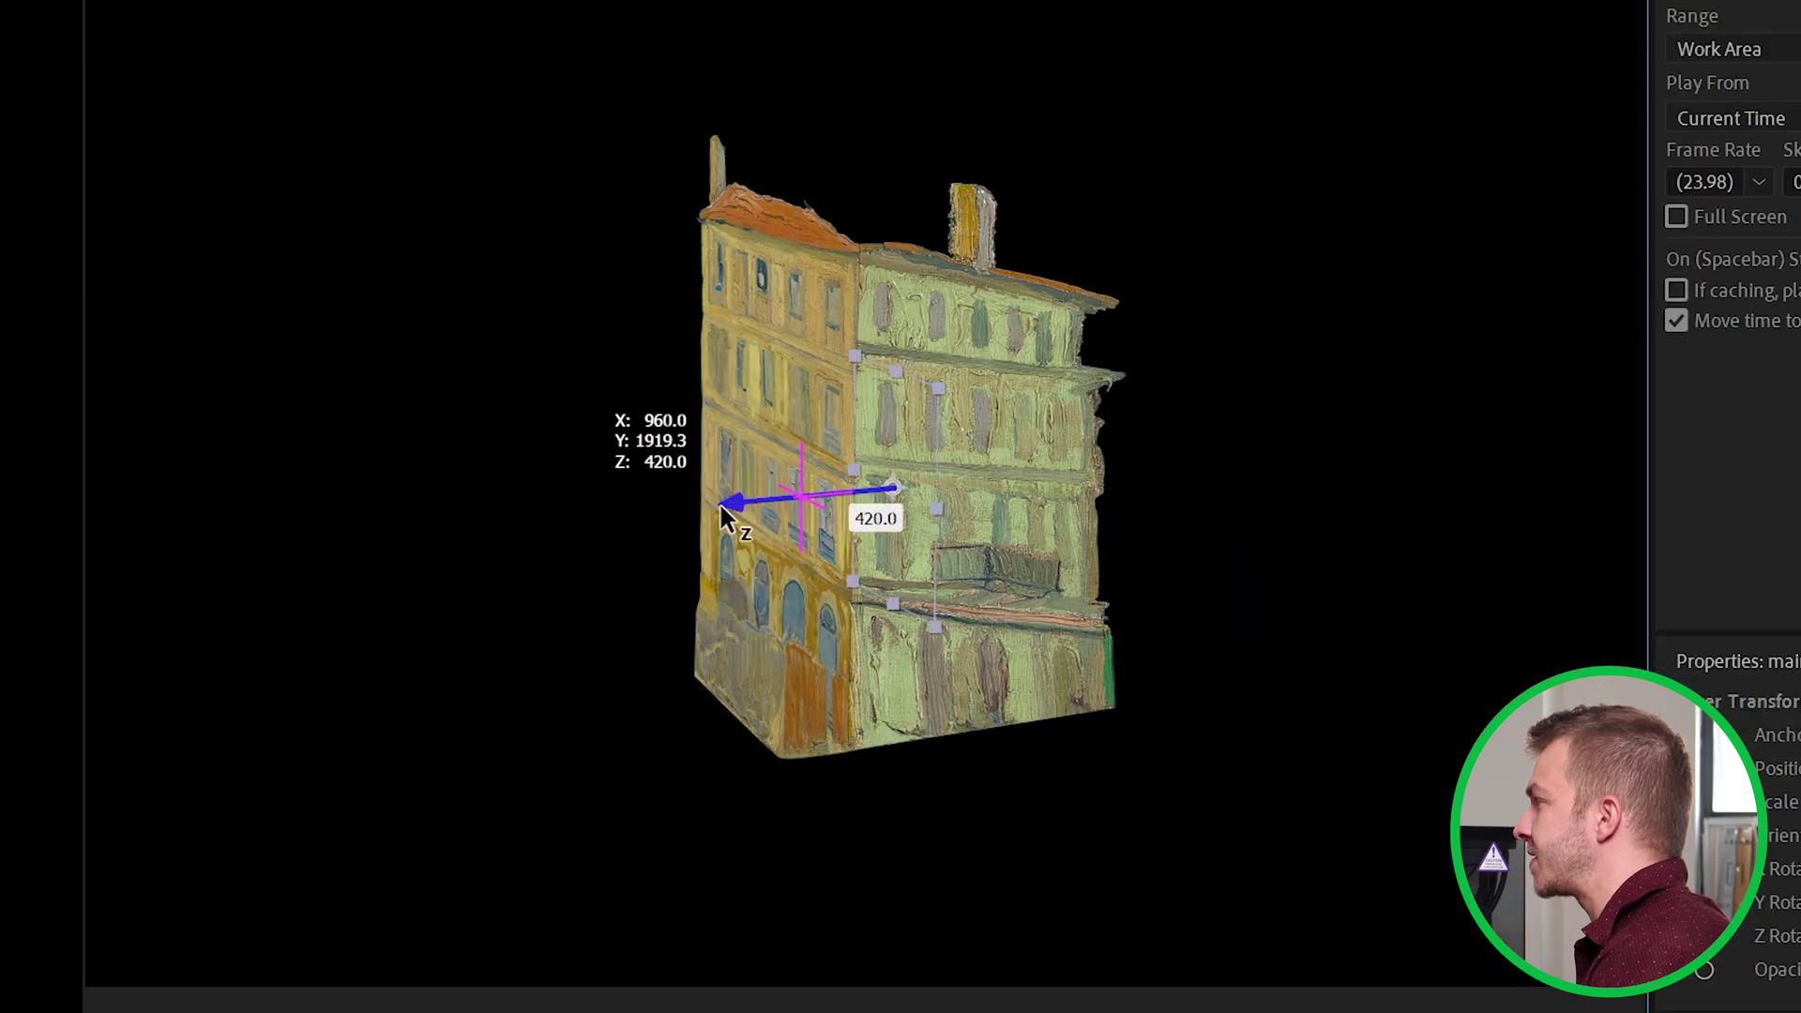
drag(1258, 378, 1221, 378)
drag(647, 537, 751, 582)
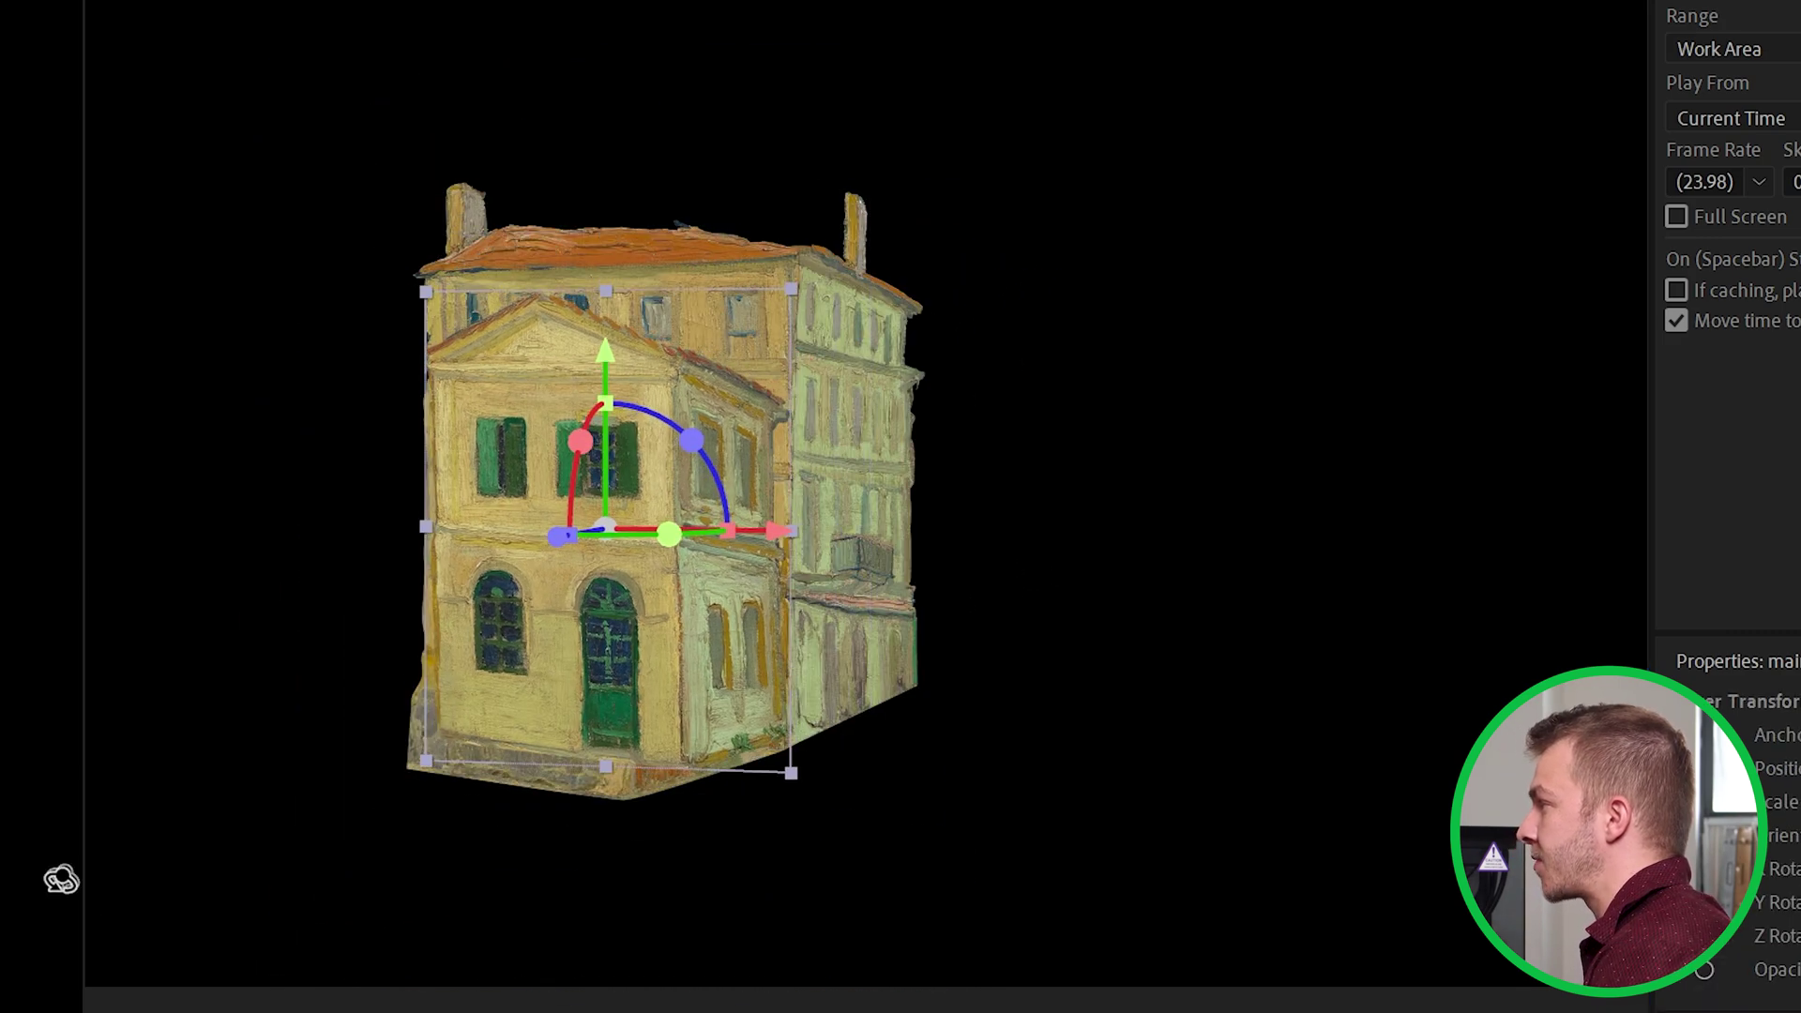
drag(533, 846, 614, 853)
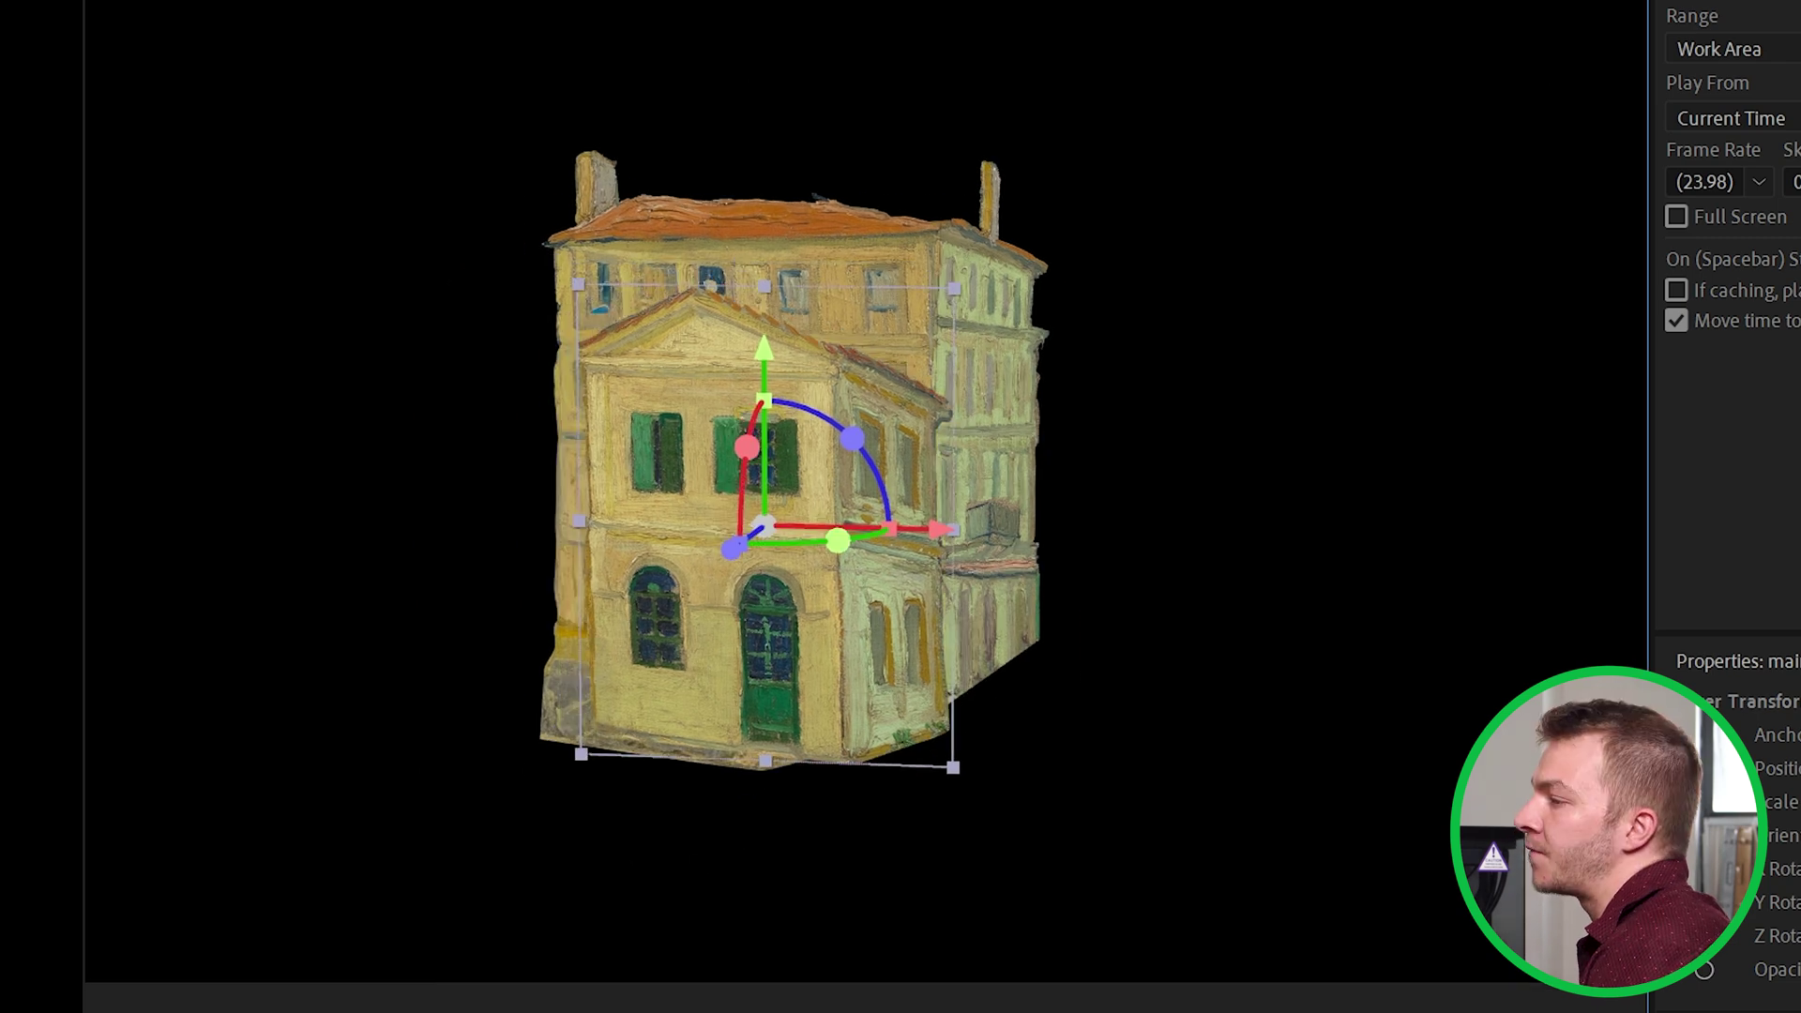
scroll(765, 526, up, 3)
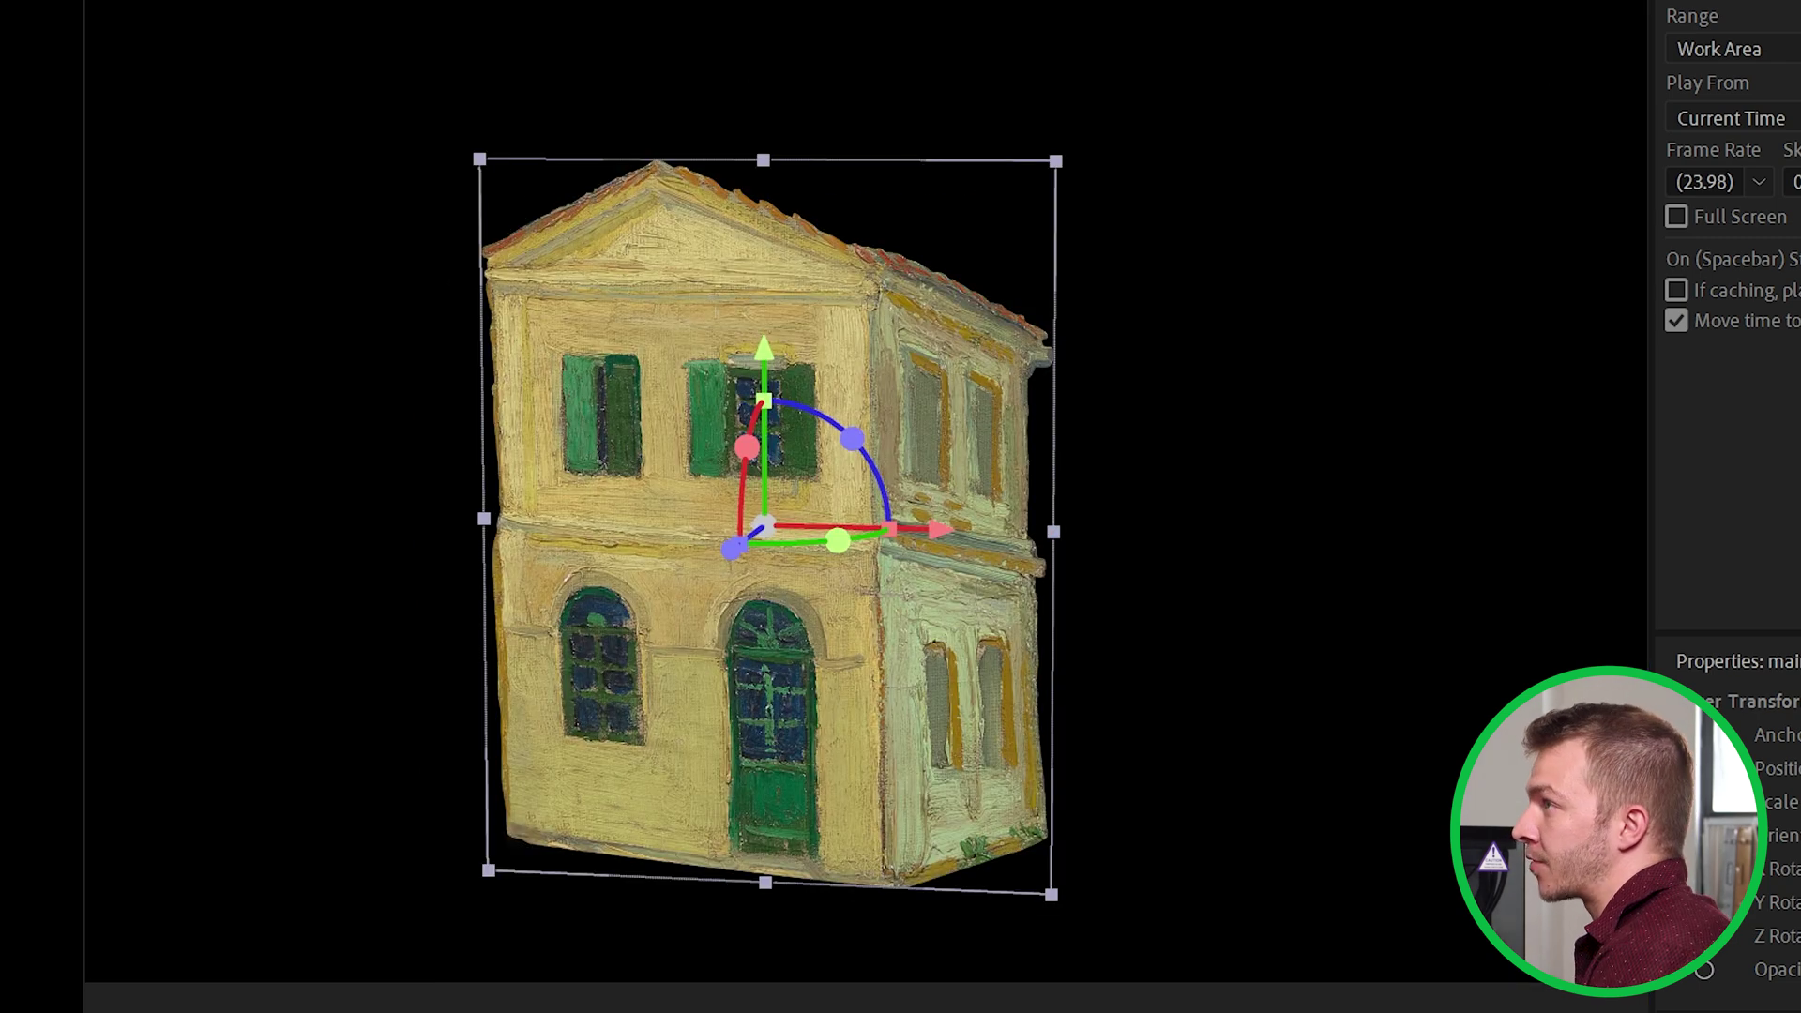
Mask the yellow house's side face with a rectangle and duplicate the masked main uild.png layer.
drag(1304, 178, 876, 943)
click(127, 751)
key(ctrl+d)
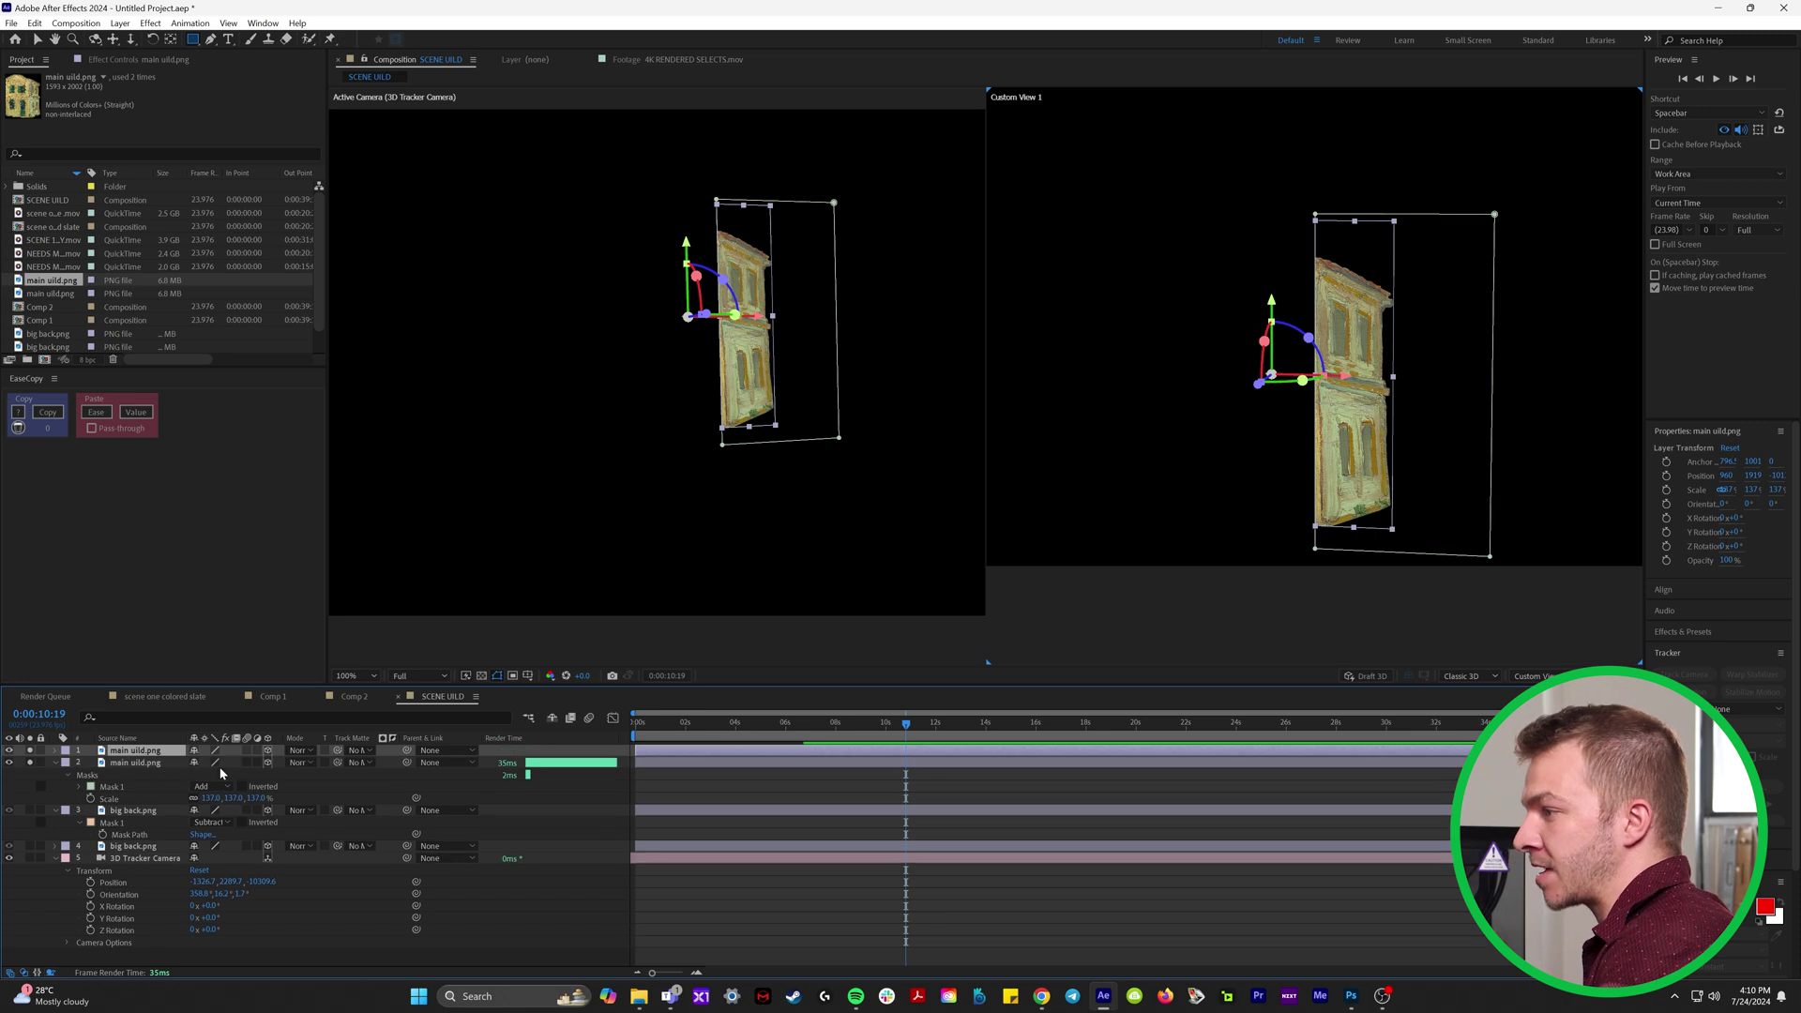
Set Mask 1 on the duplicate main uild.png layer to Subtract with Inverted off, keeping only the front face.
key(m)
key(m)
click(140, 761)
click(242, 763)
click(214, 763)
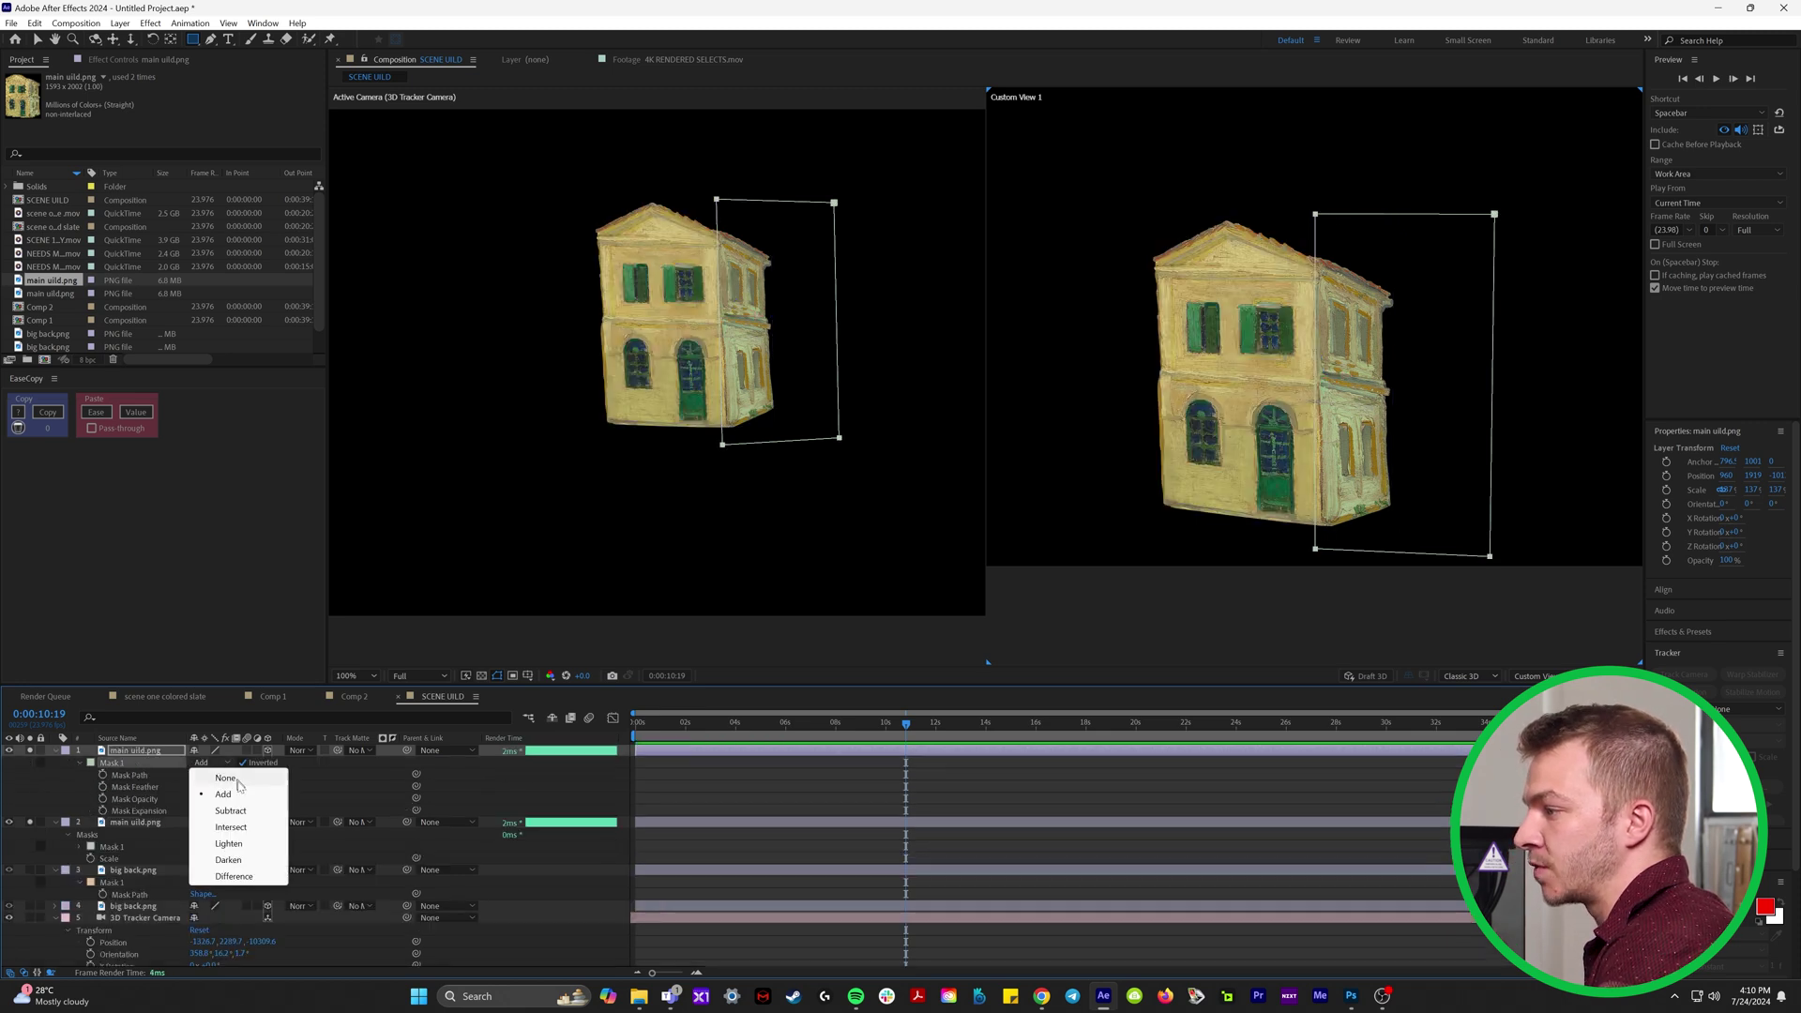
click(215, 811)
click(242, 763)
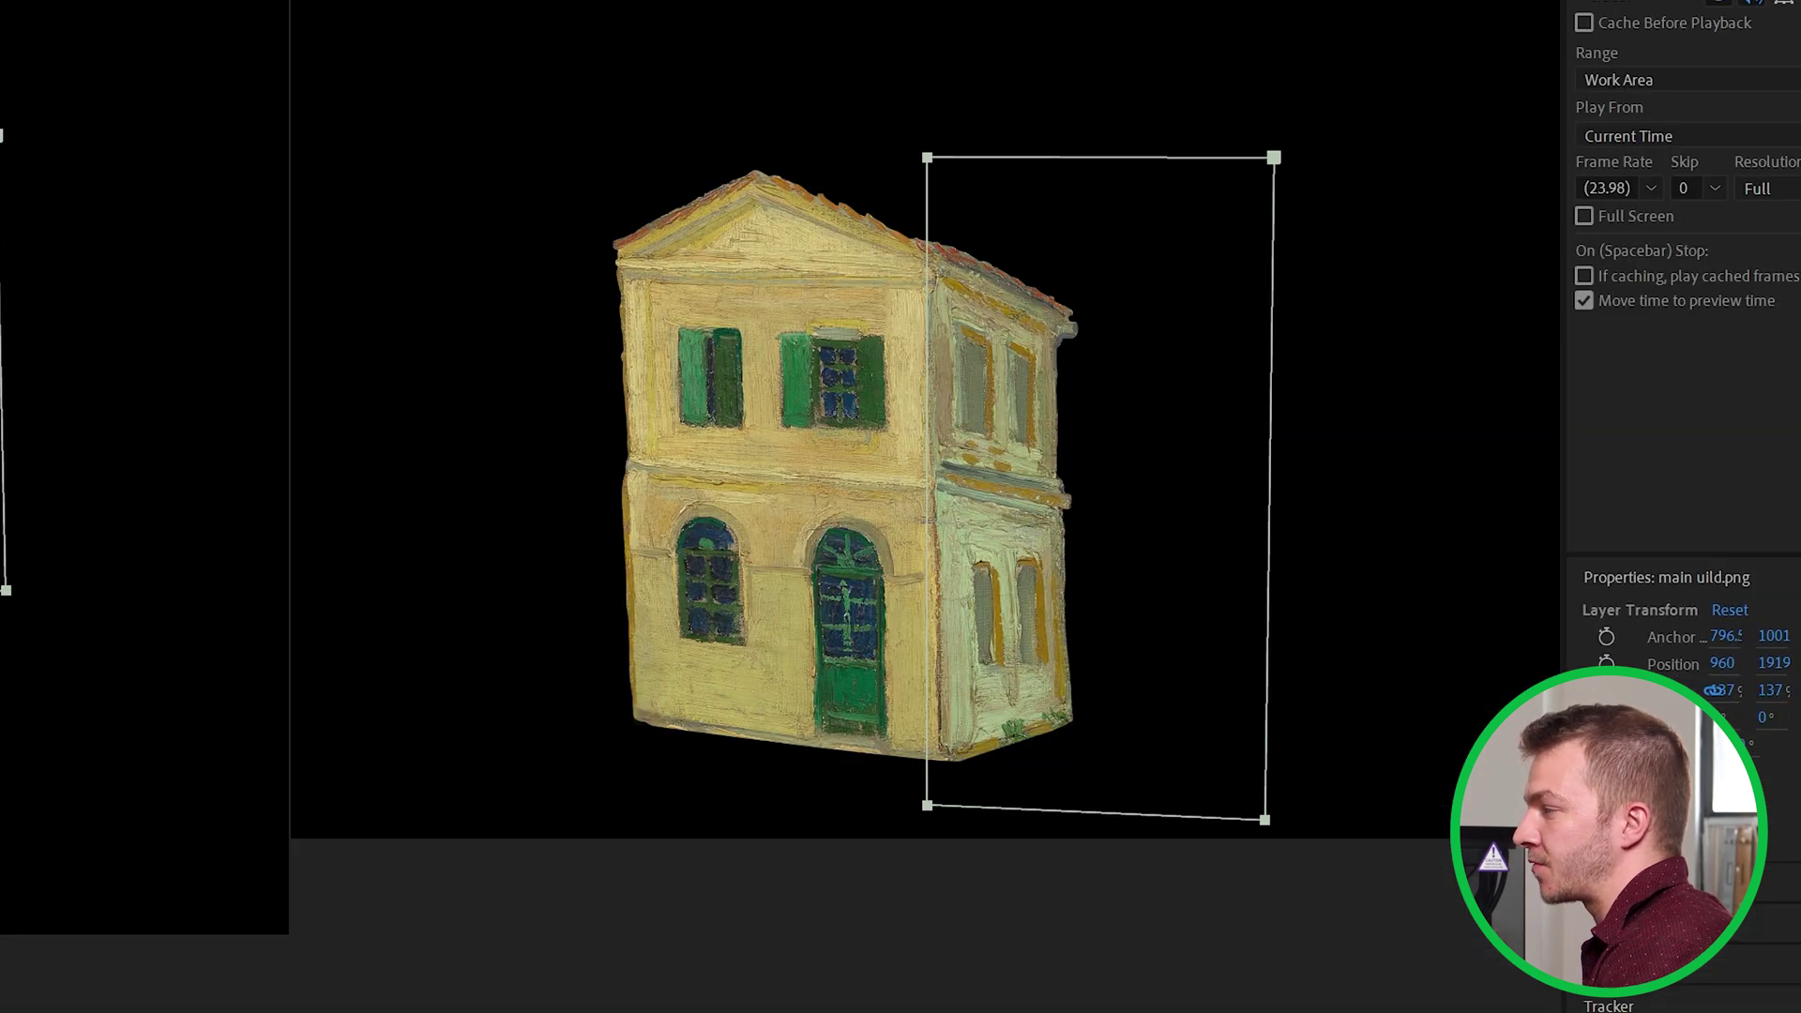
key(ctrl+z)
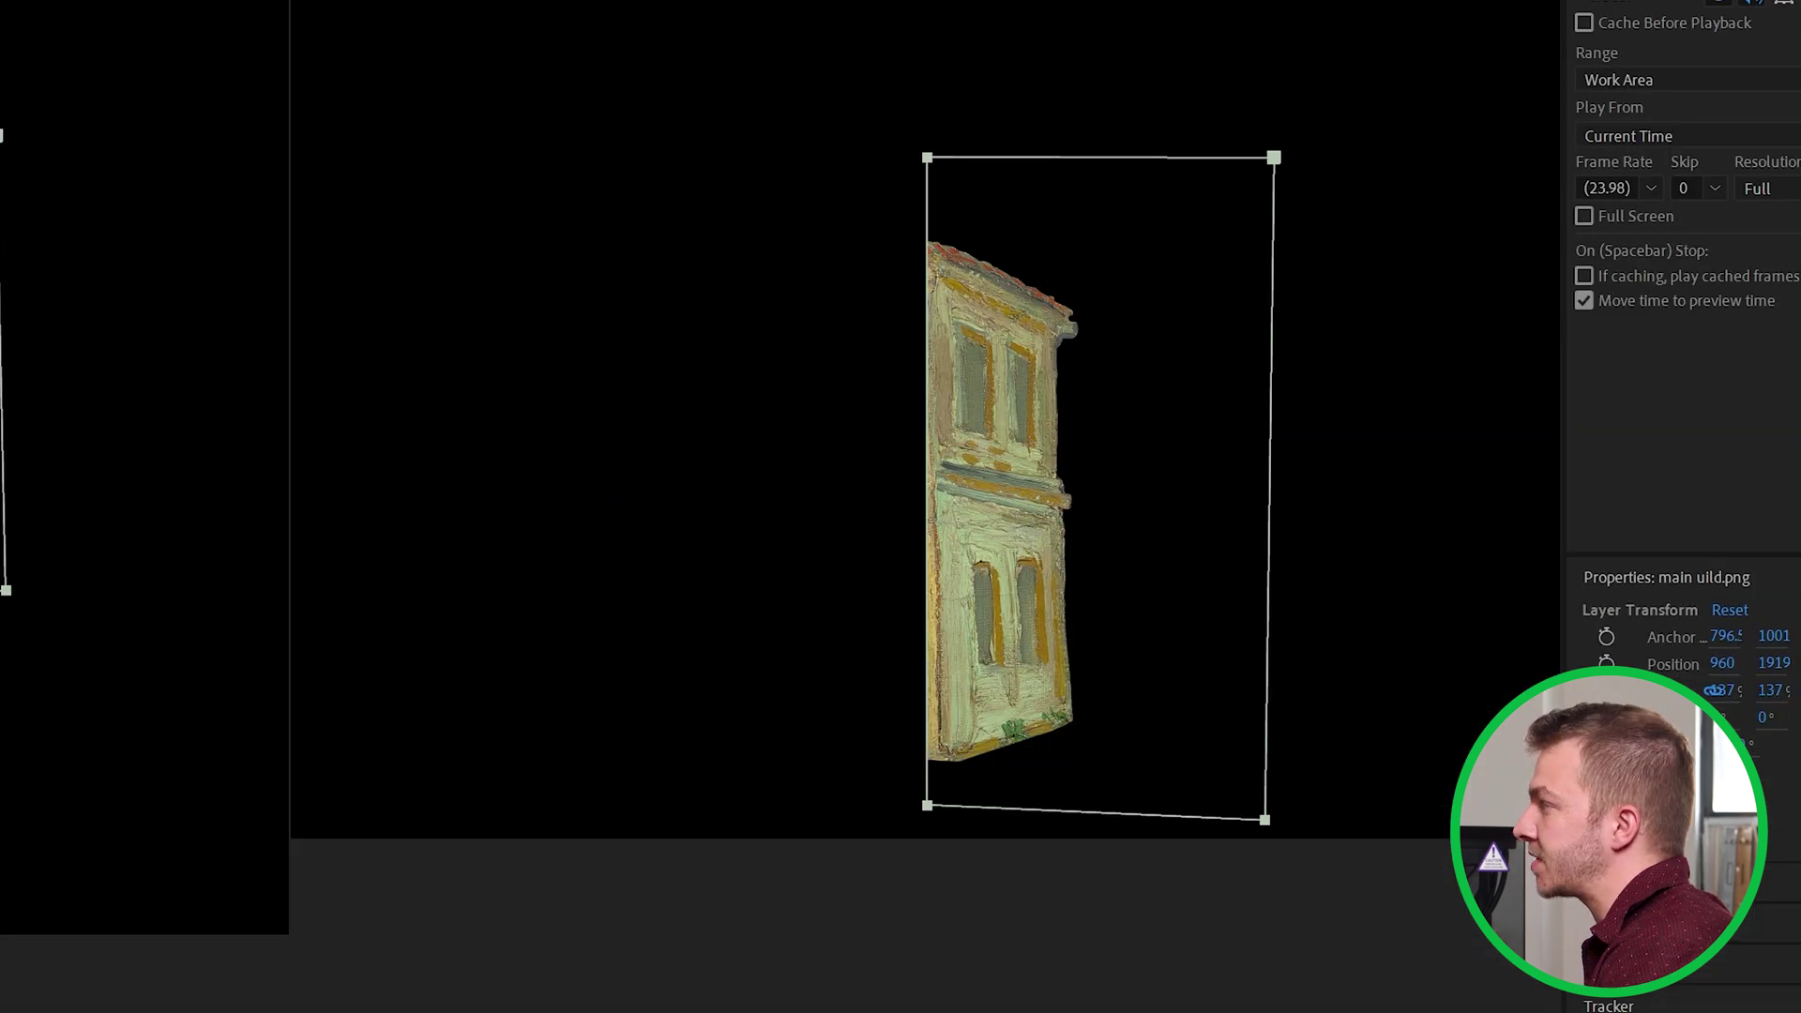
key(ctrl+shift+z)
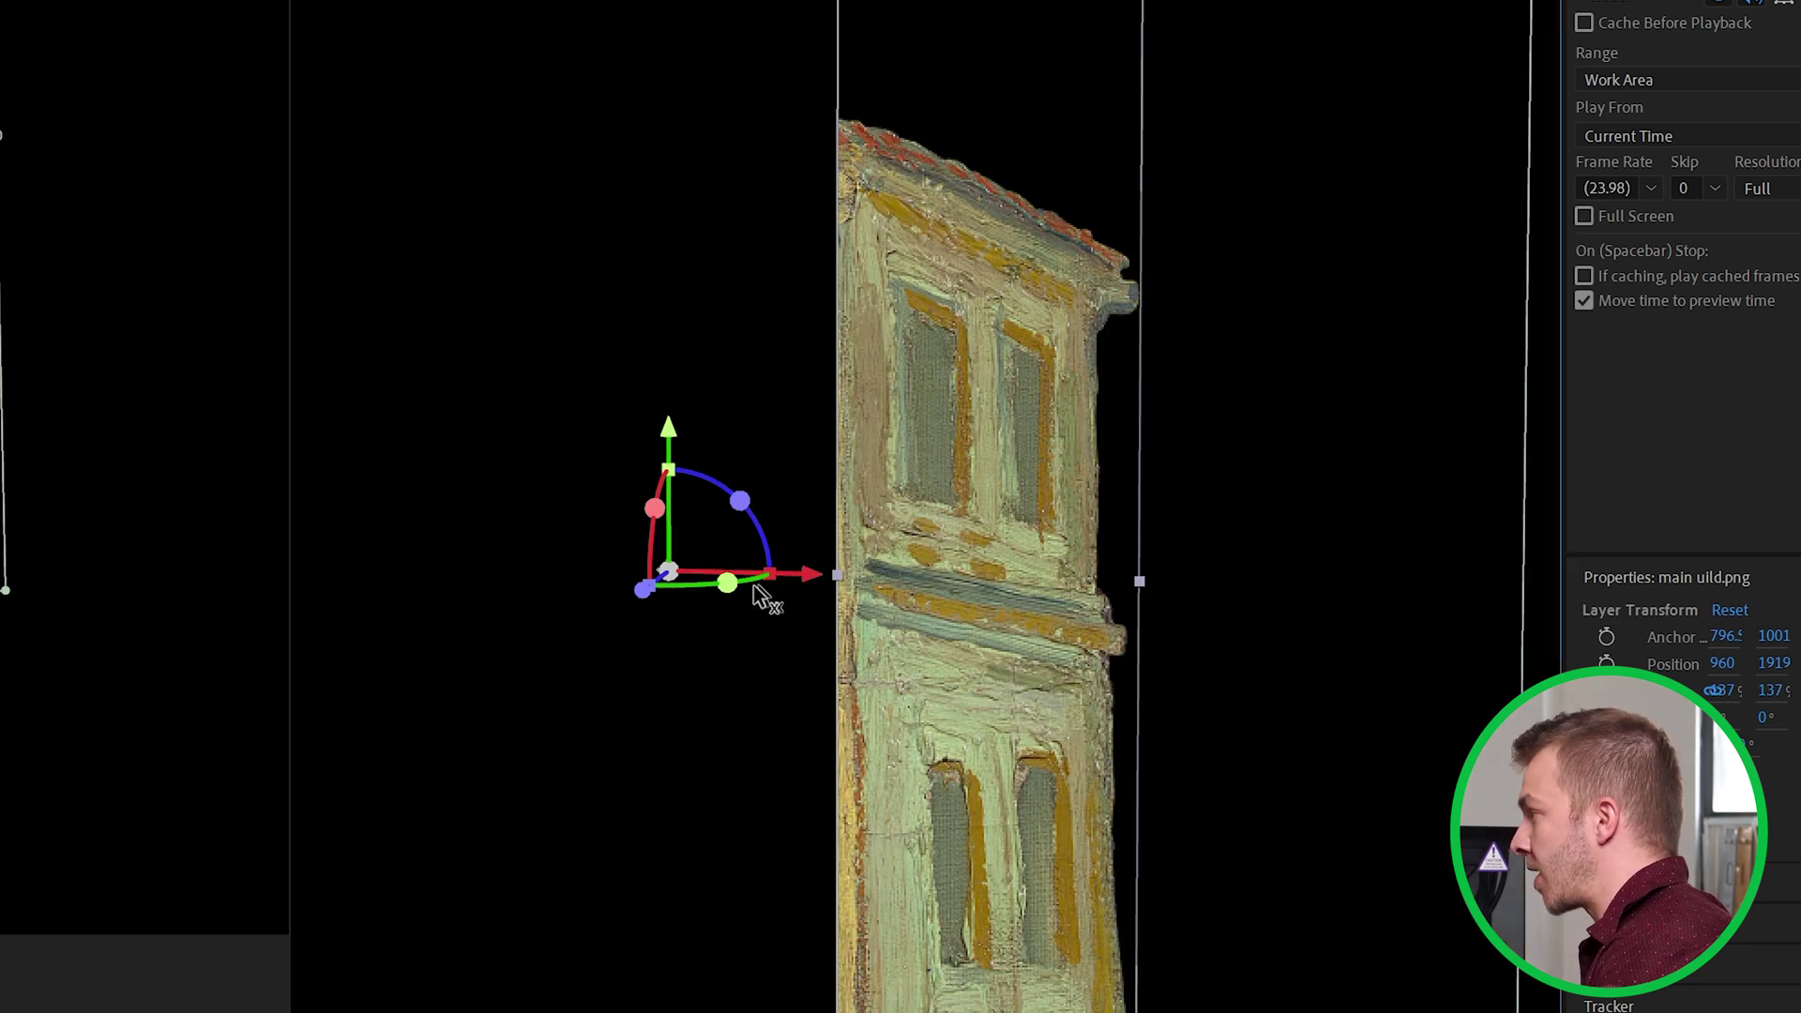
Move the anchor point of the yellow house's side face onto the corner edge it shares with the front face.
drag(754, 587, 908, 600)
scroll(972, 599, up, 1)
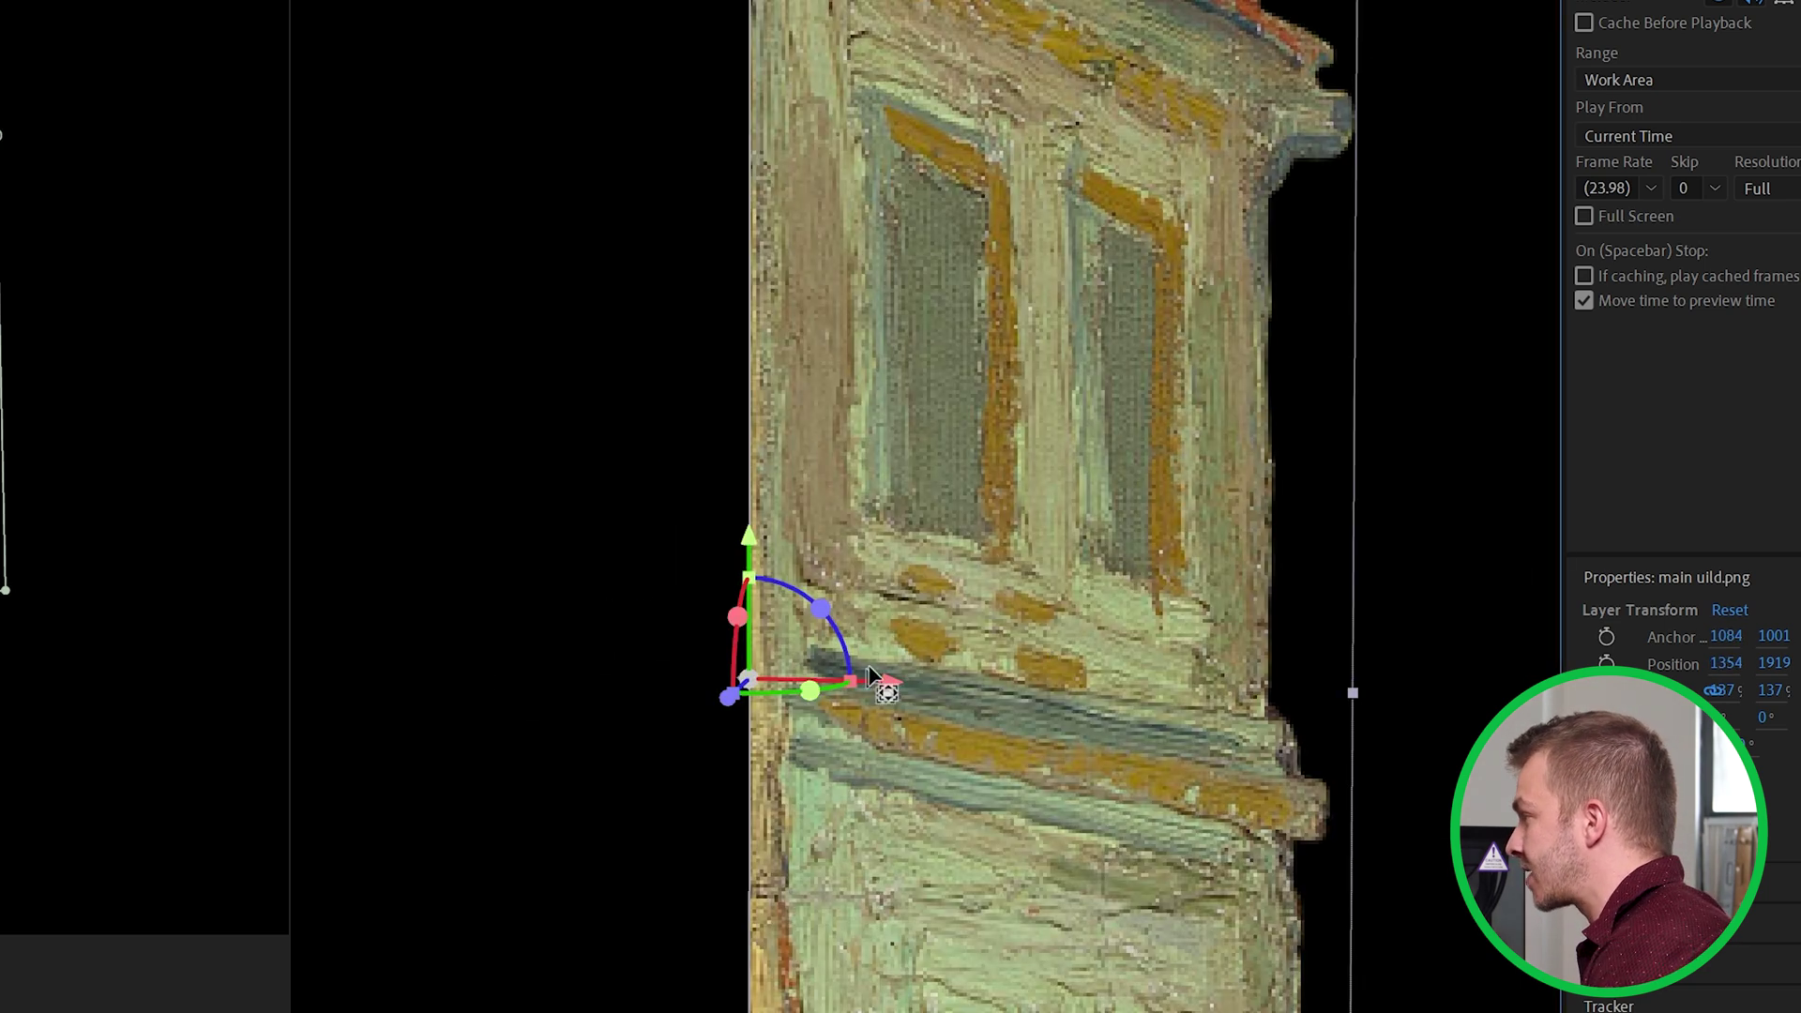
drag(874, 681, 887, 683)
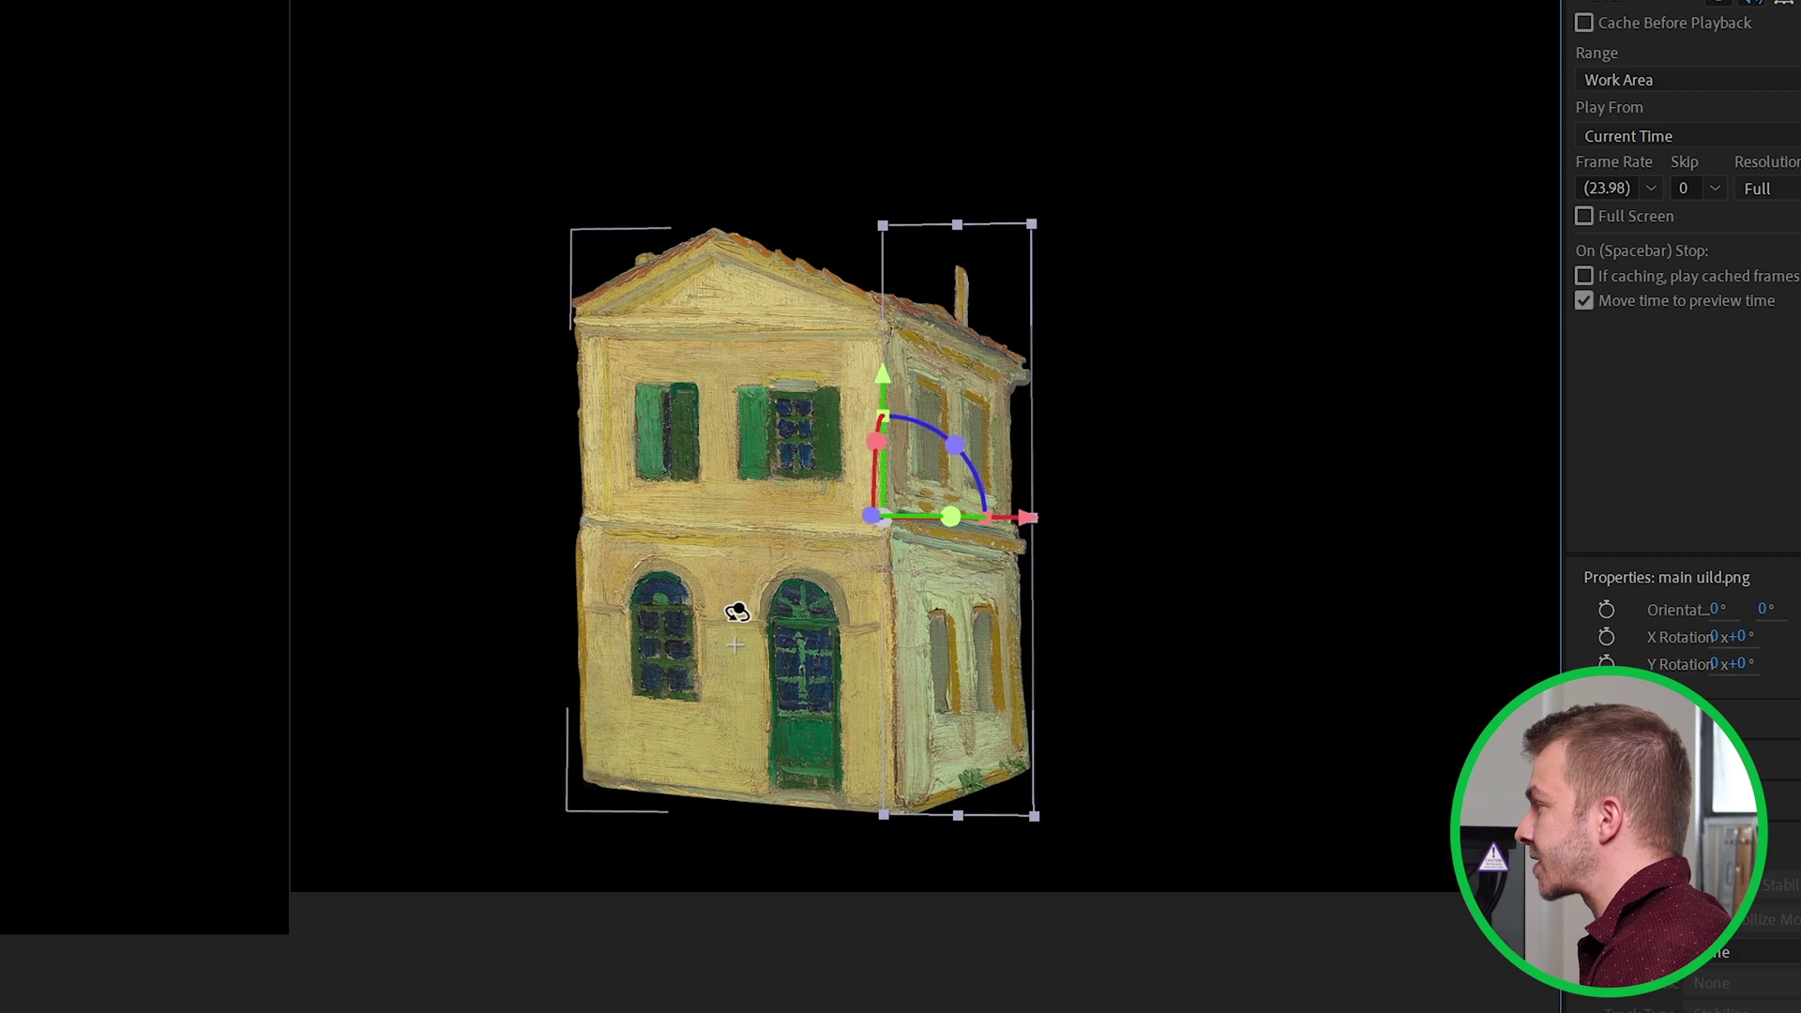
Rotate the yellow house's side face back around its corner edge to a Y orientation of 287° and stretch its width to 212.4%.
drag(682, 624, 463, 642)
drag(682, 559, 771, 555)
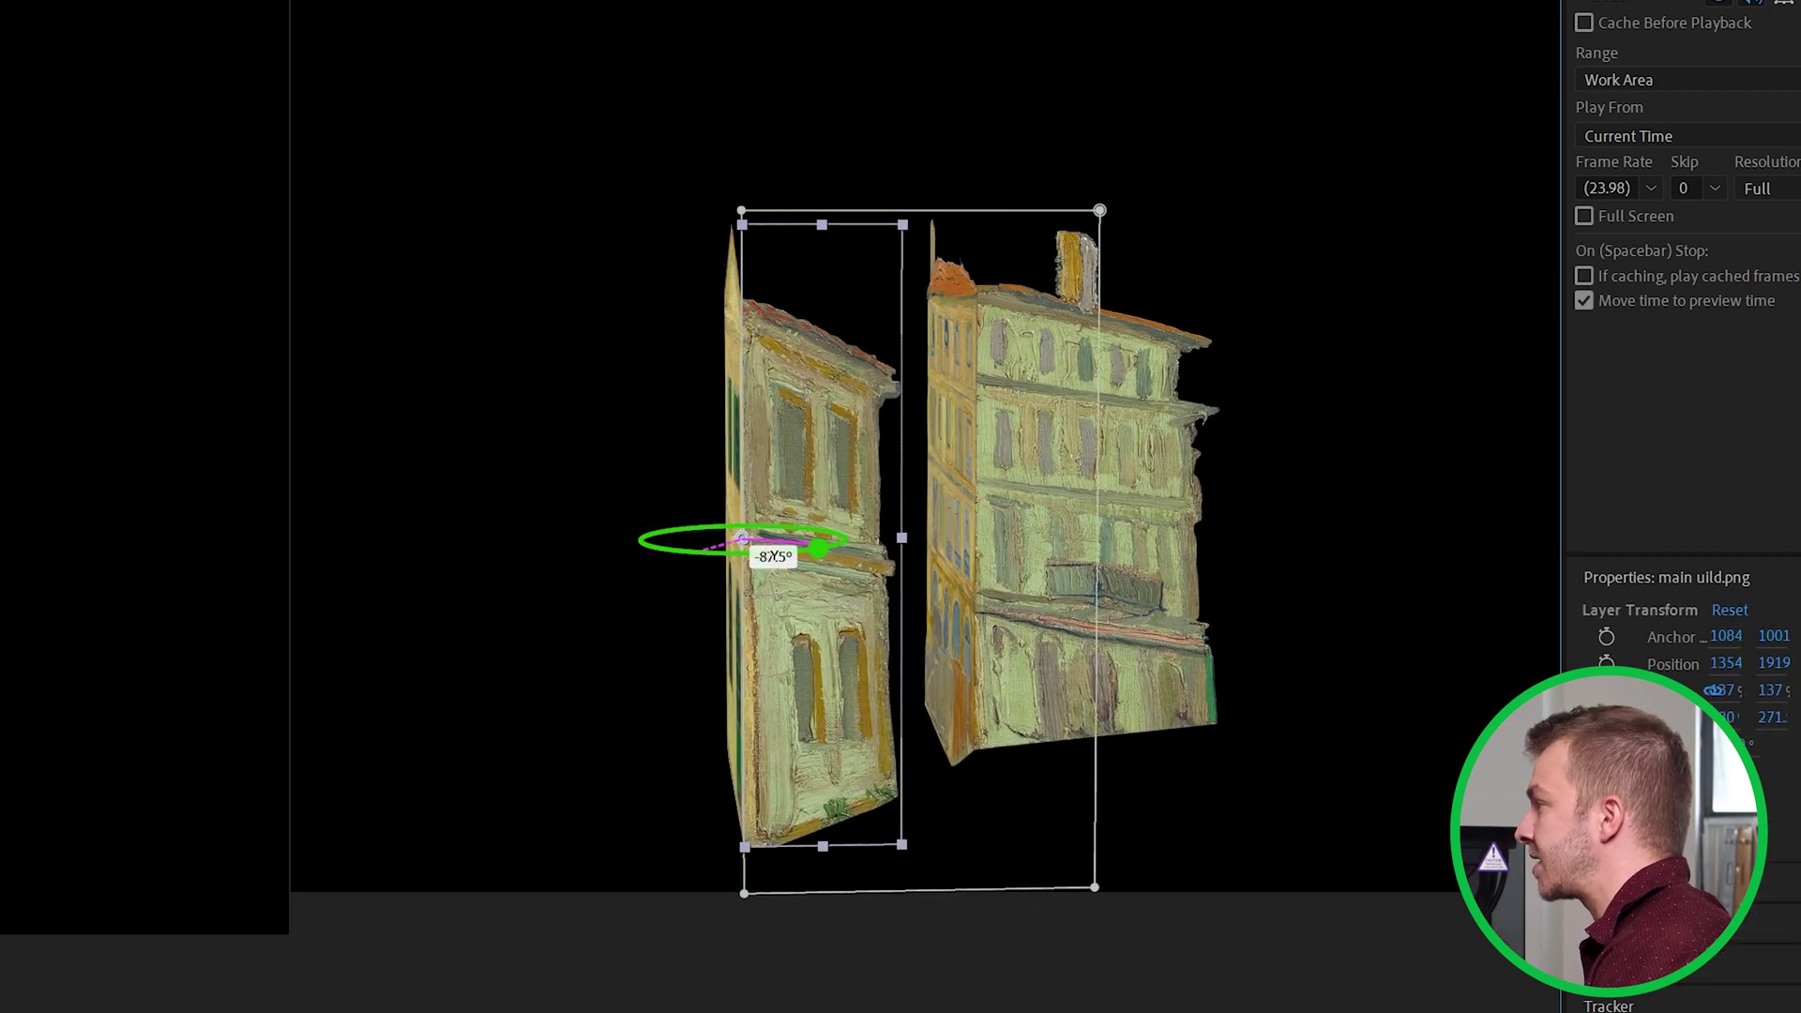
drag(903, 538, 996, 548)
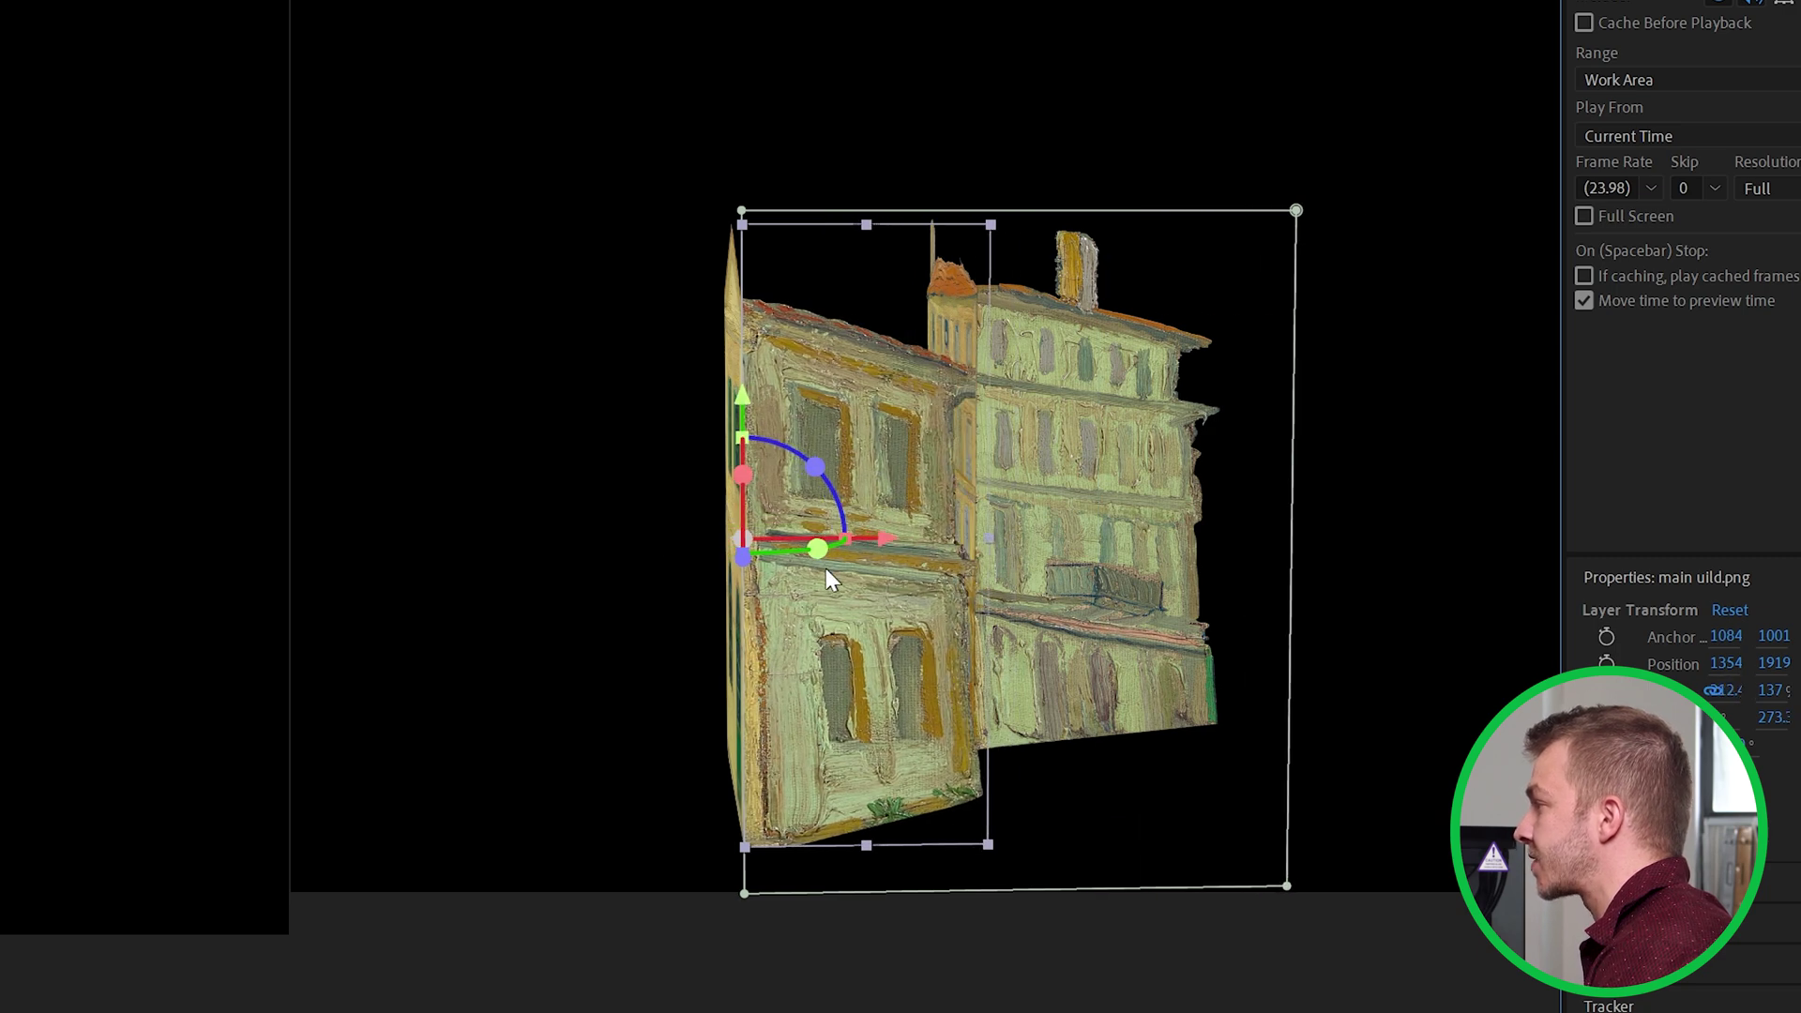
key(1)
drag(657, 540, 643, 599)
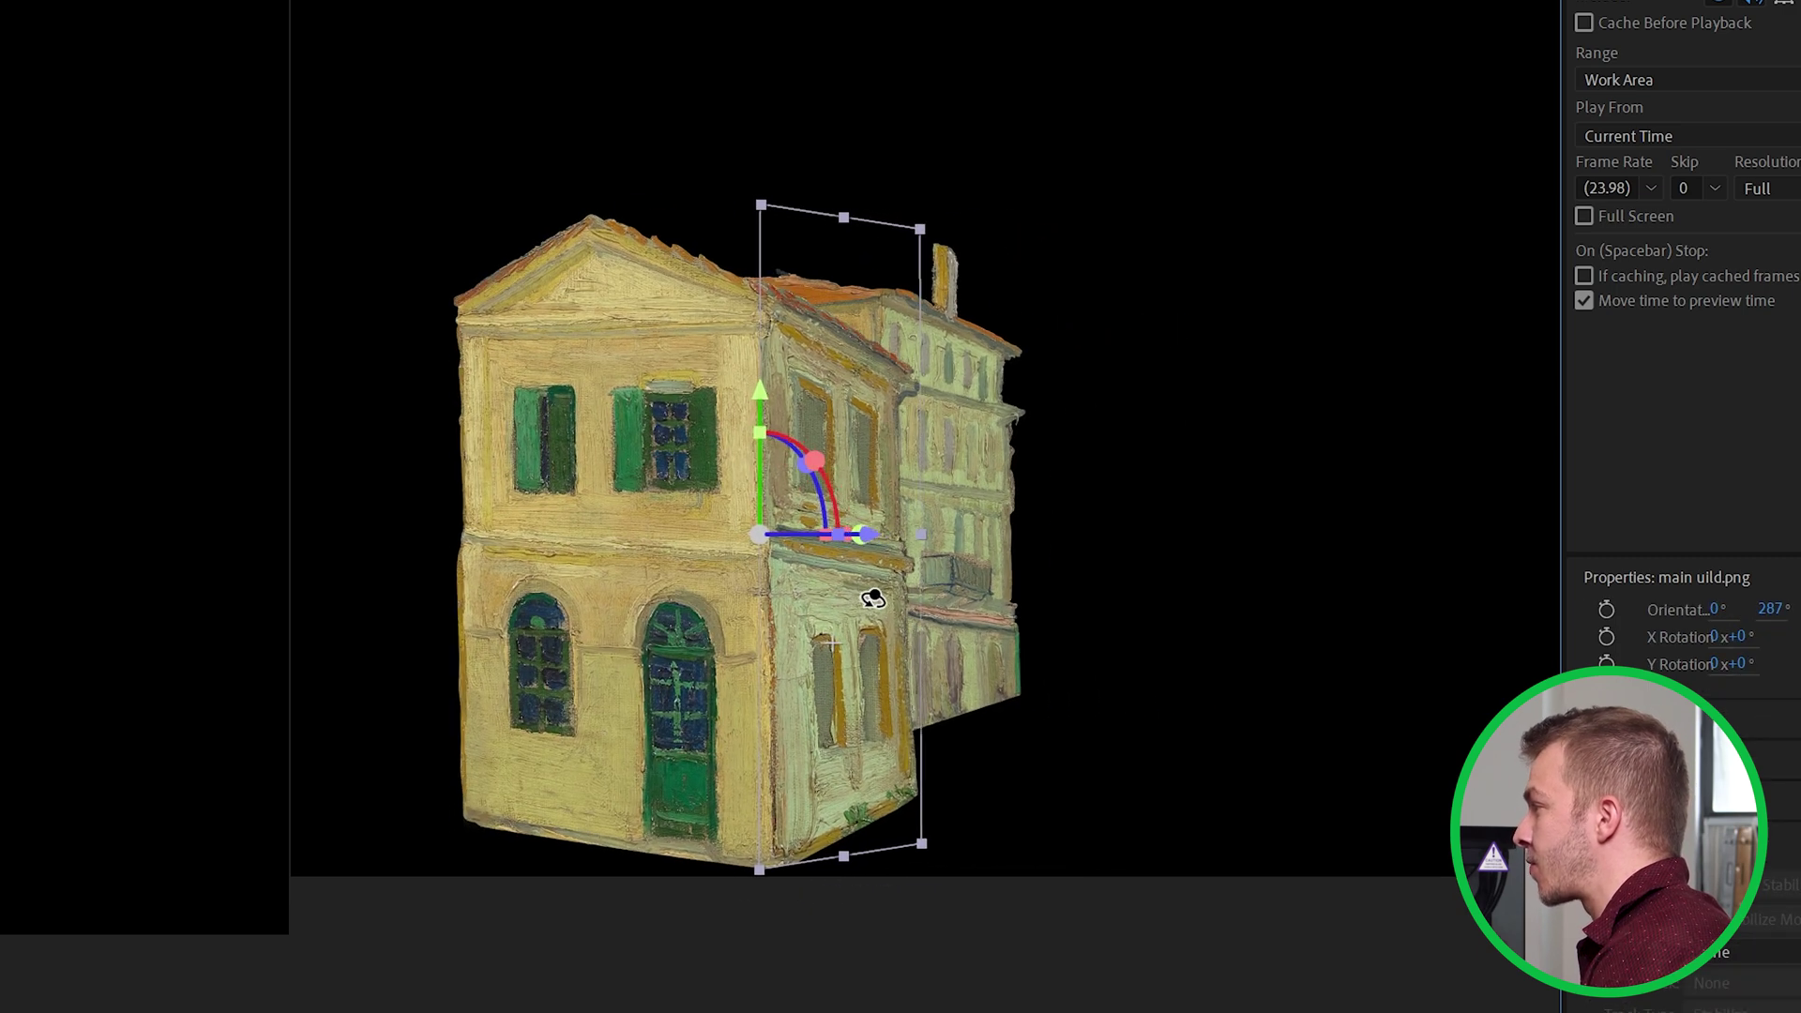
drag(872, 599, 719, 653)
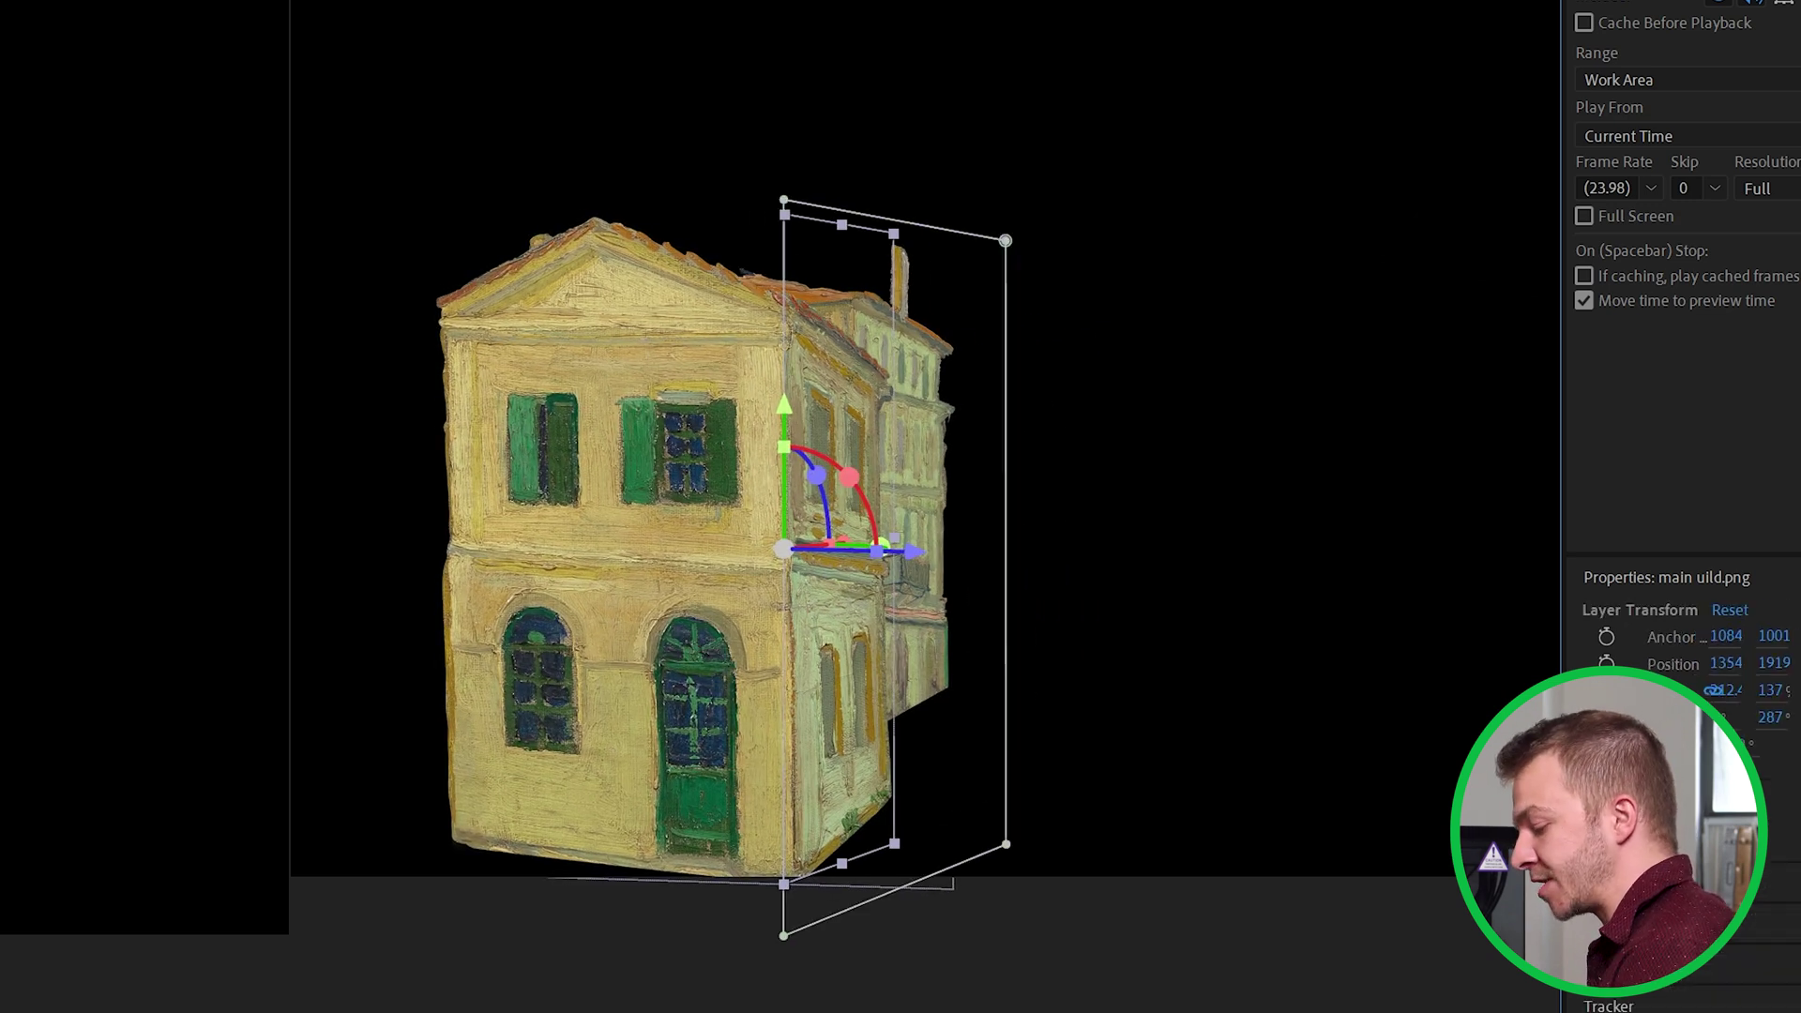
Create a 3D null object and parent both main uild.png face layers to it.
key(ctrl+alt+shift+y)
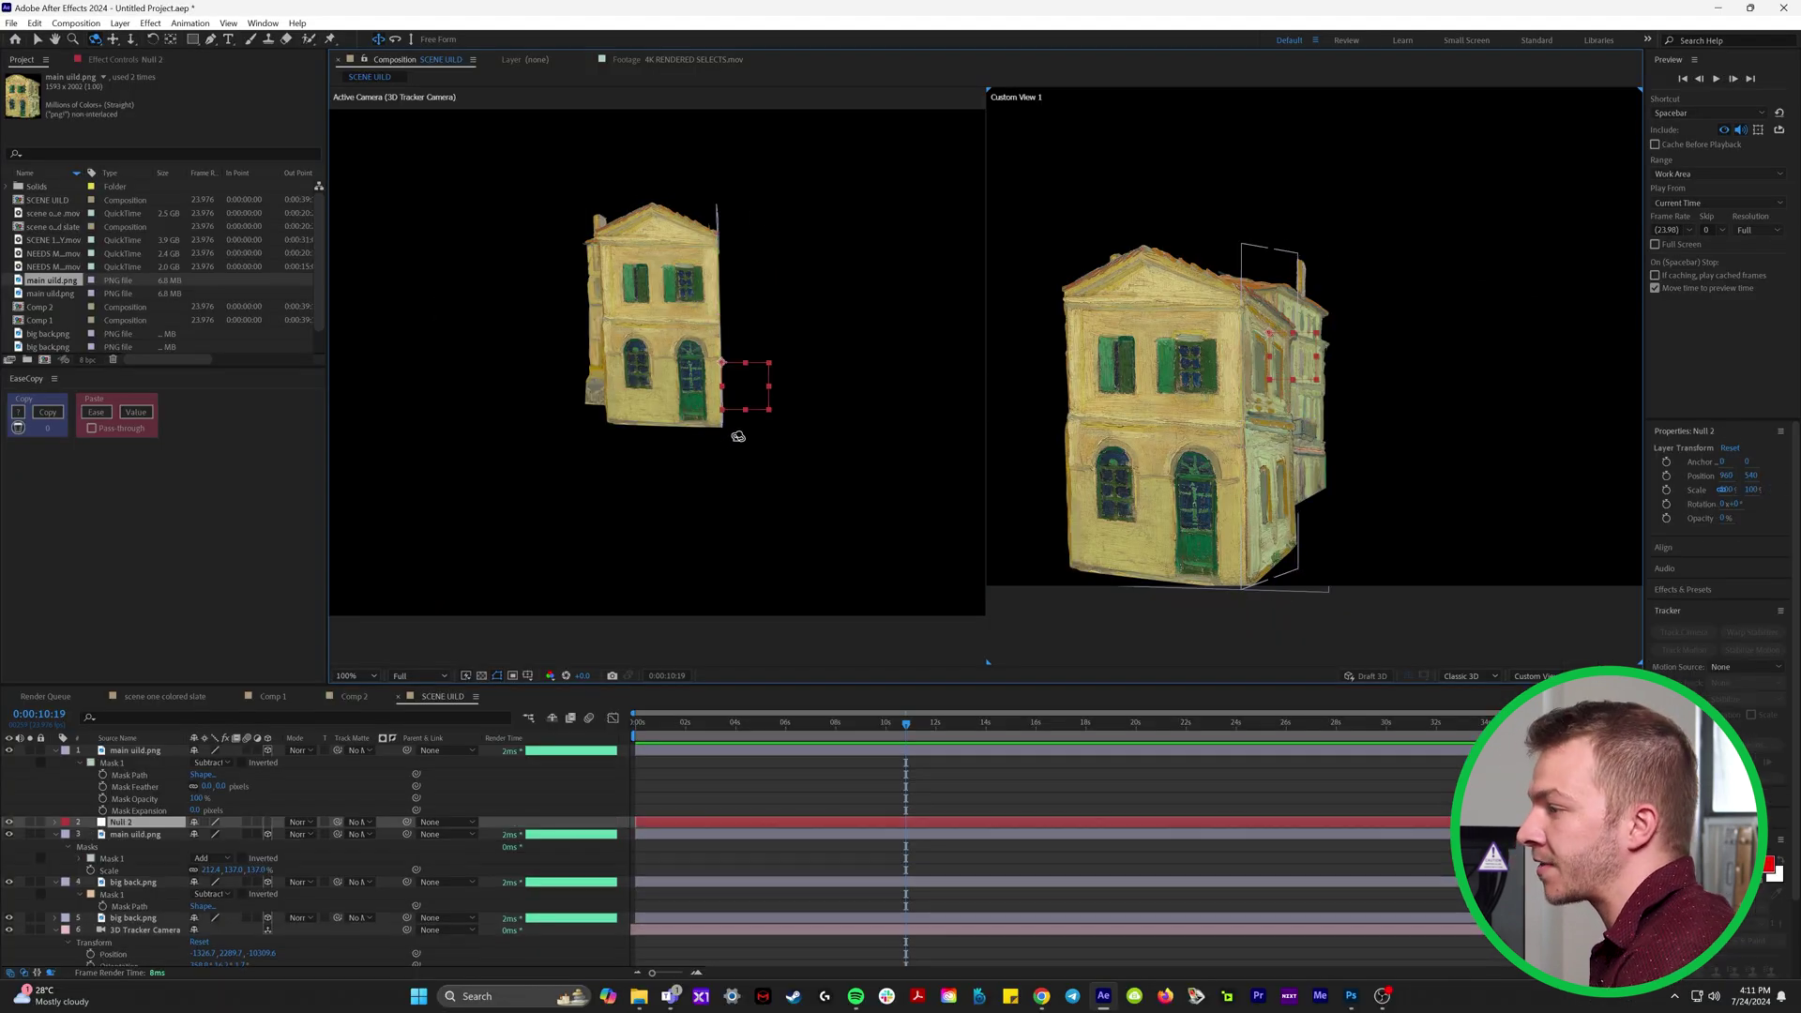
click(267, 823)
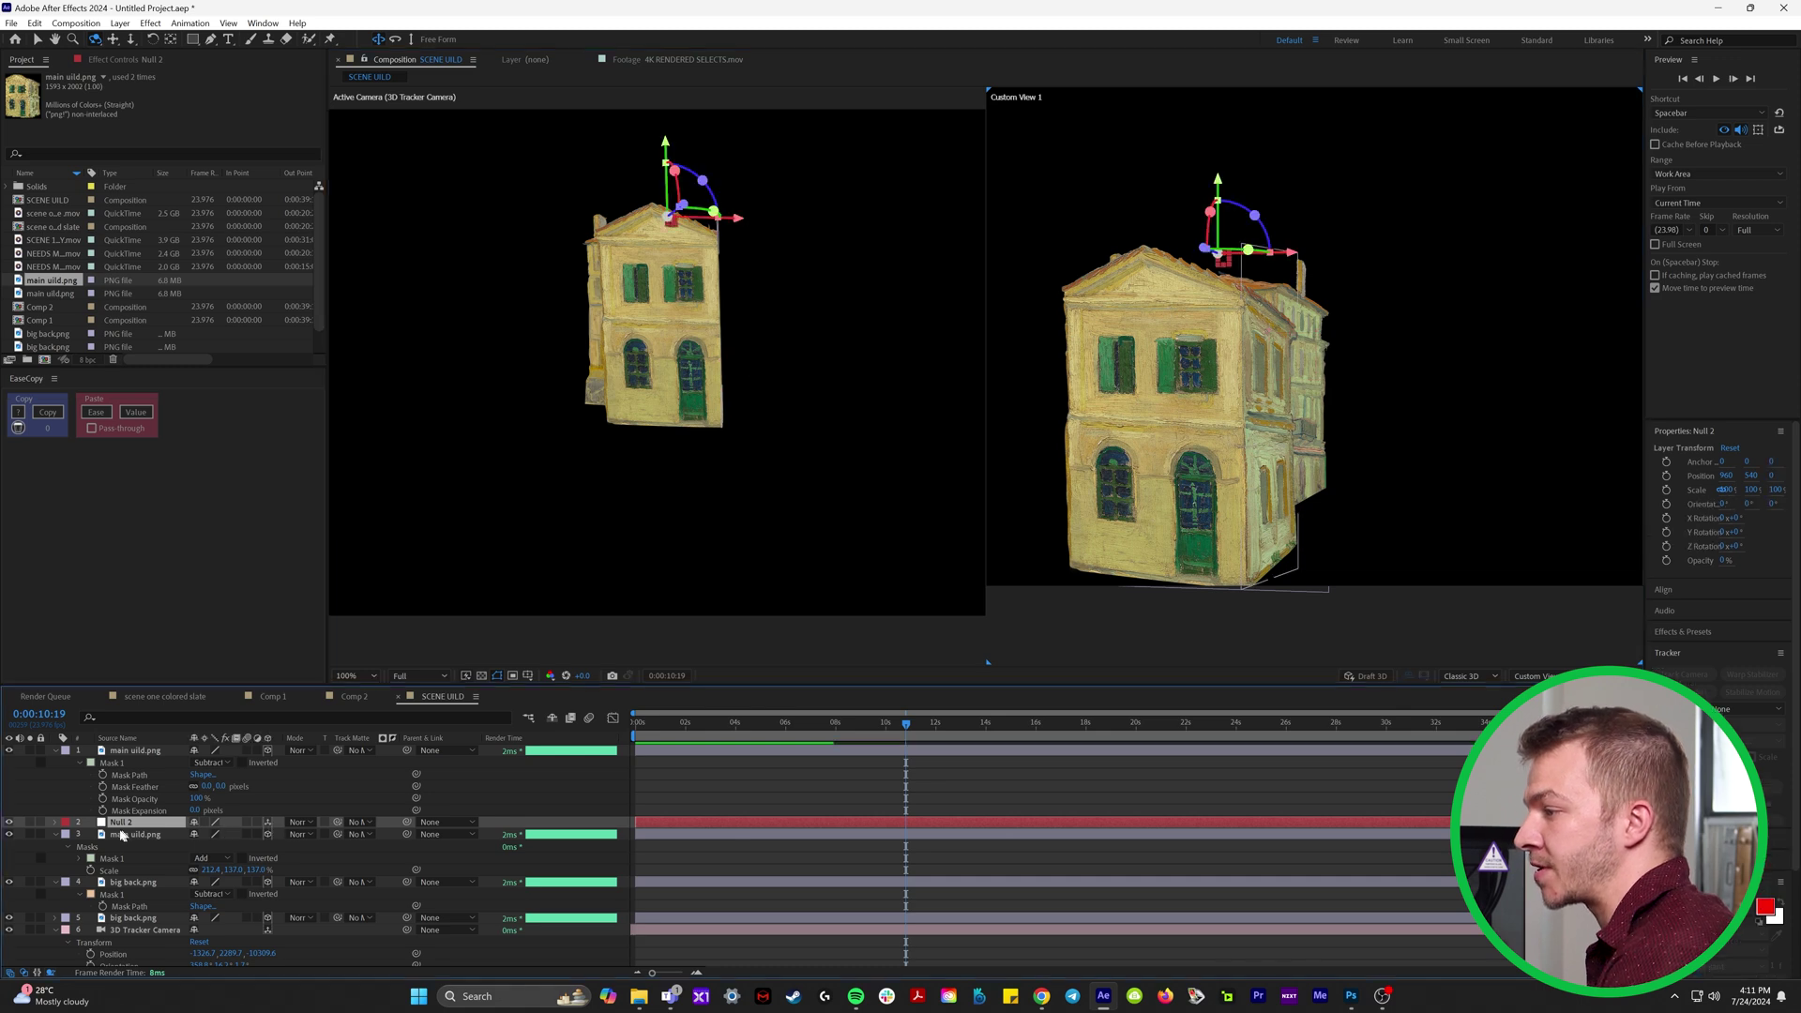
click(125, 835)
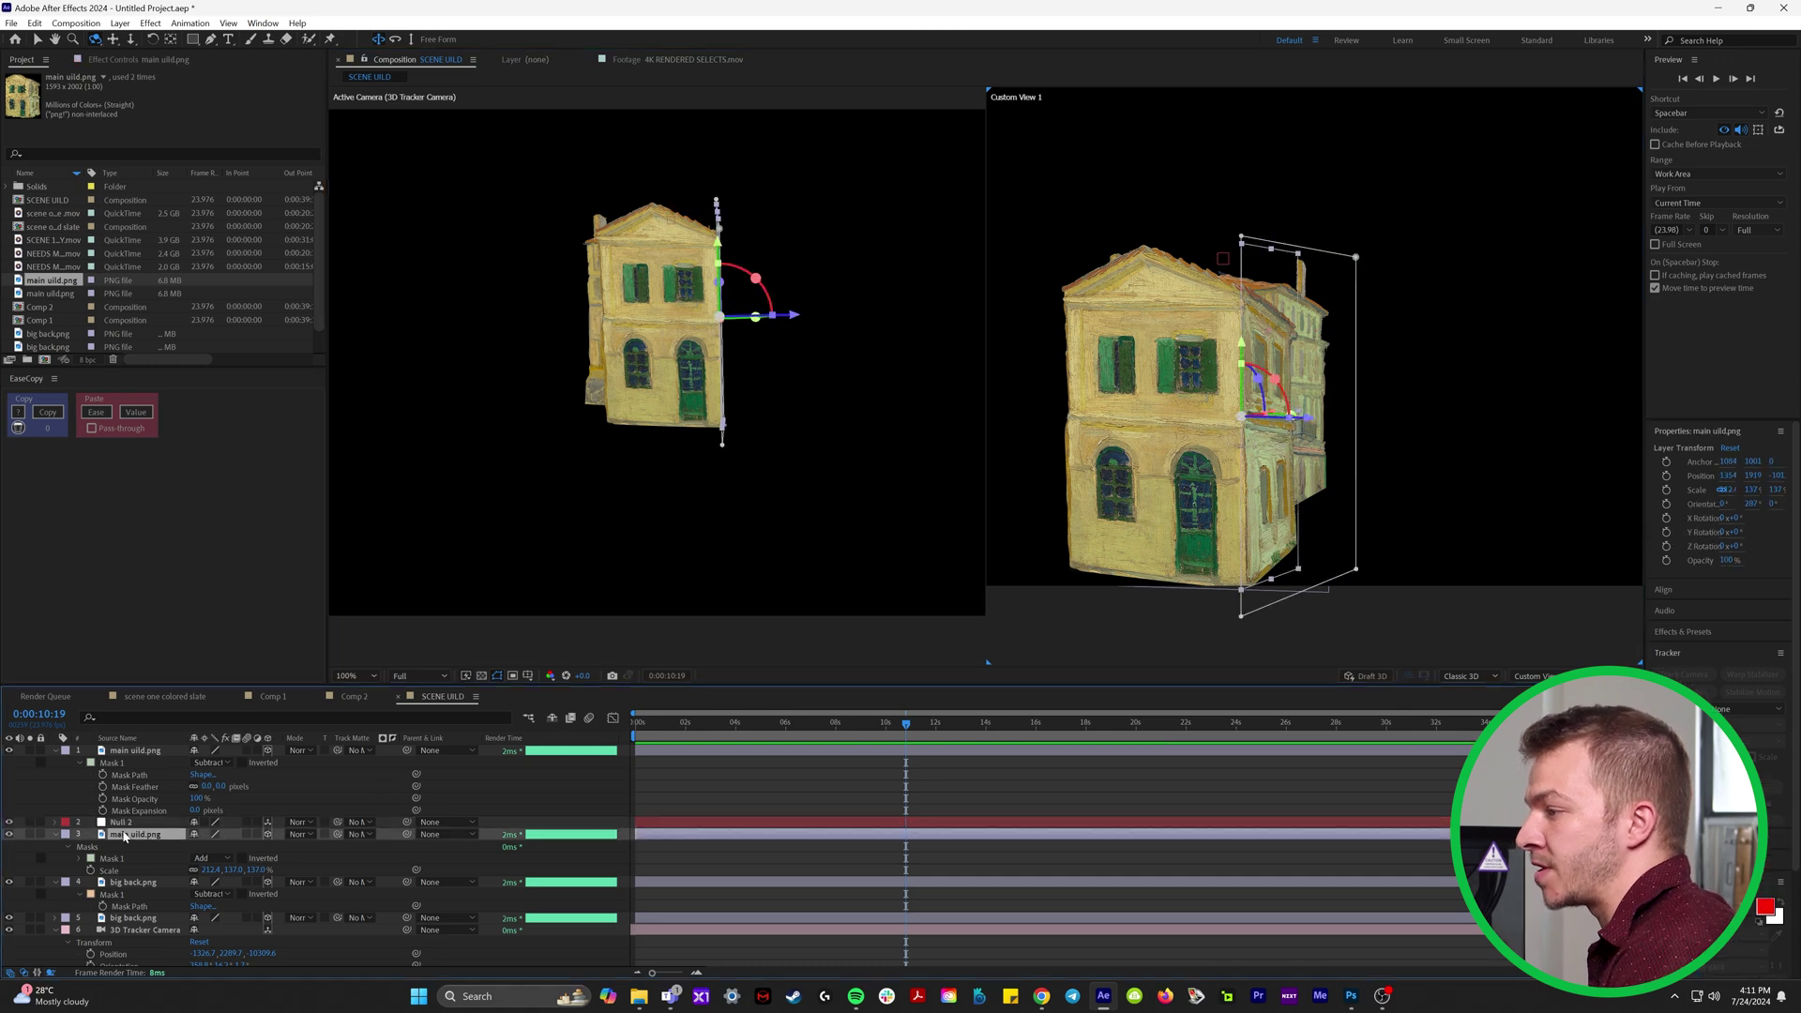
ctrl+click(140, 756)
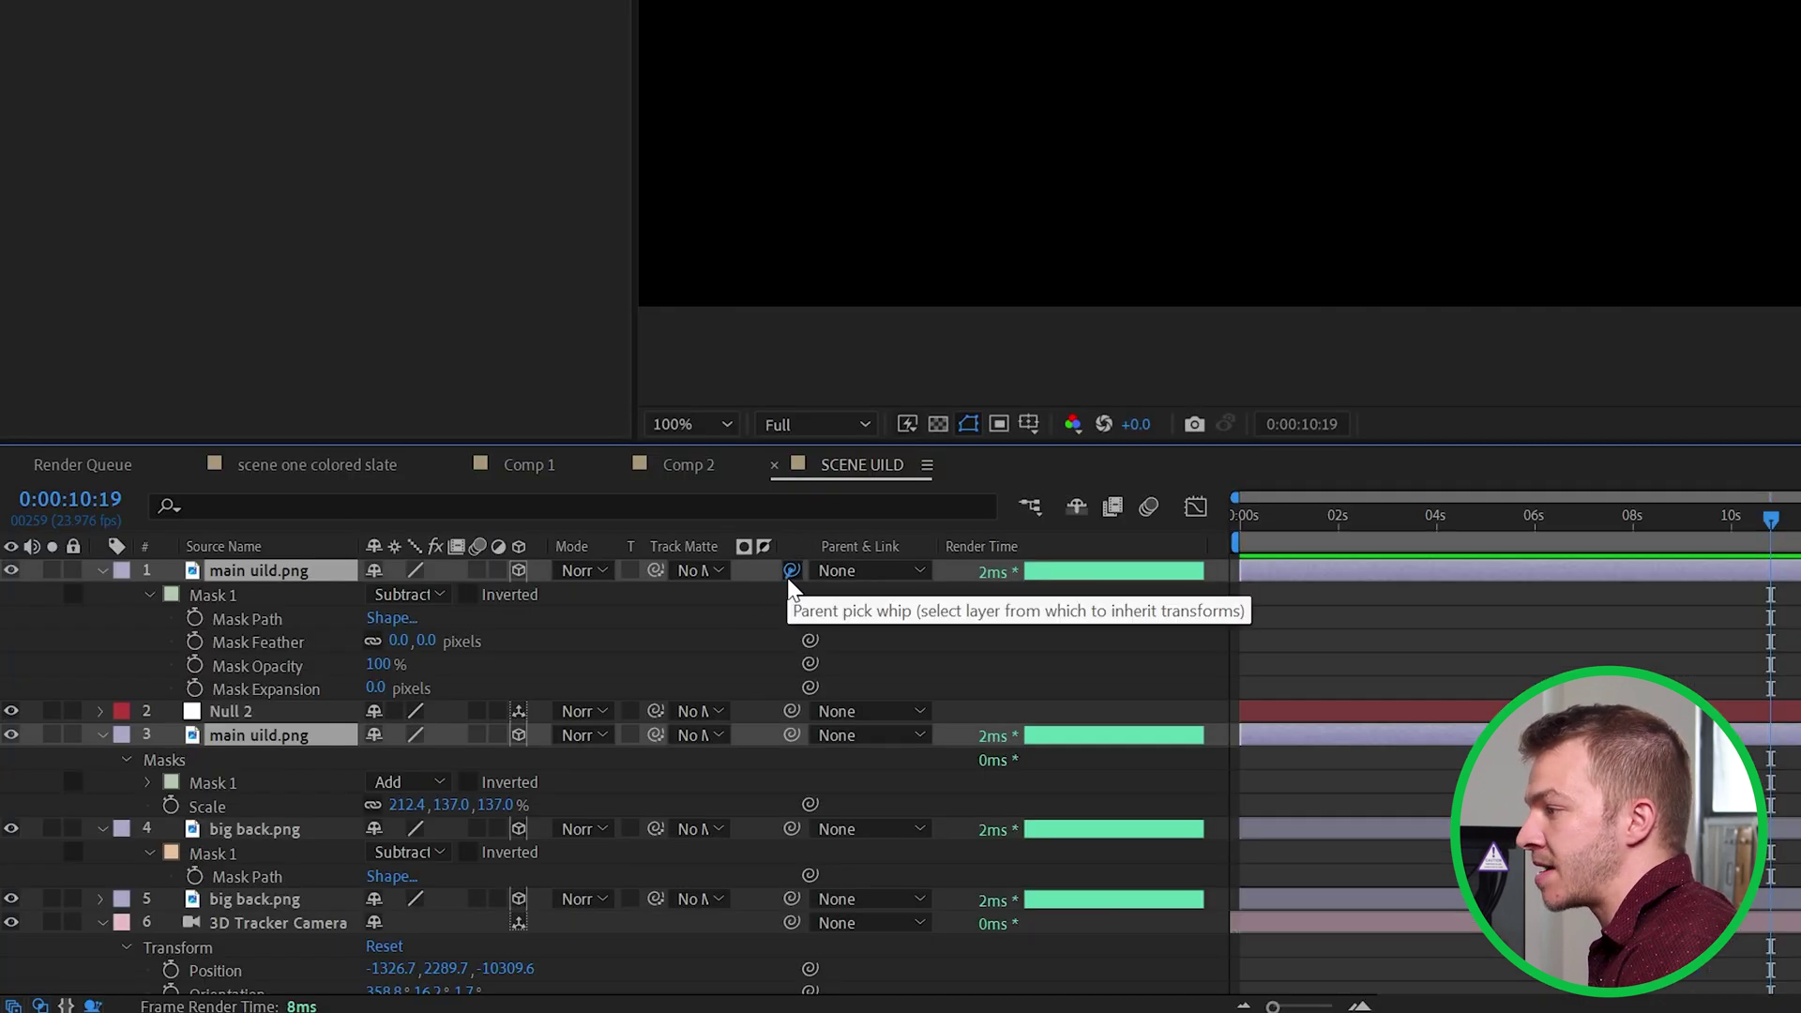
drag(406, 752, 159, 826)
Use Null 2 to scale the yellow house to 75.5%, move it in front of the back building and turn it slightly around its vertical axis.
click(303, 718)
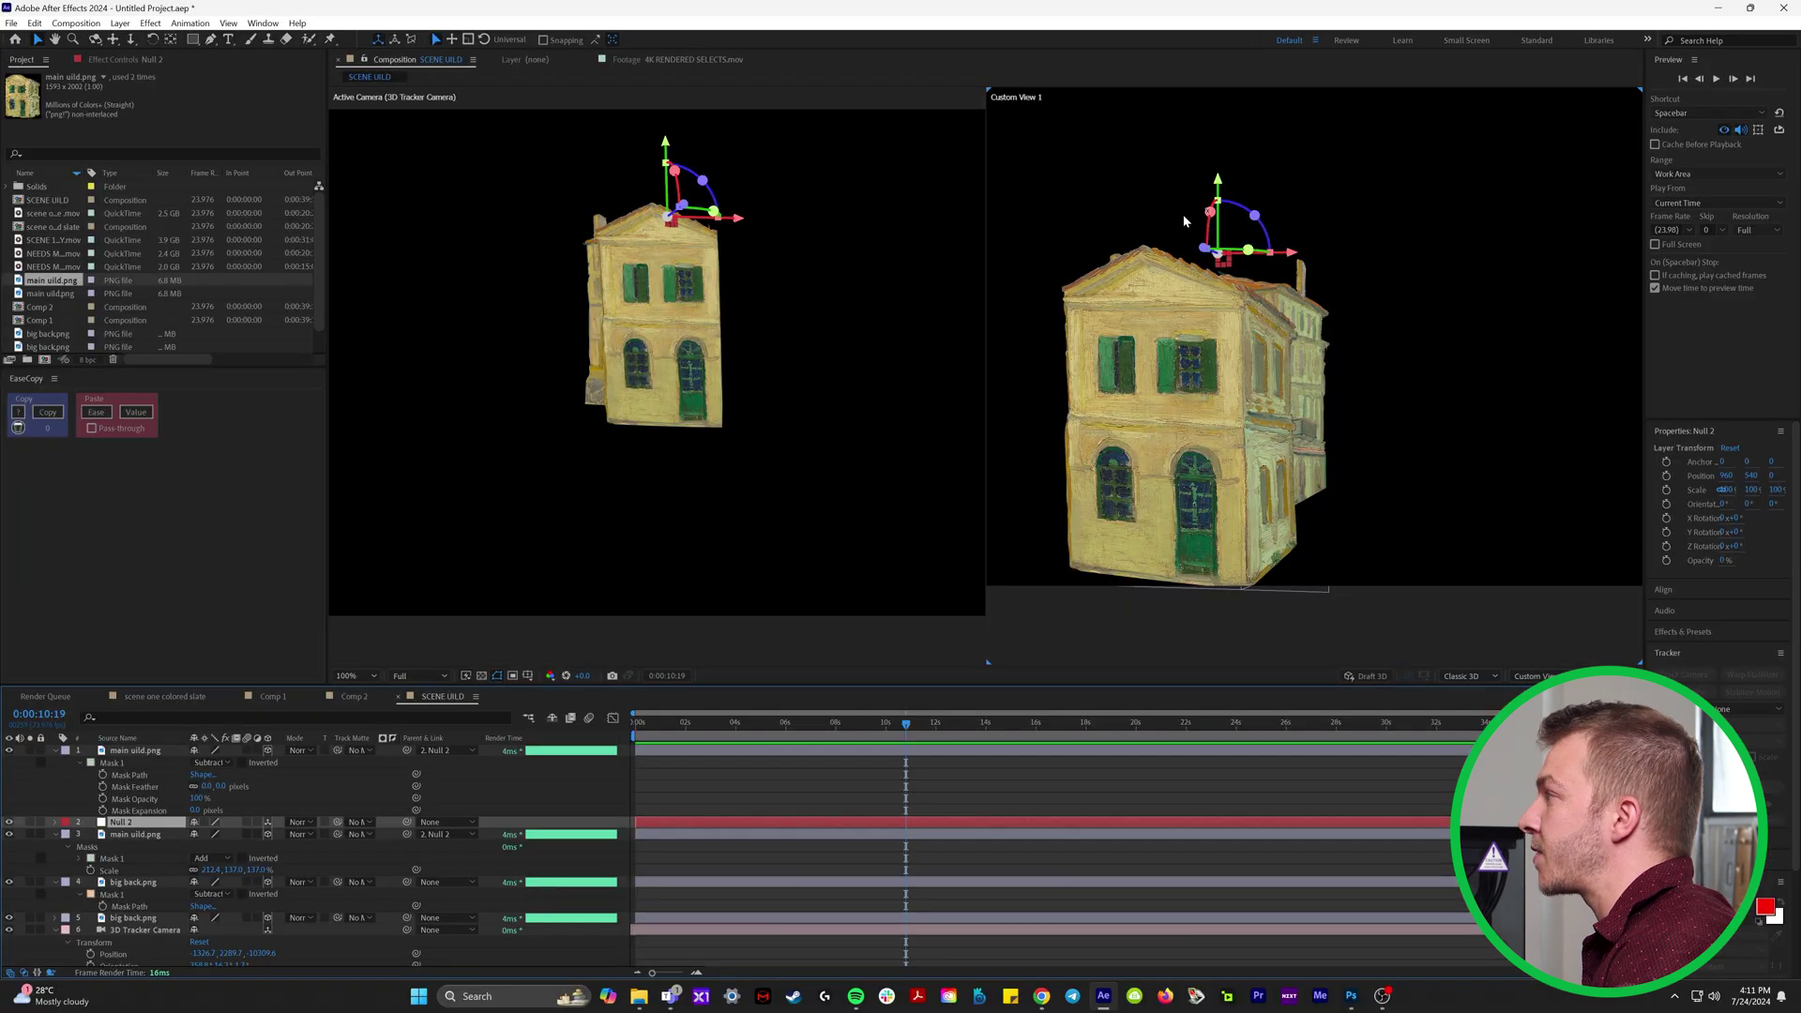
drag(1213, 184, 1217, 156)
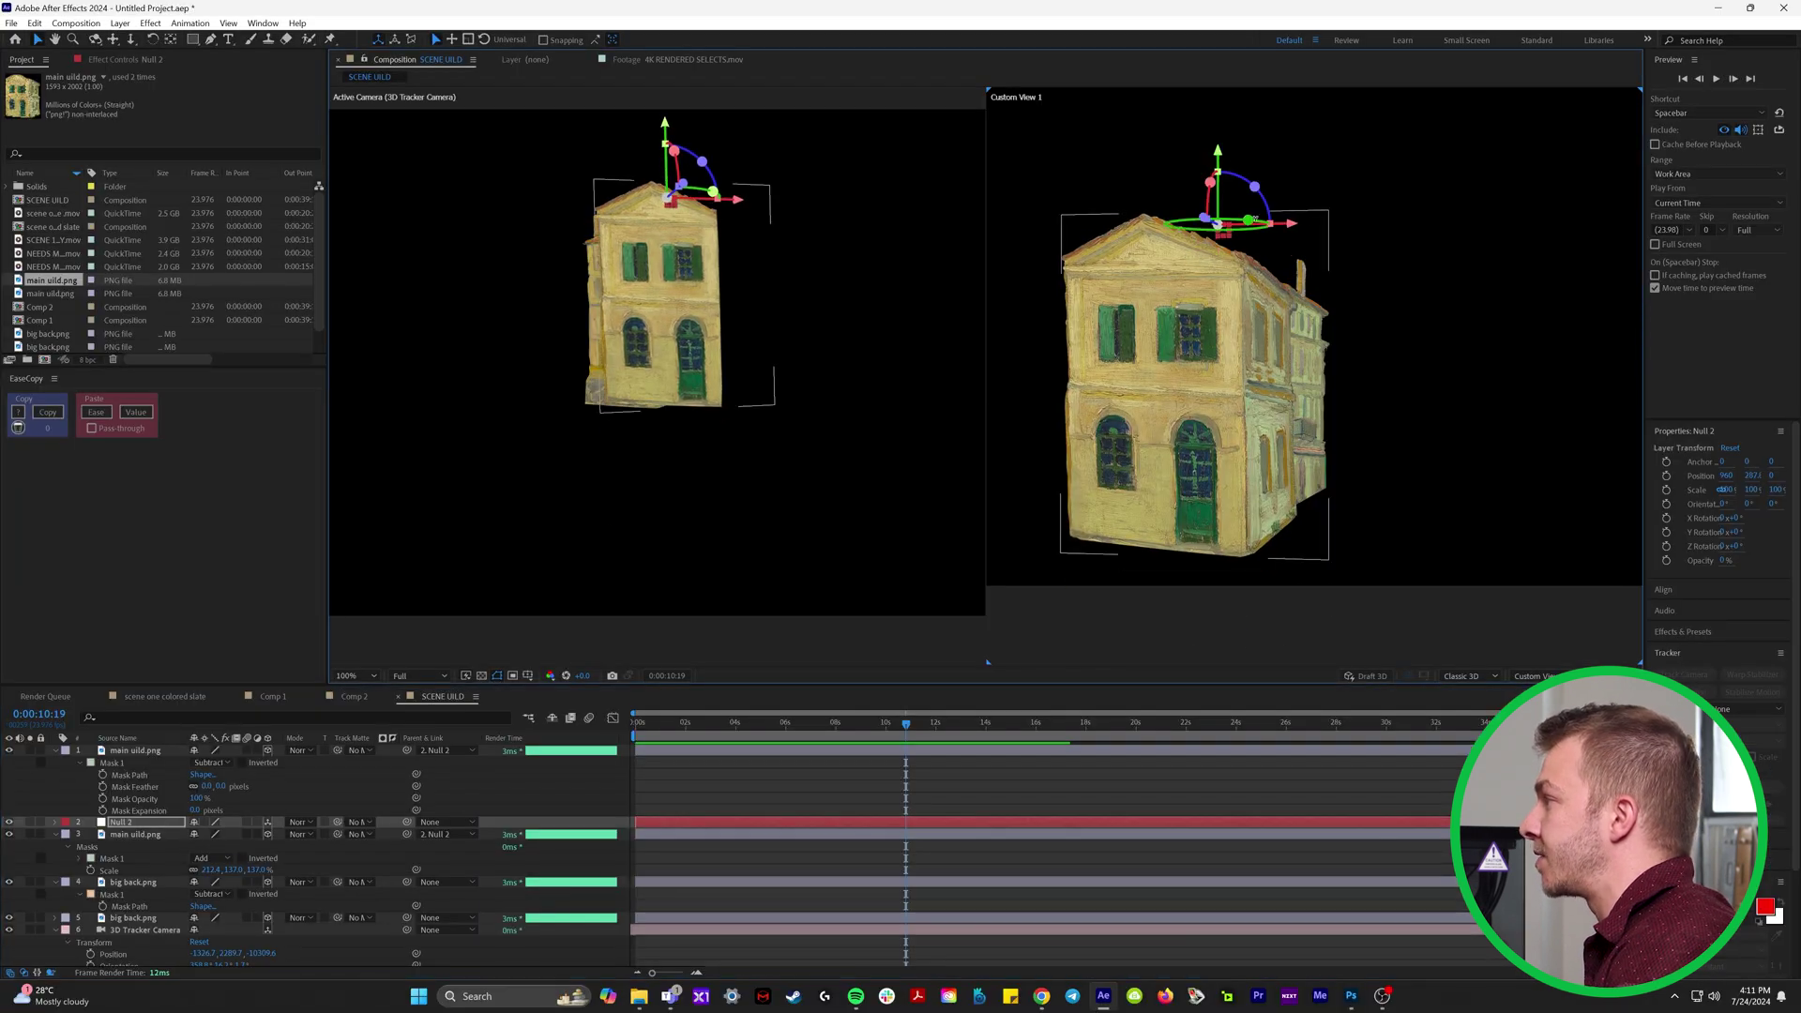
mouse_move(1248, 223)
mouse_down()
mouse_move(1160, 228)
mouse_move(1236, 241)
mouse_up()
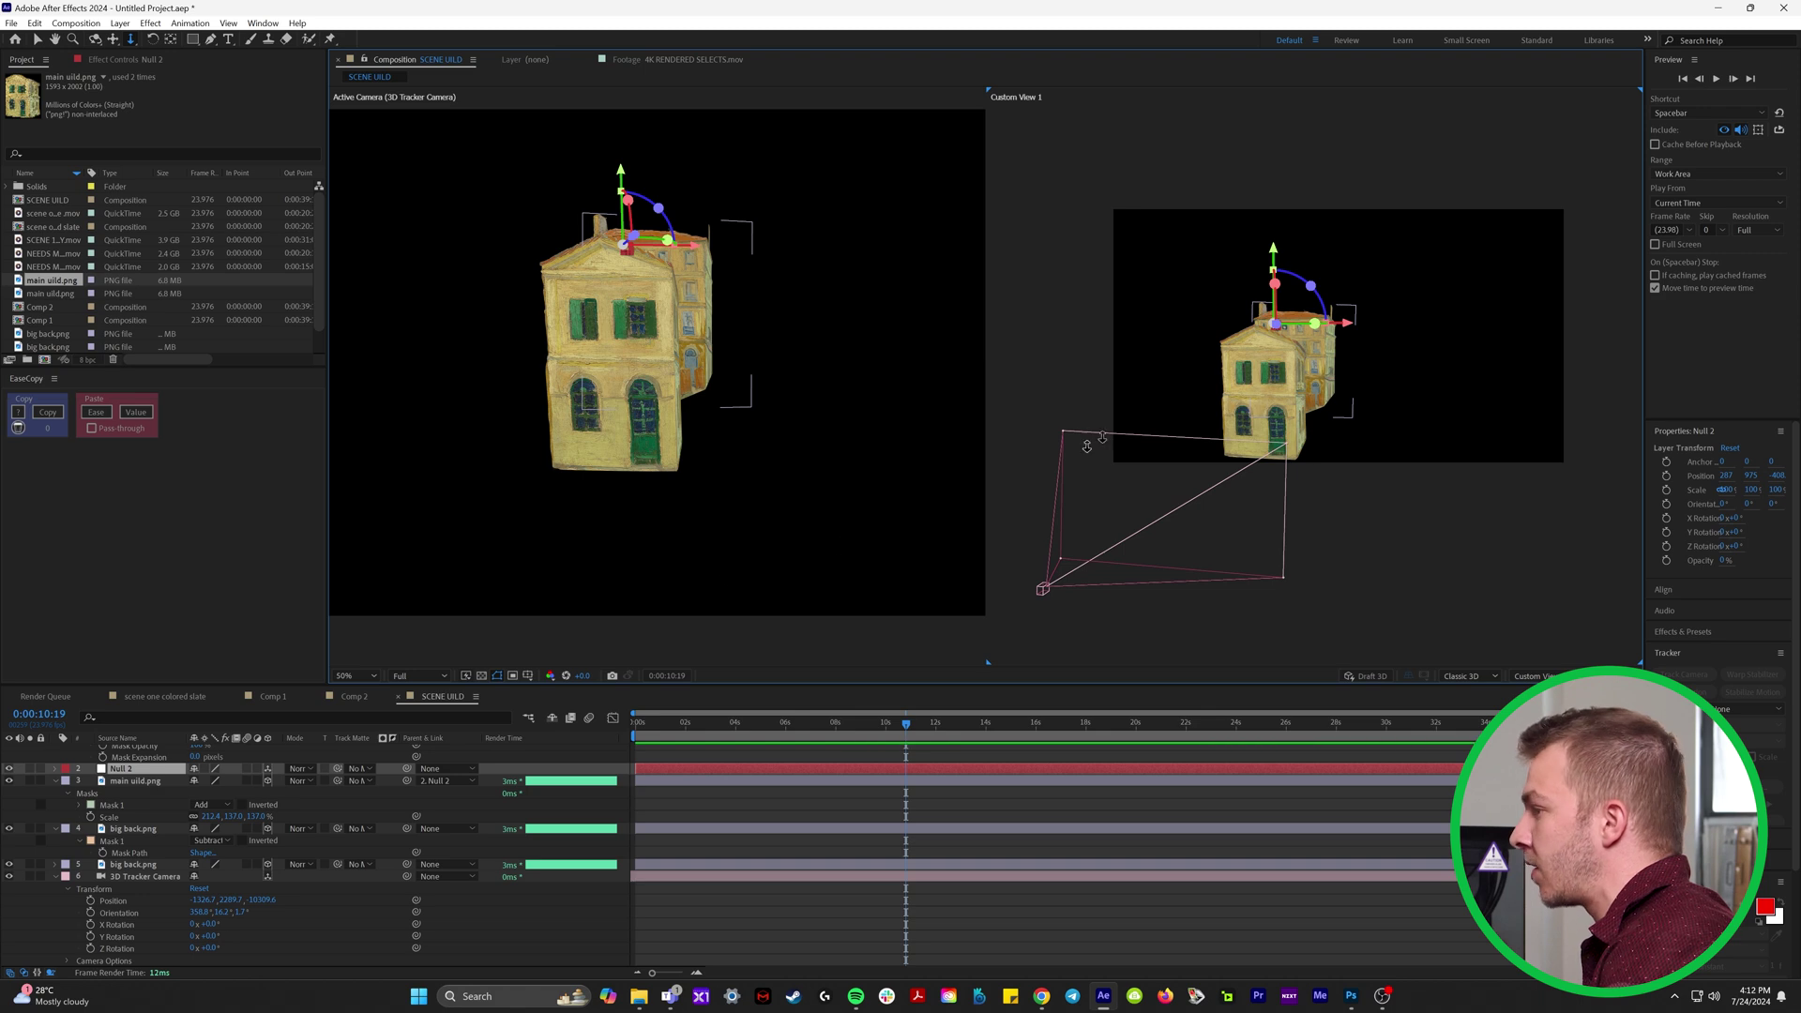
click(157, 780)
click(137, 769)
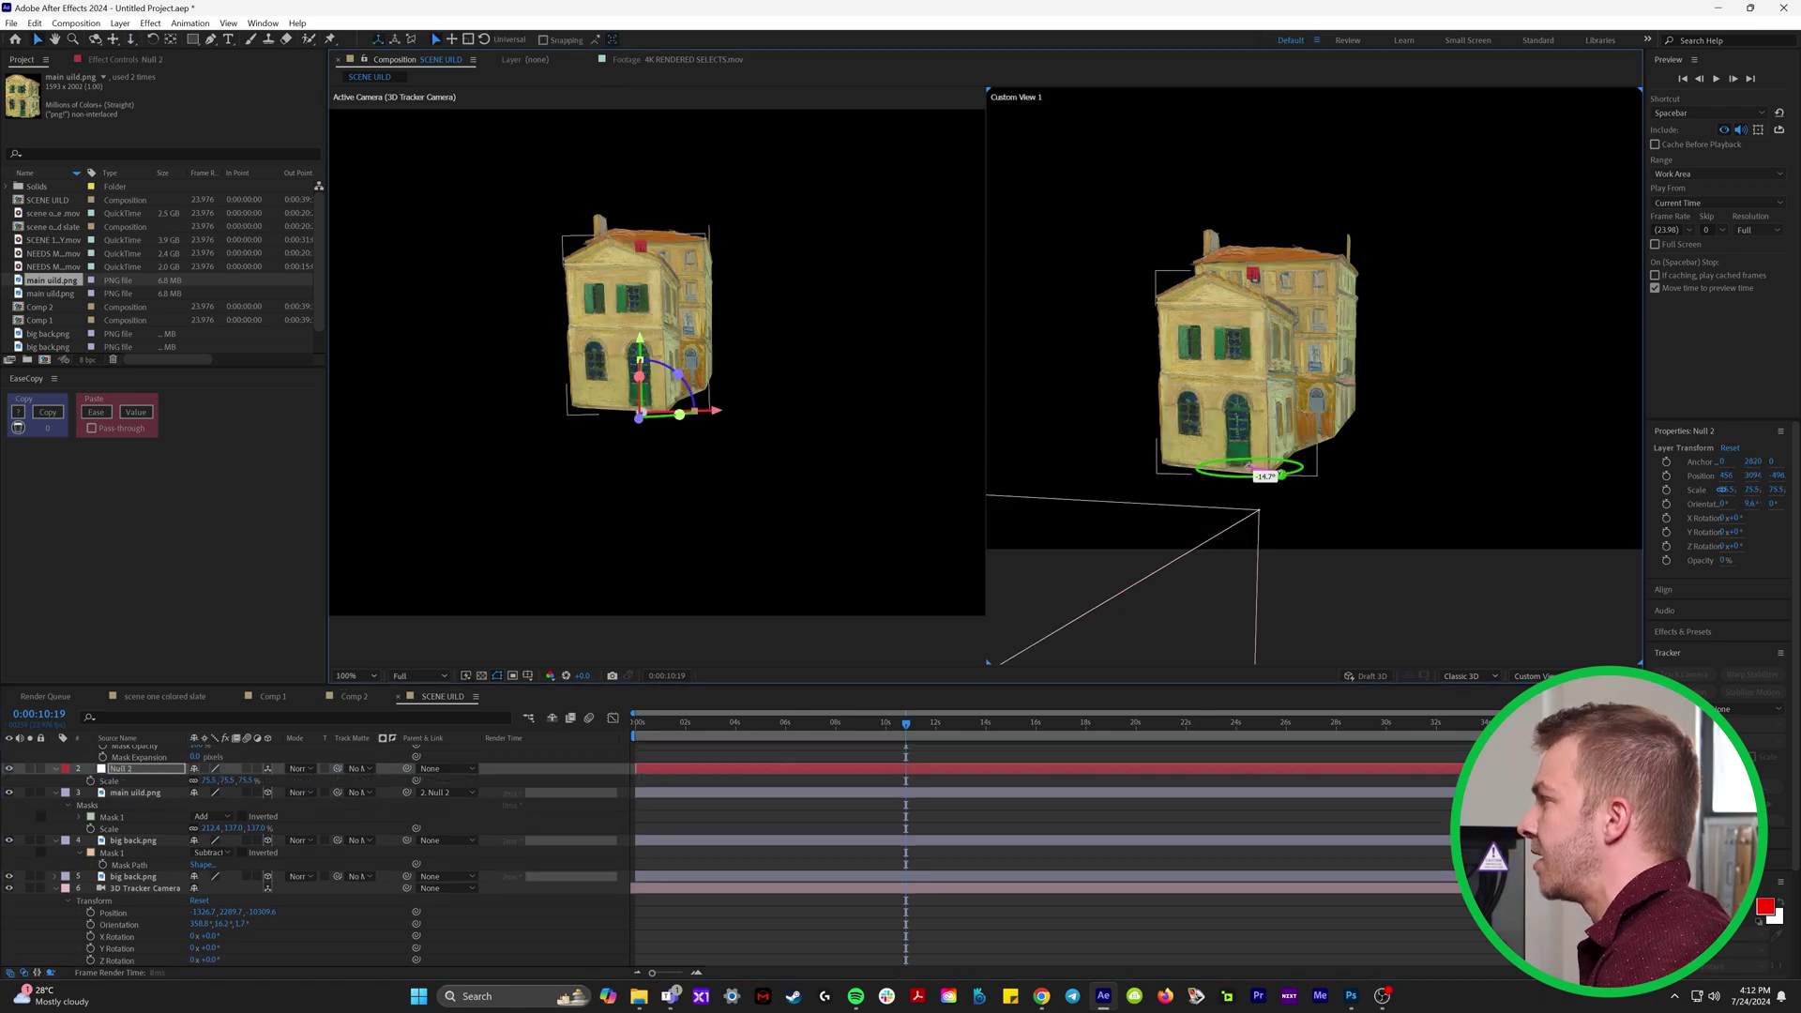
drag(1300, 469, 1278, 474)
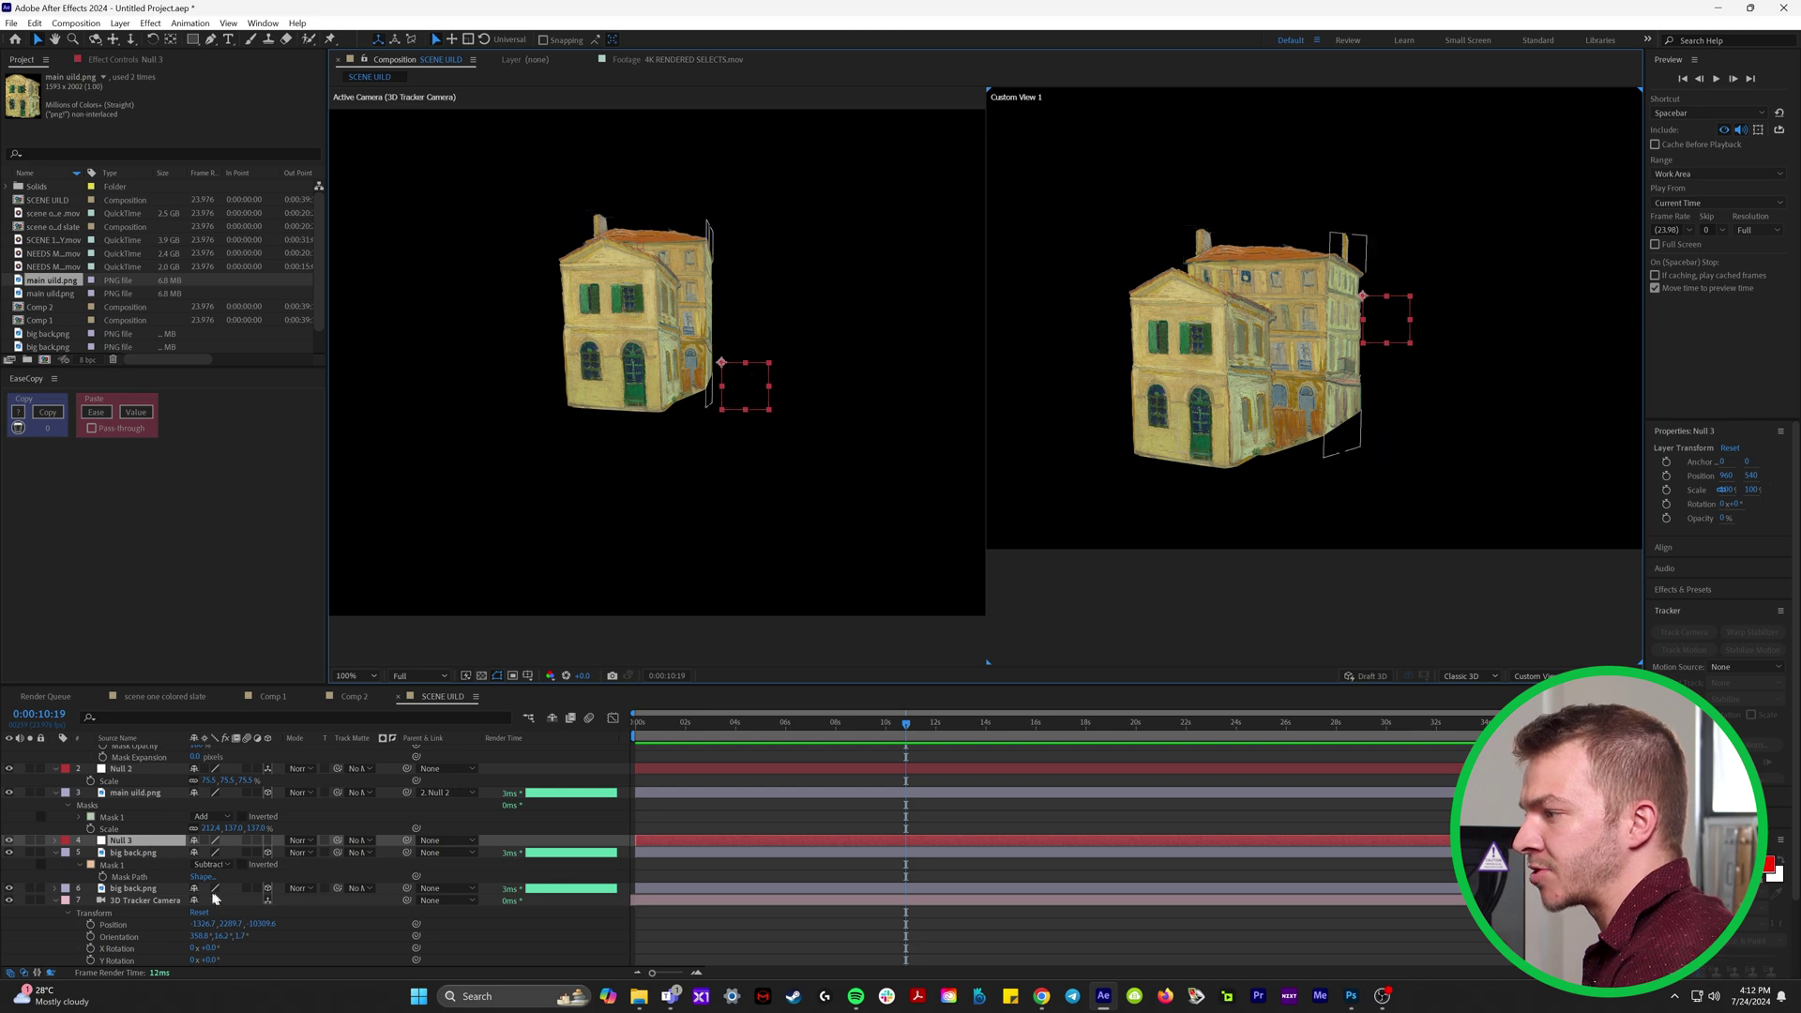
Parent both big back.png layers to a new 3D null and use it to enlarge and place the back building.
click(142, 858)
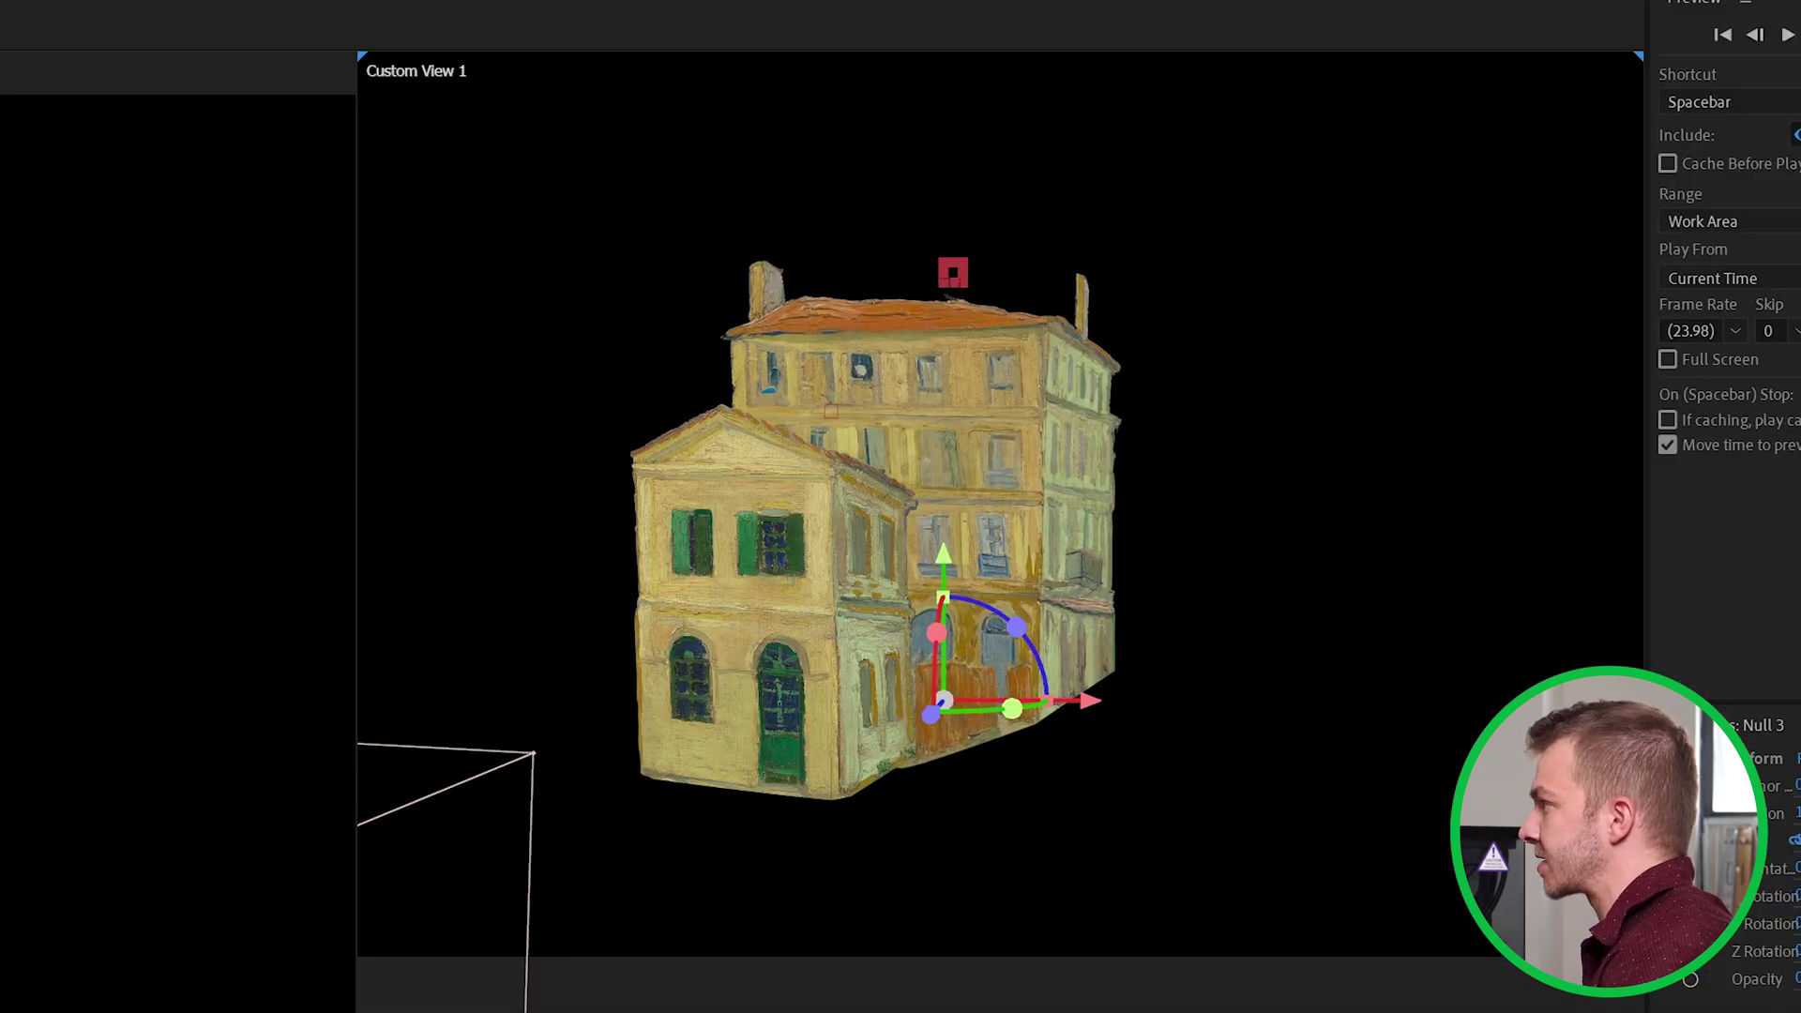
click(871, 918)
key(1)
drag(937, 889, 1035, 758)
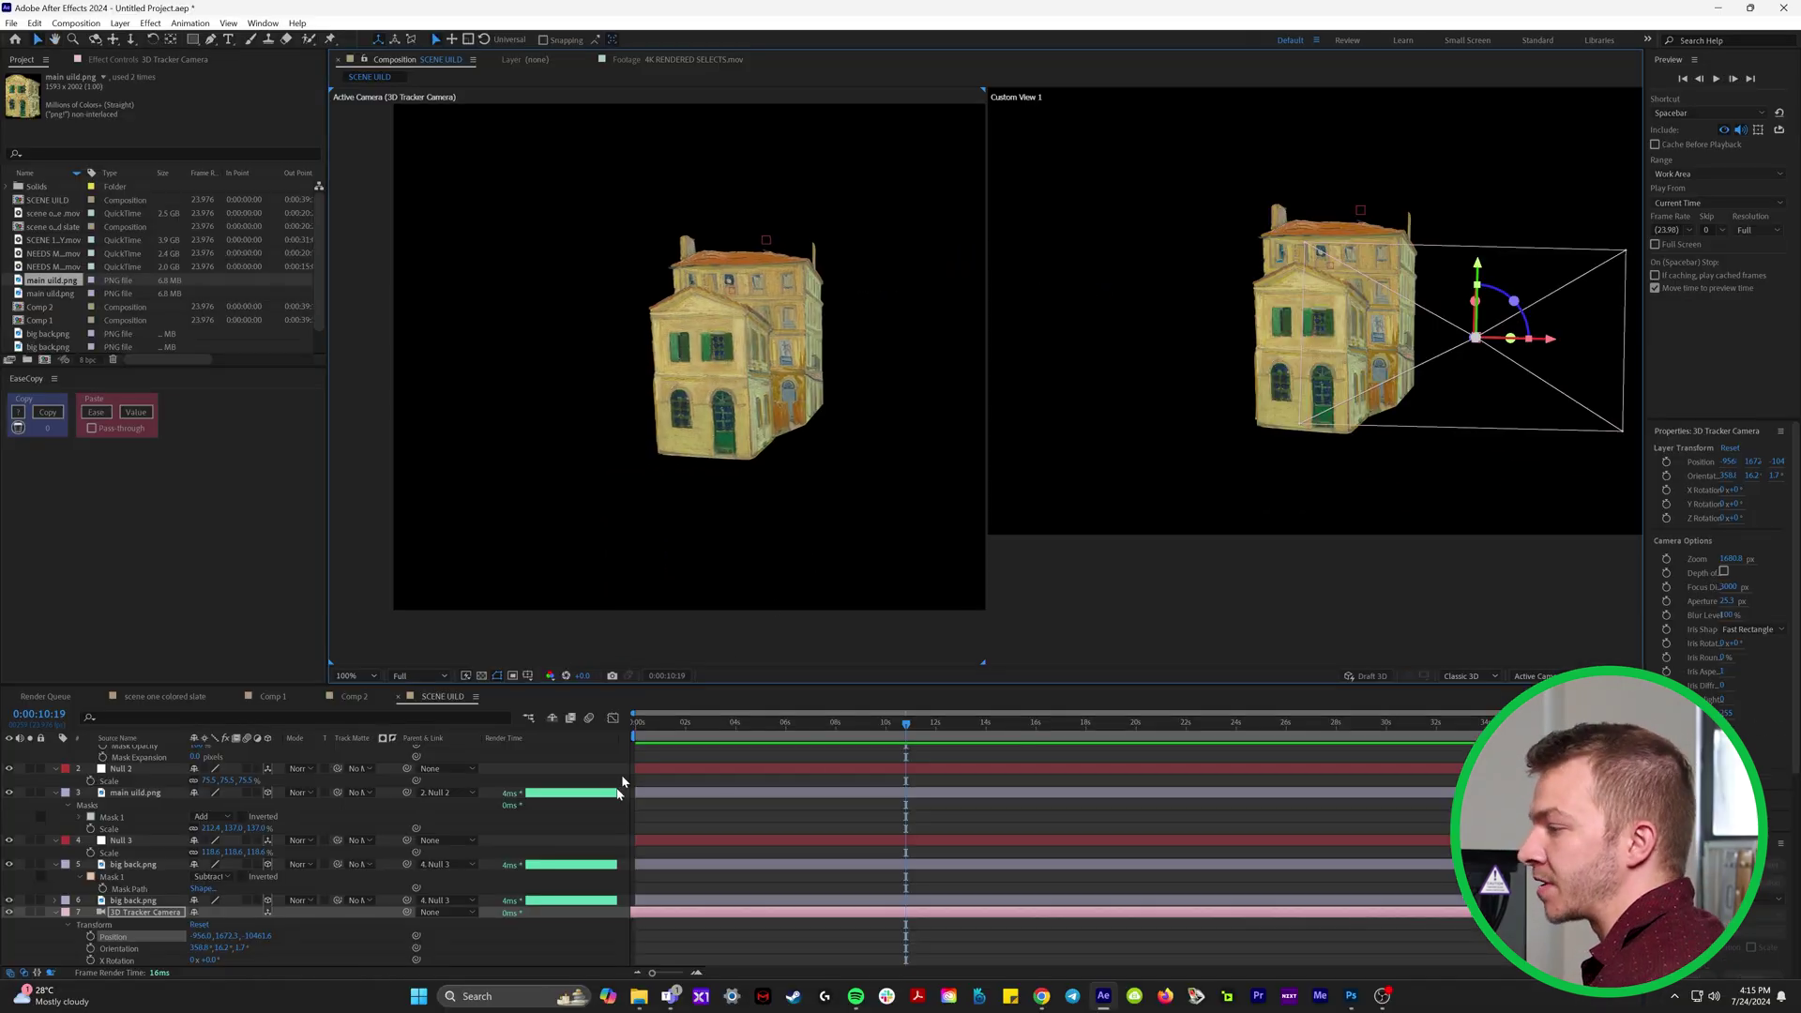
Bring left 2.png from the yellow houses folder into the SCENE UILD composition as a 3D layer.
click(638, 998)
drag(1013, 303, 706, 807)
click(266, 751)
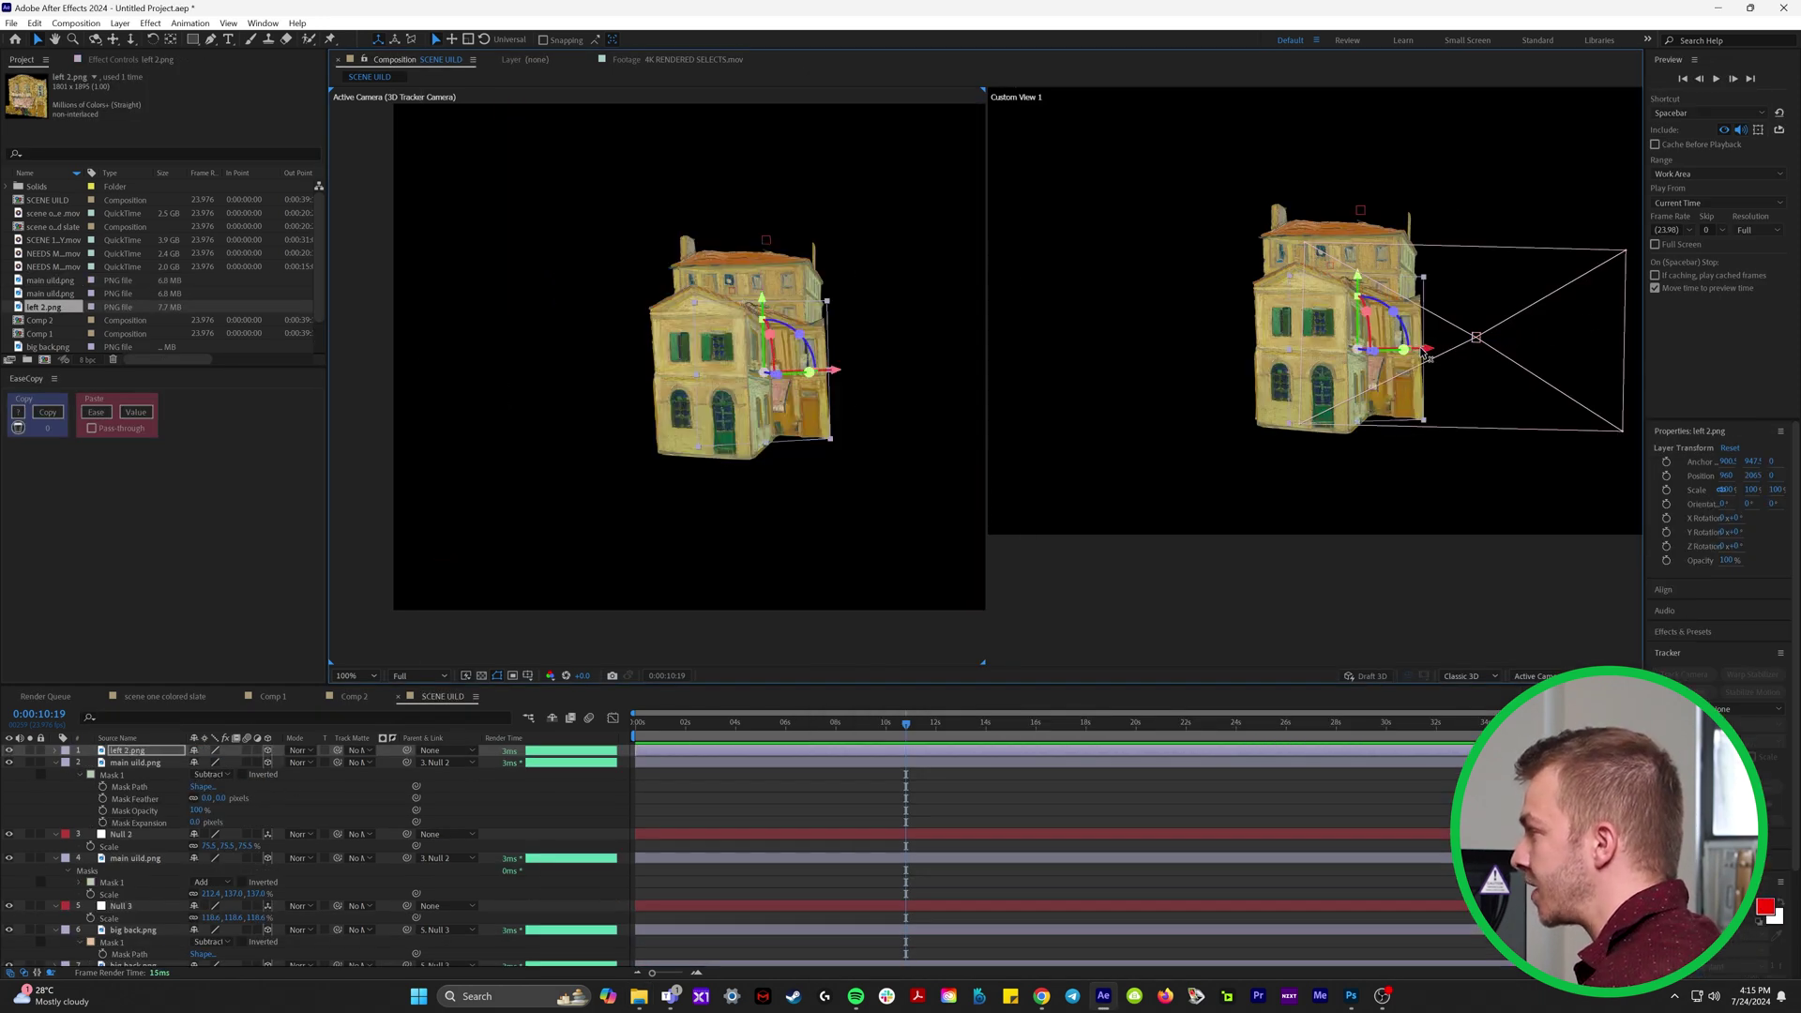
Move left 2.png forward in depth to about Z -975, level with the front of the yellow house.
key(c)
drag(1427, 361, 1369, 445)
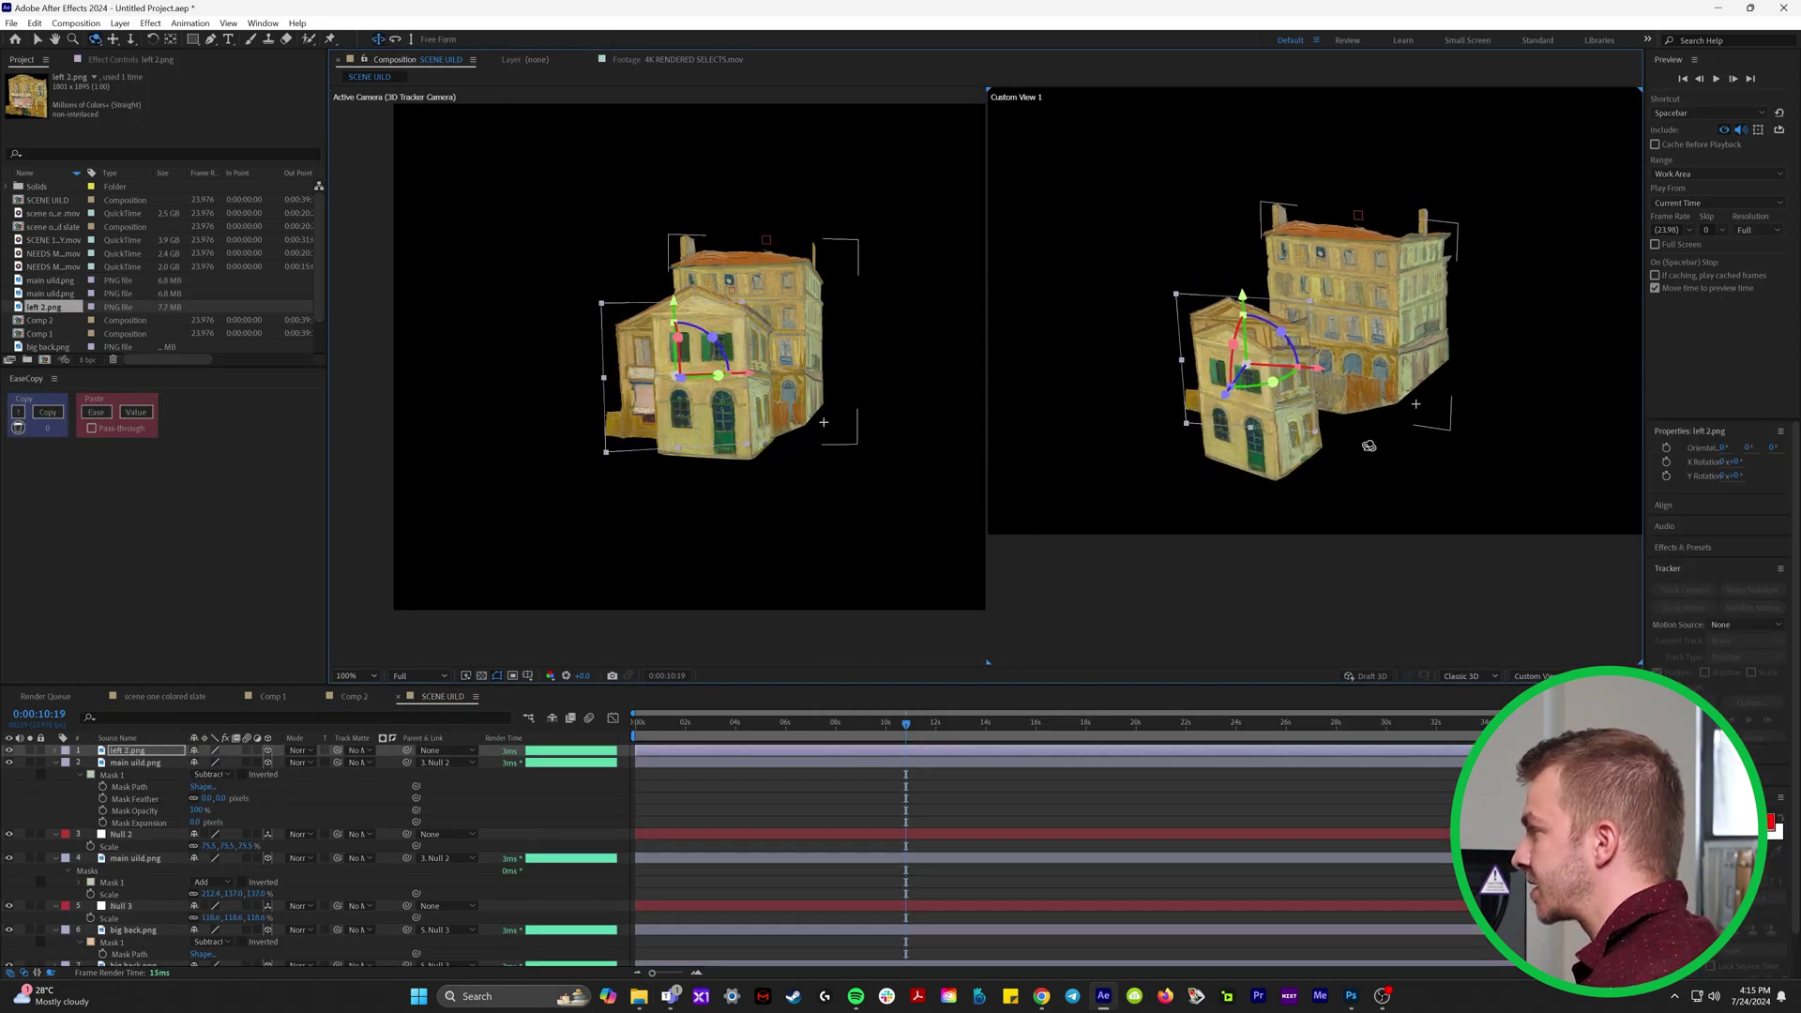
key(v)
drag(1225, 394, 1186, 436)
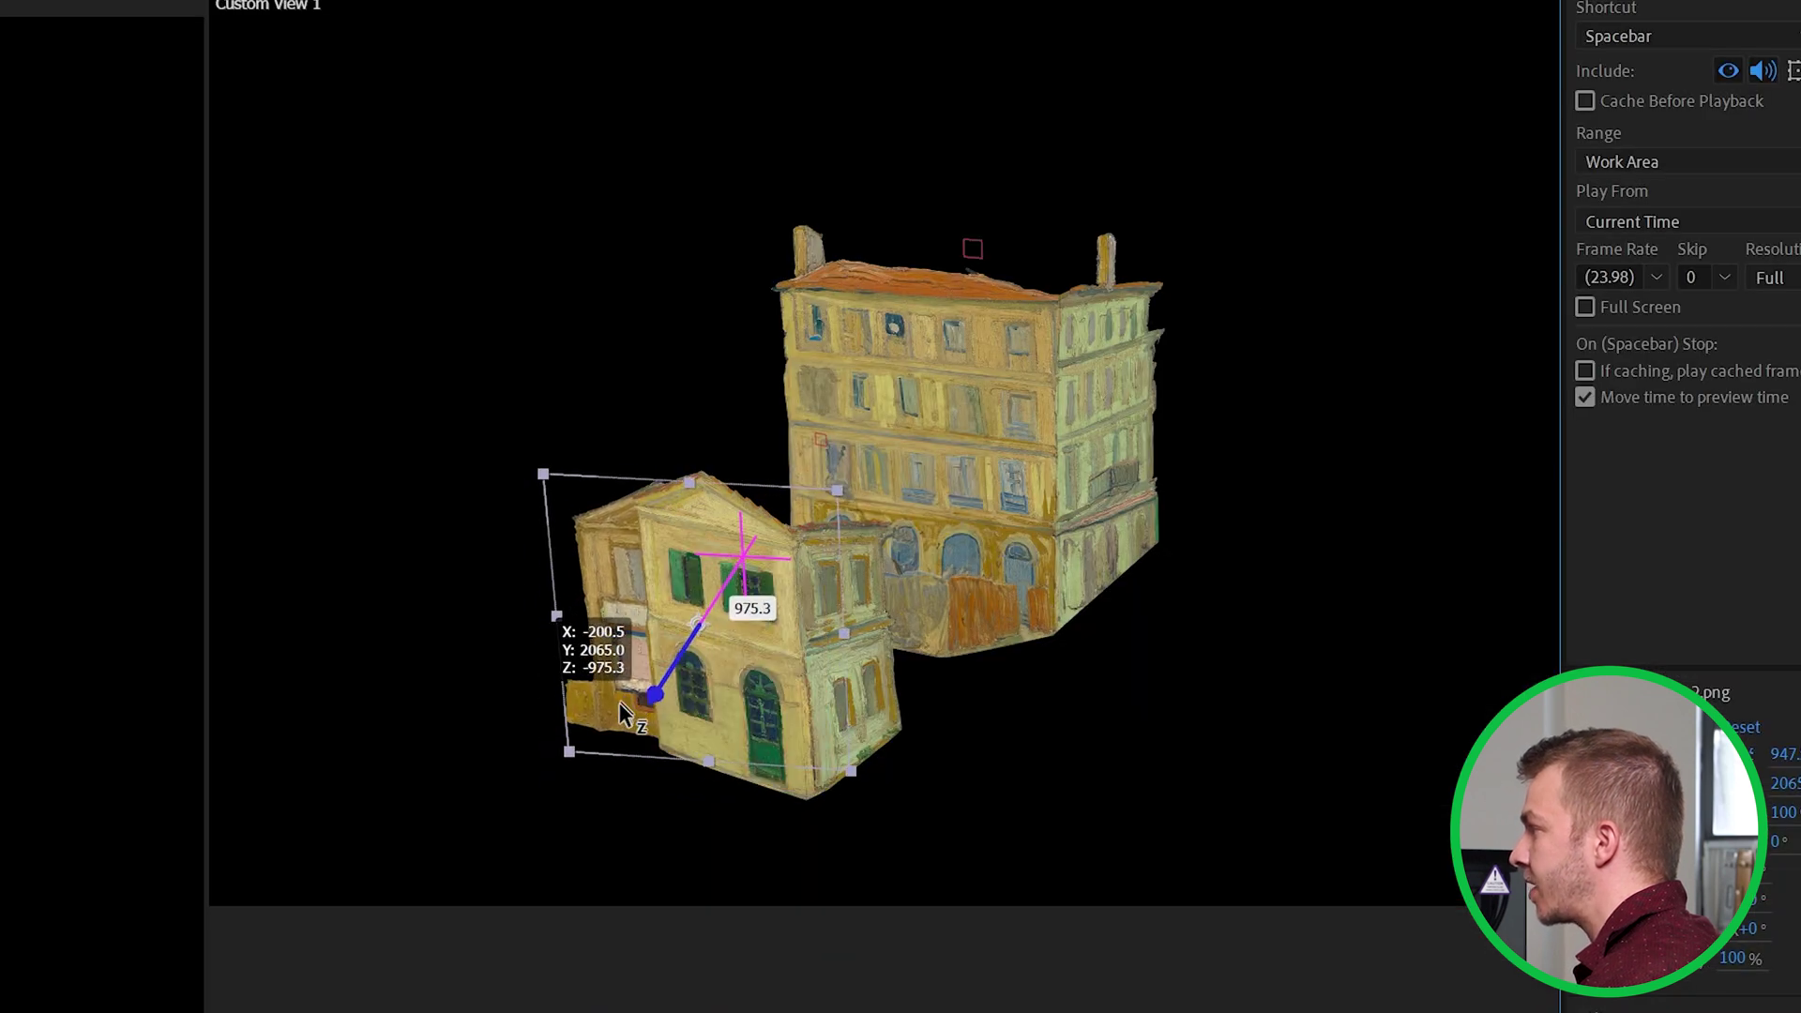
drag(619, 702, 622, 702)
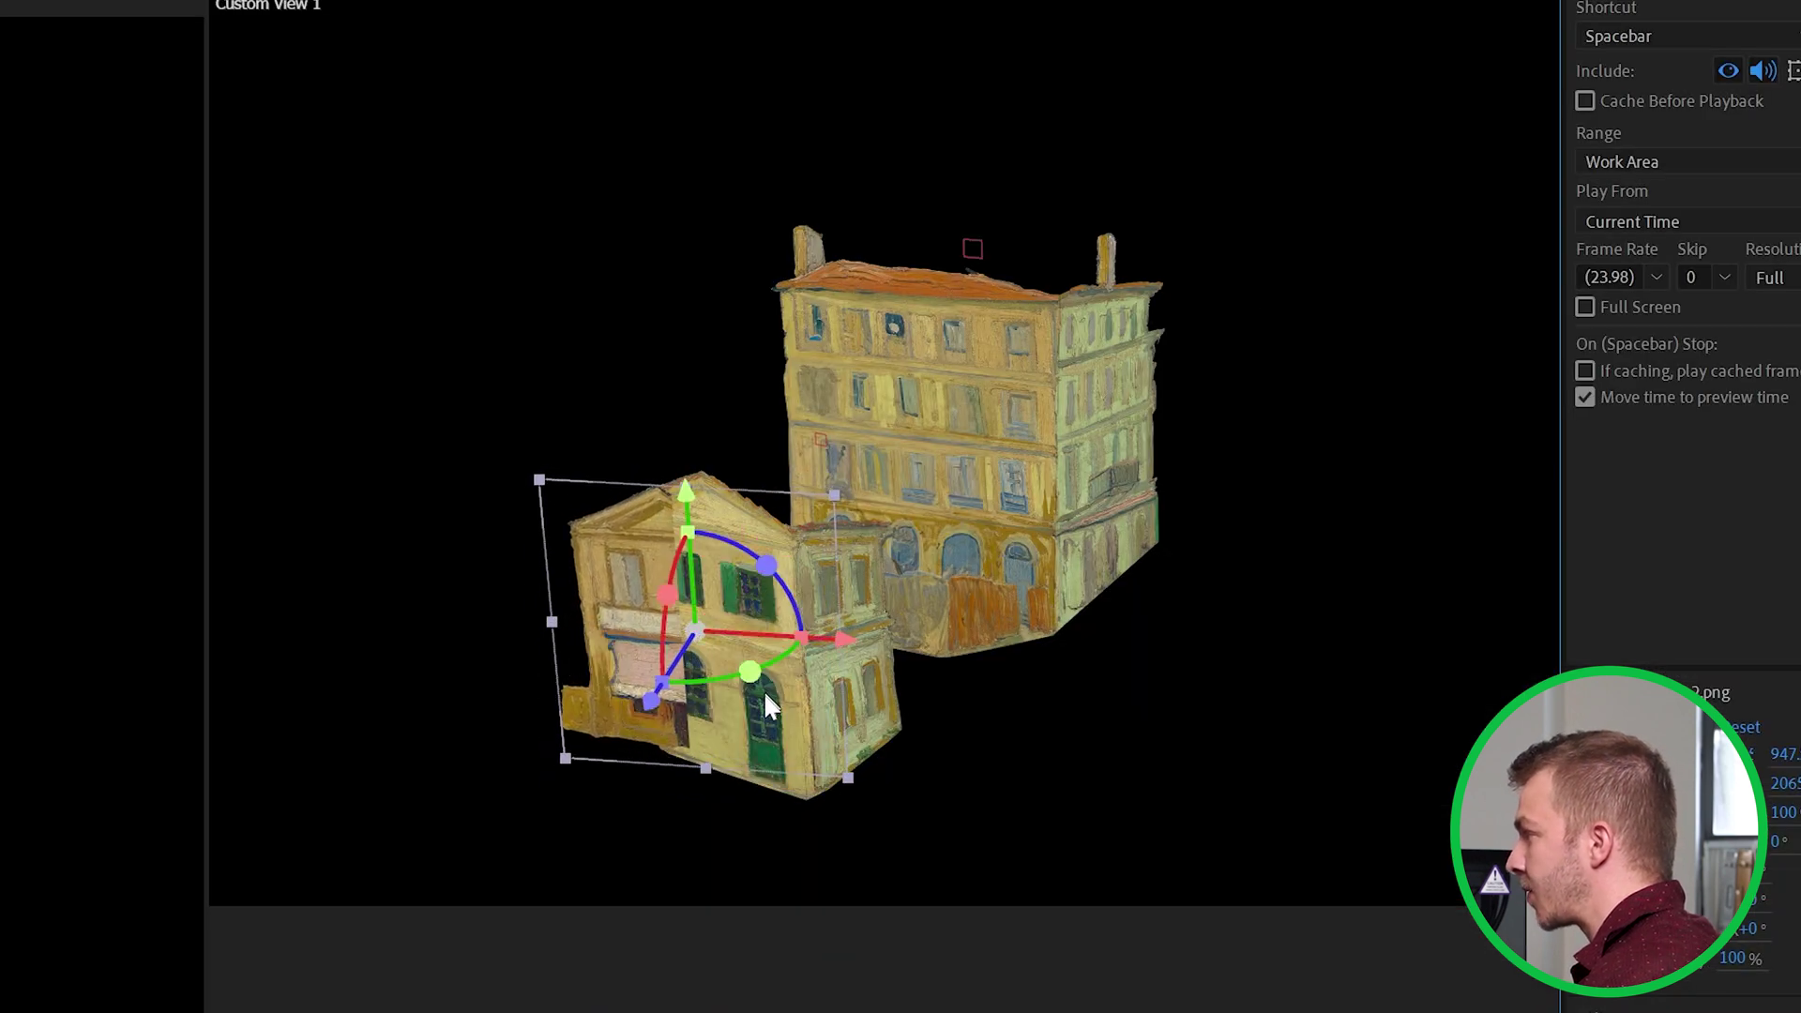
Turn left 2.png to a Y orientation of 14.2° and line it up against the left side of the yellow house.
drag(749, 671, 728, 678)
scroll(770, 676, up, 1)
drag(713, 815, 1169, 704)
scroll(1166, 700, up, 1)
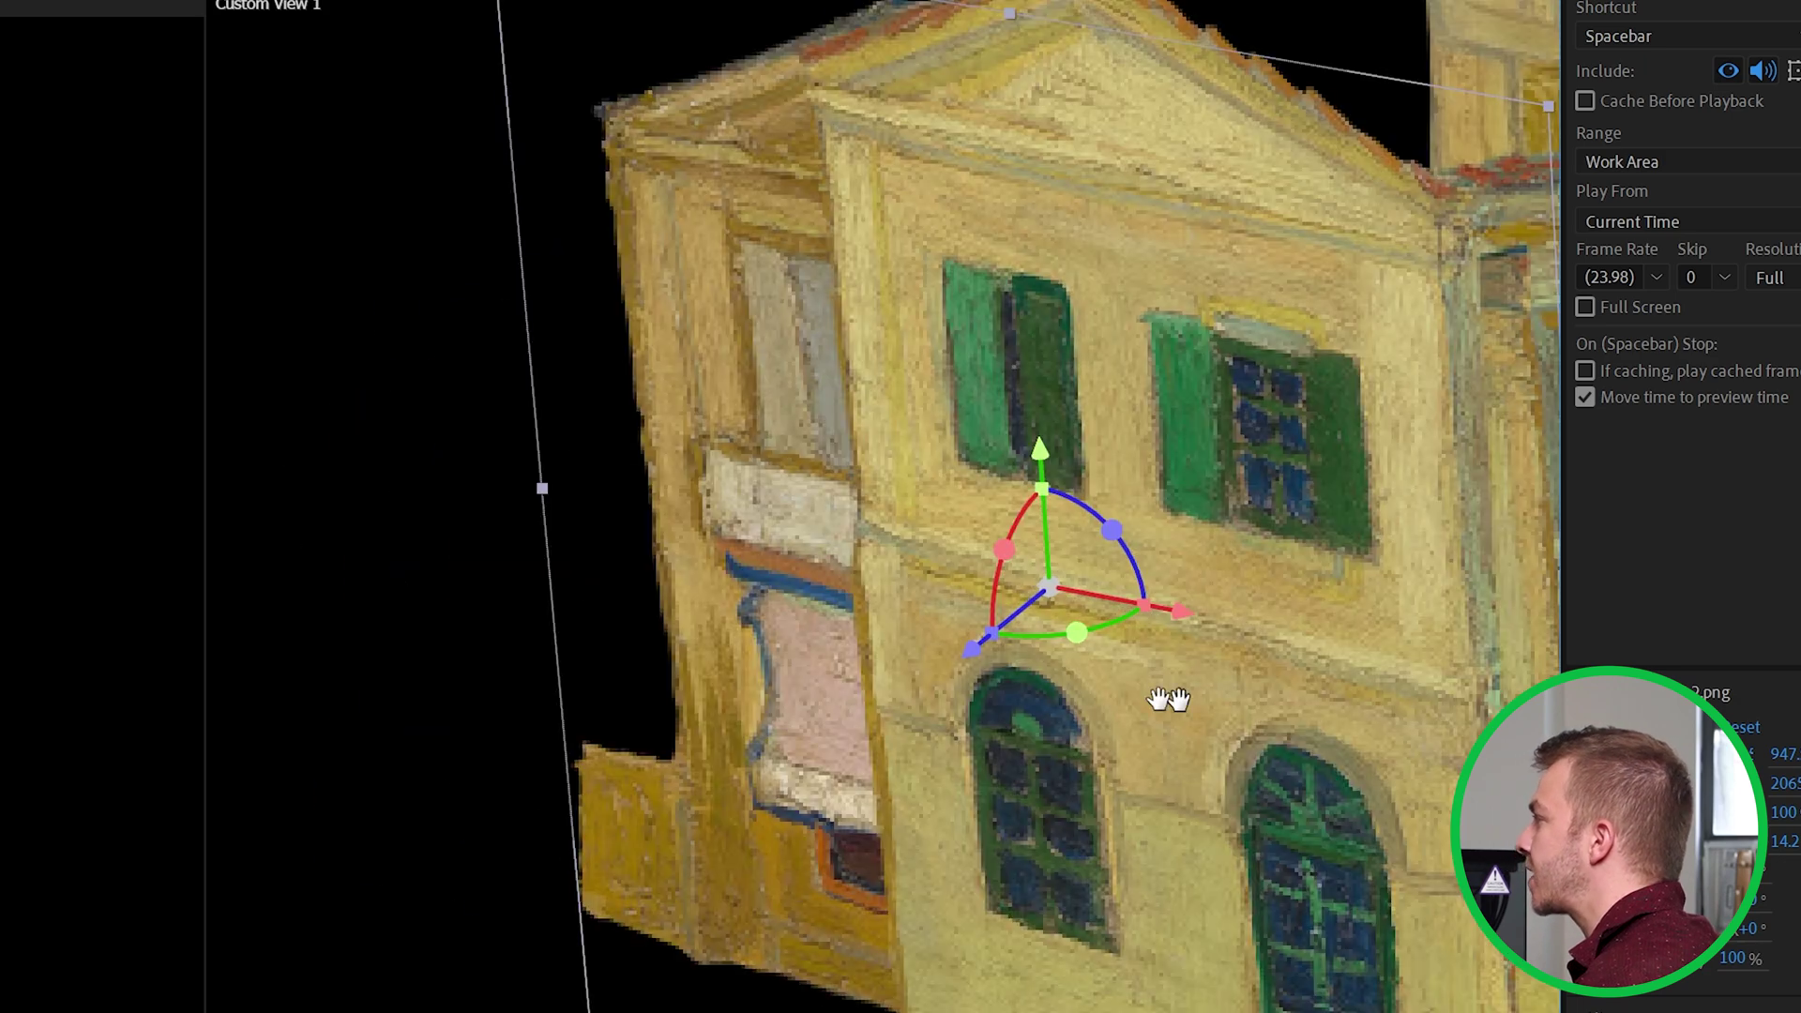
scroll(1168, 699, down, 5)
drag(984, 621, 641, 582)
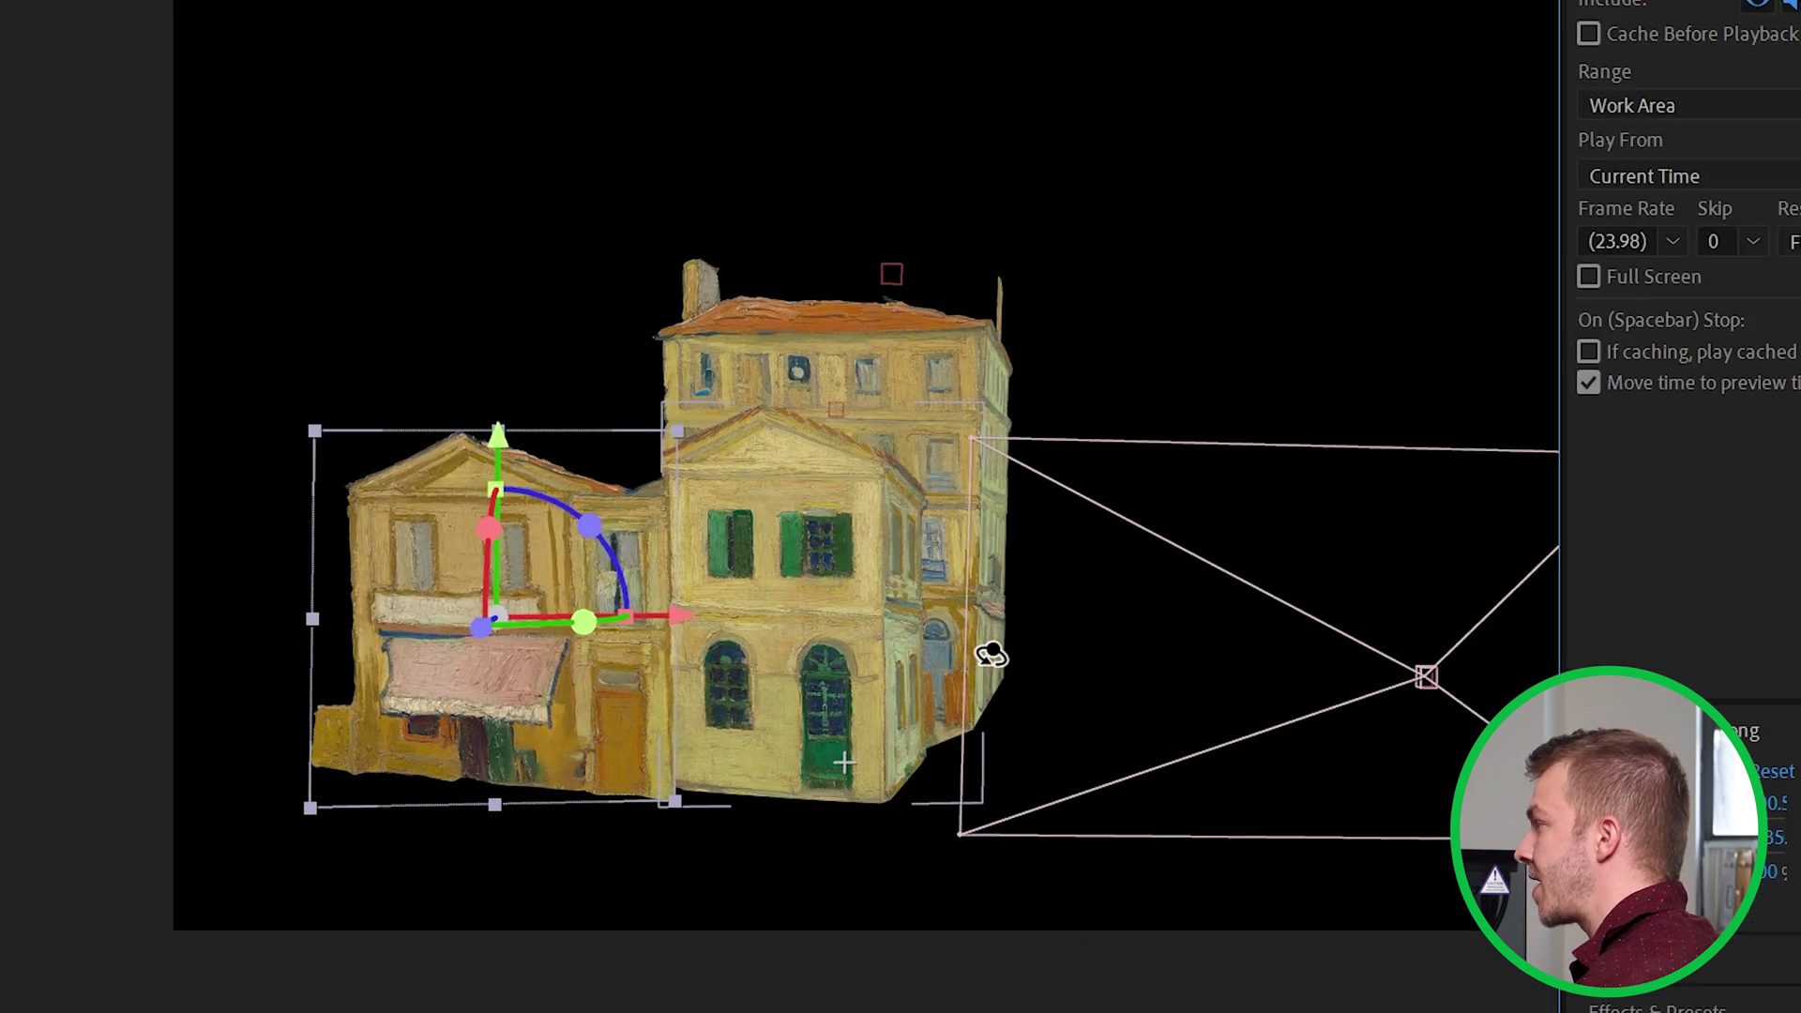
drag(989, 656, 788, 656)
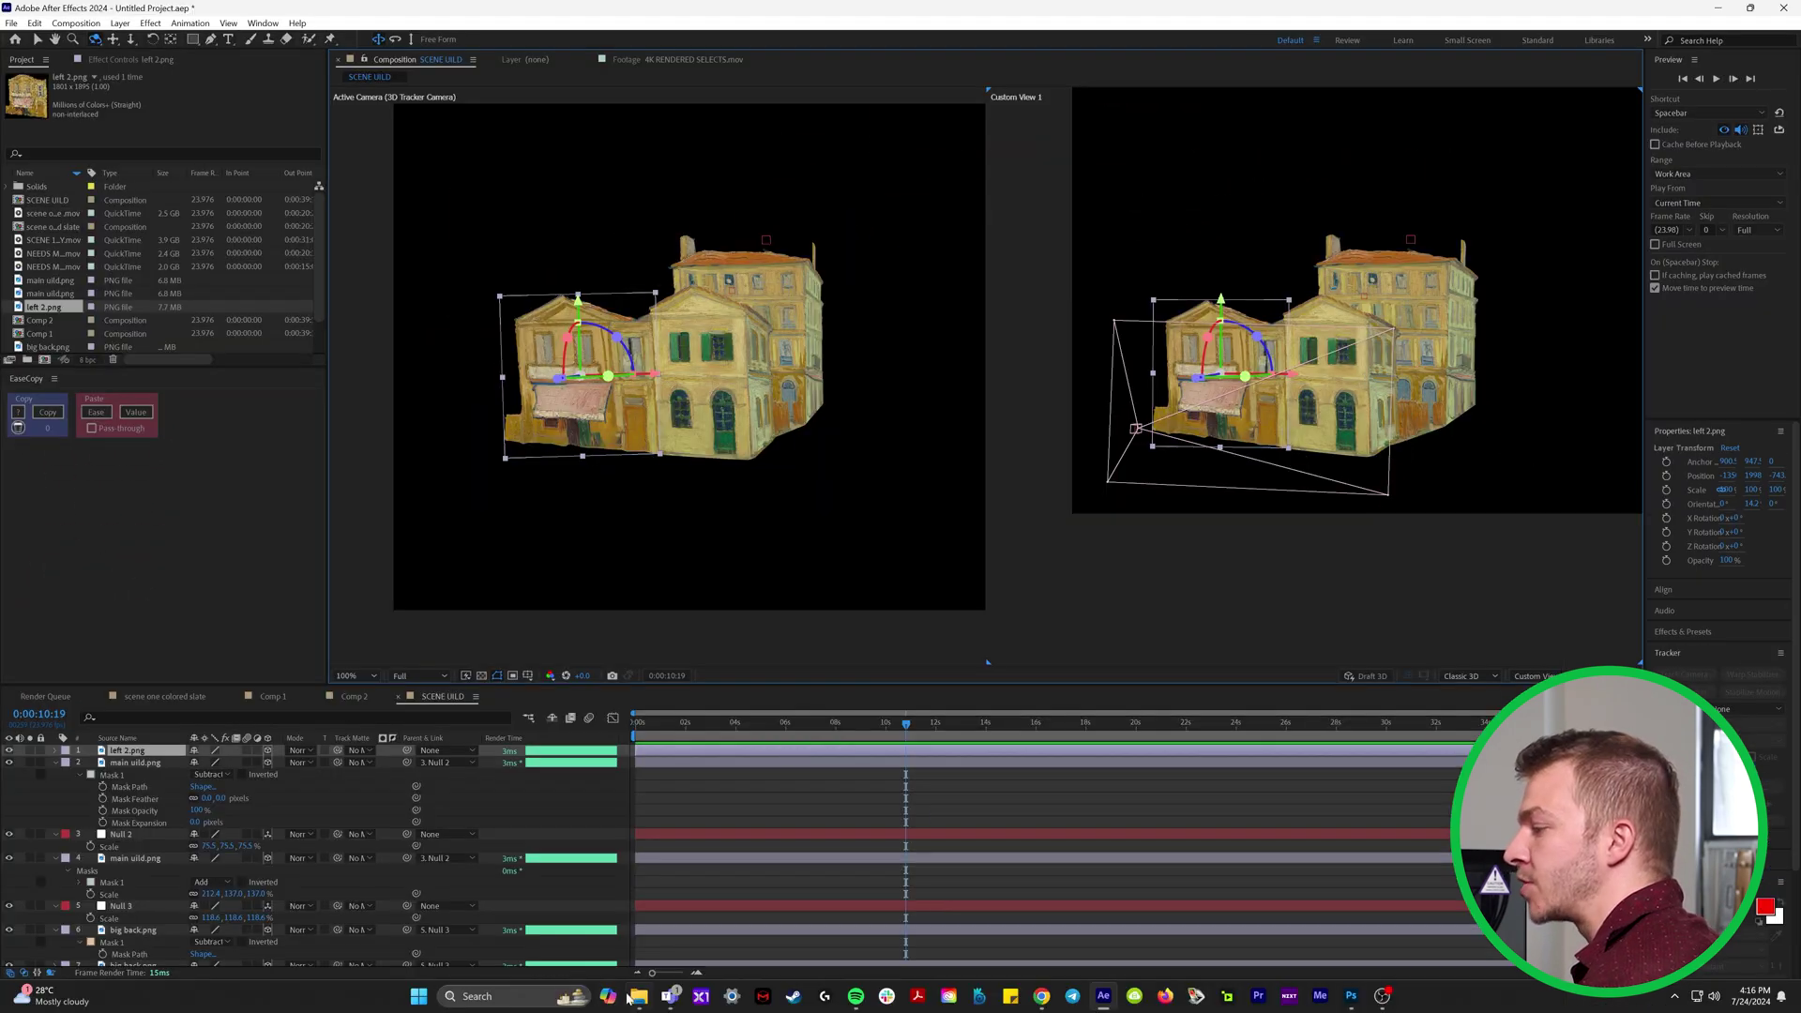
Bring side walks.png from the yellow houses folder into the composition as the uppermost layer and make it 3D.
click(637, 996)
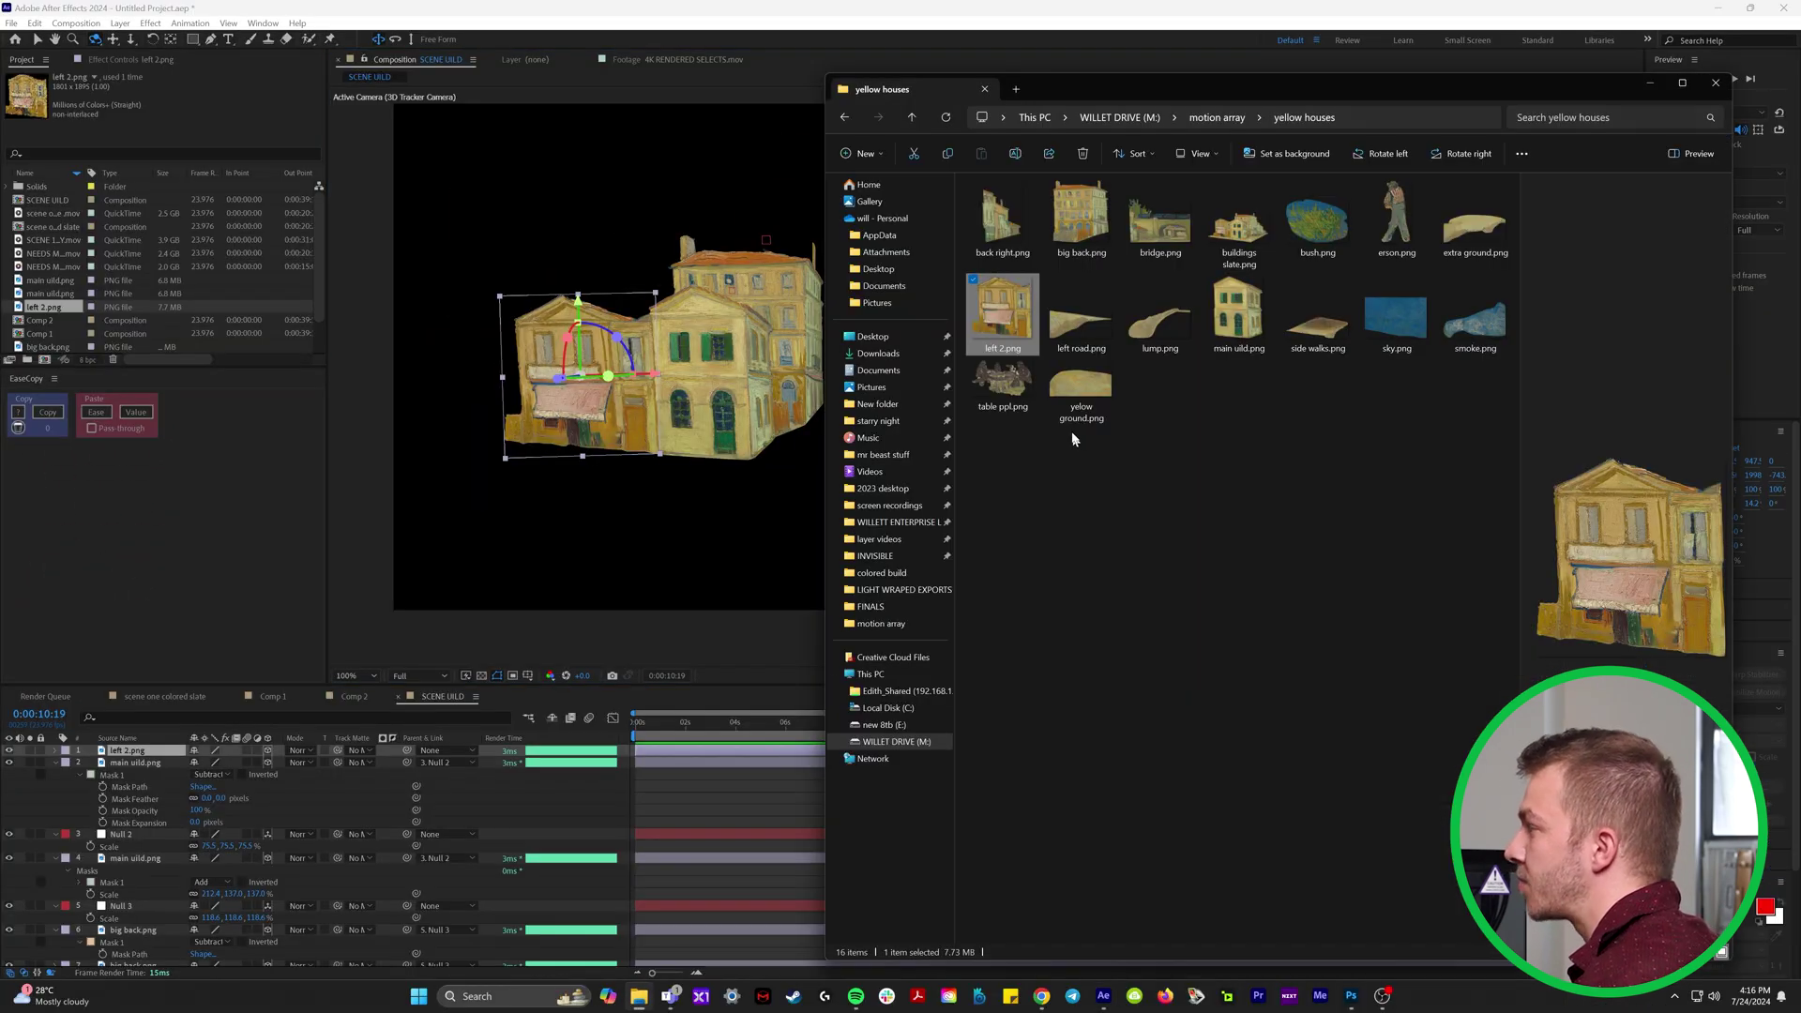
click(1079, 398)
drag(1332, 333, 351, 834)
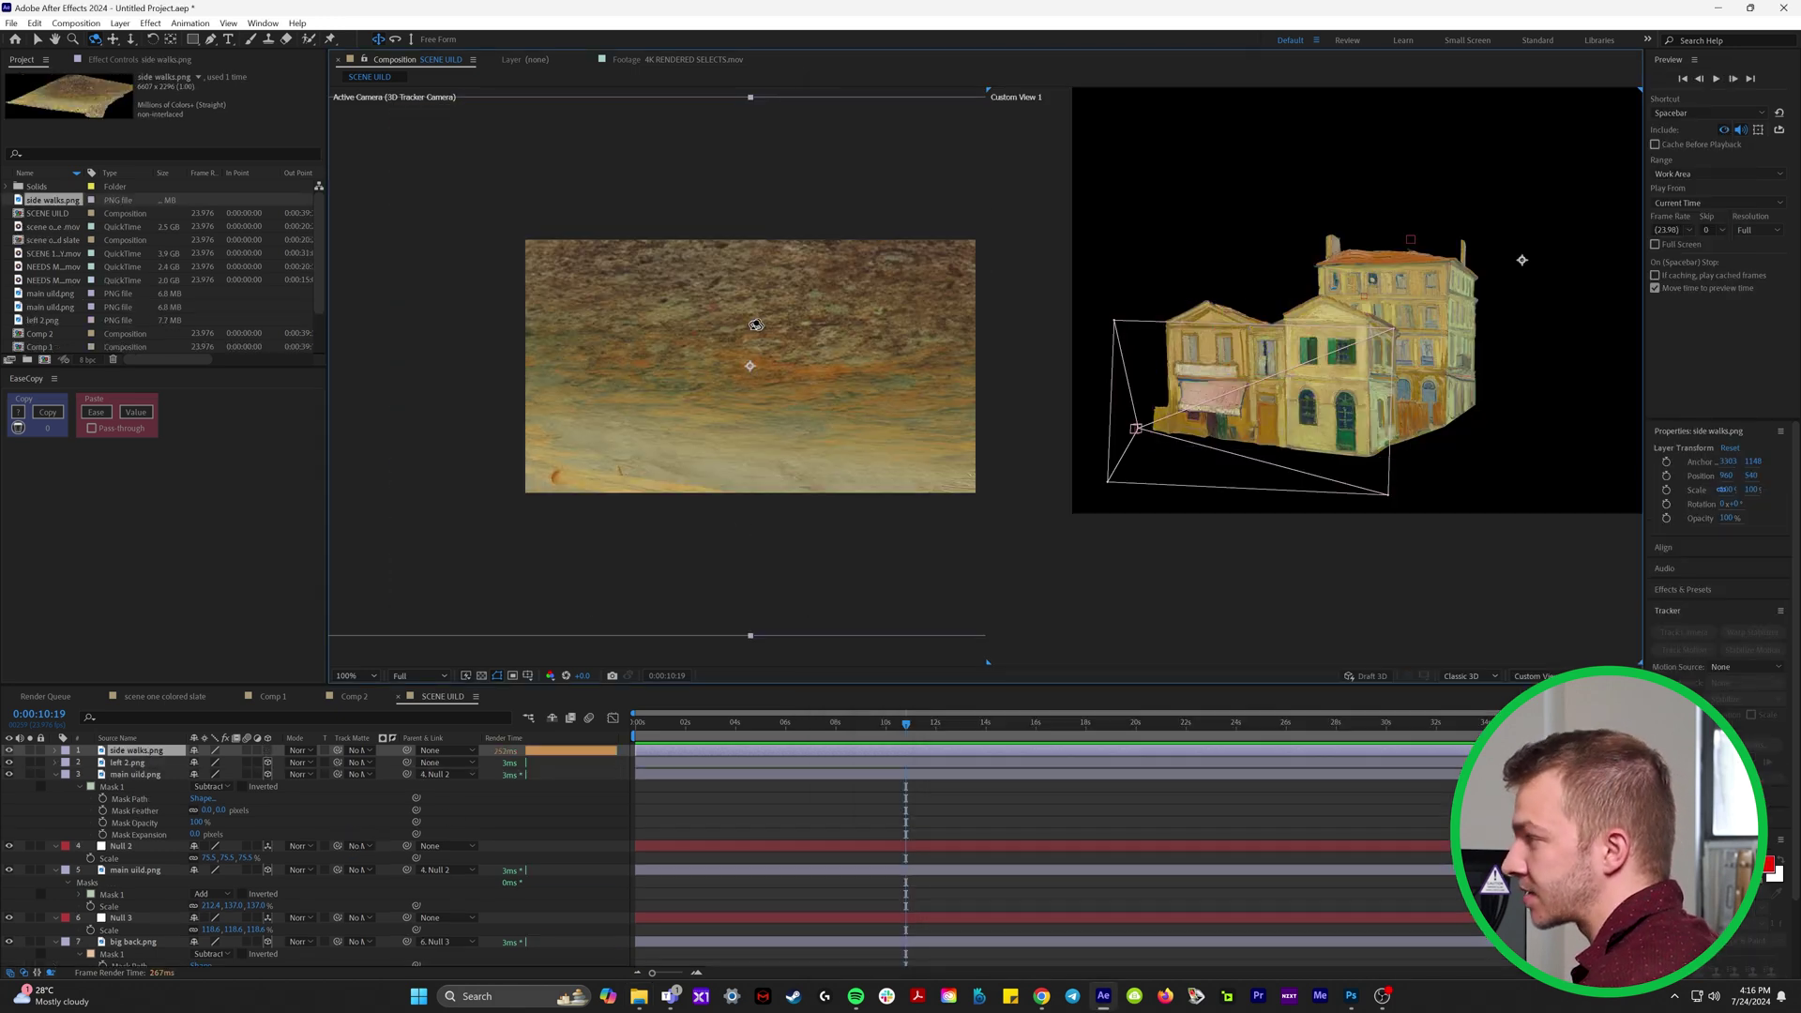
click(269, 751)
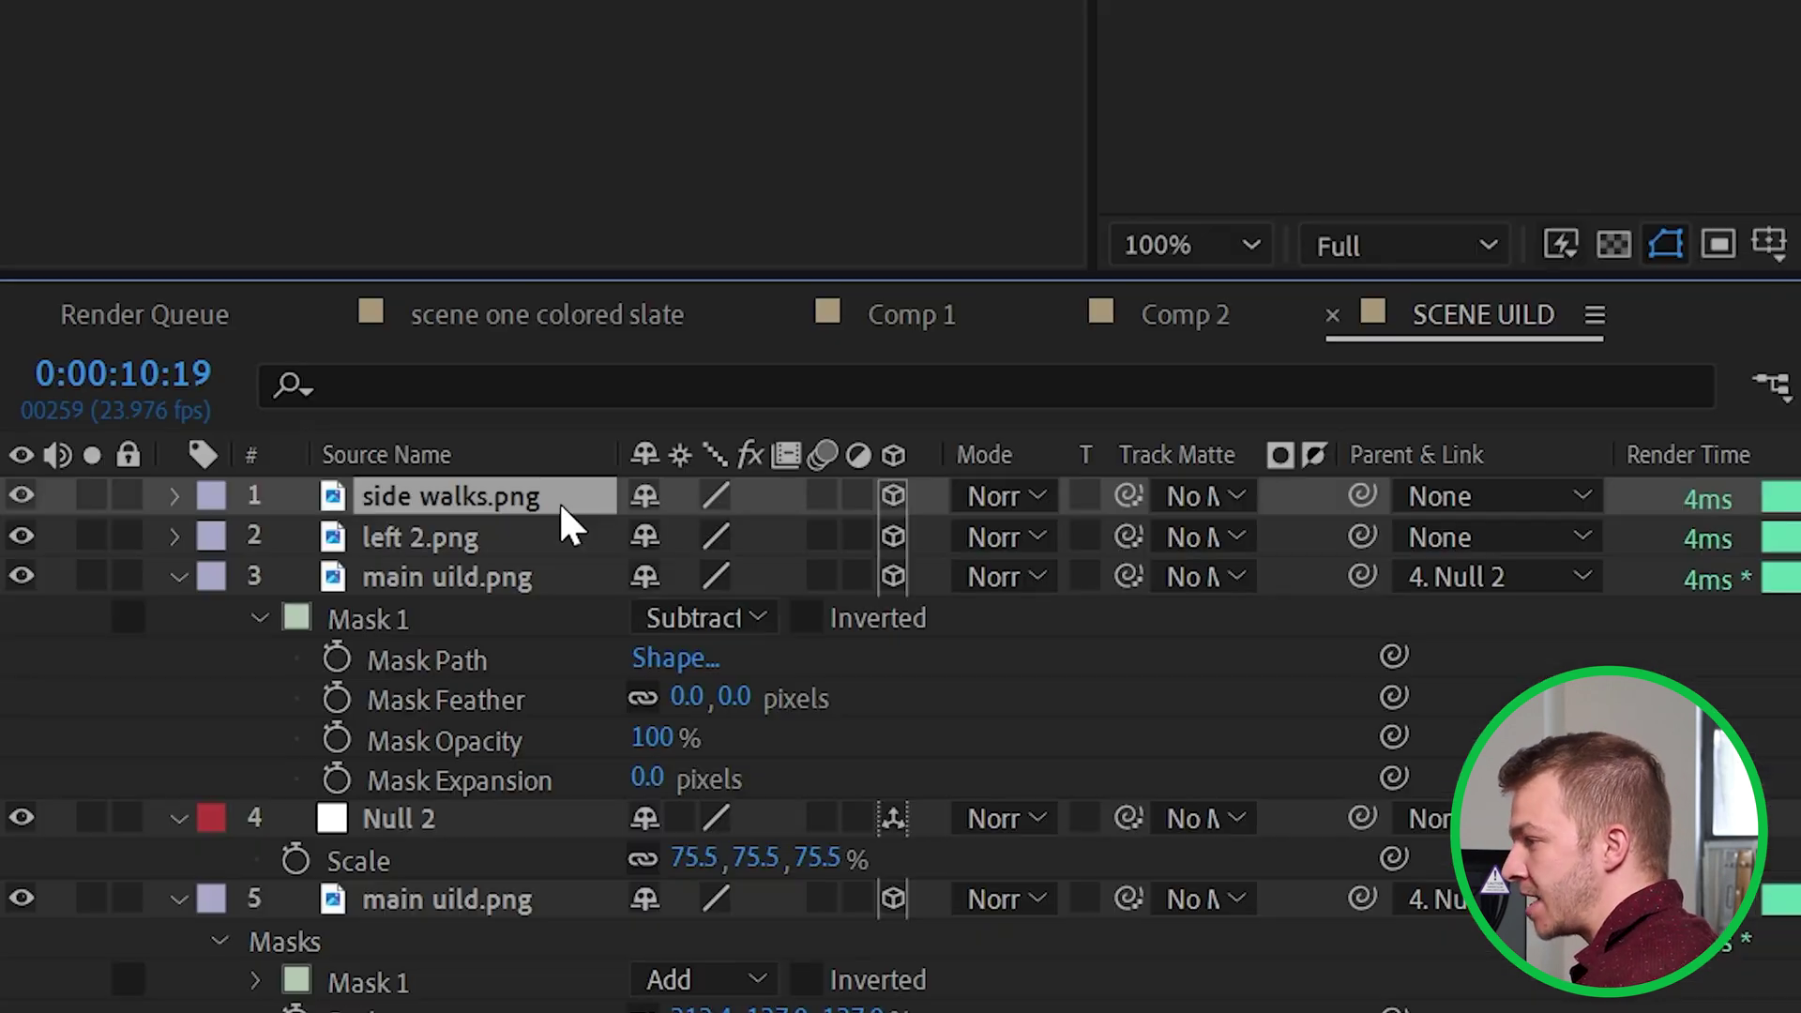
Set the X orientation of side walks.png to 270° to lay it flat as the ground.
key(r)
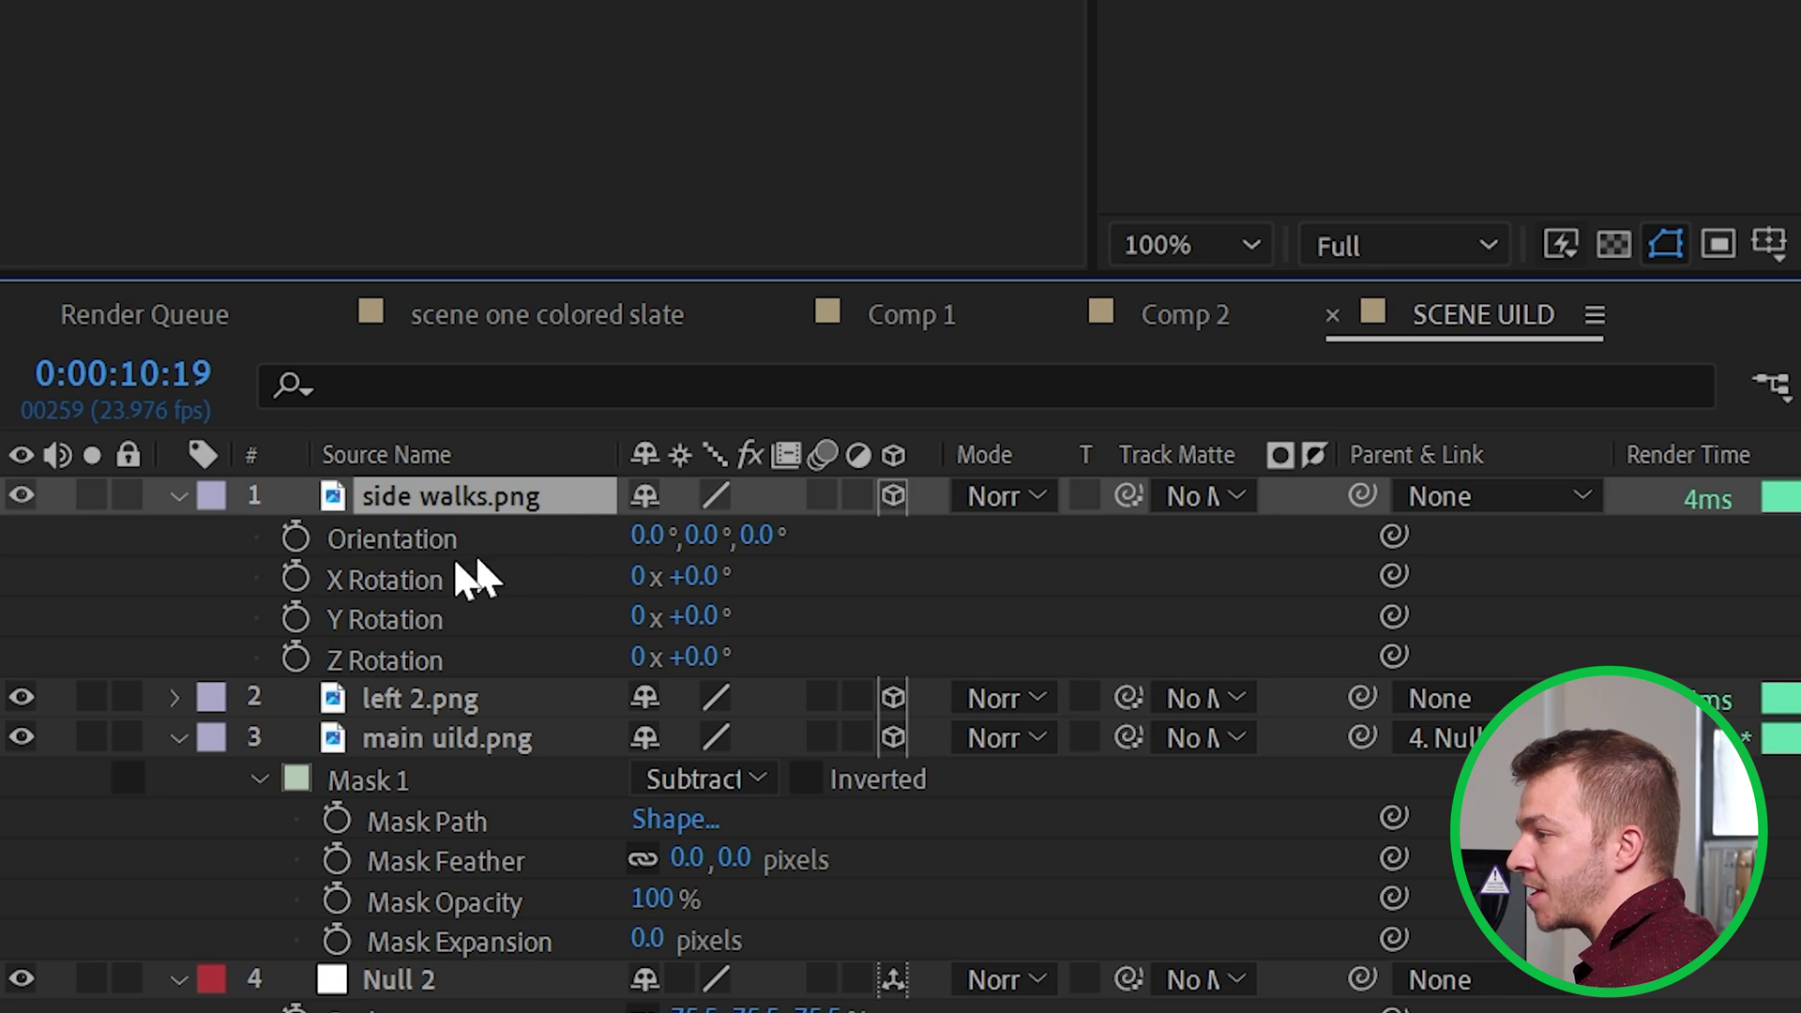
click(647, 535)
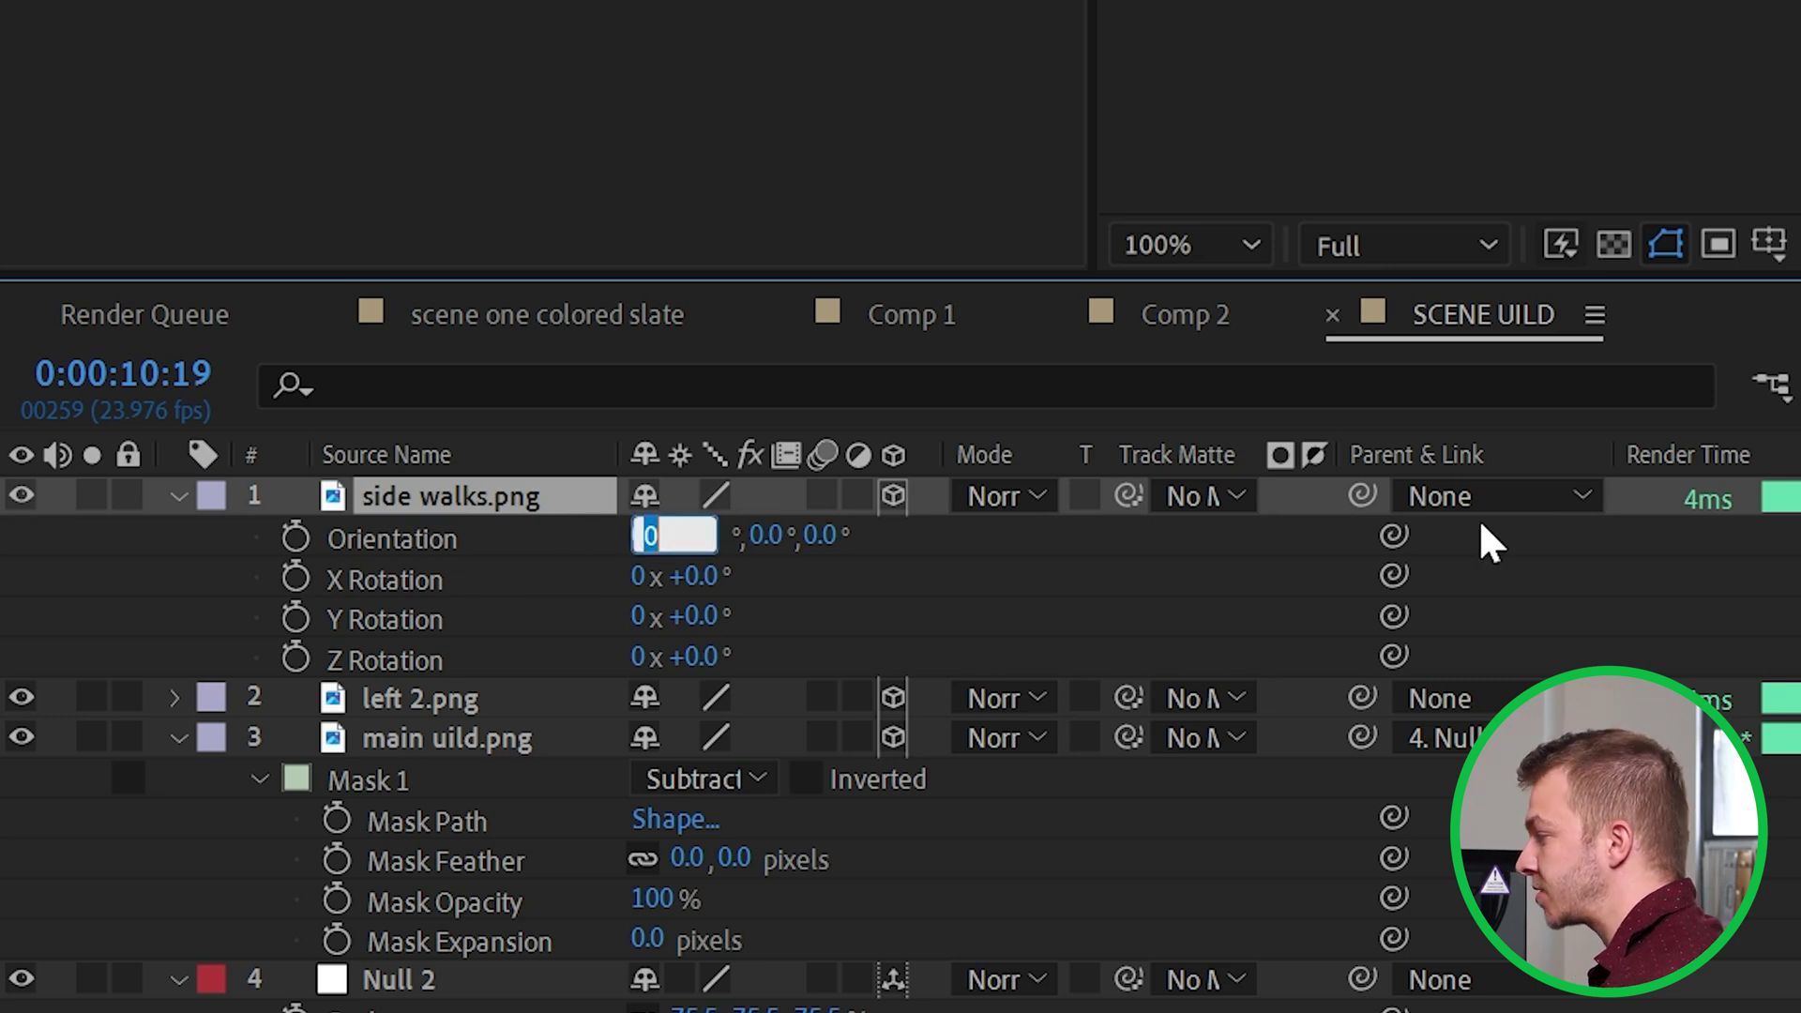
text(270)
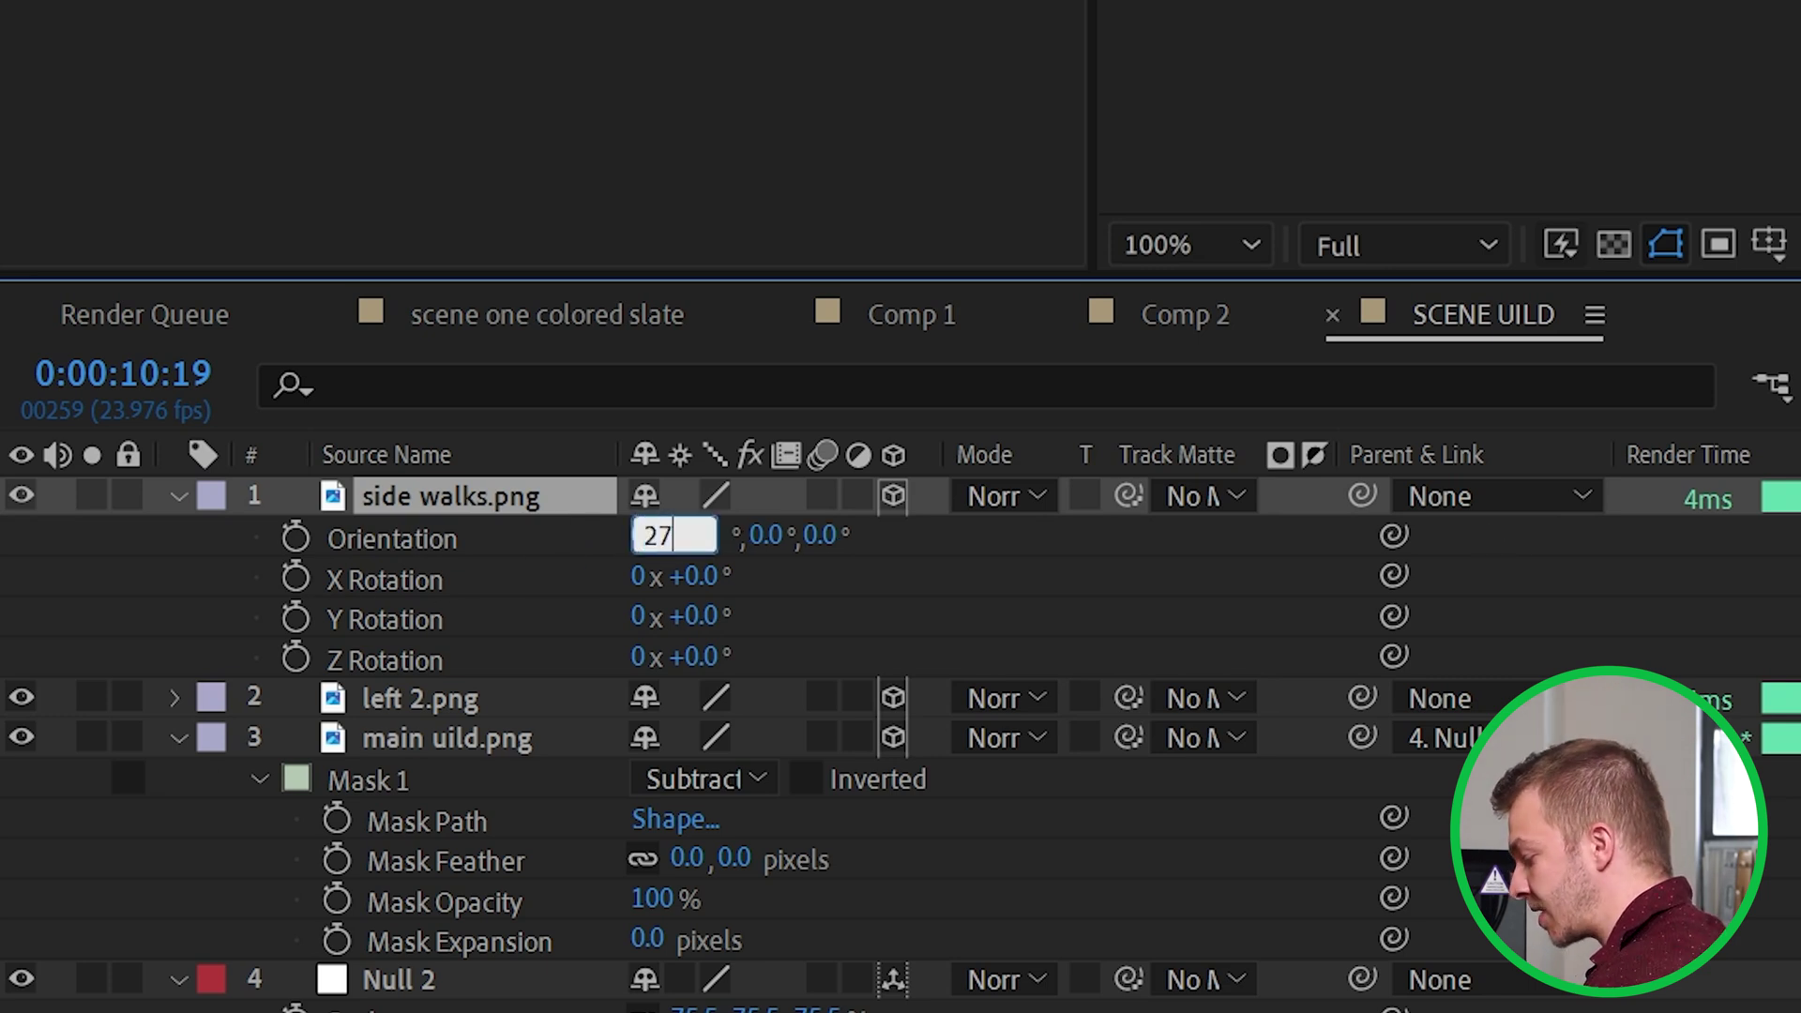
key(Return)
Lower the side walks.png ground plane to the base of the house fronts.
drag(1424, 212, 1410, 320)
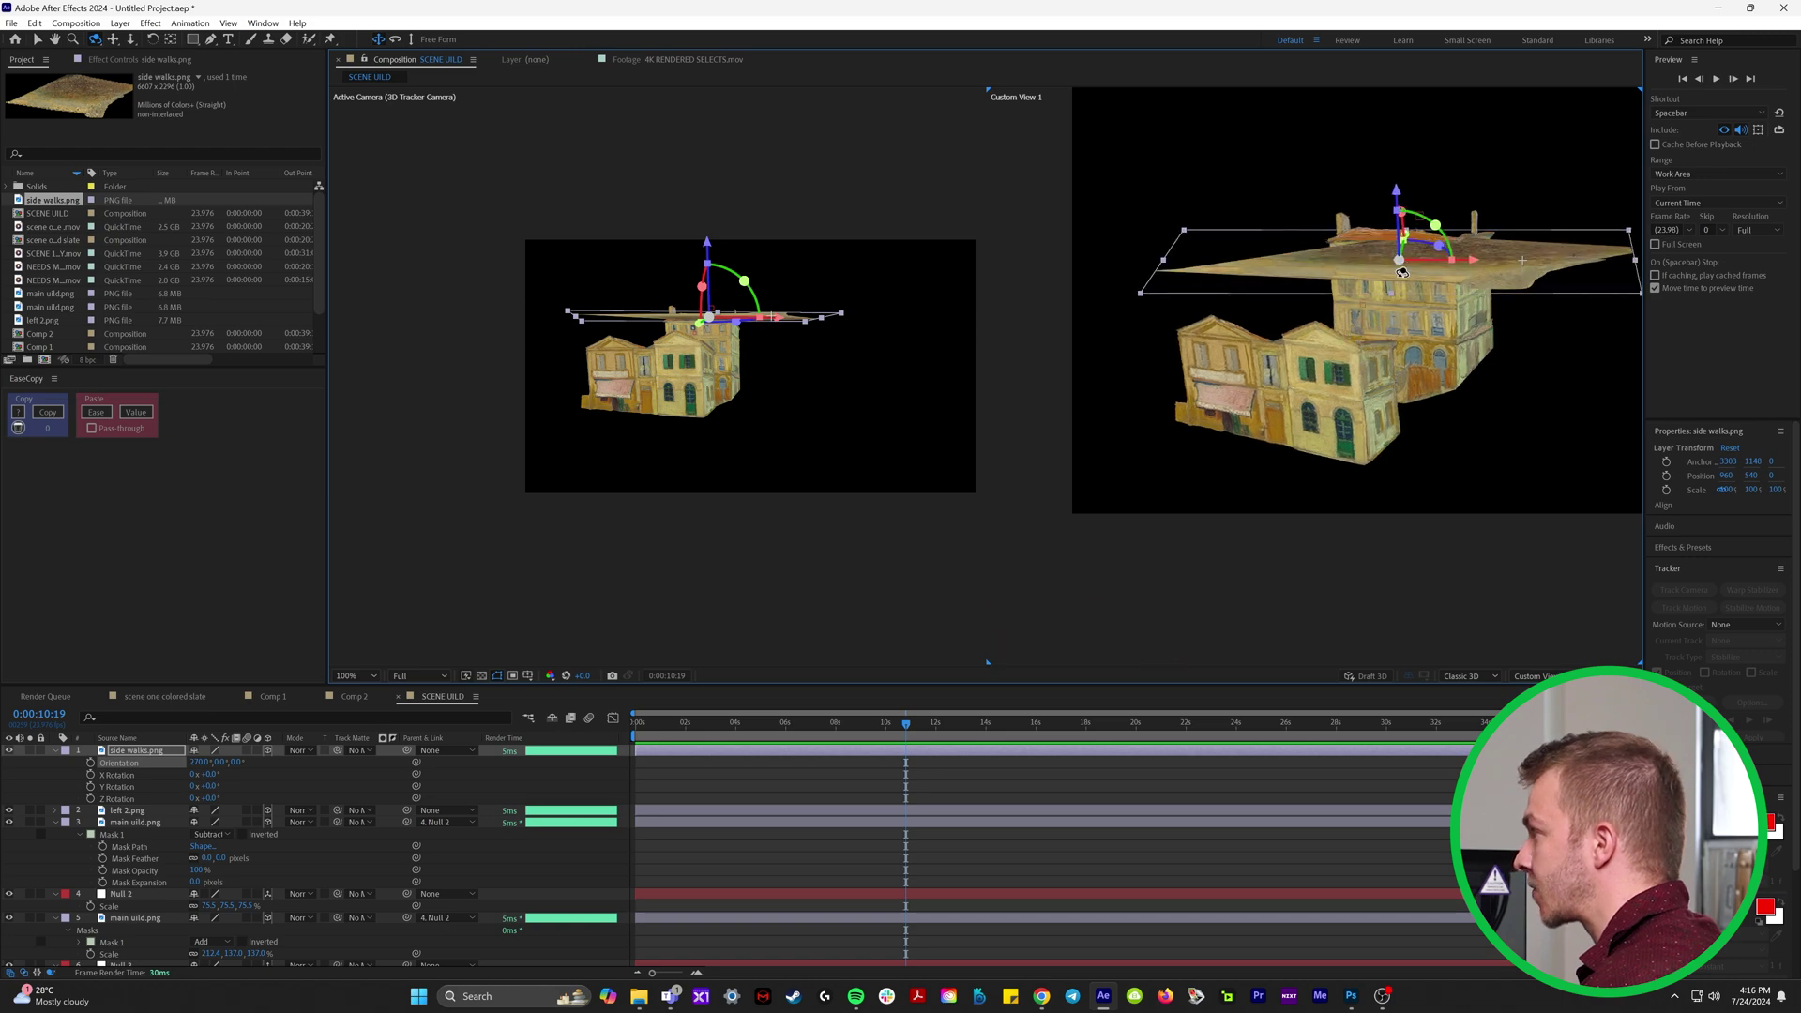
drag(1044, 497, 1078, 337)
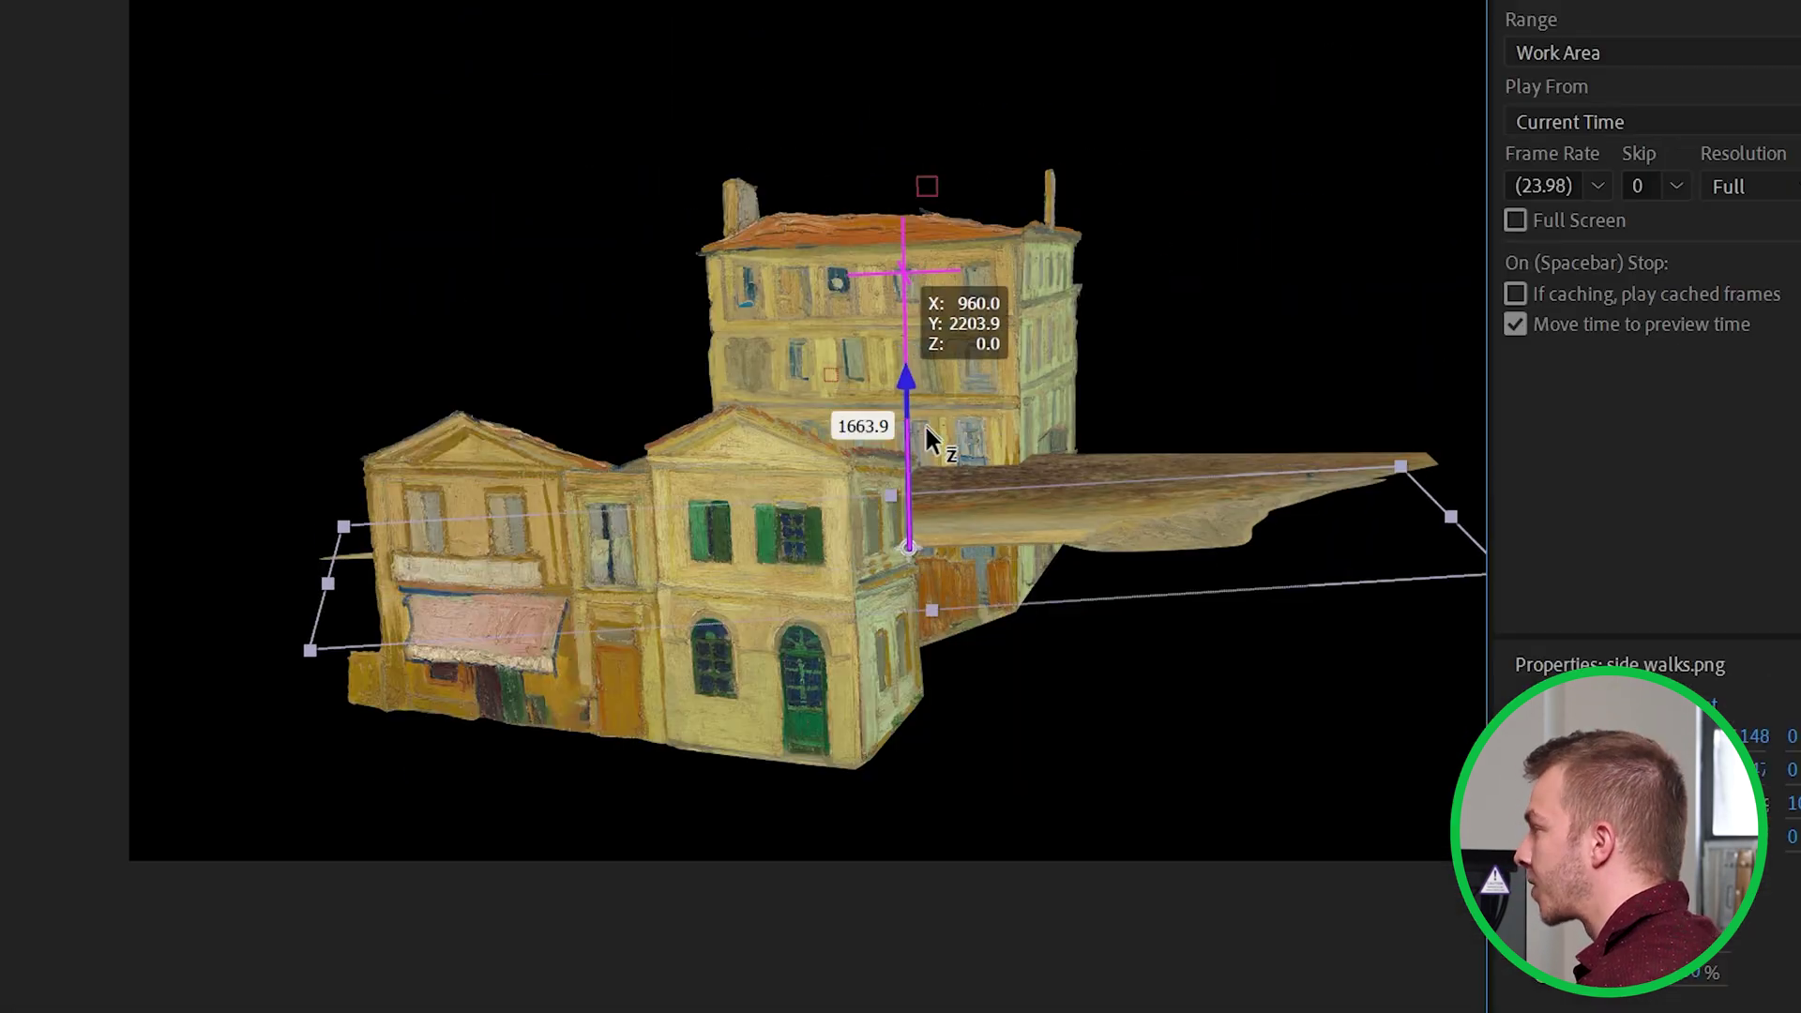
drag(925, 433, 920, 511)
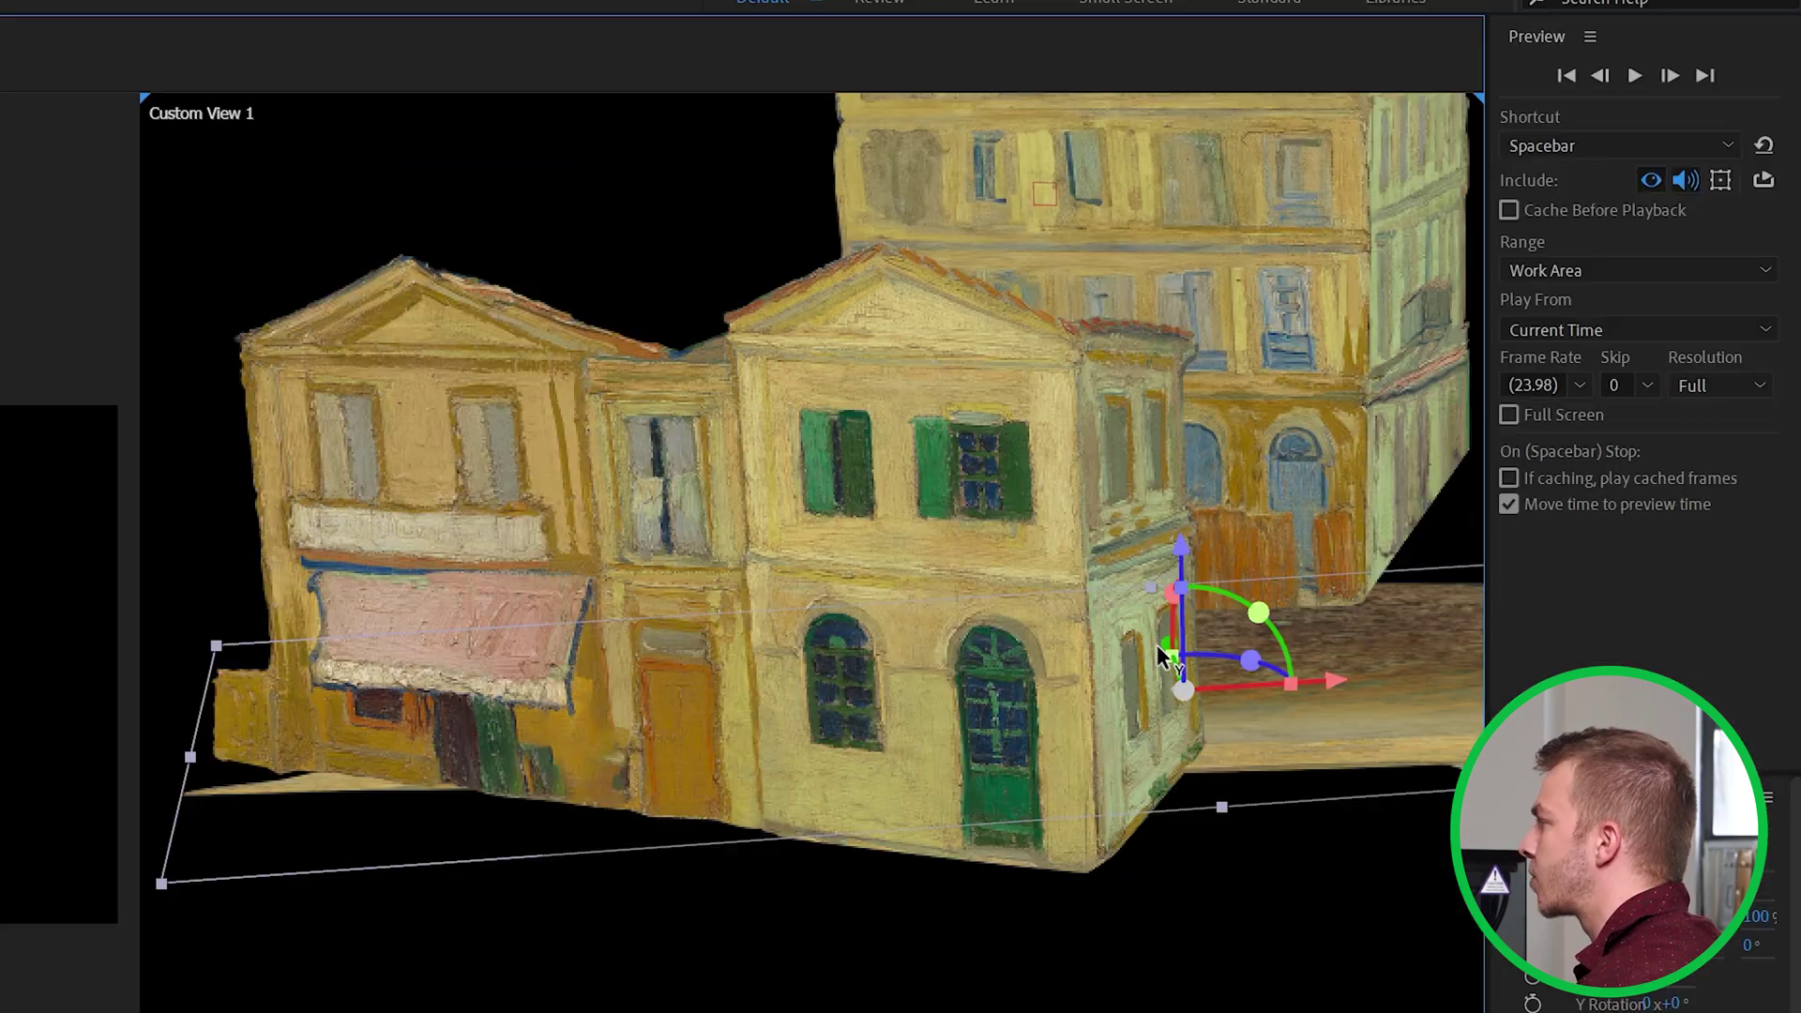
drag(1157, 644, 1175, 718)
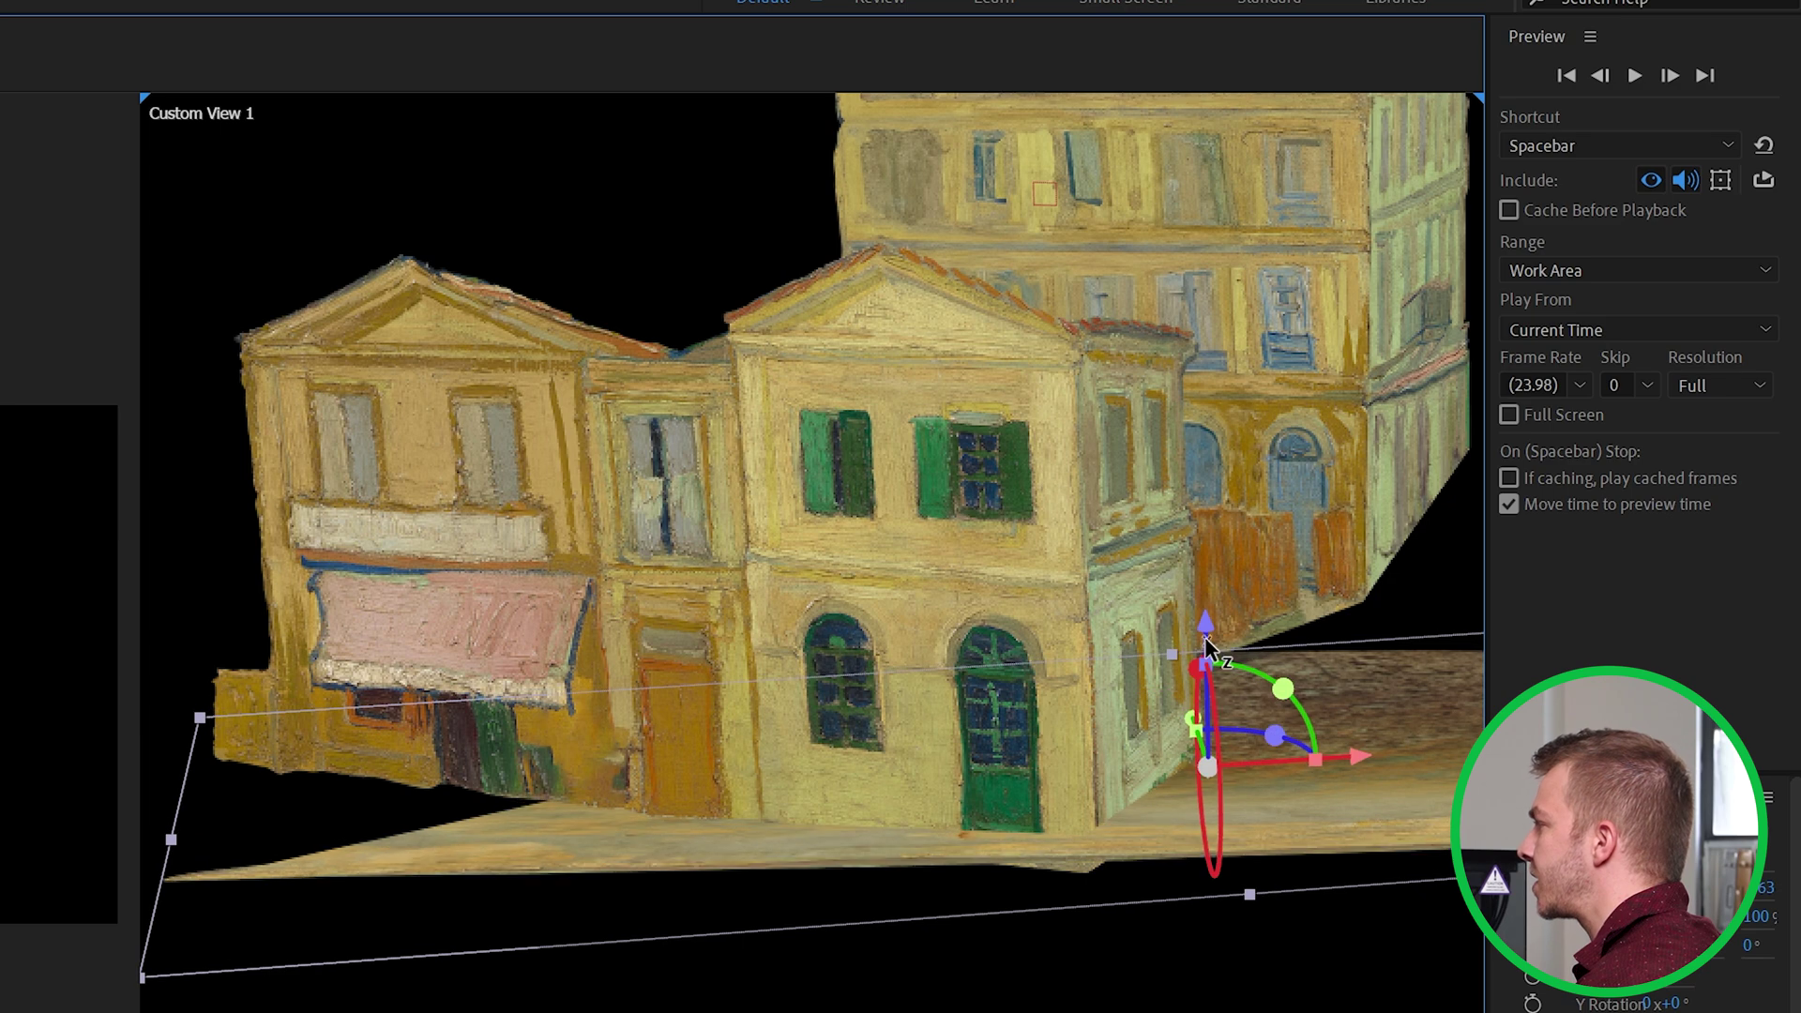
mouse_move(1204, 637)
mouse_down()
mouse_move(1206, 689)
mouse_move(1204, 645)
mouse_up()
Slide the side walks.png ground forward and sideways under the houses and turn it to a Z orientation of 15.9°.
scroll(1139, 868, up, 1)
scroll(1139, 880, down, 5)
mouse_move(1037, 546)
mouse_down()
mouse_move(1039, 629)
mouse_move(1039, 548)
mouse_move(1039, 563)
mouse_up()
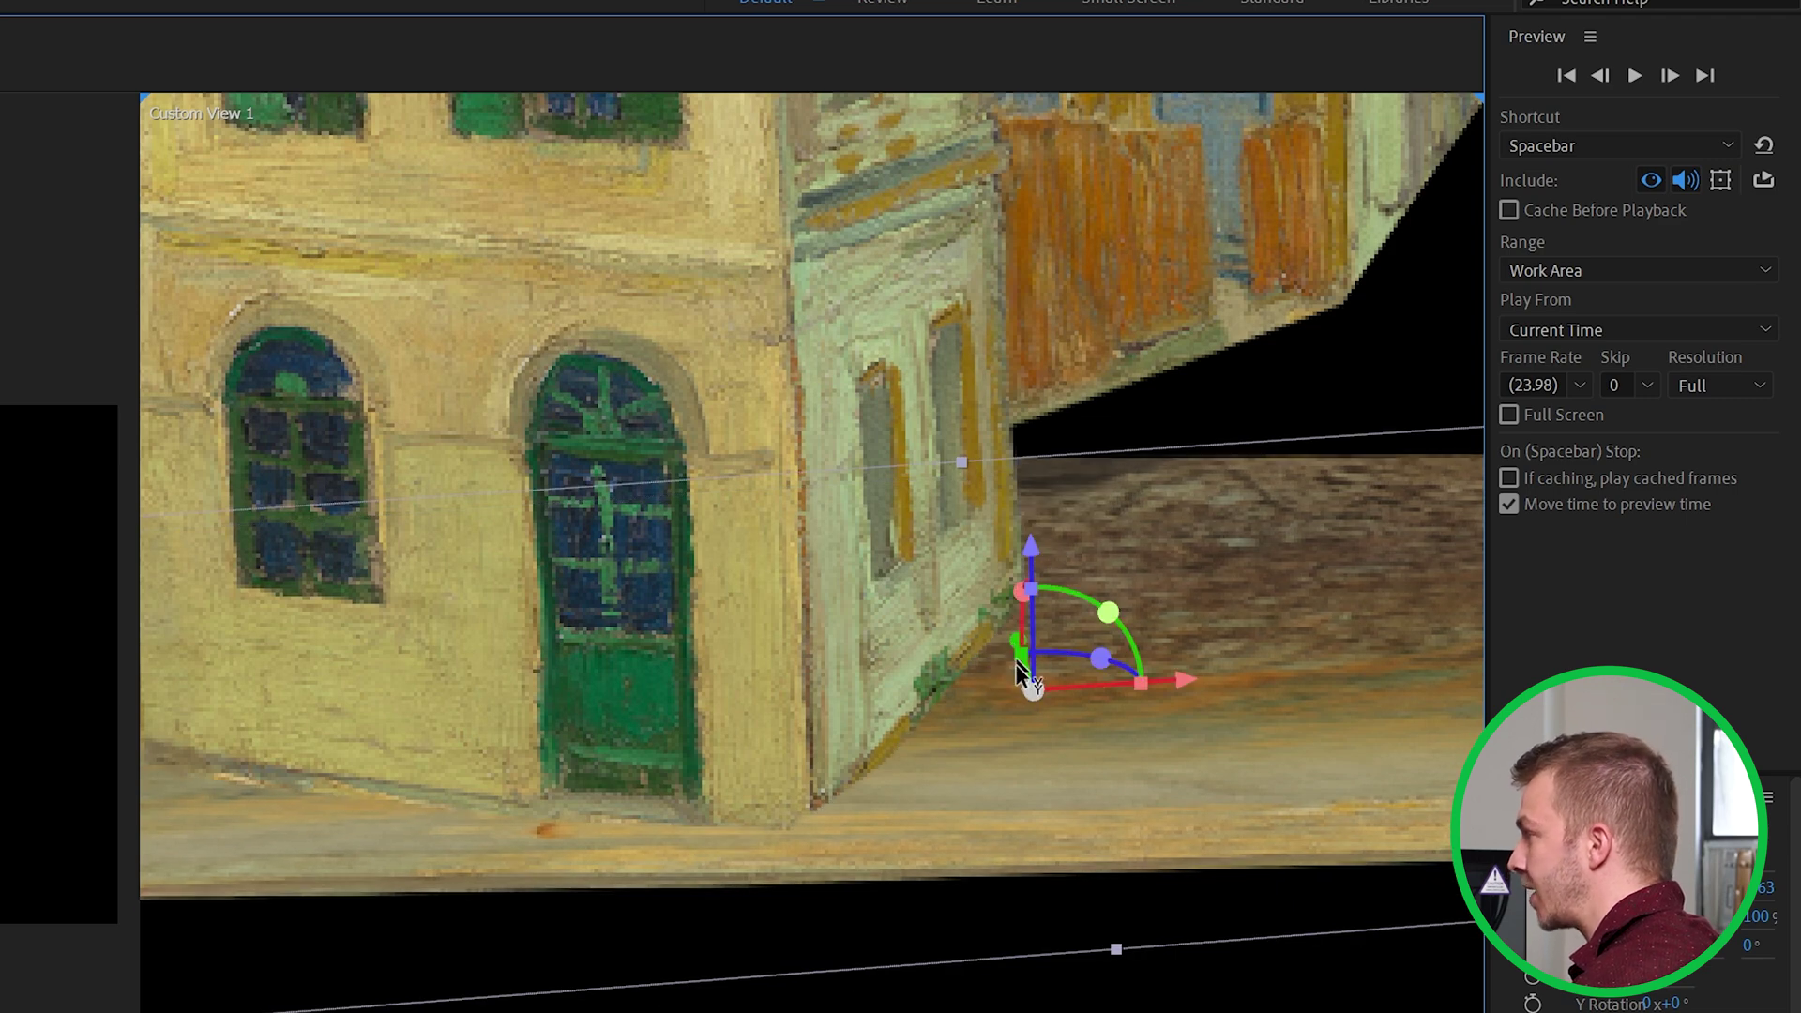
drag(1015, 662, 1046, 761)
drag(1207, 777, 927, 812)
scroll(929, 638, down, 1)
drag(928, 626, 1213, 649)
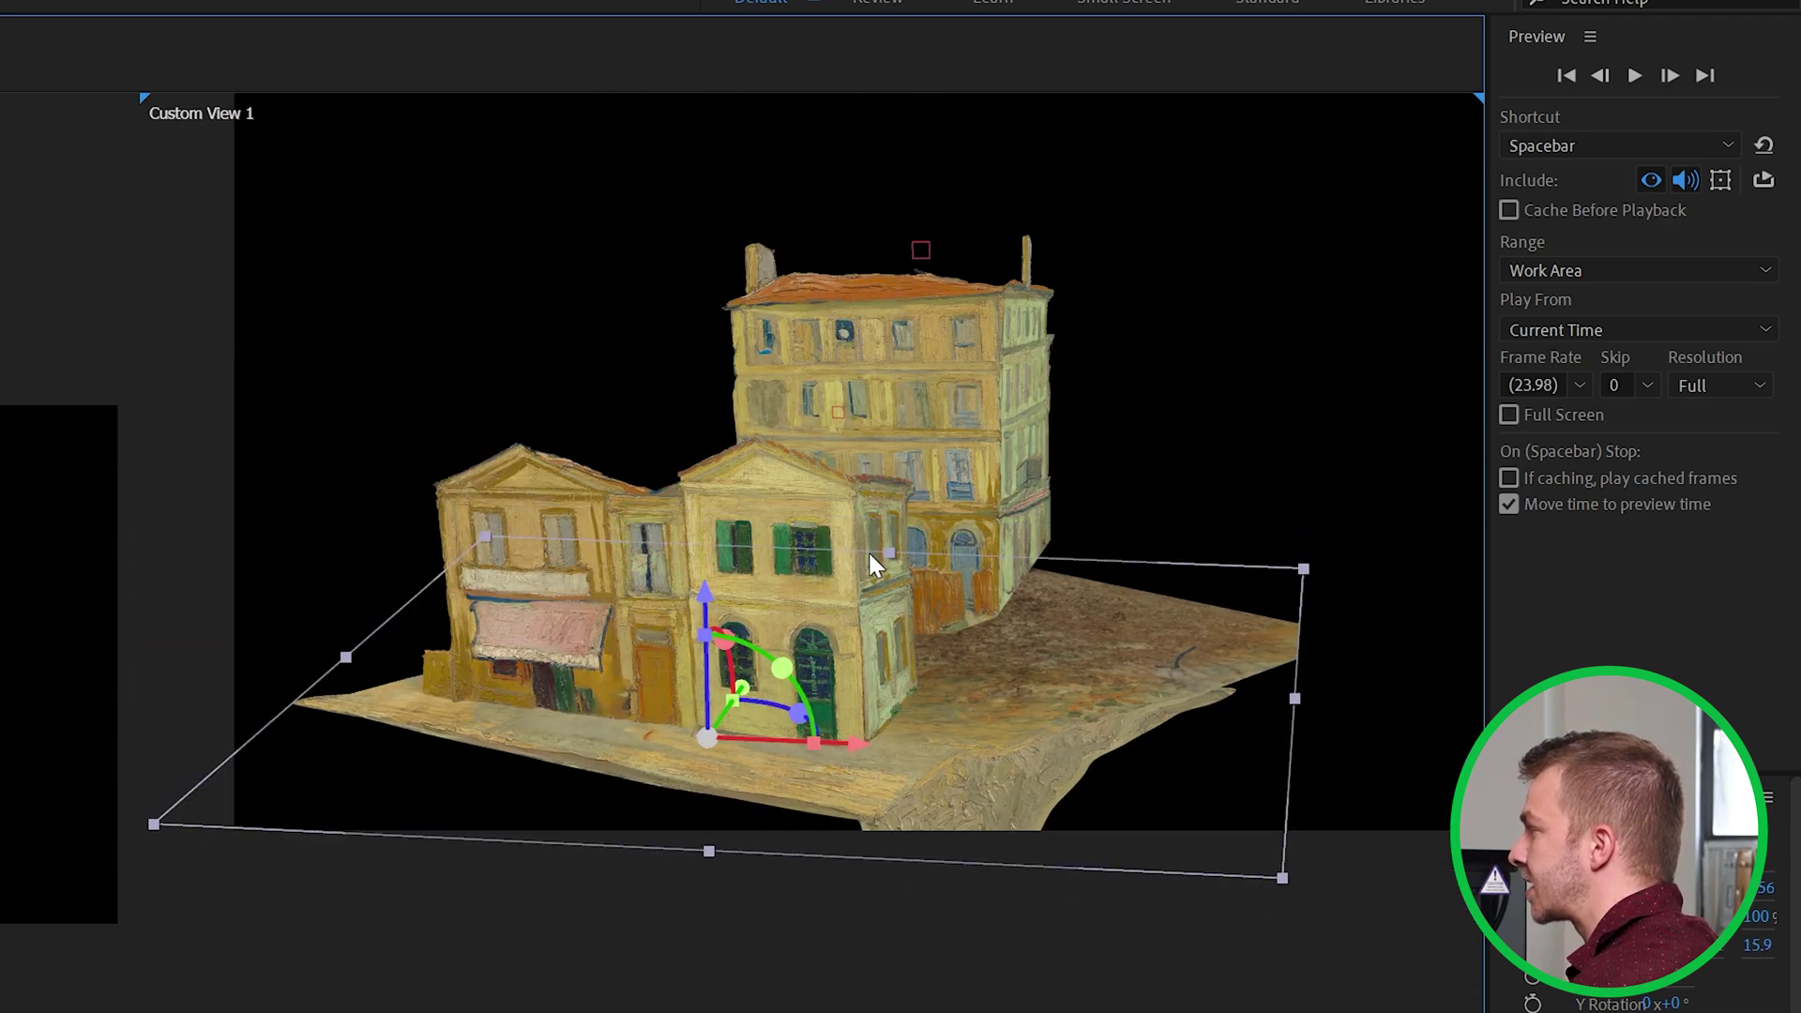
Adjust the Z orientation of side walks.png to 8.9° so the pavement follows the house fronts.
drag(769, 698, 802, 695)
drag(977, 662, 1157, 684)
scroll(943, 783, up, 1)
scroll(1023, 730, down, 1)
drag(1233, 755, 1076, 789)
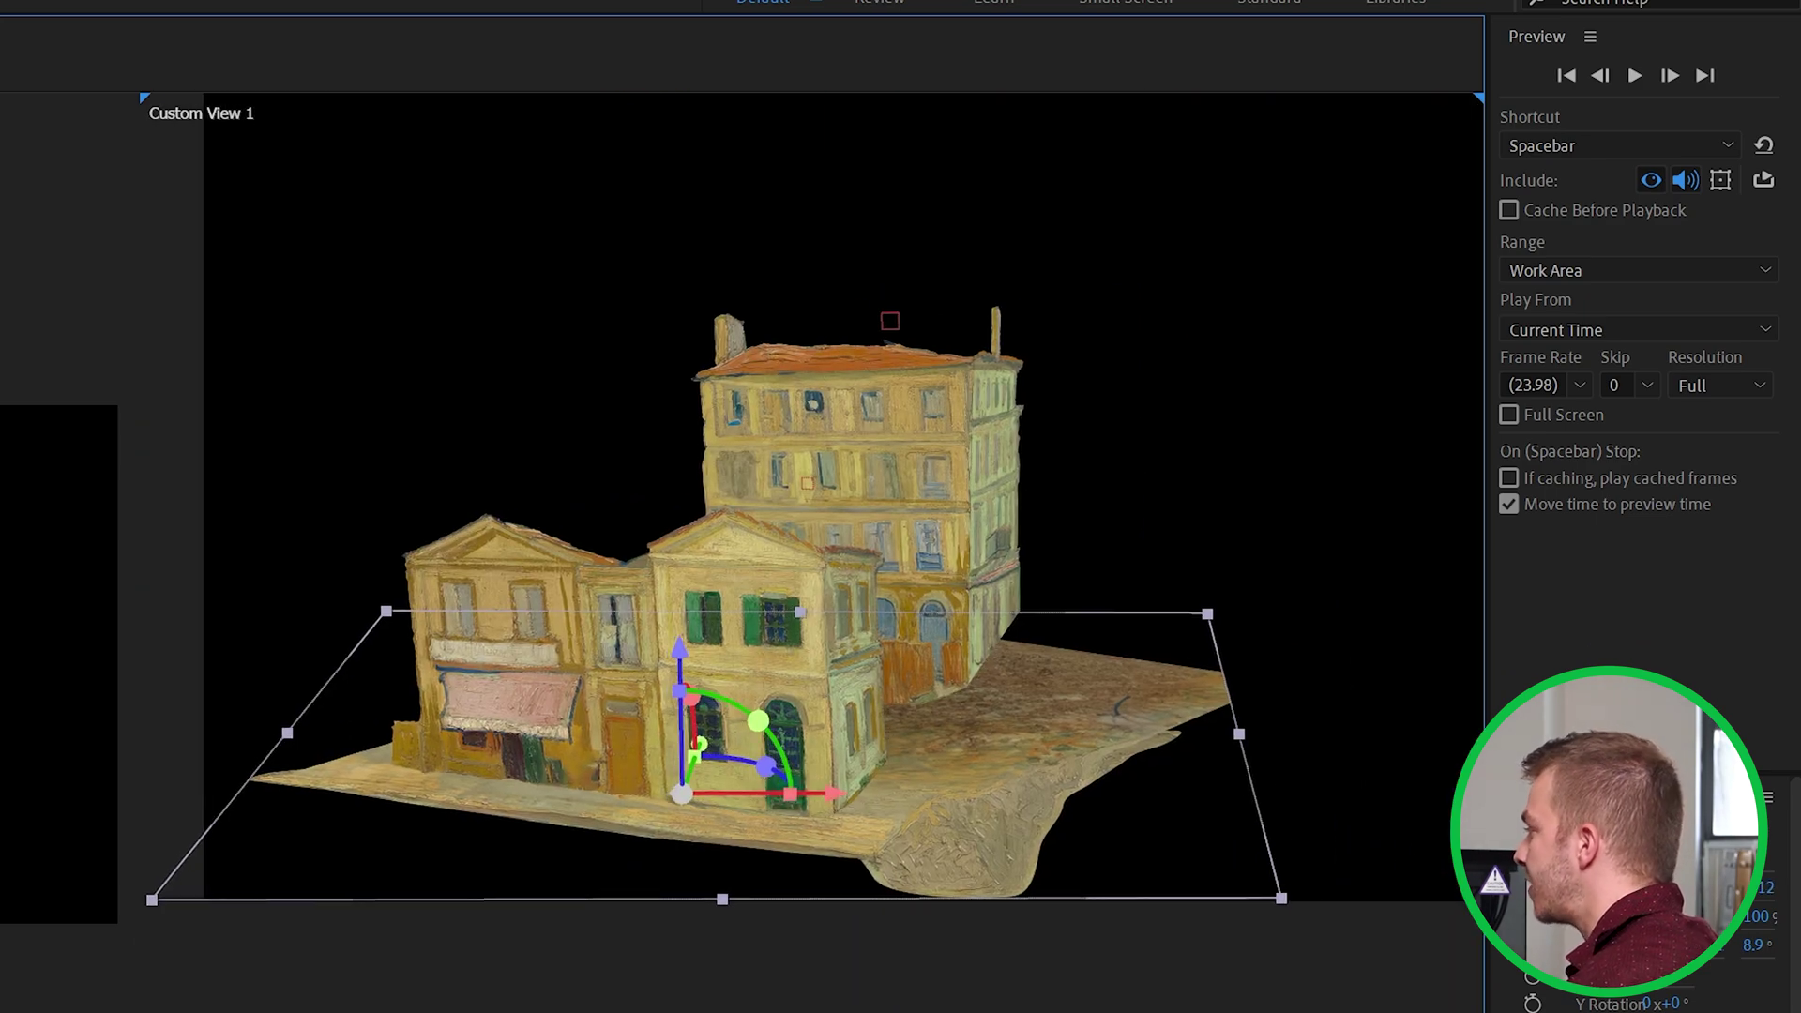
Apply the Corner Pin effect to side walks.png and pull its two right-hand corners inward.
click(1219, 338)
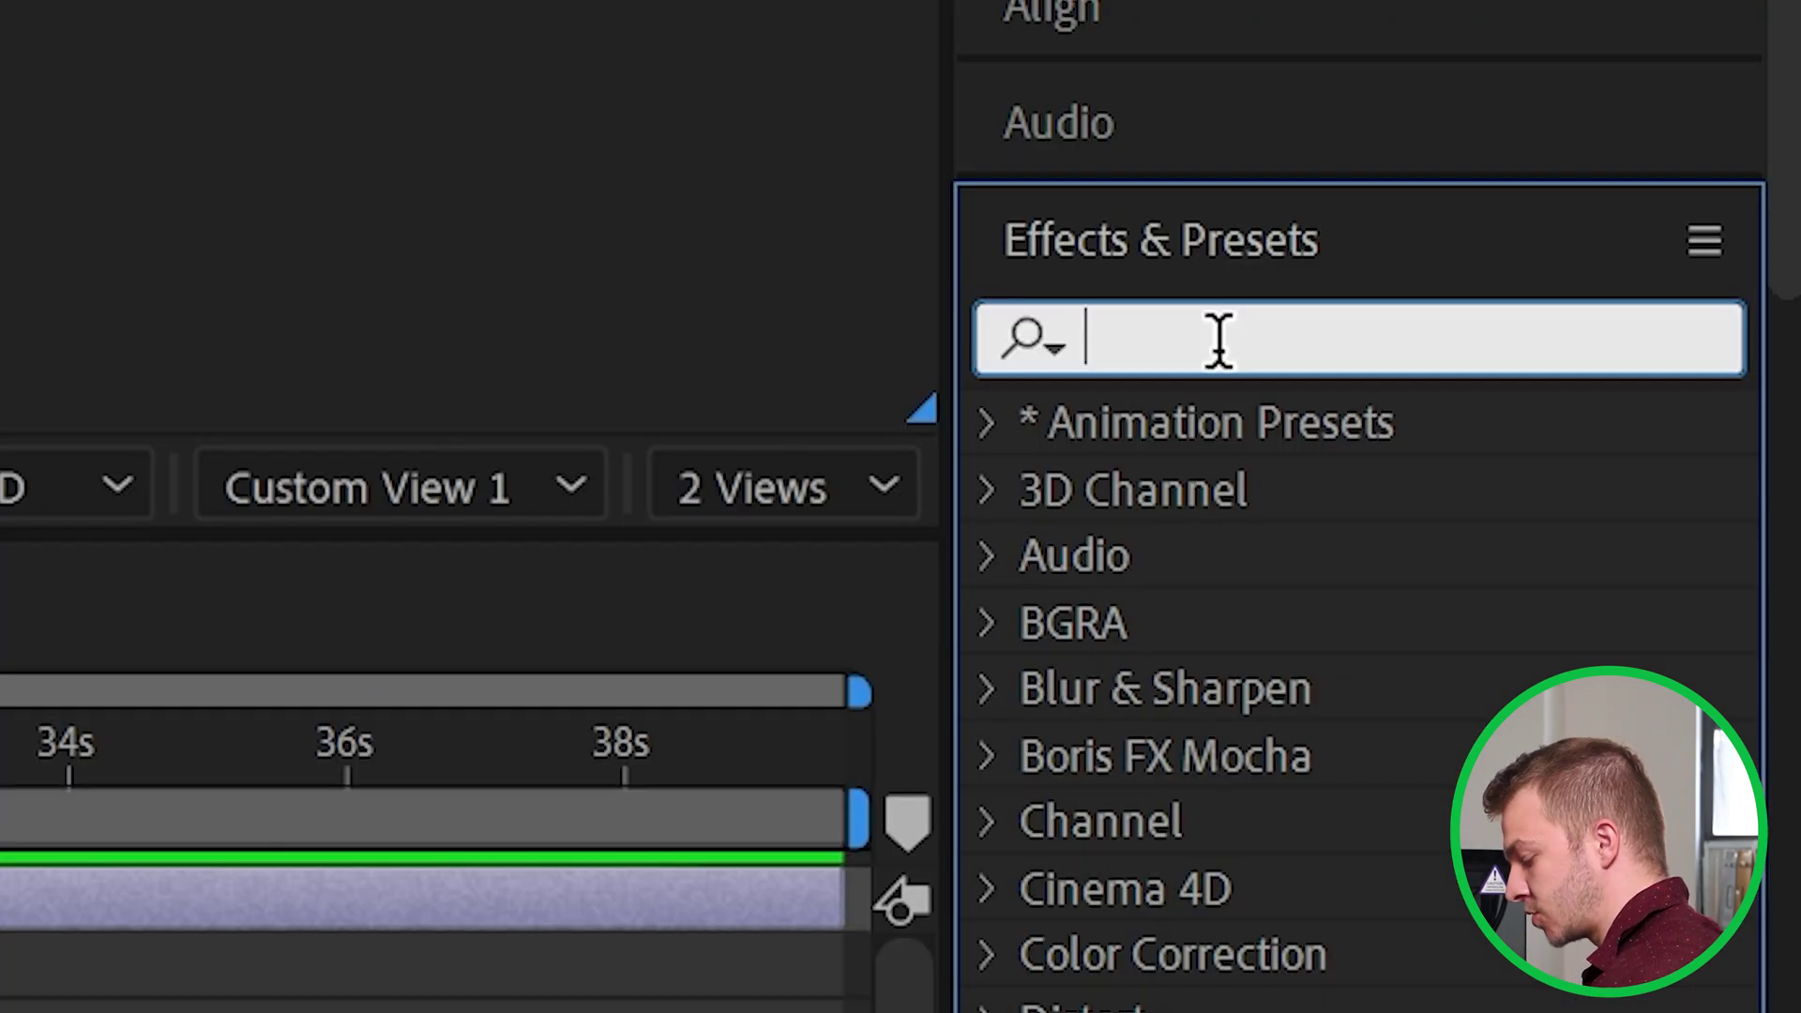
text(corner)
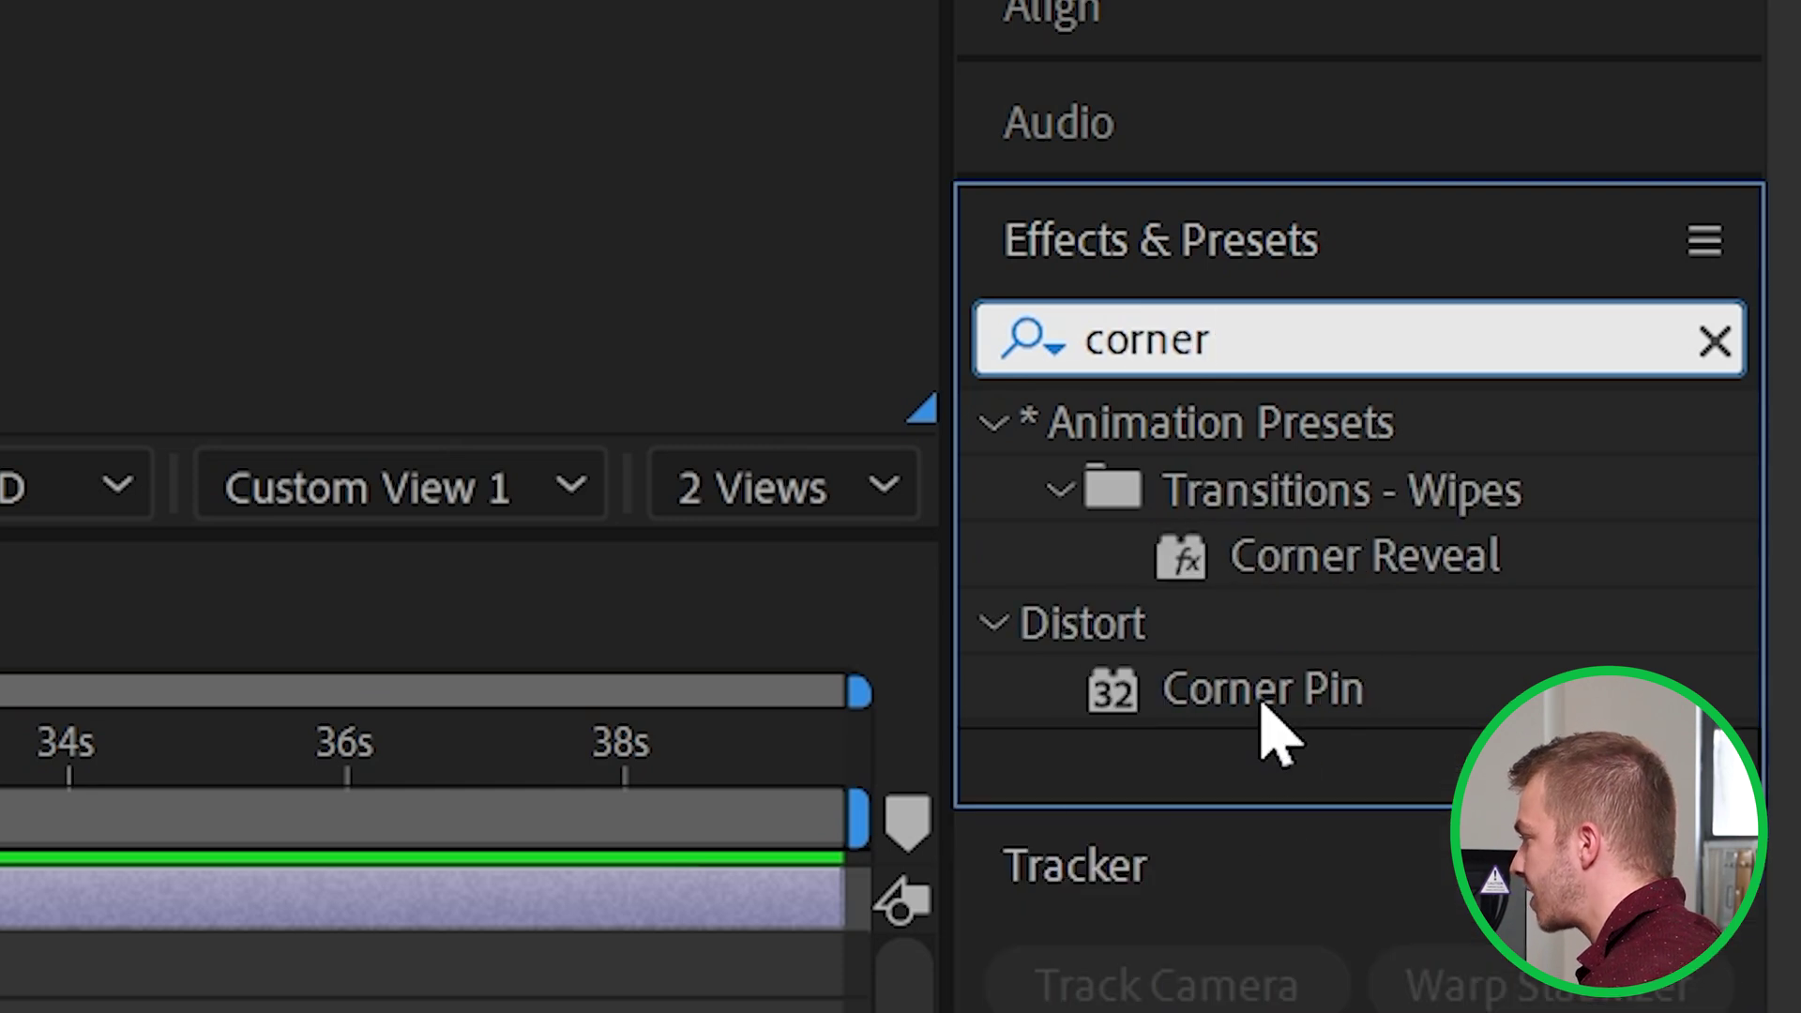
double_click(1215, 687)
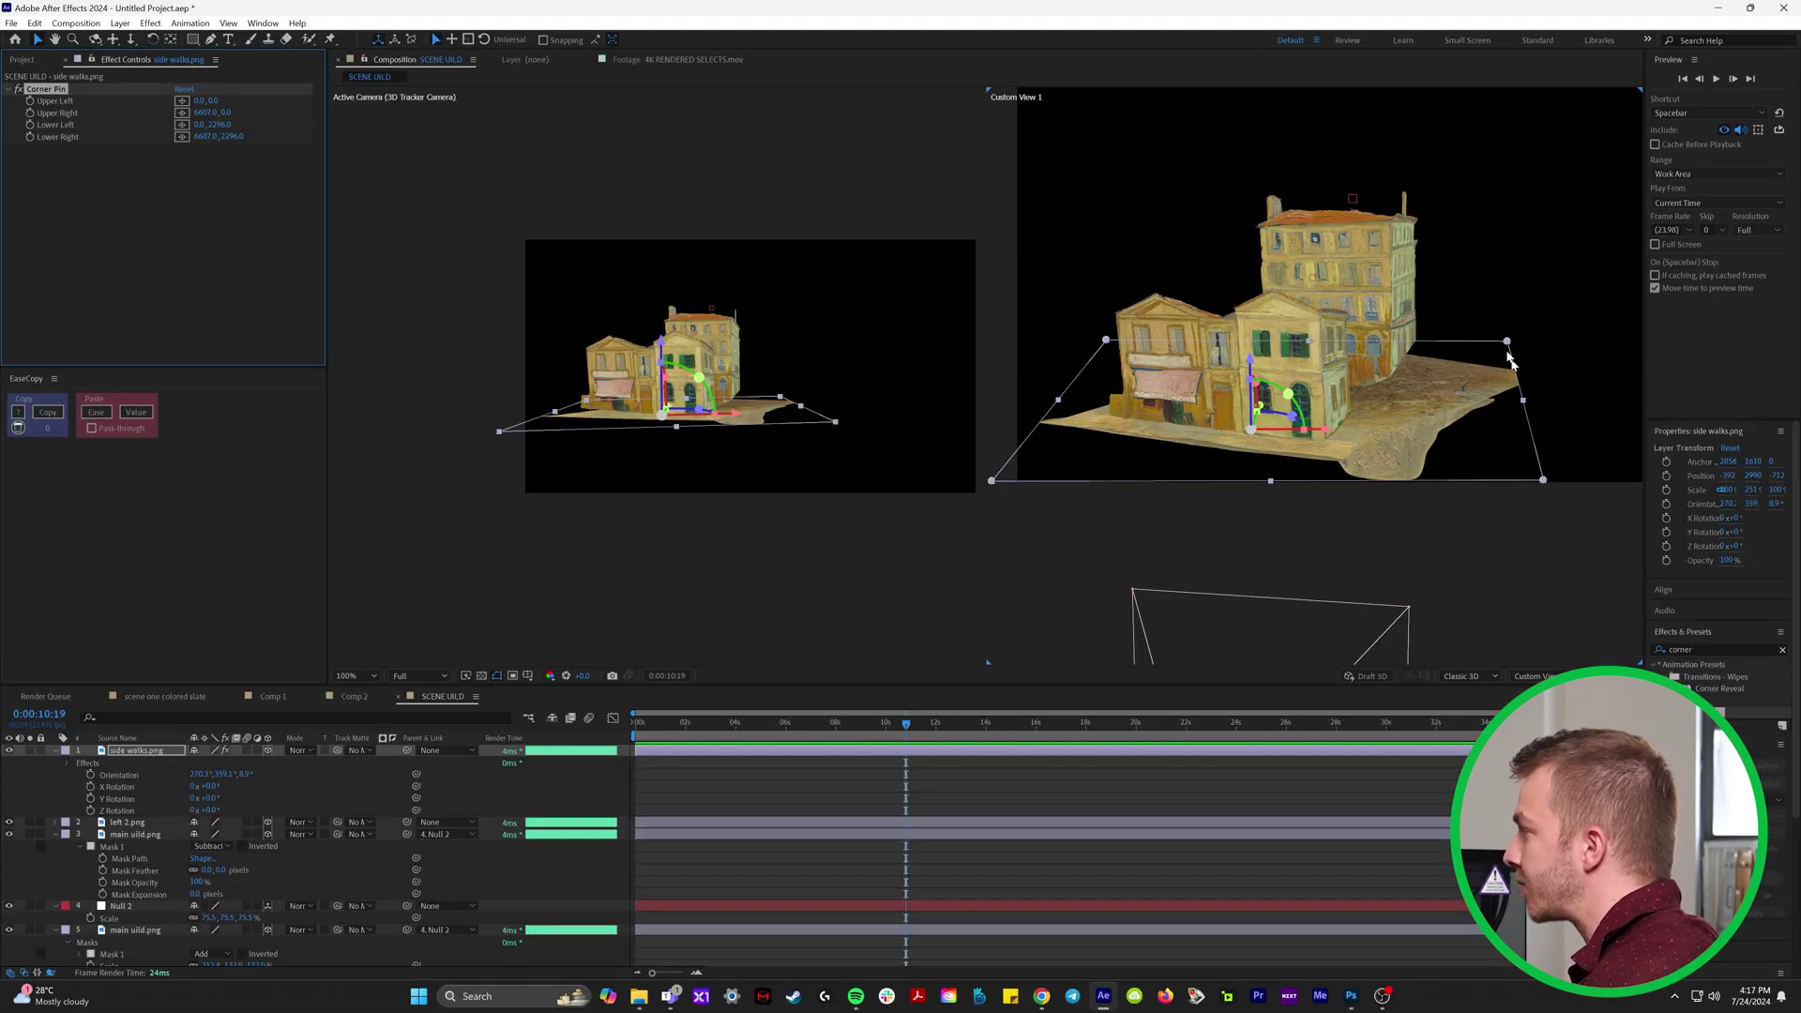
drag(1507, 341, 1467, 328)
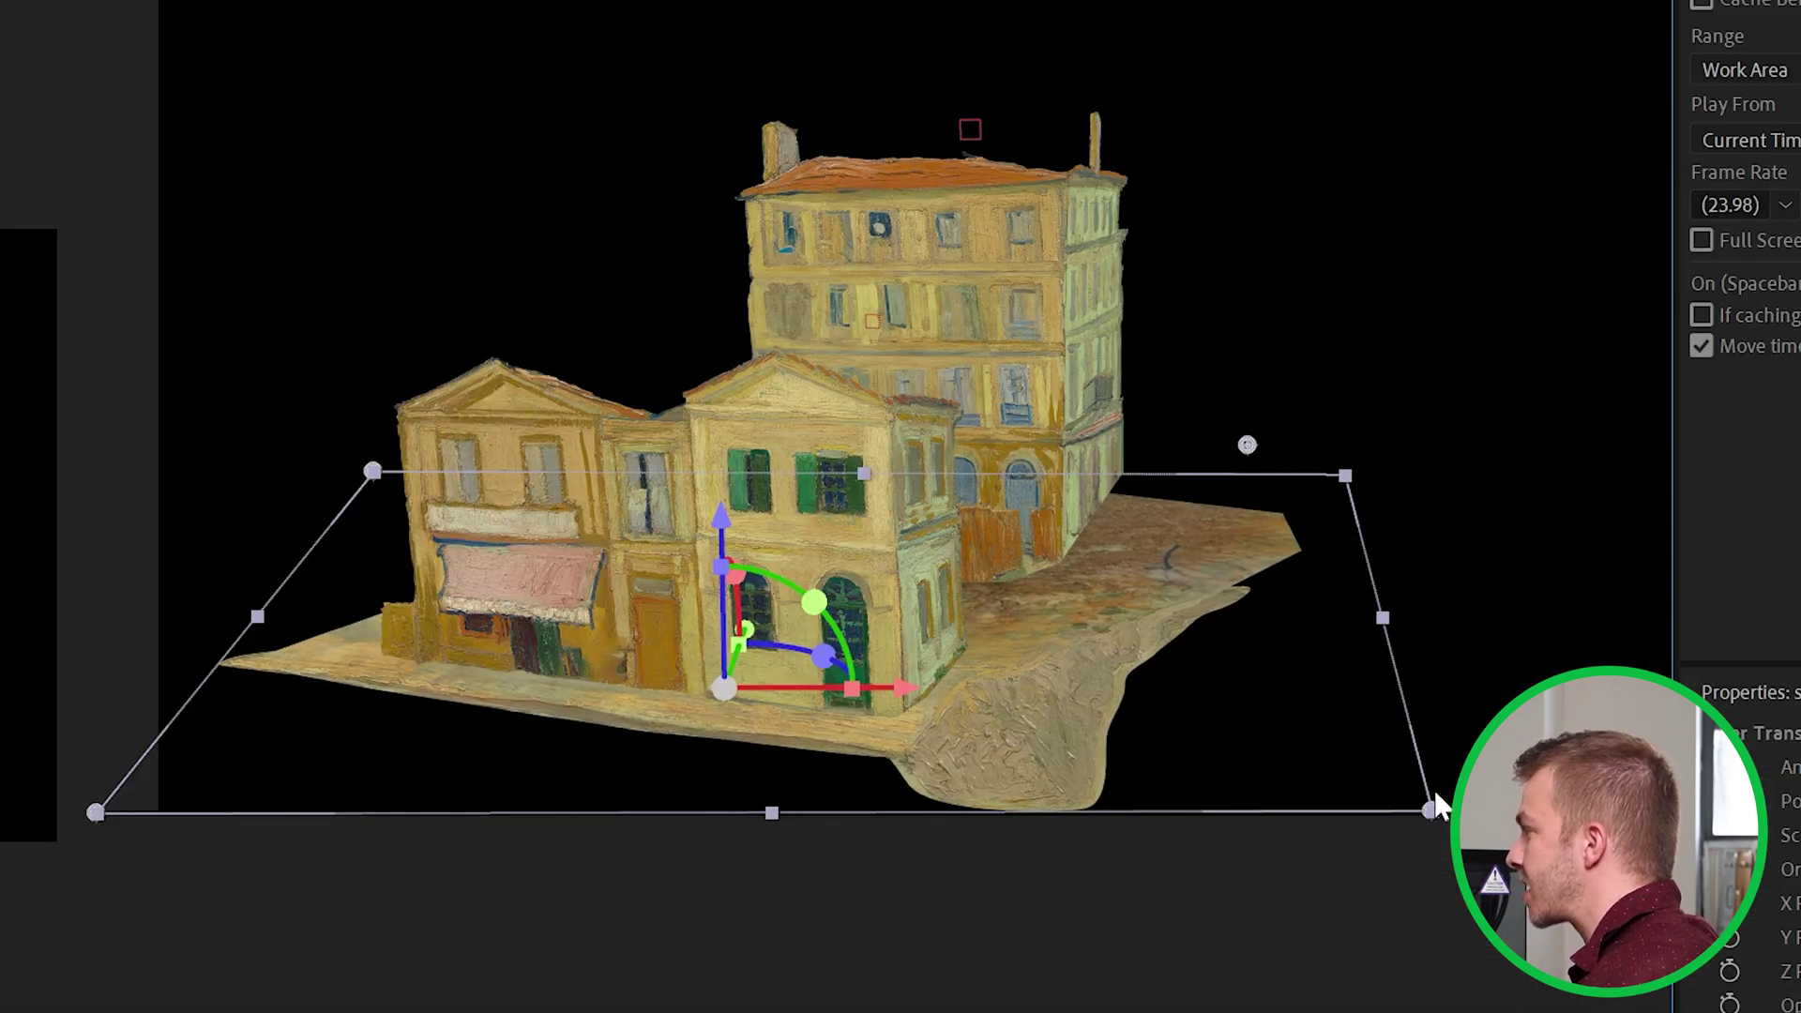
drag(1431, 809, 1419, 799)
drag(1246, 442, 1154, 445)
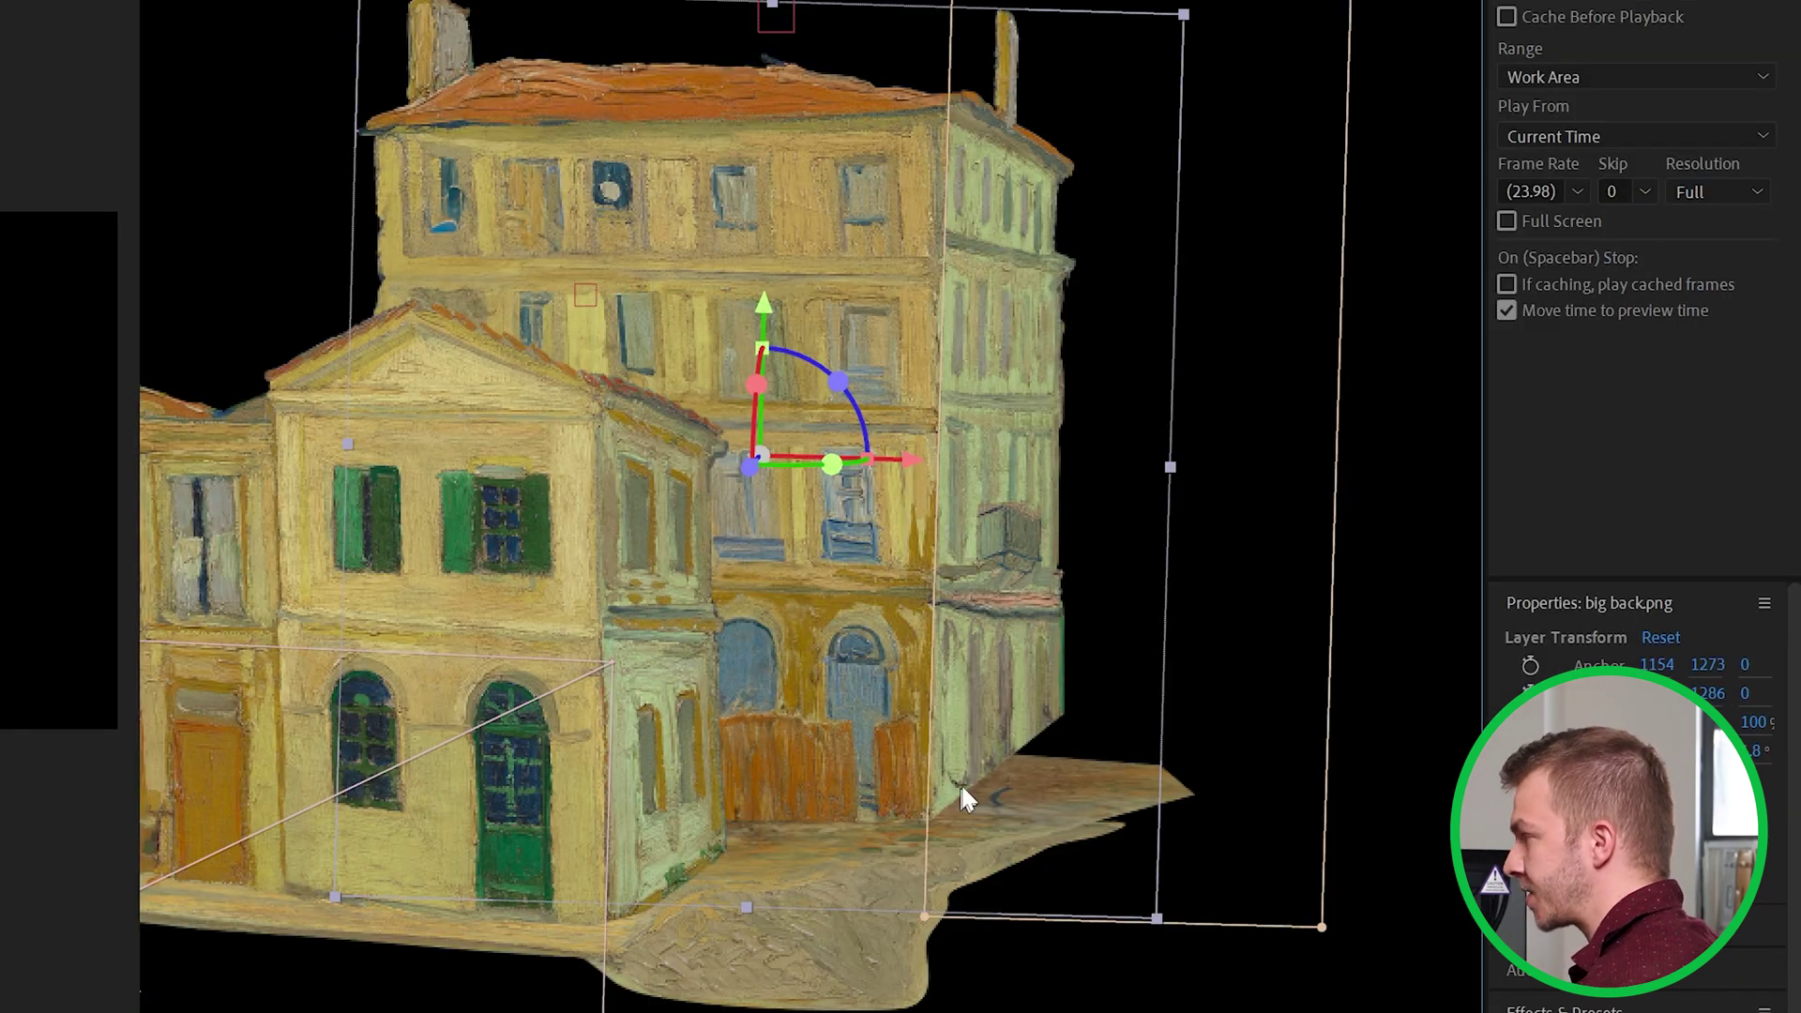
Adjust the Corner Pin corners of big back.png's side wall, pulling its lower corners down so the base follows the pavement.
click(1258, 265)
click(1056, 274)
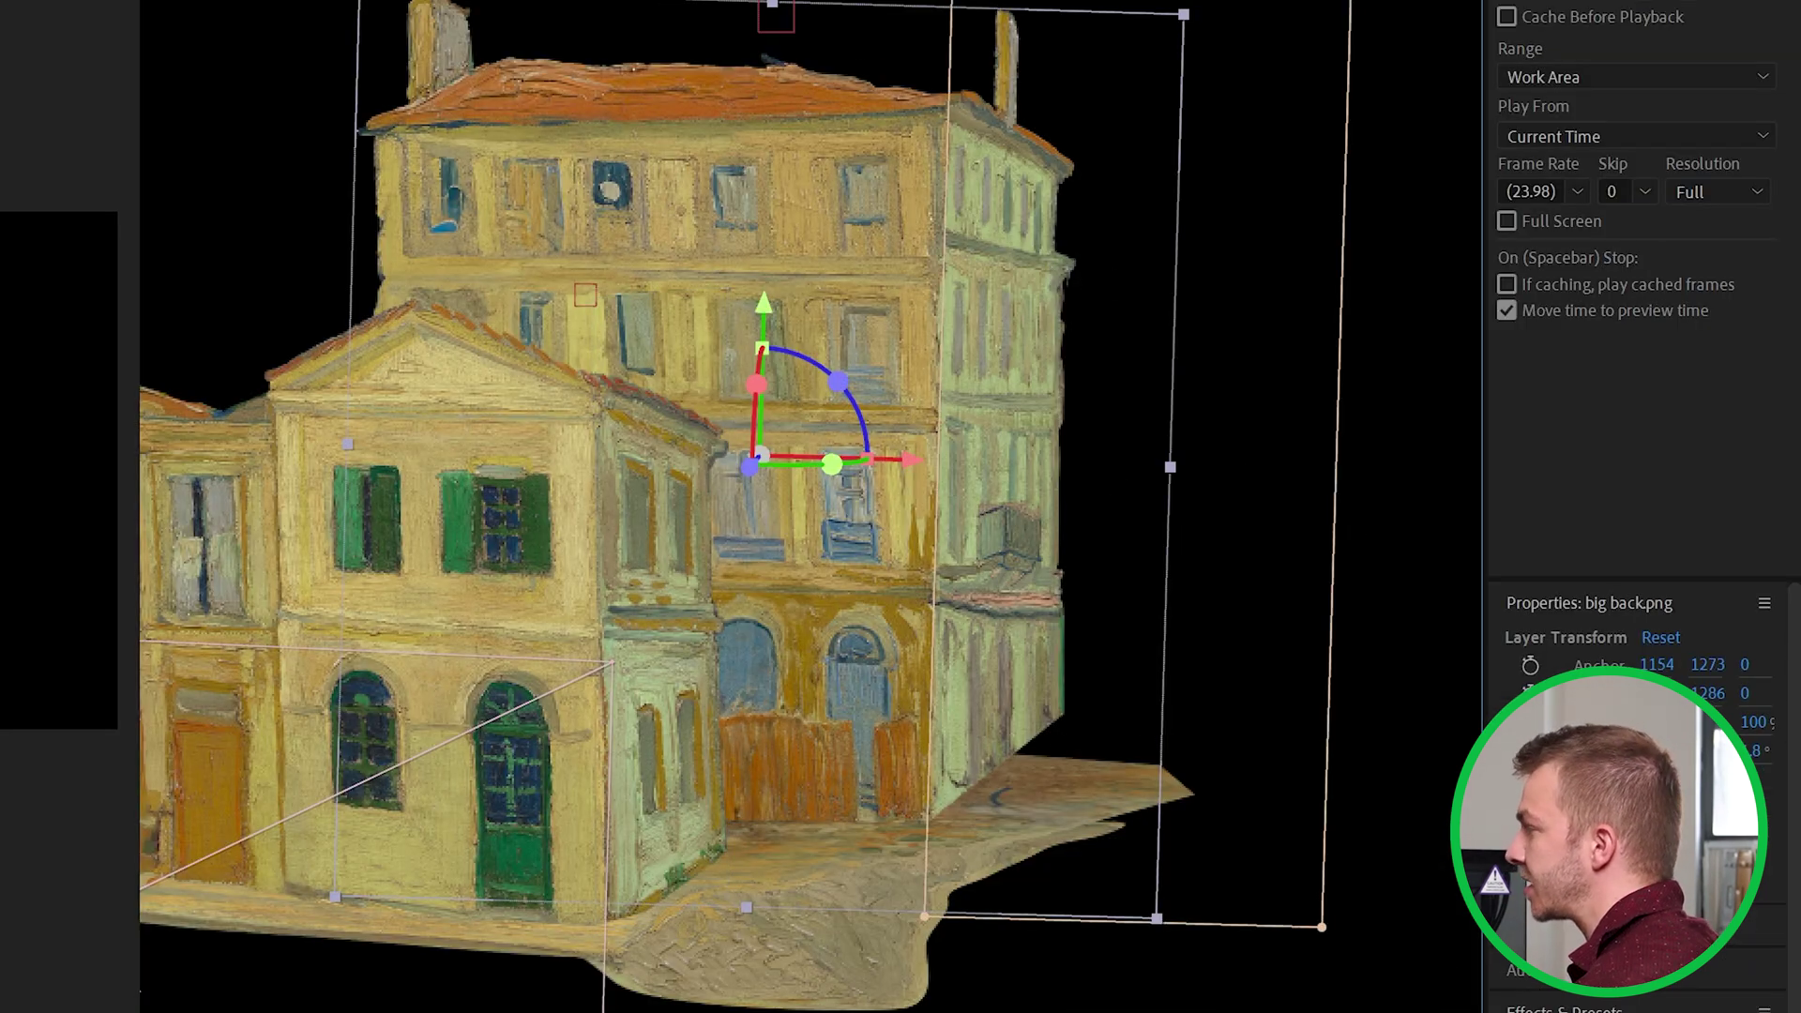
key(F2)
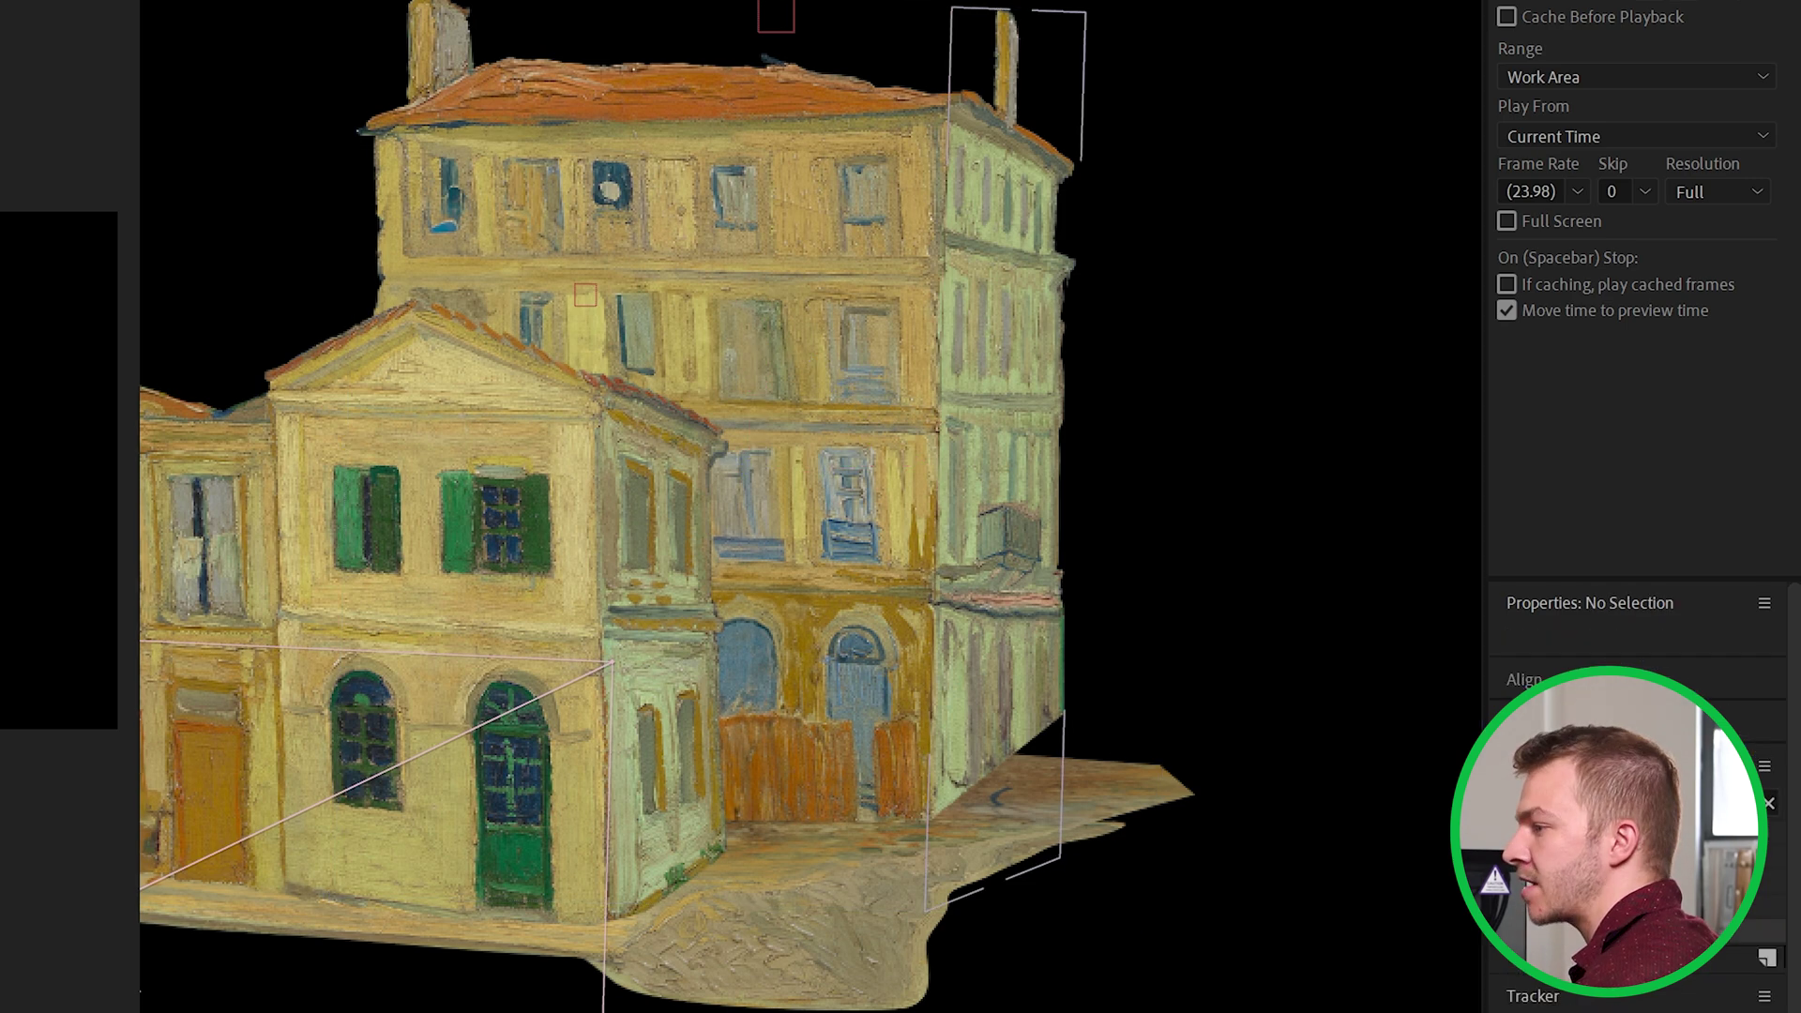
click(1004, 432)
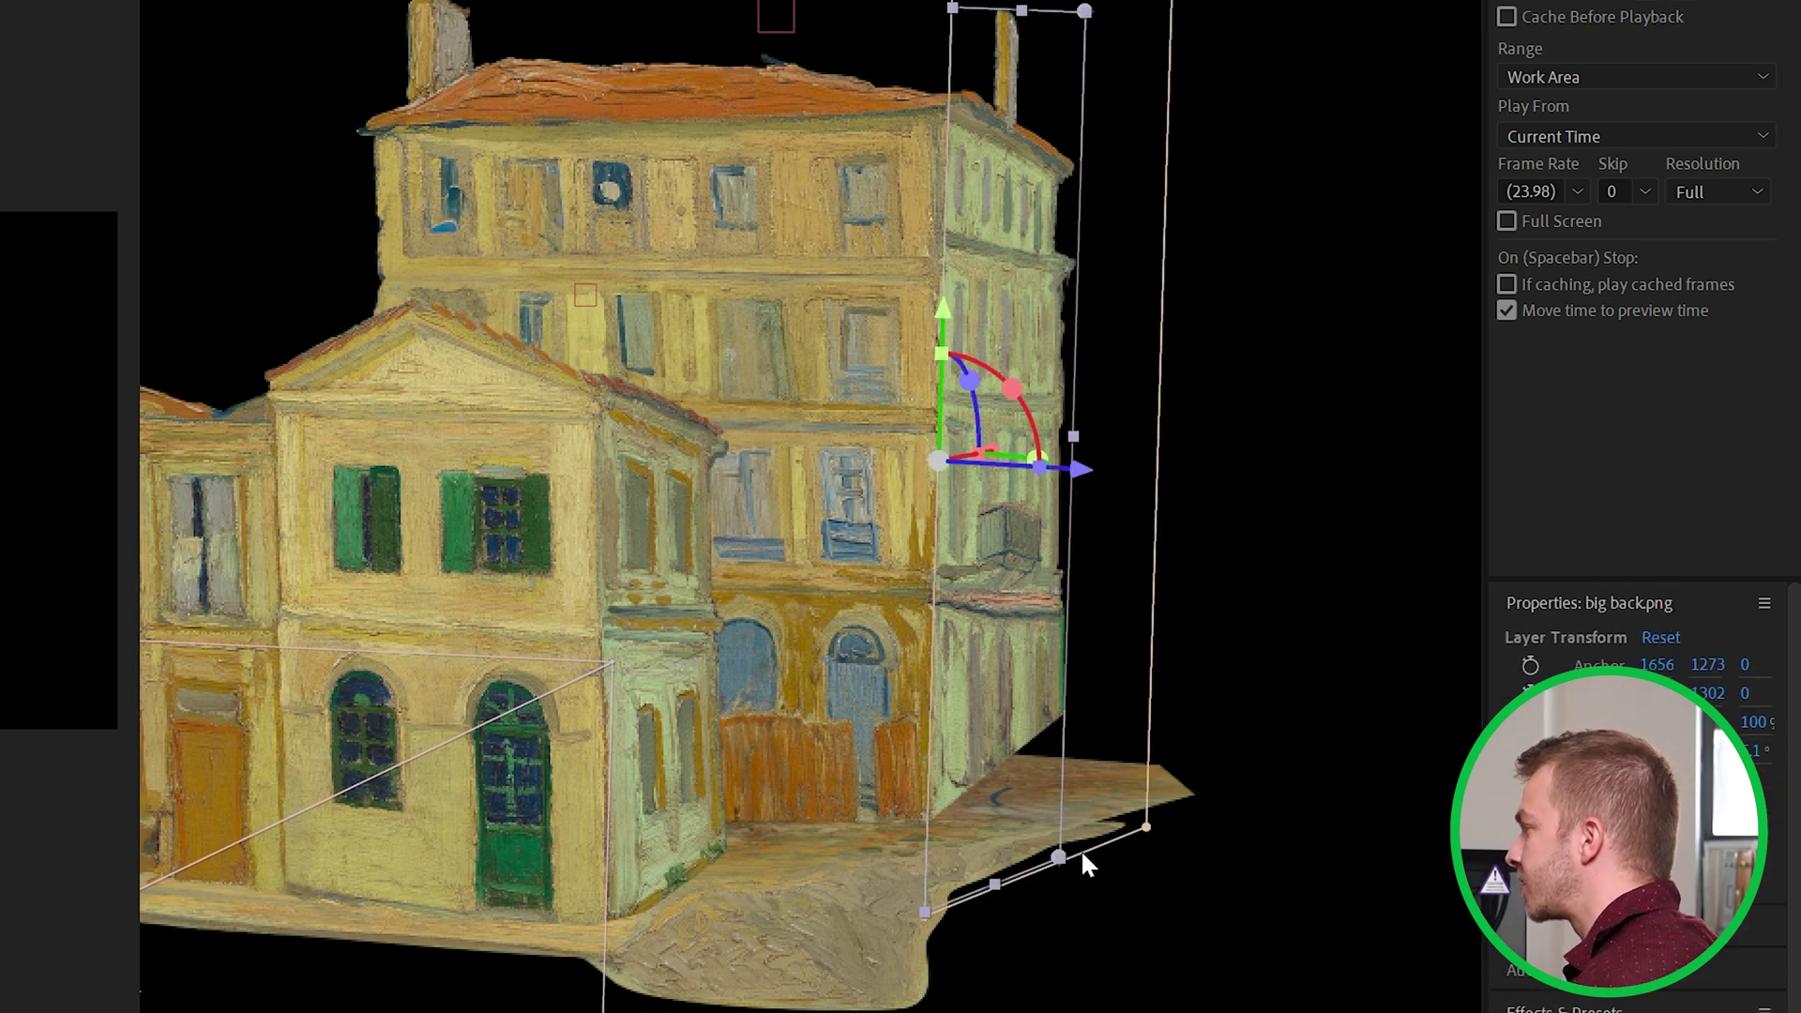
drag(1060, 854, 1042, 925)
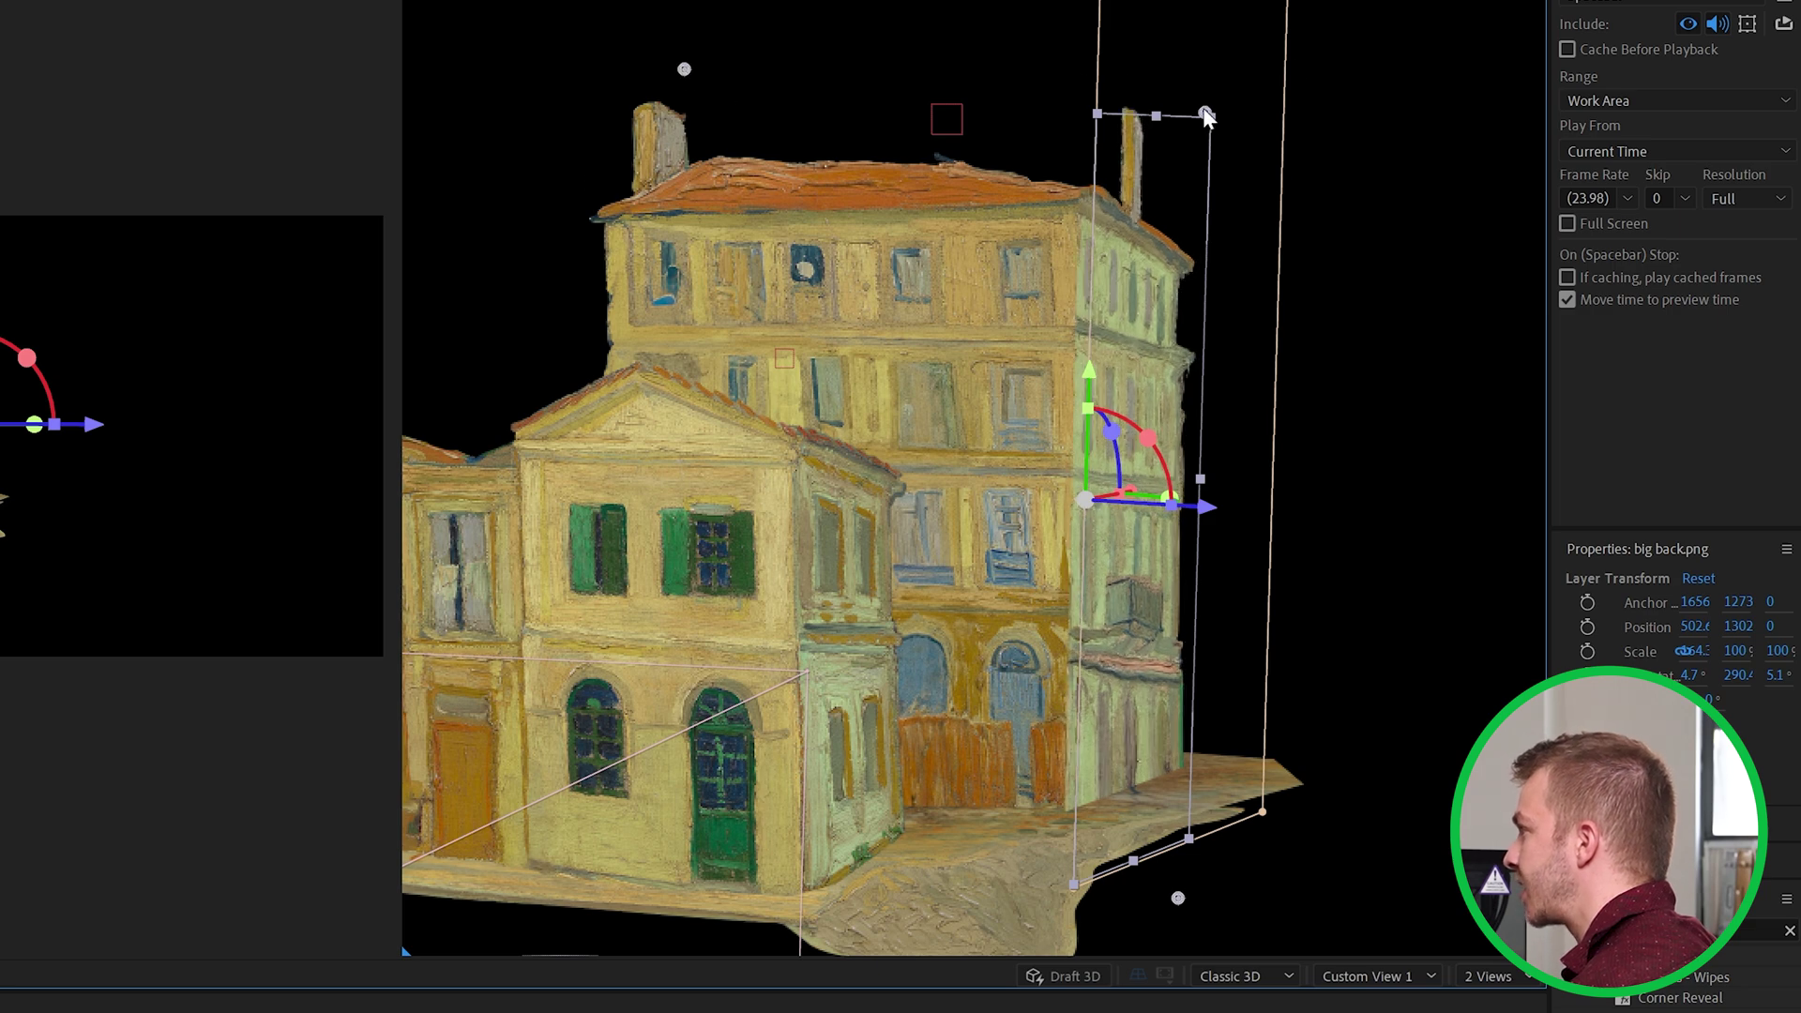
drag(826, 751, 840, 615)
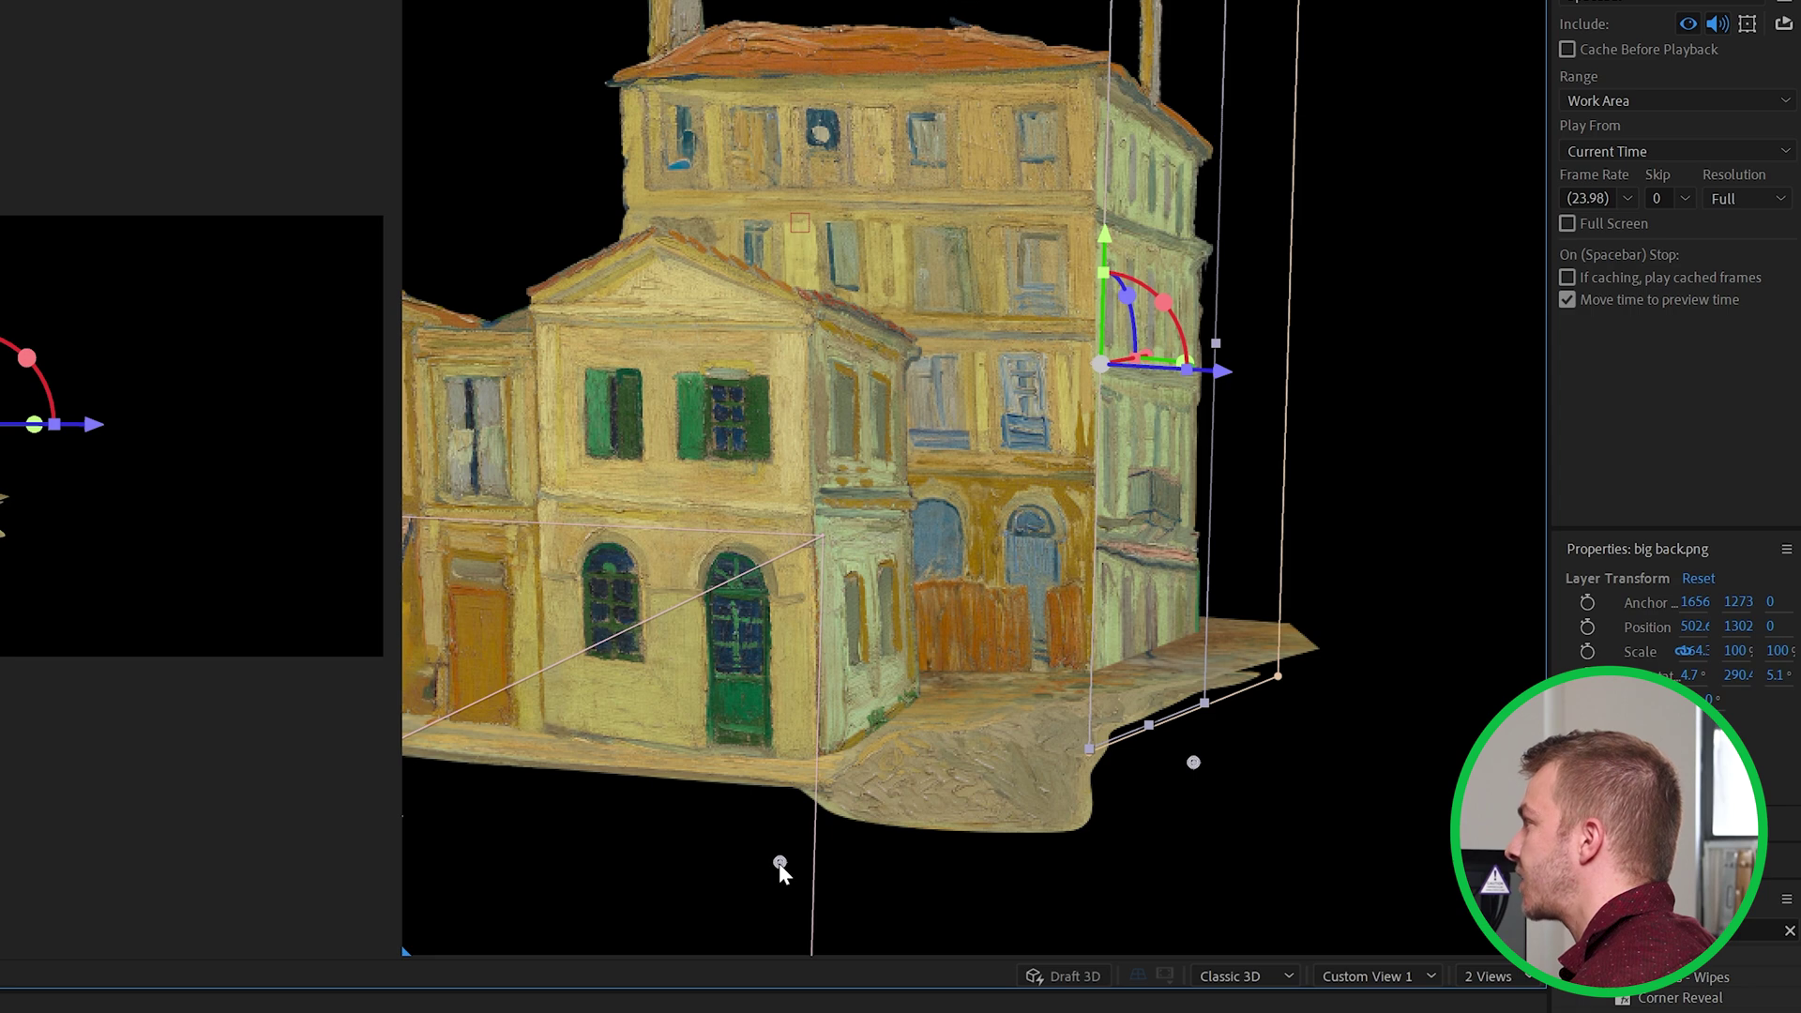
drag(1049, 784, 1070, 829)
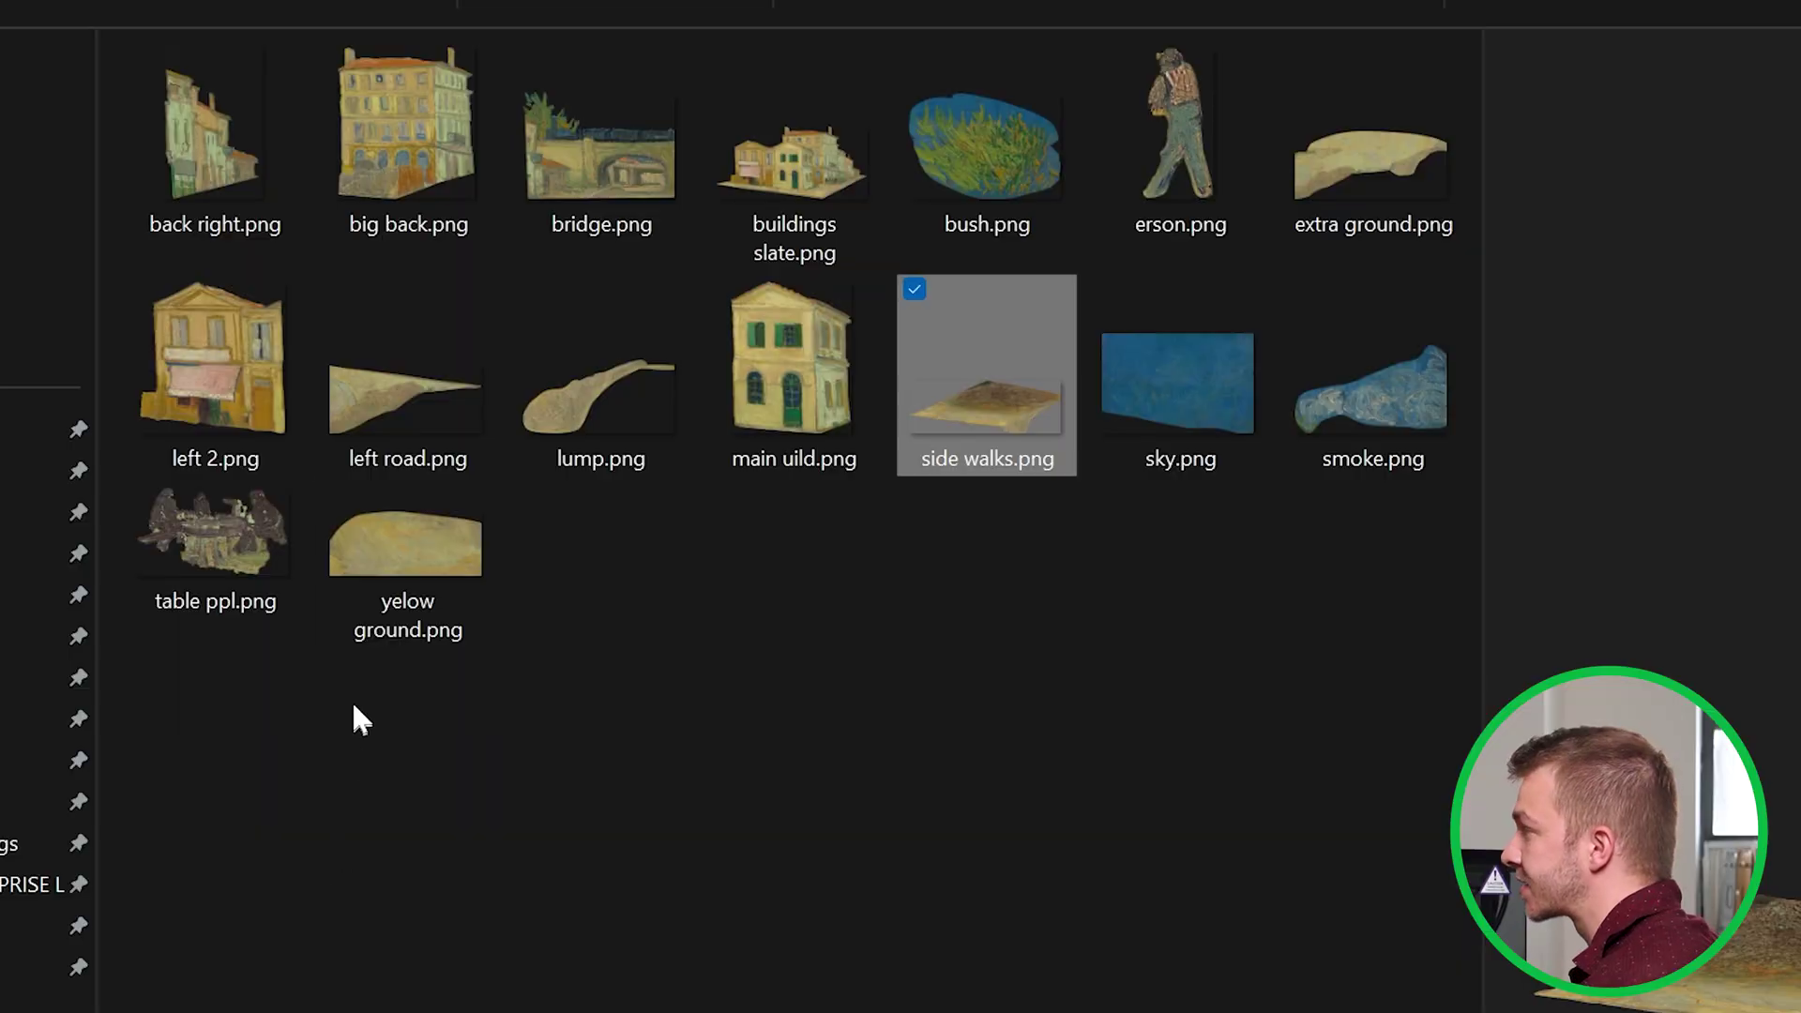
Add yelow ground.png to the scene as a flat 3D ground plane and lower it to the base of the buildings.
click(495, 565)
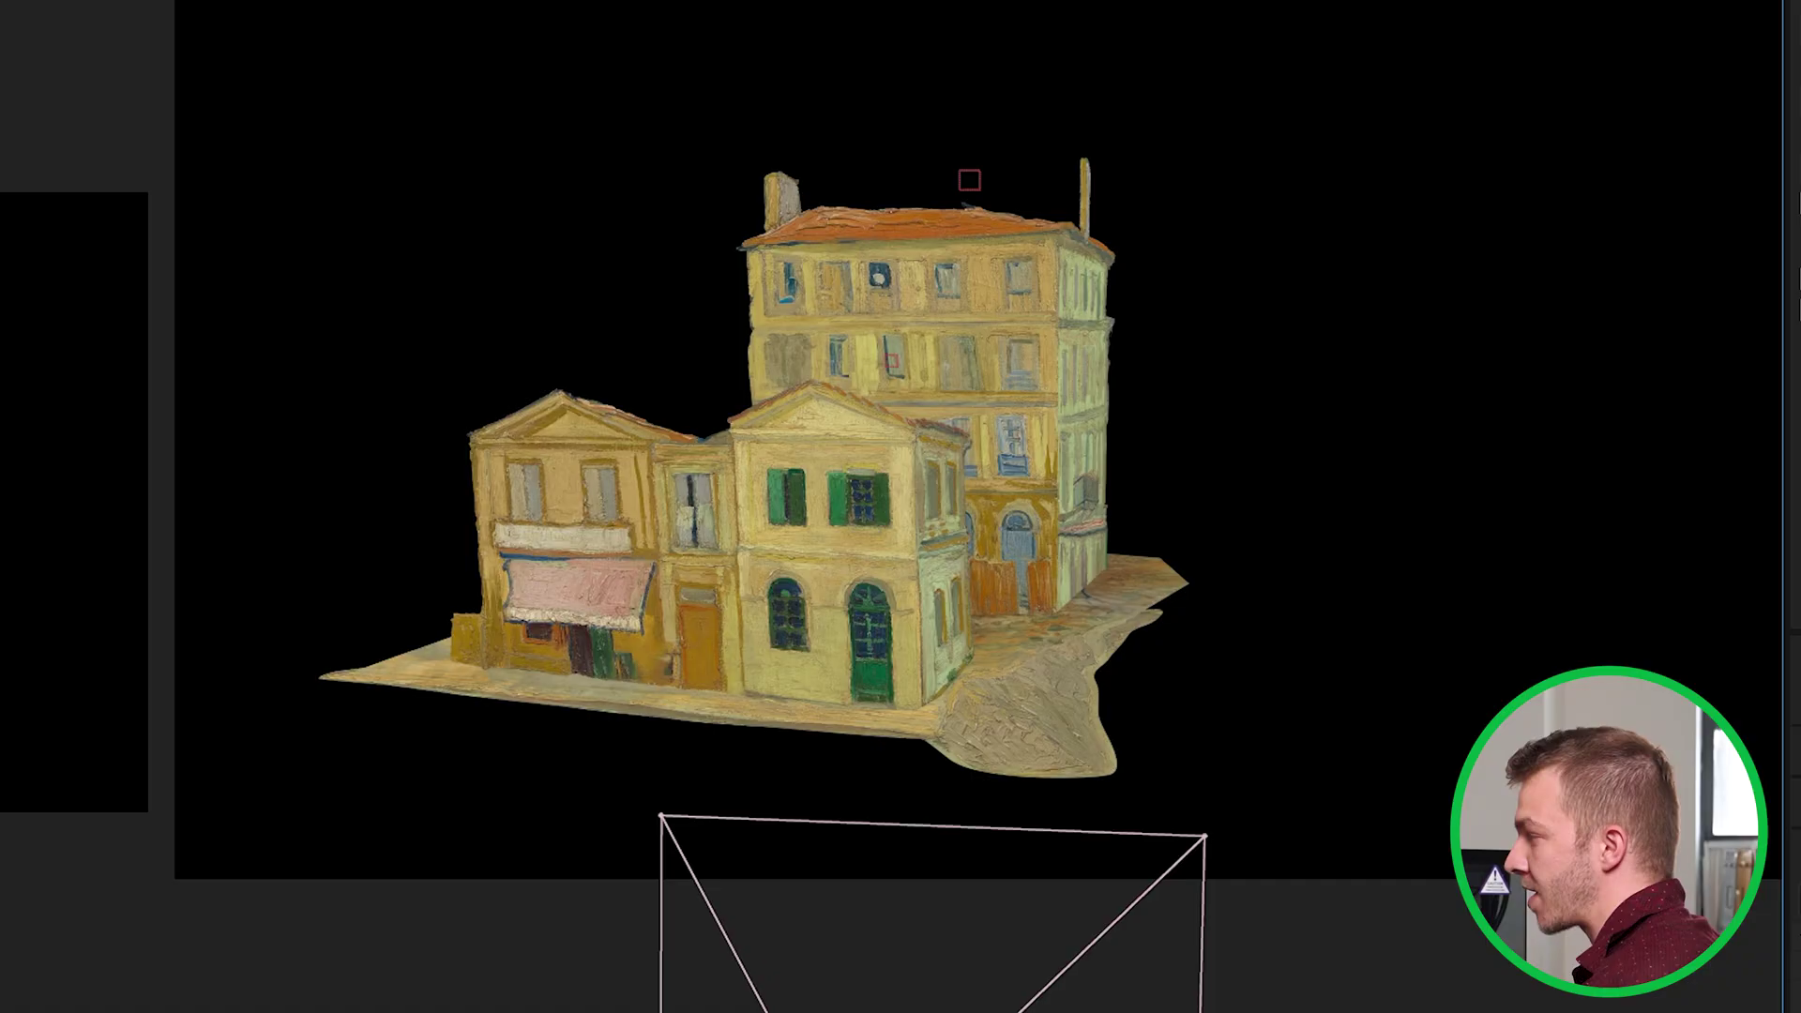
click(1227, 258)
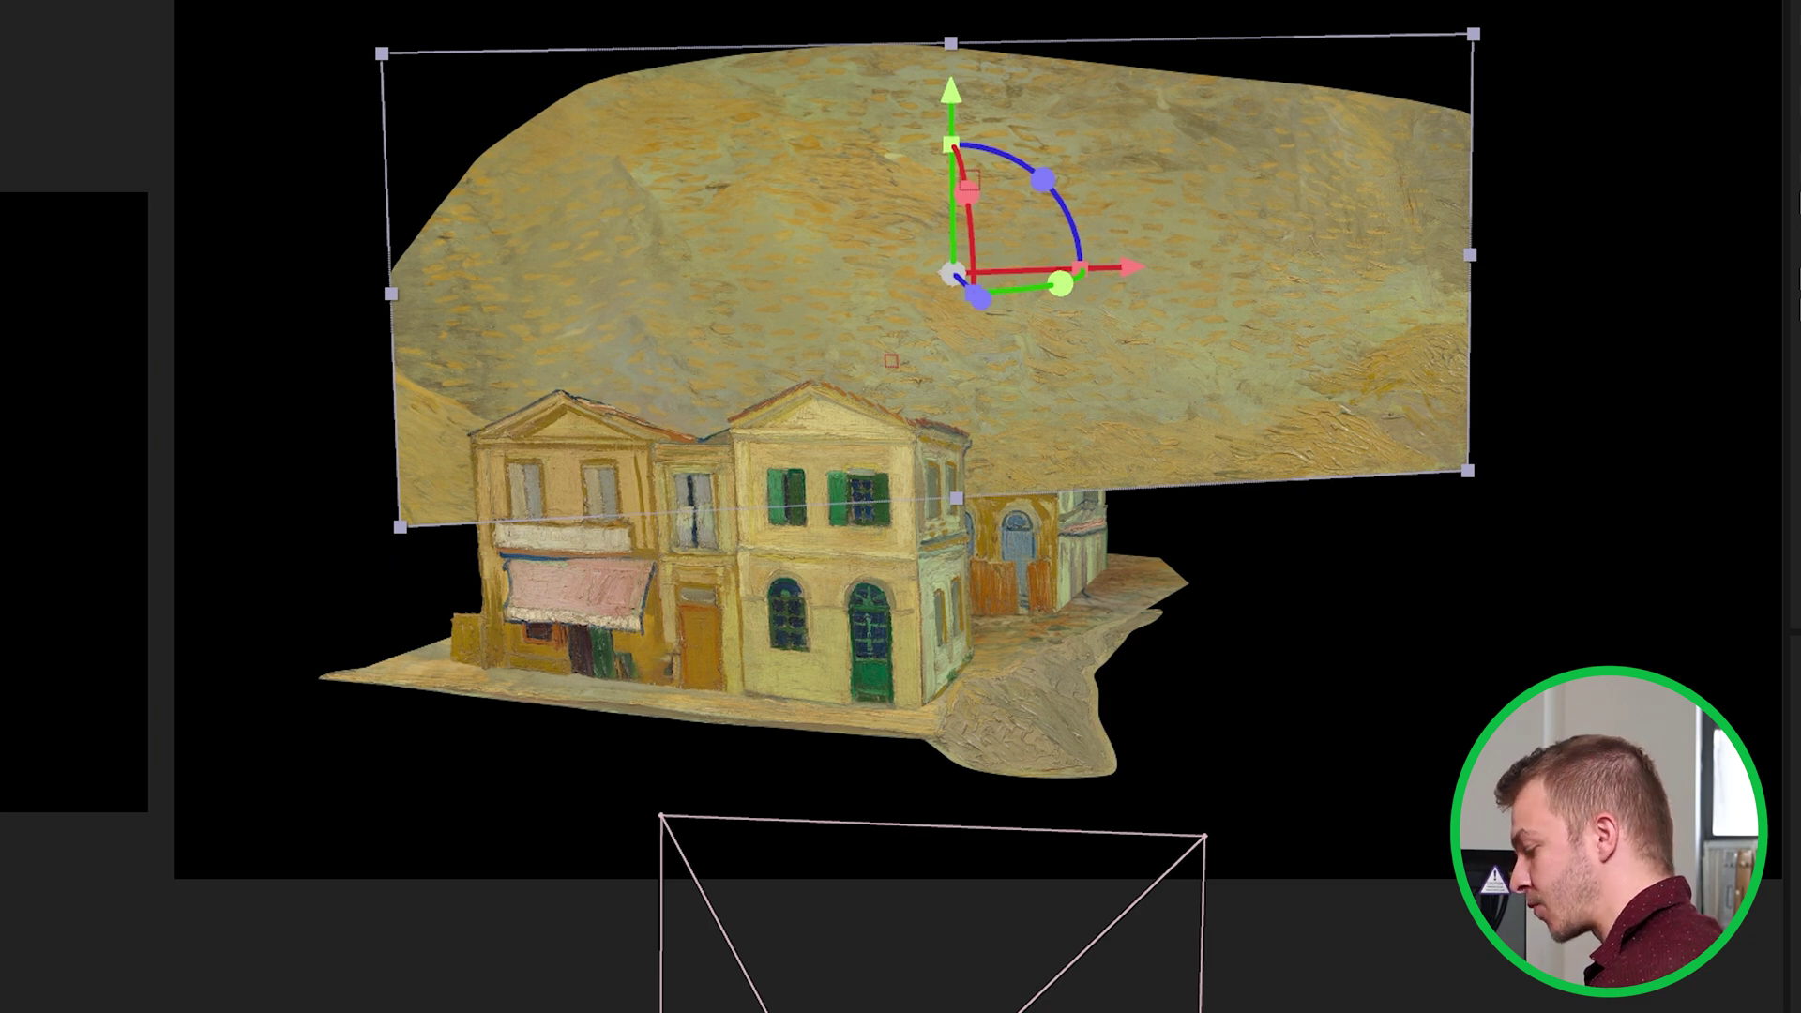
key(Return)
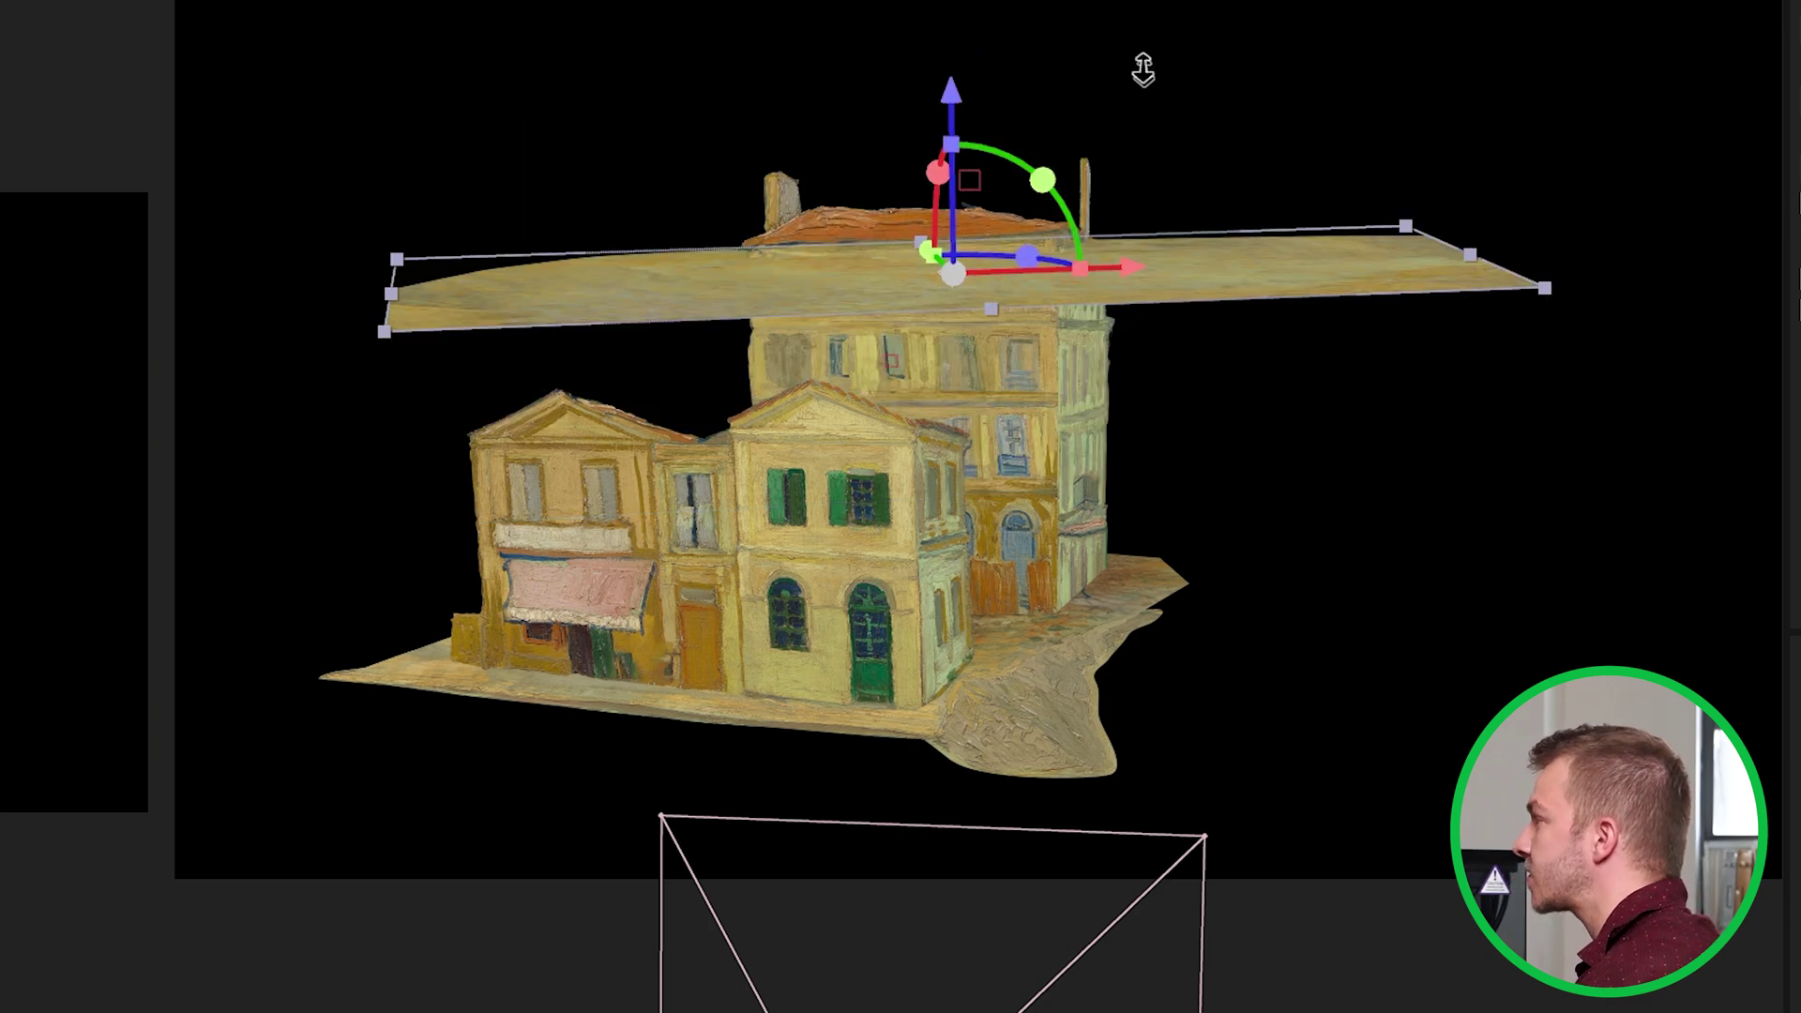
drag(952, 93, 902, 477)
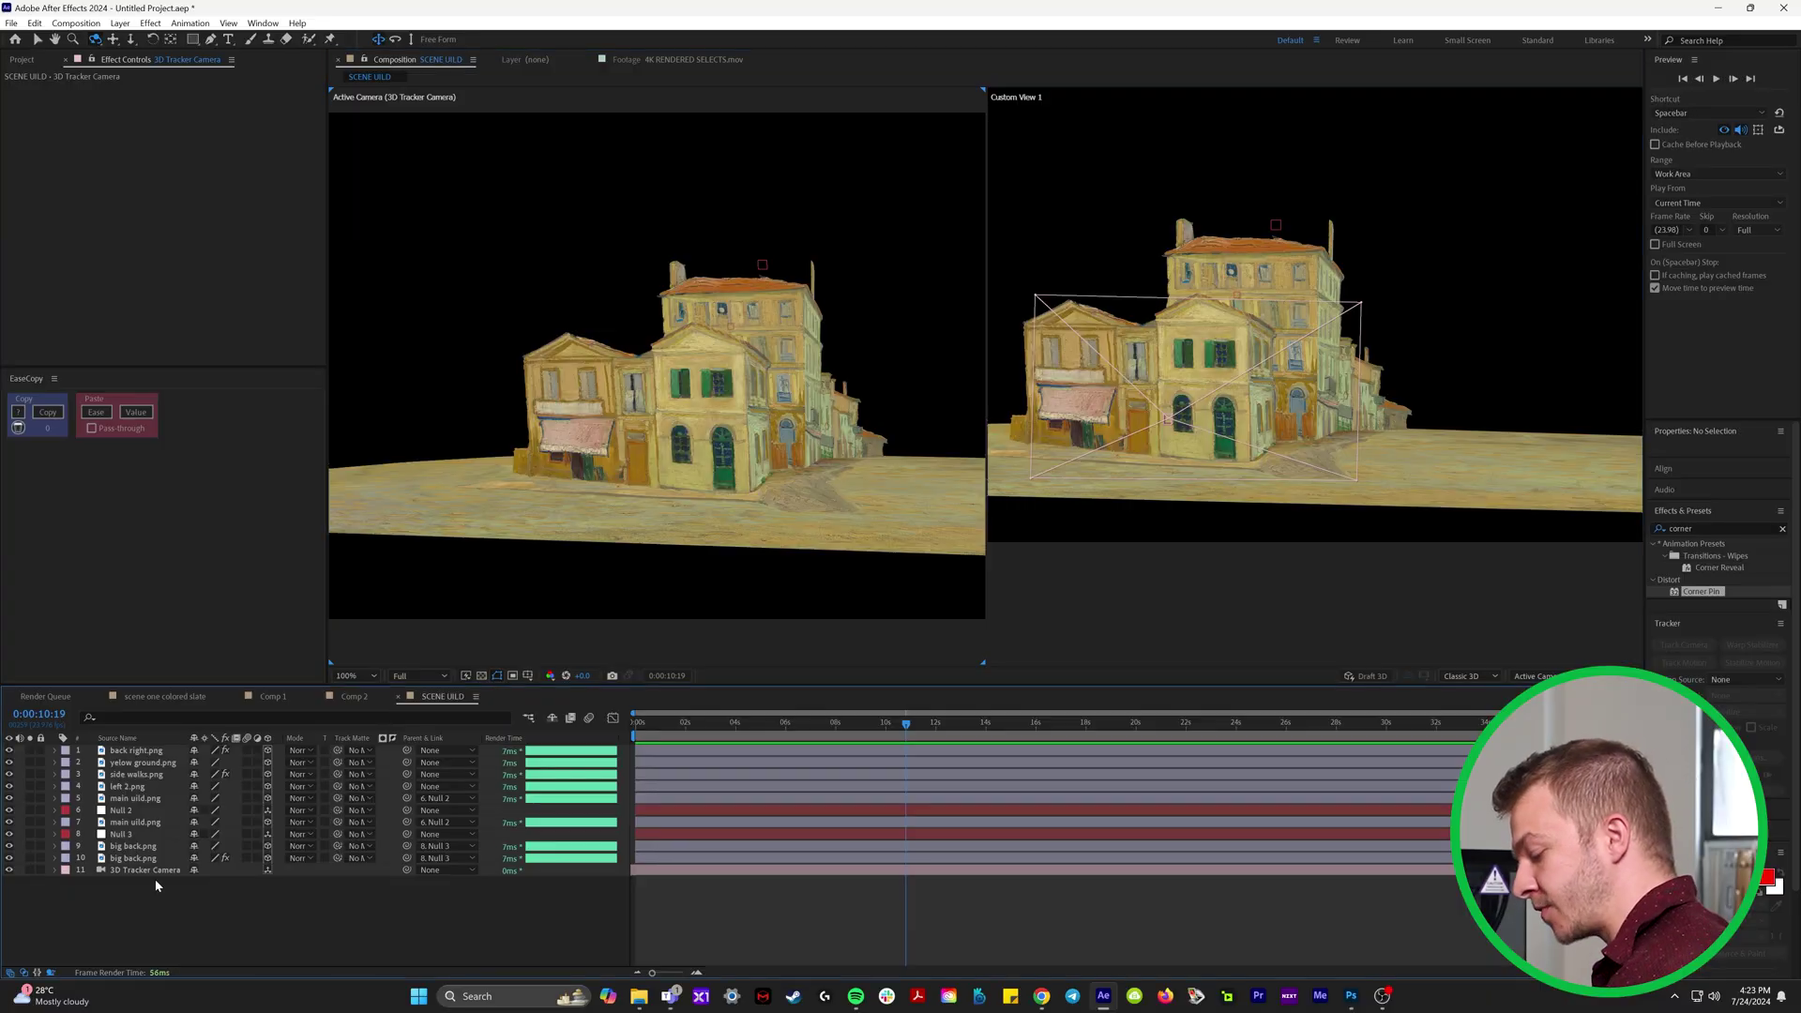
Create a null object in the SCENE UILD composition and name it "master null".
key(ctrl+alt+shift+y)
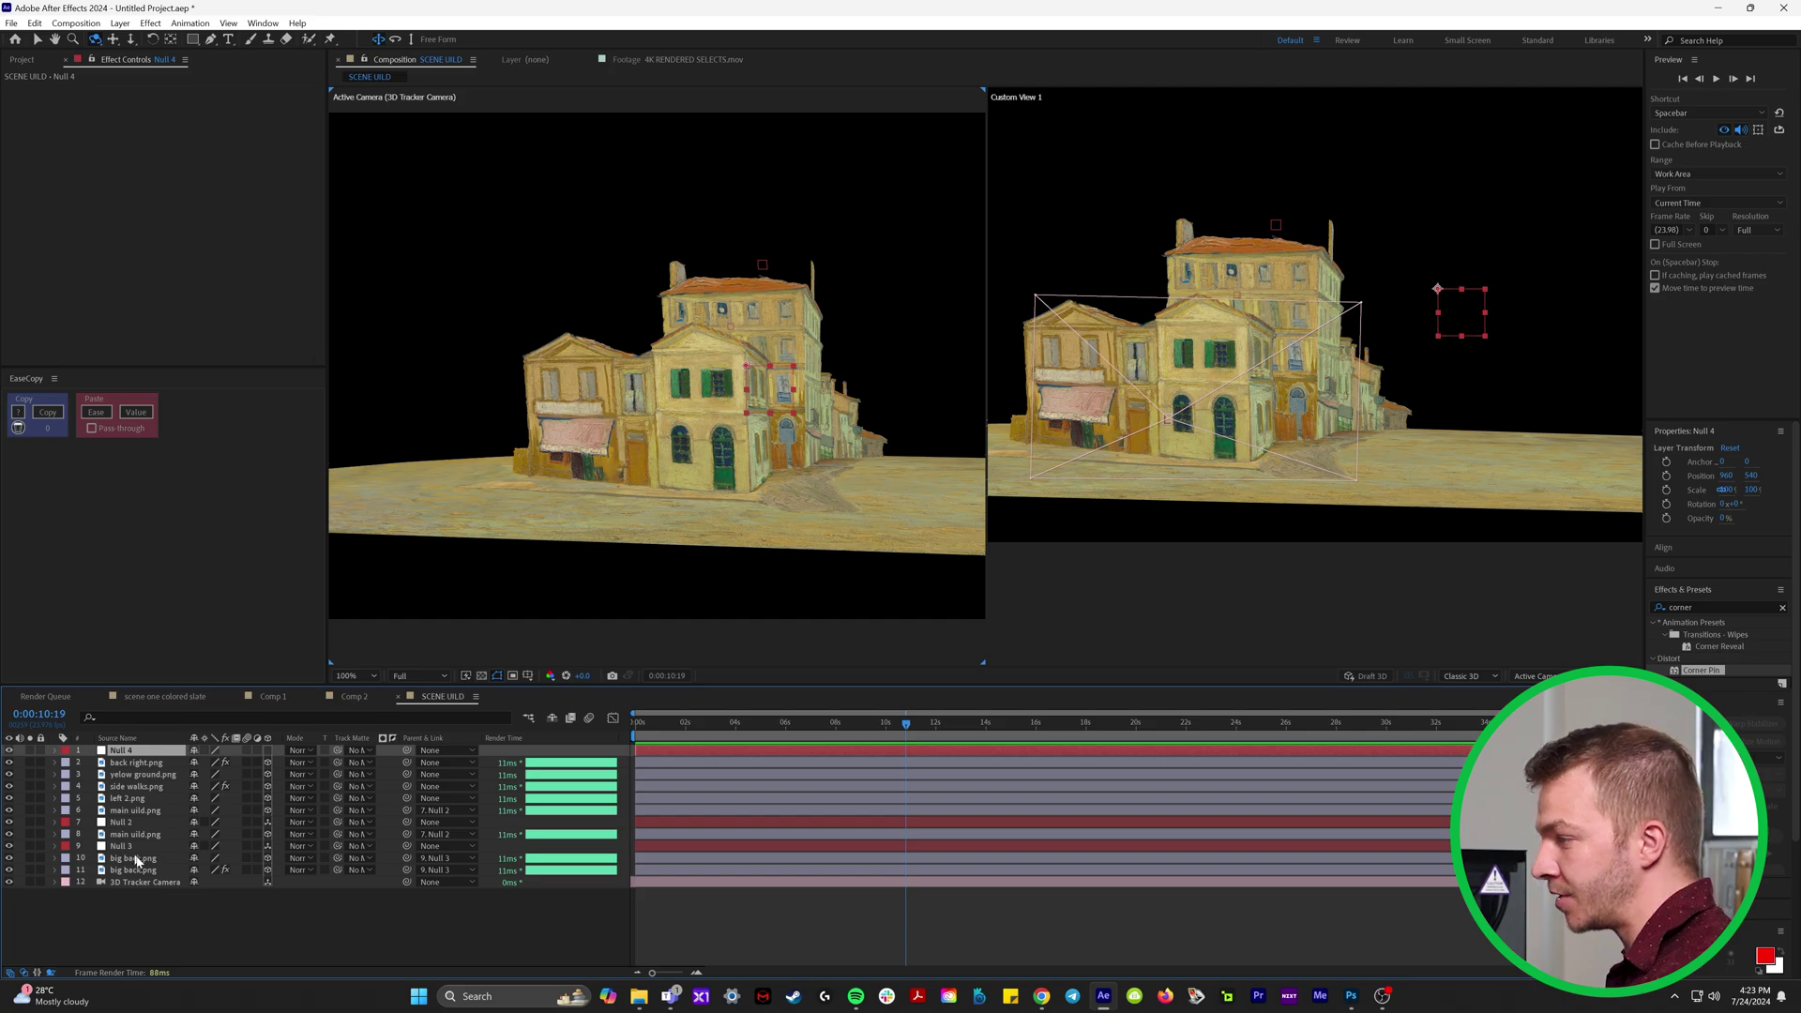
right_click(124, 749)
click(133, 711)
text(master n)
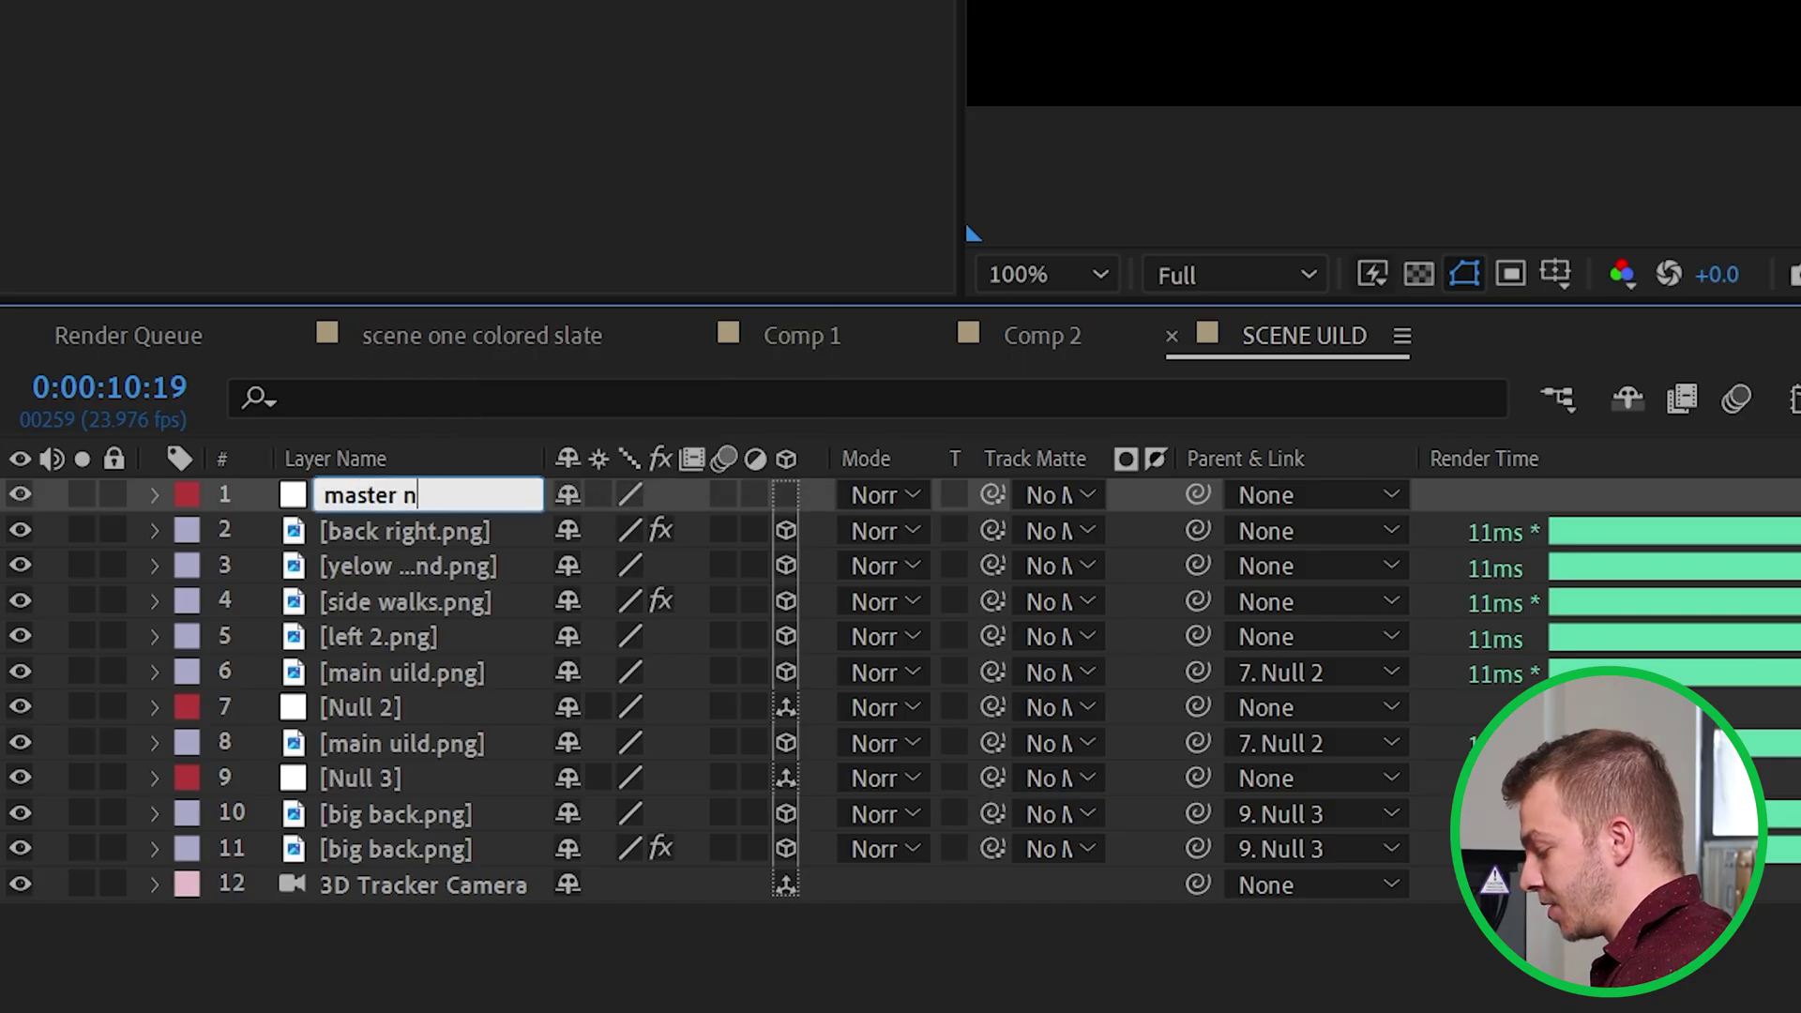
text(ull)
click(260, 930)
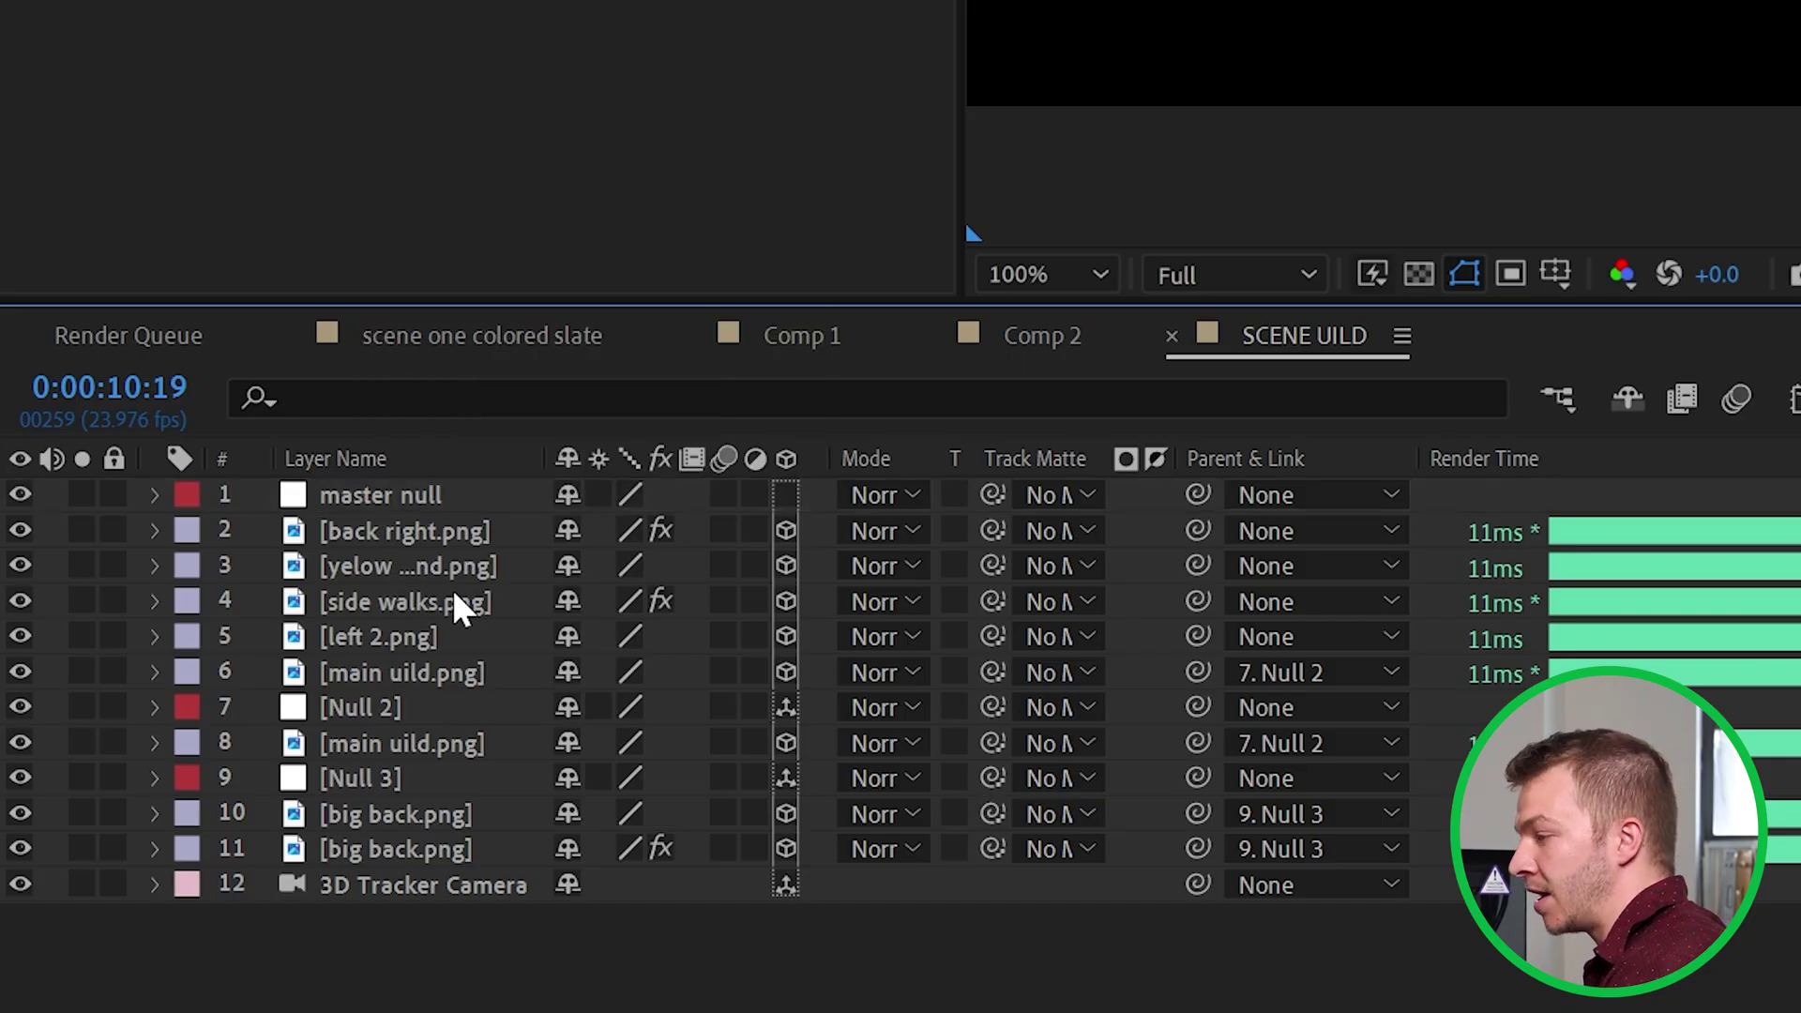
Parent all the other layers to master null and make master null a 3D layer.
key(ctrl+a)
ctrl+click(397, 497)
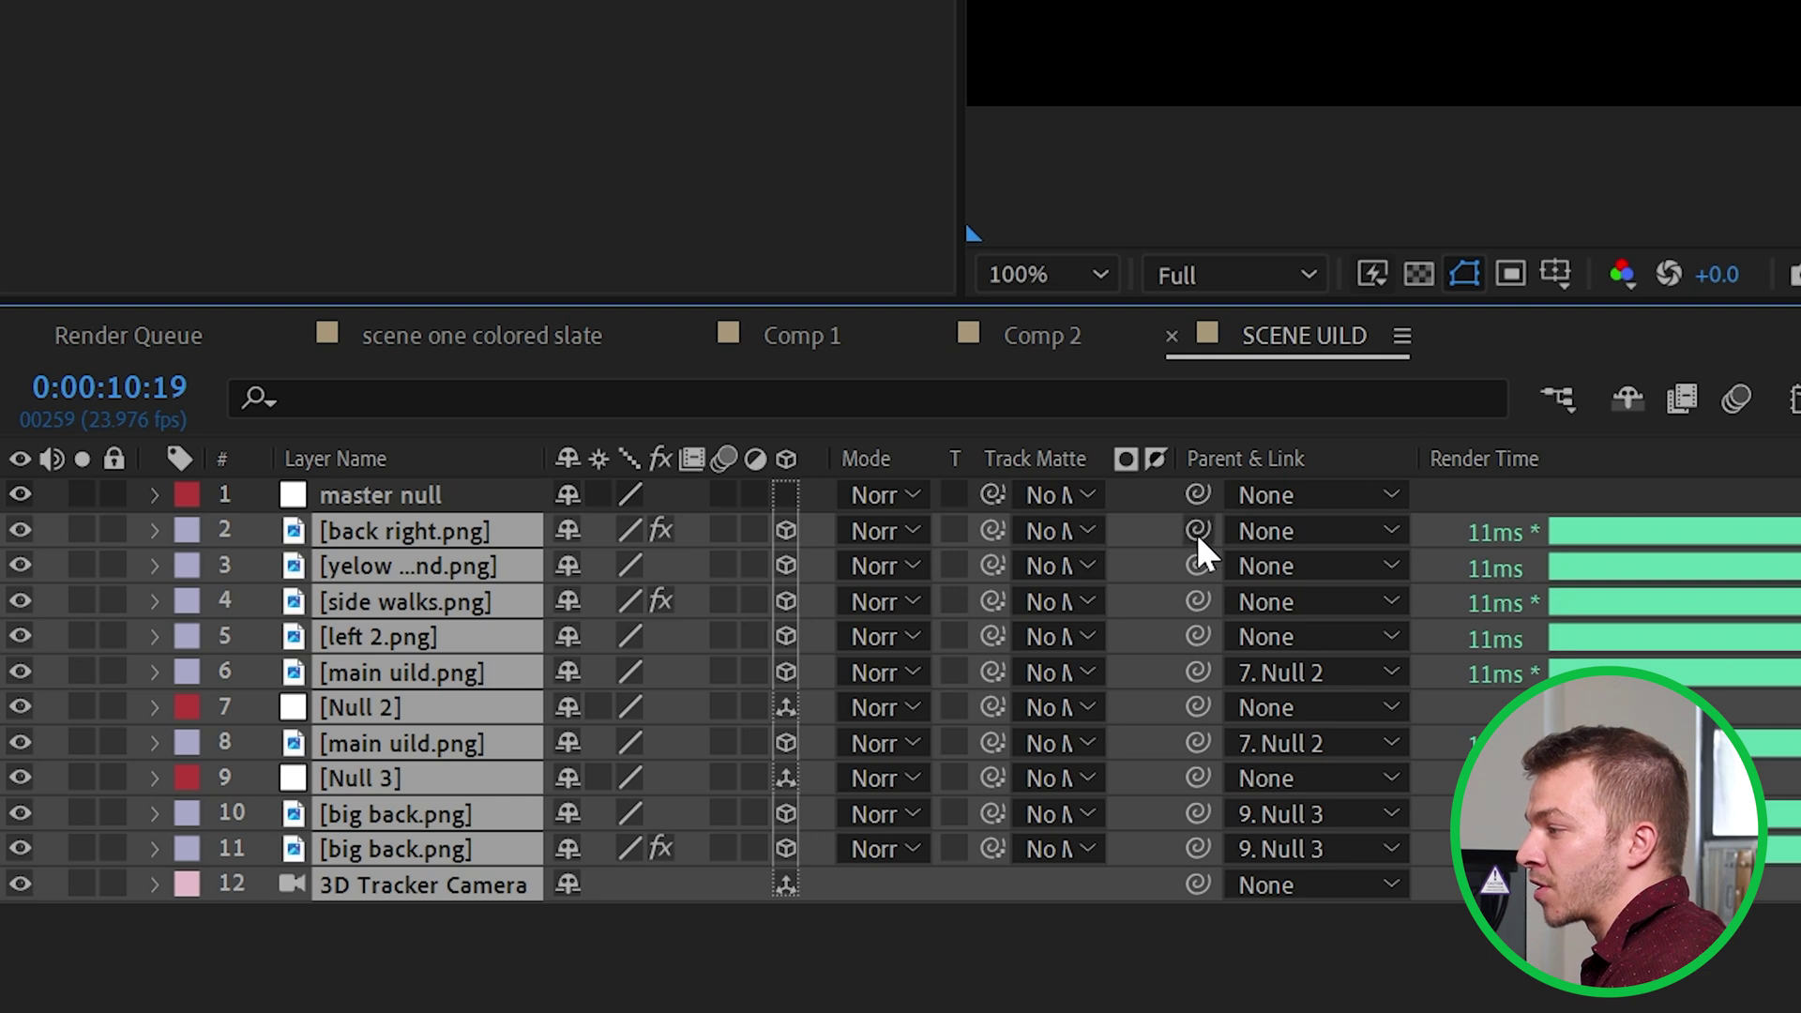
drag(1197, 531, 405, 492)
click(406, 494)
click(786, 494)
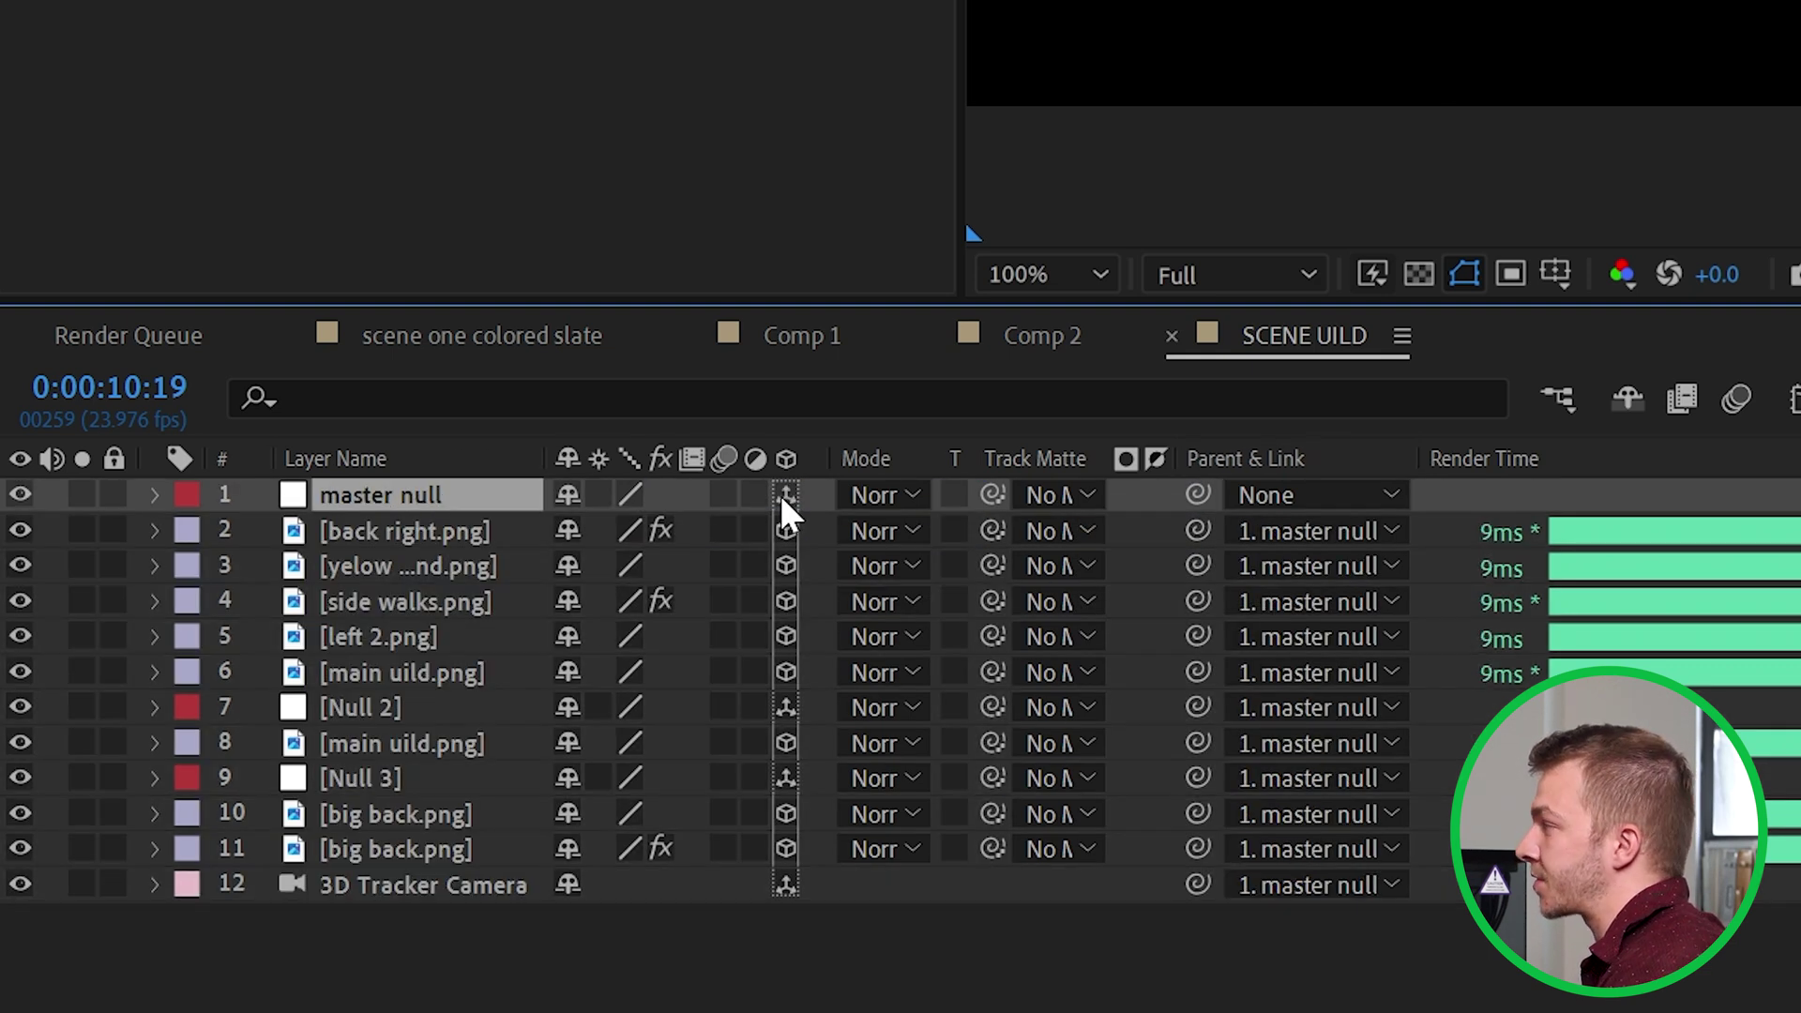
drag(1304, 259, 1291, 259)
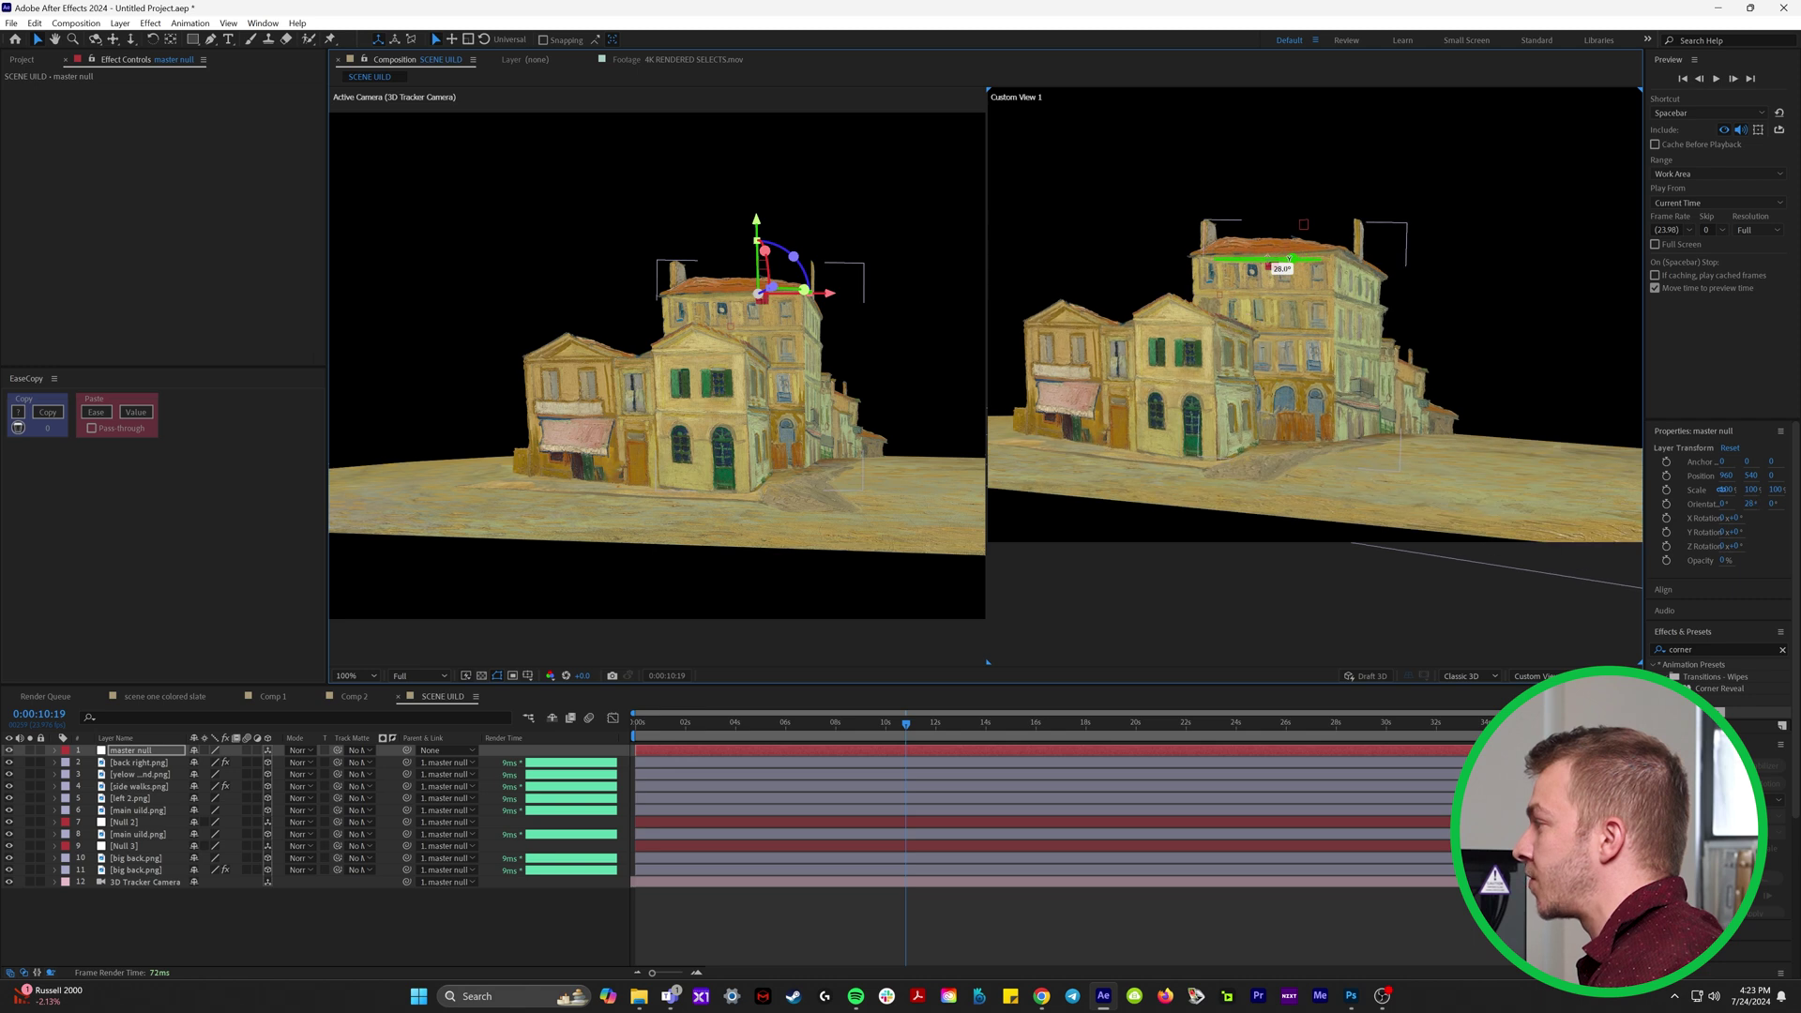
key(ctrl+z)
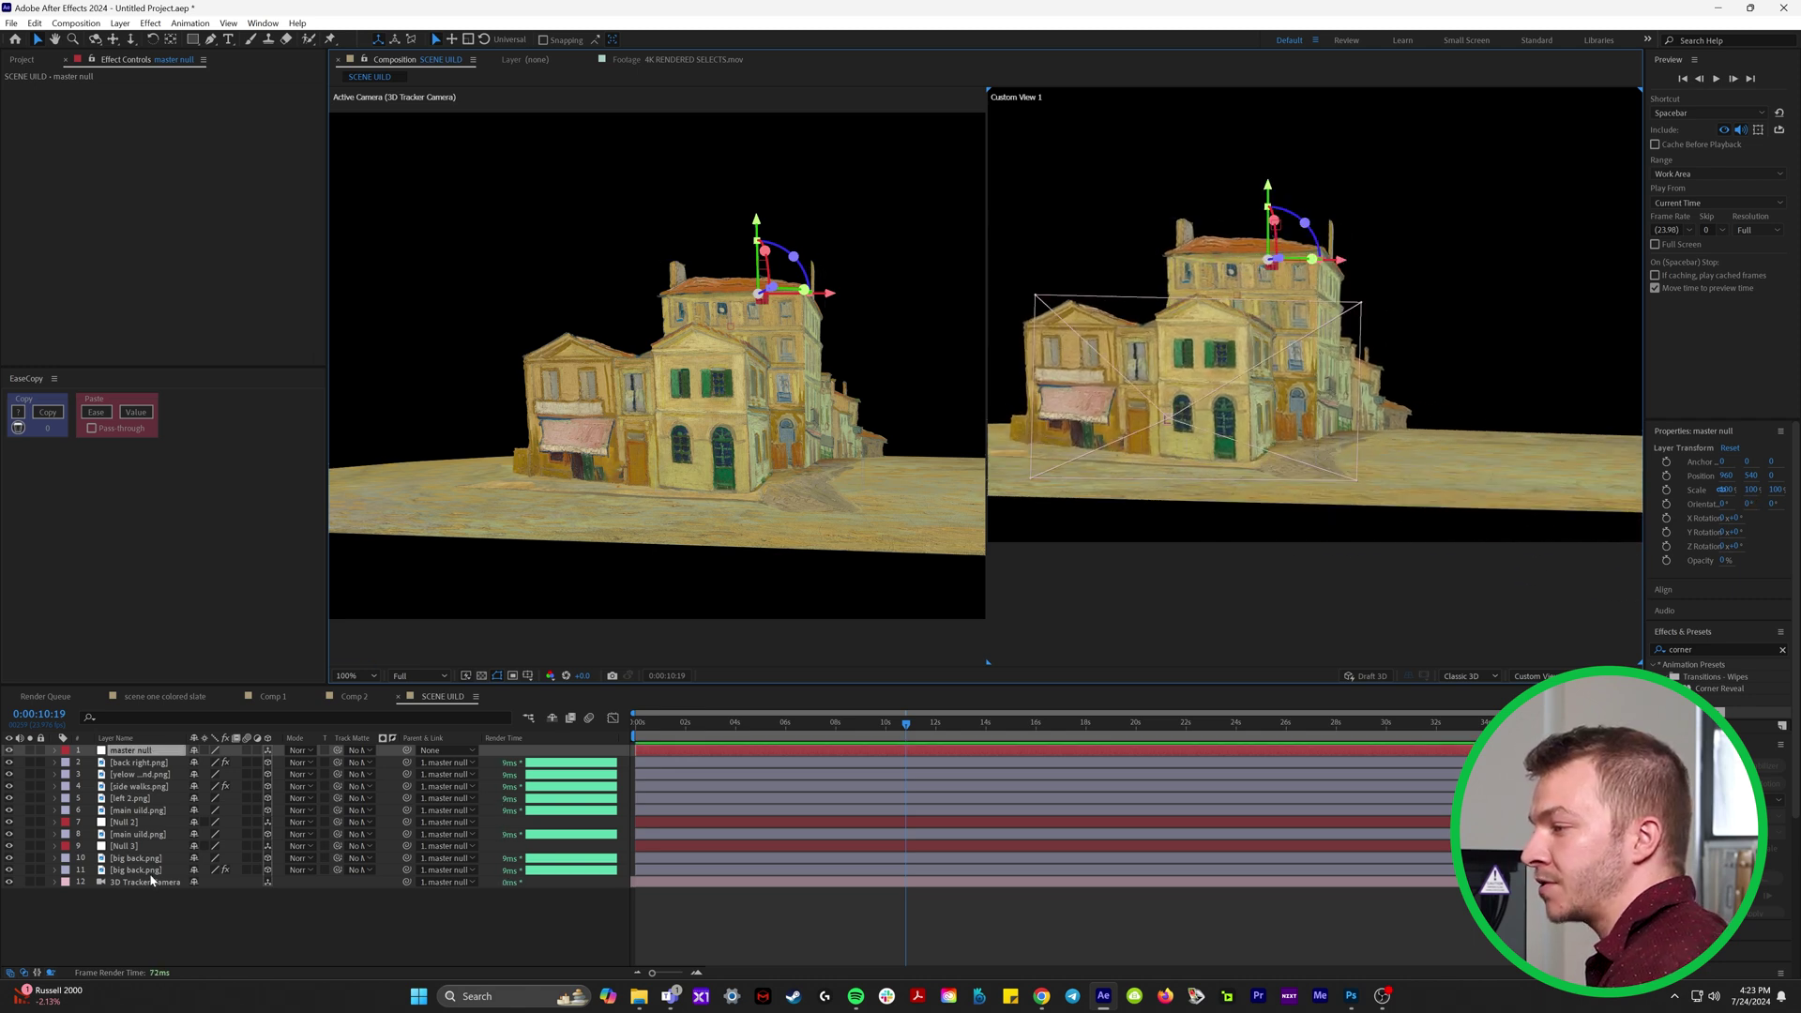
Copy master null and all scene layers except the 3D Tracker Camera into the scene one colored slate composition.
shift+click(150, 876)
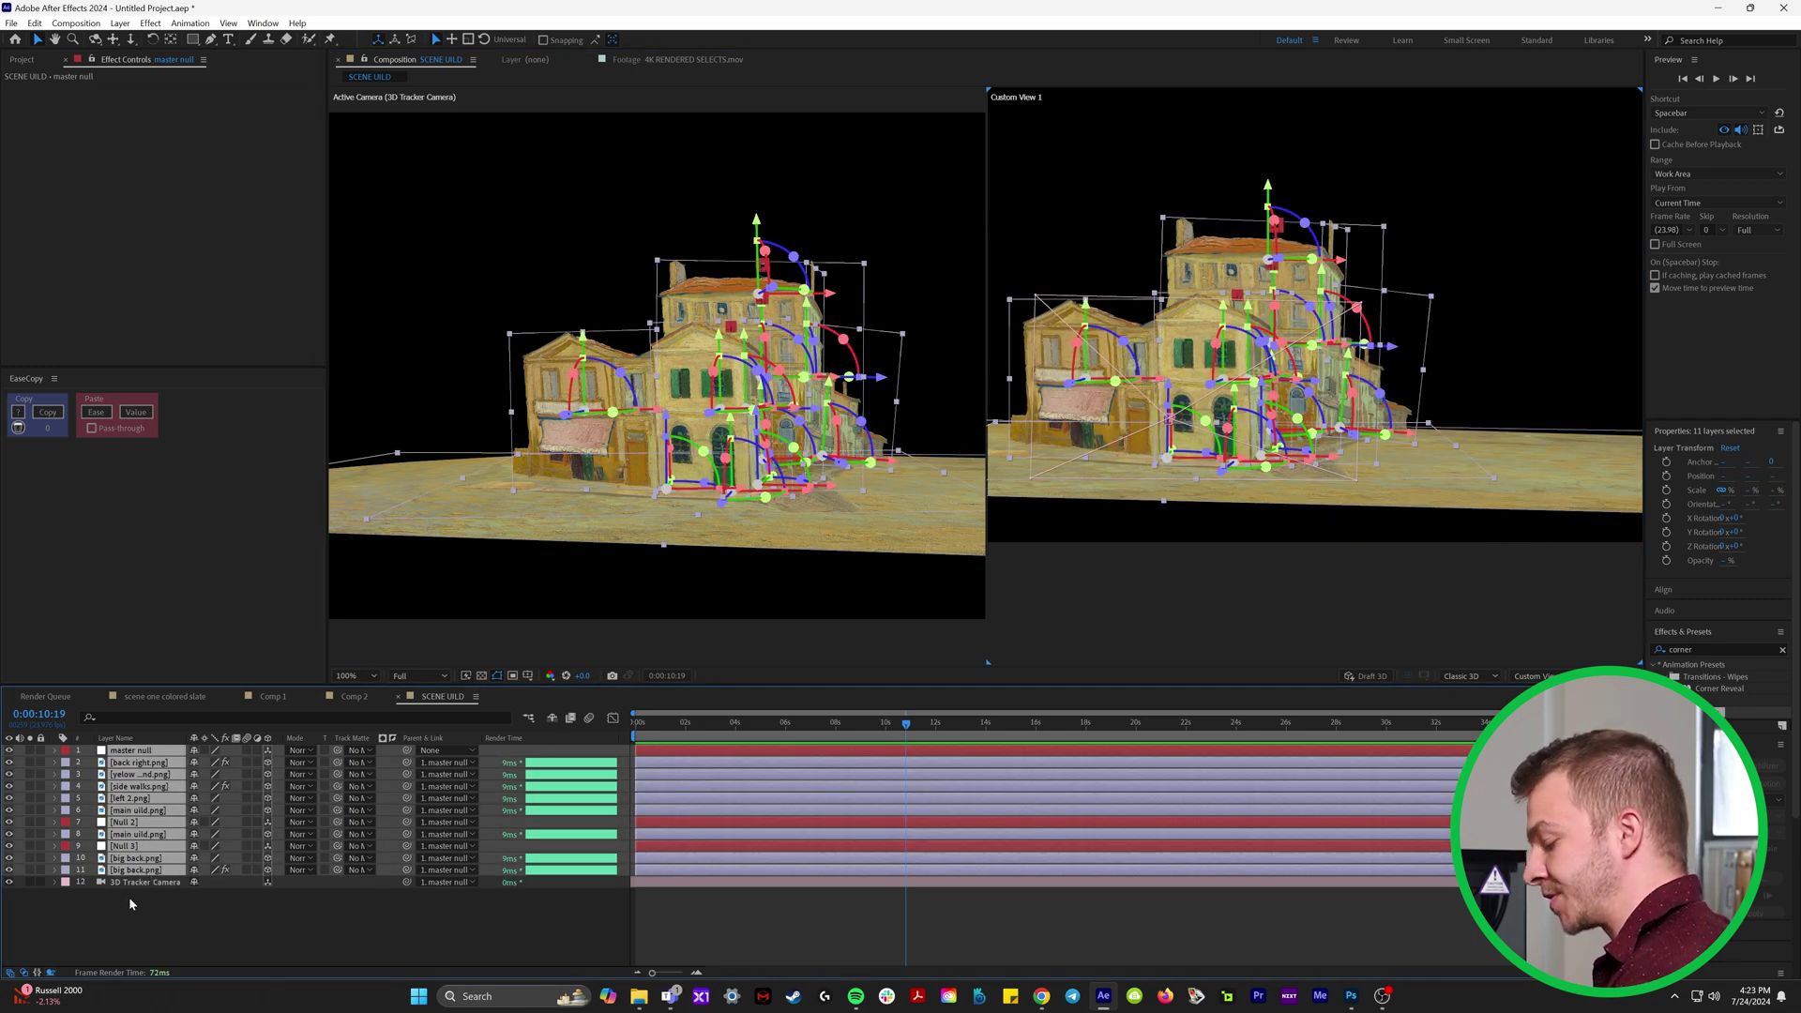
click(355, 697)
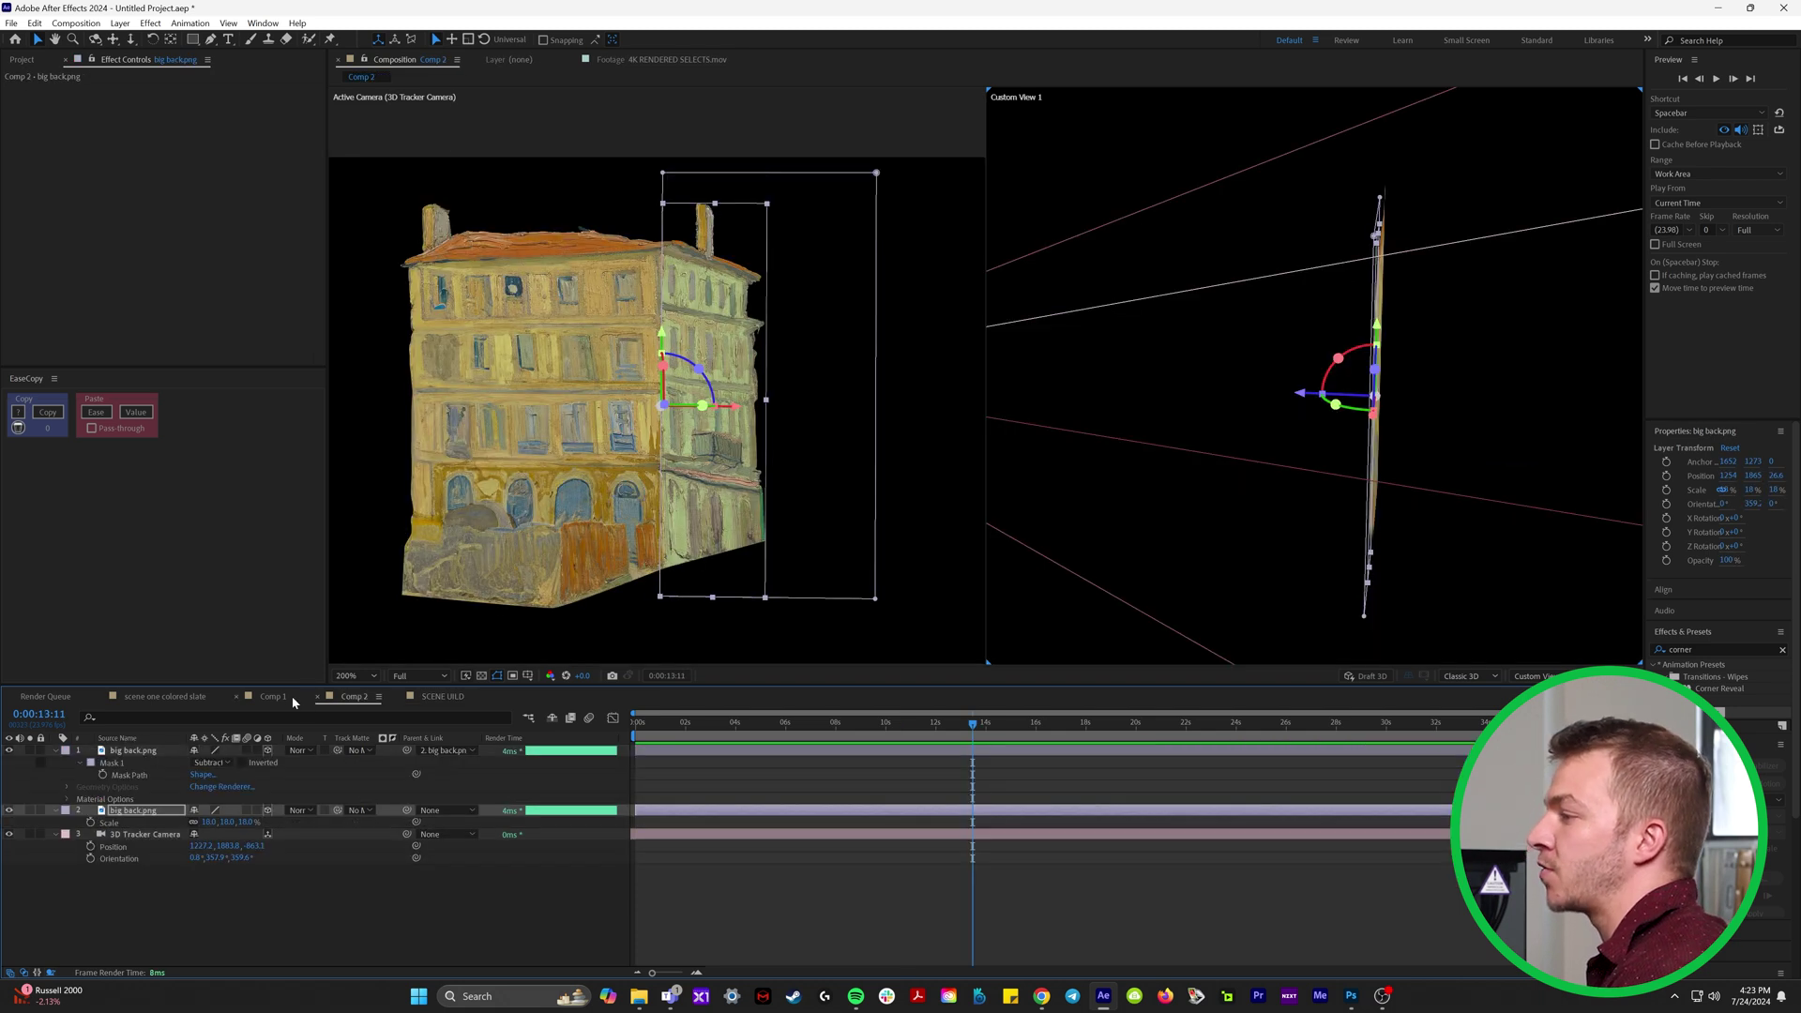
click(274, 697)
click(187, 697)
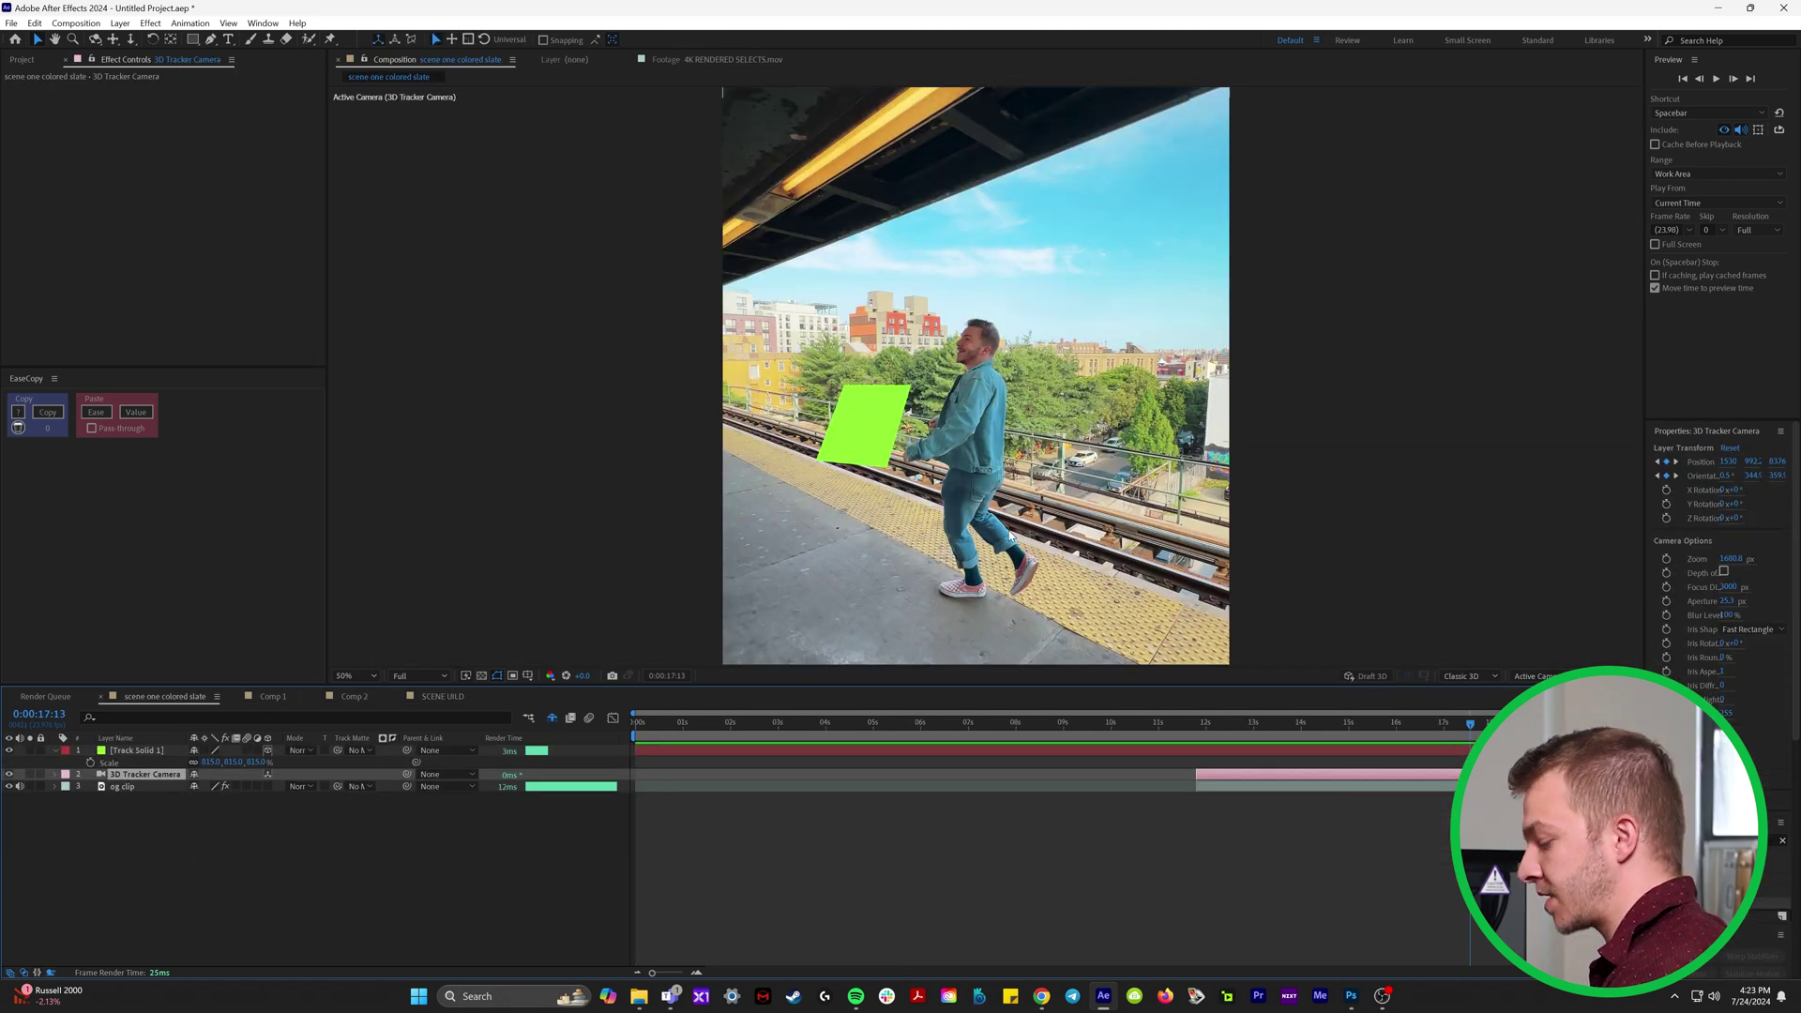
key(ctrl+v)
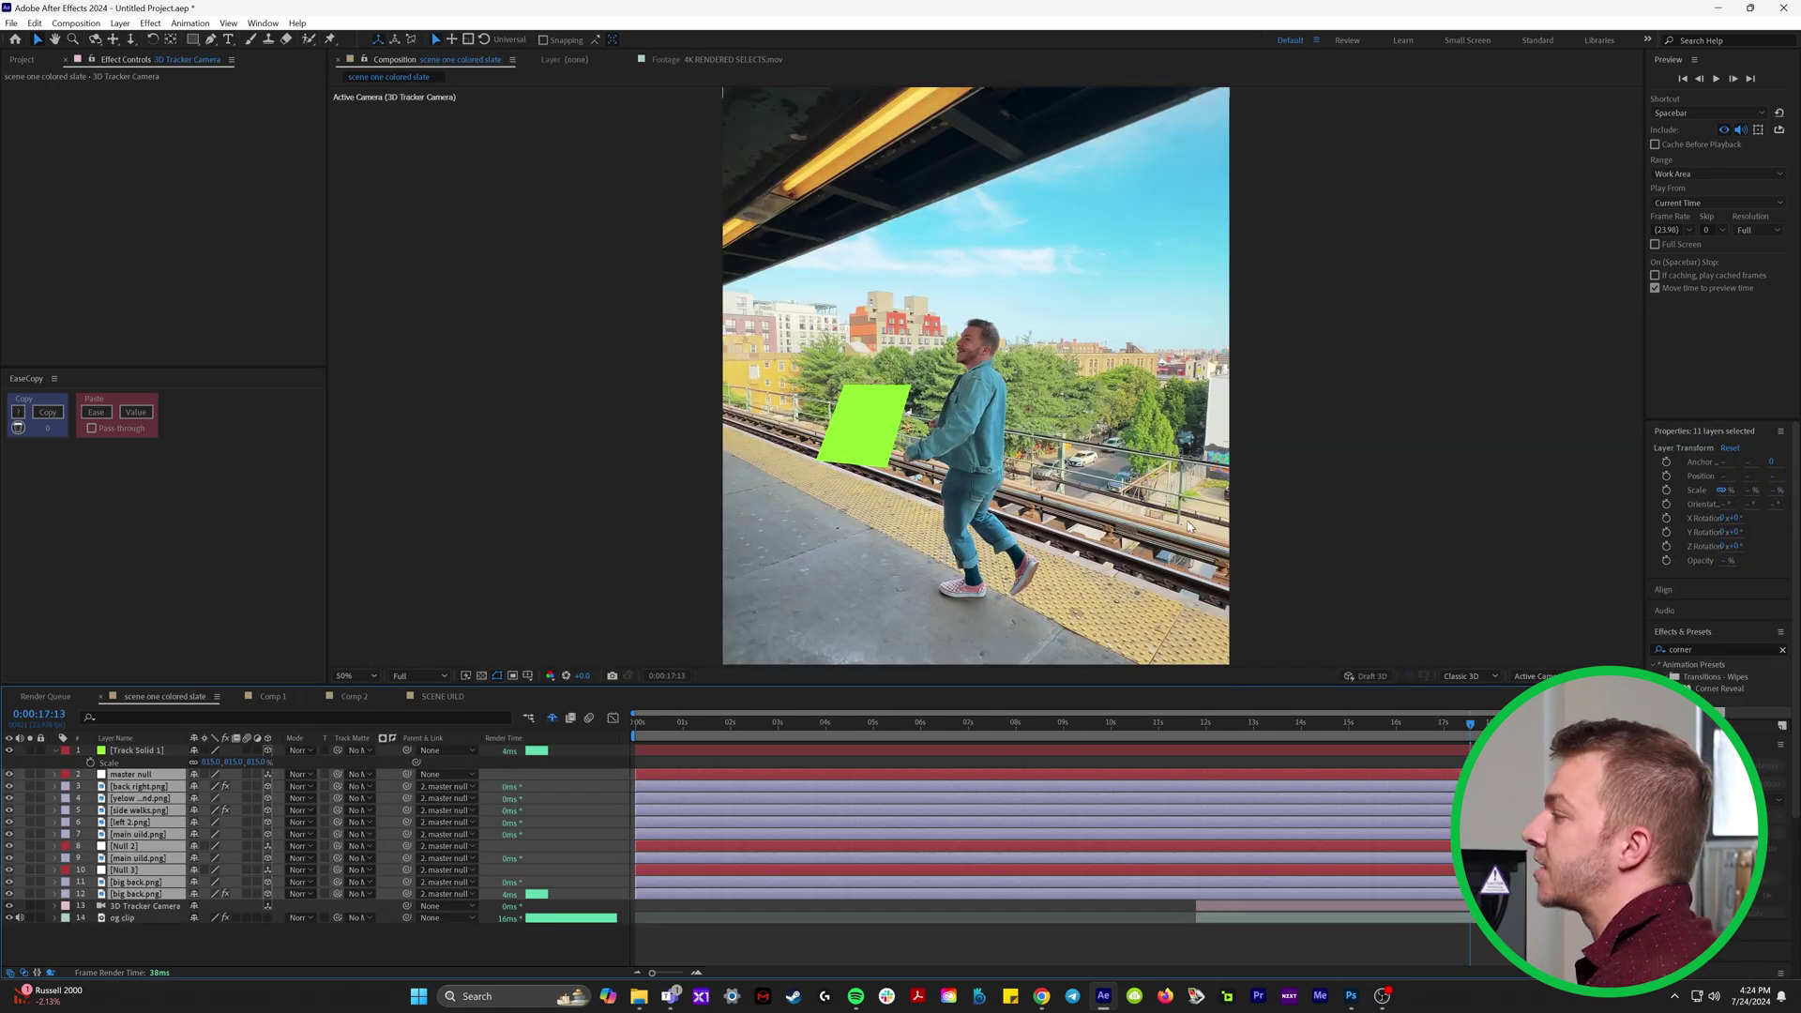
Set the scene one colored slate composition to a two-view layout with a Custom View of the pasted scene.
click(1609, 676)
click(1608, 710)
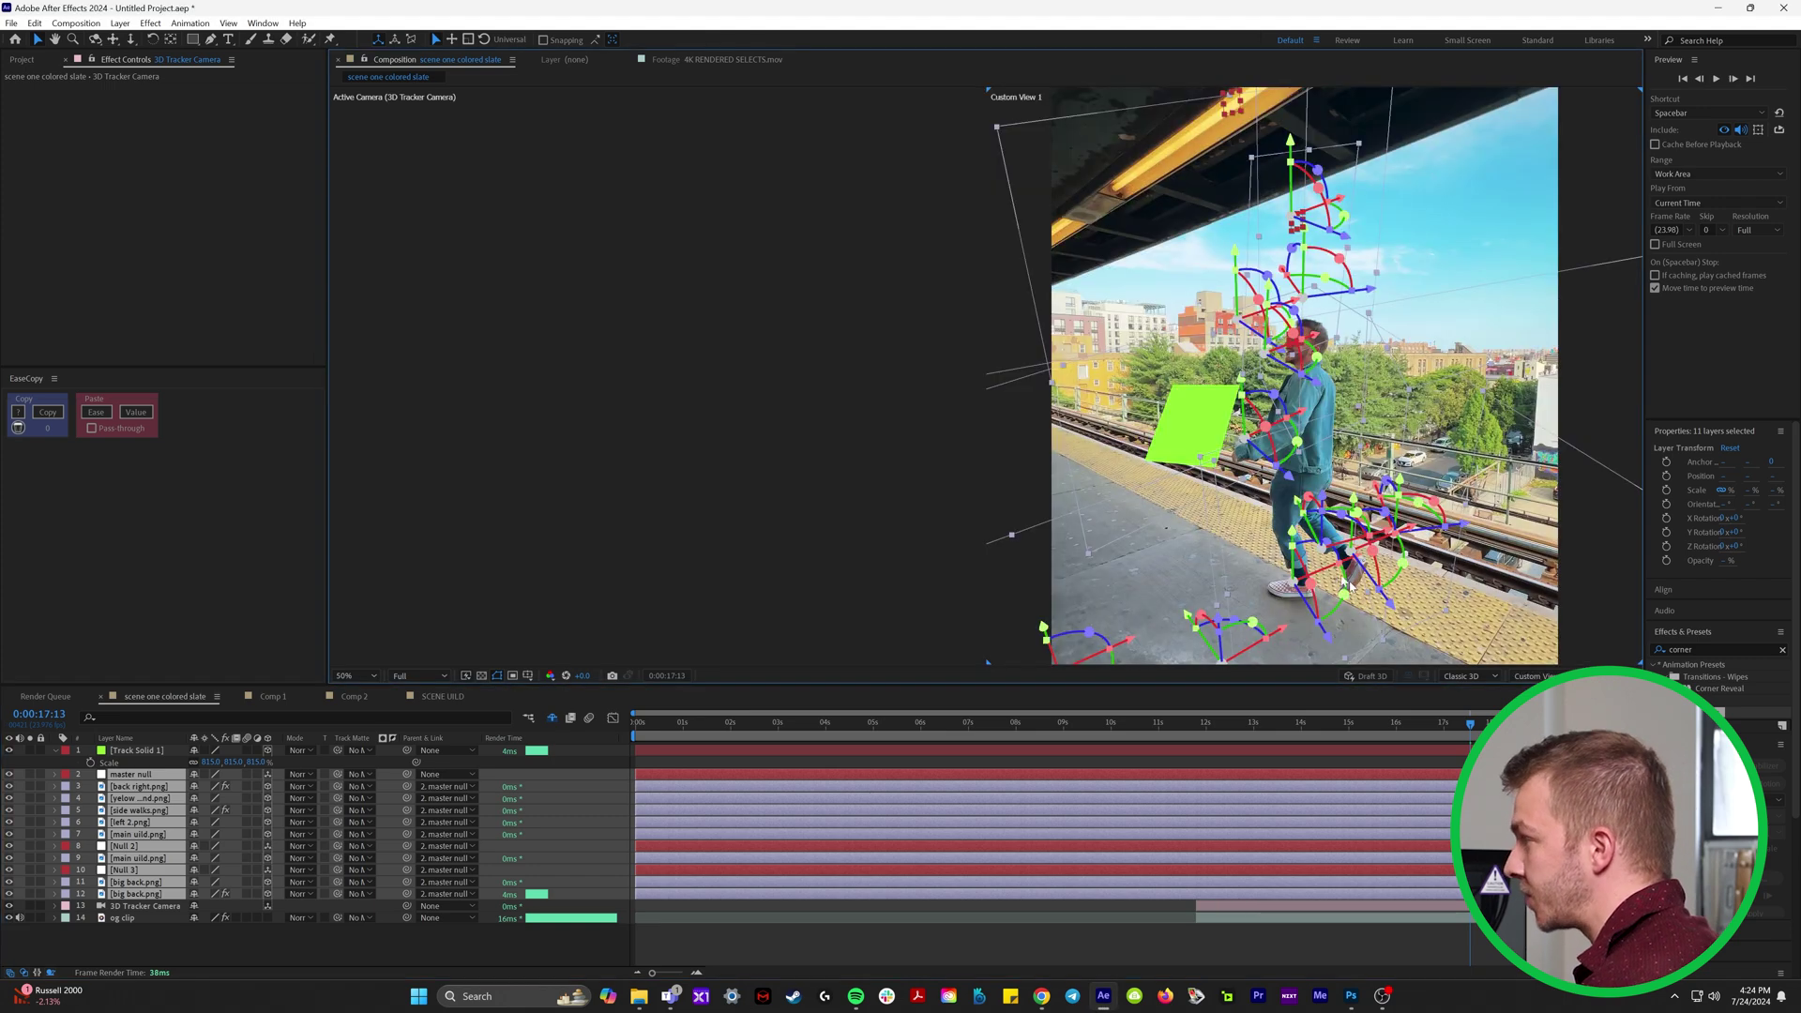
scroll(1222, 355, down, 3)
key(c)
drag(1217, 355, 1285, 316)
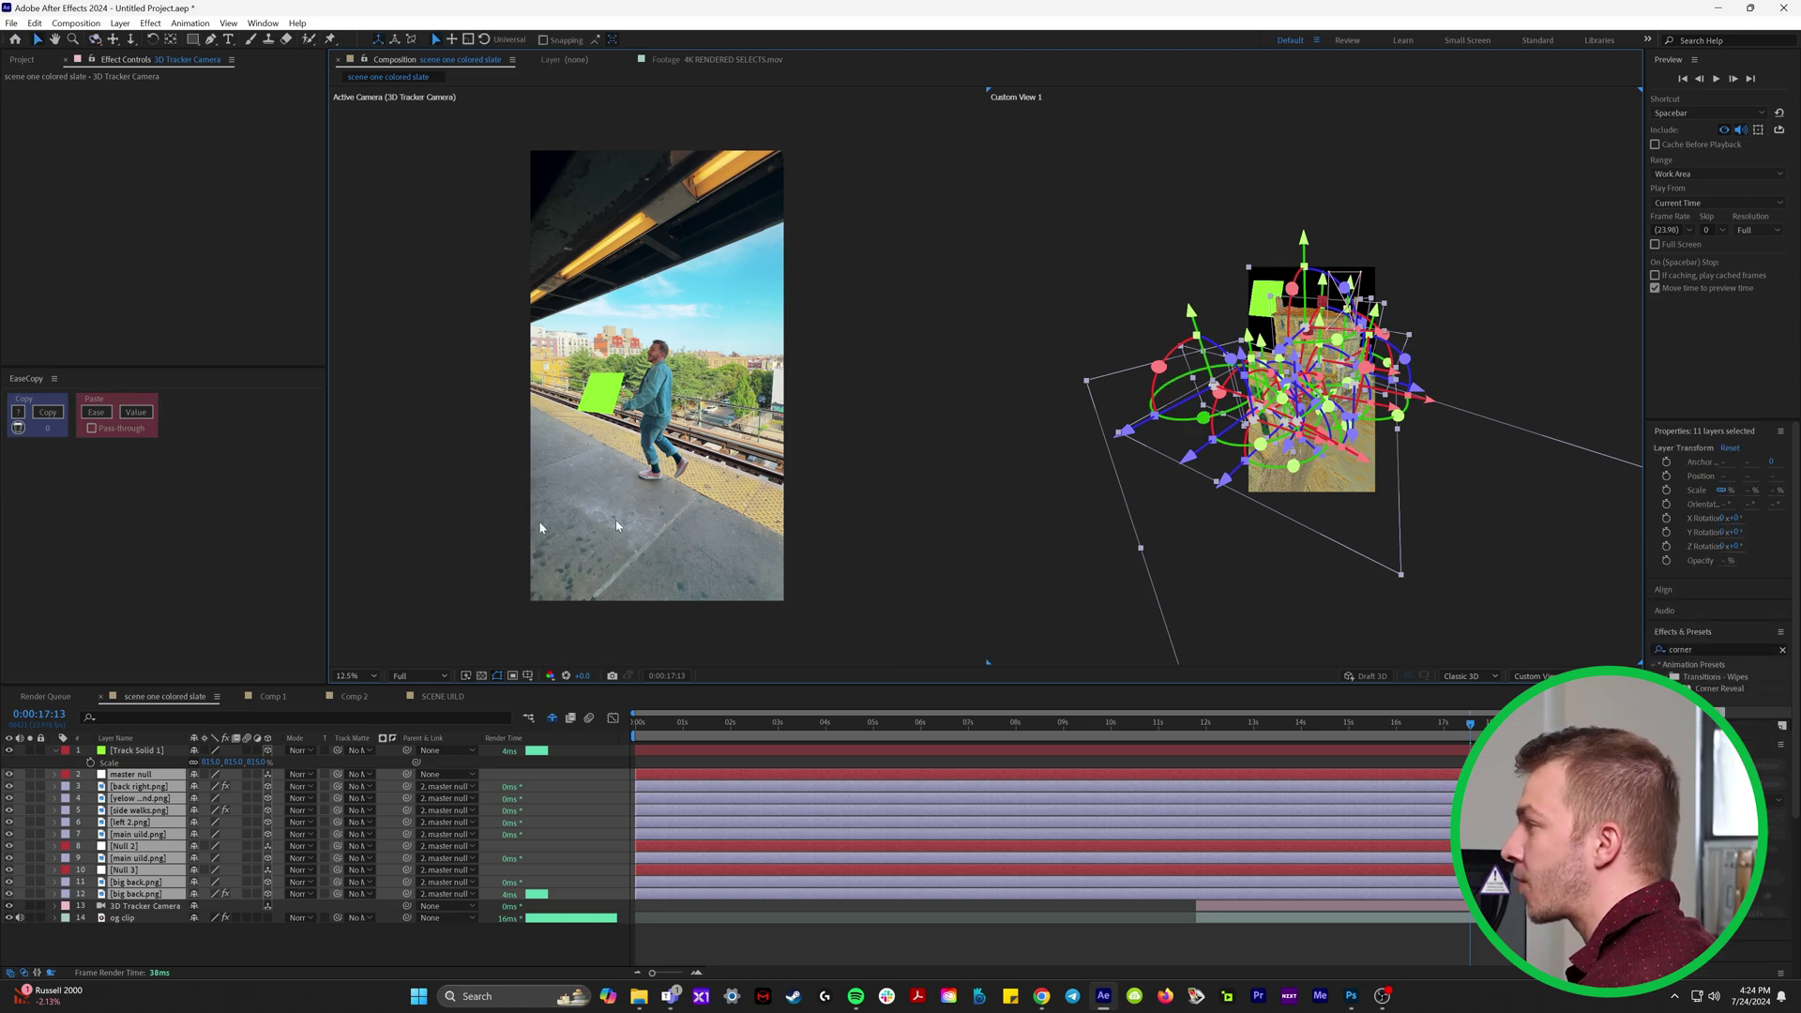
Turn master null and push it far back in depth near the green track solid, to about X -38567 and Z 64440.
click(139, 751)
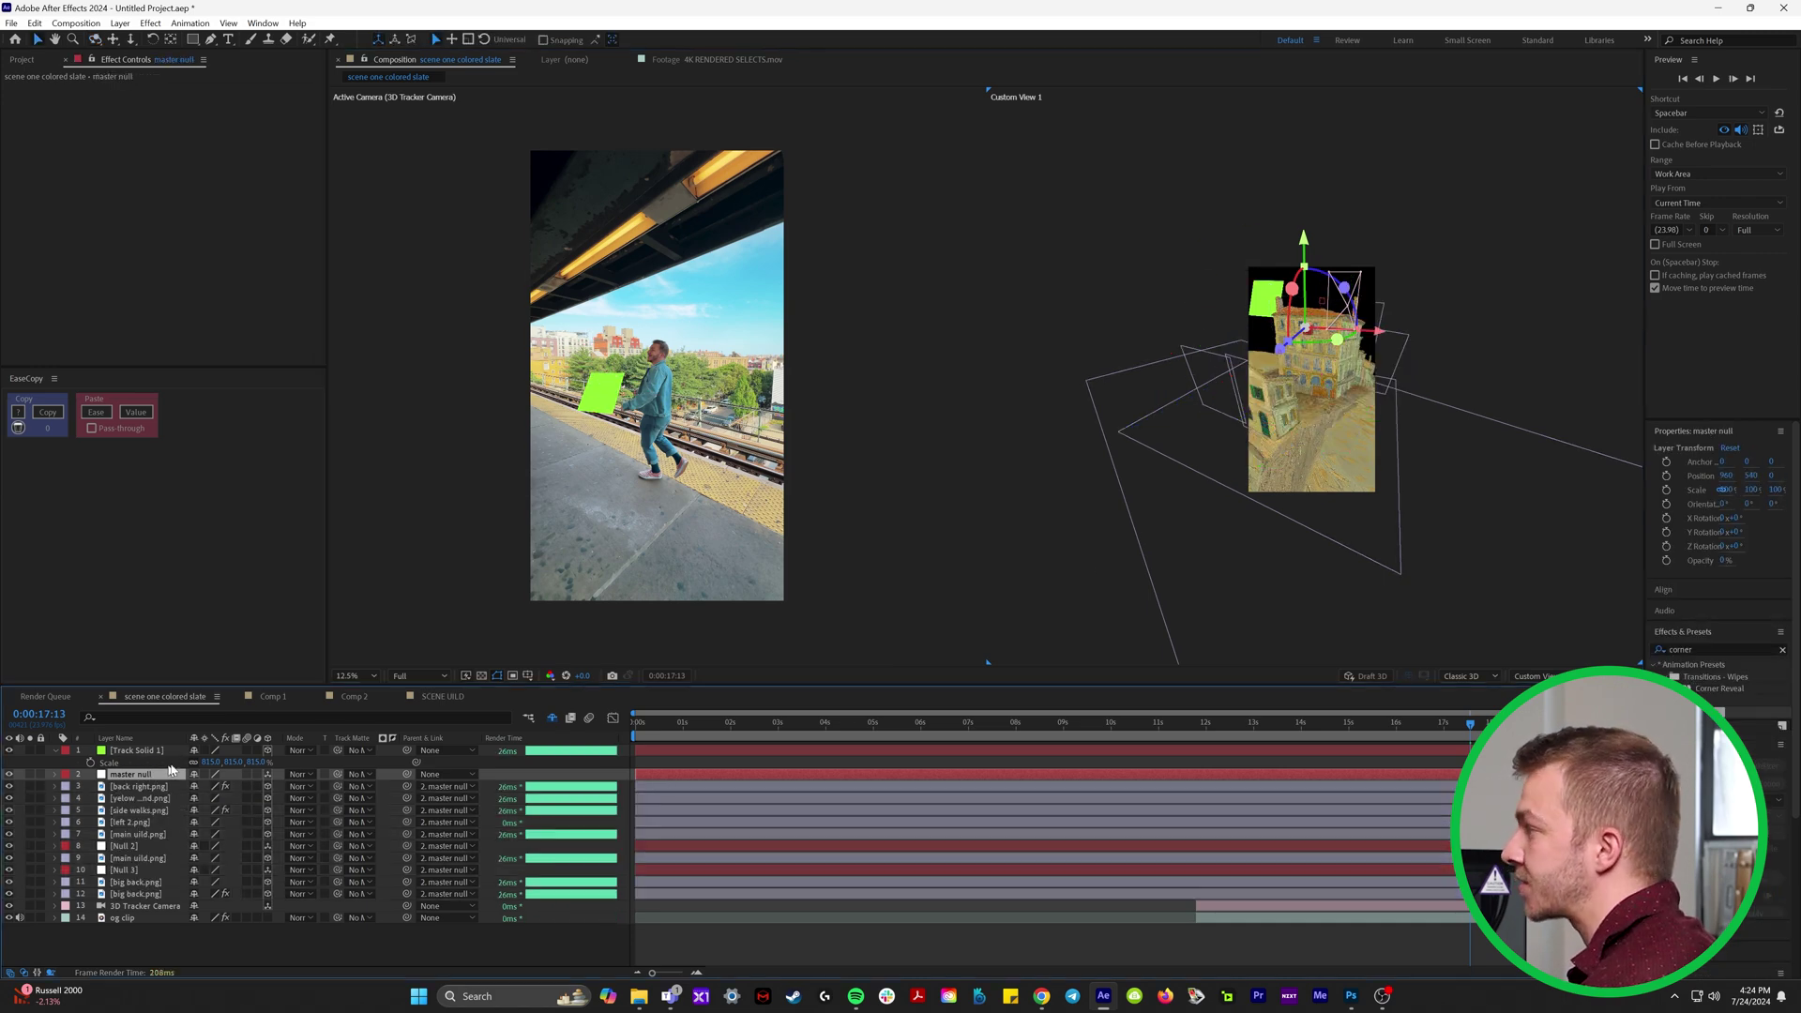
drag(1269, 353, 1338, 300)
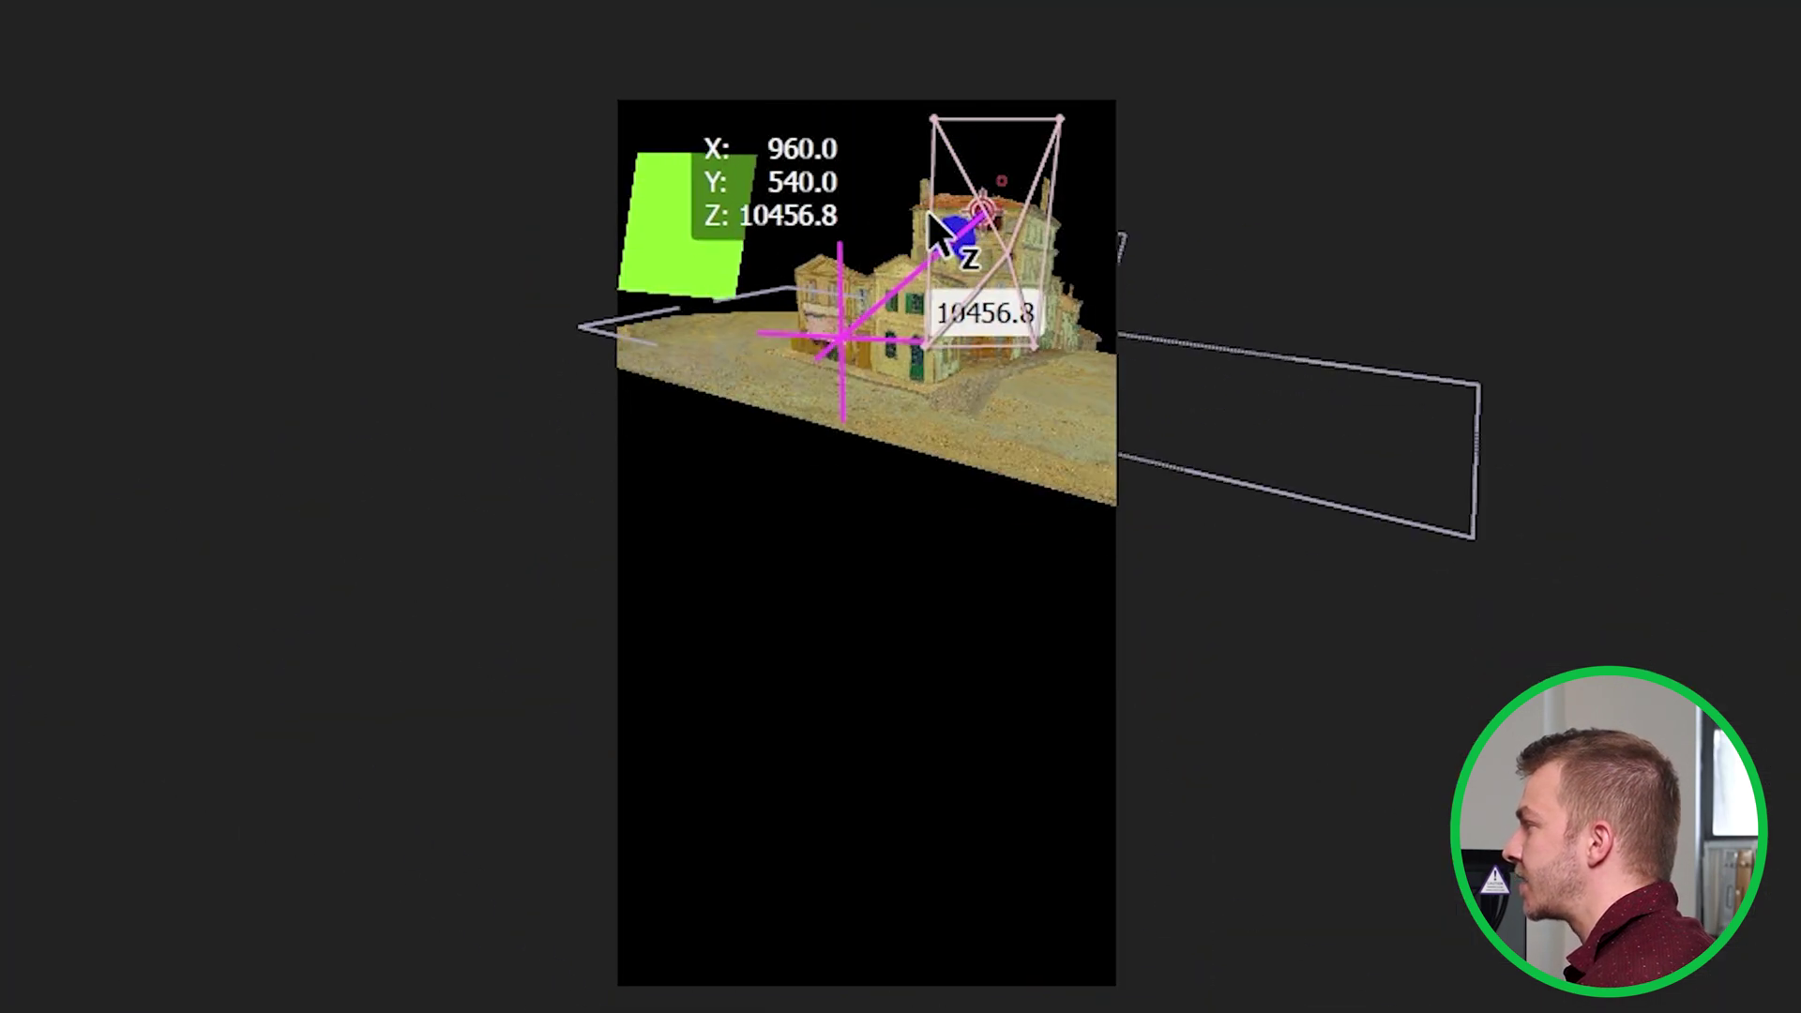
mouse_move(1047, 380)
mouse_down()
mouse_move(997, 385)
mouse_move(1049, 369)
mouse_move(1060, 384)
mouse_up()
drag(1197, 450, 1097, 449)
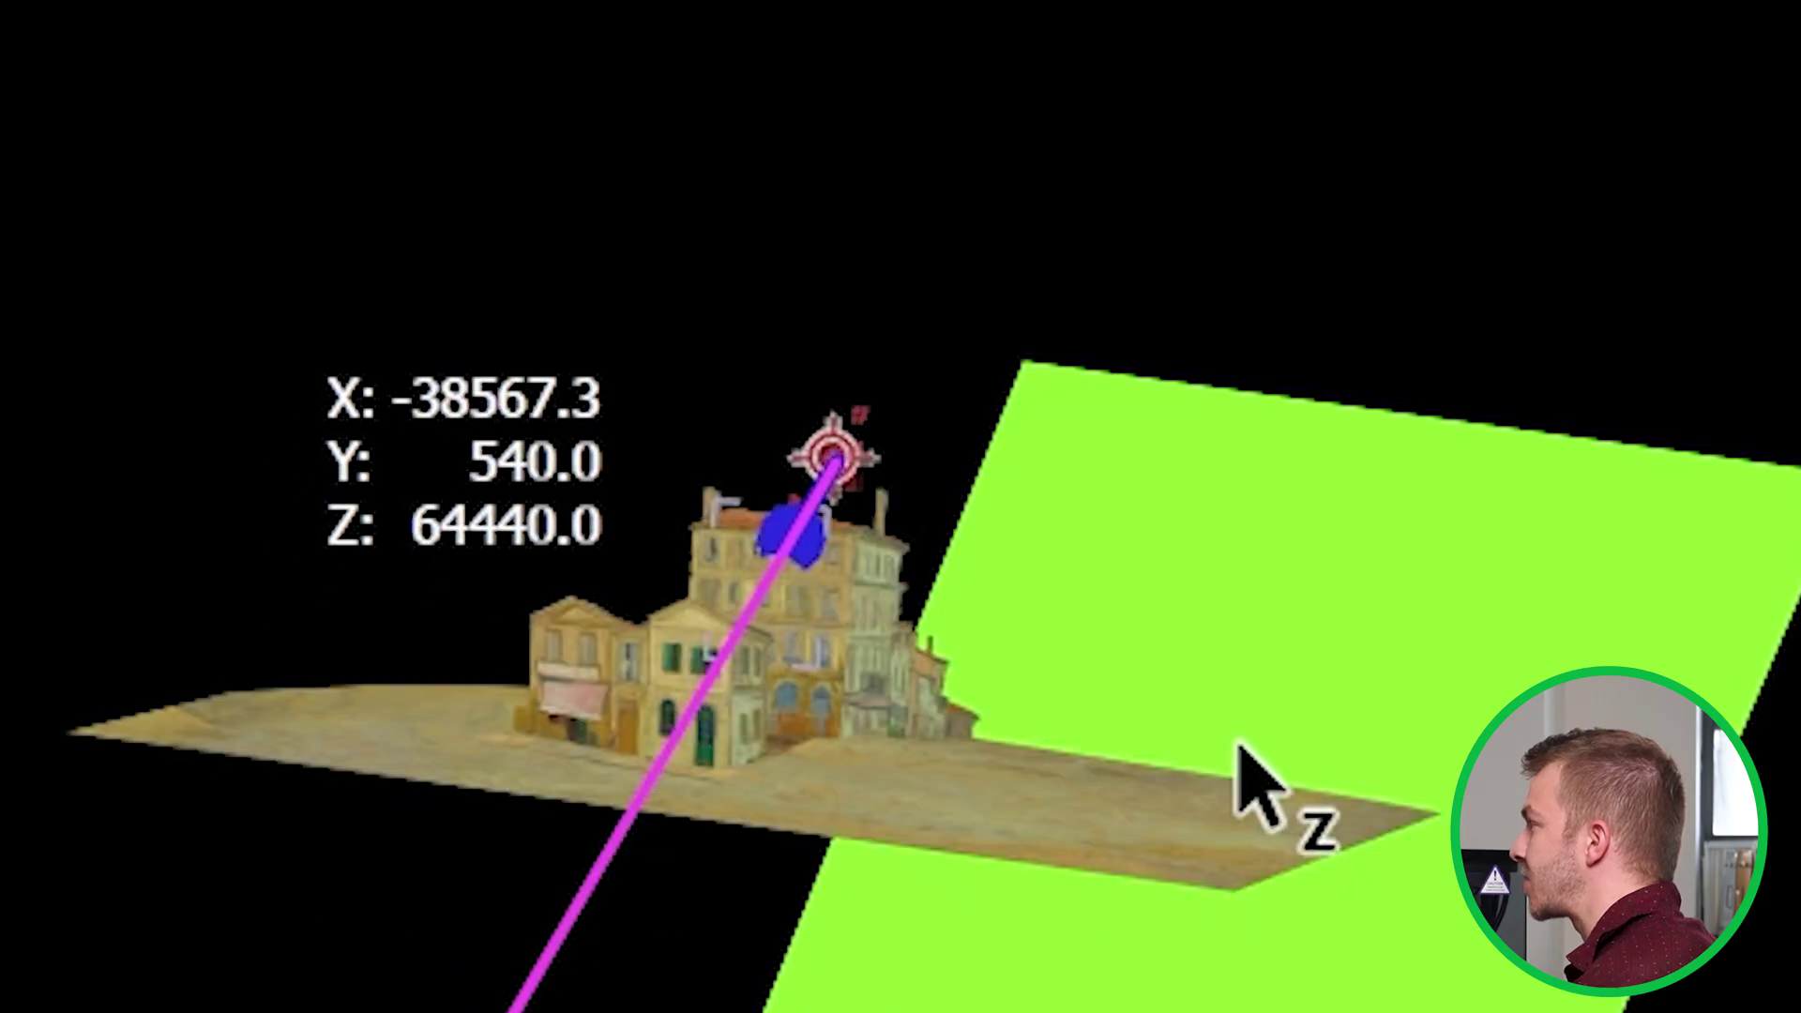
drag(1238, 743, 1279, 764)
mouse_move(1093, 553)
mouse_down()
mouse_move(1128, 542)
mouse_move(1069, 561)
mouse_up()
Scale up master null until the painted houses and ground fill the background beyond the train tracks.
scroll(825, 423, down, 1)
scroll(629, 394, up, 2)
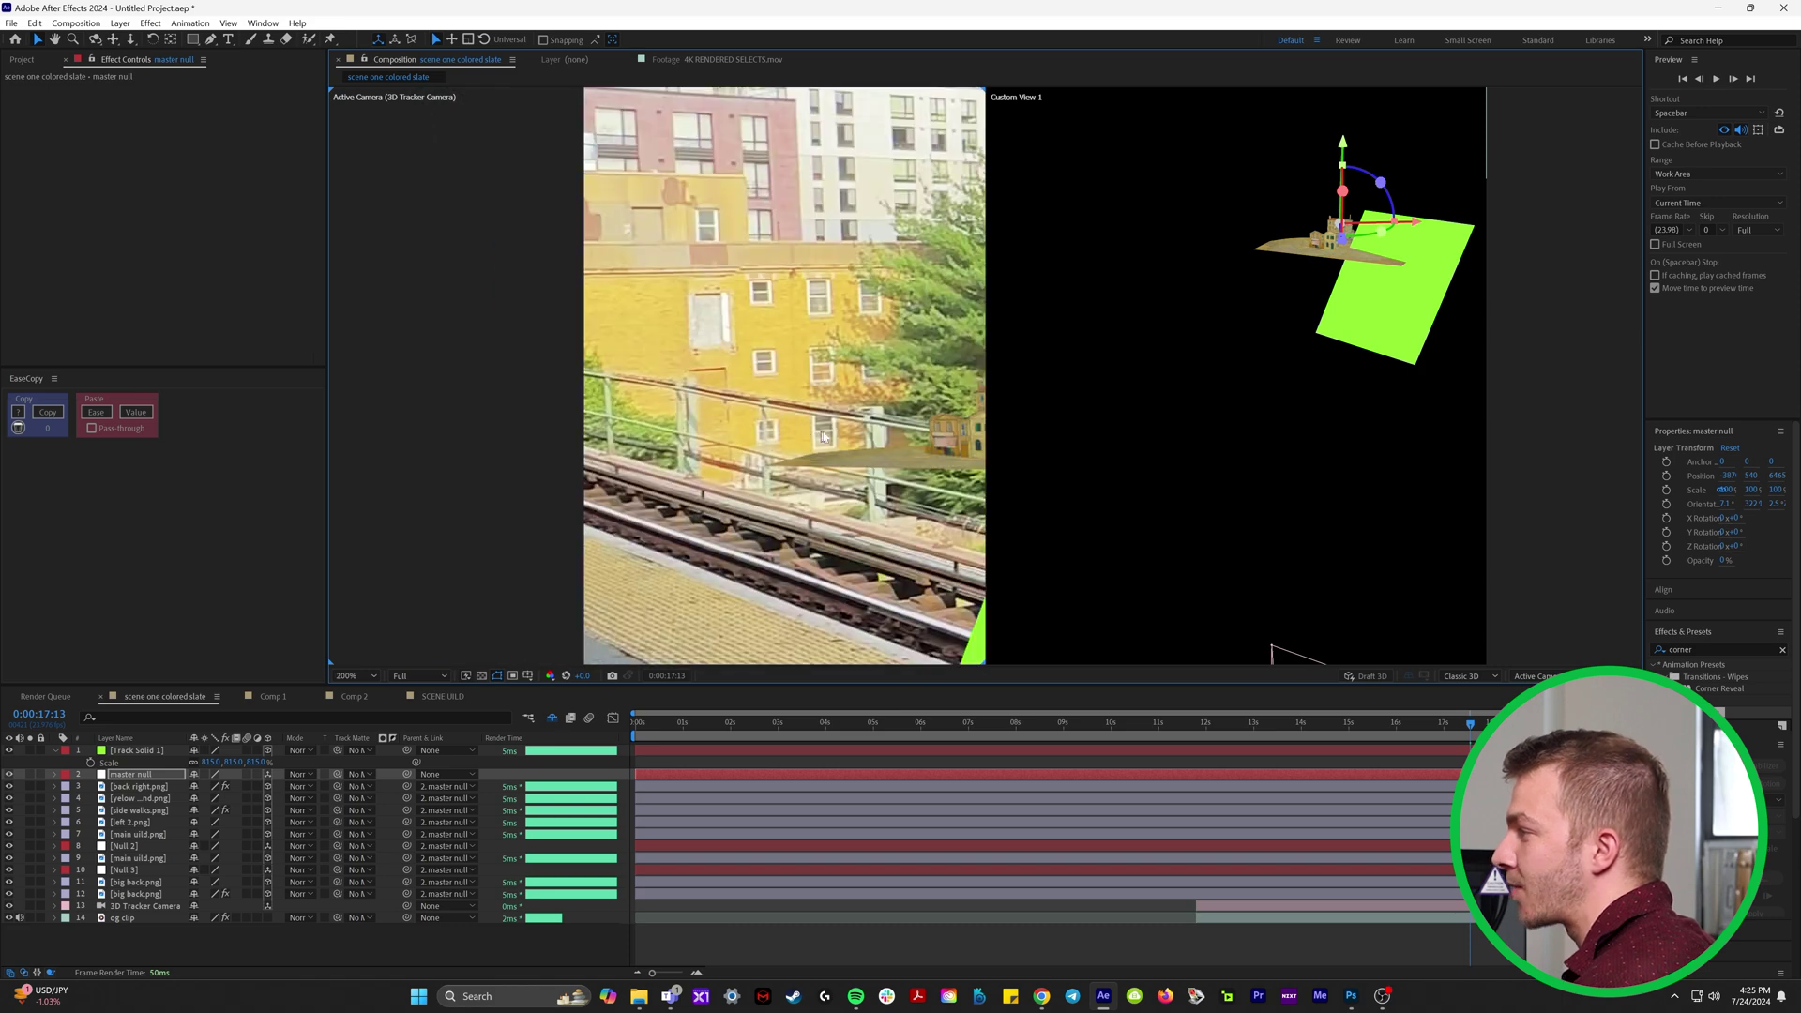
drag(971, 451, 600, 405)
scroll(619, 398, down, 3)
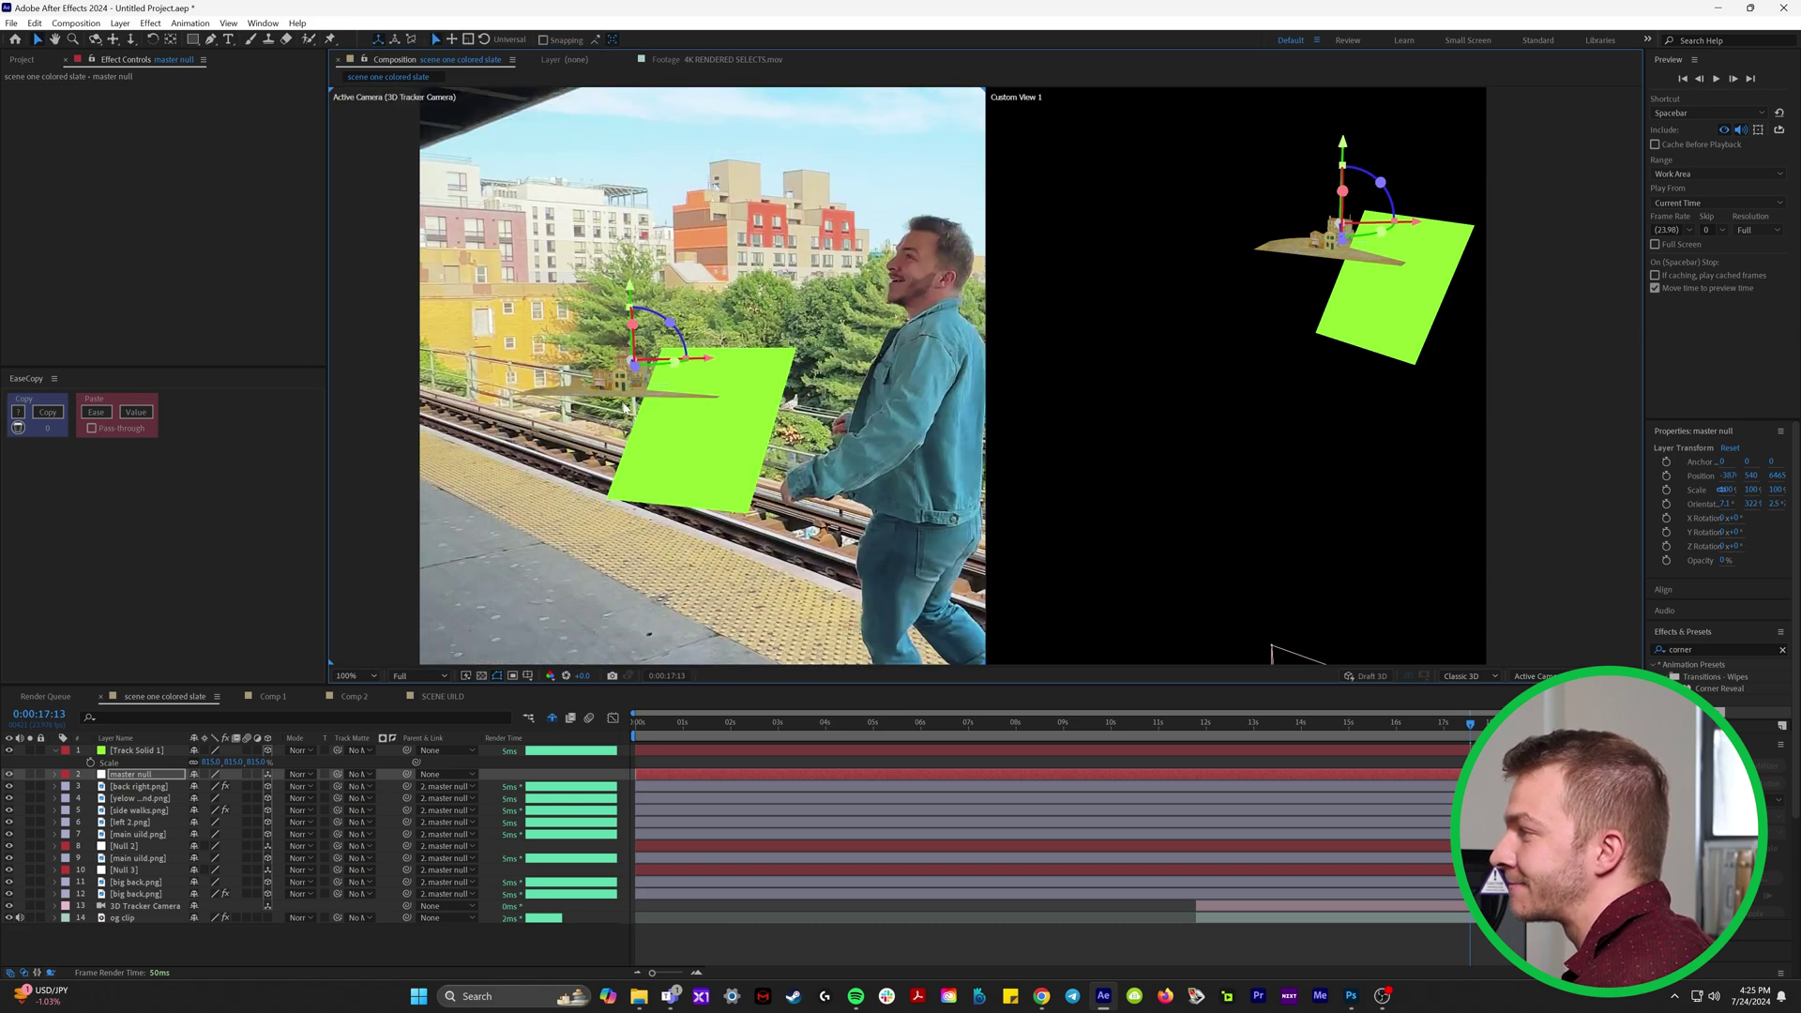
key(s)
drag(362, 787, 739, 394)
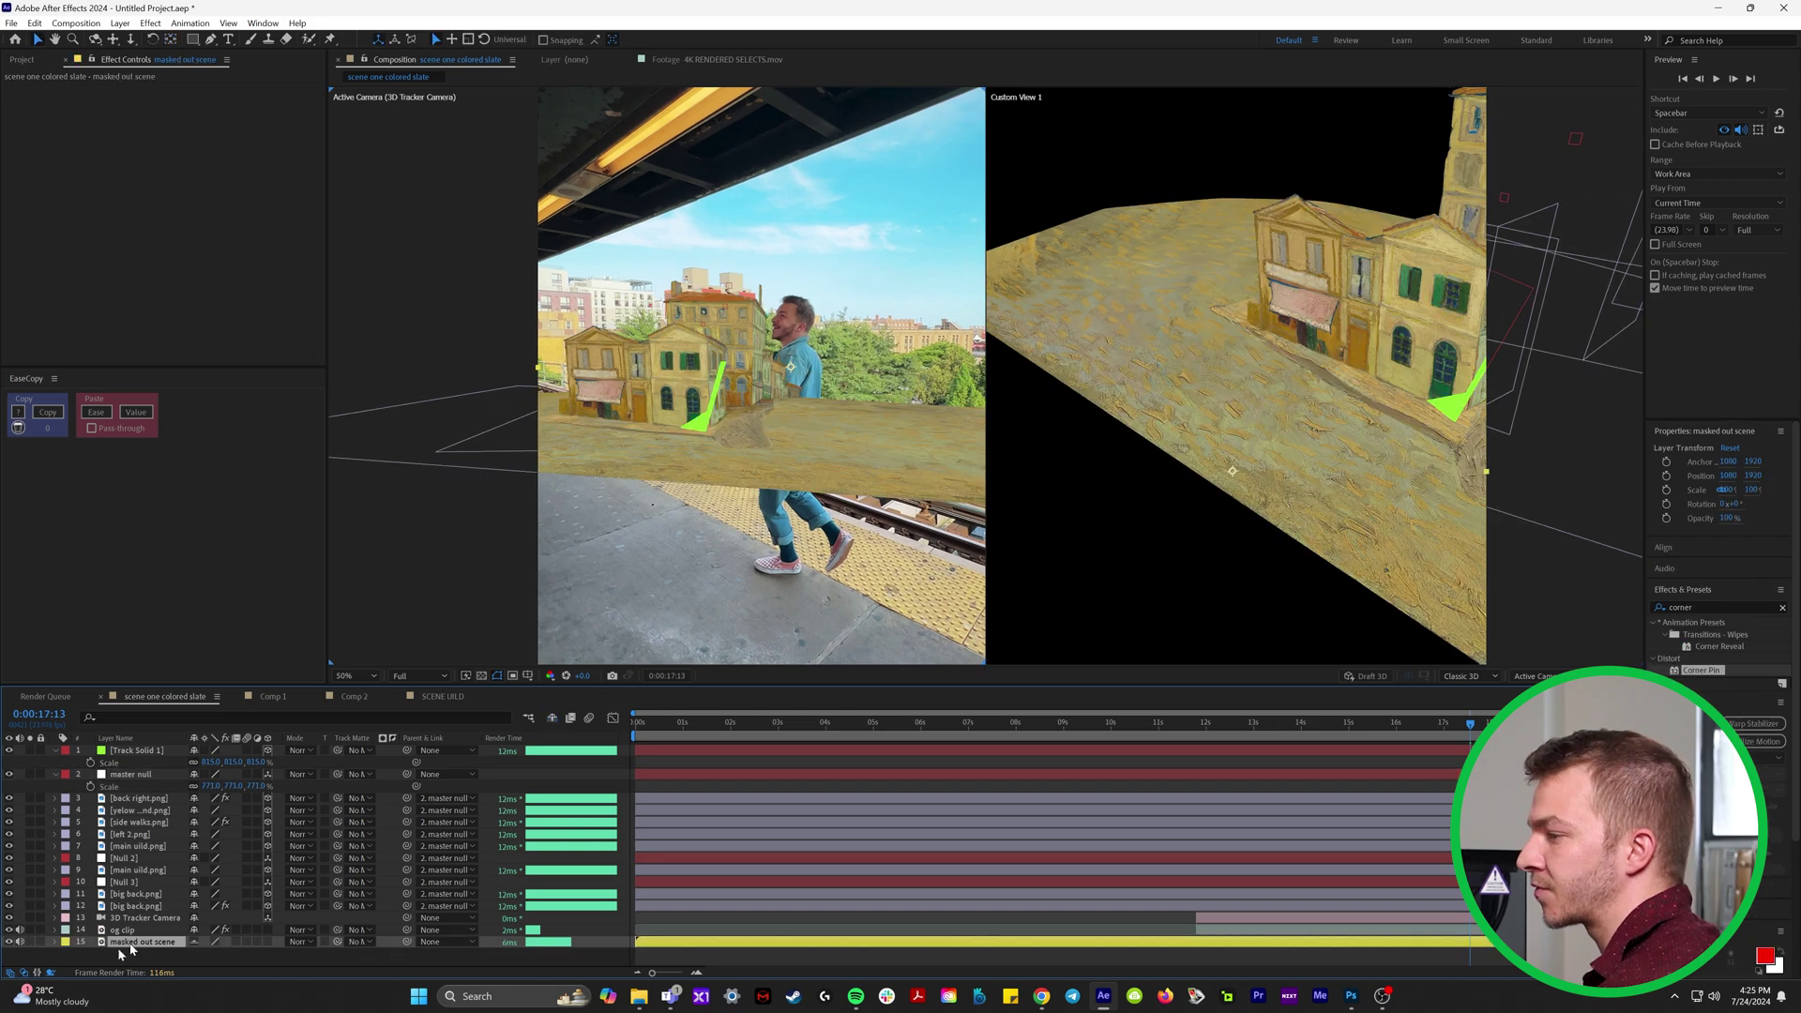
Solo the masked out scene layer and scrub through its frames to examine the cut-out man and platform.
click(30, 941)
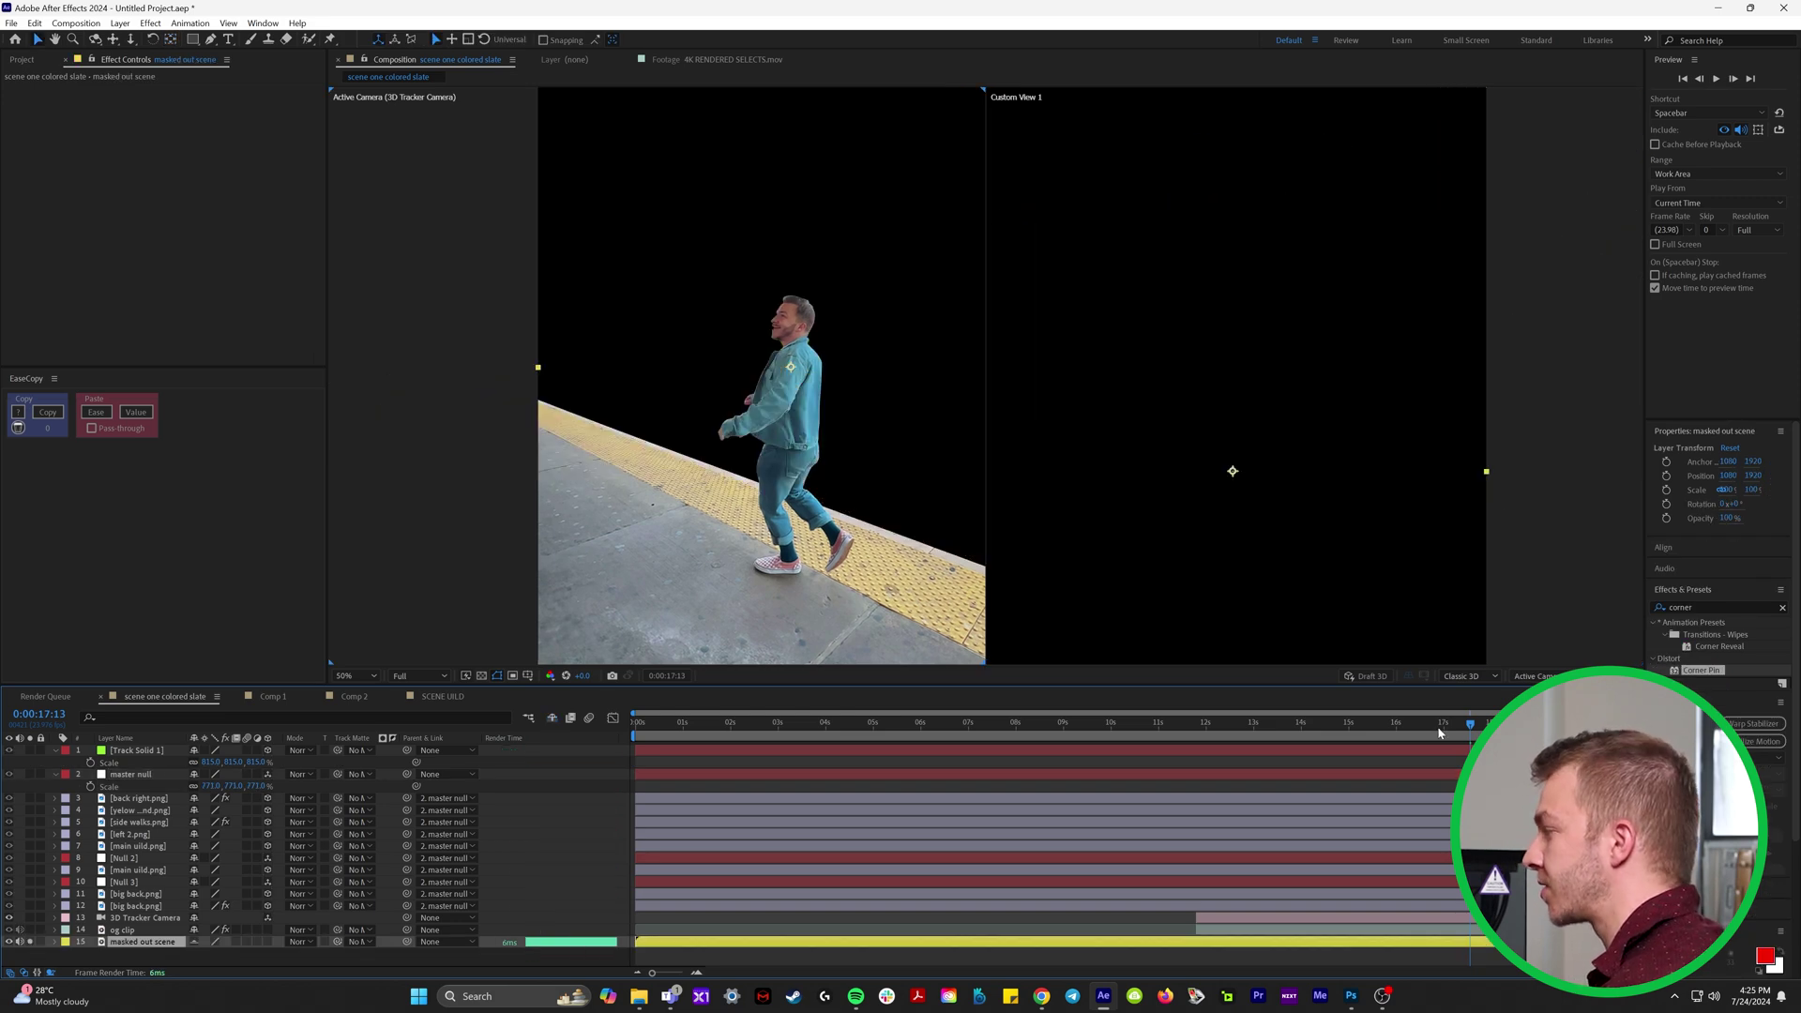
drag(1439, 733, 1351, 739)
key(comma)
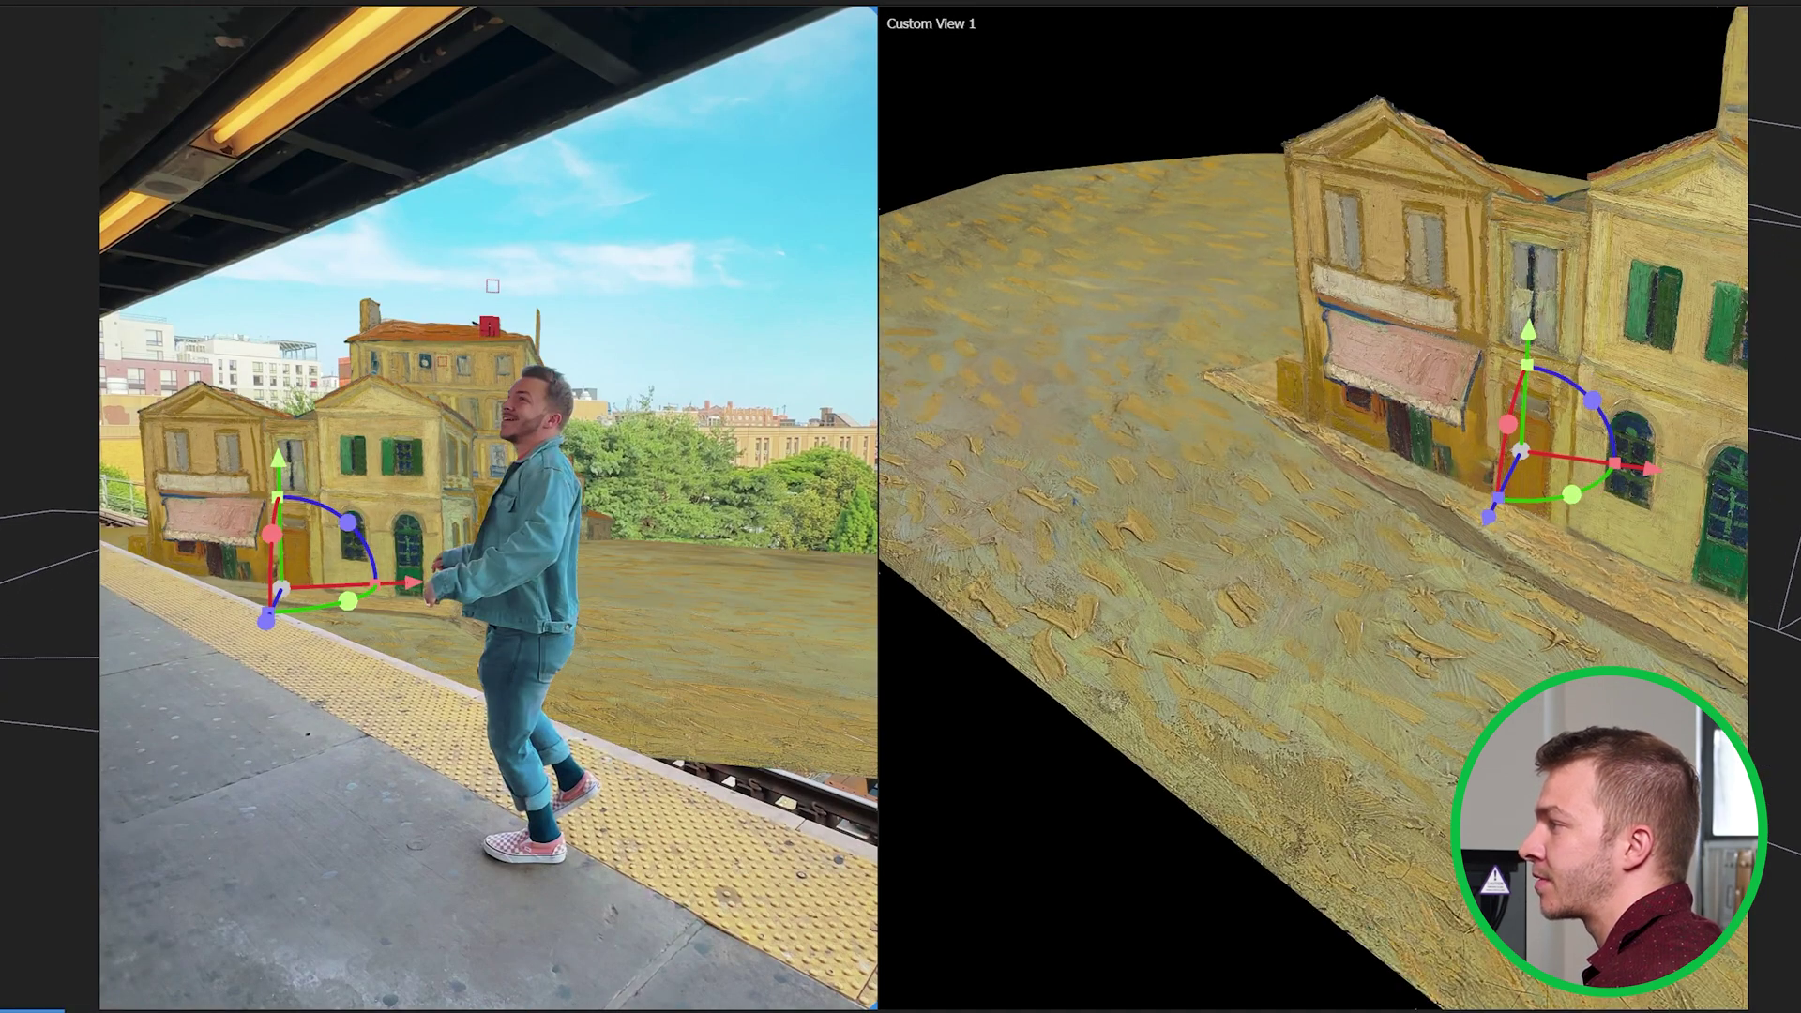
Adjust the placement of the ground layer beneath the houses behind the cut-out platform.
drag(348, 565, 324, 567)
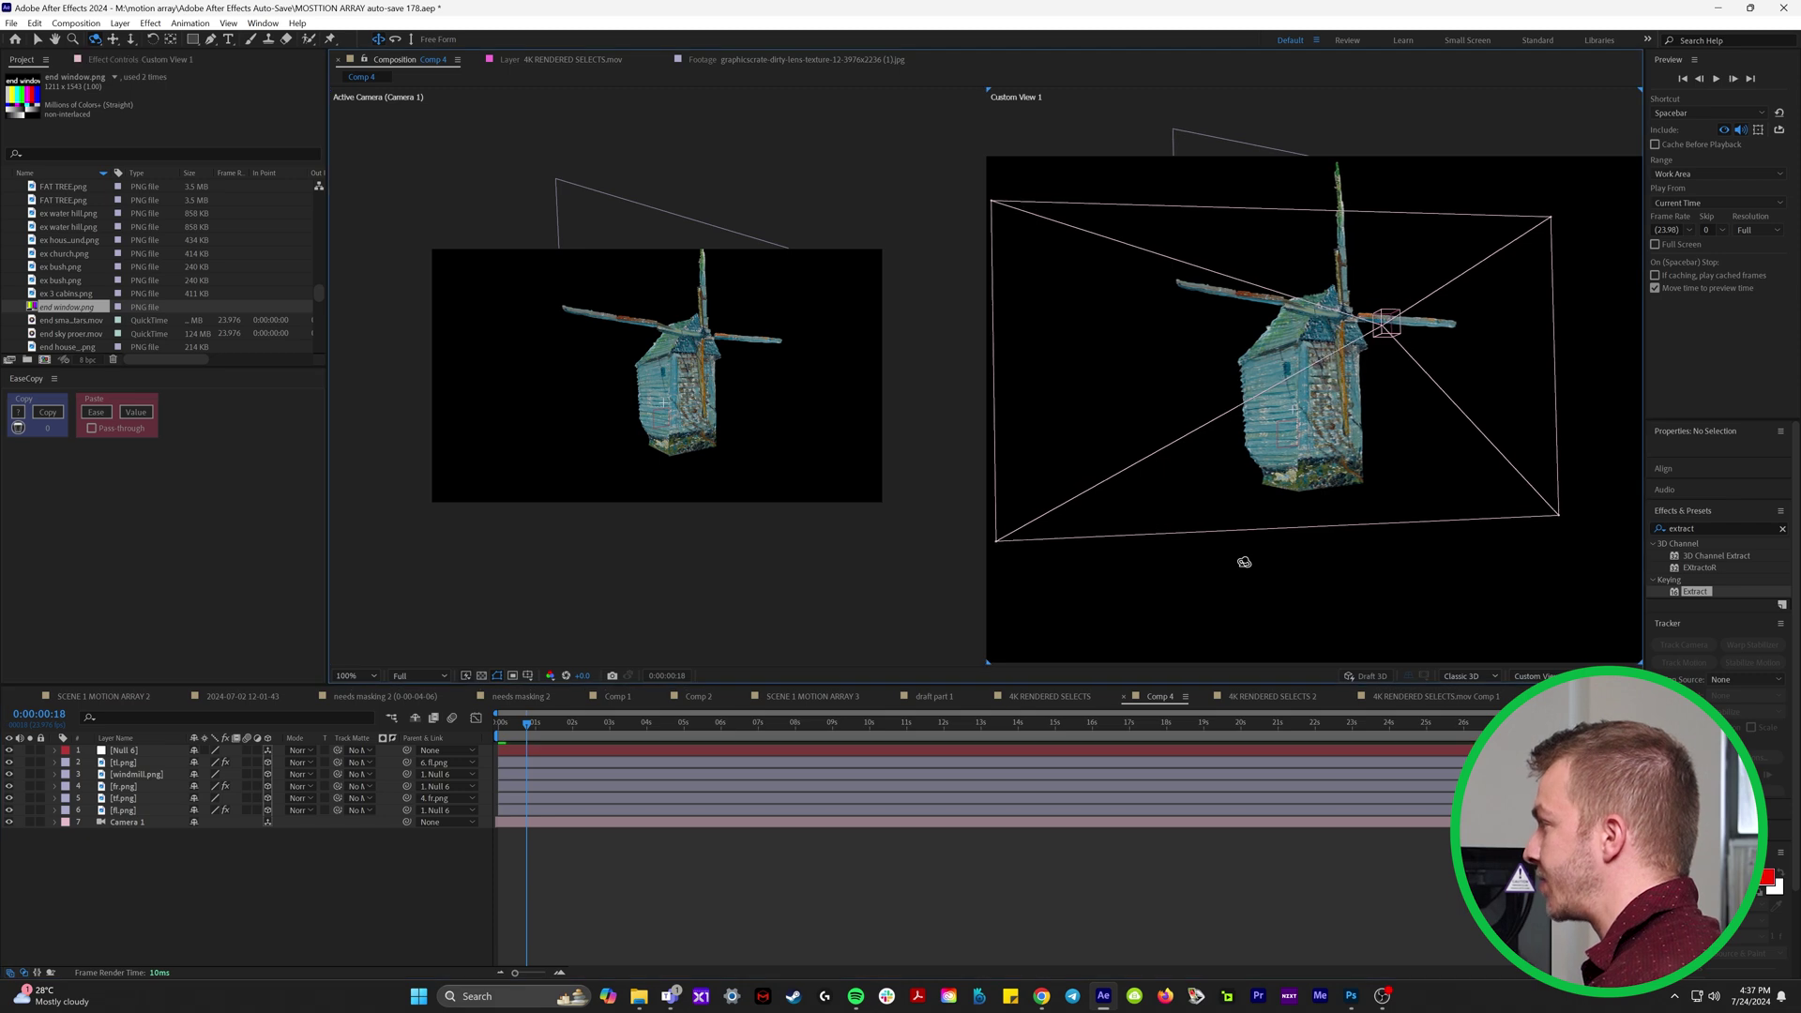
drag(1240, 560, 1265, 560)
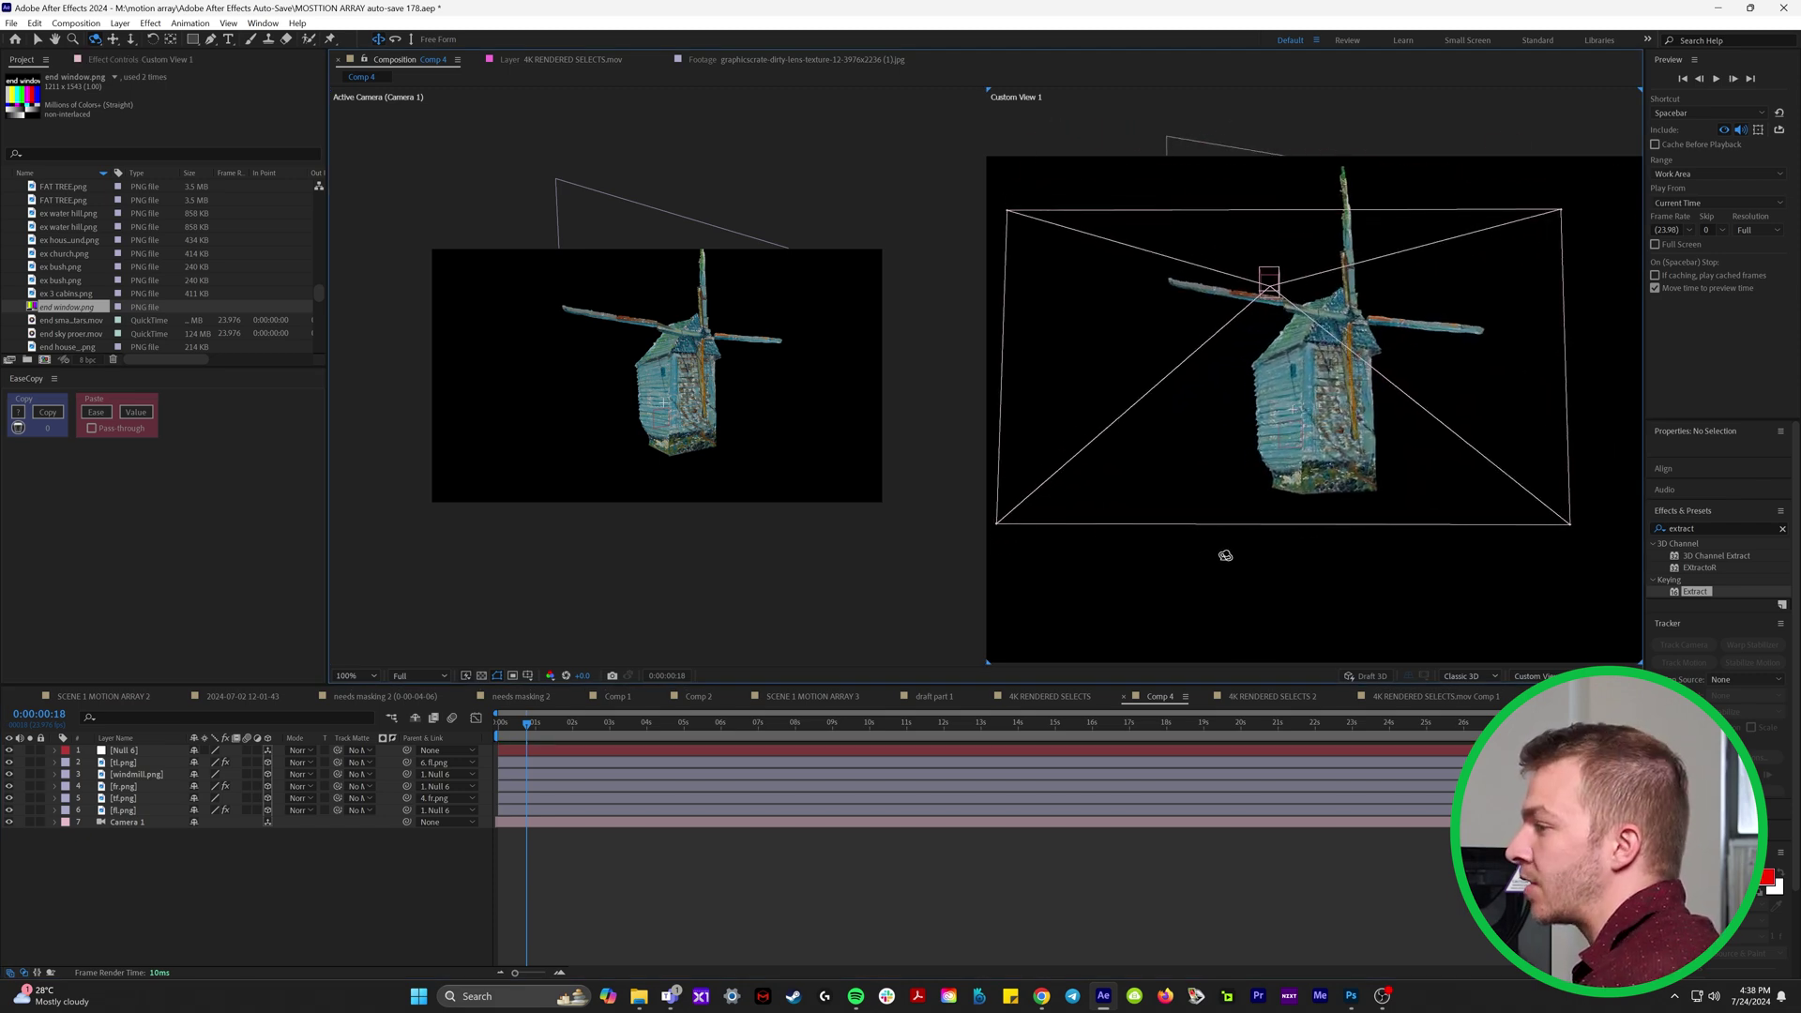
drag(1225, 555, 1254, 561)
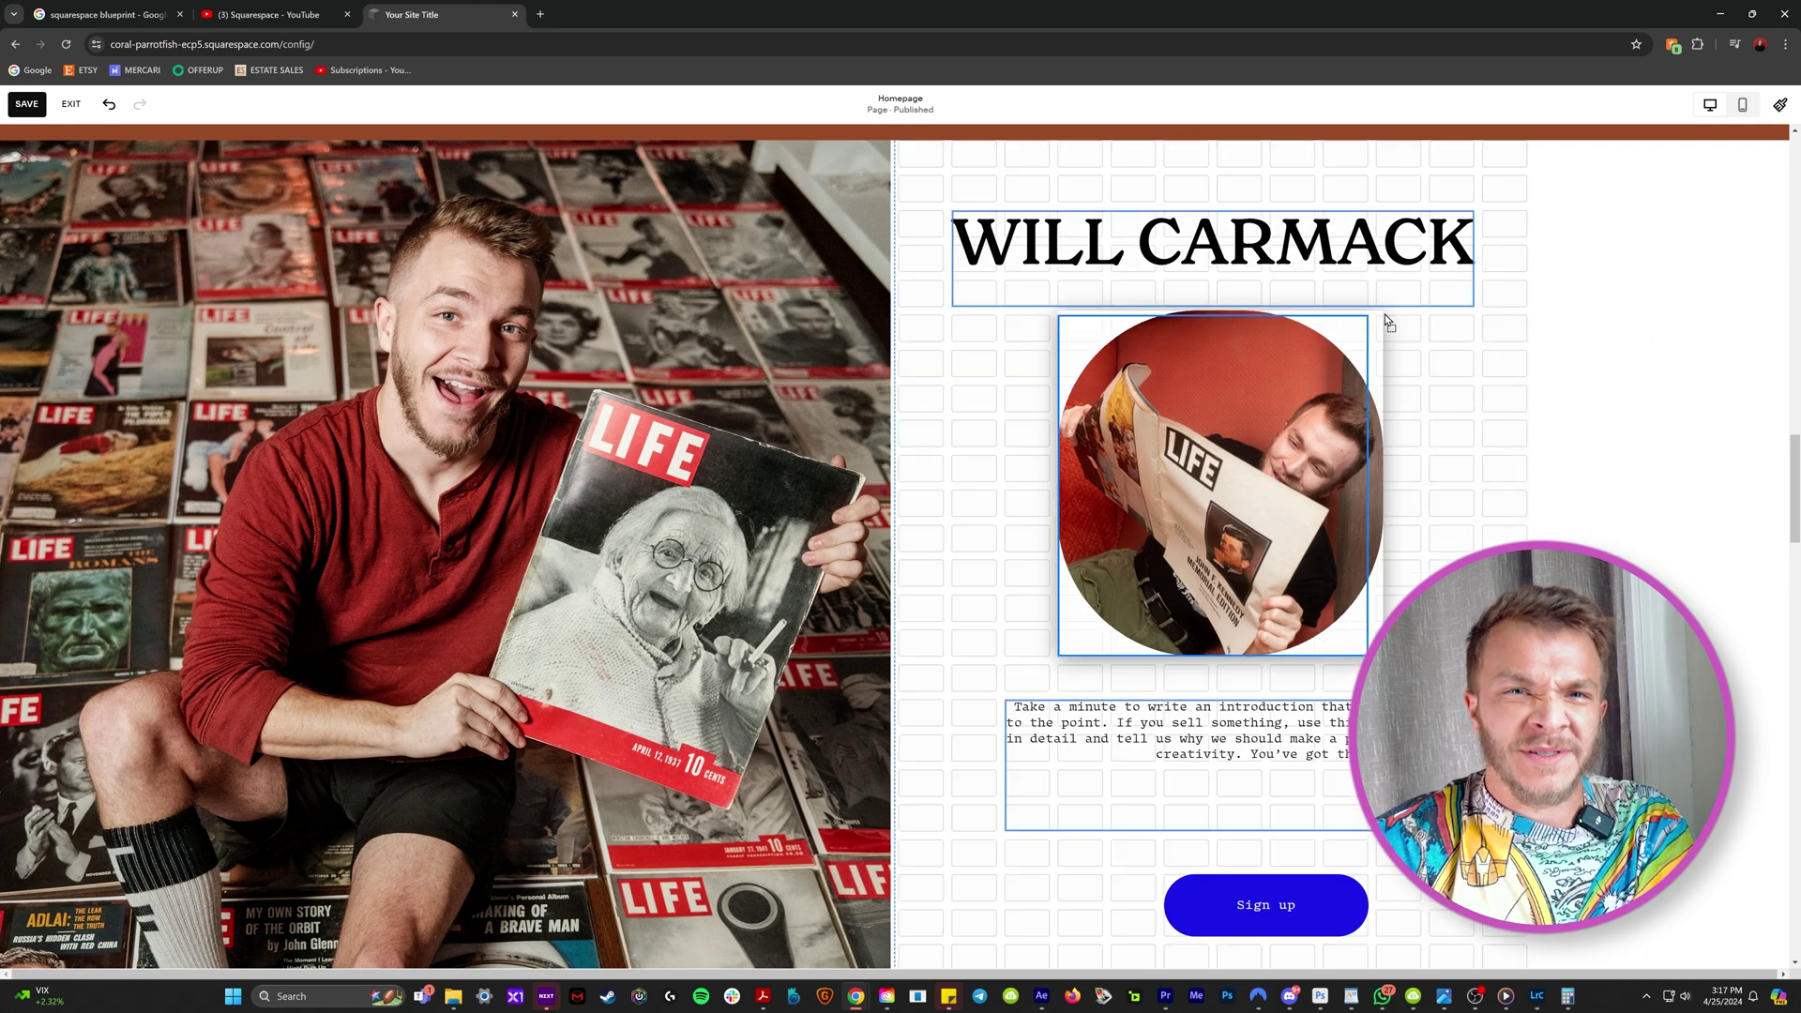
click(474, 226)
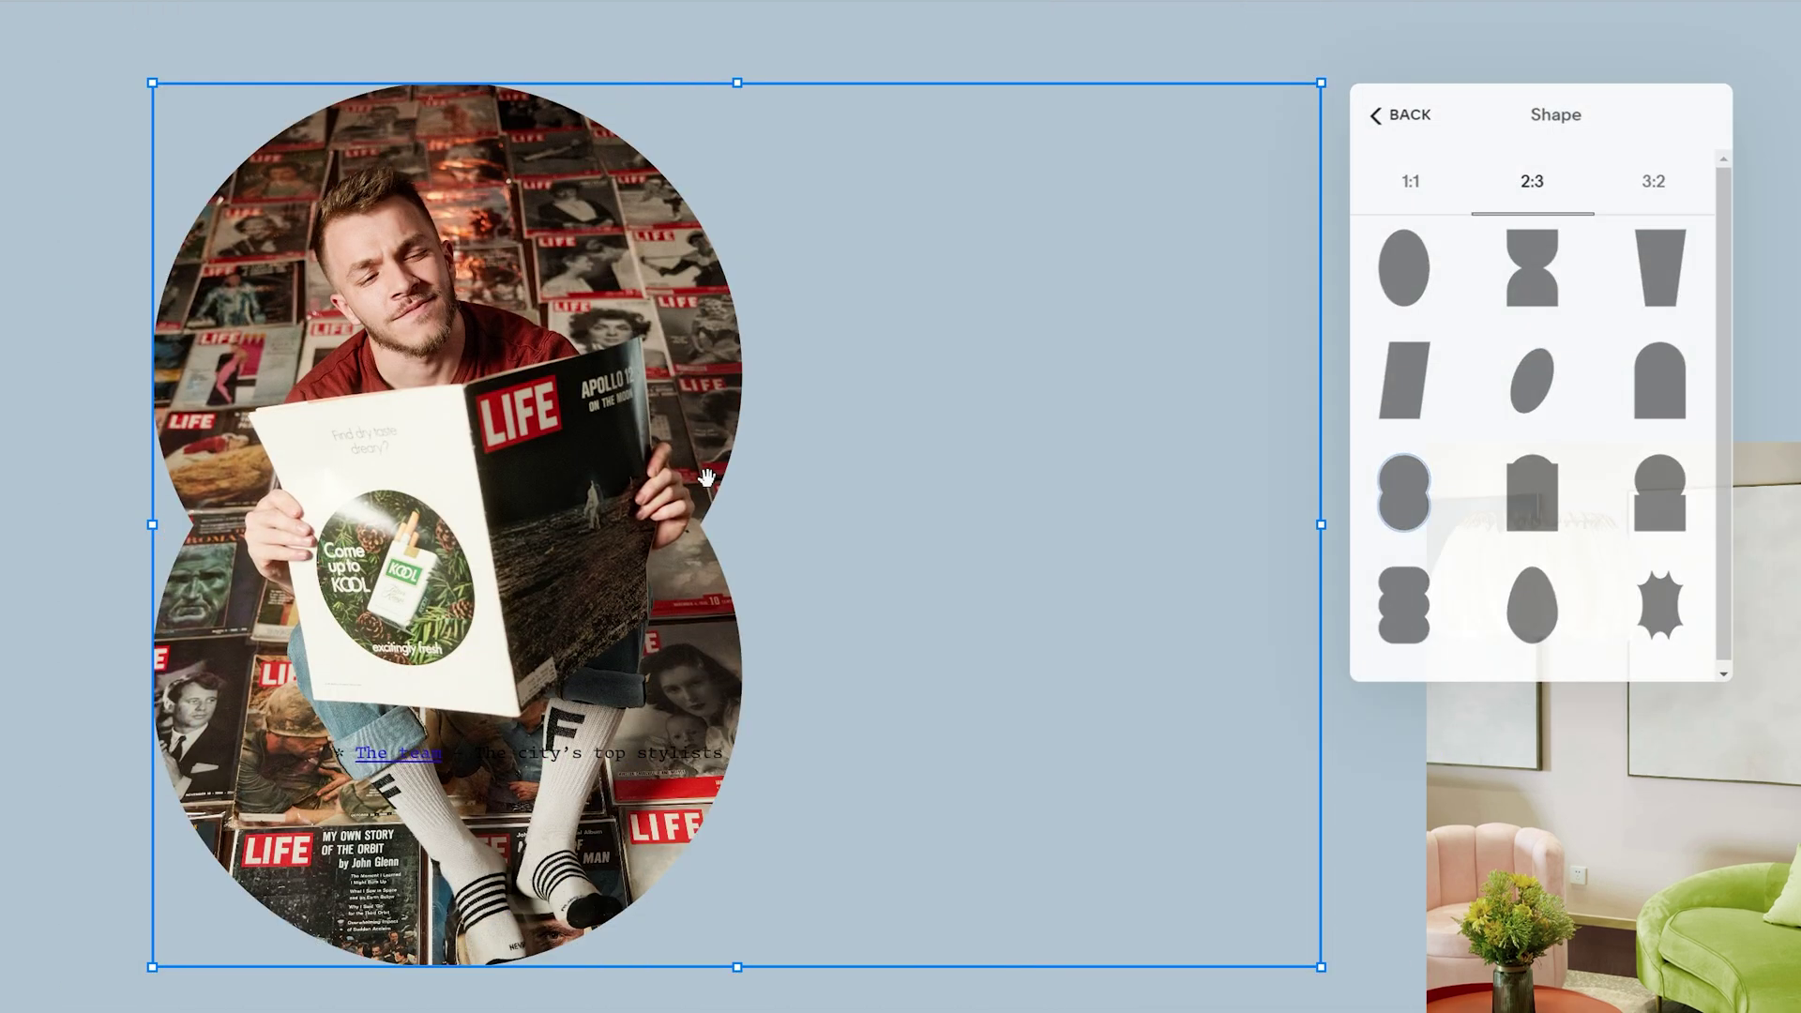
In the Squarespace page editor, keep the stacked-circle 2:3 shape on the LIFE magazine photo and switch its section to the black colour theme.
click(1400, 116)
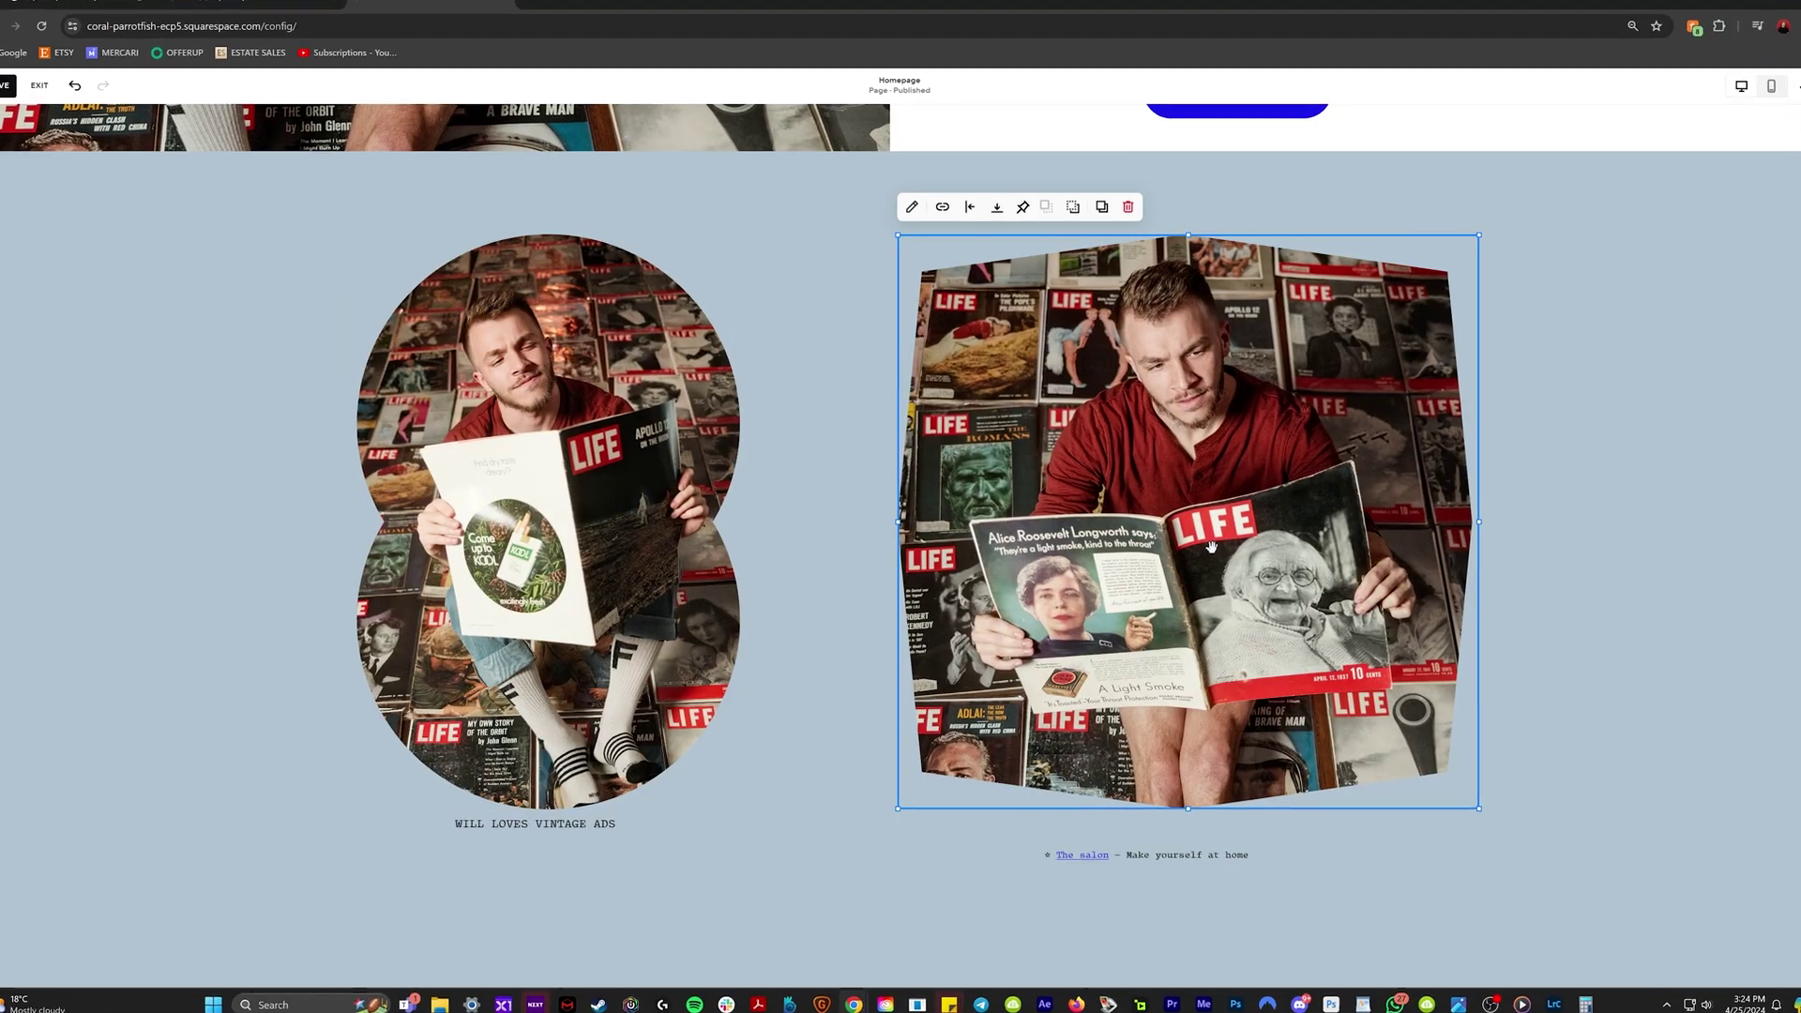
click(475, 502)
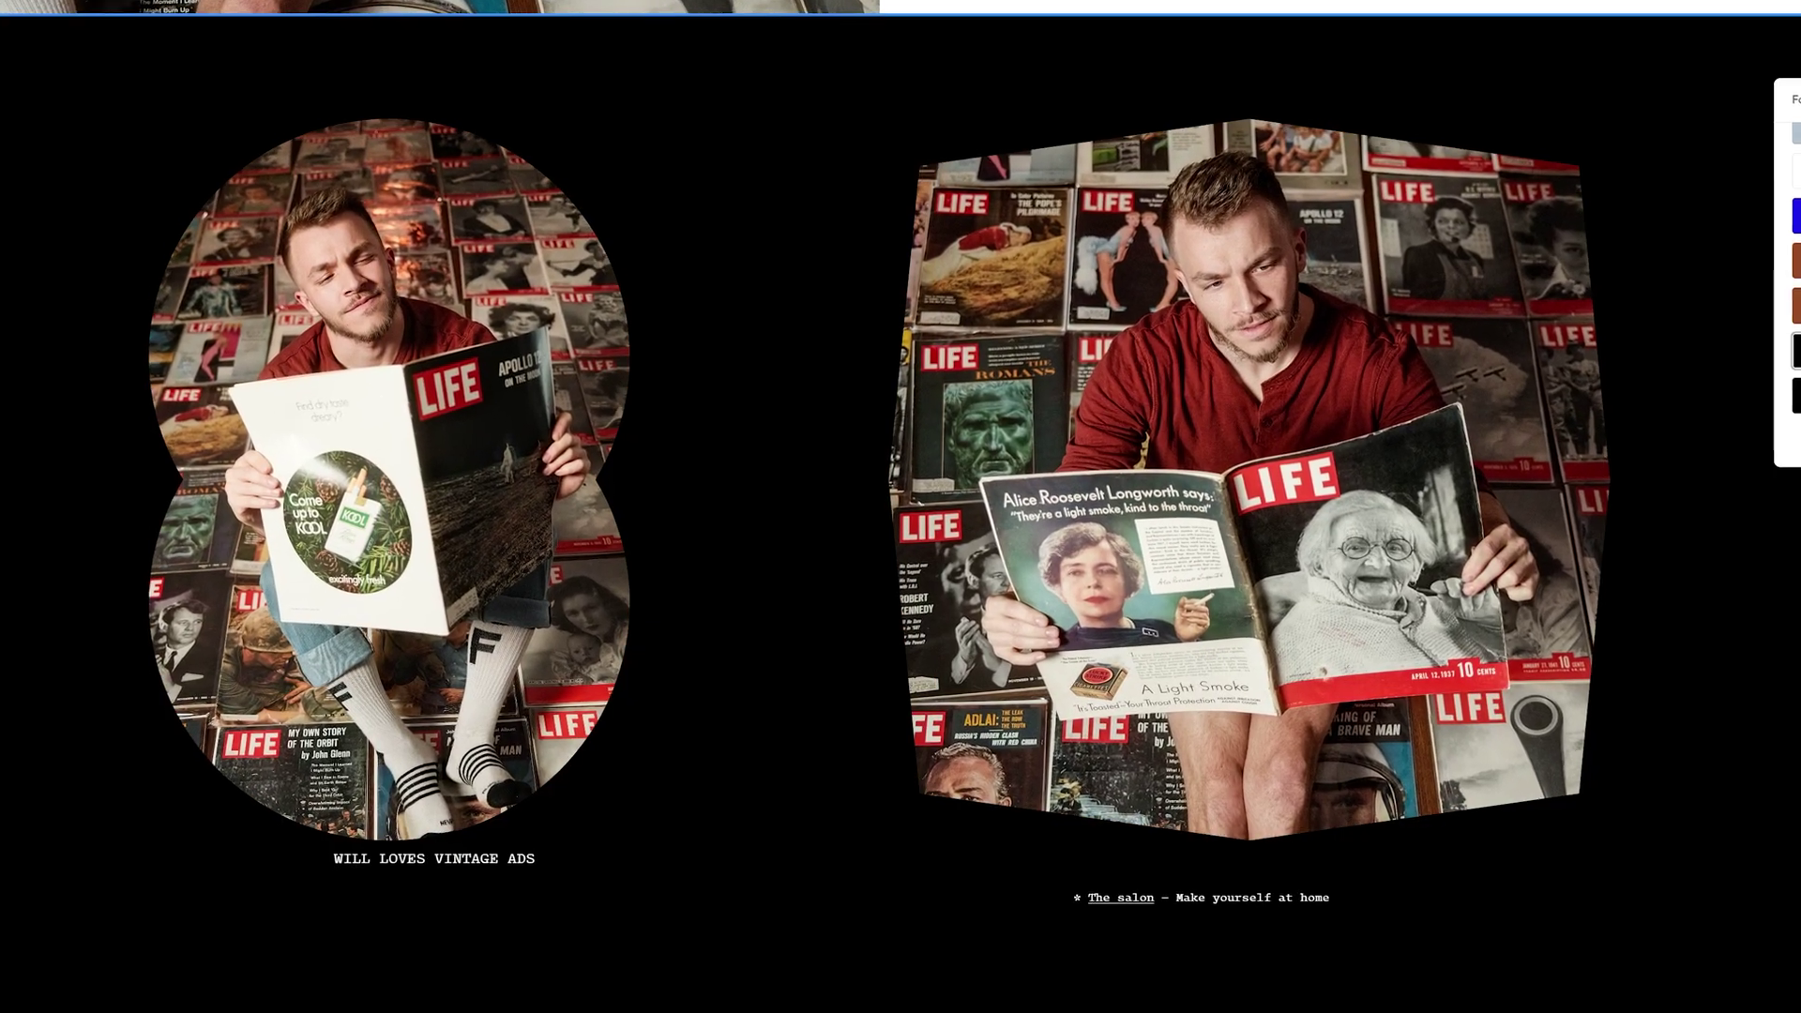
click(1467, 356)
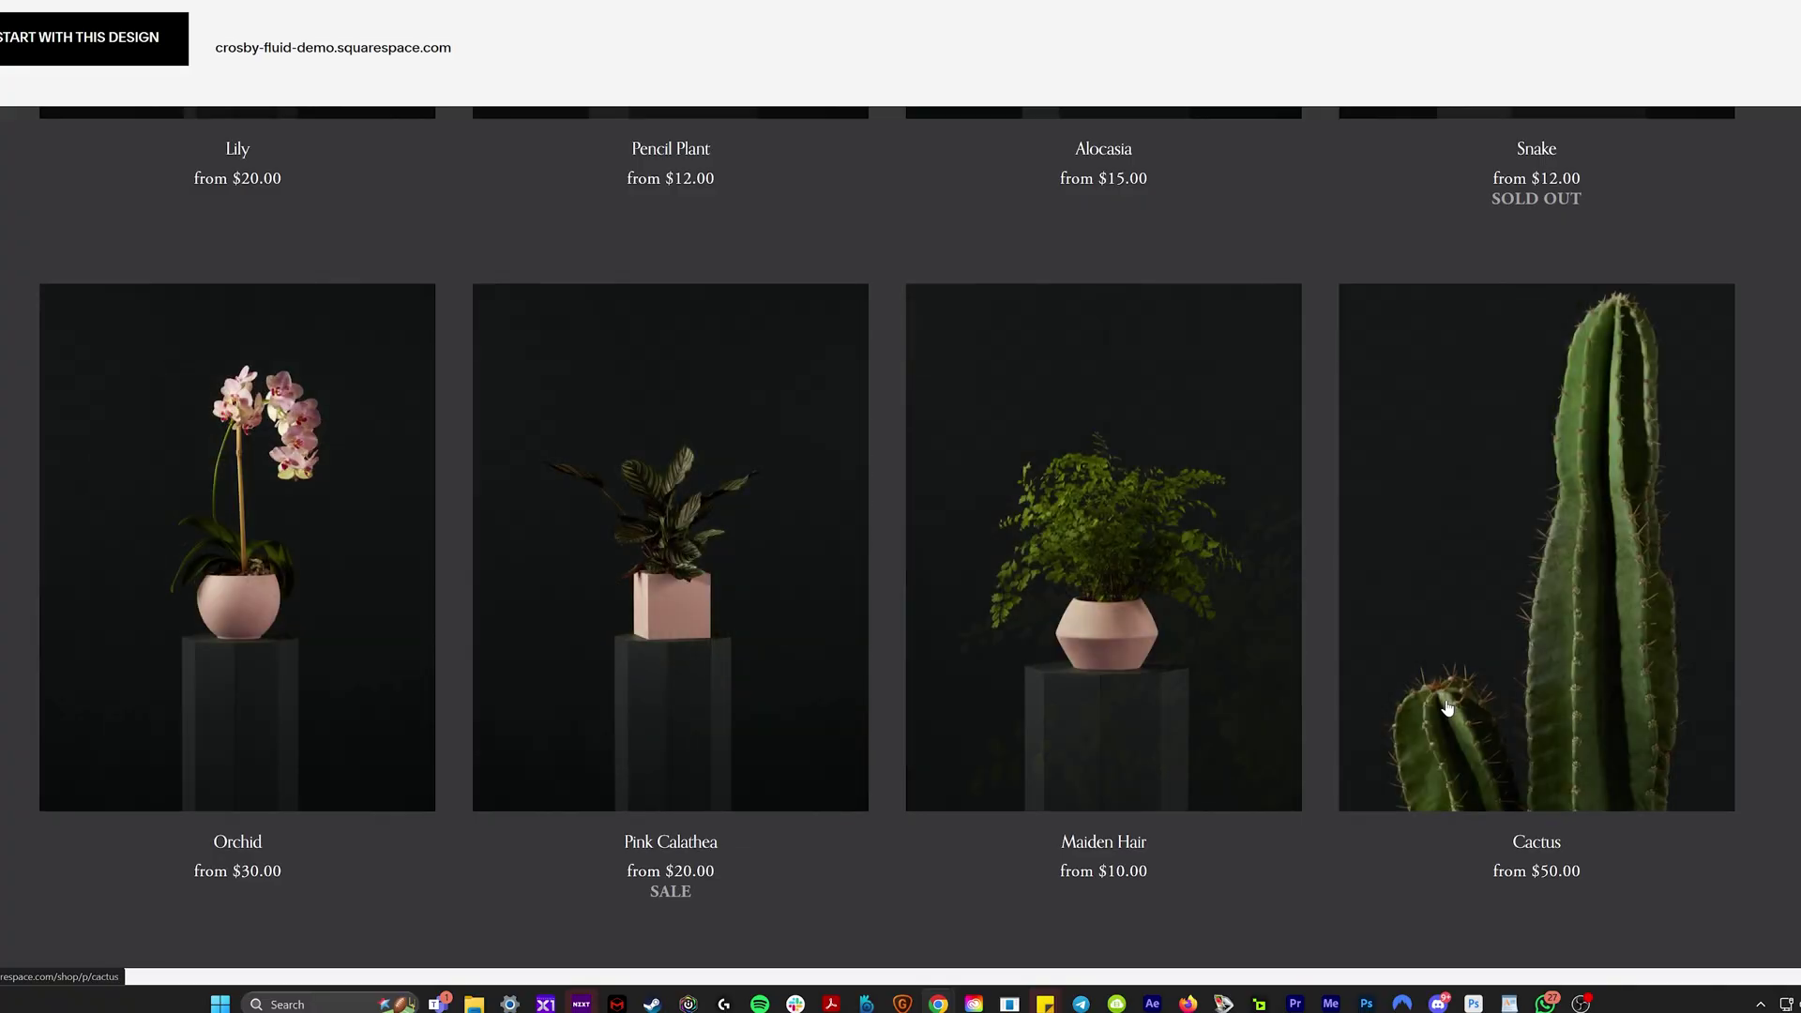
Open the Cactus product in the Crosby template demo and review the Salon Emmeline demo homepage down to its services section.
click(1447, 708)
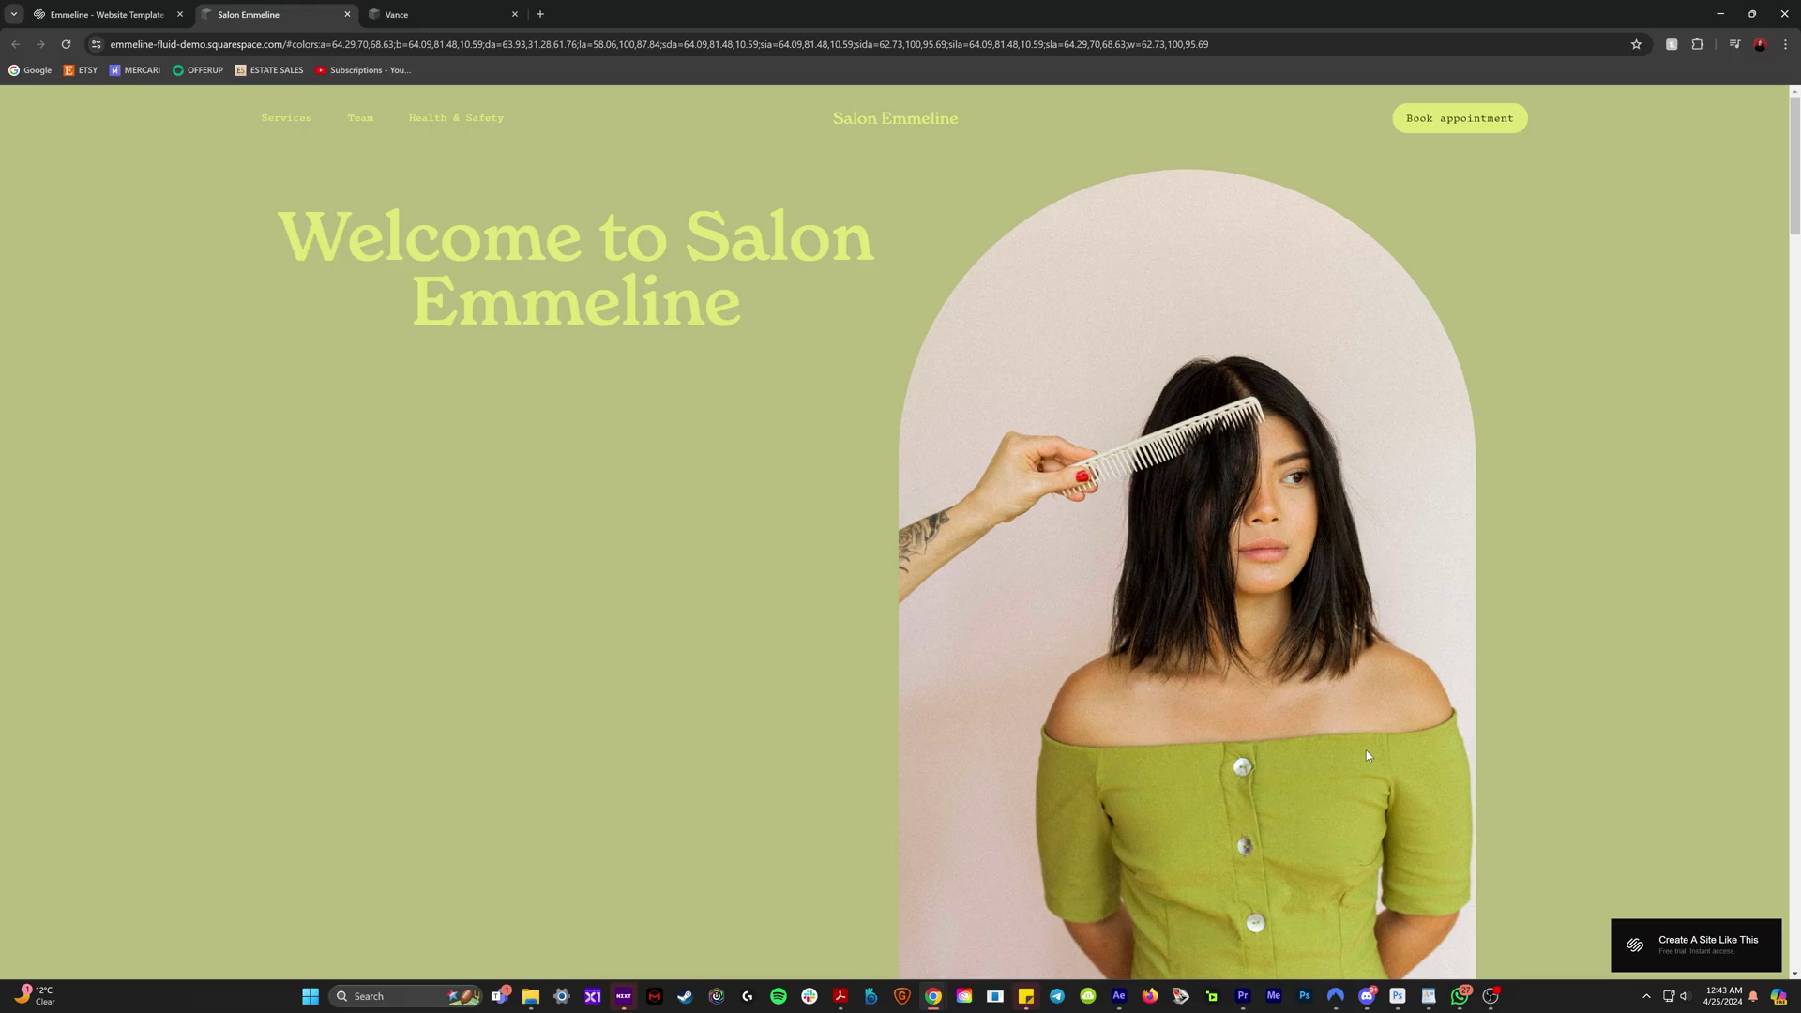
scroll(1367, 755, down, 5)
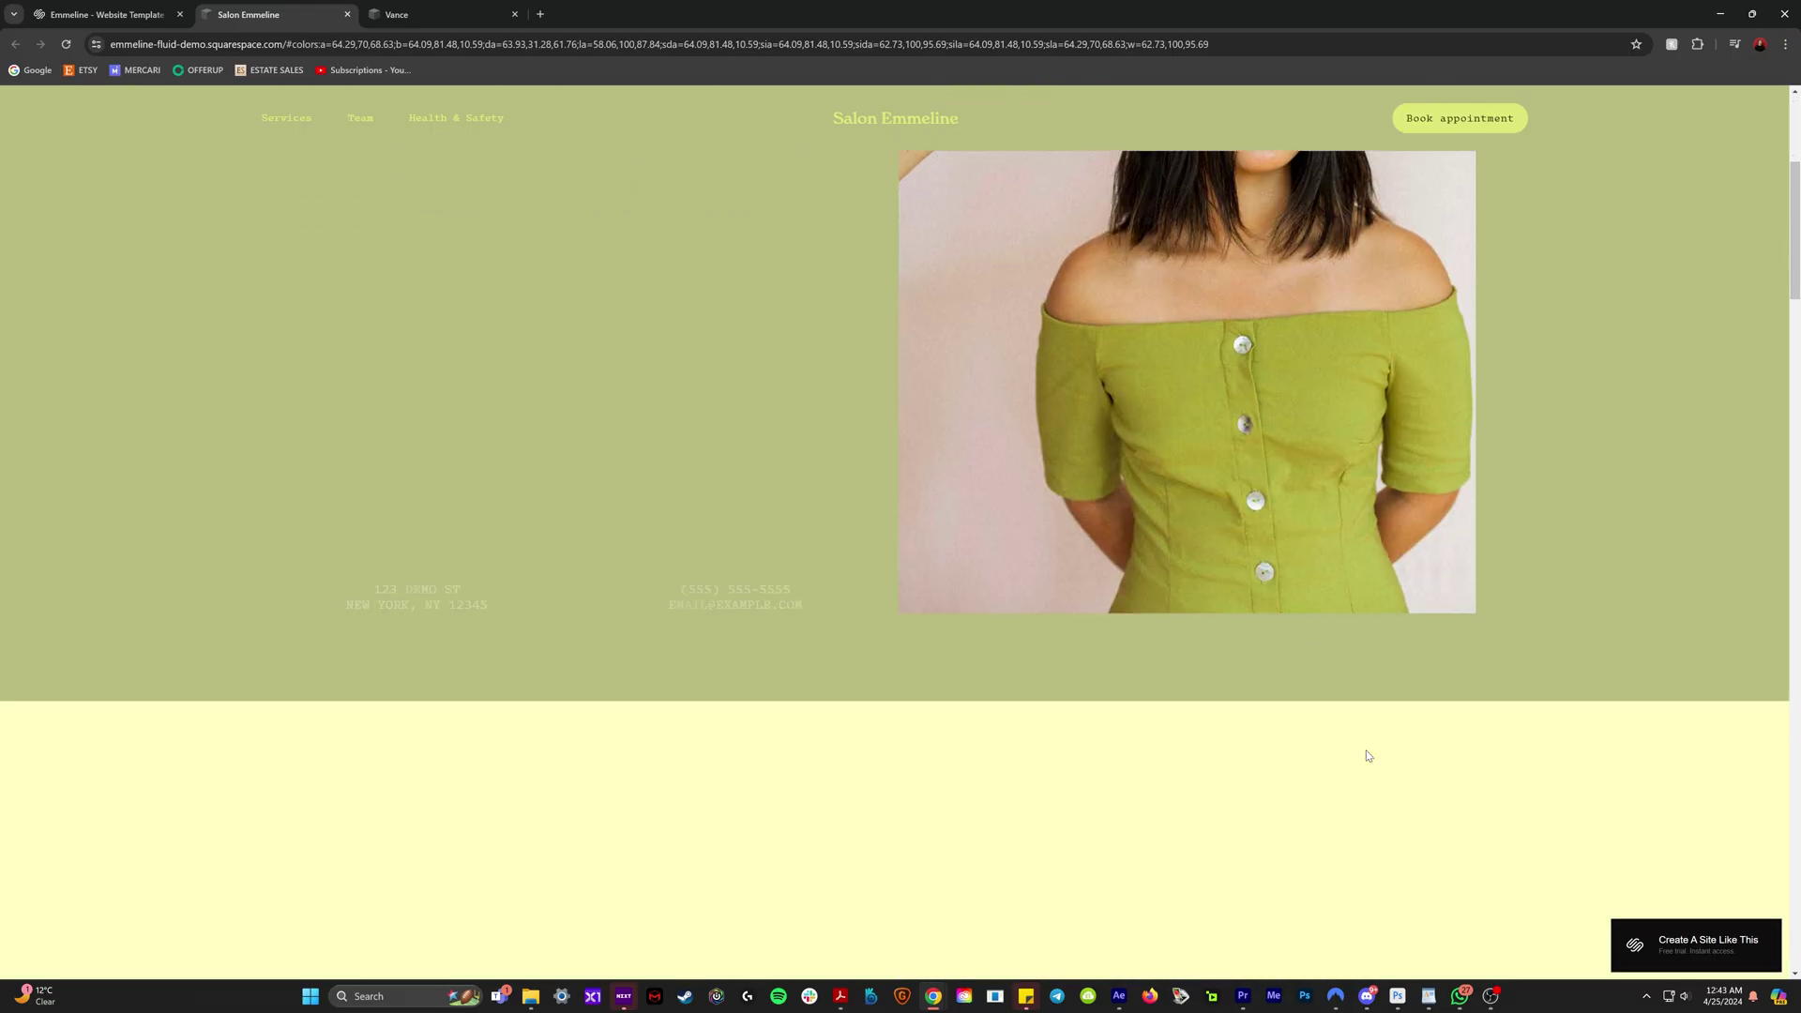
scroll(1367, 755, down, 5)
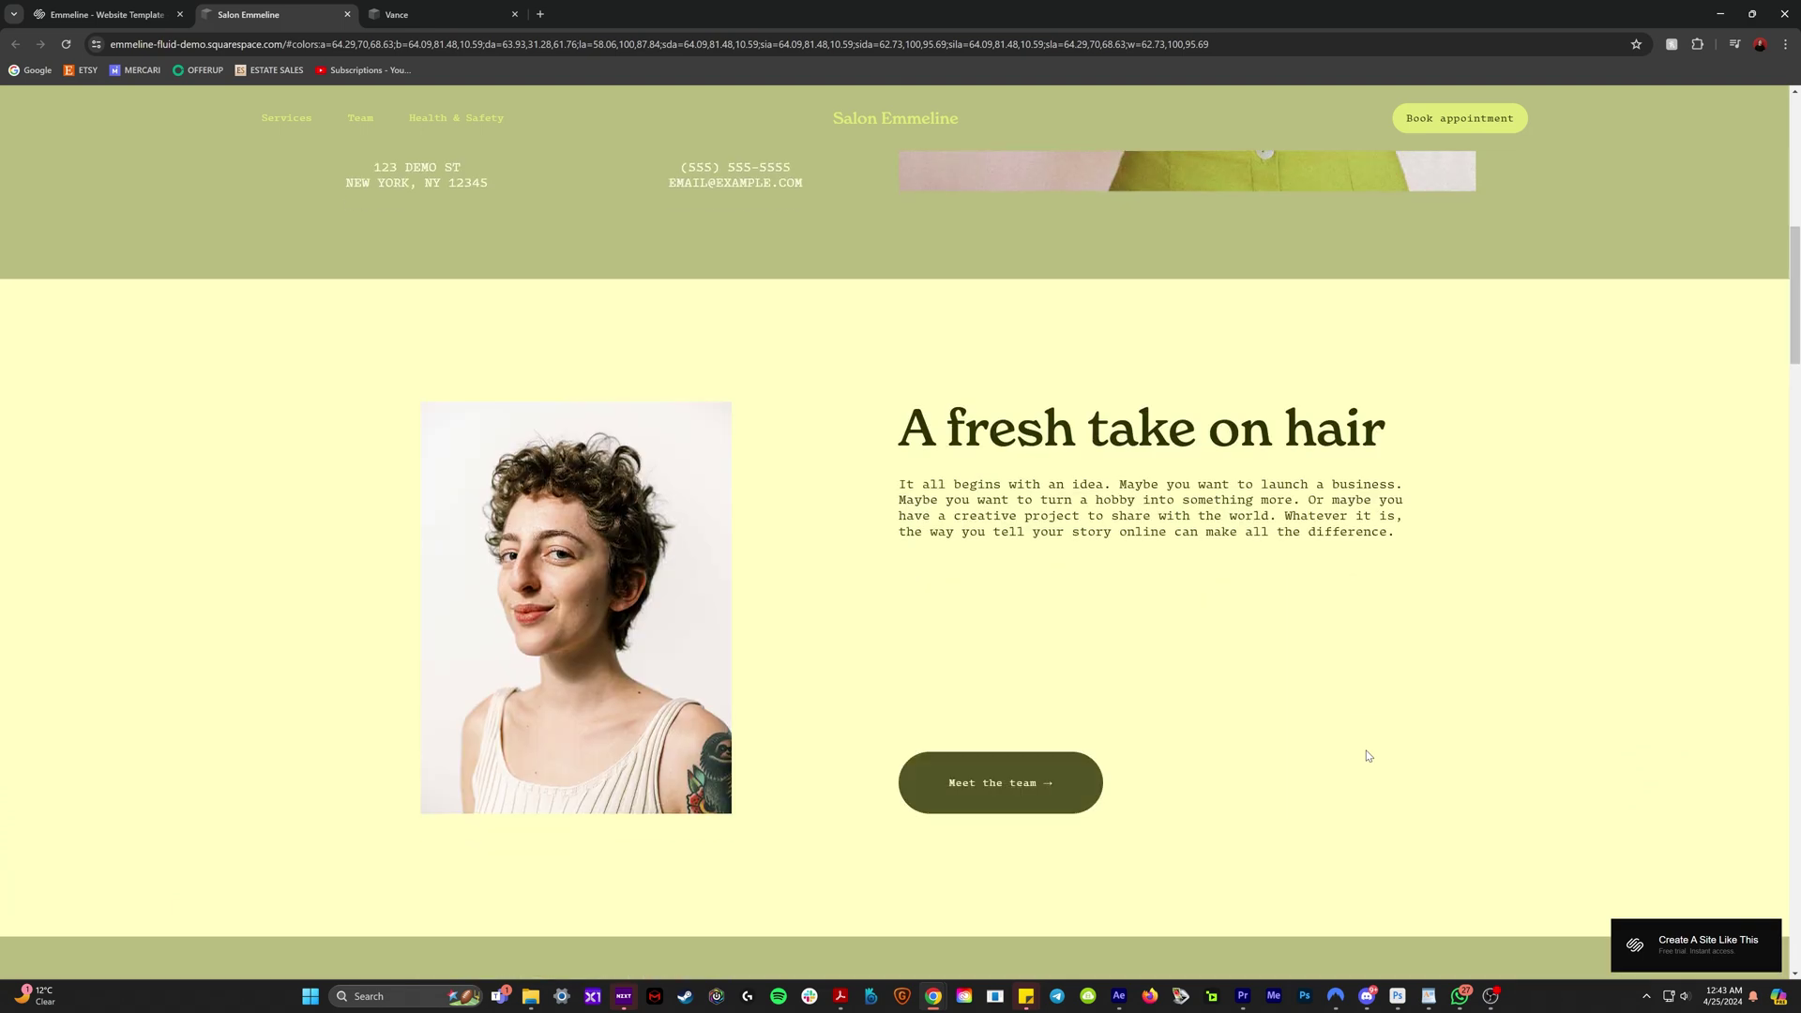
scroll(1367, 755, down, 9)
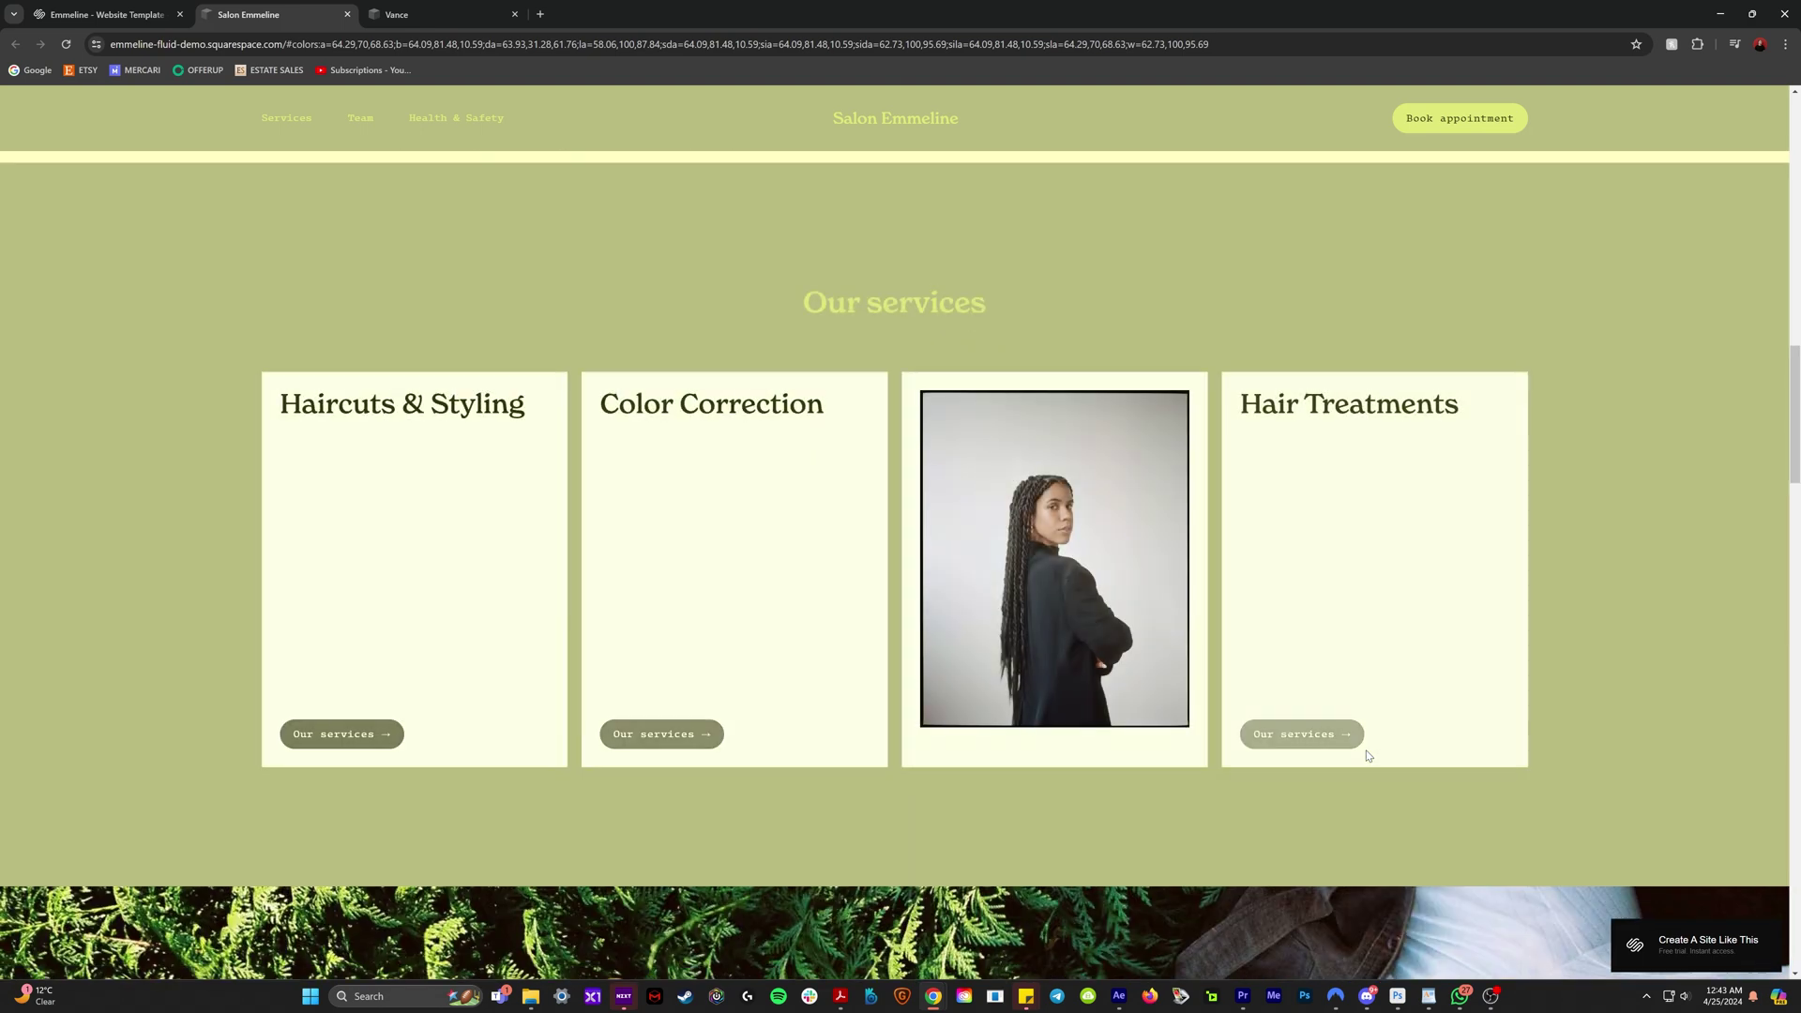
Close the Salon Emmeline demo site and preview other sample color presets on the Emmeline template.
key(ctrl+w)
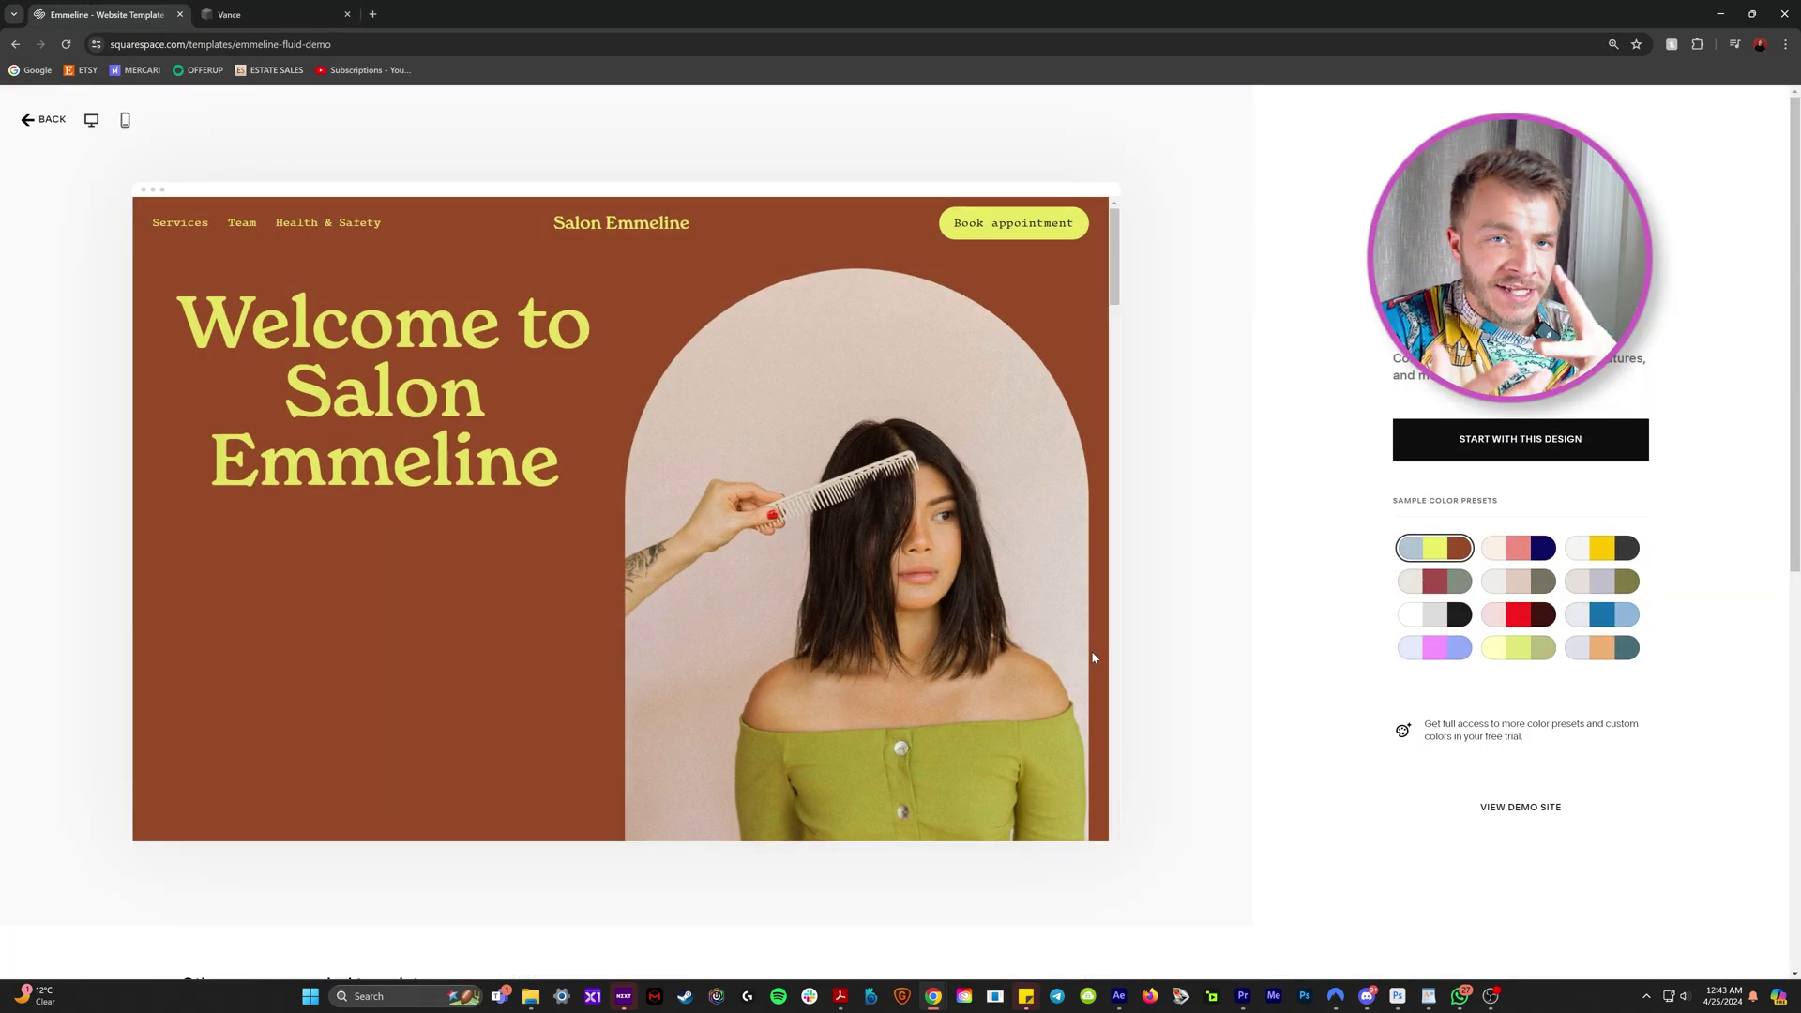
click(1437, 589)
click(1512, 559)
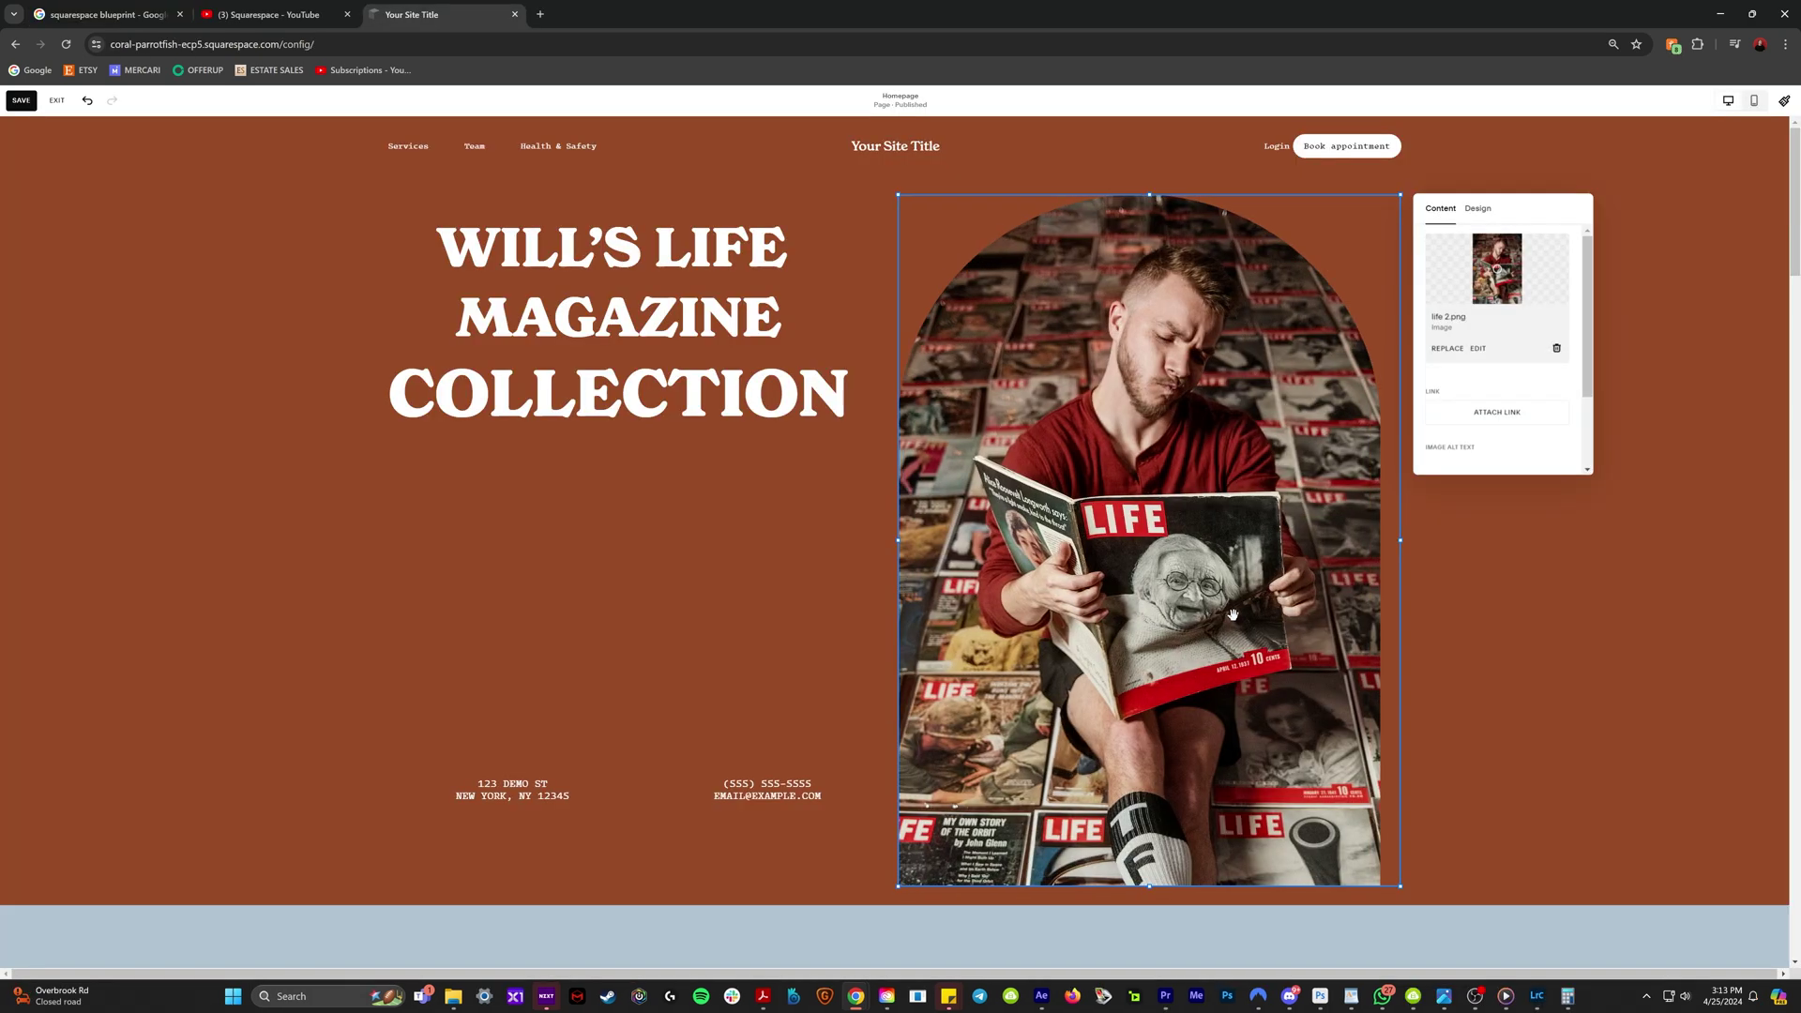
Align the WILL'S LIFE MAGAZINE COLLECTION title to the vertical middle of its text block.
click(682, 269)
click(448, 201)
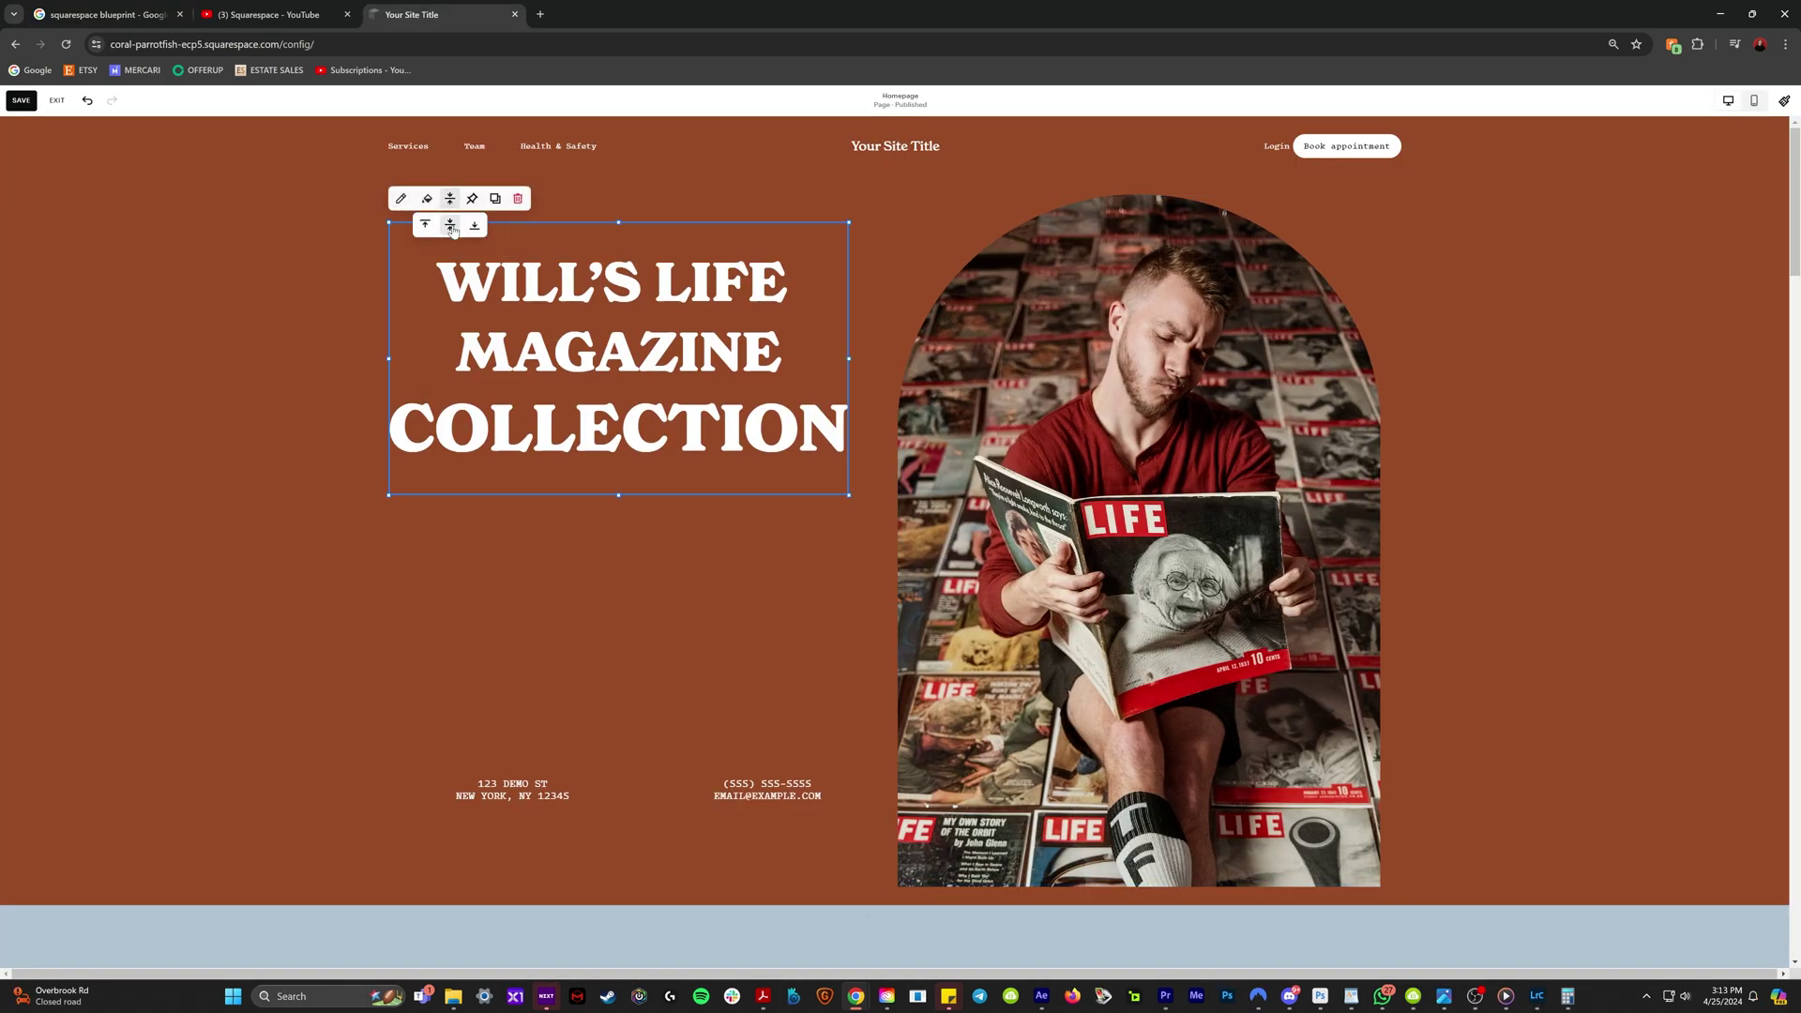
drag(450, 225, 666, 308)
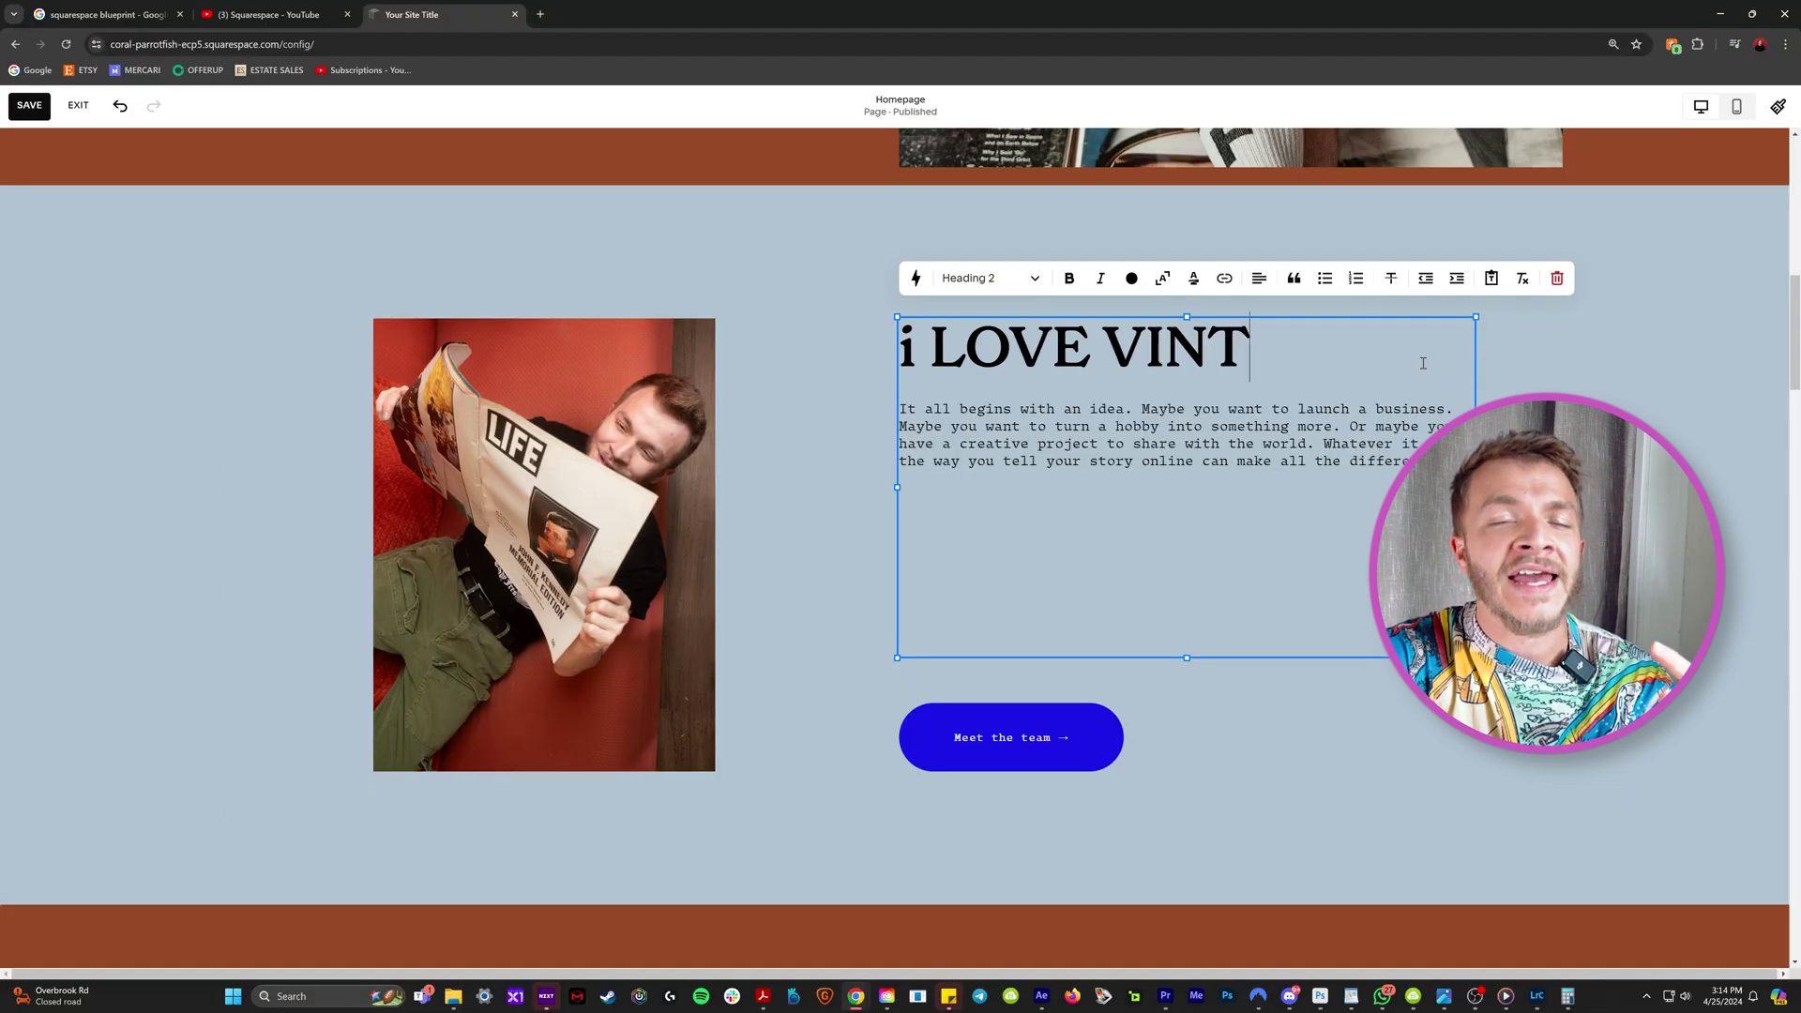
Rewrite the Heading 2 text beside the red couch photo, beginning with "i LOVE VINT".
text(YSICAL)
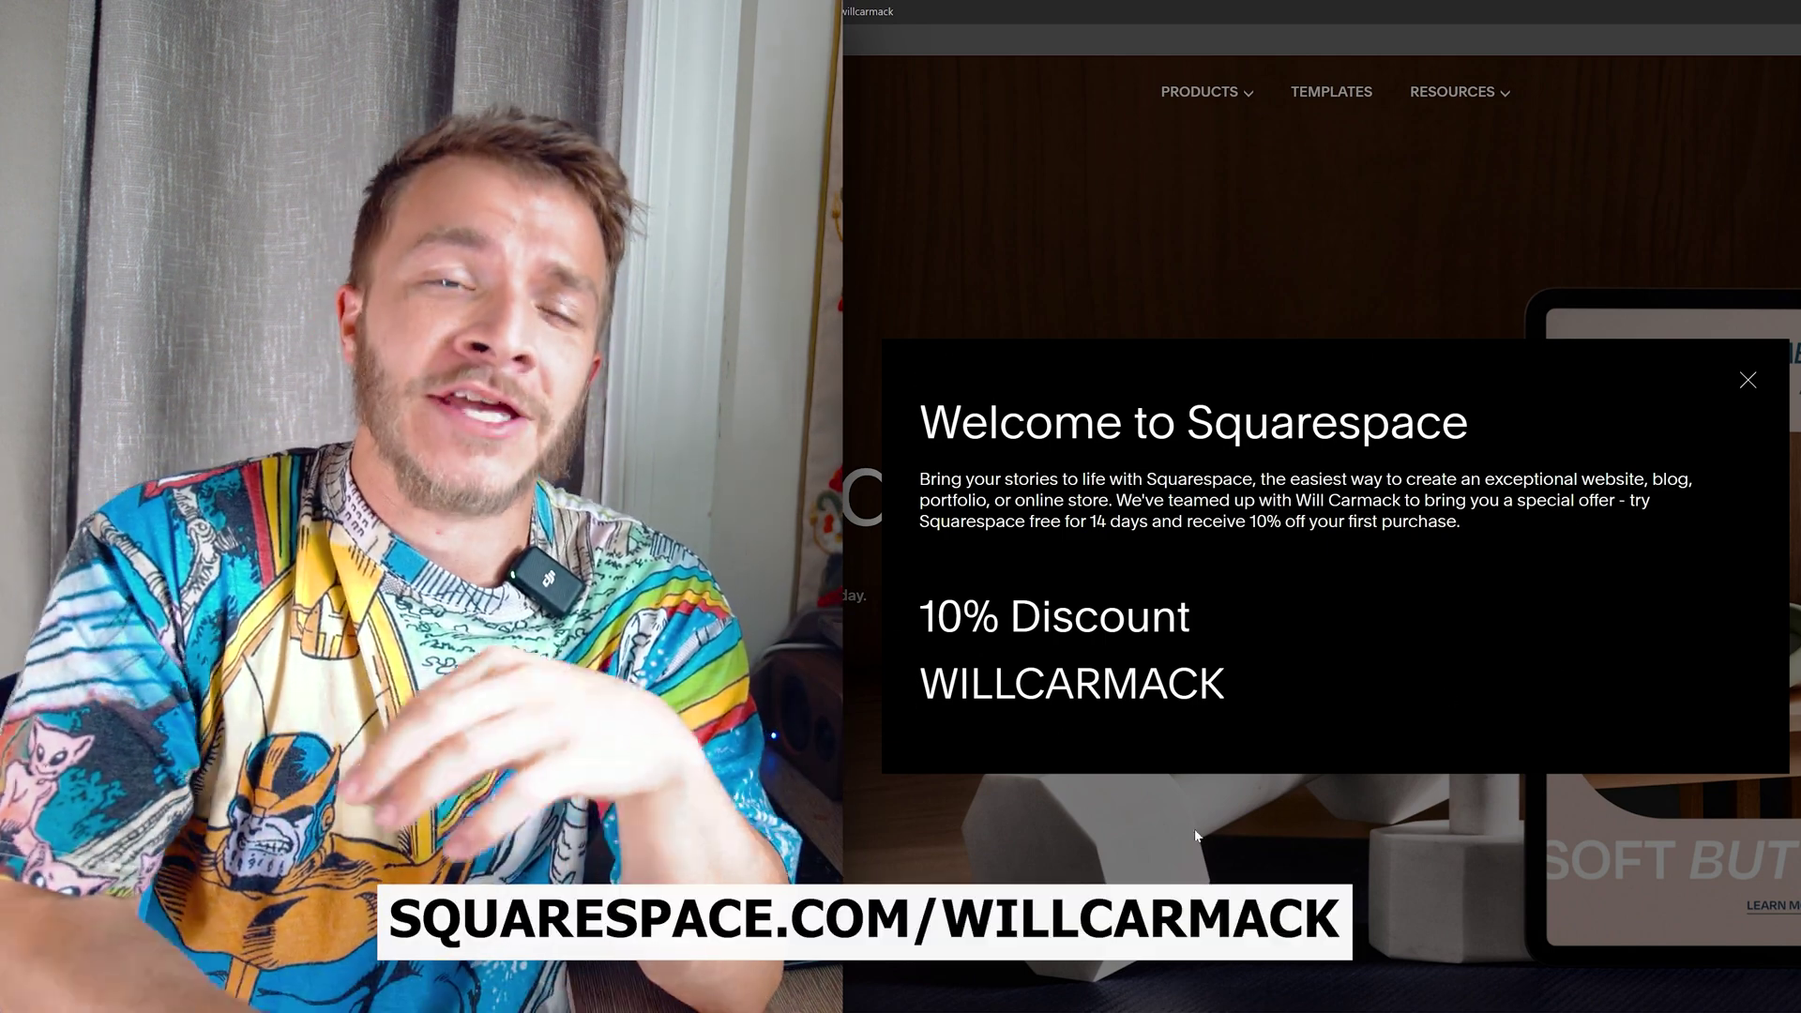
Highlight the 10% Discount offer and its promo code in the Welcome to Squarespace popup.
drag(924, 617, 1258, 716)
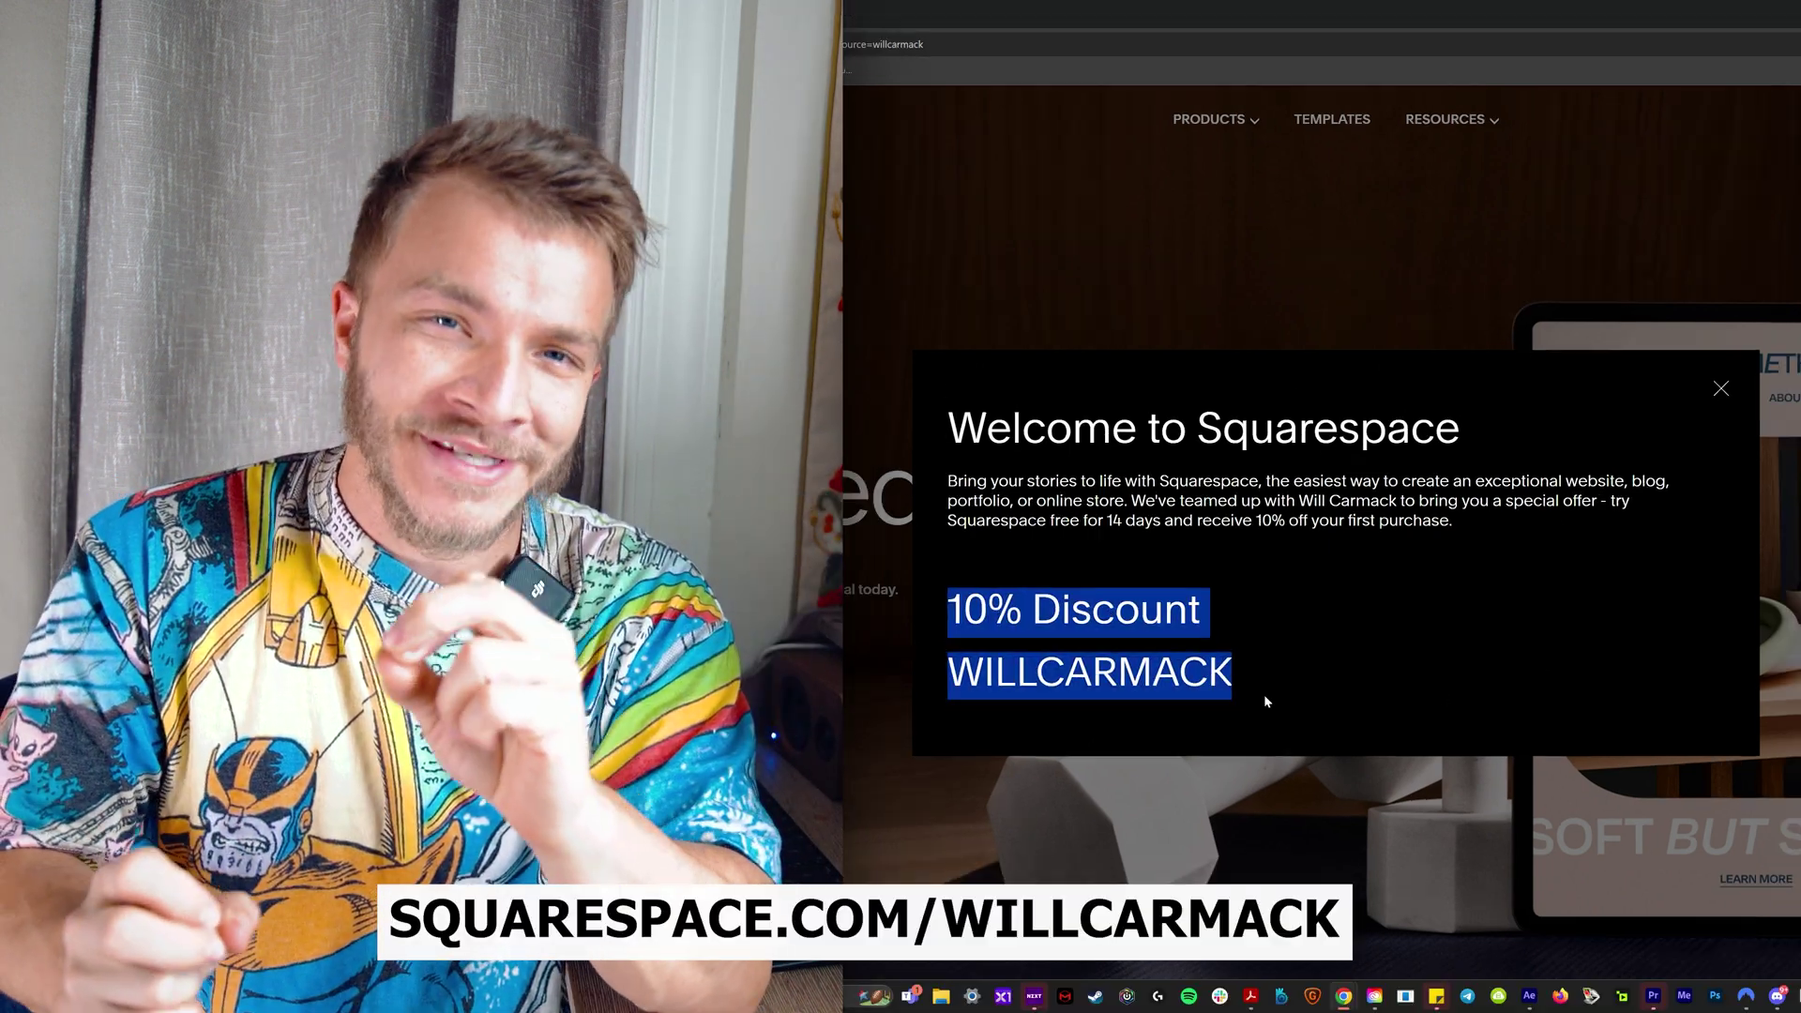